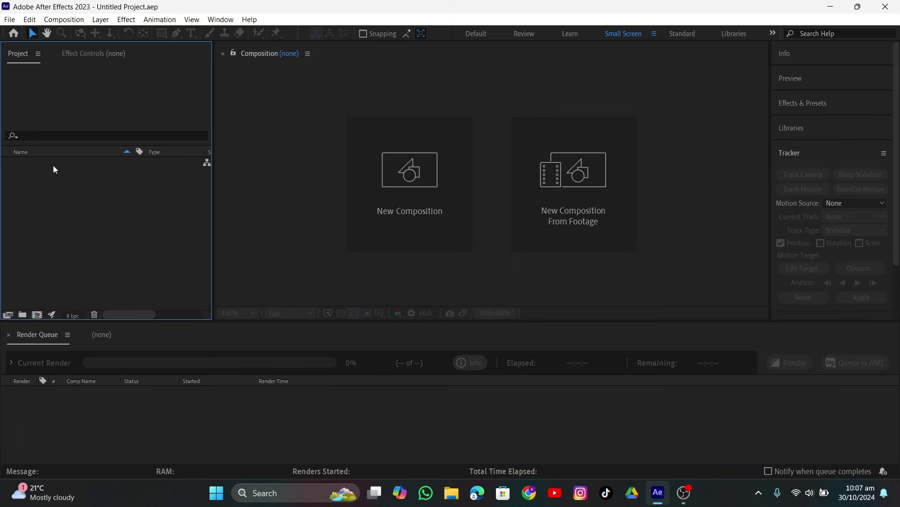
Import Track.mp4 into the project and create a composition from it.
{"action": "double_click", "coordinate": [103, 202]}
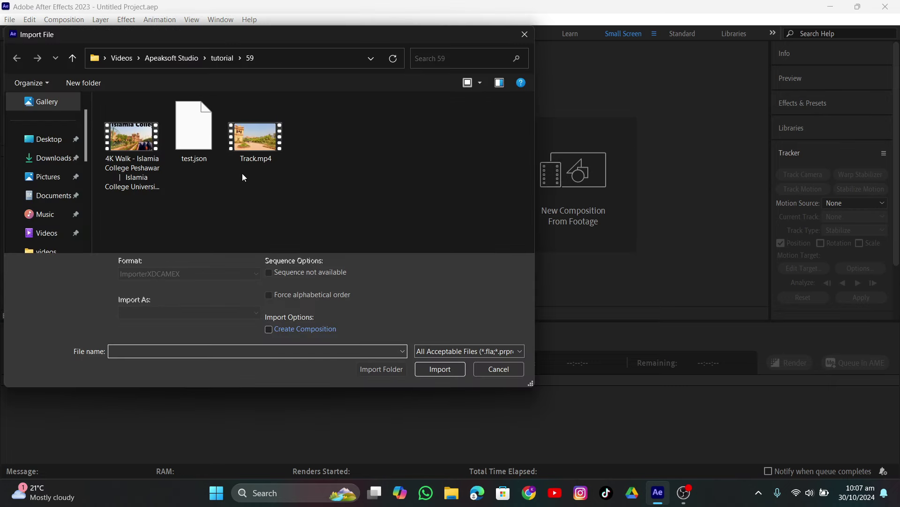
{"action": "left_click", "coordinate": [253, 145]}
{"action": "left_click", "coordinate": [432, 369]}
{"action": "left_click_drag", "start_coordinate": [38, 164], "coordinate": [37, 315]}
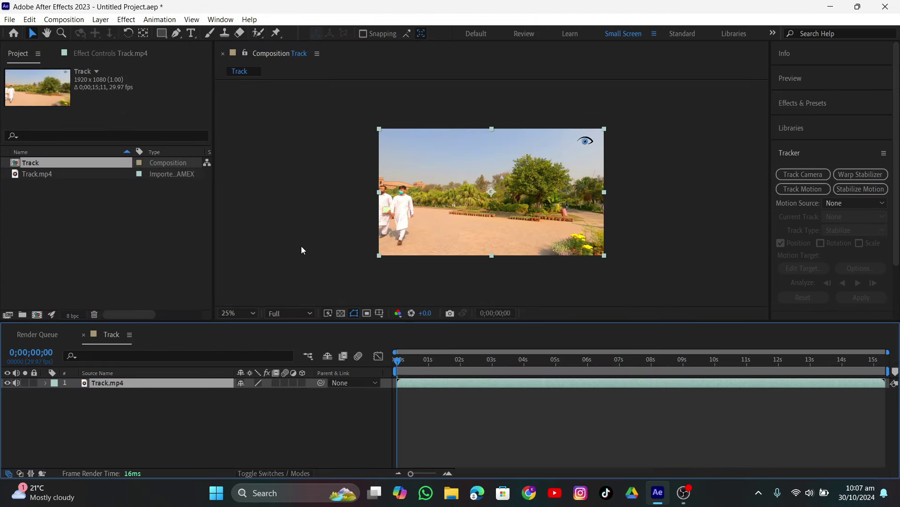
Apply the Lumetri Color effect to the Track.mp4 layer and set its Basic Correction contrast to 62.
{"action": "key", "text": "period"}
{"action": "left_click_drag", "start_coordinate": [402, 362], "coordinate": [533, 398]}
{"action": "key", "text": "Home"}
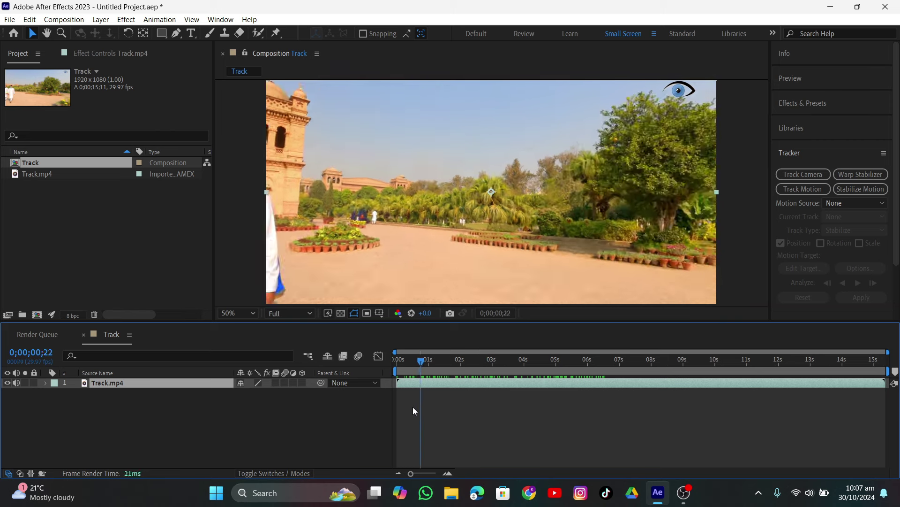
{"action": "left_click", "coordinate": [802, 105]}
{"action": "left_click_drag", "start_coordinate": [846, 148], "coordinate": [541, 161]}
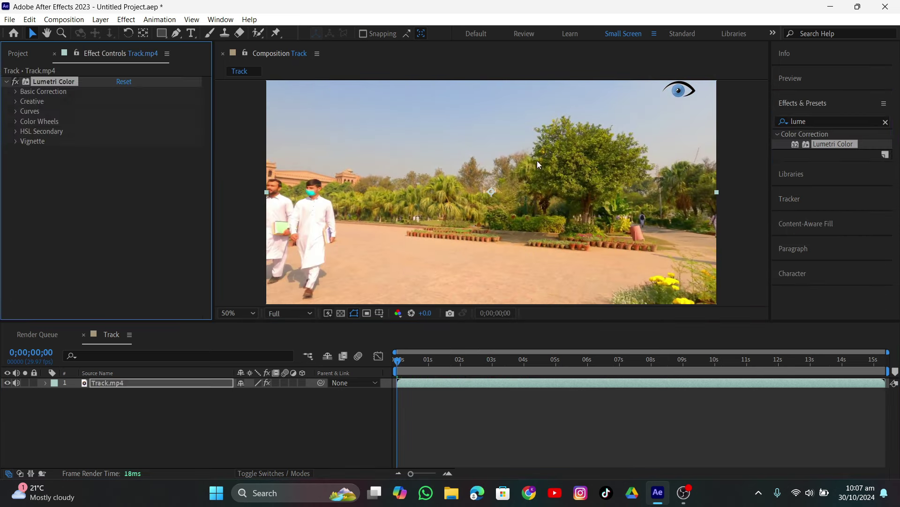
{"action": "left_click", "coordinate": [16, 92]}
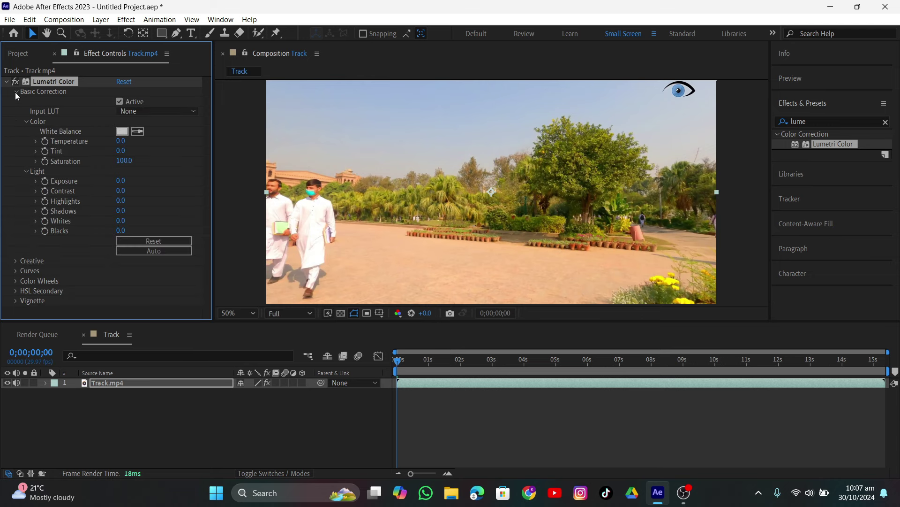
{"action": "left_click_drag", "start_coordinate": [119, 190], "coordinate": [199, 214]}
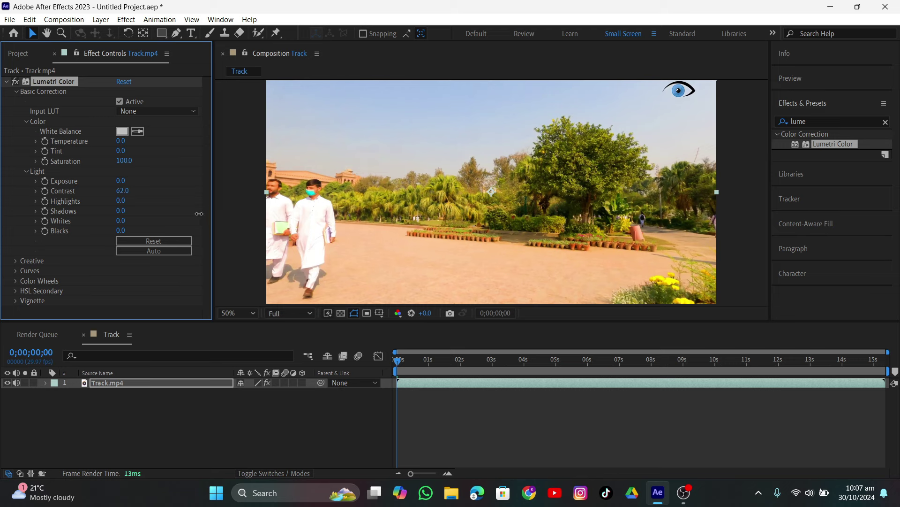
Set the Lumetri Creative sharpen adjustment to 50 and the Basic Correction highlights to 1.
{"action": "left_click", "coordinate": [19, 264]}
{"action": "scroll", "coordinate": [18, 266], "scroll_direction": "down", "scroll_amount": 3}
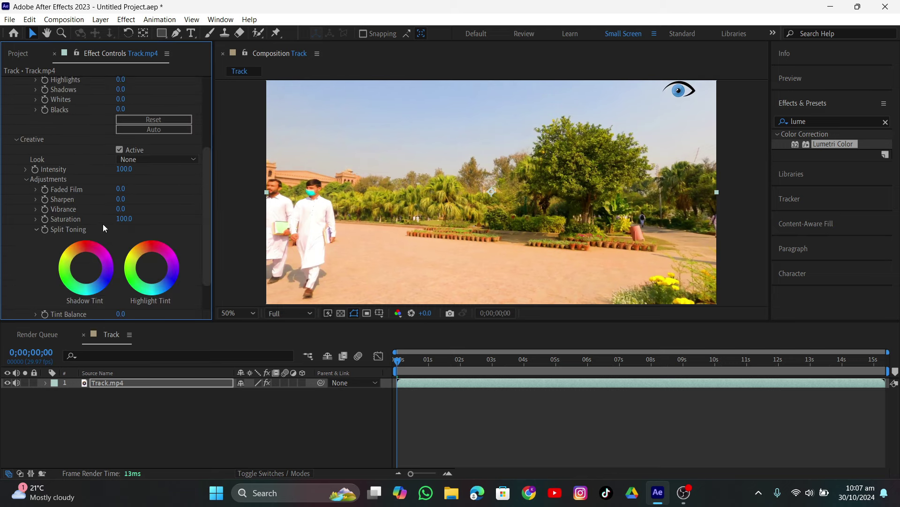
{"action": "left_click_drag", "start_coordinate": [122, 201], "coordinate": [225, 208]}
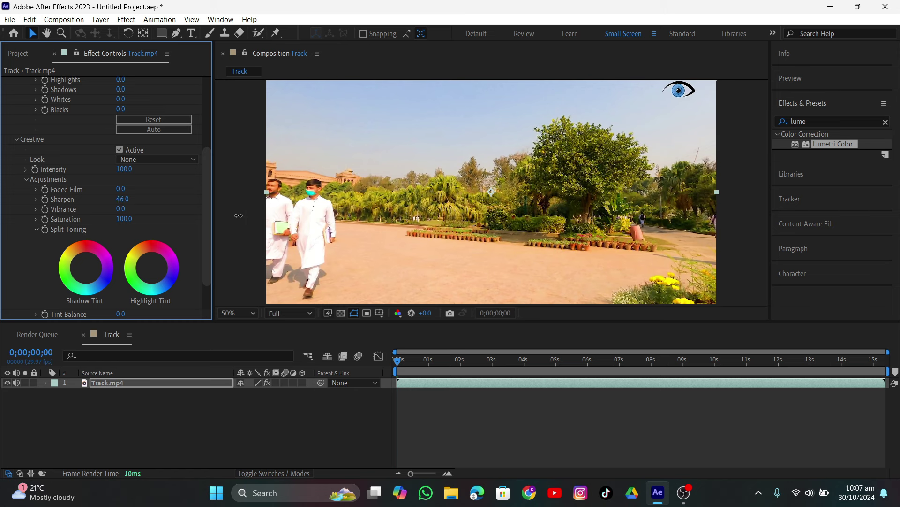
{"action": "scroll", "coordinate": [106, 196], "scroll_direction": "up", "scroll_amount": 3}
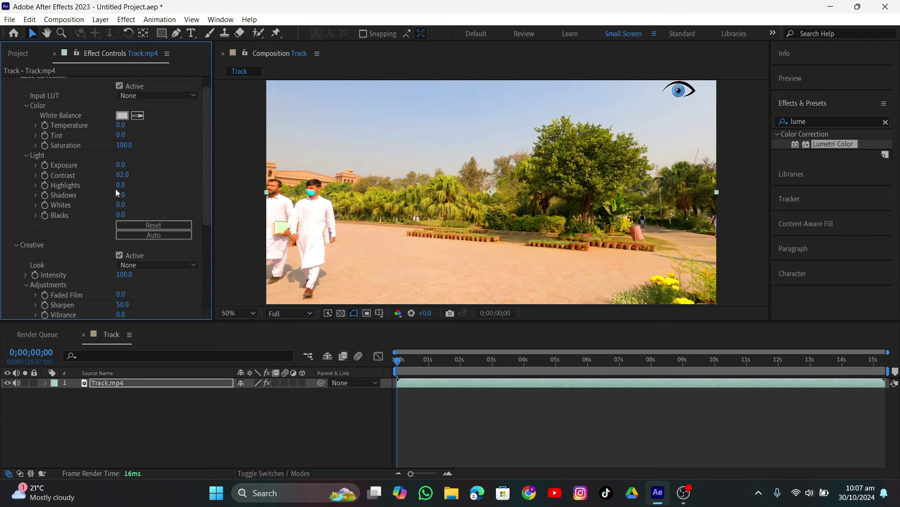
{"action": "mouse_move", "coordinate": [120, 190]}
{"action": "left_mouse_down"}
{"action": "mouse_move", "coordinate": [136, 190]}
{"action": "mouse_move", "coordinate": [129, 191]}
{"action": "left_mouse_up"}
Check the frame rate in the Track composition's settings, leaving them unchanged.
{"action": "left_click_drag", "start_coordinate": [397, 360], "coordinate": [530, 380]}
{"action": "right_click", "coordinate": [520, 386]}
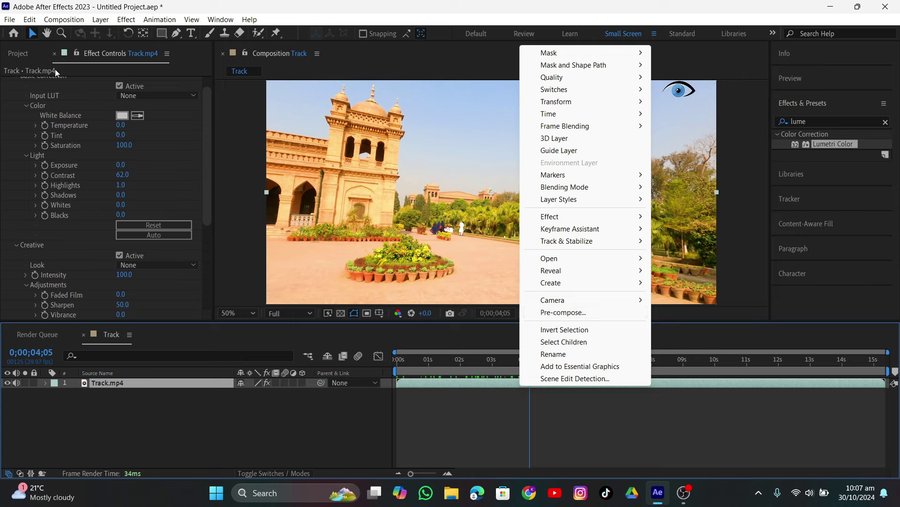
{"action": "left_click", "coordinate": [55, 22]}
{"action": "left_click", "coordinate": [82, 49]}
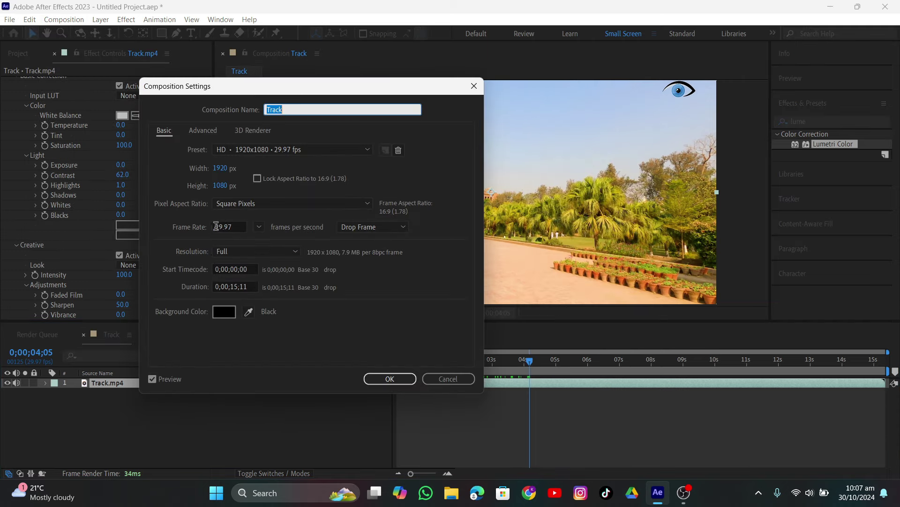
{"action": "left_click", "coordinate": [473, 89]}
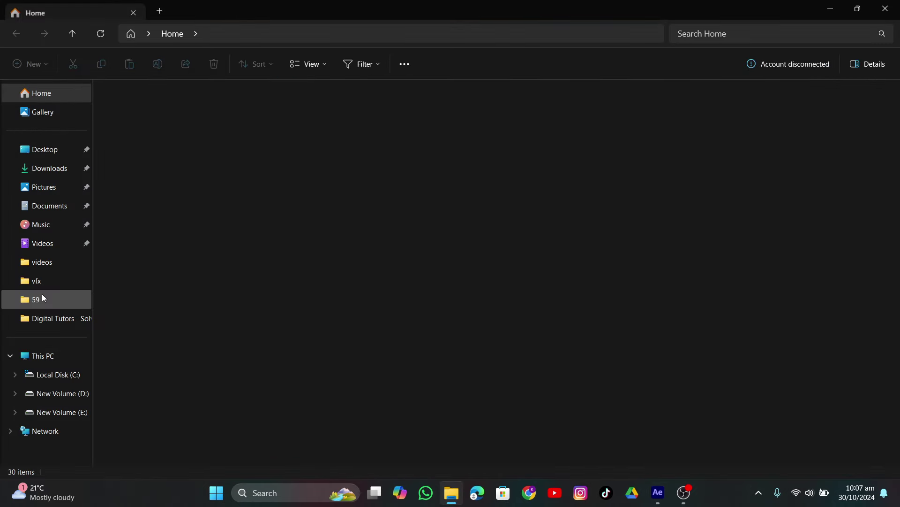
Check the frame rate of the Track.mp4 source file in folder 59 through its detailed file properties.
{"action": "left_click", "coordinate": [42, 298]}
{"action": "left_click", "coordinate": [287, 141]}
{"action": "right_click", "coordinate": [289, 143]}
{"action": "left_click", "coordinate": [328, 278]}
{"action": "left_click", "coordinate": [362, 155]}
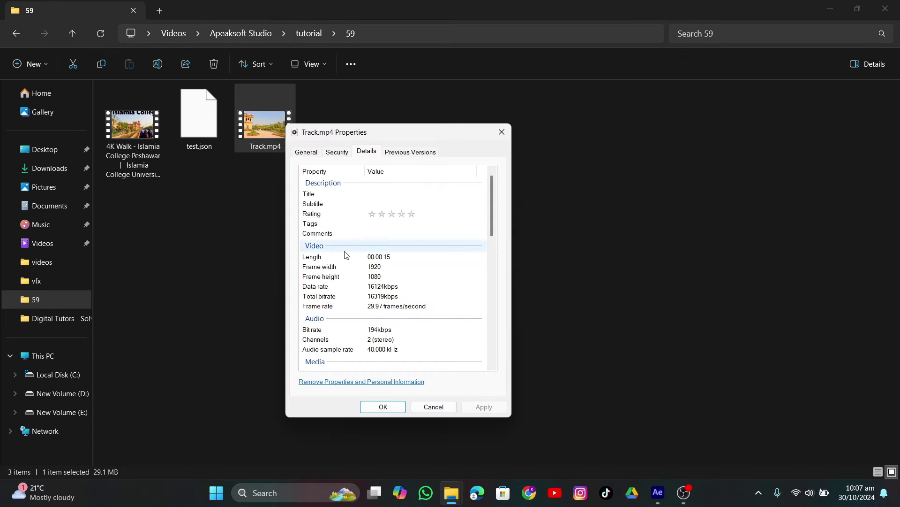
{"action": "left_click", "coordinate": [376, 307]}
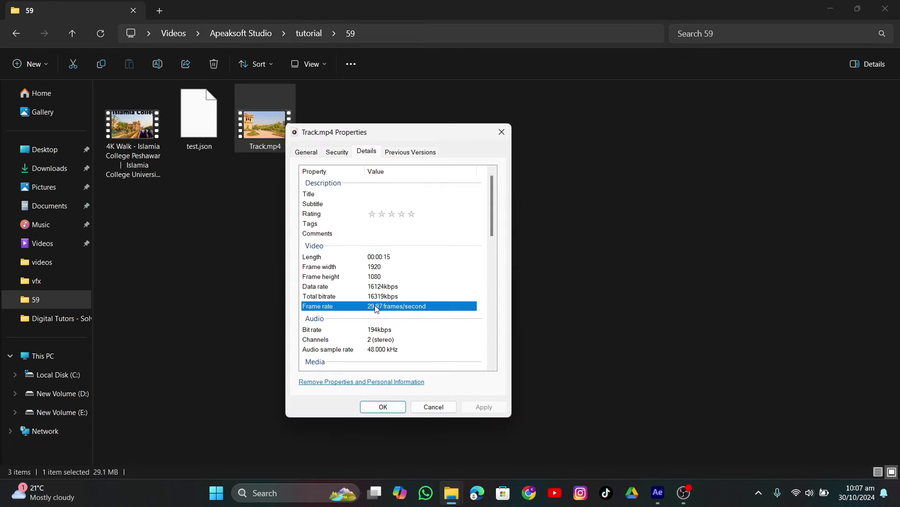
{"action": "left_click", "coordinate": [501, 132]}
Switch back to After Effects and pre-compose the Track.mp4 layer, moving all attributes into the new composition.
{"action": "left_click", "coordinate": [658, 492]}
{"action": "right_click", "coordinate": [447, 380]}
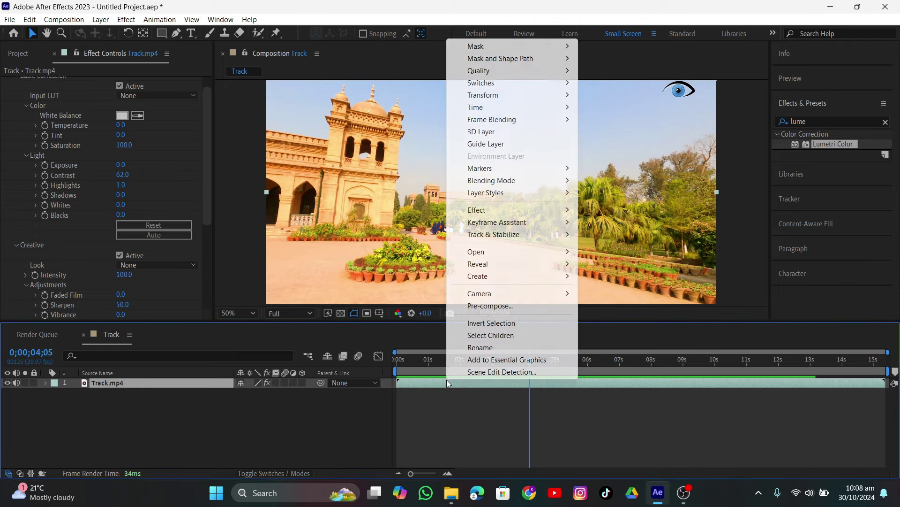
{"action": "left_click", "coordinate": [469, 305]}
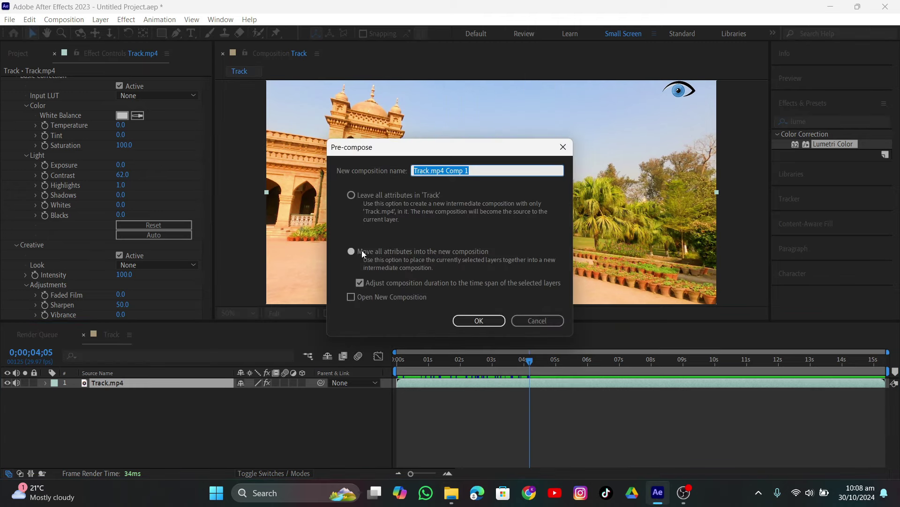
{"action": "left_click", "coordinate": [479, 320]}
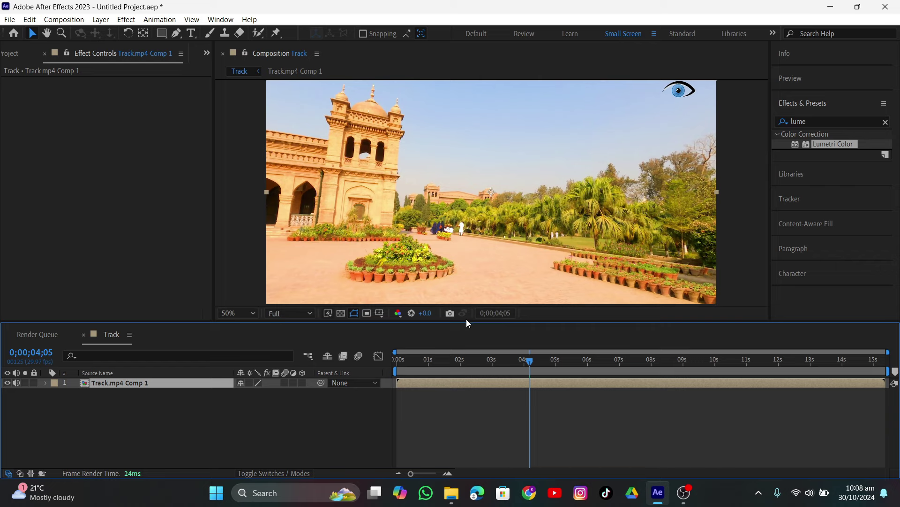
Run the 3D Camera Tracker on the pre-composed layer with Detailed Analysis enabled.
{"action": "left_click_drag", "start_coordinate": [528, 359], "coordinate": [457, 409]}
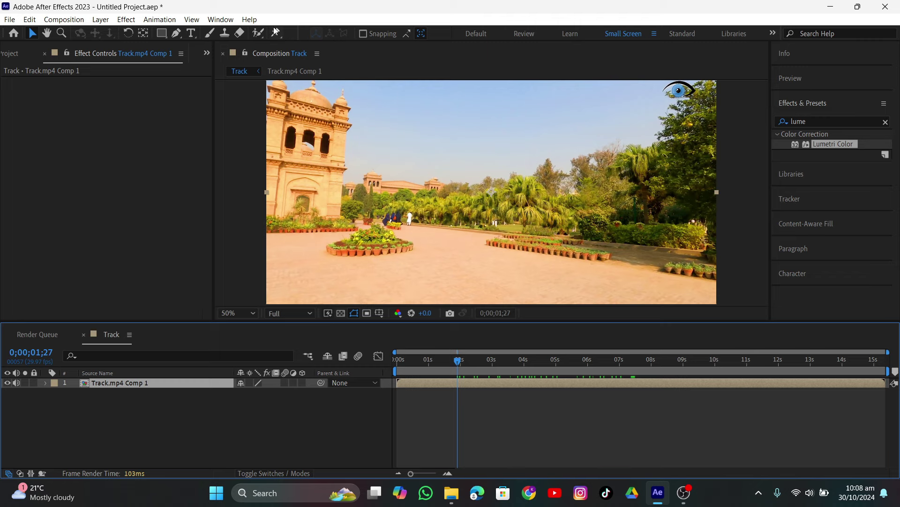
{"action": "left_click", "coordinate": [221, 19]}
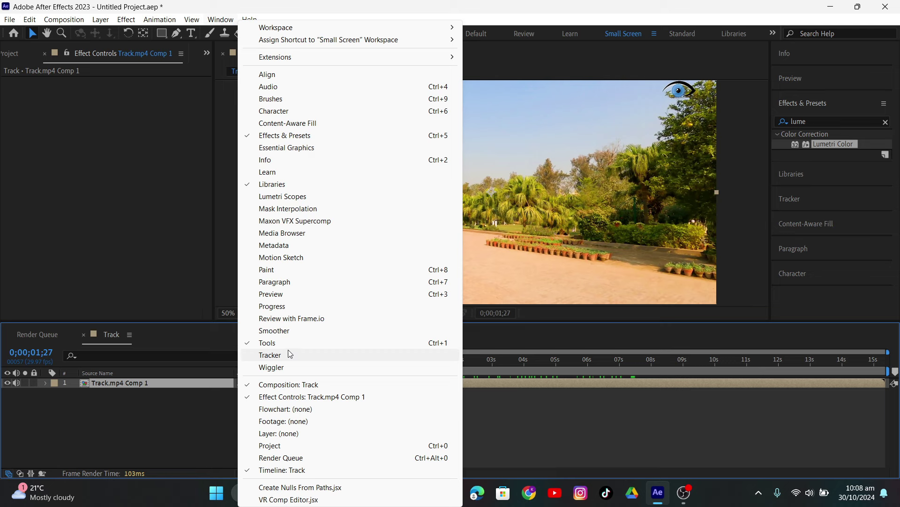
{"action": "left_click", "coordinate": [788, 197]}
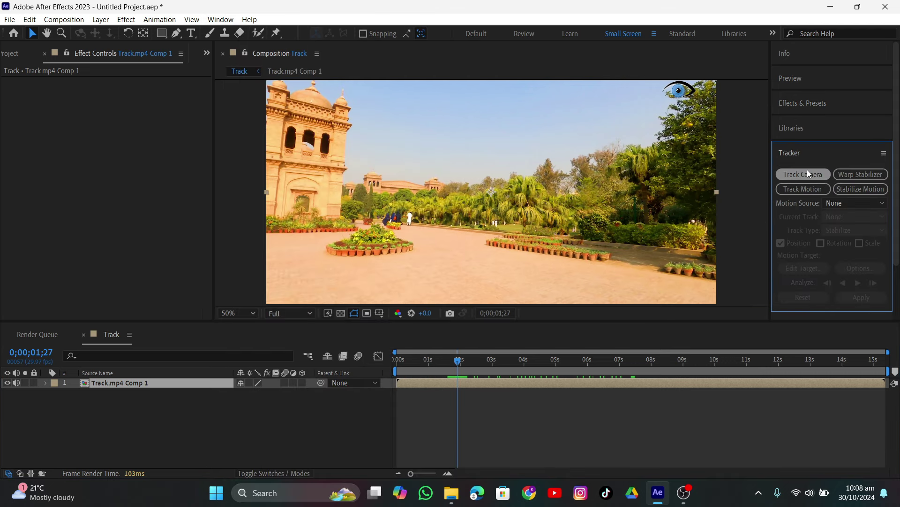
{"action": "left_click", "coordinate": [806, 173]}
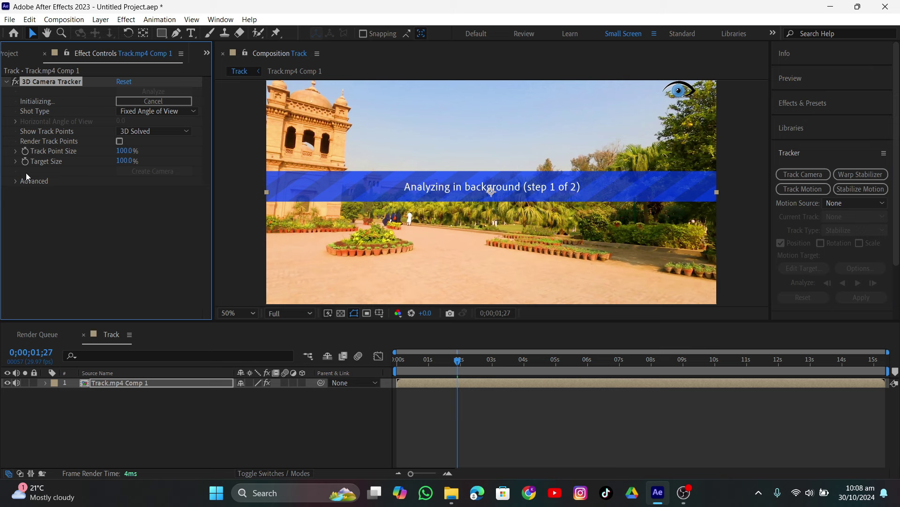
{"action": "left_click", "coordinate": [15, 182]}
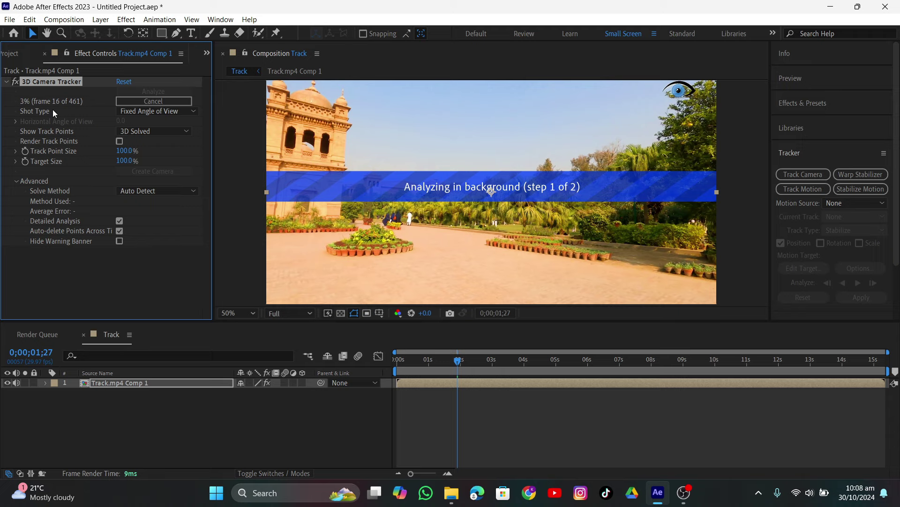
{"action": "left_click", "coordinate": [684, 492]}
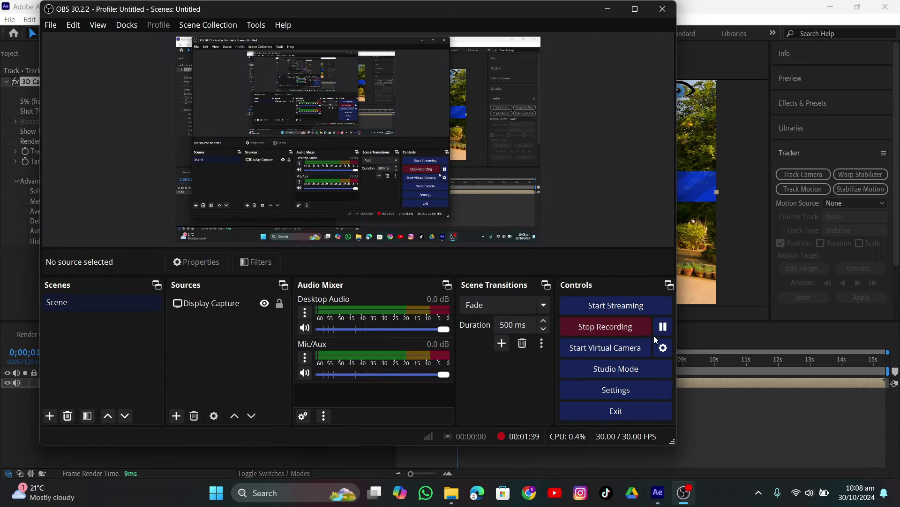
{"action": "left_click", "coordinate": [608, 11]}
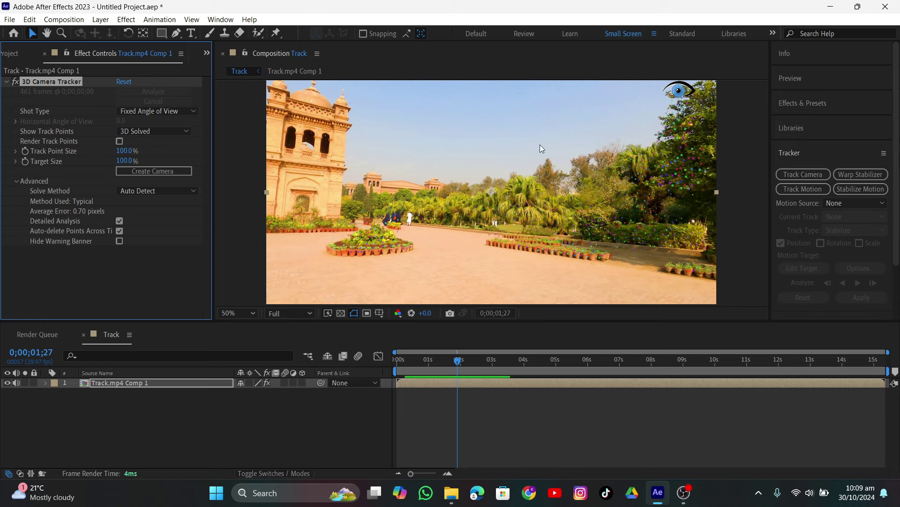
Set the track point size to 427% and create a solid and camera from ground points on both sides of the far path at 0;00;08;02.
{"action": "left_click_drag", "start_coordinate": [124, 151], "coordinate": [359, 180]}
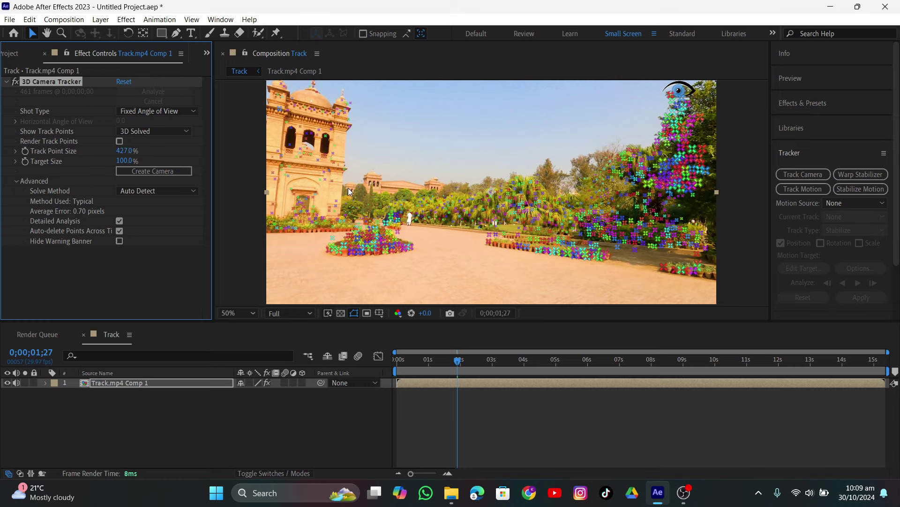
{"action": "left_click_drag", "start_coordinate": [463, 361], "coordinate": [662, 392]}
{"action": "mouse_move", "coordinate": [434, 246]}
{"action": "left_mouse_down"}
{"action": "mouse_move", "coordinate": [413, 247]}
{"action": "mouse_move", "coordinate": [394, 261]}
{"action": "mouse_move", "coordinate": [603, 287]}
{"action": "mouse_move", "coordinate": [694, 274]}
{"action": "mouse_move", "coordinate": [700, 257]}
{"action": "mouse_move", "coordinate": [688, 259]}
{"action": "left_mouse_up"}
{"action": "left_click", "coordinate": [521, 269]}
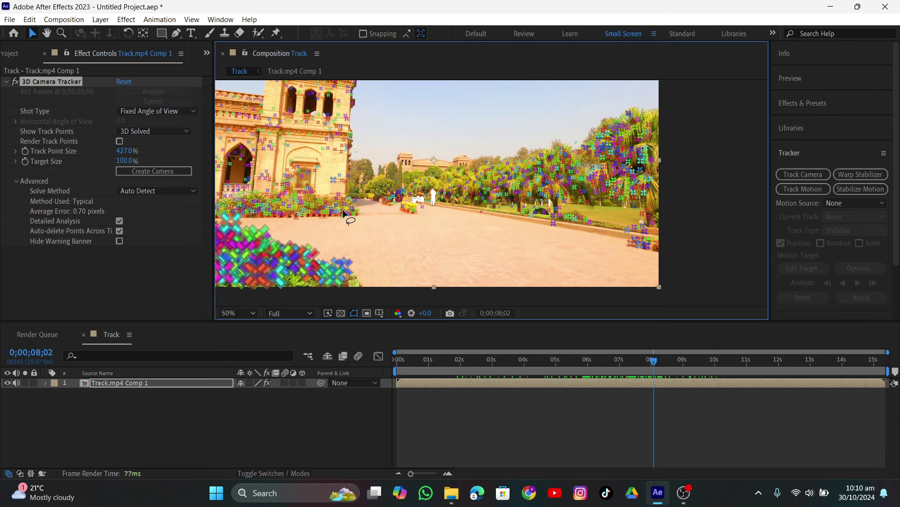
{"action": "mouse_move", "coordinate": [344, 214]}
{"action": "left_mouse_down"}
{"action": "mouse_move", "coordinate": [364, 237]}
{"action": "mouse_move", "coordinate": [597, 251]}
{"action": "mouse_move", "coordinate": [589, 235]}
{"action": "mouse_move", "coordinate": [522, 214]}
{"action": "mouse_move", "coordinate": [532, 212]}
{"action": "left_mouse_up"}
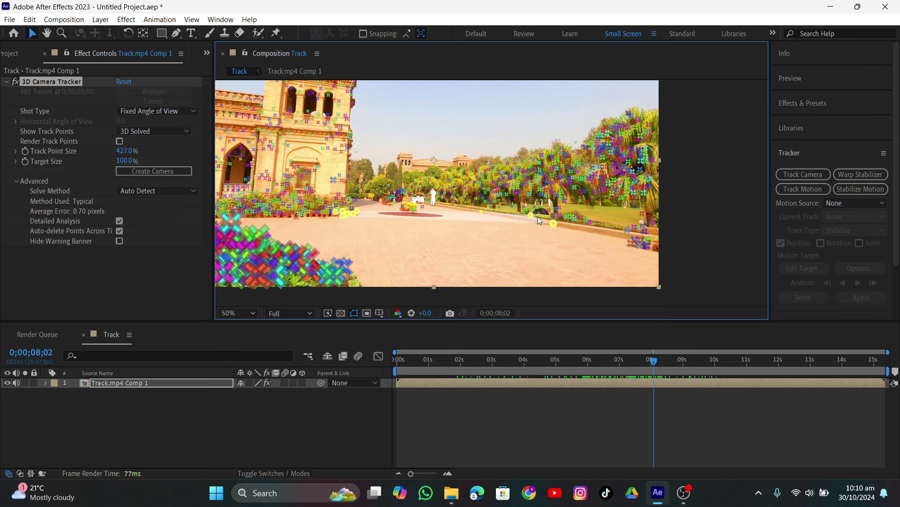
{"action": "right_click", "coordinate": [530, 213]}
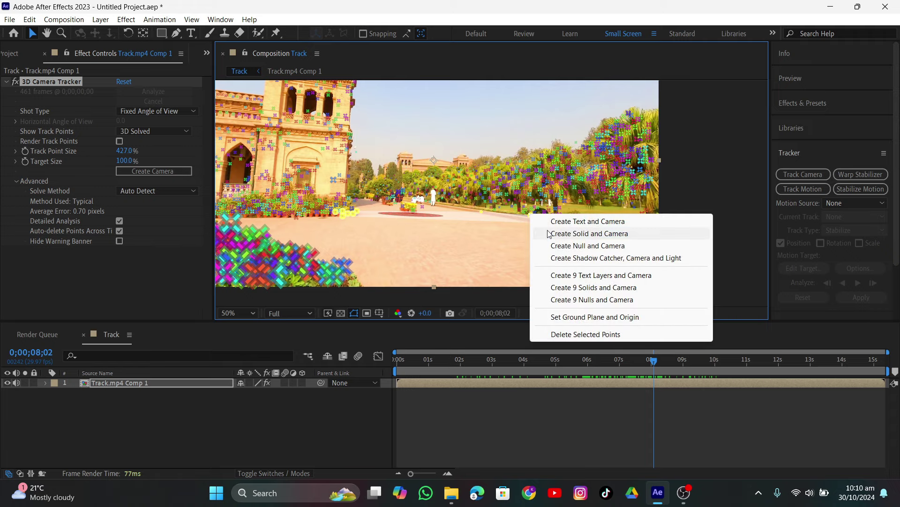
{"action": "left_click", "coordinate": [547, 233]}
At 0;00;03;17, create a solid from the ground track points between the round flower bed and the row of pots.
{"action": "left_click_drag", "start_coordinate": [654, 362], "coordinate": [511, 375]}
{"action": "left_click", "coordinate": [389, 249]}
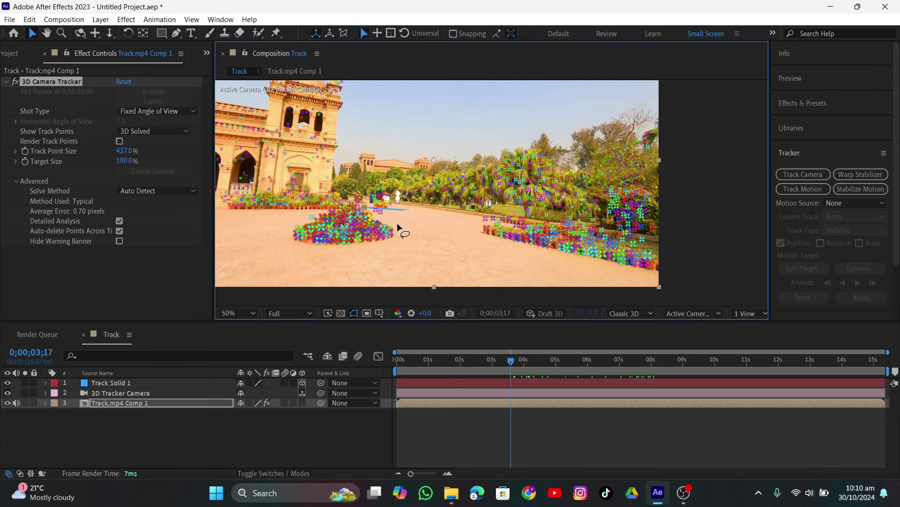
{"action": "right_click", "coordinate": [503, 236]}
{"action": "left_click", "coordinate": [511, 253]}
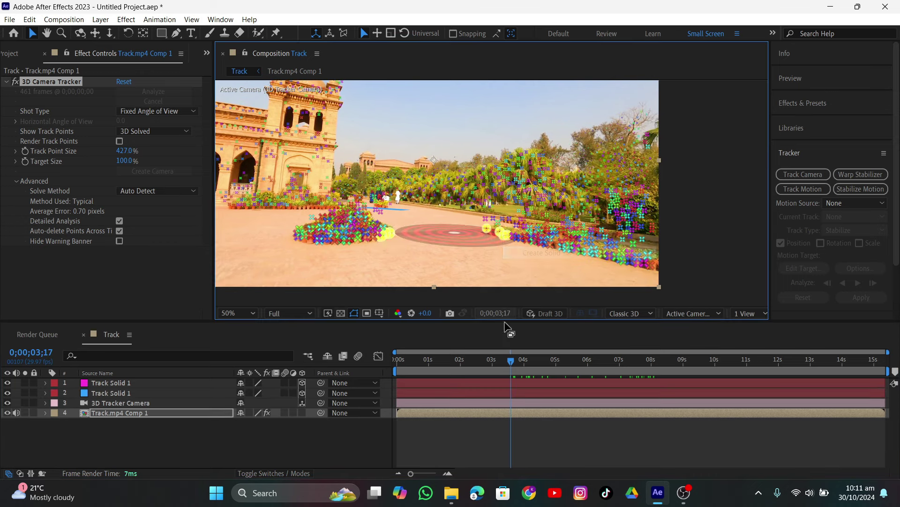
At 0;00;07;19, create a solid from the ground track points along the curb beside the lawn.
{"action": "left_click_drag", "start_coordinate": [511, 360], "coordinate": [640, 398]}
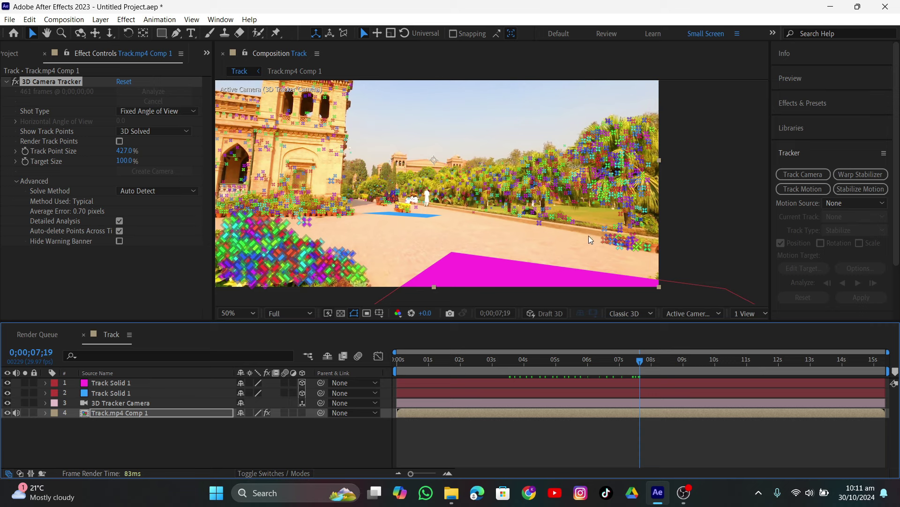
{"action": "left_click", "coordinate": [570, 232]}
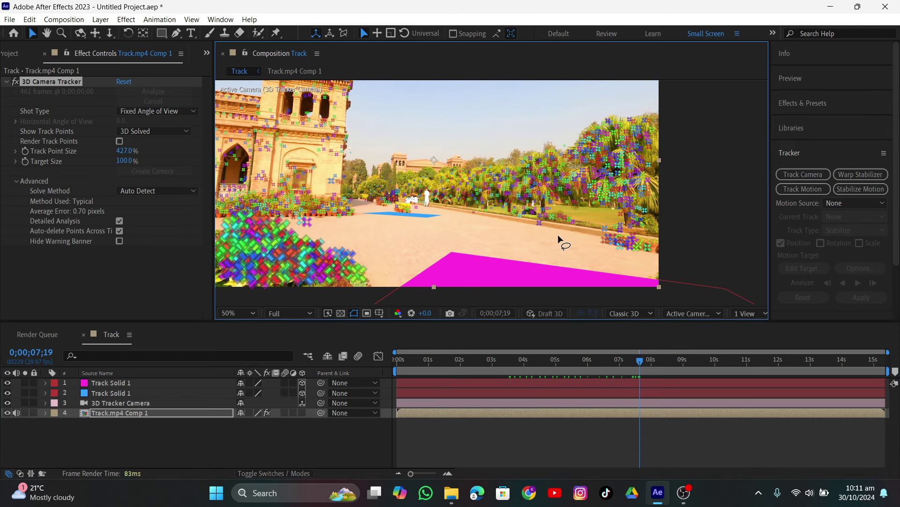
{"action": "right_click", "coordinate": [605, 238]}
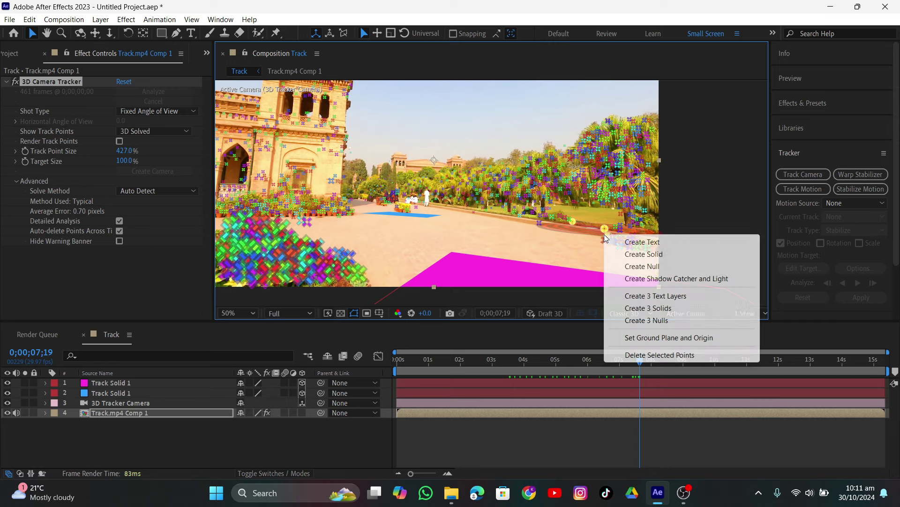
{"action": "left_click", "coordinate": [623, 254]}
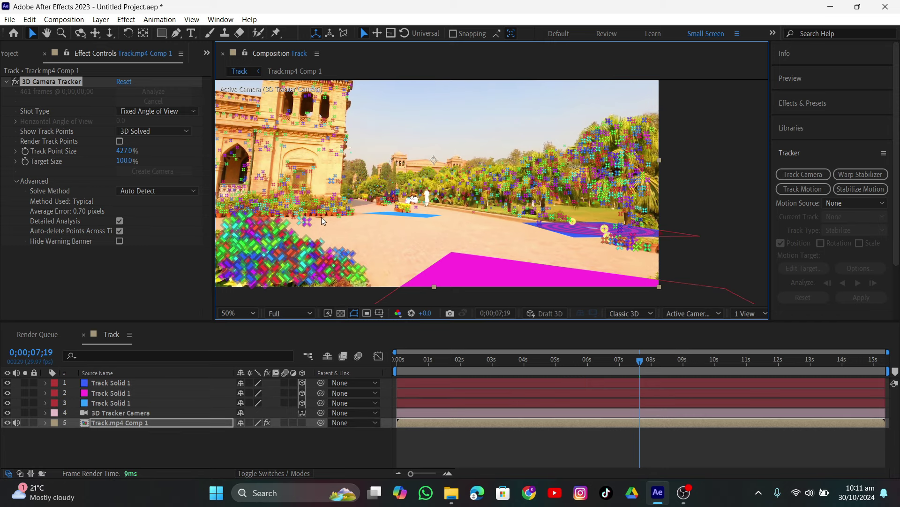
At 0;00;07;19, create a solid from the ground track points at the far path beside the building's corner planting.
{"action": "left_click", "coordinate": [339, 211]}
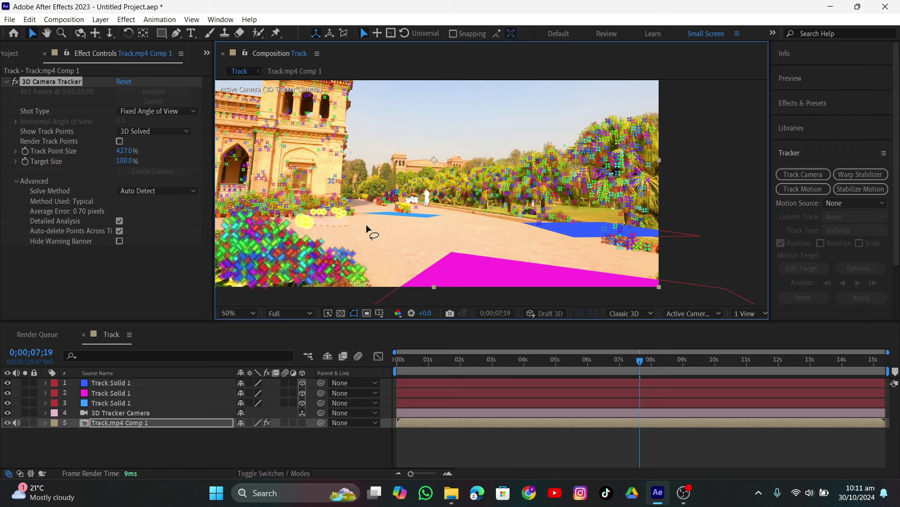
{"action": "left_click", "coordinate": [351, 212]}
{"action": "left_click", "coordinate": [379, 212]}
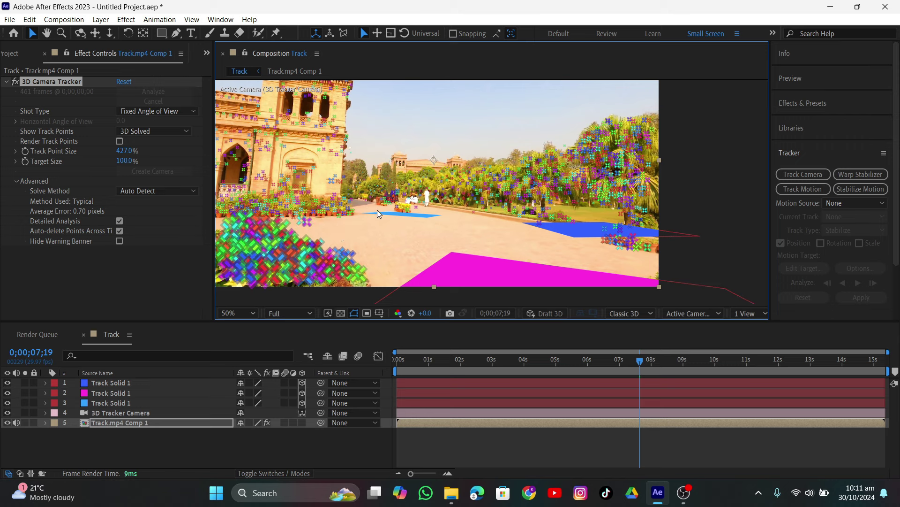
{"action": "mouse_move", "coordinate": [355, 215]}
{"action": "left_mouse_down"}
{"action": "mouse_move", "coordinate": [364, 226]}
{"action": "mouse_move", "coordinate": [406, 226]}
{"action": "mouse_move", "coordinate": [404, 210]}
{"action": "mouse_move", "coordinate": [343, 211]}
{"action": "mouse_move", "coordinate": [349, 232]}
{"action": "mouse_move", "coordinate": [373, 223]}
{"action": "left_mouse_up"}
{"action": "left_click", "coordinate": [384, 217]}
{"action": "right_click", "coordinate": [373, 209]}
{"action": "left_click", "coordinate": [391, 227]}
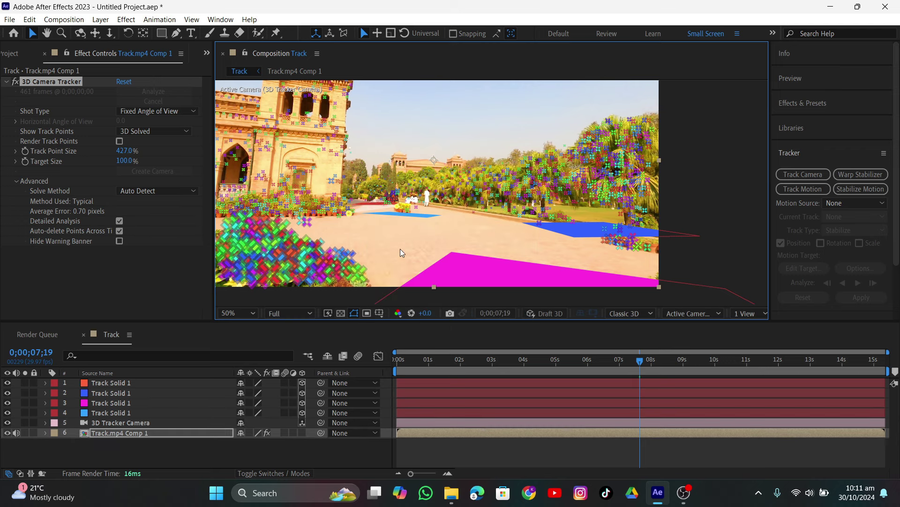
{"action": "mouse_move", "coordinate": [438, 214]}
{"action": "left_mouse_down"}
{"action": "mouse_move", "coordinate": [503, 227]}
{"action": "mouse_move", "coordinate": [501, 214]}
{"action": "left_mouse_up"}
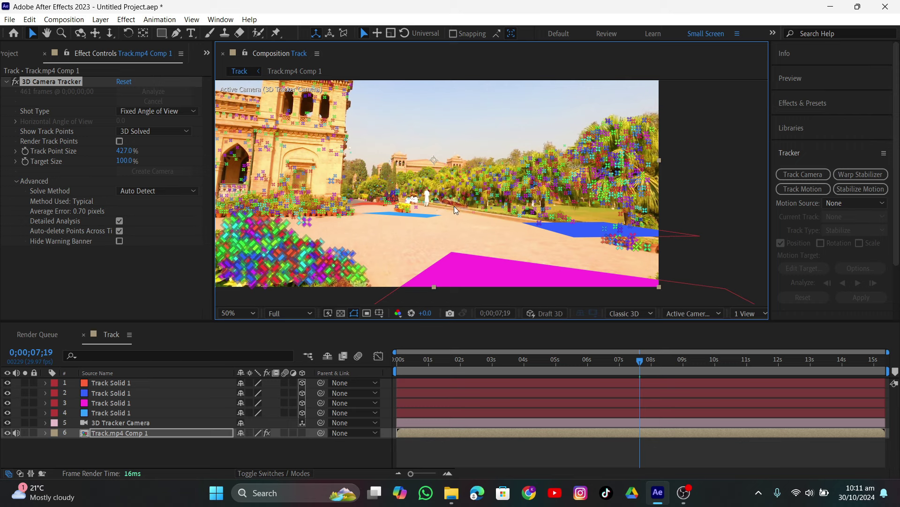
{"action": "mouse_move", "coordinate": [409, 207]}
{"action": "left_mouse_down"}
{"action": "mouse_move", "coordinate": [429, 224]}
{"action": "mouse_move", "coordinate": [500, 225]}
{"action": "mouse_move", "coordinate": [492, 214]}
{"action": "left_mouse_up"}
At 0;00;13;15, create a solid from the ground track points in front of the building's flower bed.
{"action": "key", "text": "space"}
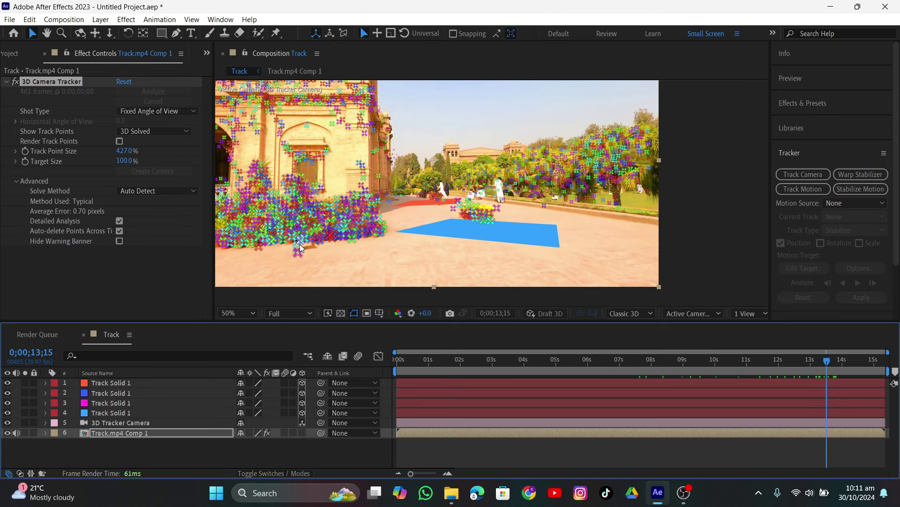
{"action": "mouse_move", "coordinate": [305, 251]}
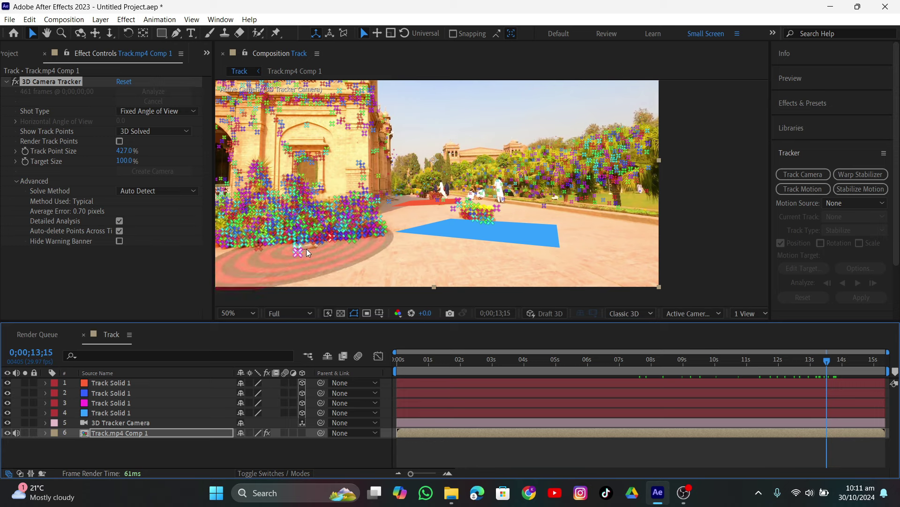
{"action": "left_click", "coordinate": [305, 247]}
{"action": "right_click", "coordinate": [305, 247]}
{"action": "left_click", "coordinate": [459, 266]}
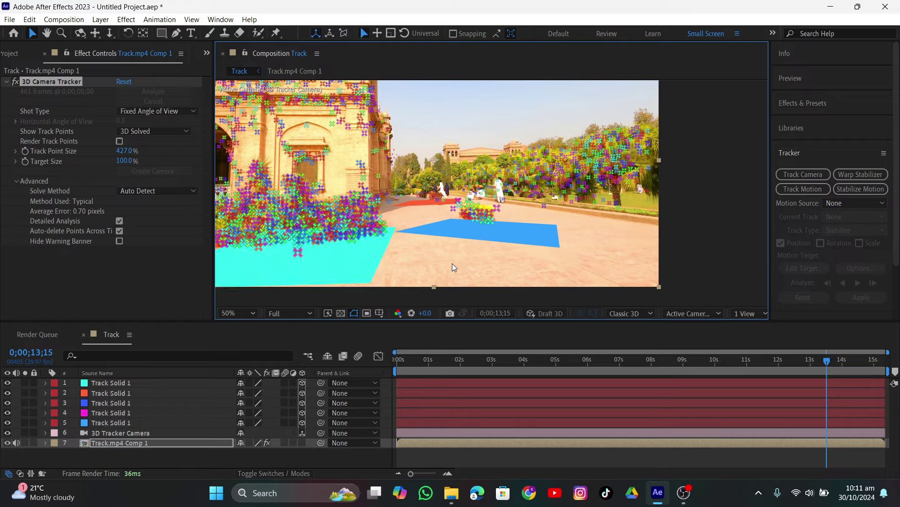
Create solids from the ground track points by the pots under the large tree at 0;00;00;23 and along the pot row at 0;00;02;23.
{"action": "key", "text": "space"}
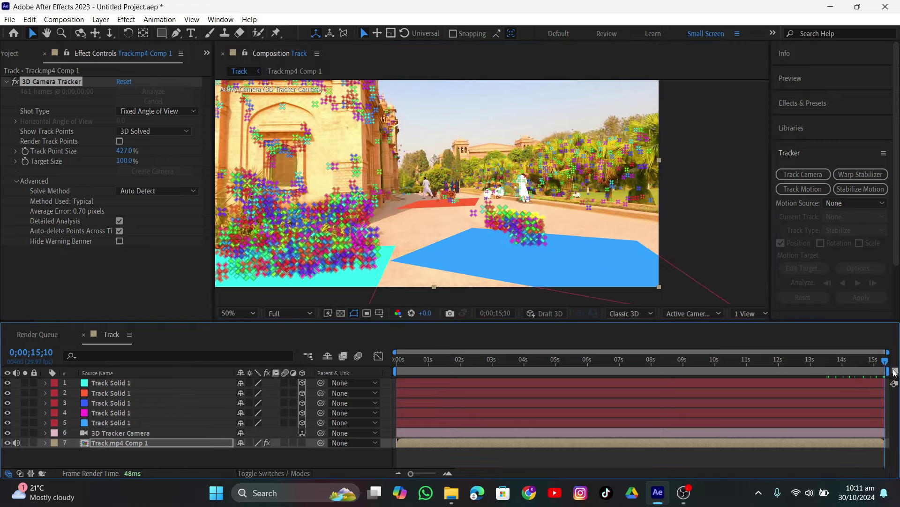
{"action": "left_click_drag", "start_coordinate": [850, 369], "coordinate": [421, 398]}
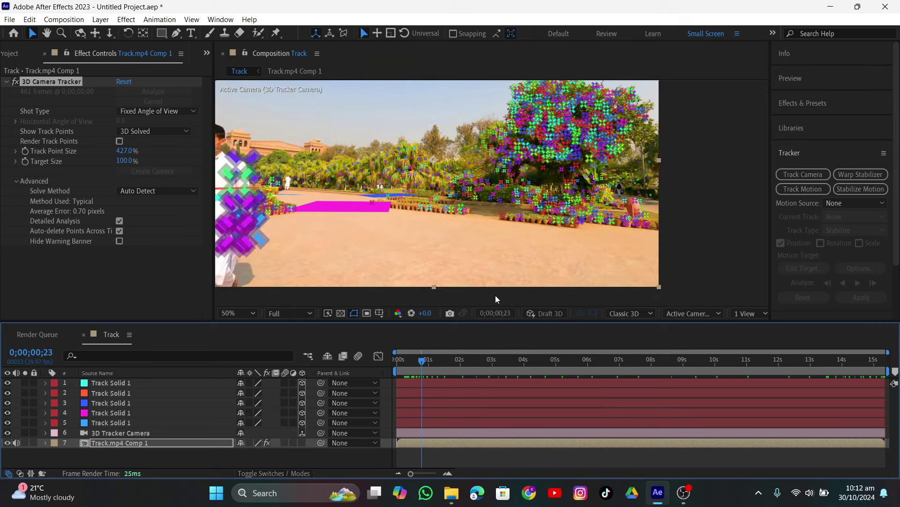
{"action": "right_click", "coordinate": [544, 218]}
{"action": "left_click", "coordinate": [563, 240]}
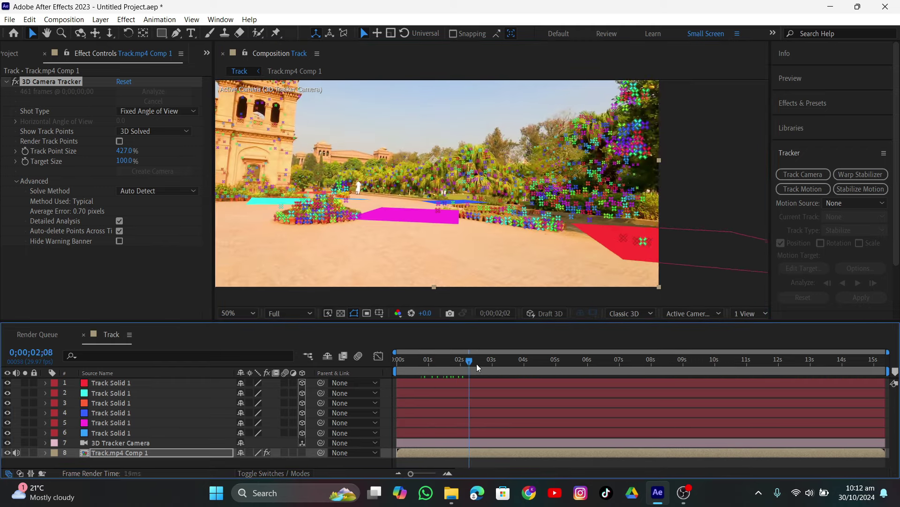
{"action": "right_click", "coordinate": [534, 226]}
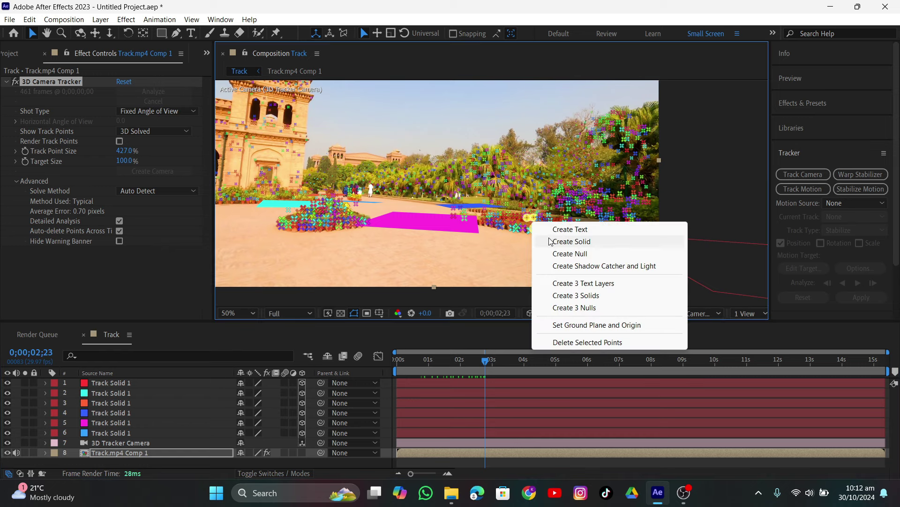
{"action": "left_click", "coordinate": [552, 237]}
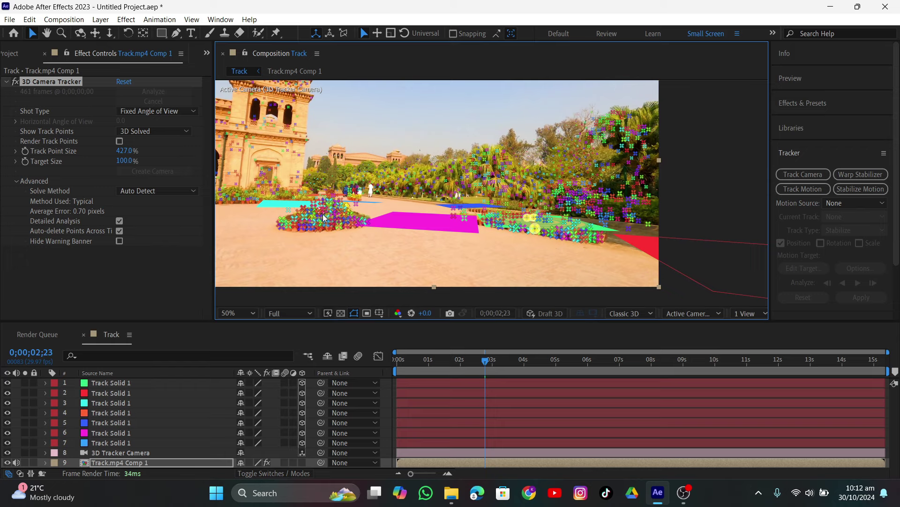
At 0;00;05;06, create a solid from the track points on the tower wall below the arched windows.
{"action": "left_click_drag", "start_coordinate": [490, 362], "coordinate": [562, 363]}
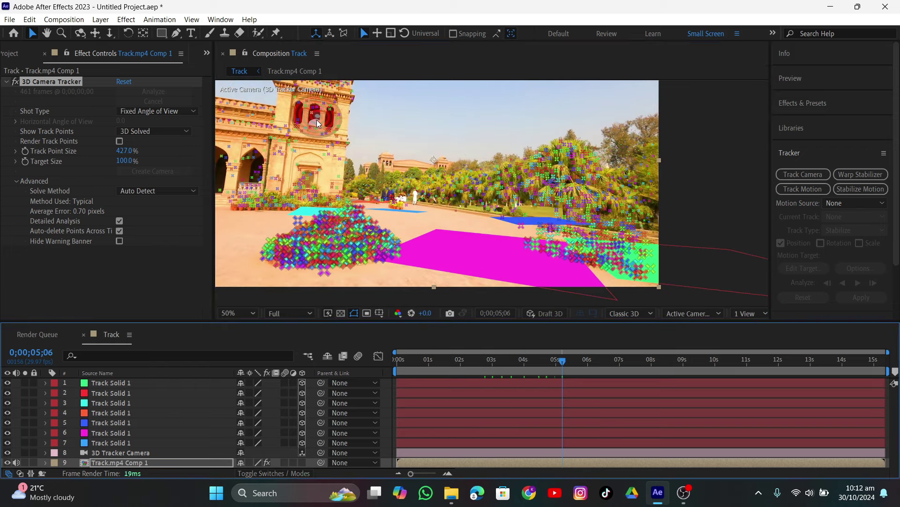
{"action": "left_click", "coordinate": [314, 121]}
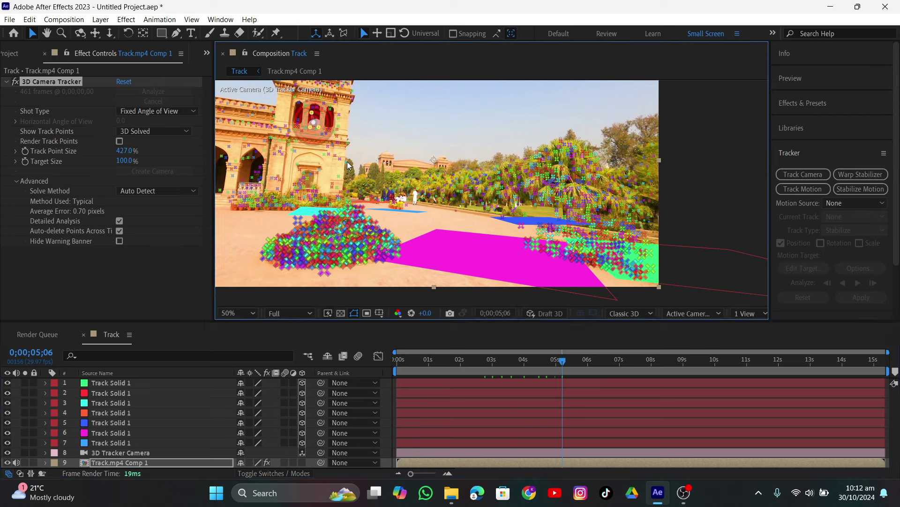
{"action": "mouse_move", "coordinate": [292, 132]}
{"action": "left_mouse_down"}
{"action": "mouse_move", "coordinate": [273, 131]}
{"action": "mouse_move", "coordinate": [260, 163]}
{"action": "mouse_move", "coordinate": [322, 182]}
{"action": "mouse_move", "coordinate": [346, 149]}
{"action": "left_mouse_up"}
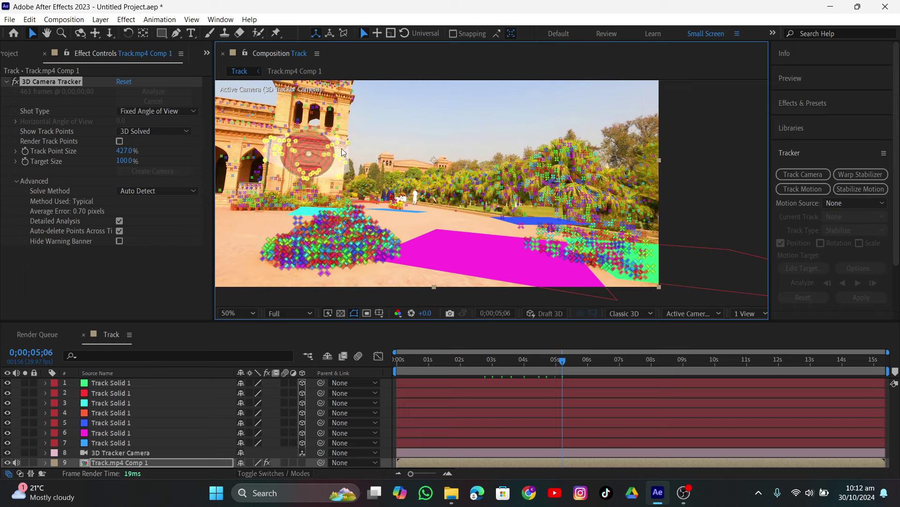
{"action": "right_click", "coordinate": [347, 150]}
{"action": "left_click", "coordinate": [342, 169]}
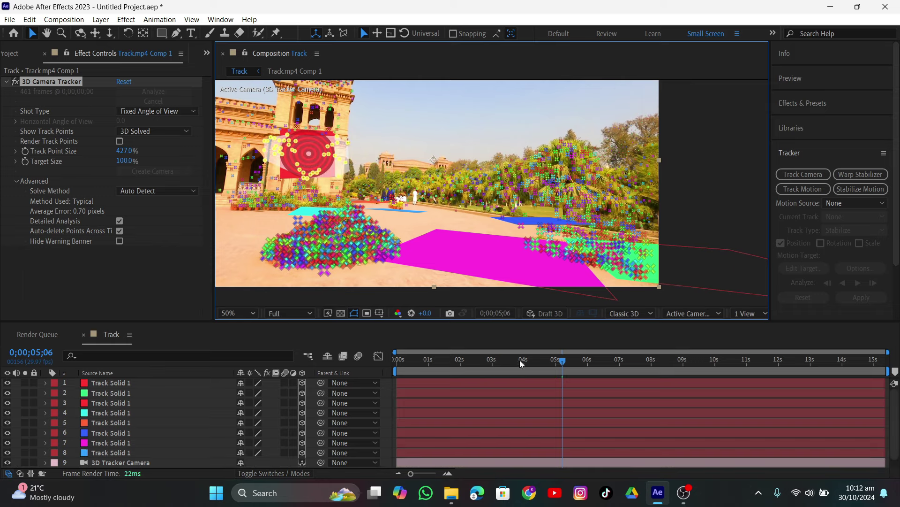
At 0;00;02;12, create a solid from the track points around the tower's upper arched windows.
{"action": "left_click_drag", "start_coordinate": [590, 358], "coordinate": [473, 365]}
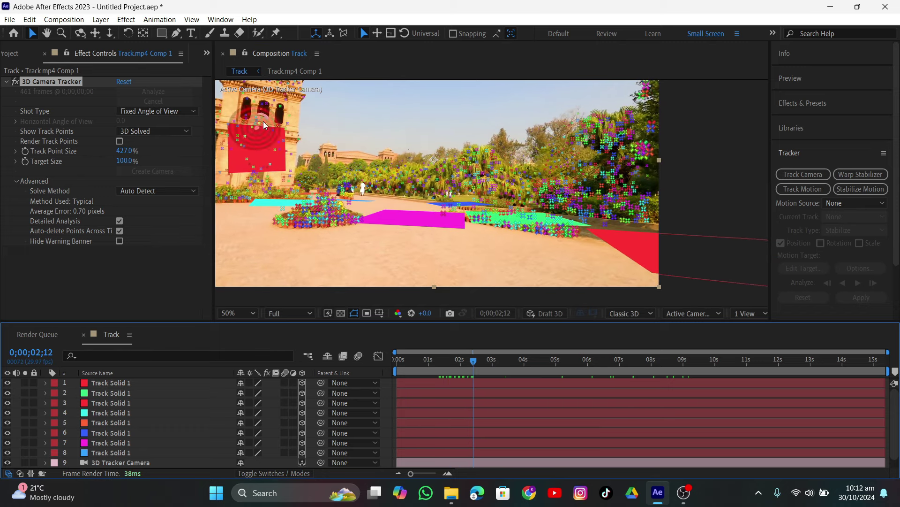
{"action": "right_click", "coordinate": [270, 101]}
{"action": "left_click", "coordinate": [290, 118]}
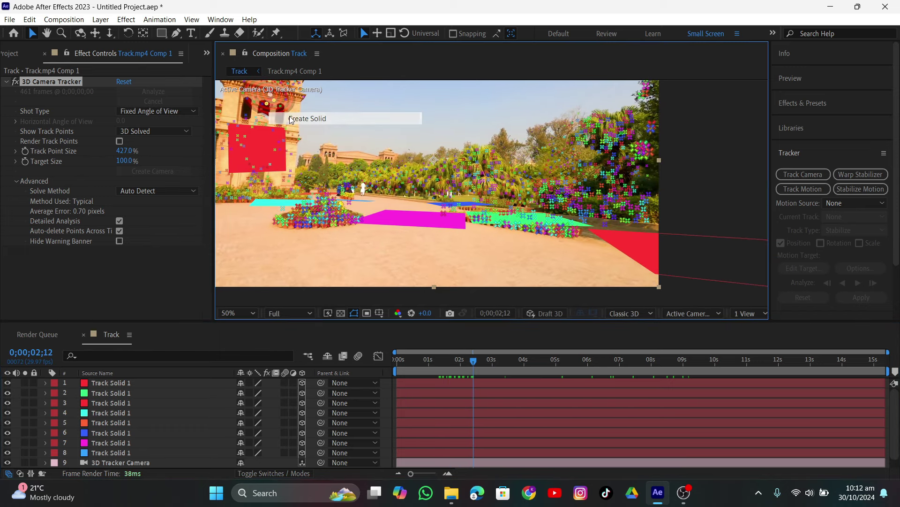
{"action": "left_click_drag", "start_coordinate": [478, 359], "coordinate": [756, 371]}
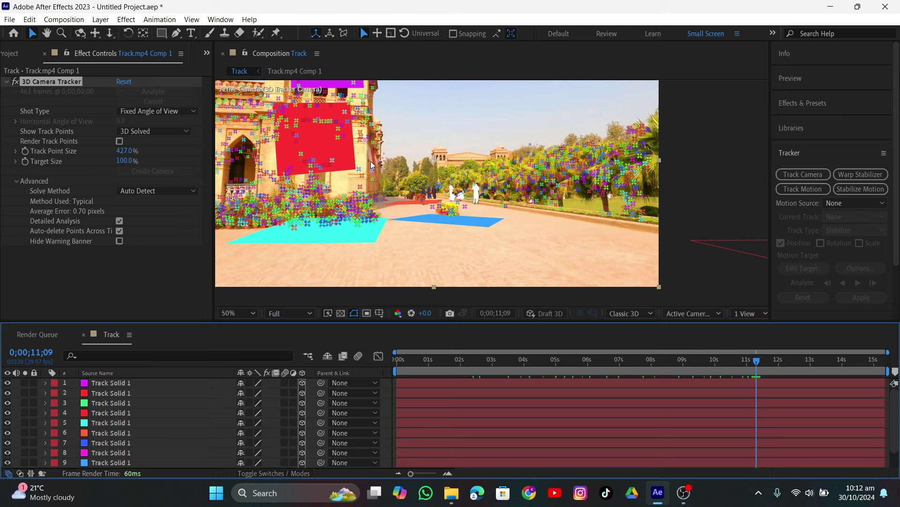
{"action": "right_click", "coordinate": [374, 165]}
{"action": "left_click", "coordinate": [376, 136]}
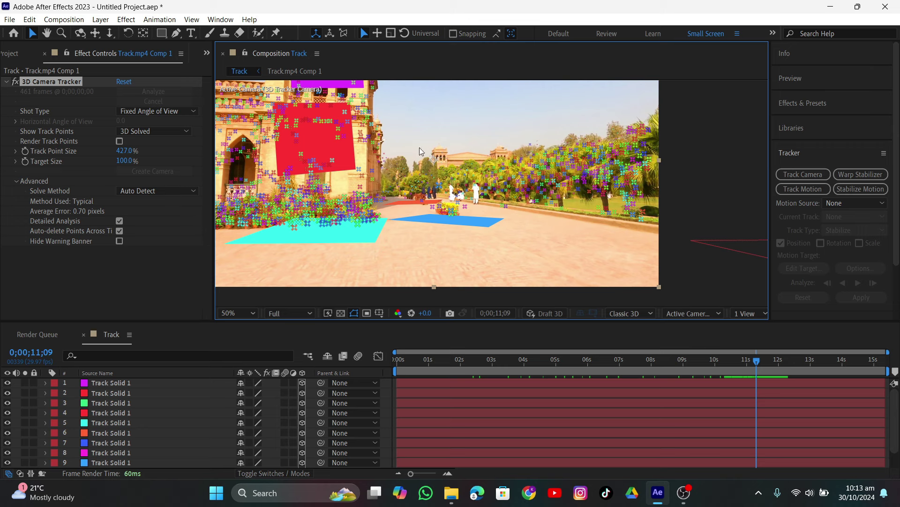
Deselect the camera tracker effect and scrub the footage between 0;00;09;28 and 0;00;10;24 to check how the solids follow the scene.
{"action": "left_click_drag", "start_coordinate": [741, 355], "coordinate": [713, 365]}
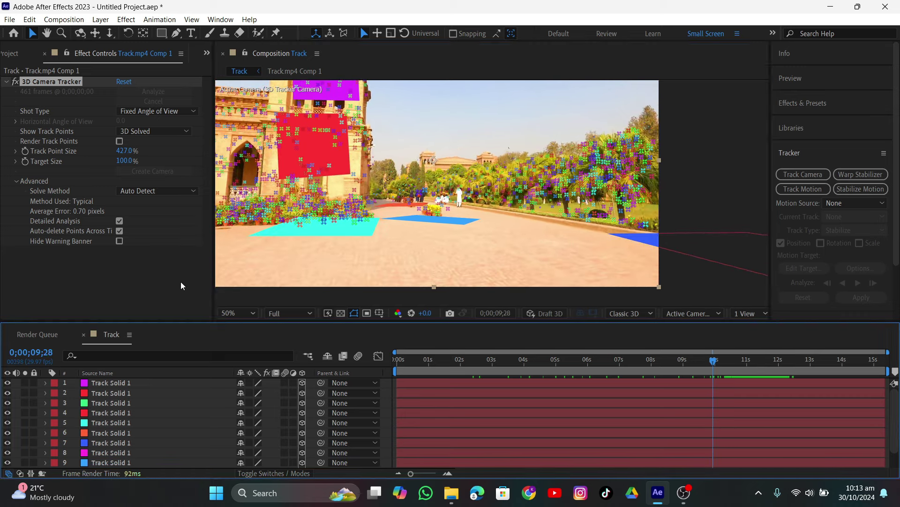
{"action": "left_click", "coordinate": [117, 283]}
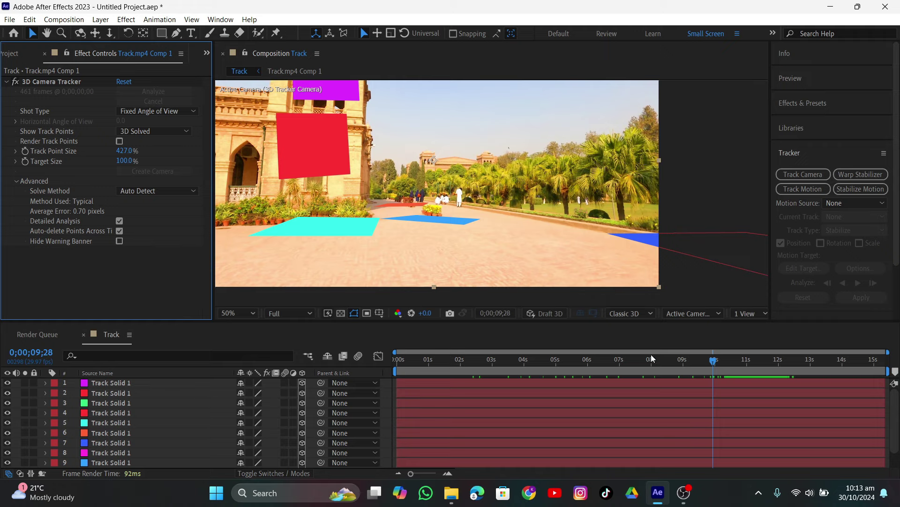
{"action": "left_click_drag", "start_coordinate": [734, 360], "coordinate": [741, 451]}
{"action": "scroll", "coordinate": [506, 432], "scroll_direction": "down", "scroll_amount": 1}
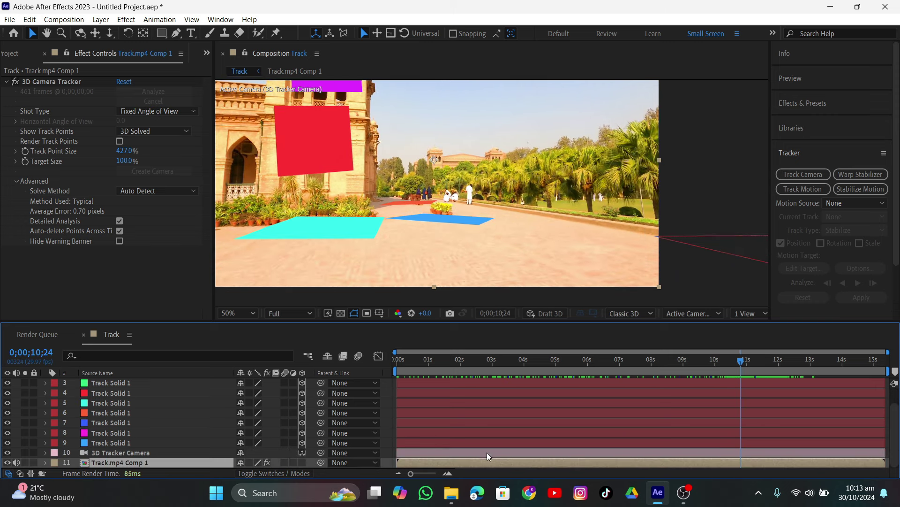
Select all layers of the Track composition and run the Export Composition Data to JSON (1).jsx script.
{"action": "scroll", "coordinate": [489, 451], "scroll_direction": "up", "scroll_amount": 1}
{"action": "key", "text": "ctrl+a"}
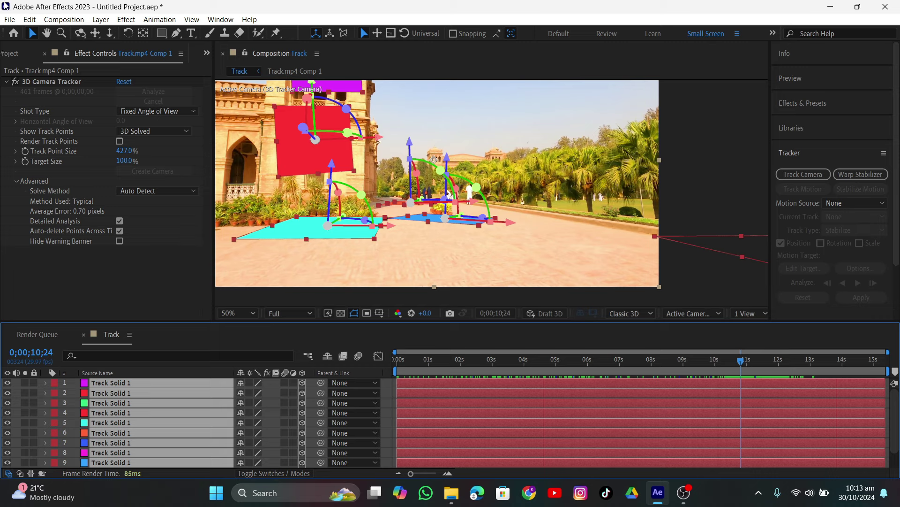
{"action": "left_click", "coordinate": [9, 20]}
{"action": "mouse_move", "coordinate": [31, 300]}
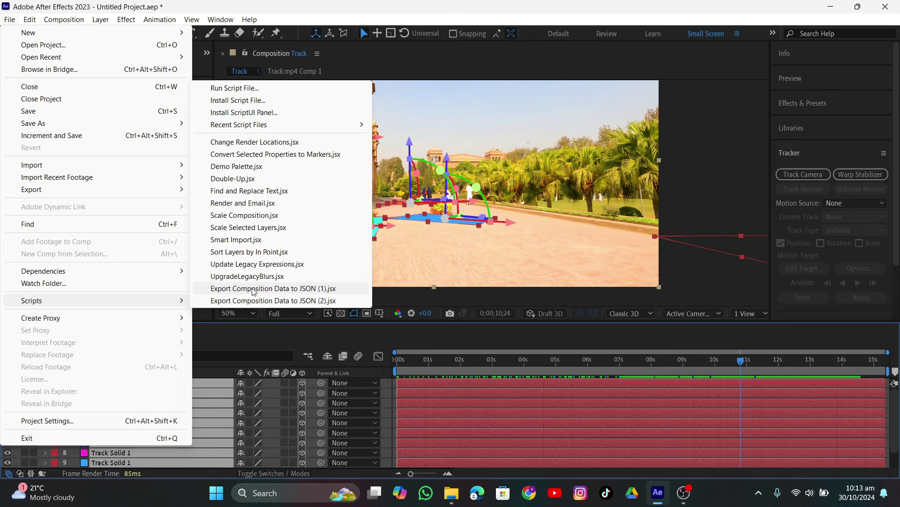
{"action": "left_click", "coordinate": [224, 288]}
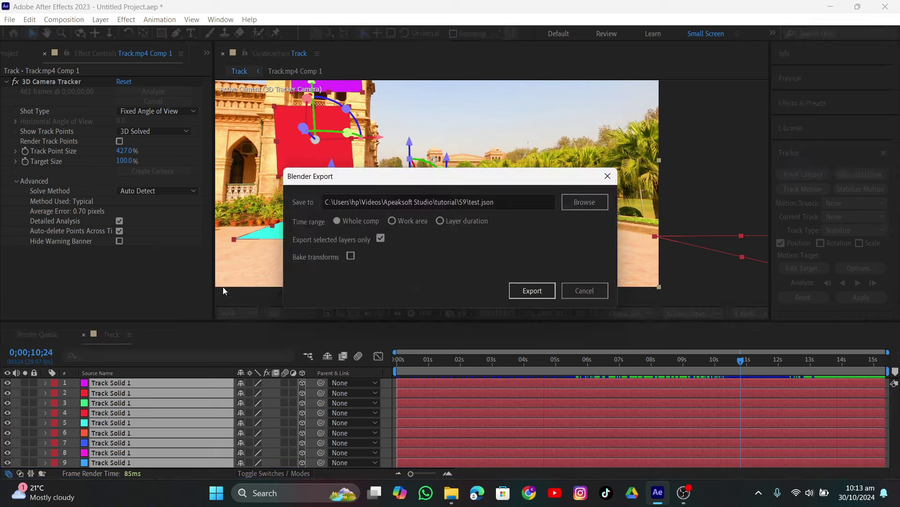
Export the selected layers for the whole comp to a layer data file named track in folder 59.
{"action": "left_click", "coordinate": [581, 201]}
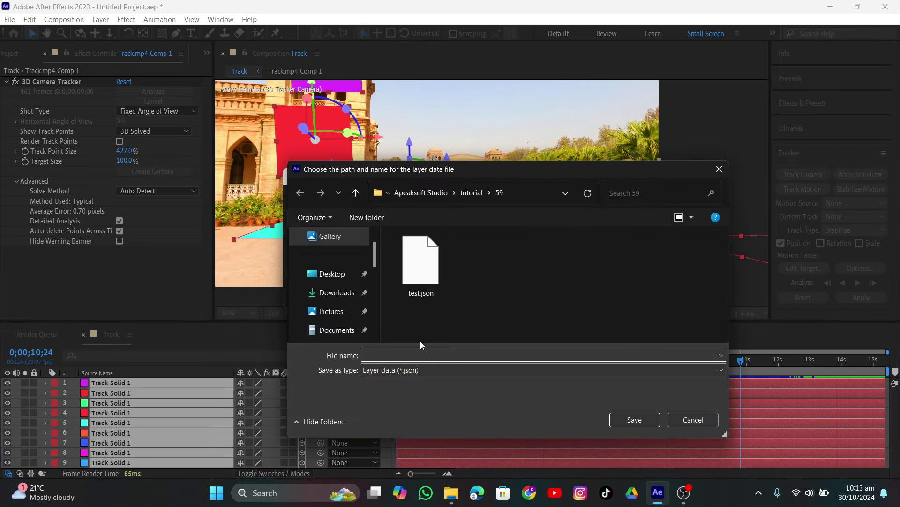
{"action": "type", "text": "trac"}
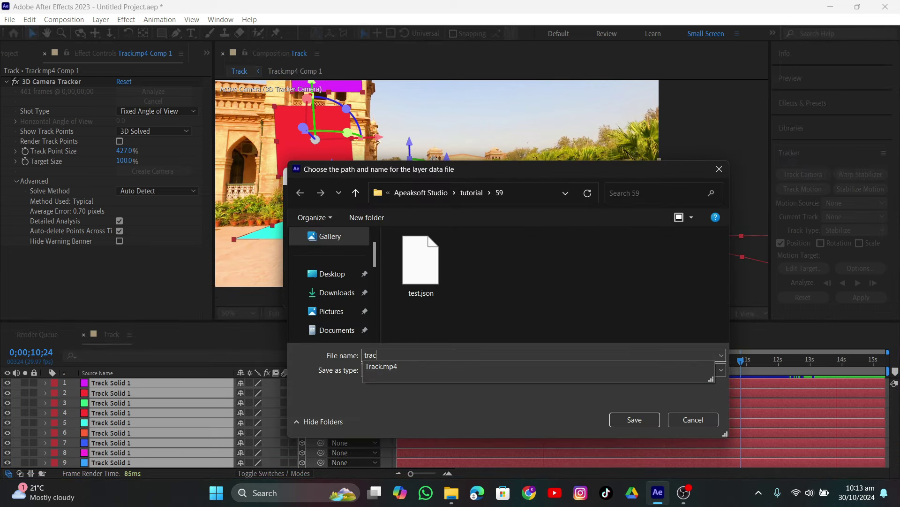
{"action": "type", "text": "k"}
{"action": "left_click", "coordinate": [632, 418]}
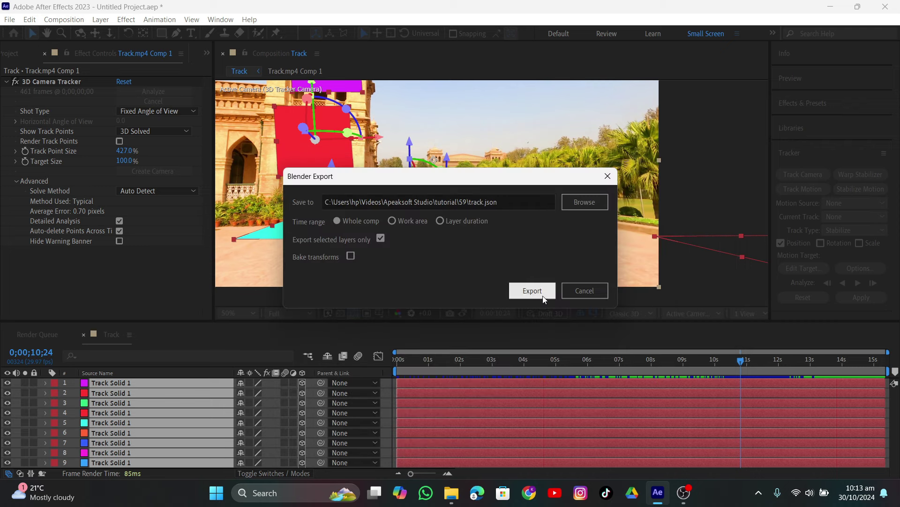
{"action": "left_click", "coordinate": [542, 294]}
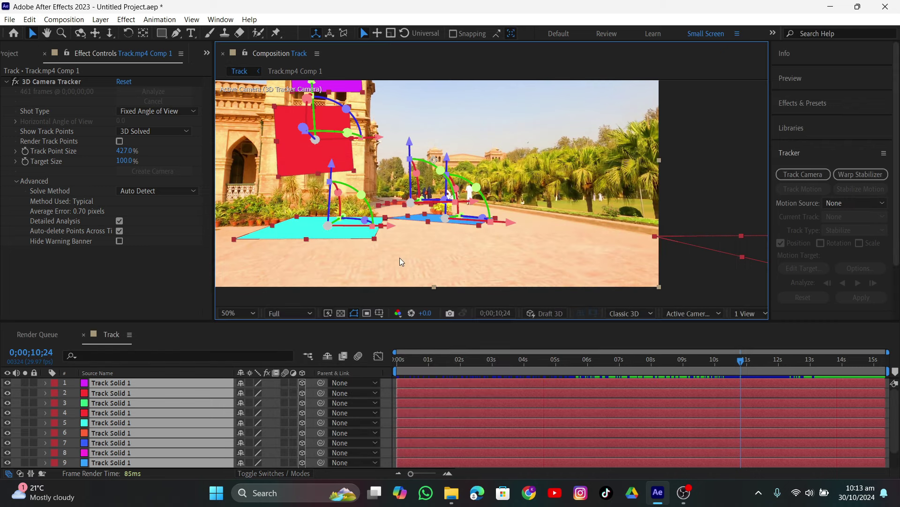
Minimize After Effects, close the file folder window, and launch Blender with its default scene, dismissing the splash screen.
{"action": "left_click", "coordinate": [830, 7]}
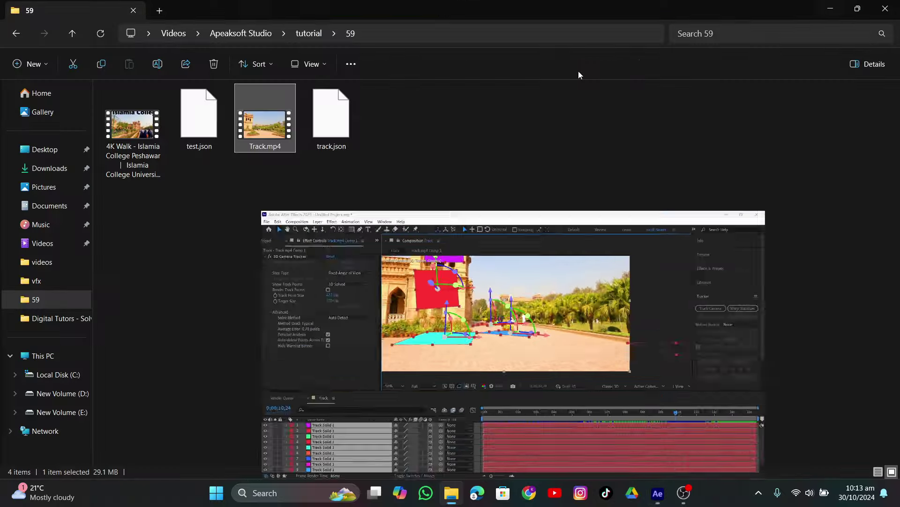
{"action": "left_click", "coordinate": [885, 8]}
{"action": "double_click", "coordinate": [466, 136]}
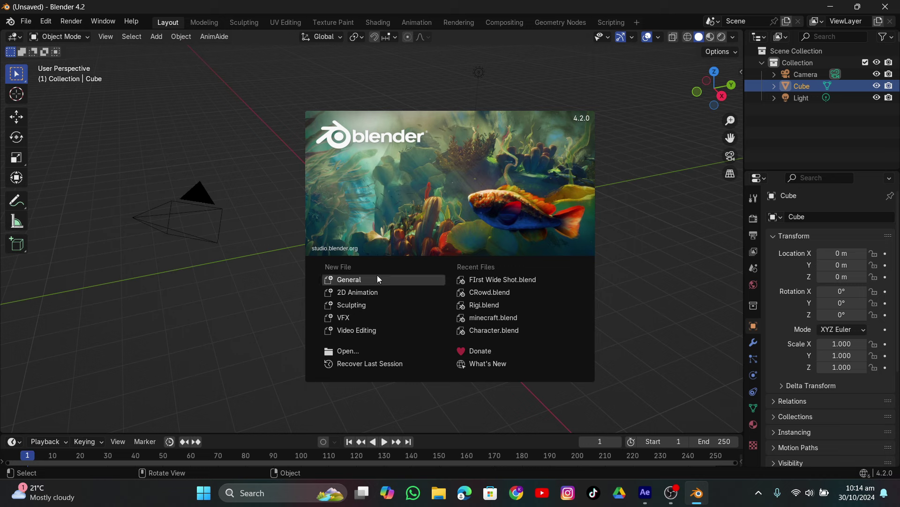
{"action": "left_click", "coordinate": [294, 154]}
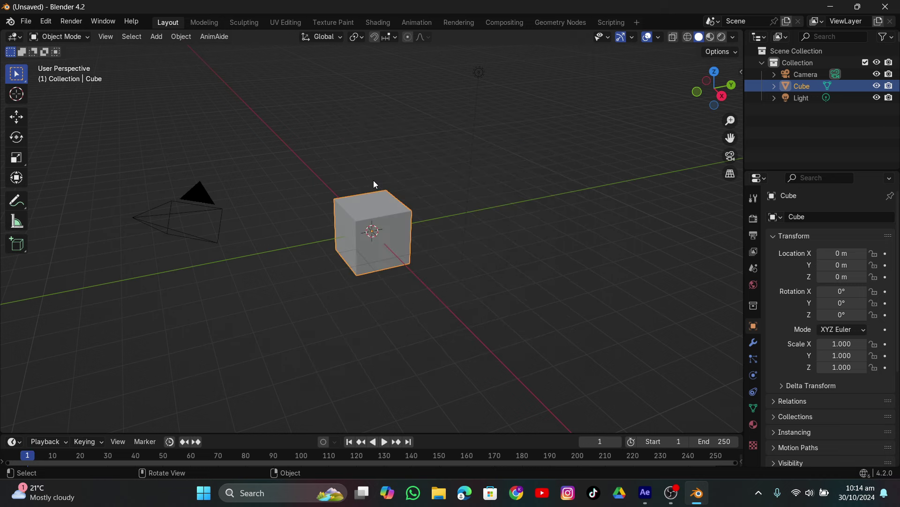
Delete all default scene objects and open the scene's output properties.
{"action": "key", "text": "a"}
{"action": "key", "text": "x"}
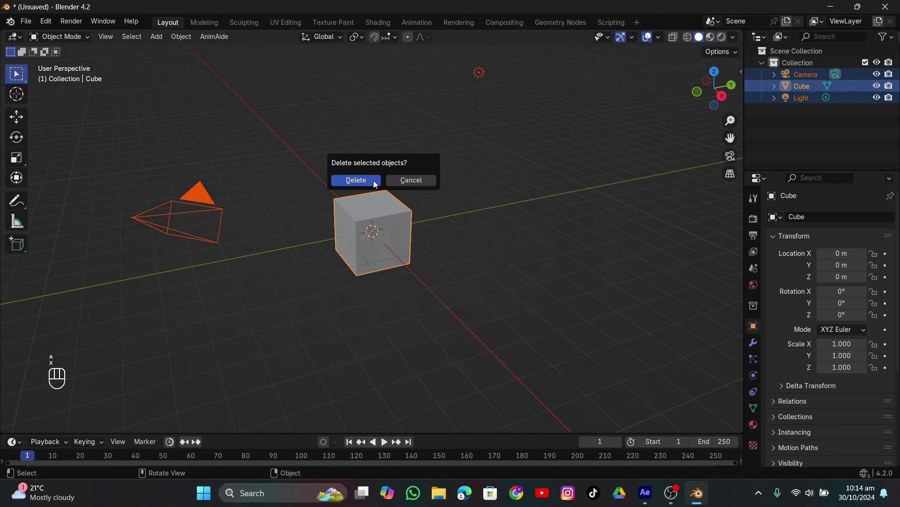
{"action": "left_click", "coordinate": [350, 181]}
{"action": "left_click", "coordinate": [754, 234]}
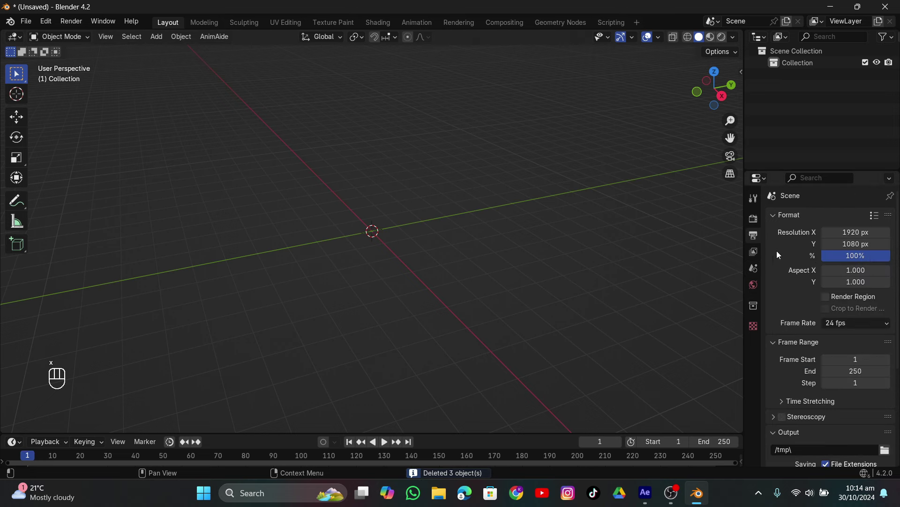
Set the scene frame rate to 29.97 fps and import track.json from folder 59 as After Effects composition data.
{"action": "left_click", "coordinate": [851, 323]}
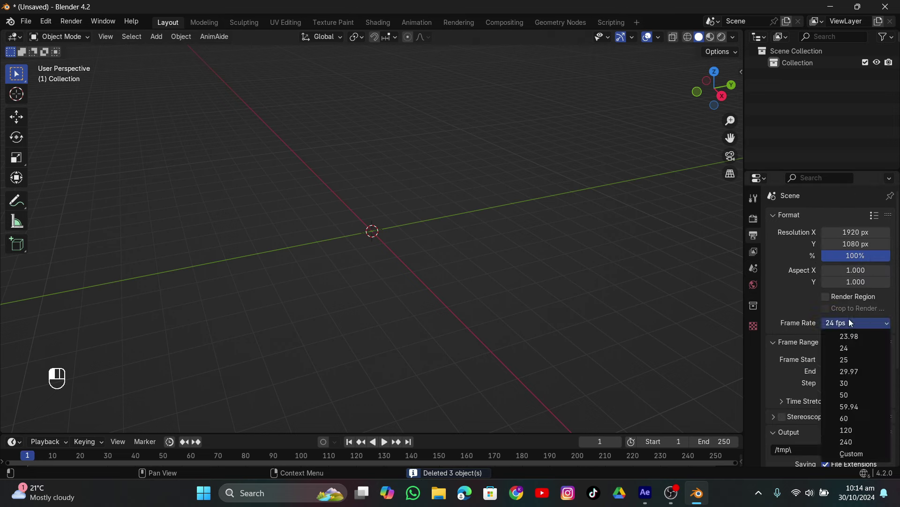
{"action": "left_click", "coordinate": [849, 371]}
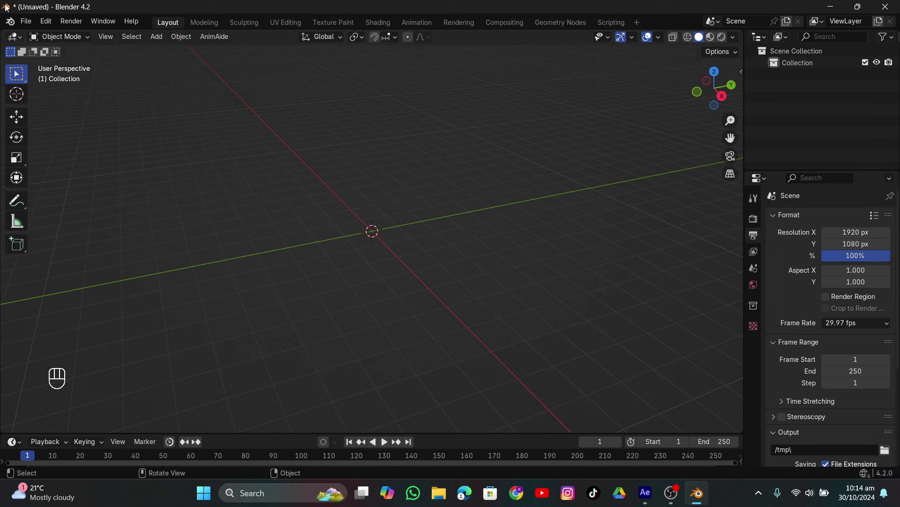
{"action": "left_click", "coordinate": [26, 21]}
{"action": "mouse_move", "coordinate": [71, 187]}
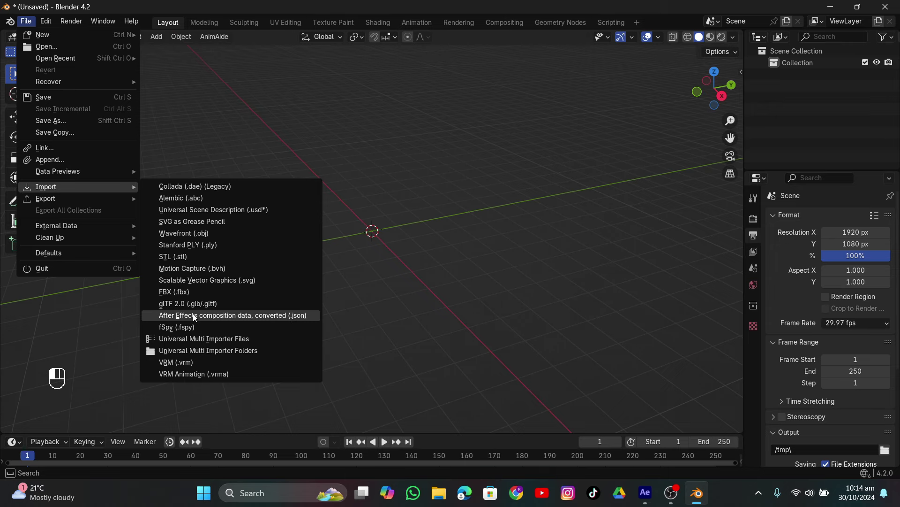
{"action": "left_click", "coordinate": [167, 315]}
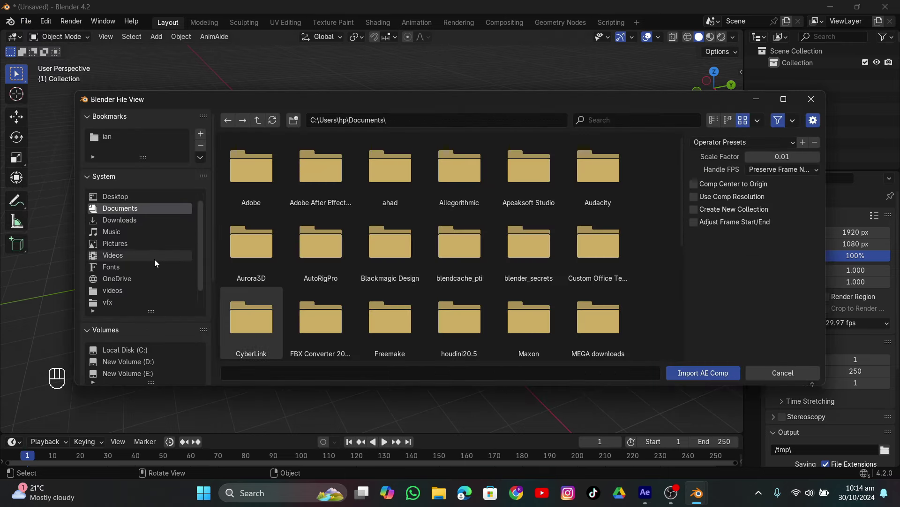
{"action": "left_click", "coordinate": [117, 290]}
{"action": "left_click", "coordinate": [313, 183]}
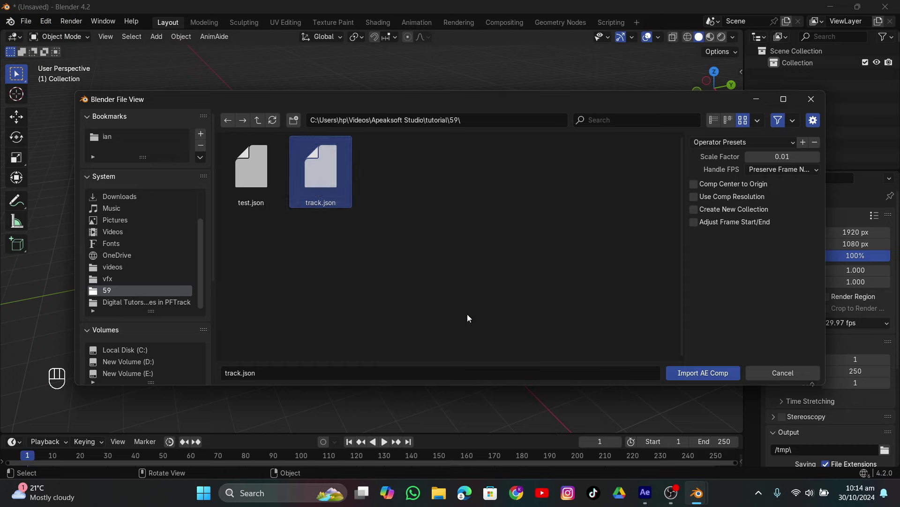
{"action": "left_click", "coordinate": [697, 373]}
Delete the large Track.mp4 Comp 1 plane and look at the scene through the tracked camera.
{"action": "left_click_drag", "start_coordinate": [405, 257], "coordinate": [410, 278]}
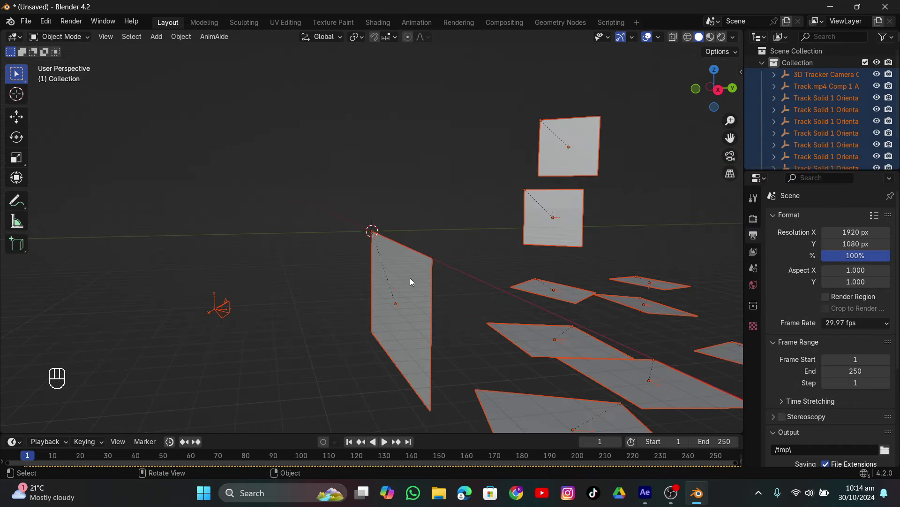
{"action": "left_click", "coordinate": [410, 277]}
{"action": "left_click", "coordinate": [730, 156]}
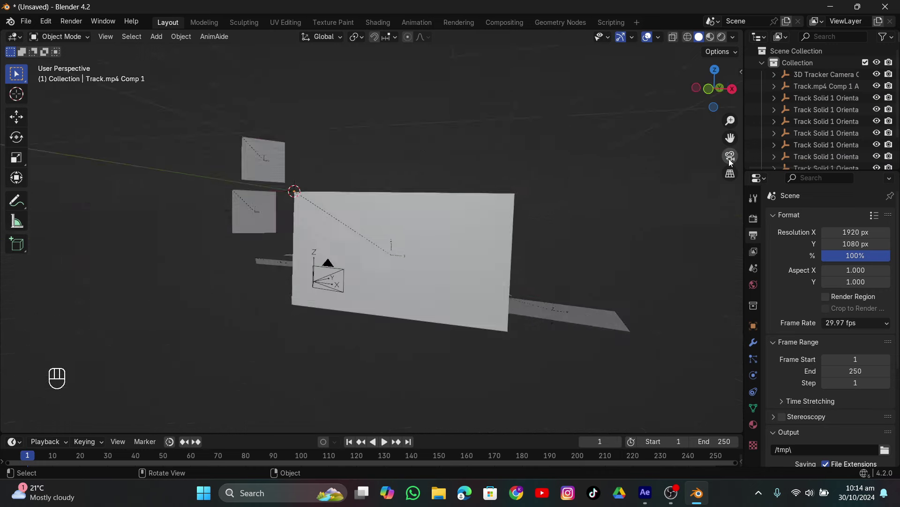
{"action": "key", "text": "x"}
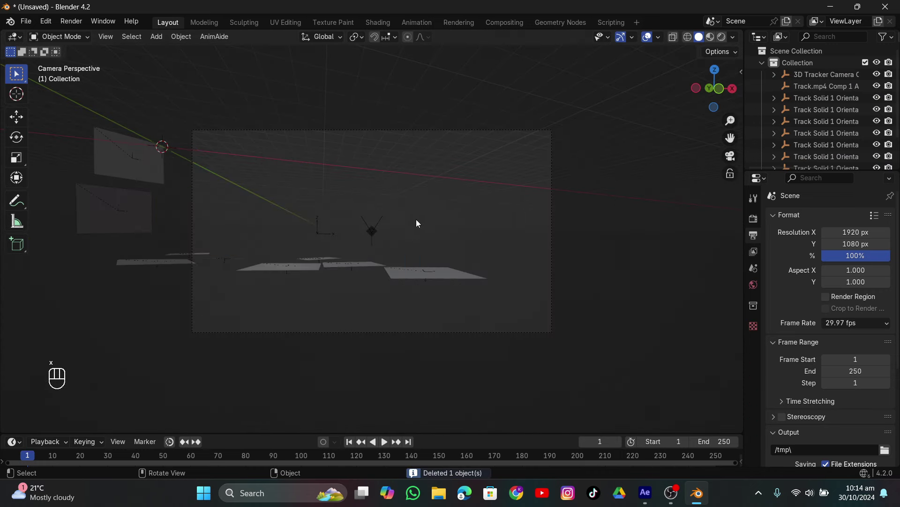
Enlarge the timeline, select all imported objects to show their keyframes, and play and scrub the camera animation.
{"action": "left_click_drag", "start_coordinate": [275, 433], "coordinate": [280, 398]}
{"action": "key", "text": "a"}
{"action": "scroll", "coordinate": [196, 445], "scroll_direction": "left", "scroll_amount": 5}
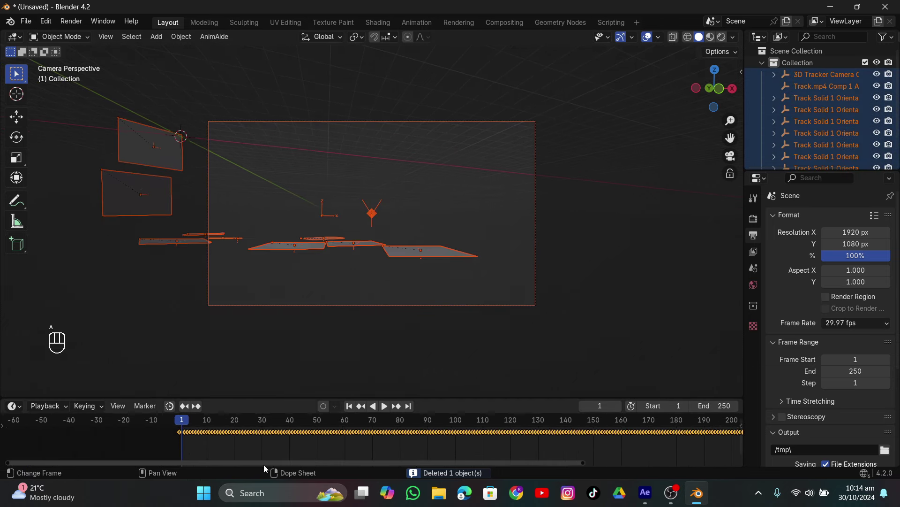
{"action": "key", "text": "g"}
{"action": "left_click", "coordinate": [186, 450]}
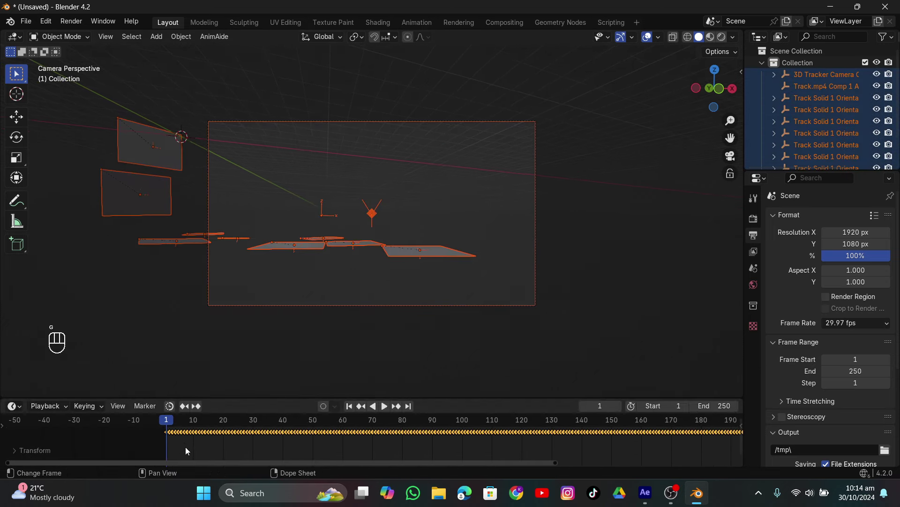
{"action": "key", "text": "space"}
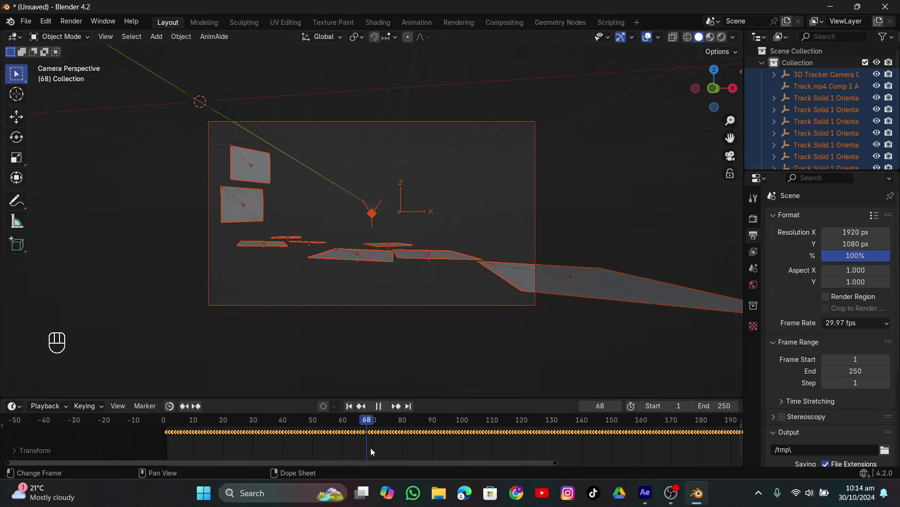
{"action": "key", "text": "space"}
{"action": "left_click_drag", "start_coordinate": [509, 460], "coordinate": [590, 275]}
{"action": "left_click", "coordinate": [590, 270]}
{"action": "left_click_drag", "start_coordinate": [629, 205], "coordinate": [722, 156]}
{"action": "left_click", "coordinate": [730, 156]}
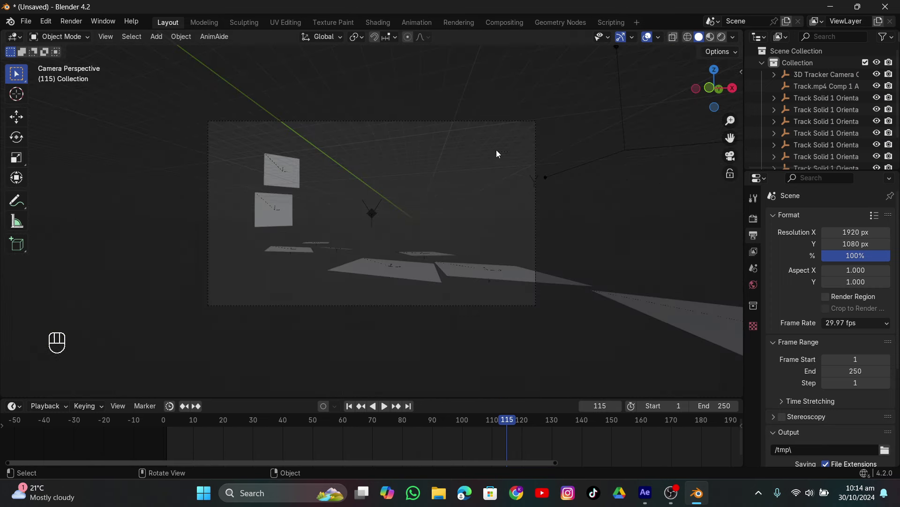
Select the 3D Tracker Camera and open its camera data properties, widening the properties area.
{"action": "left_click", "coordinate": [496, 122]}
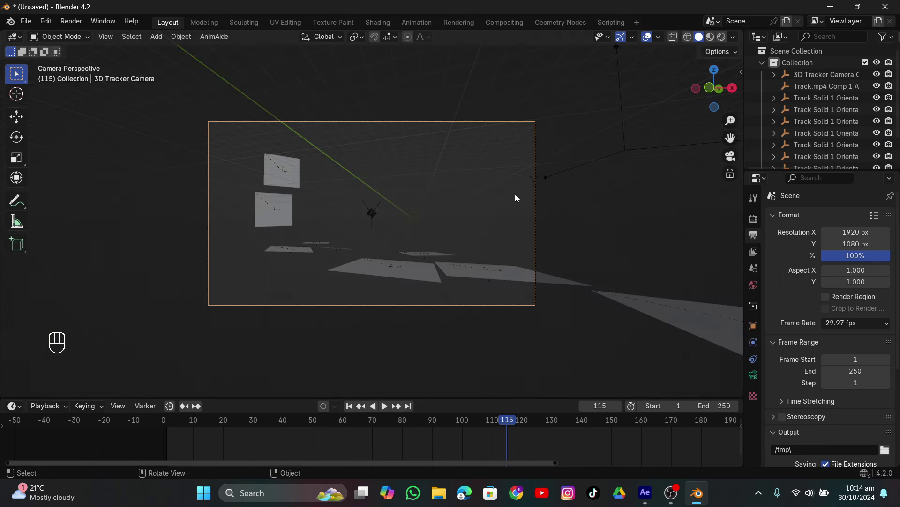
{"action": "left_click", "coordinate": [753, 374]}
{"action": "left_click_drag", "start_coordinate": [745, 350], "coordinate": [702, 338]}
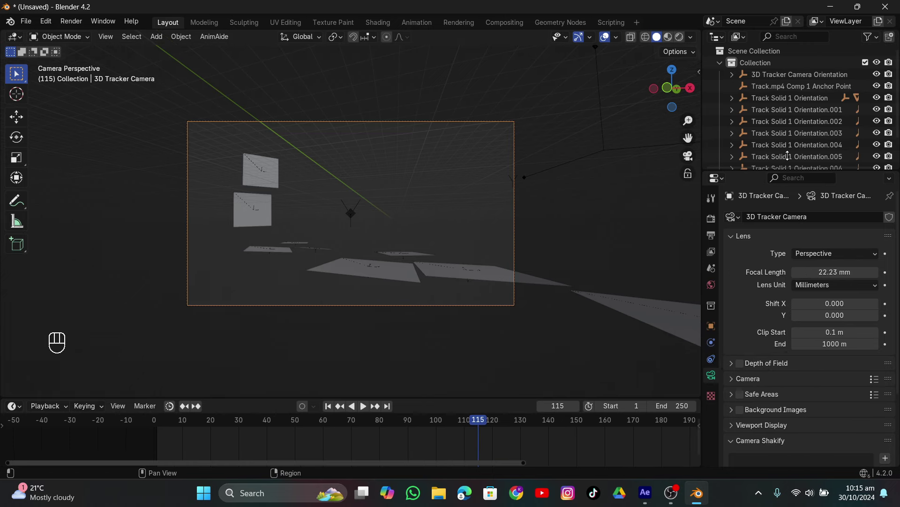
{"action": "scroll", "coordinate": [783, 94], "scroll_direction": "down", "scroll_amount": 3}
{"action": "scroll", "coordinate": [775, 108], "scroll_direction": "up", "scroll_amount": 3}
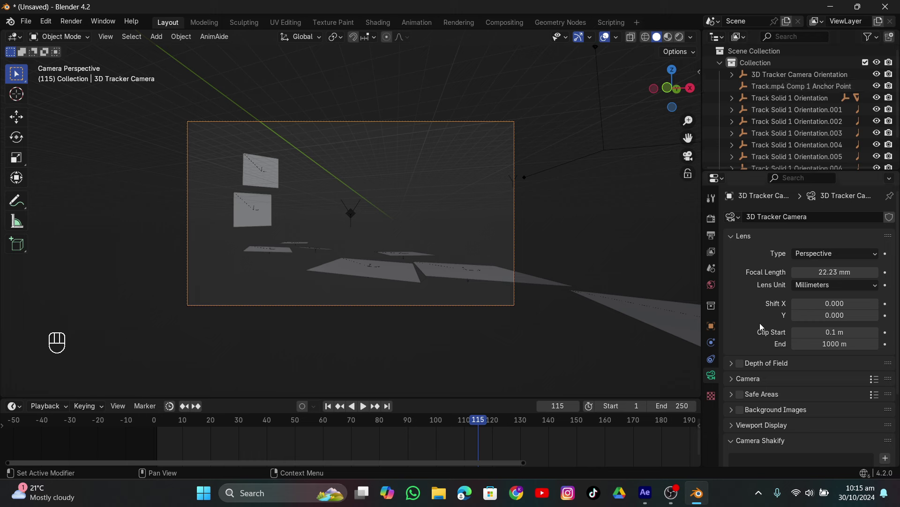
Enable background images for the 3D Tracker Camera and add one with Movie Clip as its source.
{"action": "left_click", "coordinate": [741, 410]}
{"action": "left_click", "coordinate": [732, 410]}
{"action": "scroll", "coordinate": [737, 394], "scroll_direction": "down", "scroll_amount": 5}
{"action": "left_click", "coordinate": [812, 314]}
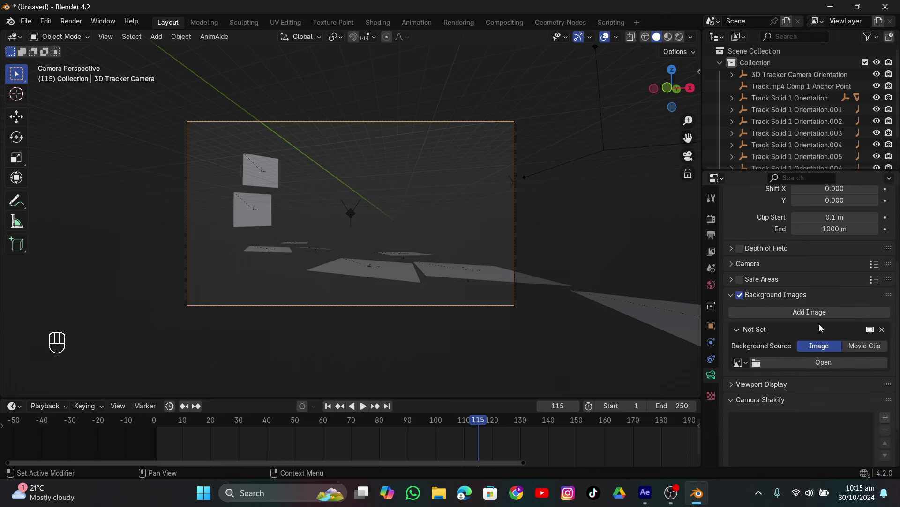
{"action": "left_click", "coordinate": [850, 347]}
Load Track.mp4 from folder 59 as the camera's background clip and play and scrub the animation over the footage.
{"action": "left_click", "coordinate": [836, 379]}
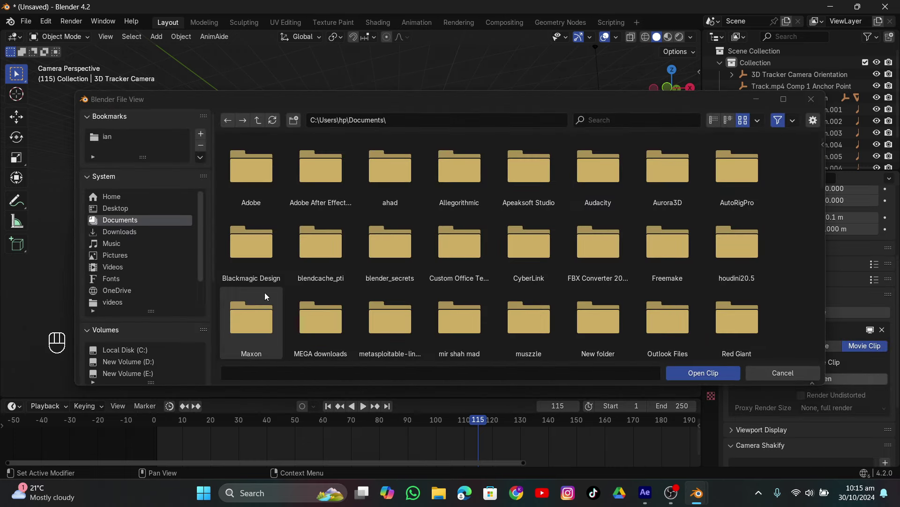
{"action": "scroll", "coordinate": [147, 305], "scroll_direction": "down", "scroll_amount": 5}
{"action": "scroll", "coordinate": [125, 198], "scroll_direction": "down", "scroll_amount": 3}
{"action": "left_click", "coordinate": [118, 193]}
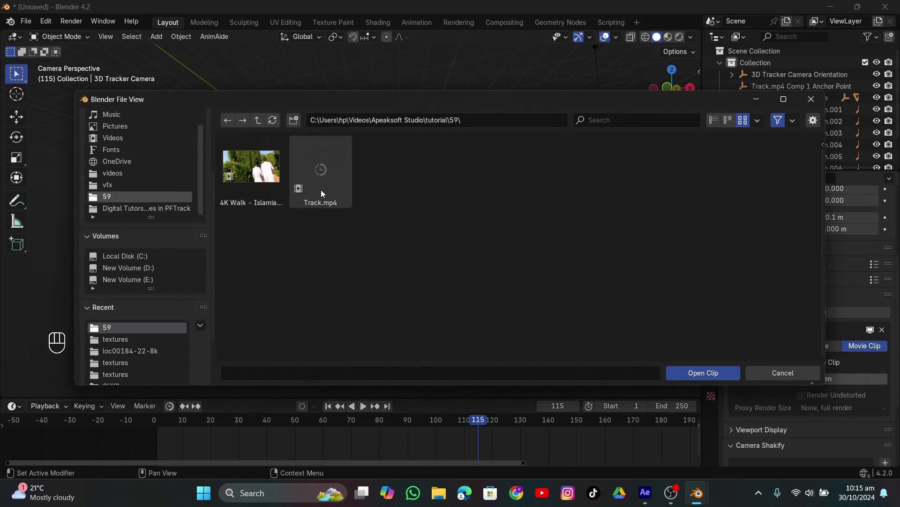
{"action": "left_click", "coordinate": [319, 168]}
{"action": "left_click", "coordinate": [702, 371]}
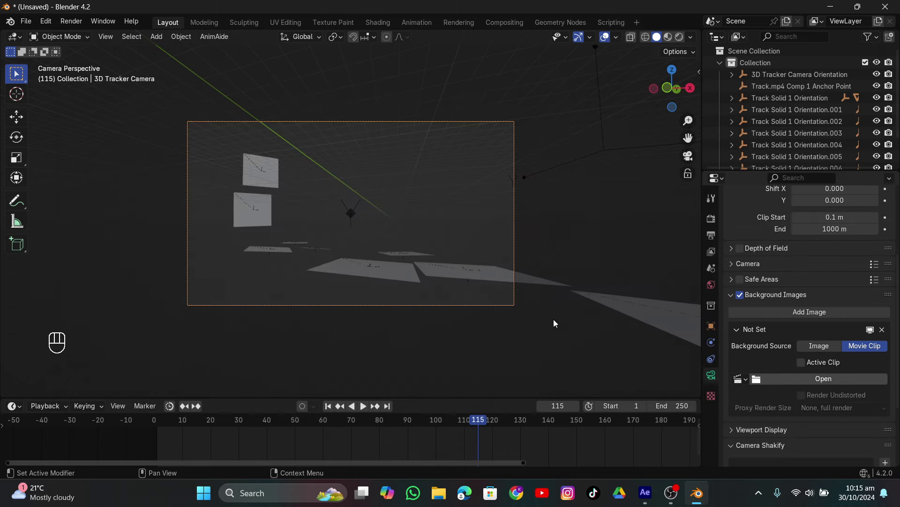
{"action": "key", "text": "space"}
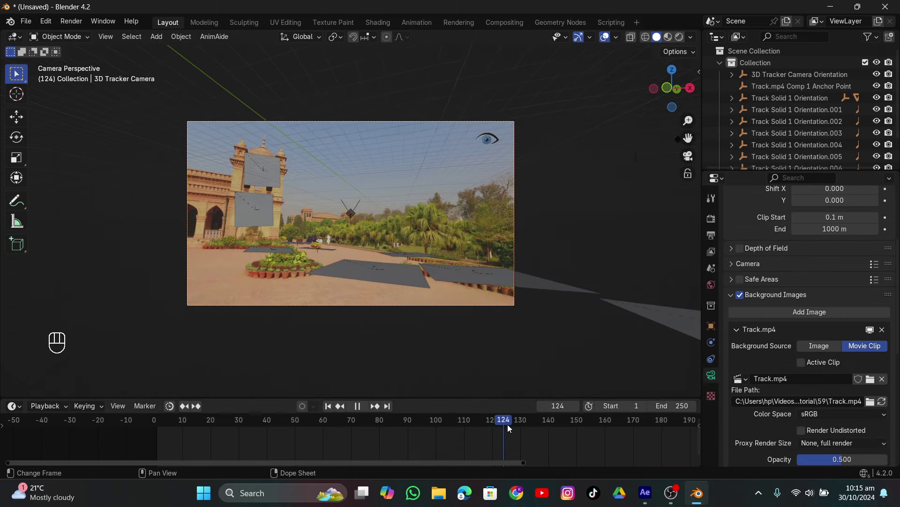
{"action": "left_click_drag", "start_coordinate": [680, 427], "coordinate": [526, 450]}
Add a cube empty at the world origin and scale it up.
{"action": "scroll", "coordinate": [435, 312], "scroll_direction": "down", "scroll_amount": 8}
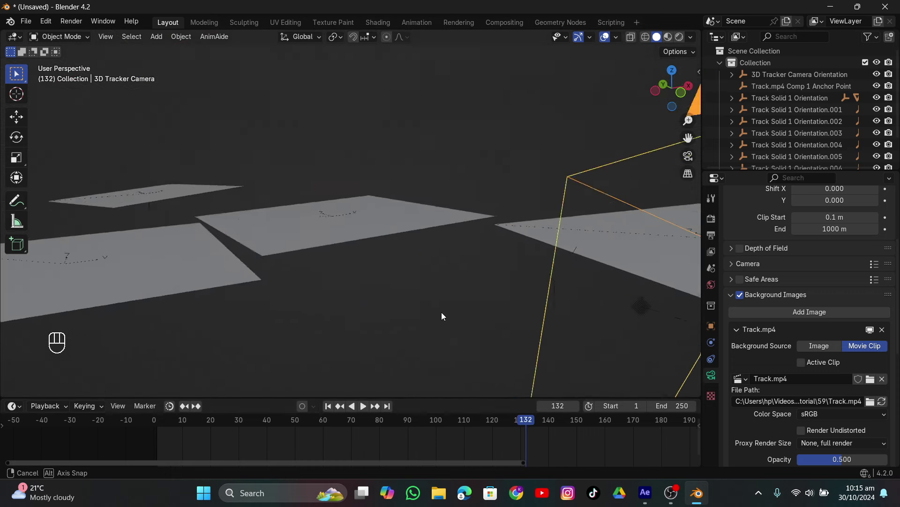
{"action": "left_click_drag", "start_coordinate": [348, 280], "coordinate": [388, 316]}
{"action": "scroll", "coordinate": [388, 315], "scroll_direction": "up", "scroll_amount": 4}
{"action": "key", "text": "shift+a"}
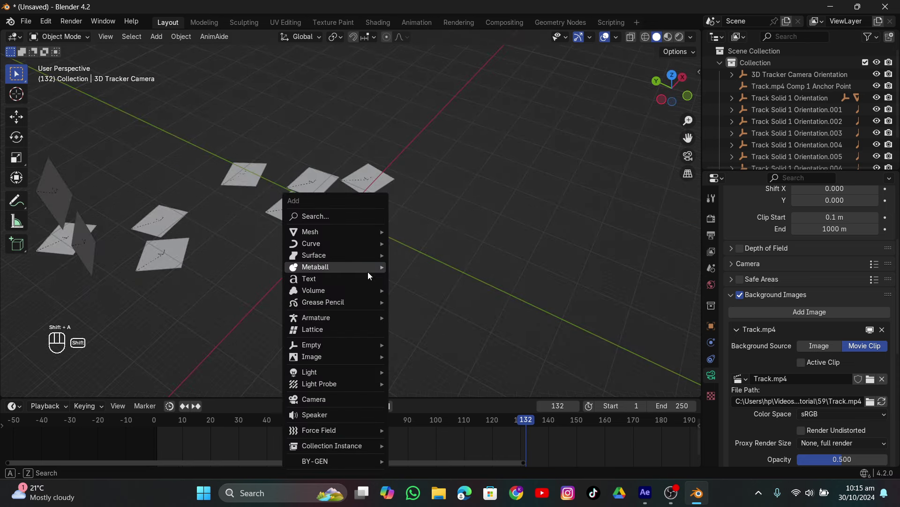
{"action": "mouse_move", "coordinate": [305, 344]}
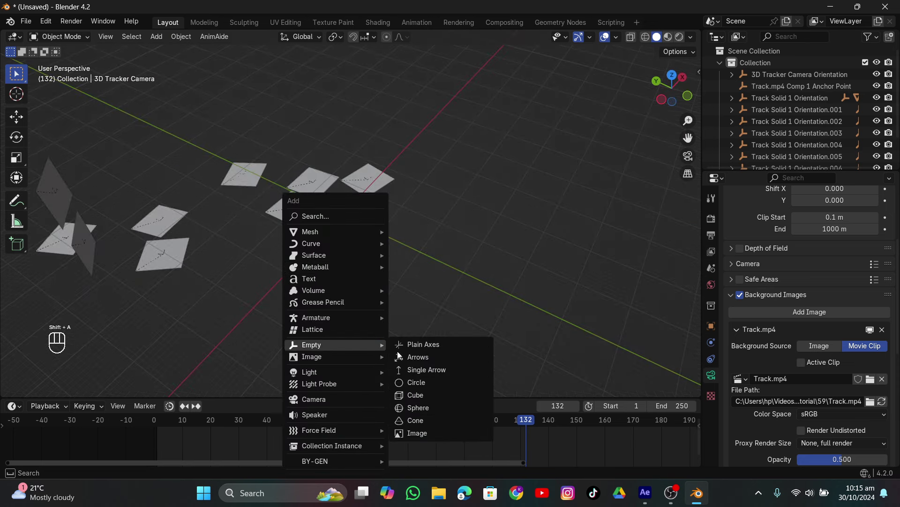
{"action": "left_click", "coordinate": [401, 396]}
{"action": "key", "text": "s"}
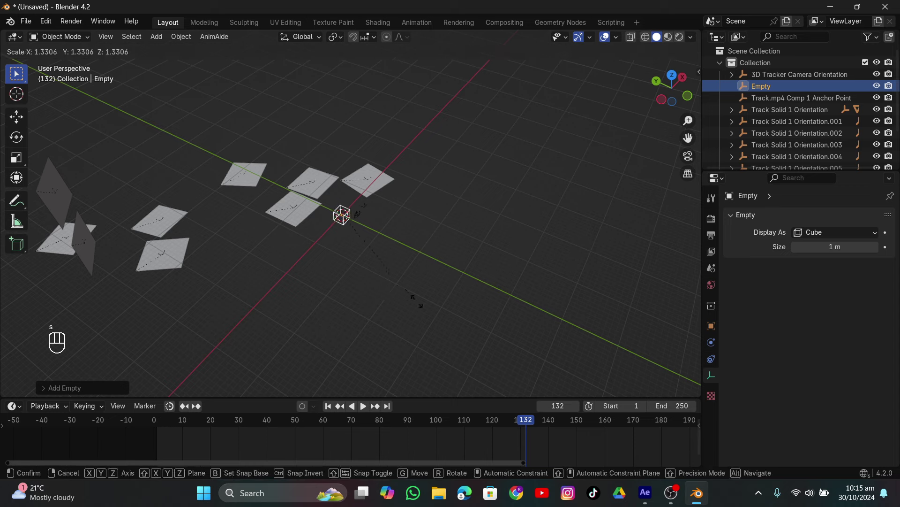
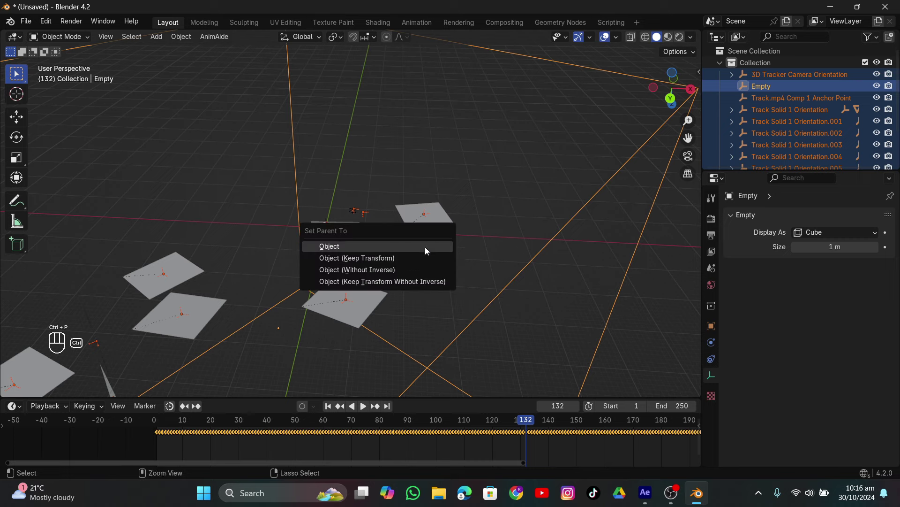
Parent all imported objects to the cube empty, and test moving it and scrubbing the timeline in the camera view.
{"action": "left_click", "coordinate": [417, 255]}
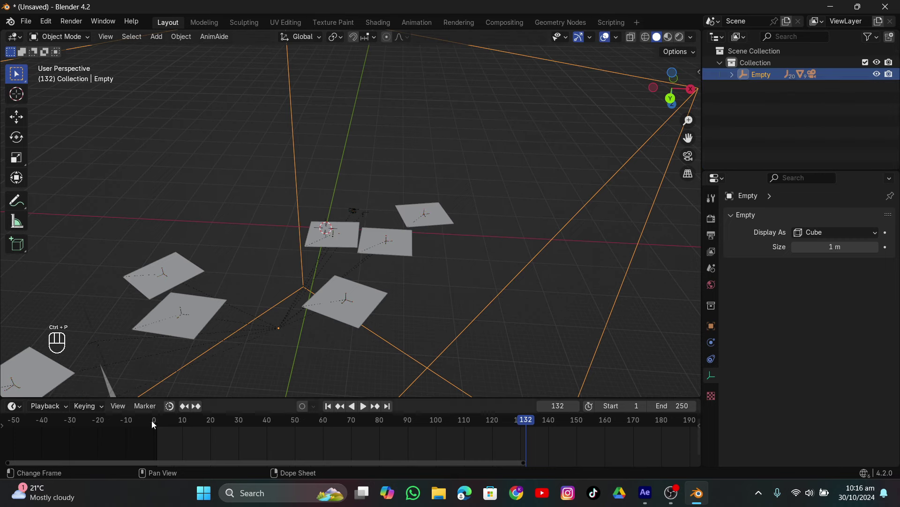
{"action": "left_click", "coordinate": [688, 156]}
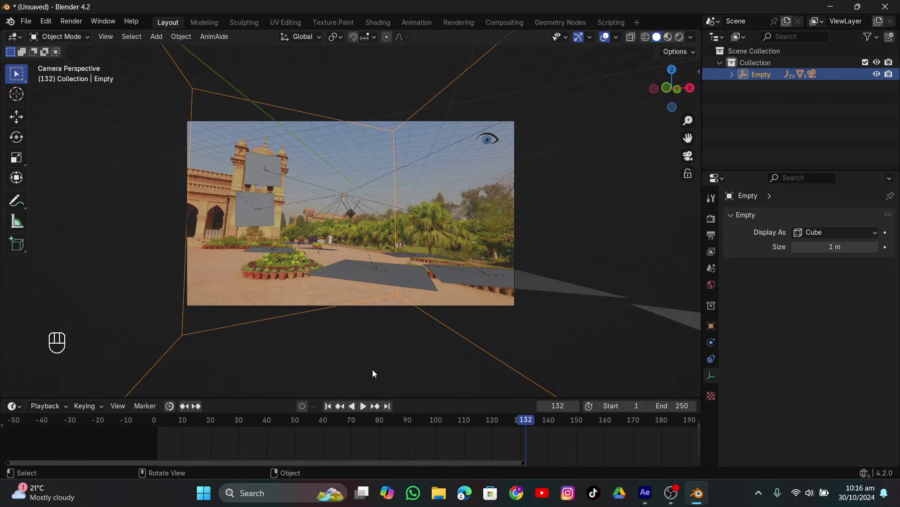
{"action": "left_click_drag", "start_coordinate": [510, 424], "coordinate": [309, 443]}
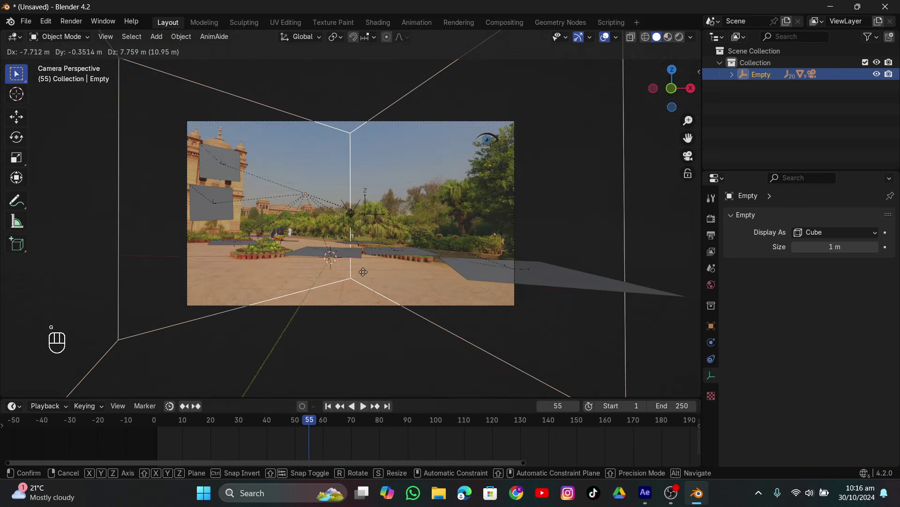
{"action": "left_click", "coordinate": [361, 257]}
{"action": "left_click_drag", "start_coordinate": [329, 424], "coordinate": [351, 426]}
In the left orthographic view, move the cube empty toward the world origin and rotate it to level the ground planes.
{"action": "left_click_drag", "start_coordinate": [393, 269], "coordinate": [595, 143]}
{"action": "left_click", "coordinate": [658, 91]}
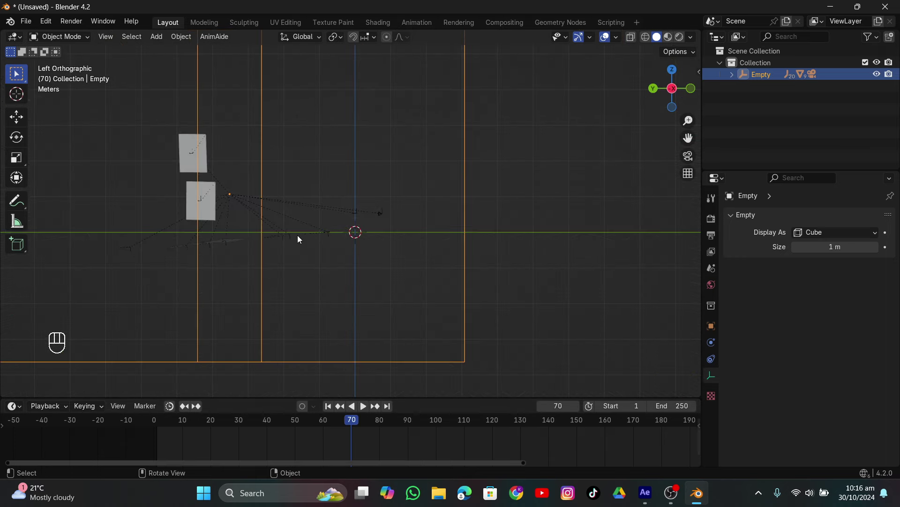
{"action": "key", "text": "g"}
{"action": "left_click", "coordinate": [453, 192]}
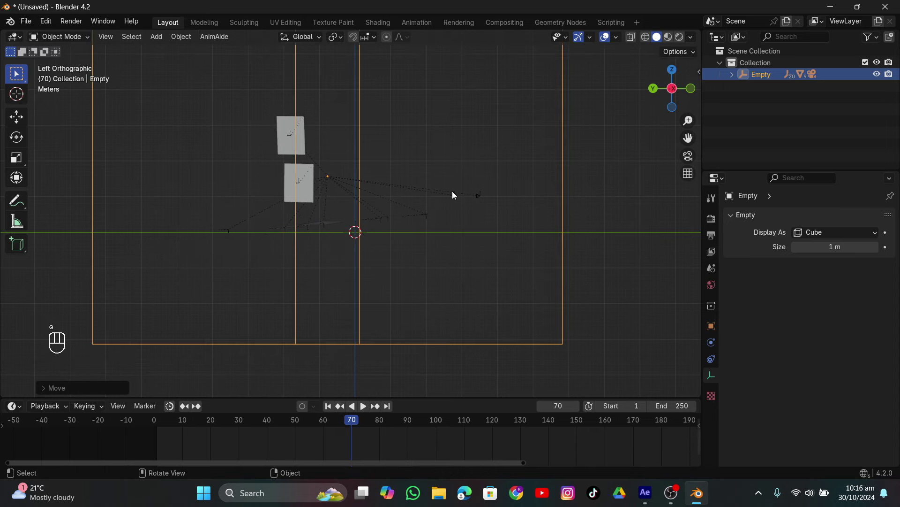
{"action": "scroll", "coordinate": [438, 232], "scroll_direction": "up", "scroll_amount": 4}
{"action": "key", "text": "r"}
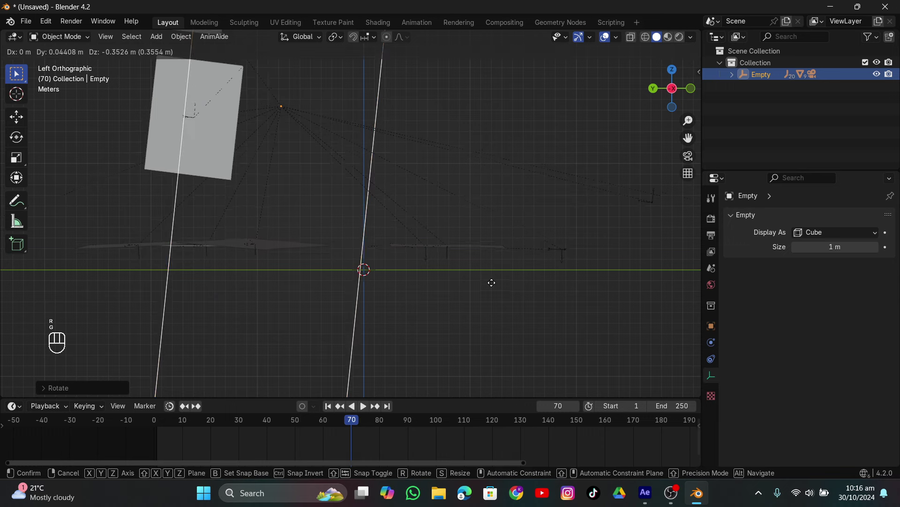
Rotate the cube empty level in the front view, and rotate and move it onto the world origin in the top view.
{"action": "left_click", "coordinate": [691, 87]}
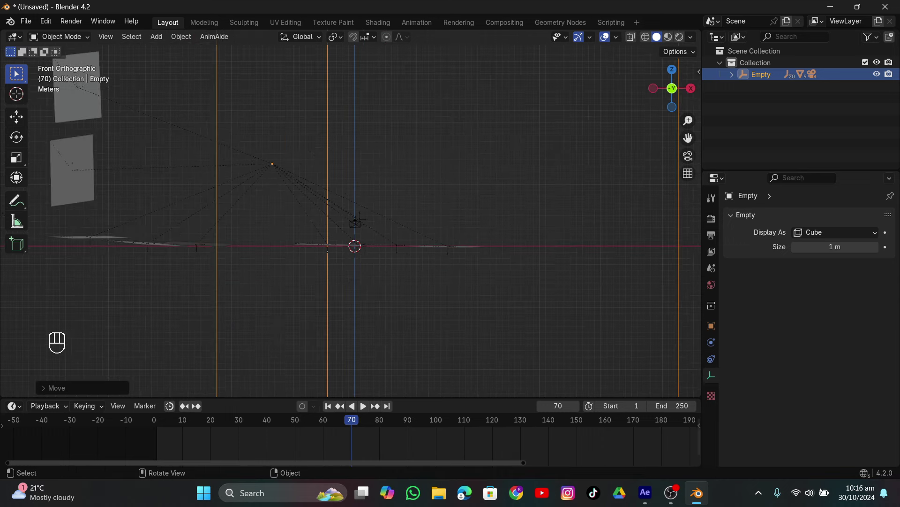
{"action": "key", "text": "r"}
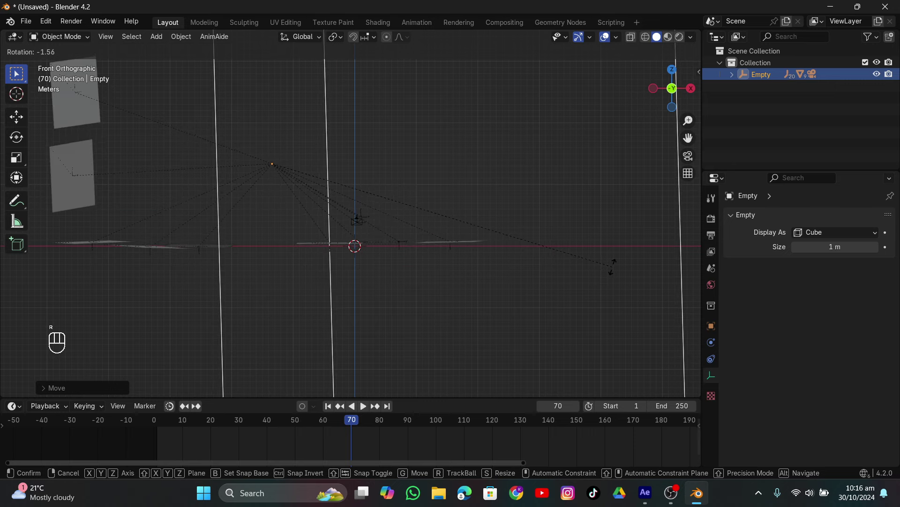
{"action": "left_click", "coordinate": [672, 70]}
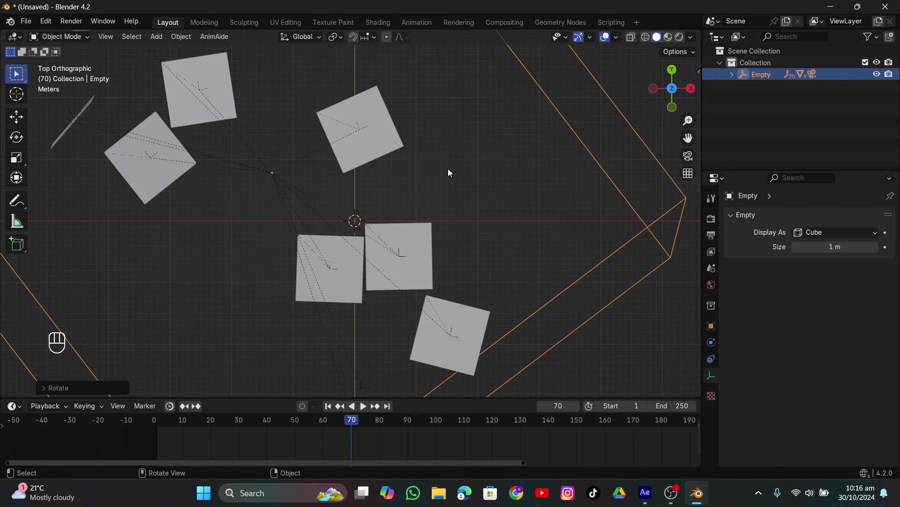
{"action": "scroll", "coordinate": [460, 167], "scroll_direction": "down", "scroll_amount": 4}
{"action": "key", "text": "r"}
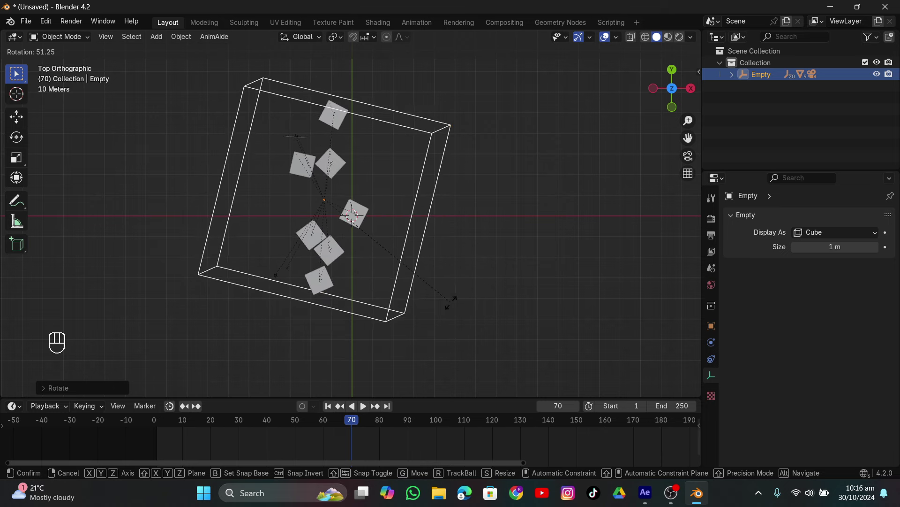
{"action": "key", "text": "g"}
{"action": "left_click", "coordinate": [492, 305]}
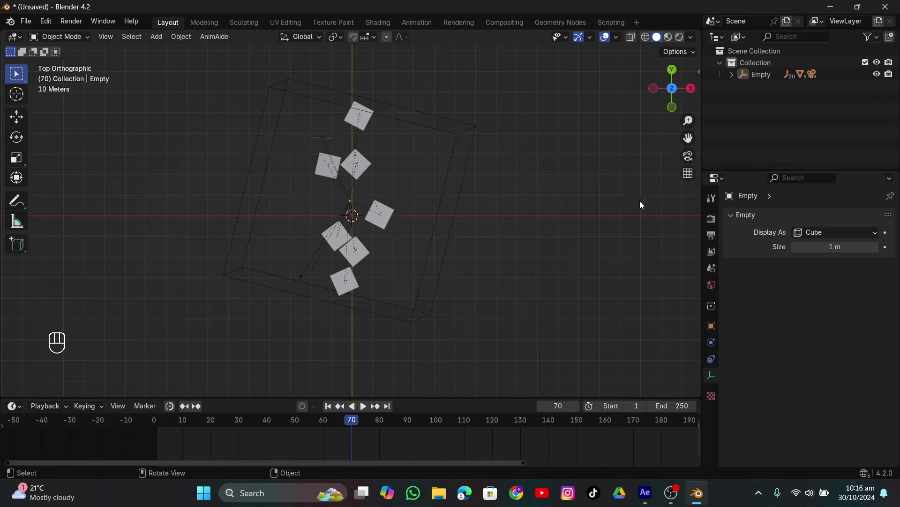
Scrub the animation through the camera view and set the timeline's end frame to 460 to match the imported keyframes.
{"action": "left_click", "coordinate": [689, 158]}
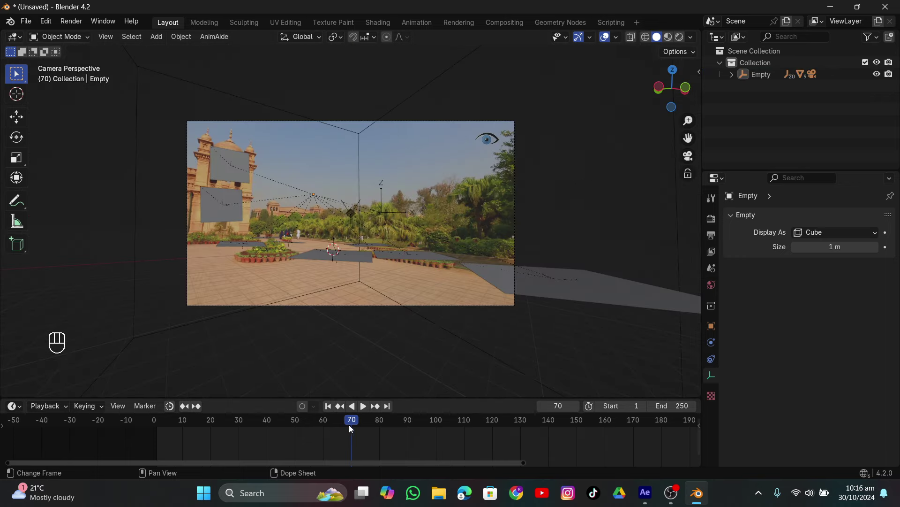
{"action": "left_click_drag", "start_coordinate": [349, 424], "coordinate": [618, 440]}
{"action": "scroll", "coordinate": [595, 443], "scroll_direction": "down", "scroll_amount": 6}
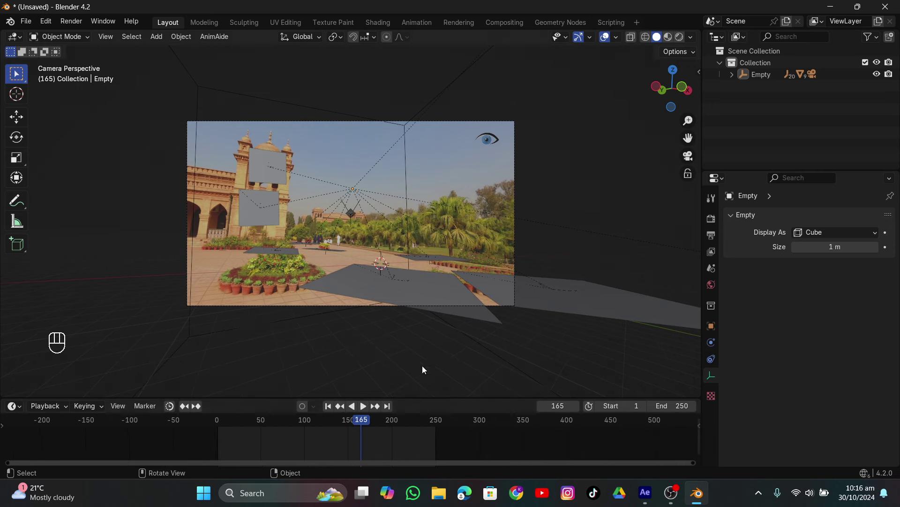
{"action": "key", "text": "a"}
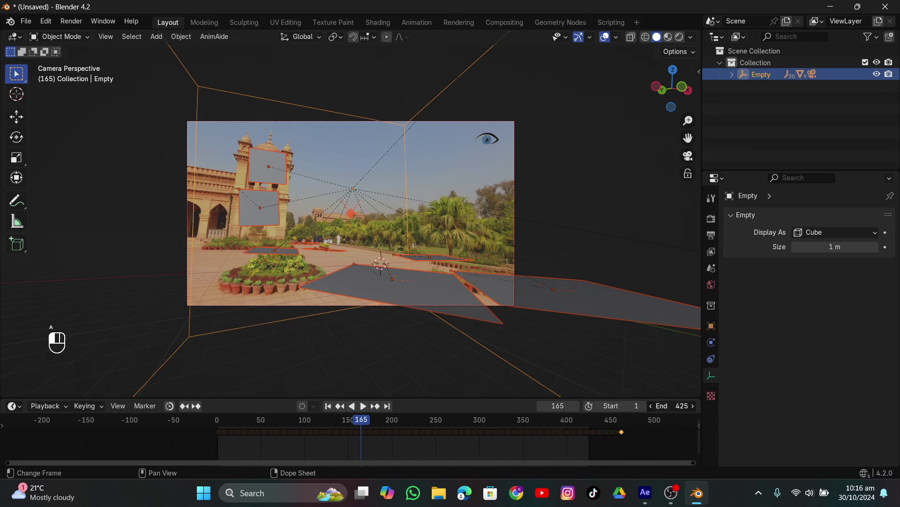
{"action": "left_click_drag", "start_coordinate": [403, 415], "coordinate": [459, 426]}
{"action": "left_click", "coordinate": [440, 217]}
{"action": "scroll", "coordinate": [350, 262], "scroll_direction": "up", "scroll_amount": 2}
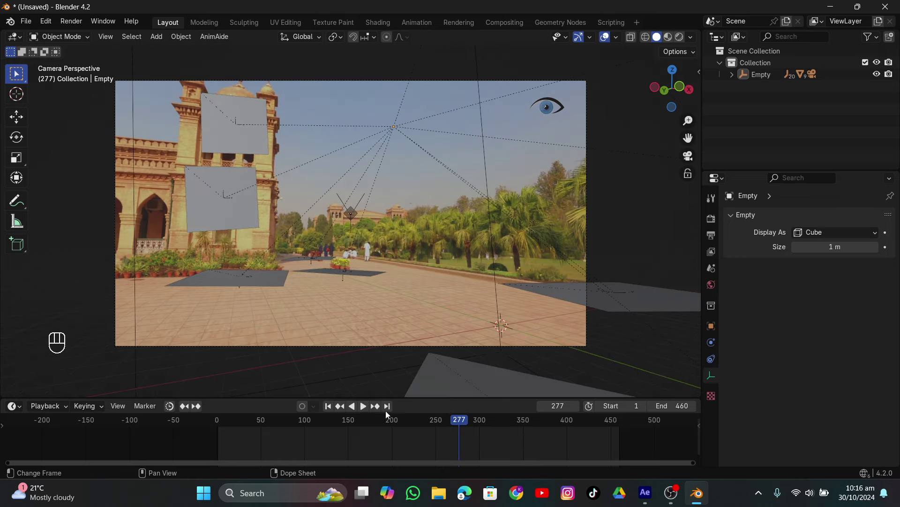
Snap the 3D cursor to the ground plane Track Solid 1 and add a cube mesh there.
{"action": "left_click", "coordinate": [276, 282]}
{"action": "key", "text": "shift+s"}
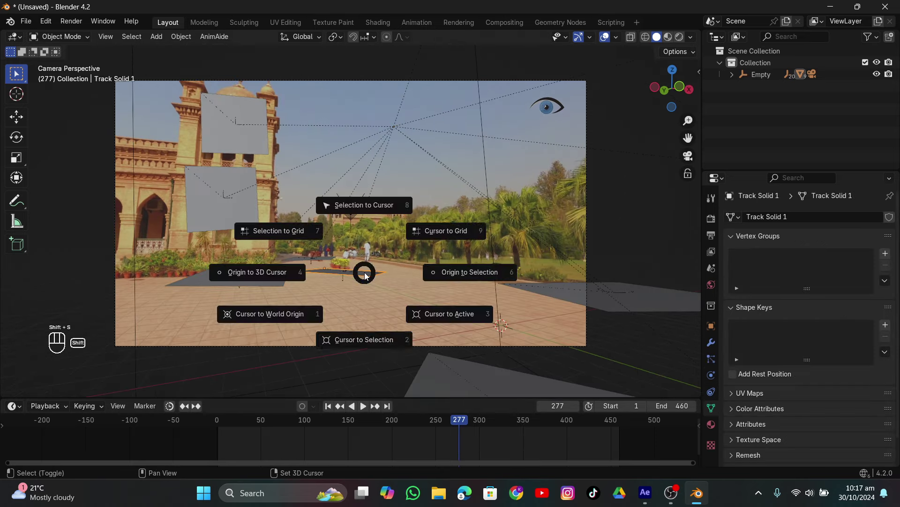
{"action": "key", "text": "shift+a"}
{"action": "mouse_move", "coordinate": [338, 131]}
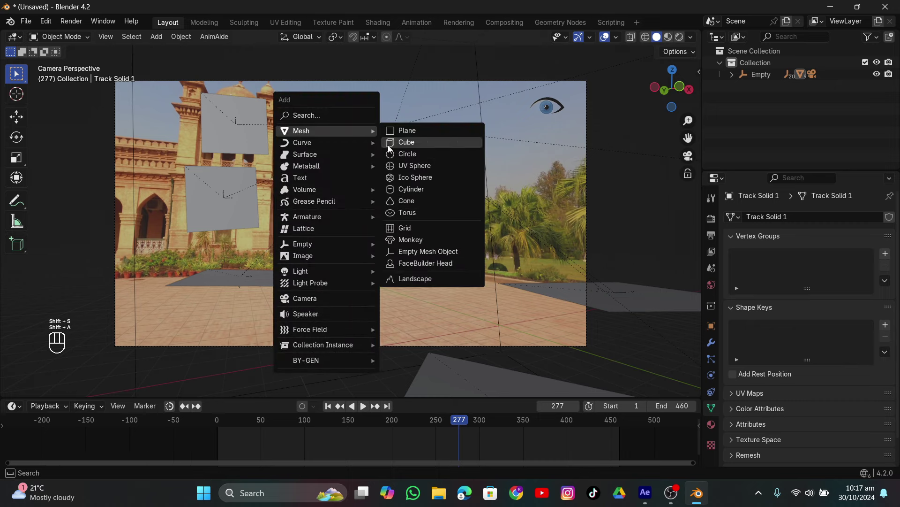
{"action": "left_click", "coordinate": [388, 143]}
Scale up the cube, move it along Y and raise it along Z to rest on the ground plane.
{"action": "left_click_drag", "start_coordinate": [355, 178], "coordinate": [336, 229]}
{"action": "key", "text": "s"}
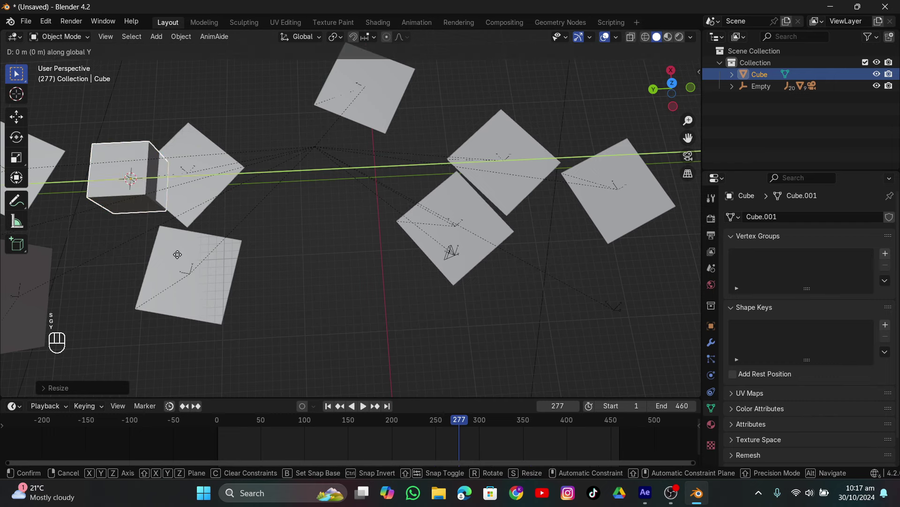
{"action": "left_click", "coordinate": [242, 252]}
{"action": "left_click_drag", "start_coordinate": [267, 324], "coordinate": [235, 244]}
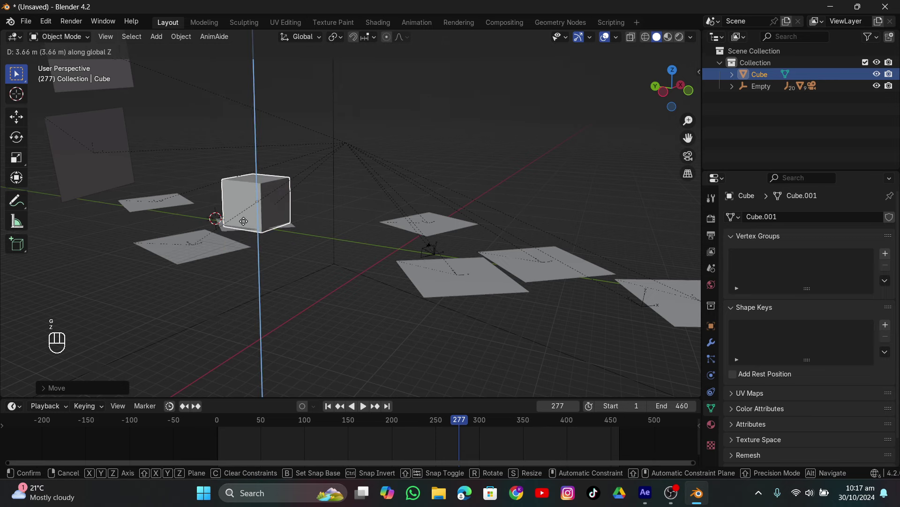
In the camera view, set the transform orientation to Local and reposition the cube along its local axes on the pavement.
{"action": "left_click", "coordinate": [686, 153]}
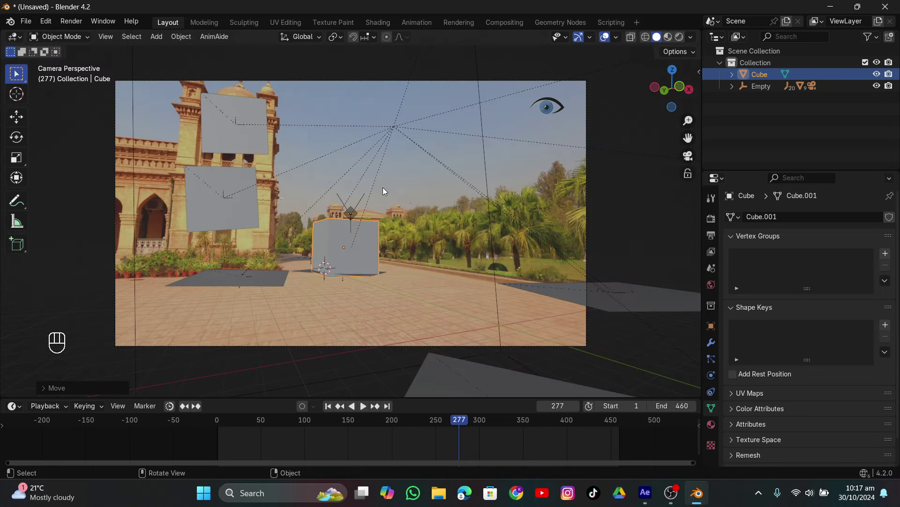
{"action": "scroll", "coordinate": [381, 187], "scroll_direction": "up", "scroll_amount": 1}
{"action": "left_click", "coordinate": [300, 37]}
{"action": "left_click", "coordinate": [287, 86]}
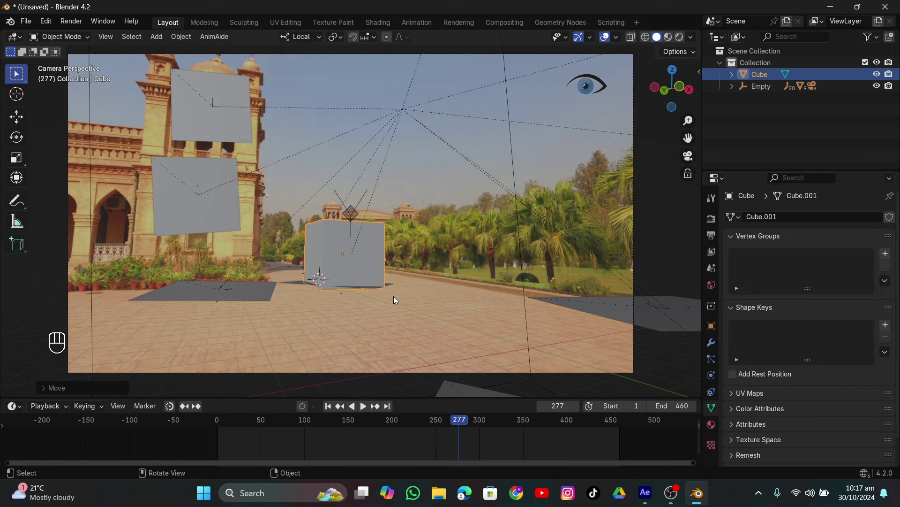
{"action": "key", "text": "g"}
{"action": "key", "text": "y"}
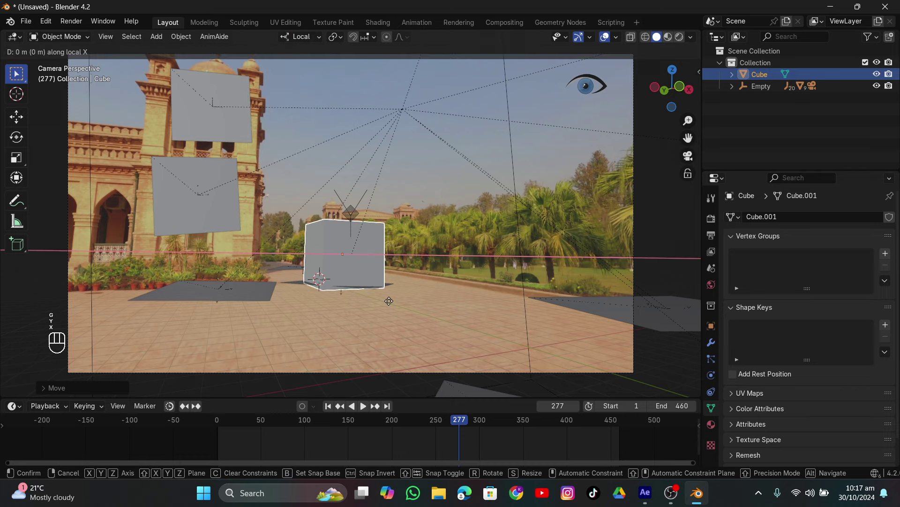
{"action": "left_click", "coordinate": [446, 344]}
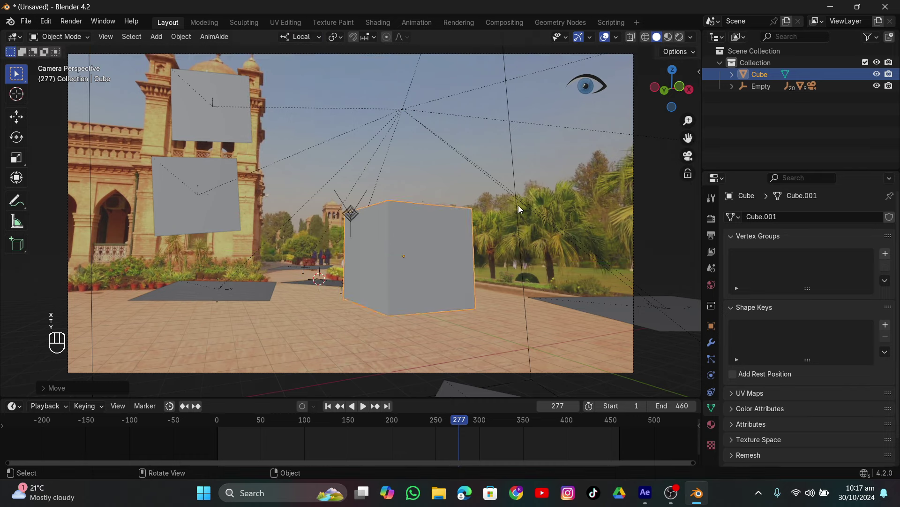
Hide the axis lines in the viewport overlays and scrub the timeline to check the cube's tracking against the footage.
{"action": "left_click", "coordinate": [519, 207]}
{"action": "left_click_drag", "start_coordinate": [460, 422], "coordinate": [468, 441]}
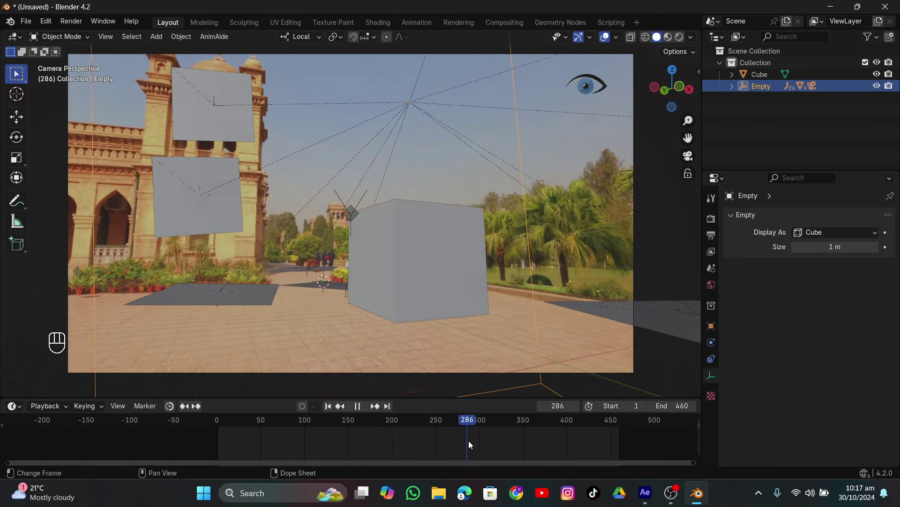
{"action": "left_click", "coordinate": [617, 37]}
{"action": "left_click", "coordinate": [653, 92]}
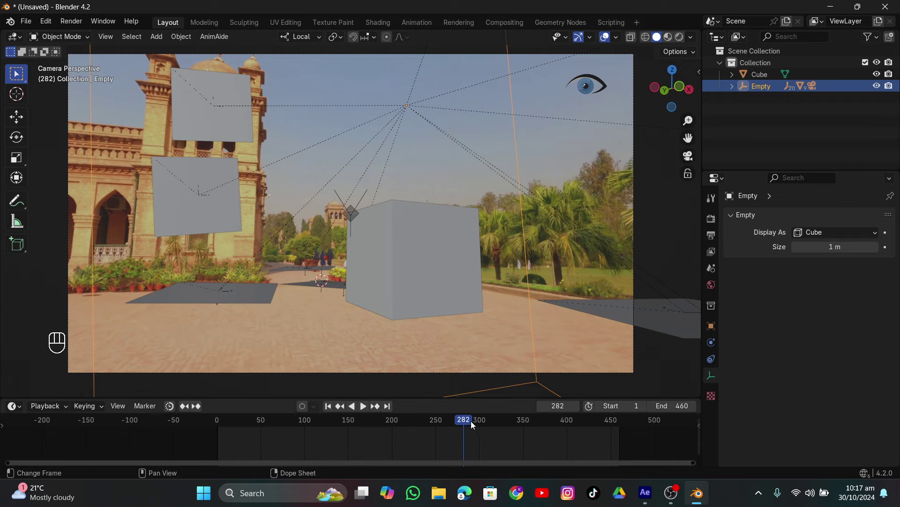
{"action": "left_click_drag", "start_coordinate": [472, 424], "coordinate": [384, 444]}
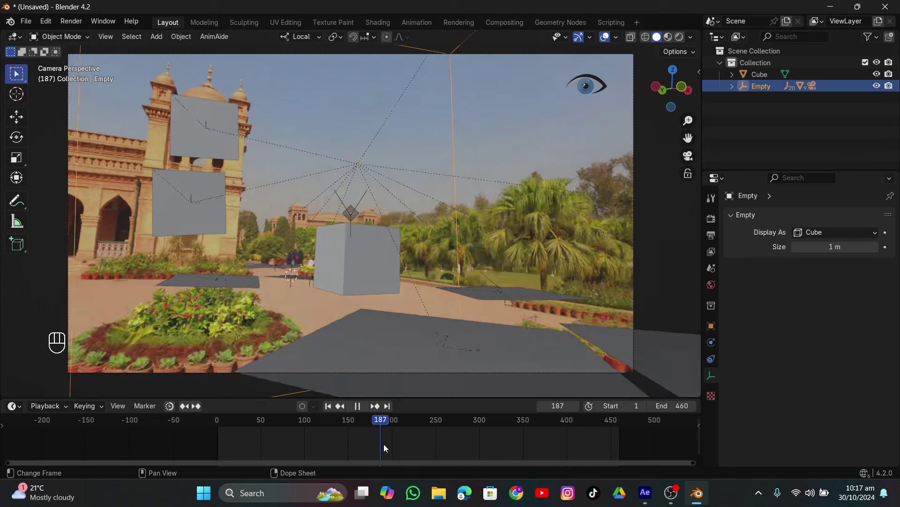
{"action": "left_click", "coordinate": [616, 38]}
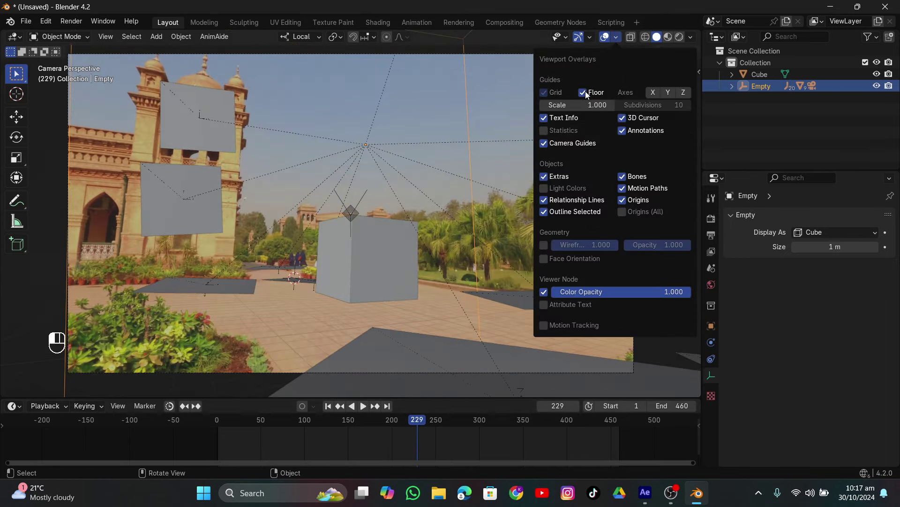
{"action": "left_click_drag", "start_coordinate": [419, 439], "coordinate": [521, 419]}
{"action": "left_click_drag", "start_coordinate": [467, 424], "coordinate": [305, 482]}
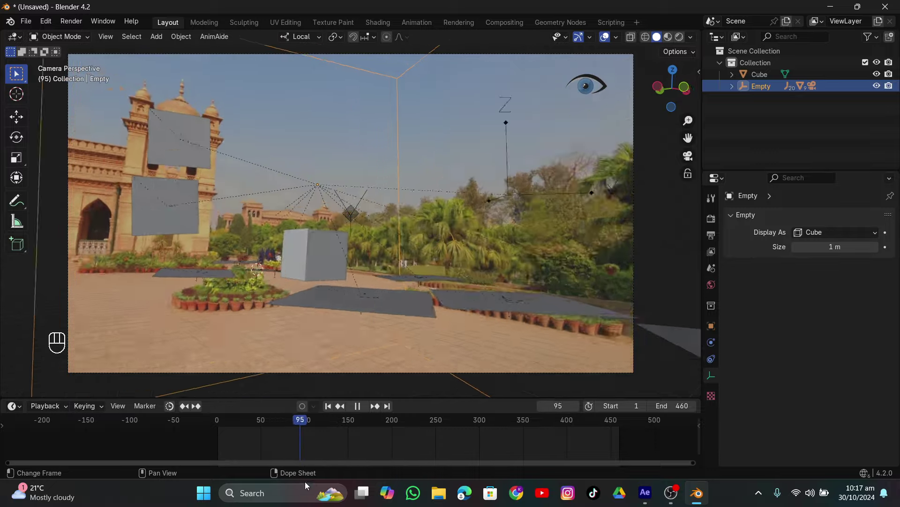
Switch to Sketchfab in the browser and view the Xian SpaceShip, Batmobil car and w40k new armoured sentinel models.
{"action": "mouse_move", "coordinate": [463, 482]}
{"action": "left_mouse_down"}
{"action": "mouse_move", "coordinate": [566, 468]}
{"action": "mouse_move", "coordinate": [493, 472]}
{"action": "left_mouse_up"}
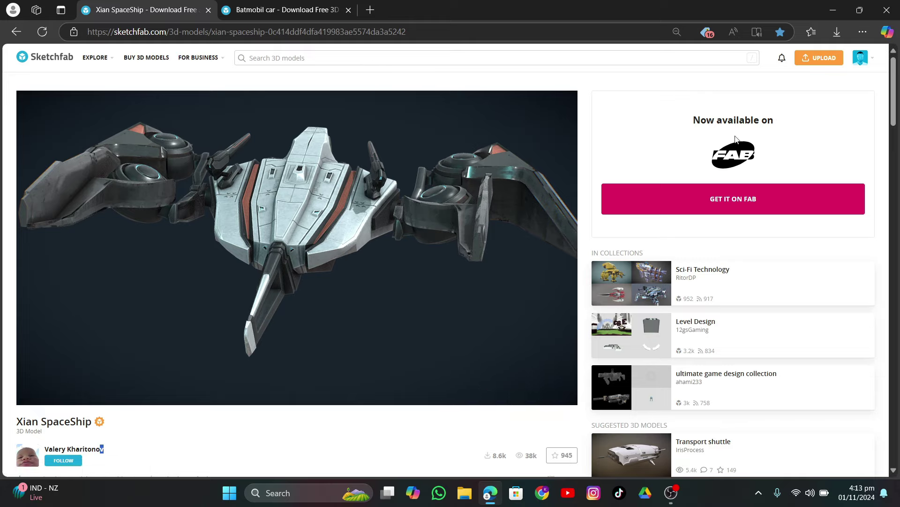
{"action": "left_click", "coordinate": [287, 10]}
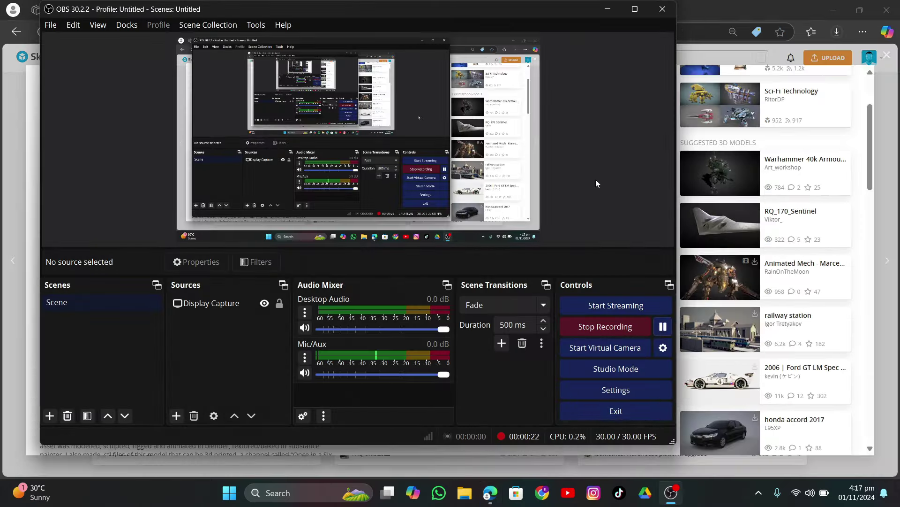
{"action": "left_click", "coordinate": [608, 9]}
{"action": "scroll", "coordinate": [341, 391], "scroll_direction": "up", "scroll_amount": 3}
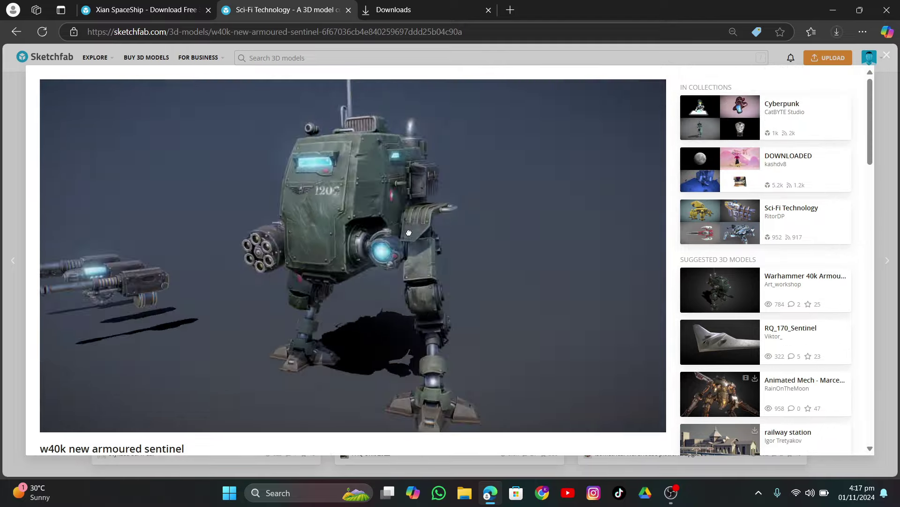
{"action": "scroll", "coordinate": [117, 351], "scroll_direction": "down", "scroll_amount": 3}
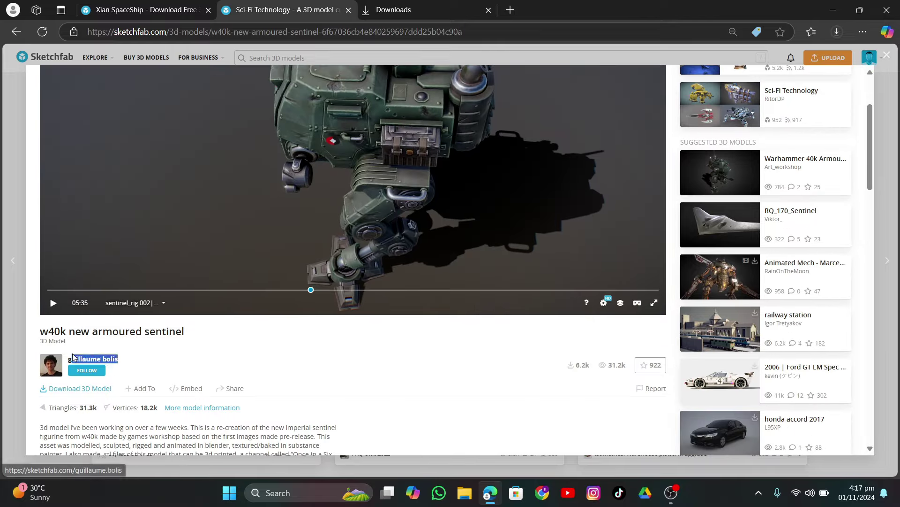
{"action": "key", "text": "ctrl+d"}
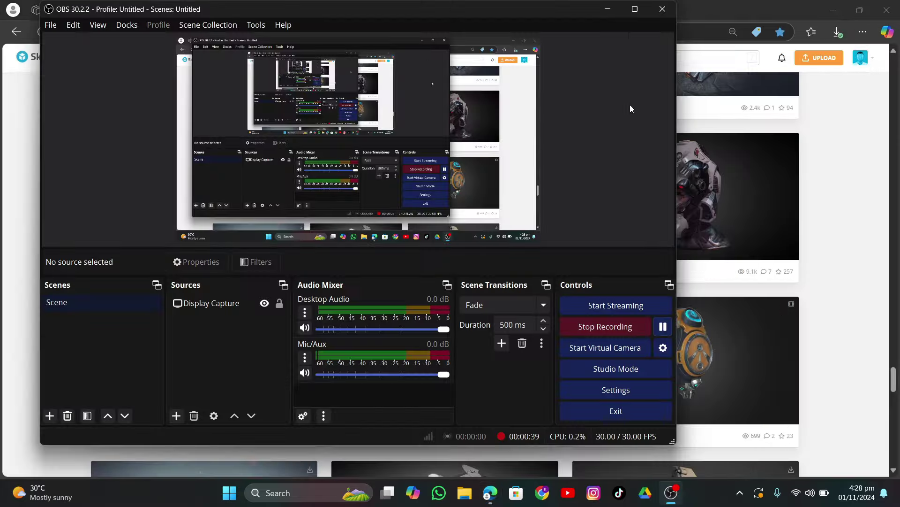
Browse the Sci-Fi Technology collection for models and return to the sci fi collection search.
{"action": "scroll", "coordinate": [816, 241], "scroll_direction": "down", "scroll_amount": 1}
{"action": "scroll", "coordinate": [816, 241], "scroll_direction": "down", "scroll_amount": 20}
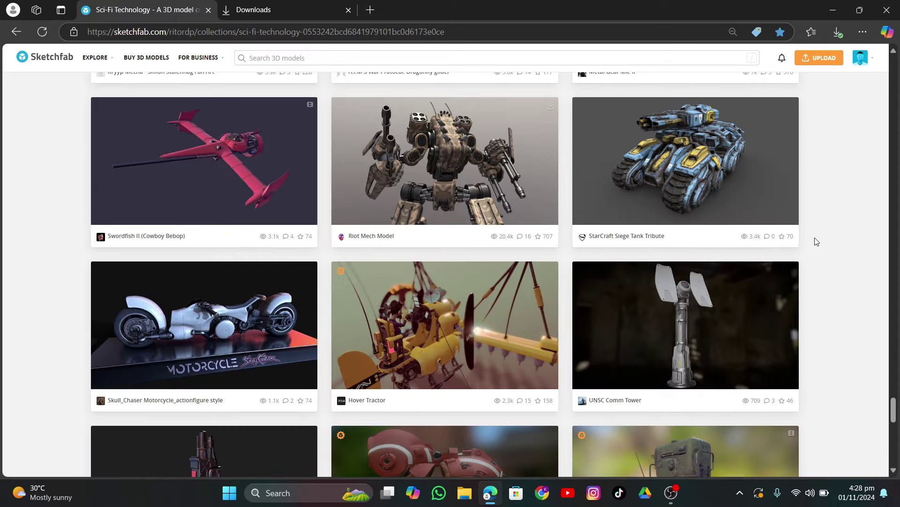
{"action": "scroll", "coordinate": [817, 242], "scroll_direction": "down", "scroll_amount": 20}
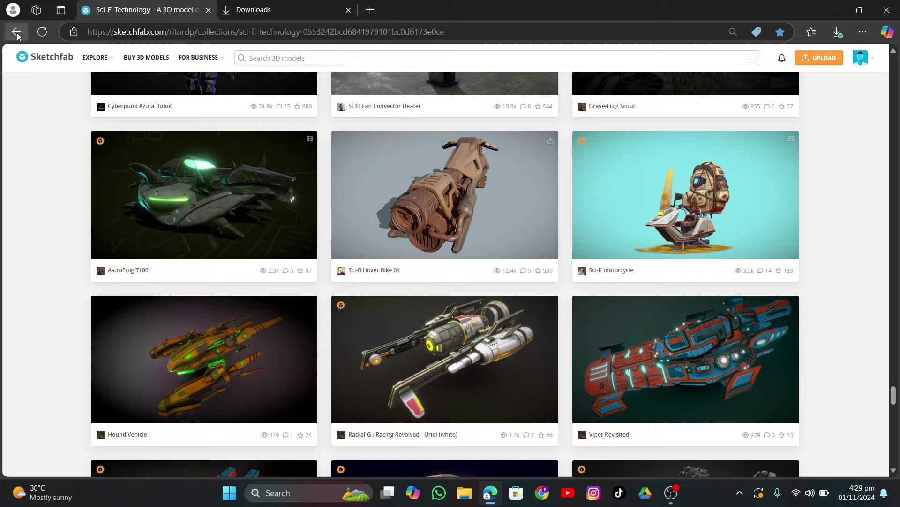
{"action": "left_click", "coordinate": [17, 32]}
{"action": "left_click", "coordinate": [16, 31]}
{"action": "scroll", "coordinate": [833, 284], "scroll_direction": "up", "scroll_amount": 4}
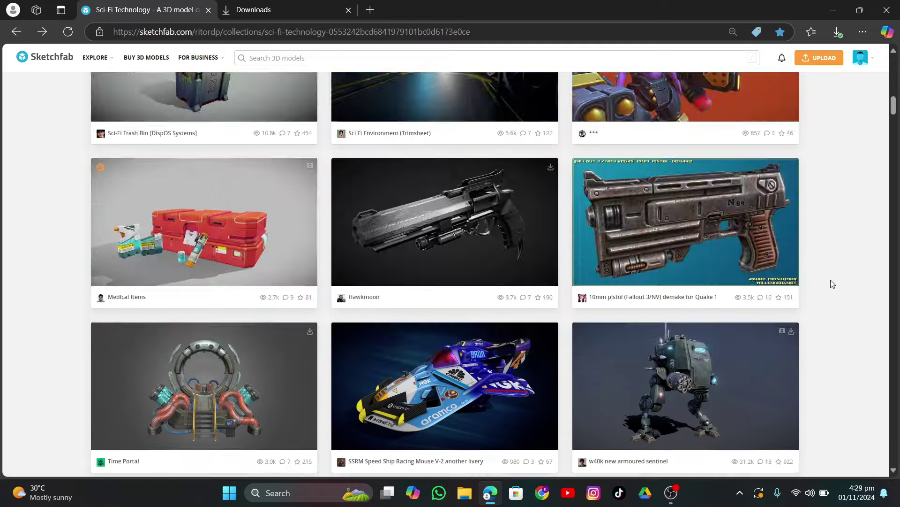
{"action": "scroll", "coordinate": [833, 284], "scroll_direction": "up", "scroll_amount": 5}
{"action": "key", "text": "alt+Left"}
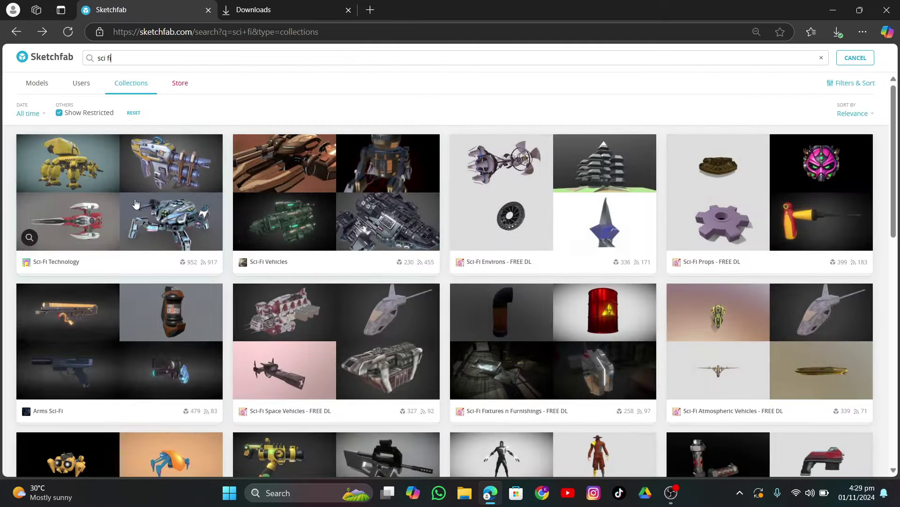
Open the Sci-Fi Vehicles collection and browse its models.
{"action": "left_click", "coordinate": [312, 198]}
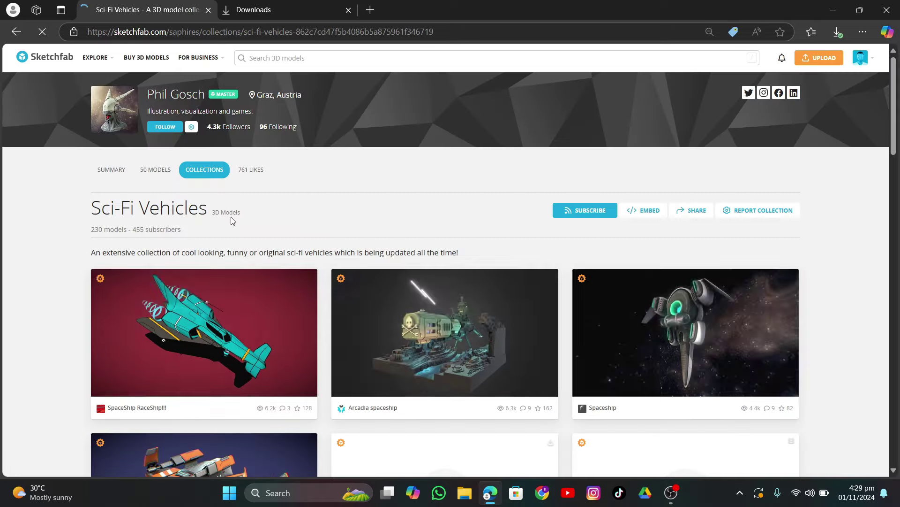
{"action": "scroll", "coordinate": [82, 273], "scroll_direction": "down", "scroll_amount": 15}
{"action": "scroll", "coordinate": [83, 273], "scroll_direction": "down", "scroll_amount": 20}
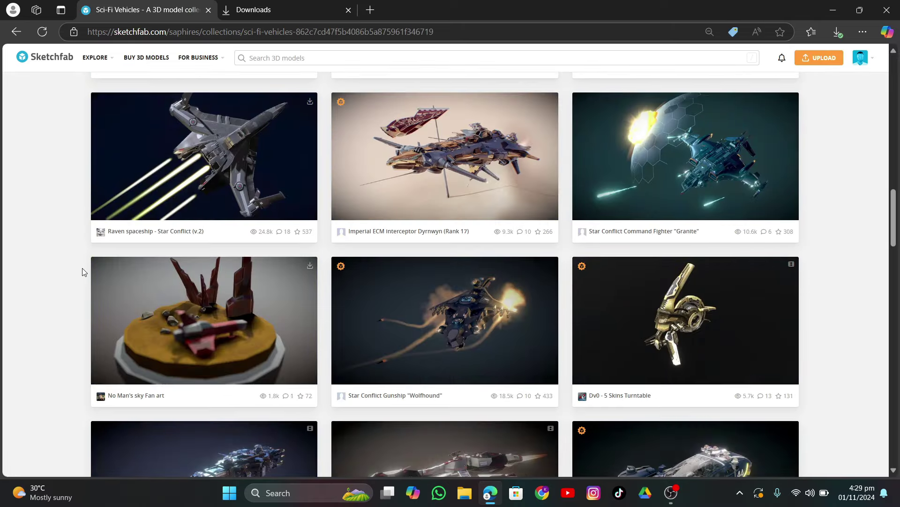
{"action": "scroll", "coordinate": [83, 271], "scroll_direction": "down", "scroll_amount": 20}
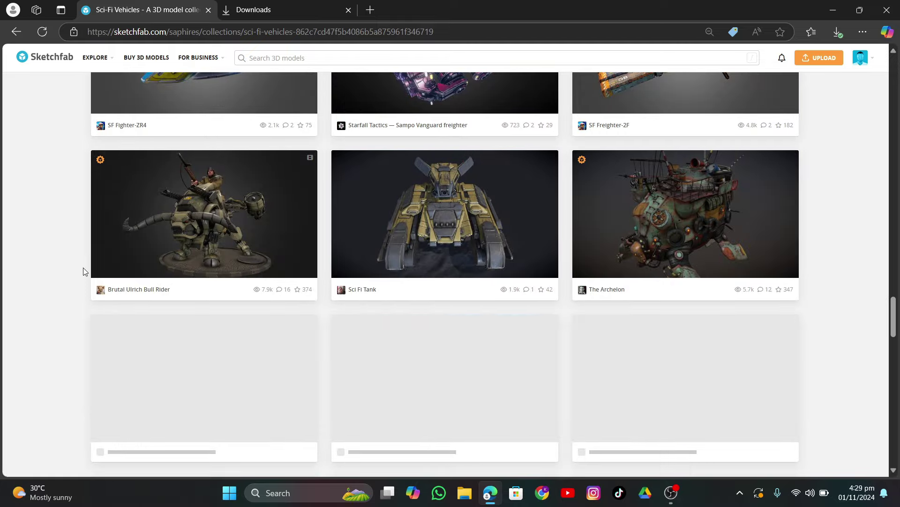
{"action": "scroll", "coordinate": [21, 274], "scroll_direction": "down", "scroll_amount": 8}
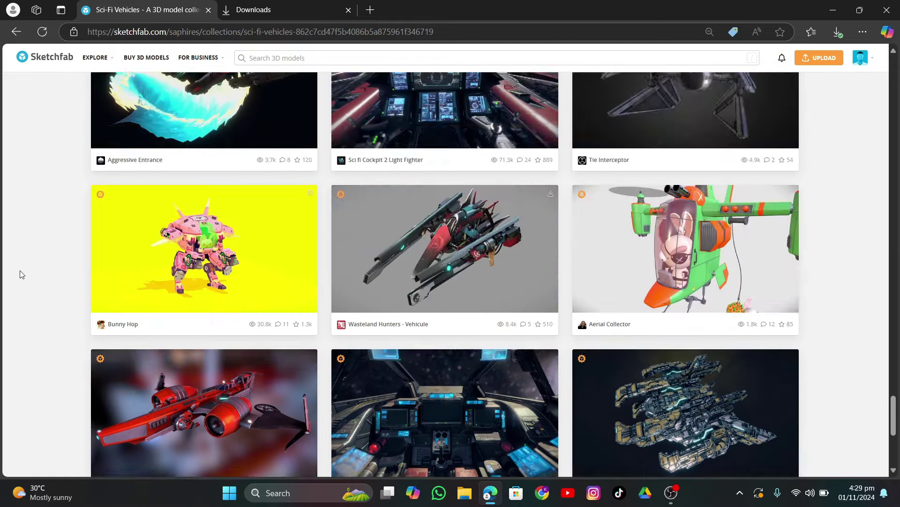
Open the Sci-Fi Space Vehicles - FREE DL collection from the search results, view the Bubble Space Ship, and browse further models.
{"action": "left_click", "coordinate": [15, 30]}
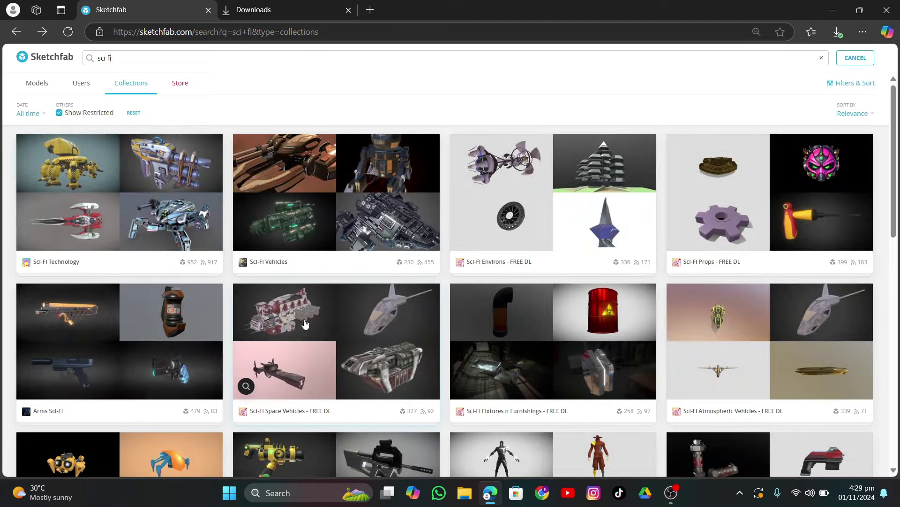
{"action": "left_click", "coordinate": [292, 292]}
{"action": "scroll", "coordinate": [744, 243], "scroll_direction": "down", "scroll_amount": 15}
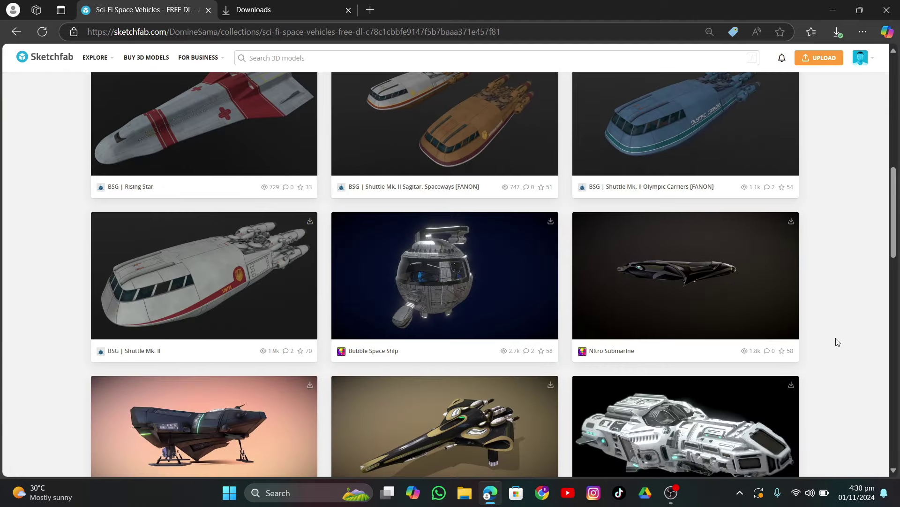
{"action": "left_click", "coordinate": [442, 281]}
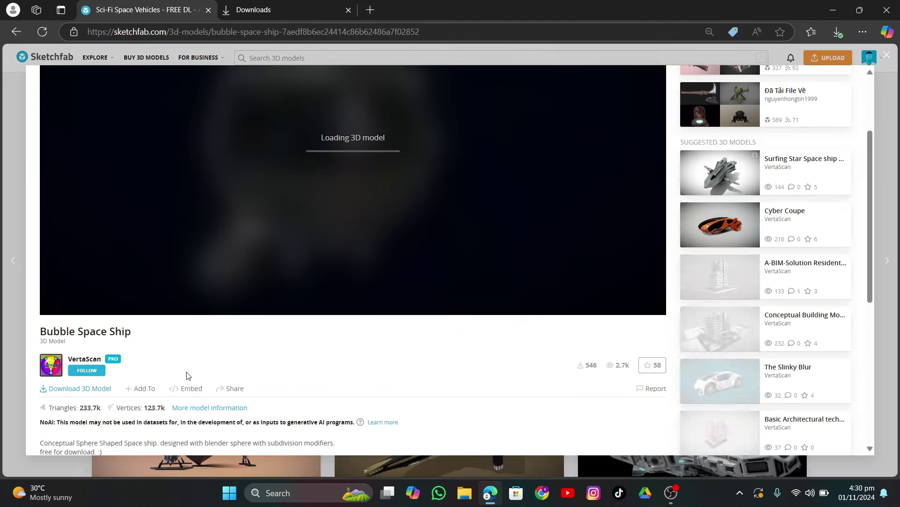
{"action": "left_click", "coordinate": [886, 55]}
{"action": "scroll", "coordinate": [881, 320], "scroll_direction": "down", "scroll_amount": 12}
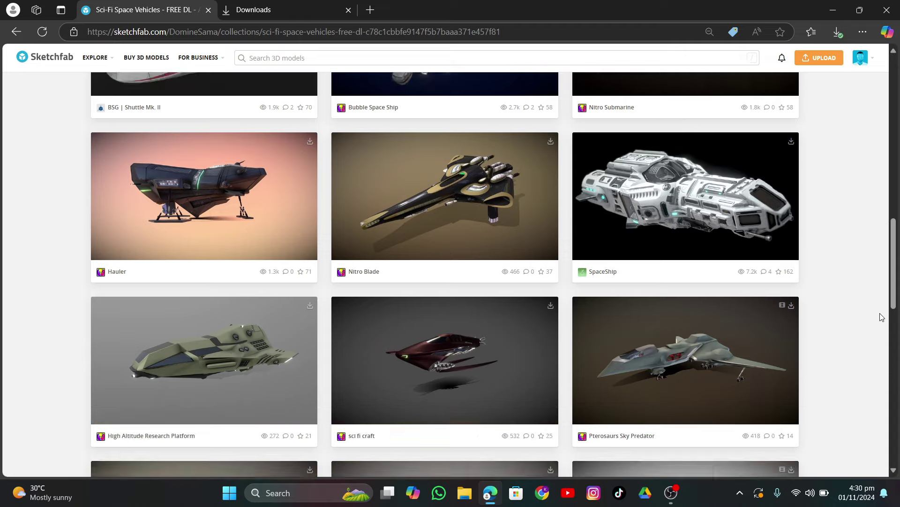
{"action": "scroll", "coordinate": [882, 315], "scroll_direction": "down", "scroll_amount": 10}
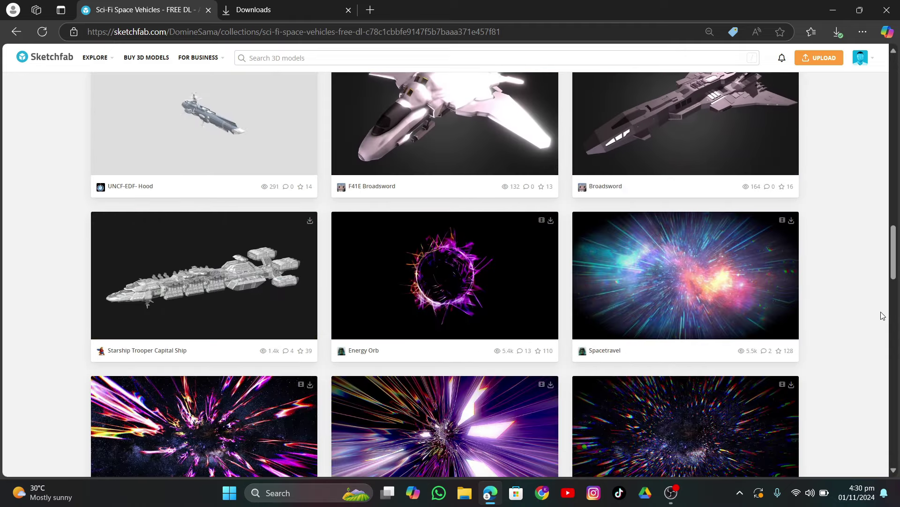
View the UNSC Infinity model's details and return to browsing the space vehicles collection.
{"action": "left_click", "coordinate": [219, 347]}
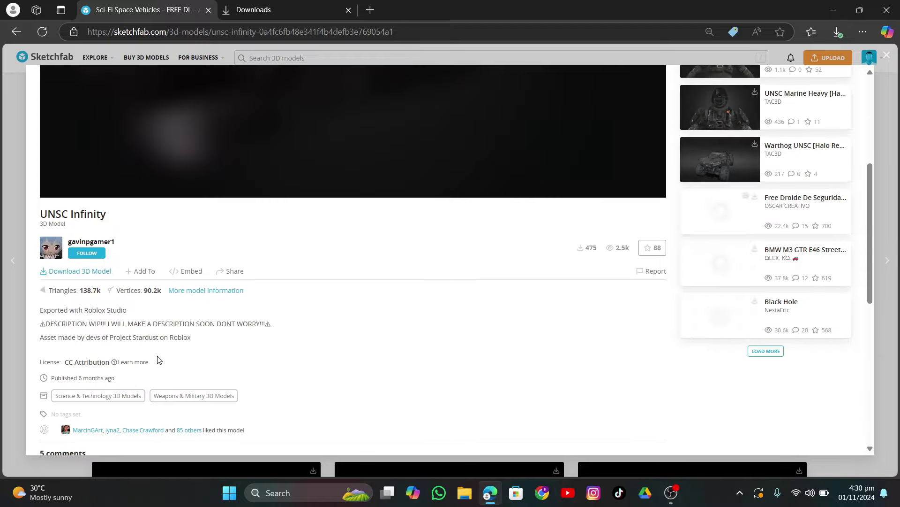
{"action": "left_click_drag", "start_coordinate": [147, 324], "coordinate": [238, 323]}
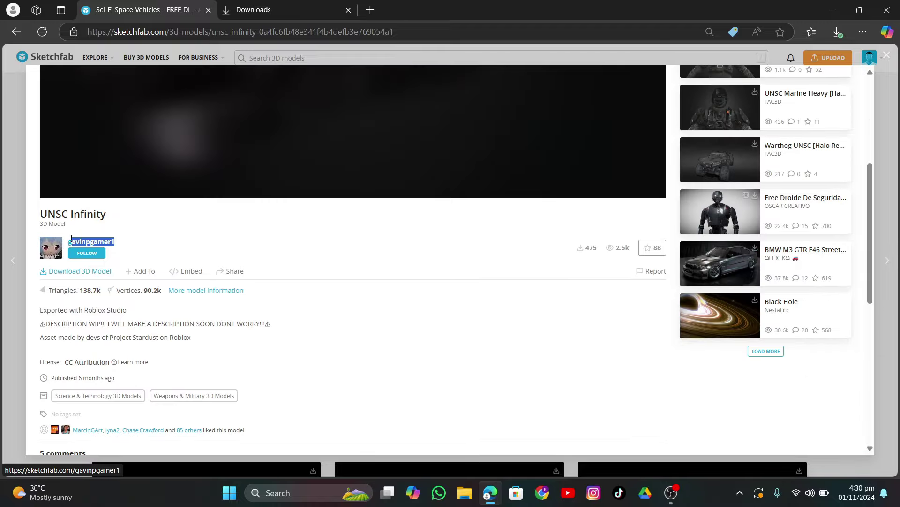
{"action": "scroll", "coordinate": [130, 242], "scroll_direction": "up", "scroll_amount": 4}
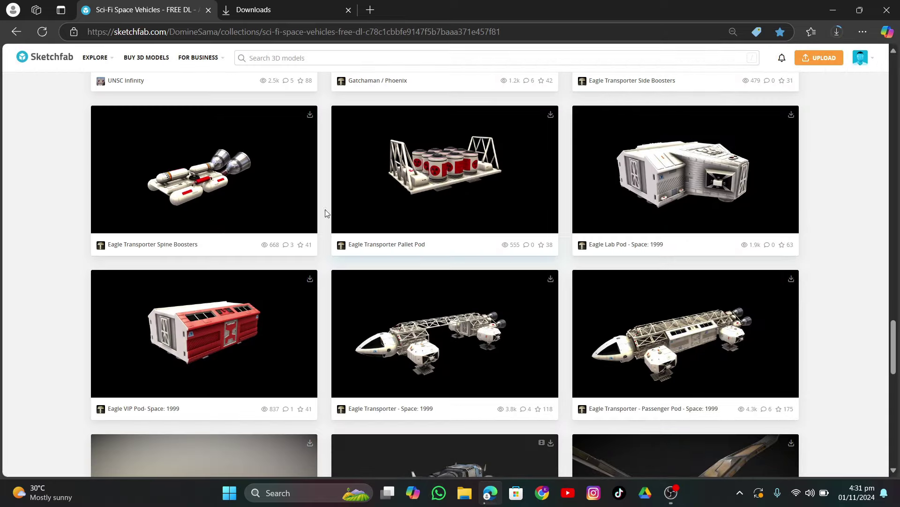
{"action": "scroll", "coordinate": [326, 209], "scroll_direction": "down", "scroll_amount": 2}
{"action": "scroll", "coordinate": [769, 262], "scroll_direction": "up", "scroll_amount": 2}
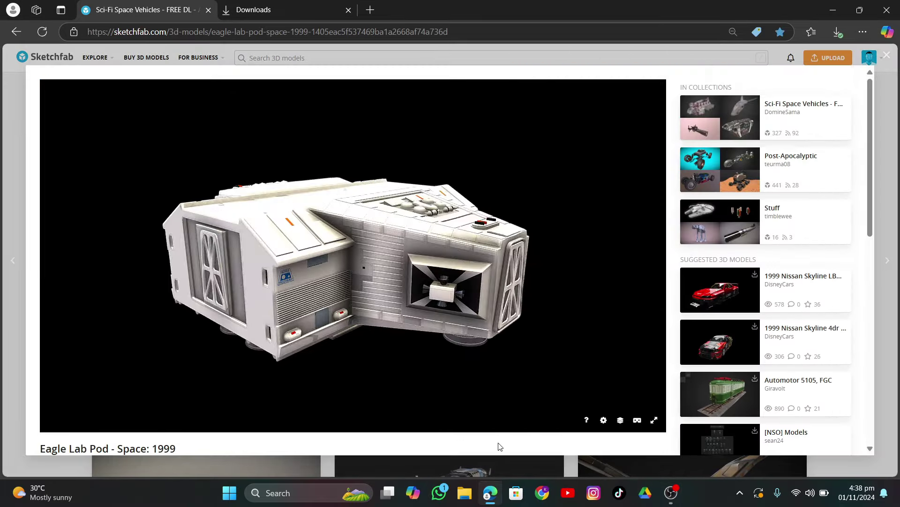
Download the Eagle Lab Pod - Space: 1999 model in glTF format and look at it up close in the 3D preview.
{"action": "scroll", "coordinate": [498, 446], "scroll_direction": "down", "scroll_amount": 3}
{"action": "left_click", "coordinate": [80, 388]}
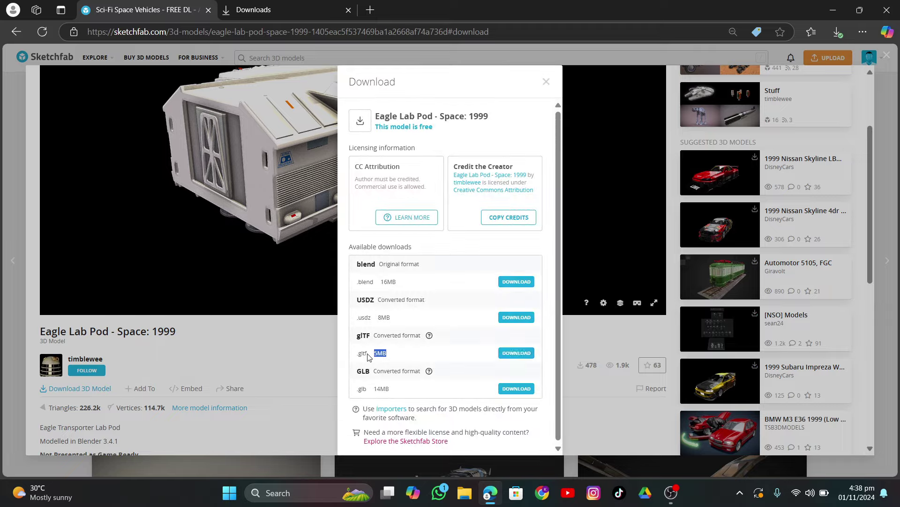
{"action": "left_click", "coordinate": [511, 355]}
{"action": "scroll", "coordinate": [392, 215], "scroll_direction": "up", "scroll_amount": 5}
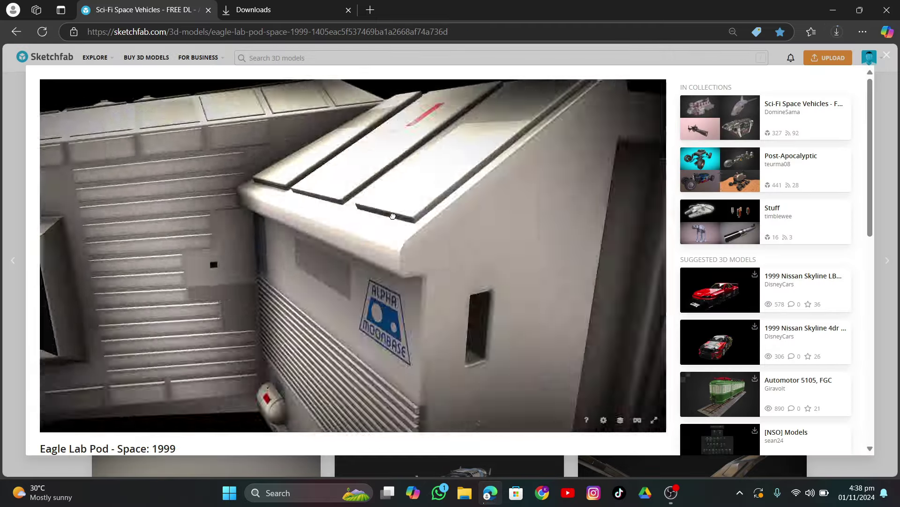
{"action": "left_click_drag", "start_coordinate": [392, 216], "coordinate": [383, 300]}
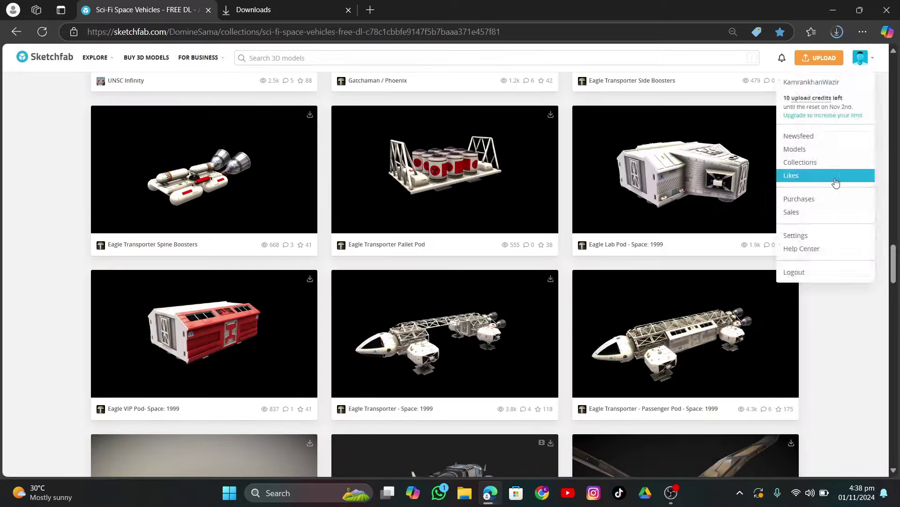
Download the Eagle VIP Pod - Space: 1999 model and inspect it in the 3D preview.
{"action": "scroll", "coordinate": [450, 258], "scroll_direction": "down", "scroll_amount": 4}
{"action": "left_click", "coordinate": [201, 217]}
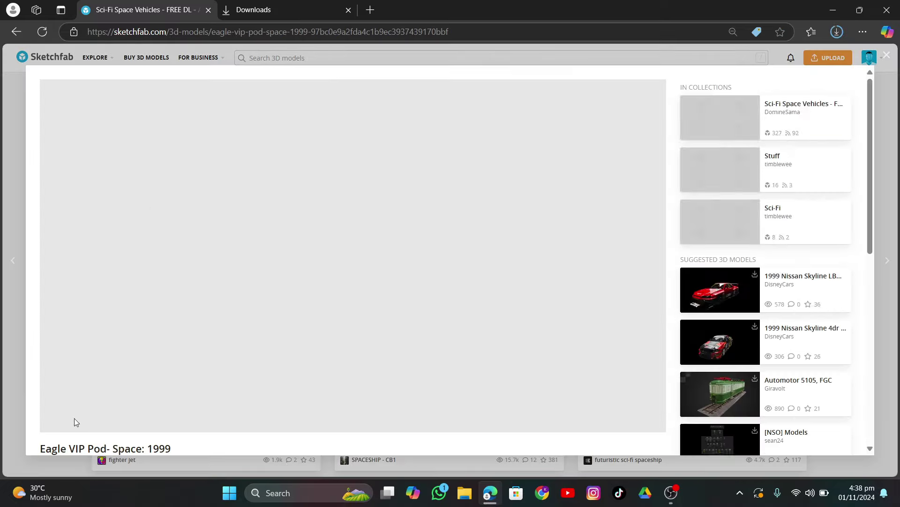
{"action": "scroll", "coordinate": [74, 422], "scroll_direction": "down", "scroll_amount": 3}
{"action": "left_click", "coordinate": [80, 330]}
{"action": "left_click_drag", "start_coordinate": [357, 353], "coordinate": [378, 374]}
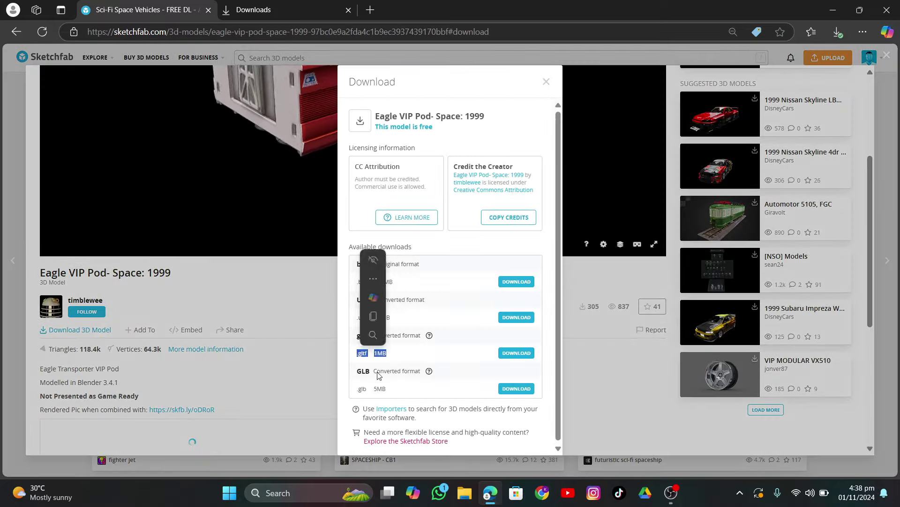
{"action": "left_click", "coordinate": [546, 81]}
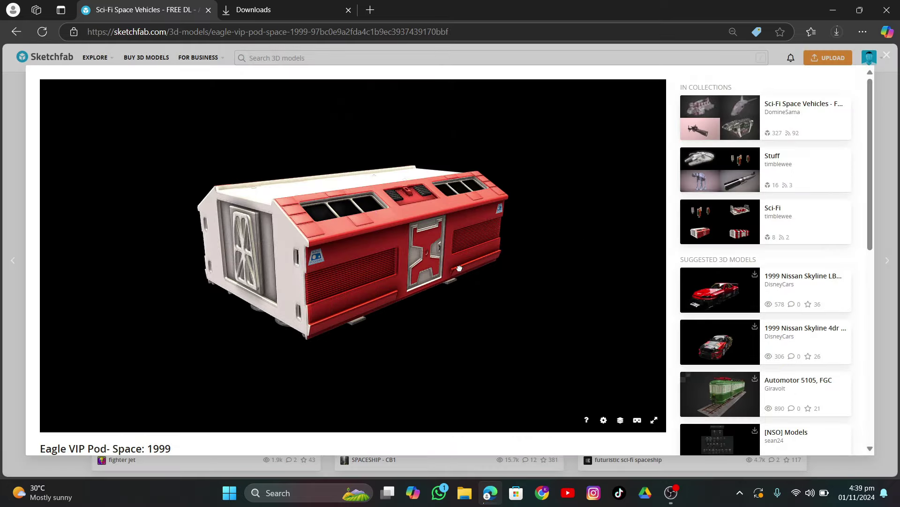
{"action": "scroll", "coordinate": [273, 333], "scroll_direction": "up", "scroll_amount": 5}
{"action": "scroll", "coordinate": [78, 361], "scroll_direction": "down", "scroll_amount": 2}
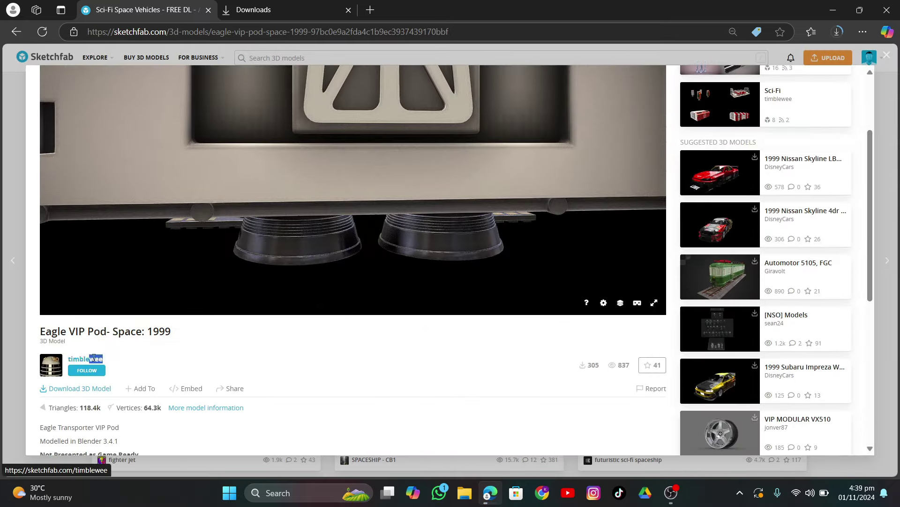
{"action": "key", "text": "Escape"}
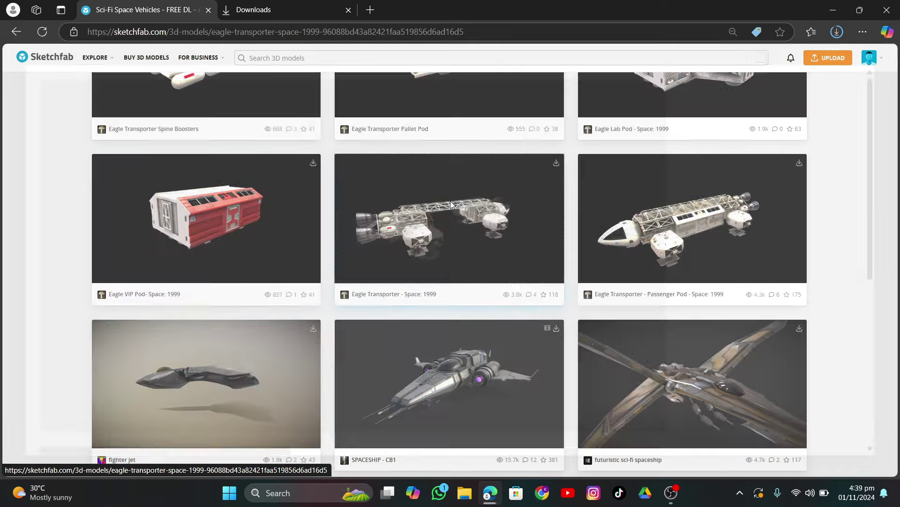
Download the Eagle Transporter - Space: 1999 model in GLB format and return to the collection.
{"action": "left_click", "coordinate": [550, 161]}
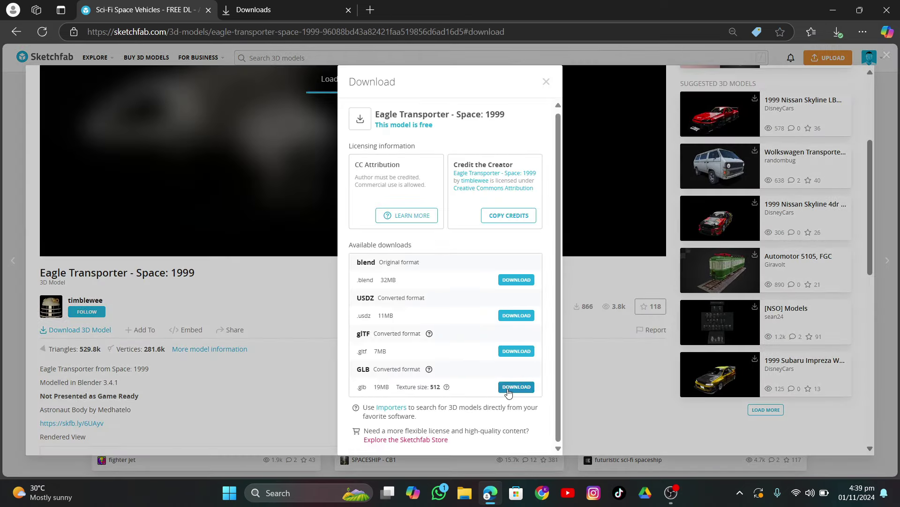
{"action": "left_click", "coordinate": [516, 386]}
{"action": "left_click", "coordinate": [876, 61]}
{"action": "left_click", "coordinate": [887, 55]}
Browse further down the space vehicles collection, open the Gladius model and bookmark its page.
{"action": "scroll", "coordinate": [859, 283], "scroll_direction": "down", "scroll_amount": 6}
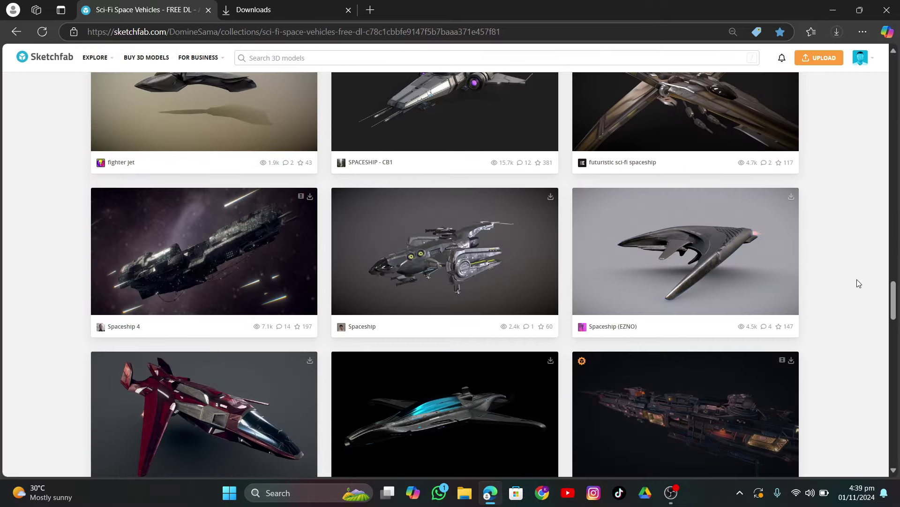
{"action": "scroll", "coordinate": [859, 283], "scroll_direction": "down", "scroll_amount": 20}
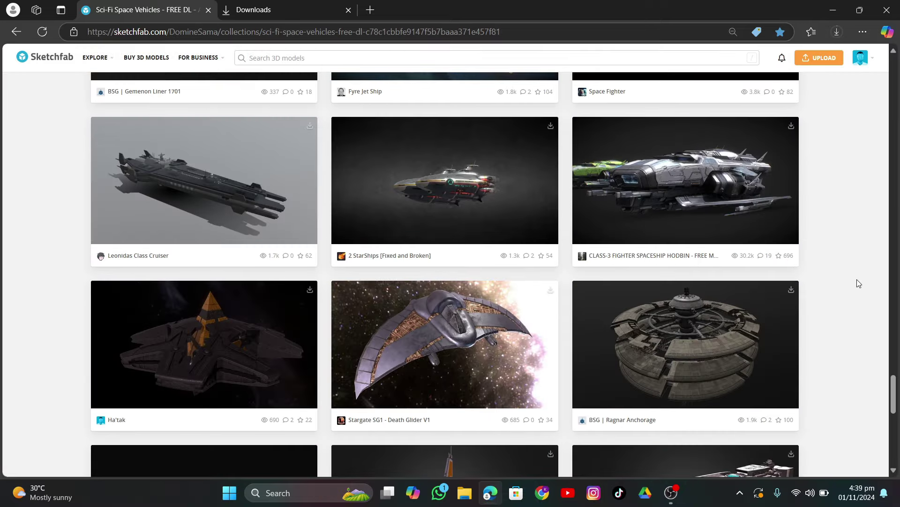
{"action": "scroll", "coordinate": [859, 283], "scroll_direction": "down", "scroll_amount": 12}
{"action": "left_click", "coordinate": [467, 322]}
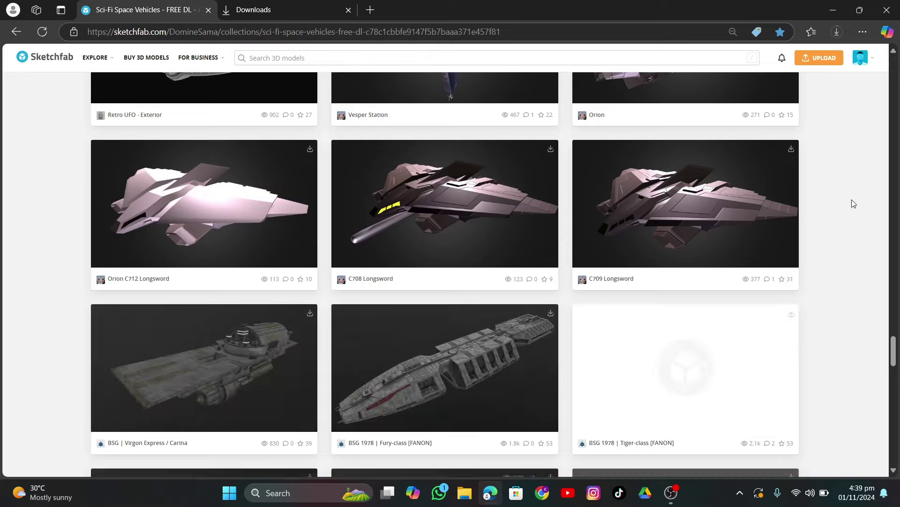
{"action": "scroll", "coordinate": [853, 204], "scroll_direction": "down", "scroll_amount": 18}
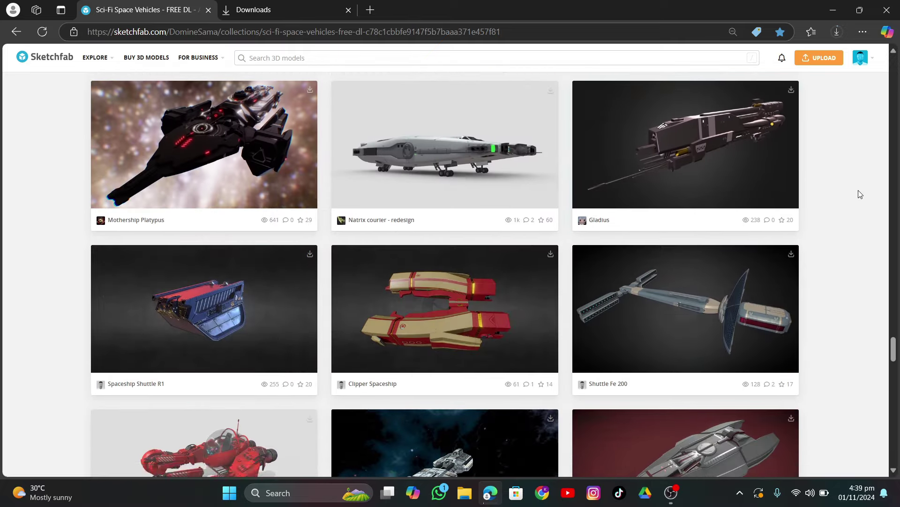
{"action": "left_click", "coordinate": [692, 171]}
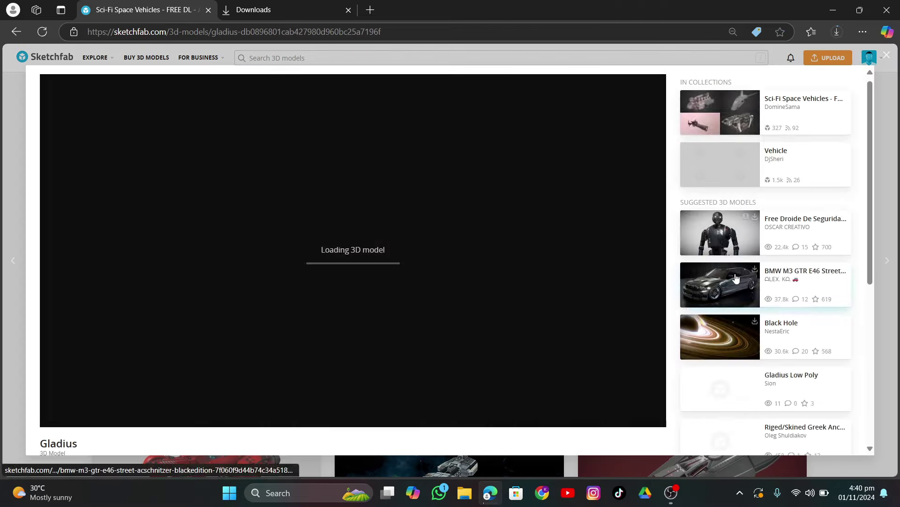
{"action": "key", "text": "ctrl+d"}
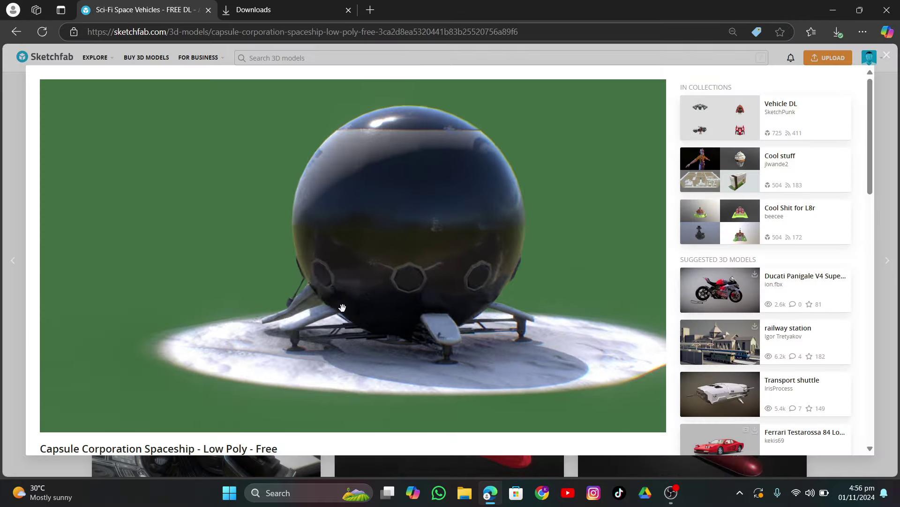
Download the Capsule Corporation Spaceship - Low Poly - Free model and bookmark its page.
{"action": "scroll", "coordinate": [522, 355], "scroll_direction": "down", "scroll_amount": 3}
{"action": "left_click", "coordinate": [584, 364]}
{"action": "left_click", "coordinate": [507, 398]}
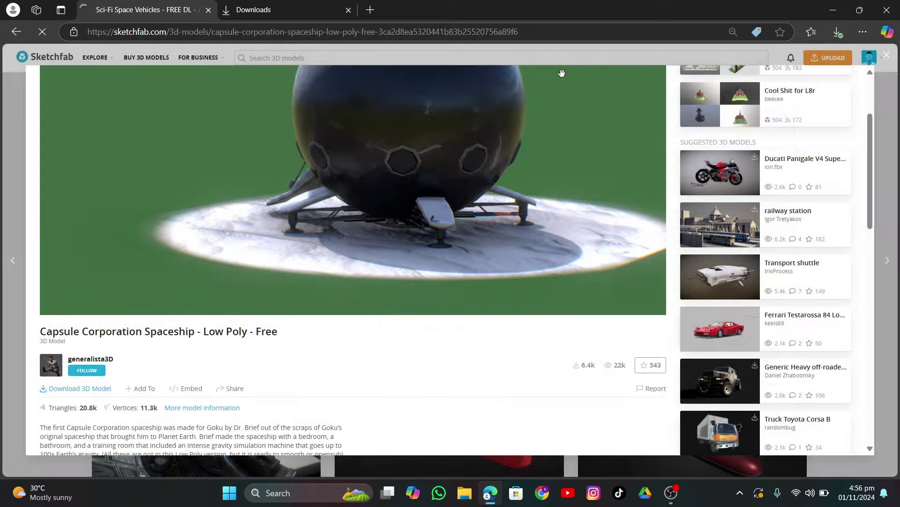
{"action": "key", "text": "ctrl+d"}
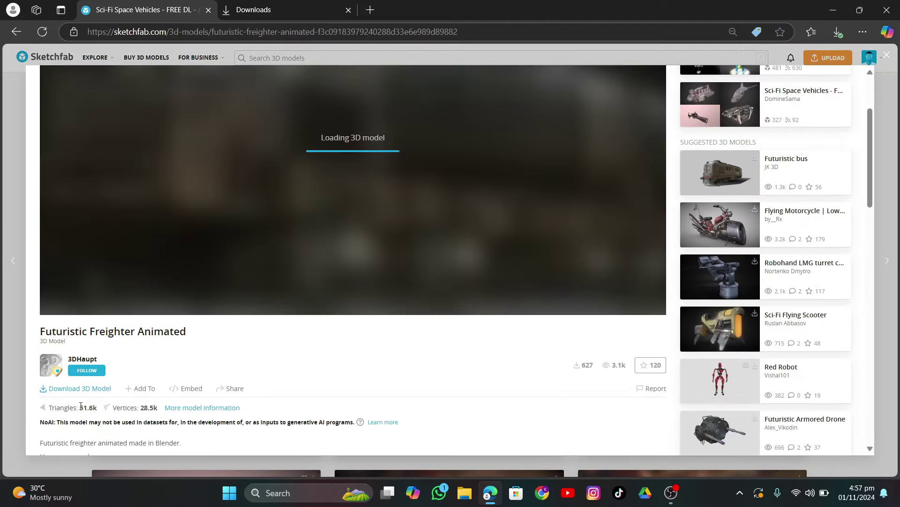
Preview the animation of the Futuristic Freighter Animated model, download the model and return to the collection.
{"action": "scroll", "coordinate": [328, 389], "scroll_direction": "up", "scroll_amount": 3}
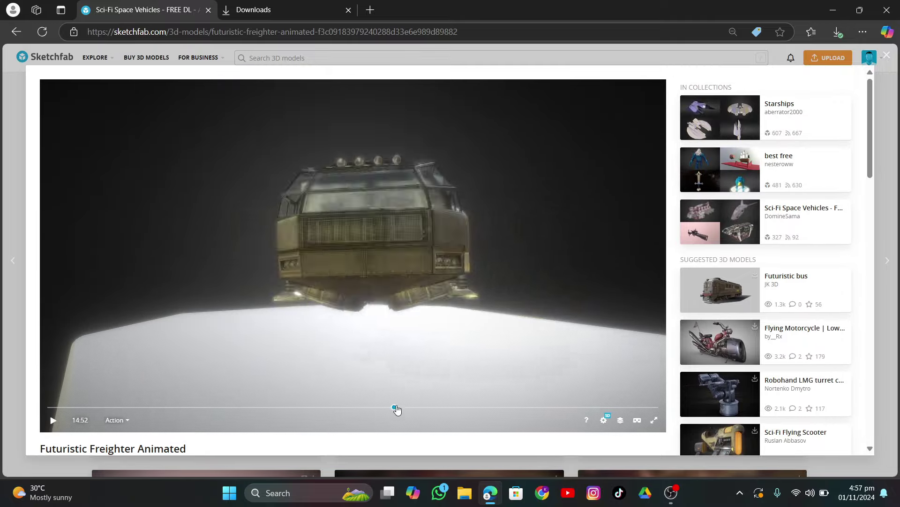
{"action": "left_click", "coordinate": [381, 408]}
{"action": "scroll", "coordinate": [89, 445], "scroll_direction": "down", "scroll_amount": 2}
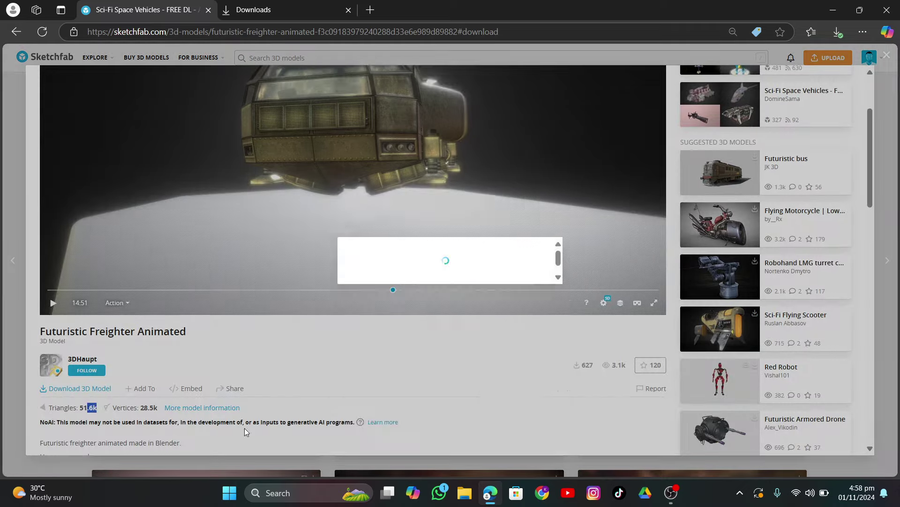
{"action": "left_click", "coordinate": [77, 388]}
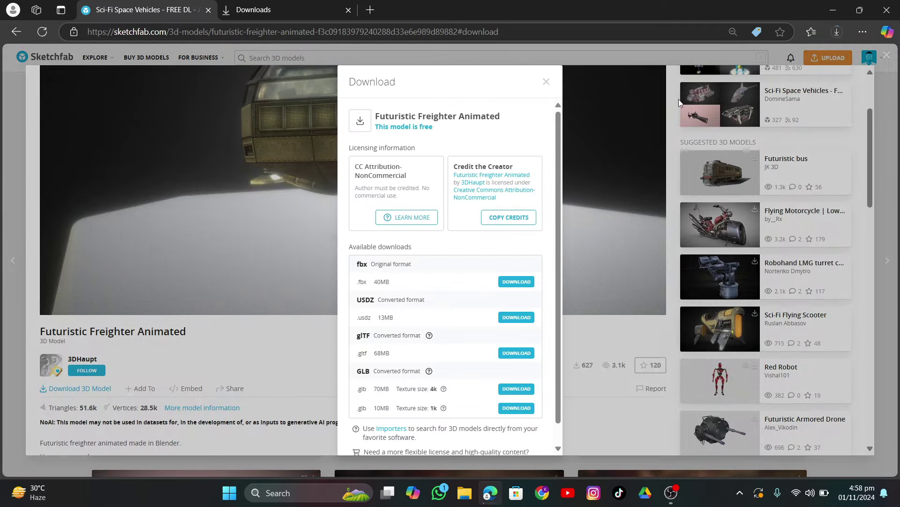
{"action": "key", "text": "Escape"}
{"action": "key", "text": "Escape"}
Save the Futuristic Transport Shuttle Animated page to the tut favorites folder and download the model.
{"action": "left_click", "coordinate": [208, 251]}
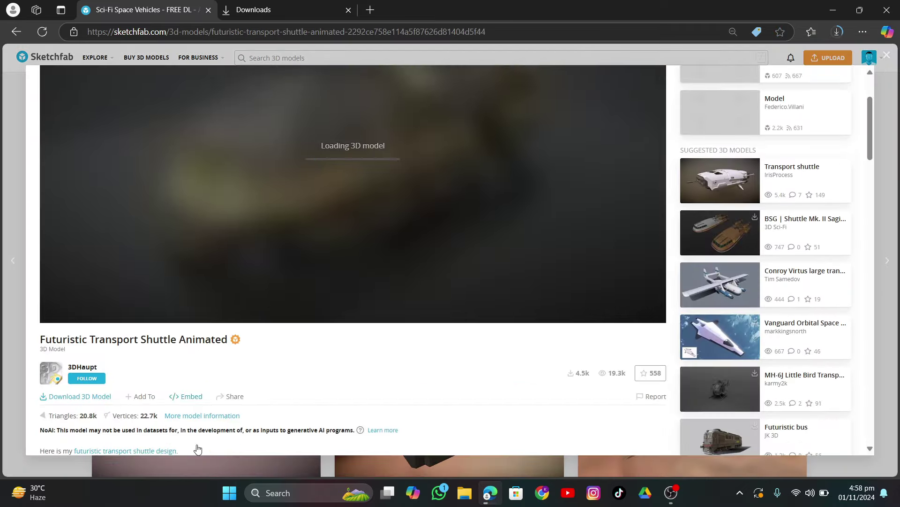
{"action": "left_click", "coordinate": [780, 32]}
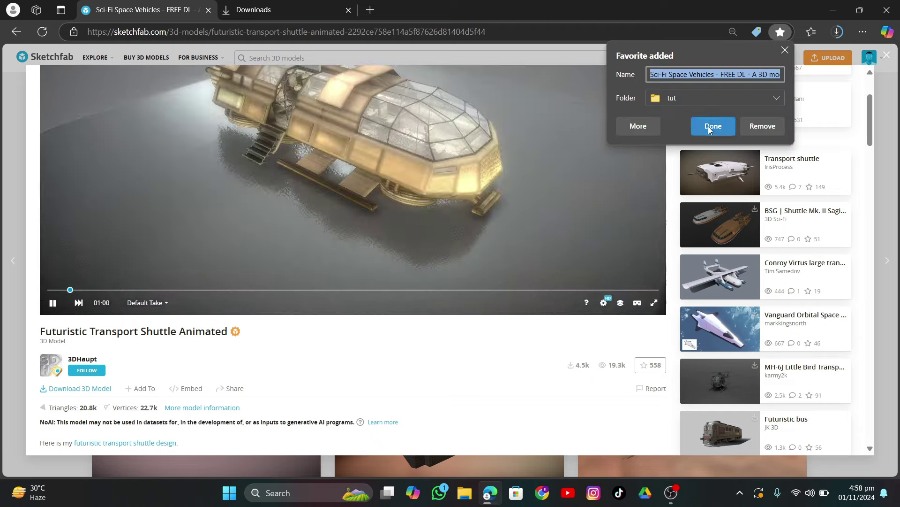
{"action": "left_click", "coordinate": [712, 124]}
{"action": "left_click", "coordinate": [148, 303]}
{"action": "scroll", "coordinate": [202, 343], "scroll_direction": "down", "scroll_amount": 1}
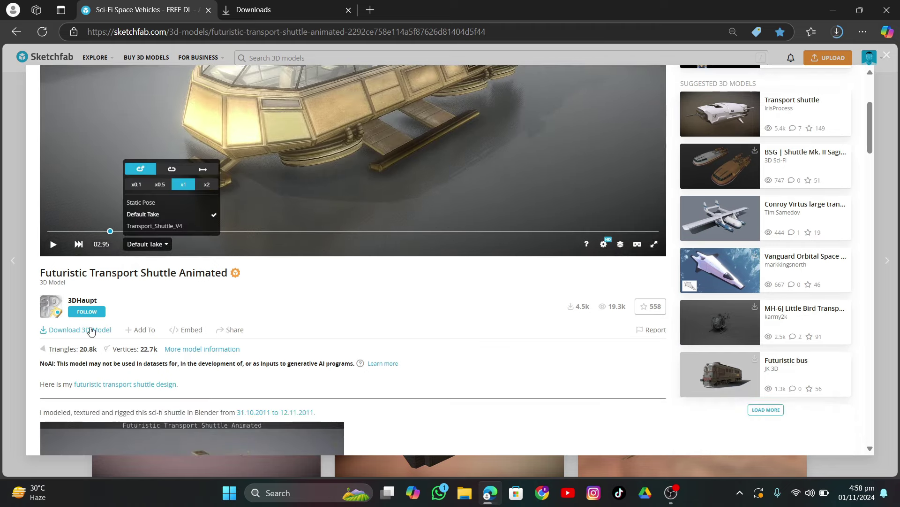
{"action": "left_click", "coordinate": [80, 330]}
{"action": "left_click", "coordinate": [588, 89]}
{"action": "key", "text": "Escape"}
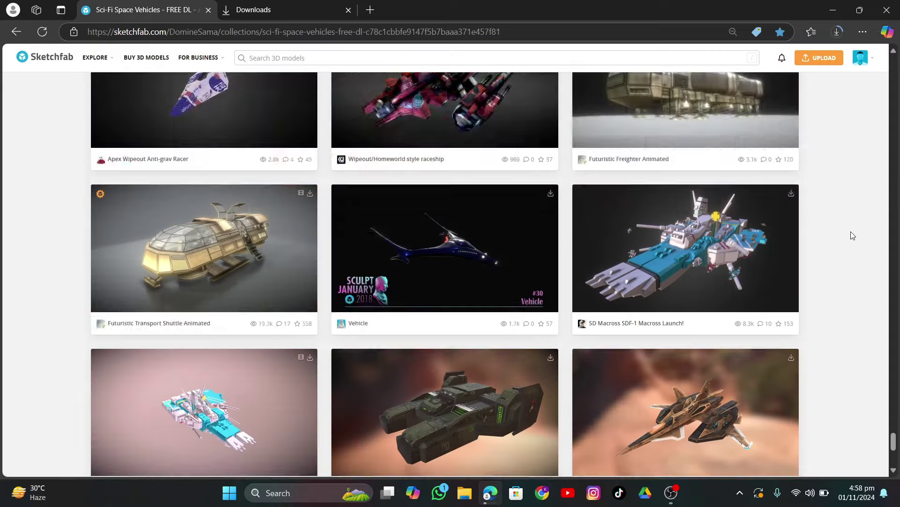
{"action": "scroll", "coordinate": [474, 282], "scroll_direction": "down", "scroll_amount": 4}
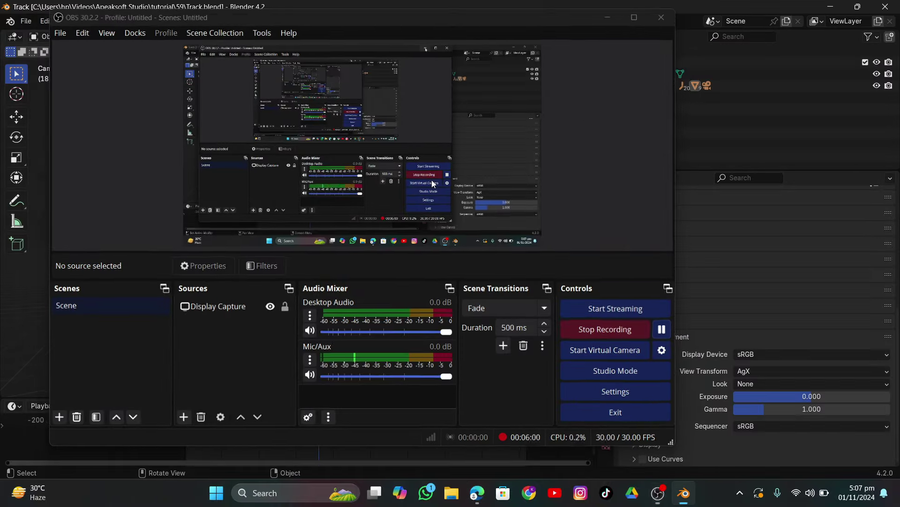
Return to Blender and delete the test cube from the tracked scene.
{"action": "left_click", "coordinate": [608, 8]}
{"action": "left_click", "coordinate": [316, 242]}
{"action": "key", "text": "x"}
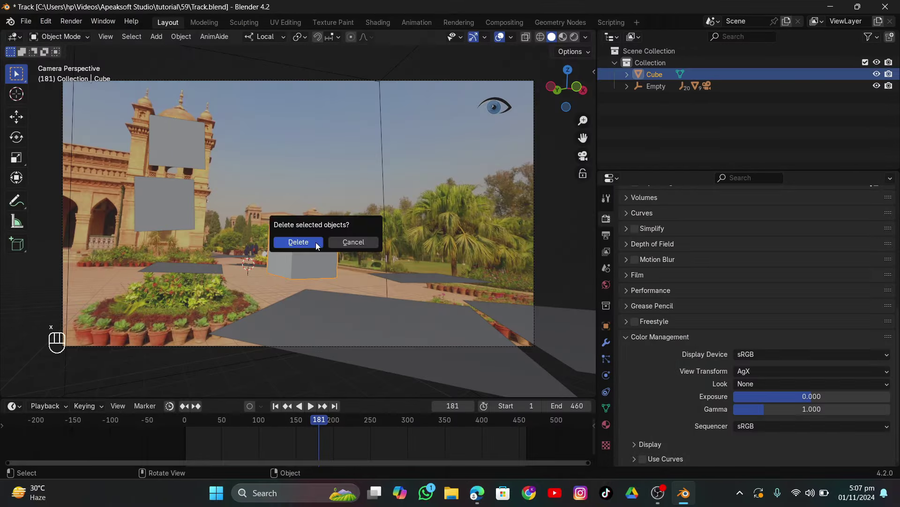
{"action": "left_click", "coordinate": [300, 241]}
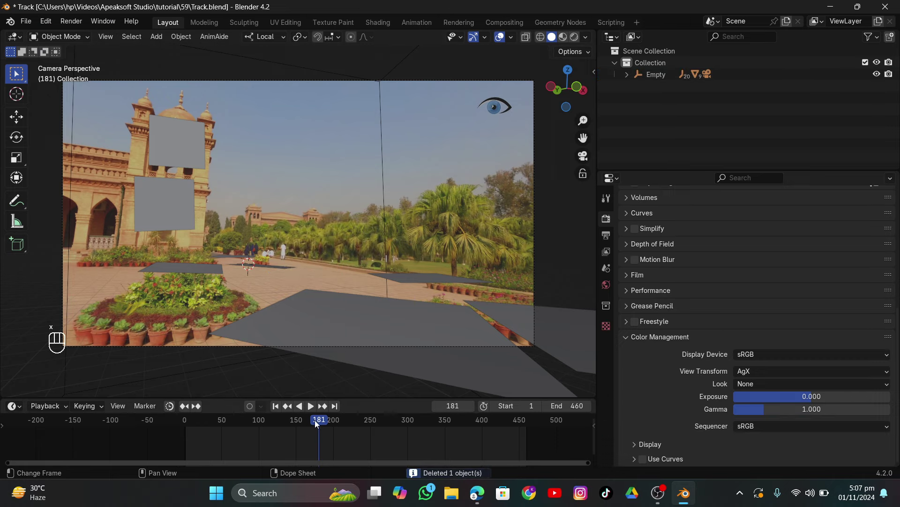
At frame 28, edit the ground plane Track Solid 1.001 from the top view, extending one edge along local Z to the neighbouring plane's corner.
{"action": "left_click_drag", "start_coordinate": [316, 424], "coordinate": [205, 443]}
{"action": "left_click_drag", "start_coordinate": [277, 308], "coordinate": [342, 315]}
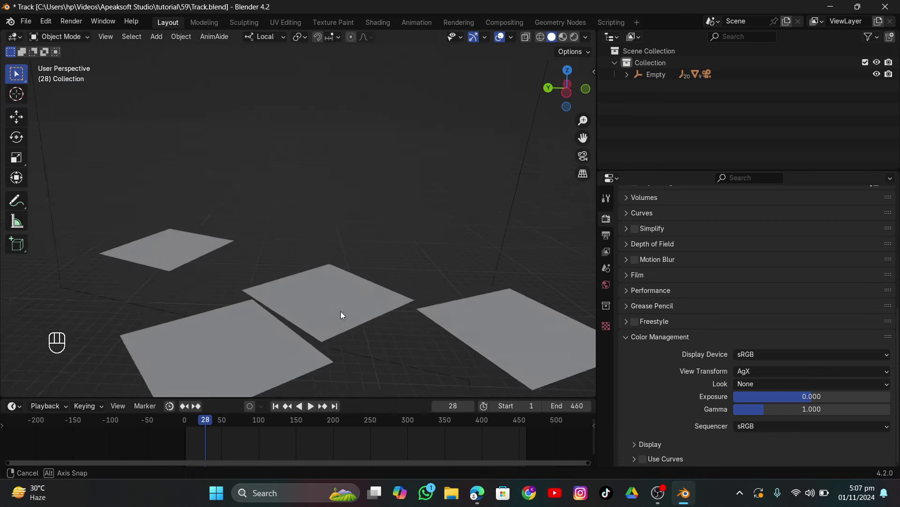
{"action": "left_click", "coordinate": [261, 367]}
{"action": "key", "text": "Tab"}
{"action": "left_click_drag", "start_coordinate": [247, 297], "coordinate": [328, 299]}
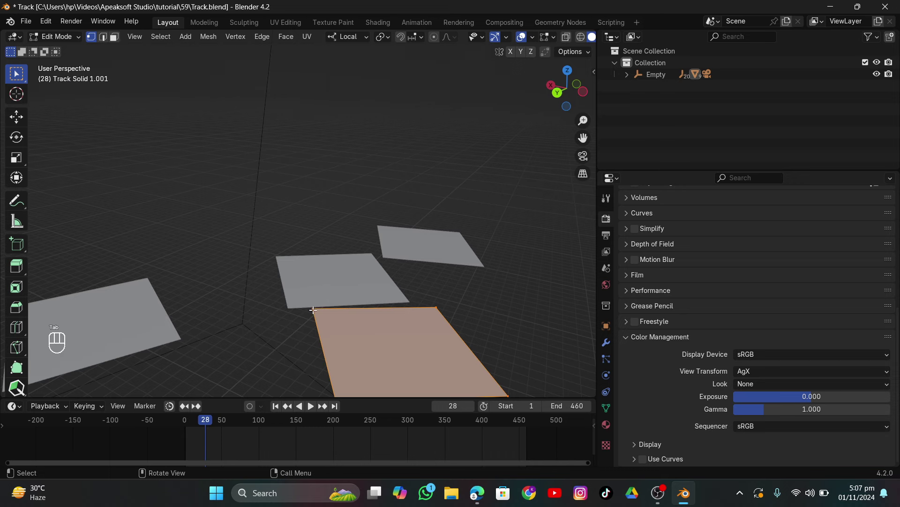
{"action": "left_click", "coordinate": [313, 310]}
{"action": "scroll", "coordinate": [334, 367], "scroll_direction": "down", "scroll_amount": 2}
{"action": "left_click", "coordinate": [327, 357], "text": "shift"}
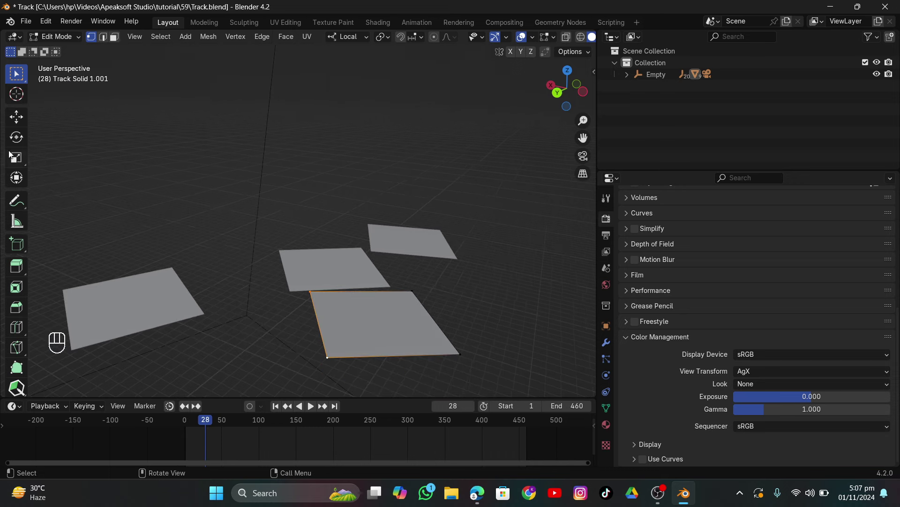
{"action": "left_click", "coordinate": [16, 116]}
{"action": "left_click_drag", "start_coordinate": [563, 94], "coordinate": [580, 87]}
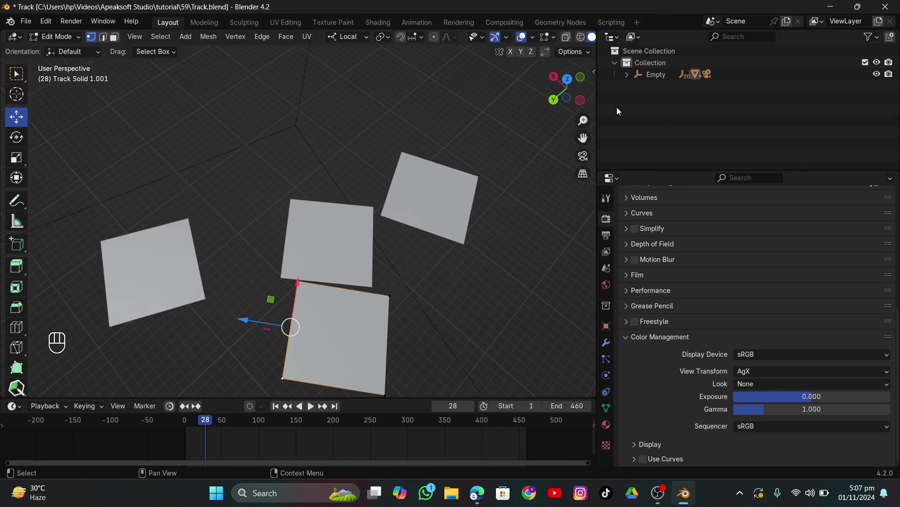
{"action": "left_click", "coordinate": [568, 78]}
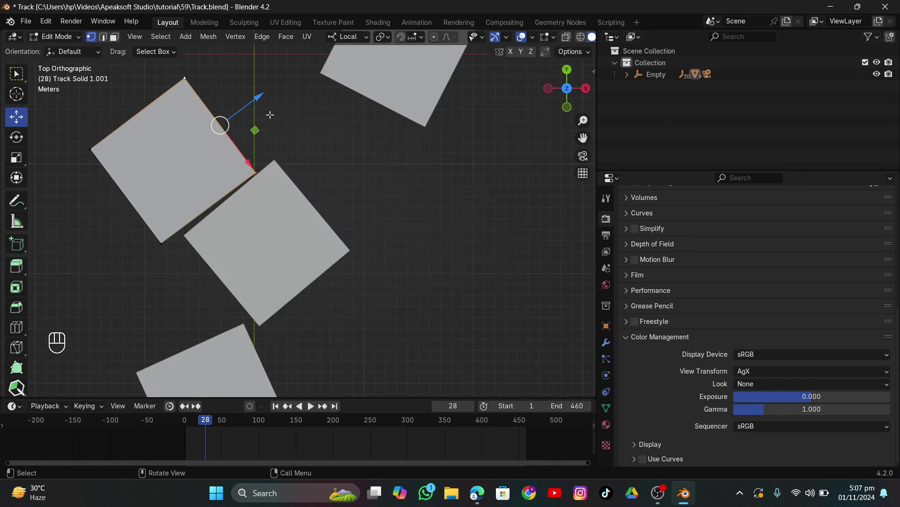
{"action": "left_click_drag", "start_coordinate": [255, 105], "coordinate": [282, 97]}
Shift the plane's opposite edge along local X towards the neighbouring plane and leave edit mode.
{"action": "left_click", "coordinate": [92, 148], "text": "shift"}
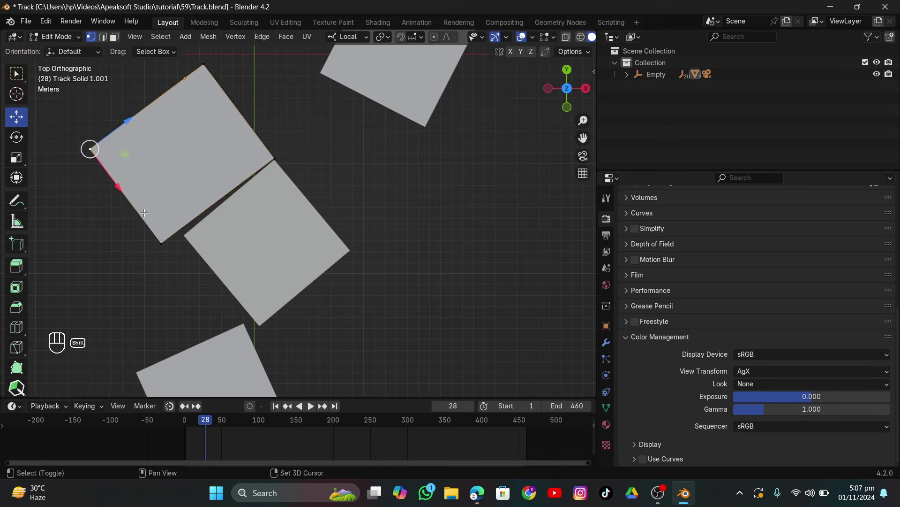
{"action": "left_click", "coordinate": [164, 248], "text": "shift"}
{"action": "left_click_drag", "start_coordinate": [156, 237], "coordinate": [159, 237]}
{"action": "key", "text": "Tab"}
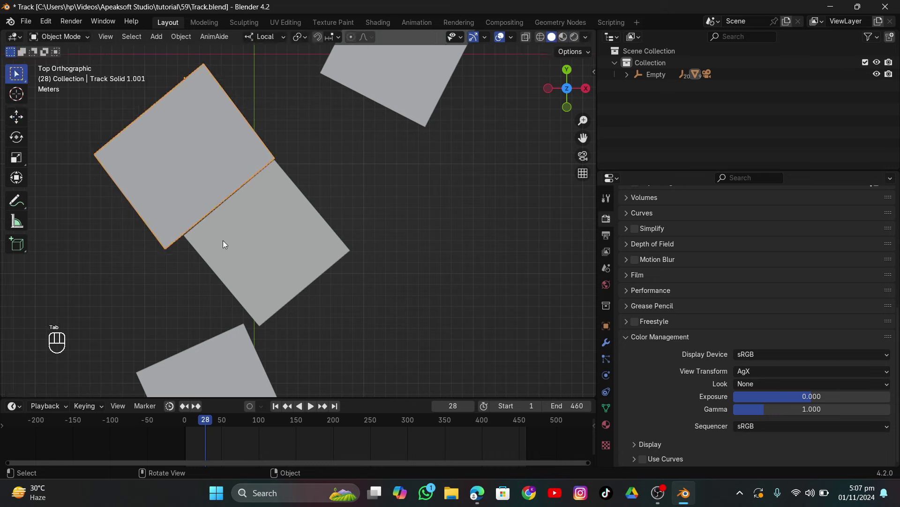
Edit the adjoining plane Track Solid 1.006 and extend its outer edge to the first plane's lower corner.
{"action": "left_click", "coordinate": [220, 244]}
{"action": "key", "text": "Tab"}
{"action": "left_click", "coordinate": [184, 237]}
{"action": "left_click", "coordinate": [259, 325], "text": "shift"}
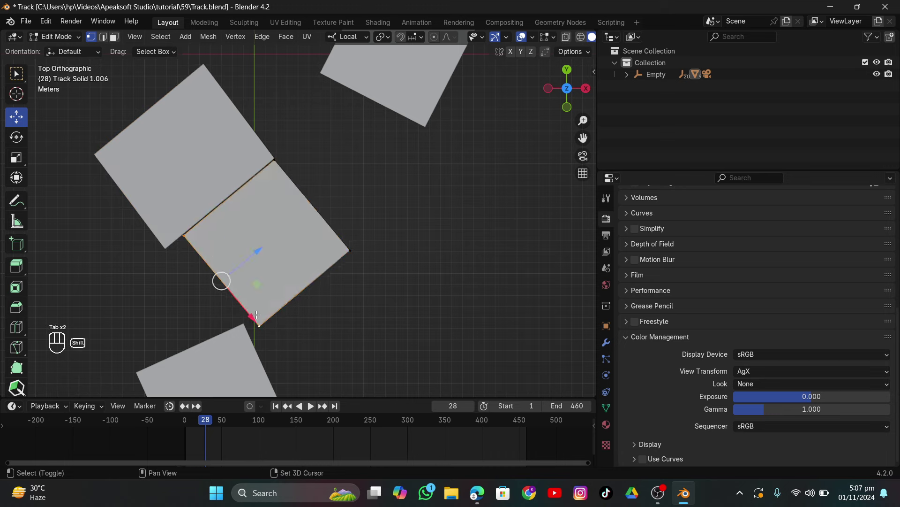
{"action": "left_click_drag", "start_coordinate": [253, 250], "coordinate": [235, 267]}
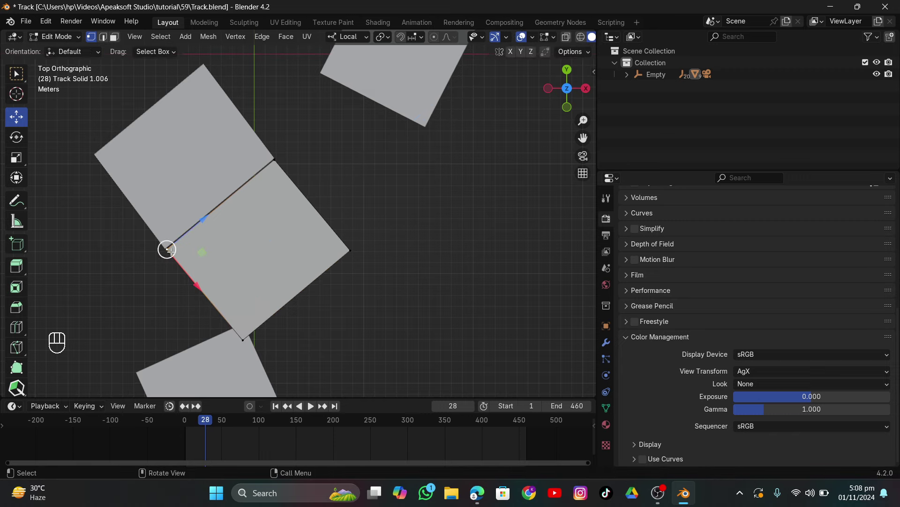
{"action": "key", "text": "Tab"}
Select the two adjoining ground planes and join them into one object.
{"action": "left_click_drag", "start_coordinate": [217, 238], "coordinate": [306, 175]}
{"action": "left_click", "coordinate": [225, 359], "text": "shift"}
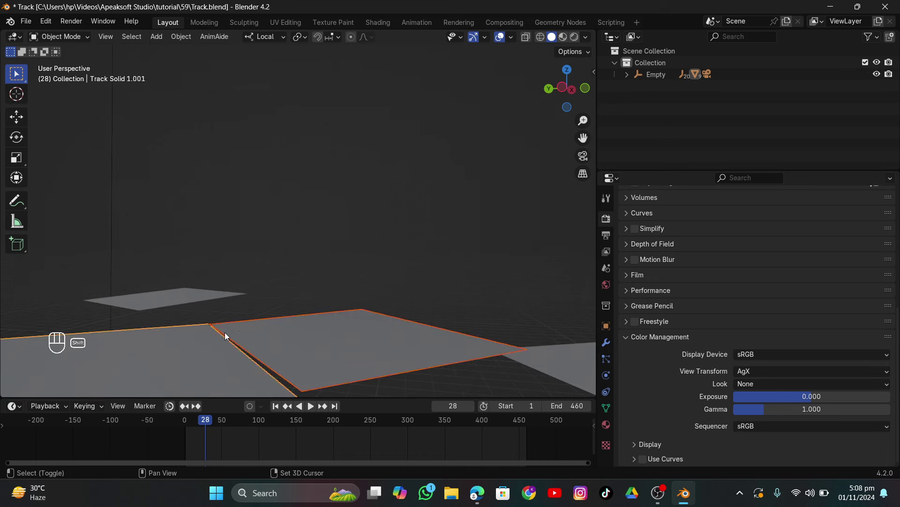
{"action": "left_click_drag", "start_coordinate": [228, 293], "coordinate": [251, 292]}
{"action": "key", "text": "ctrl+j"}
Select the facing corners along the joined planes' seam and fill the narrow gap with a face.
{"action": "key", "text": "Tab"}
{"action": "left_click", "coordinate": [306, 359], "text": "shift"}
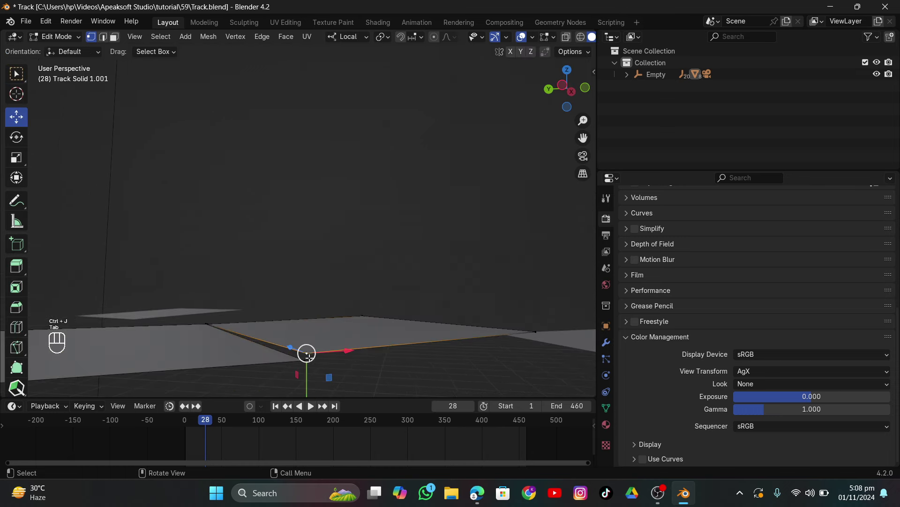
{"action": "left_click", "coordinate": [203, 325], "text": "shift"}
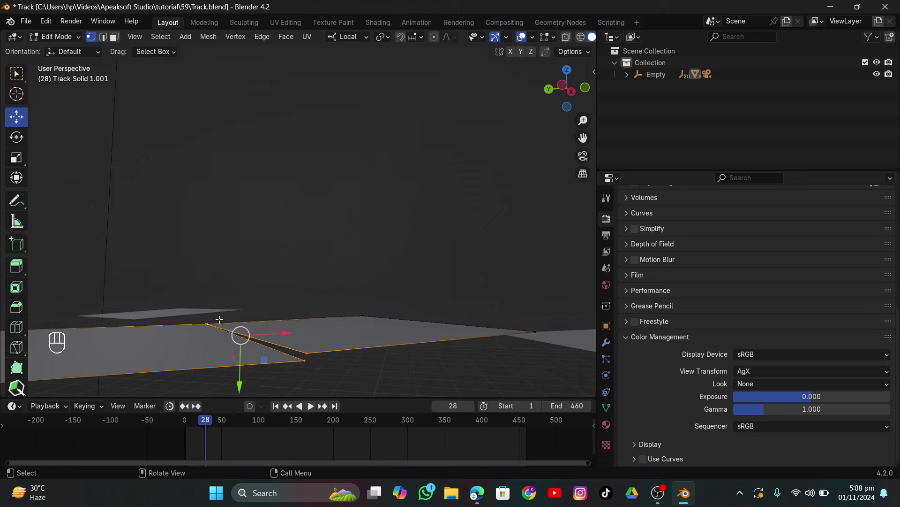
{"action": "key", "text": "Tab"}
{"action": "left_click_drag", "start_coordinate": [286, 240], "coordinate": [327, 271]}
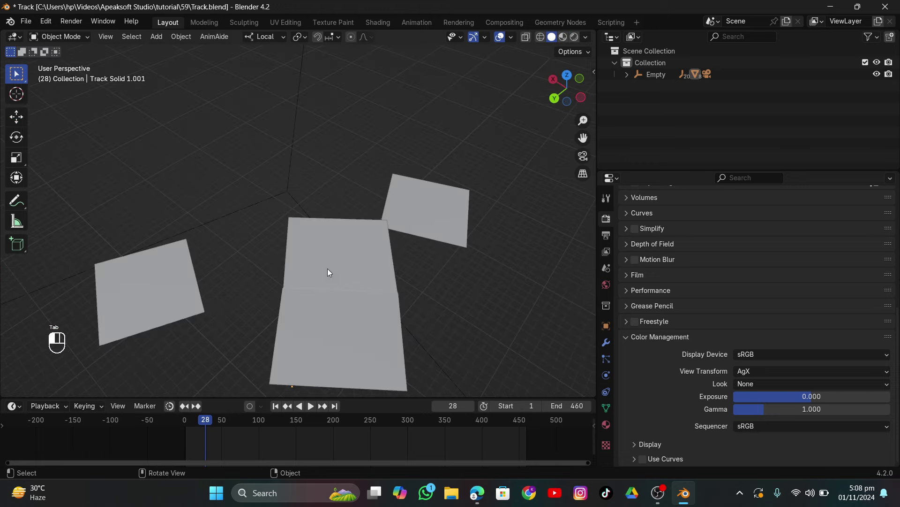
{"action": "left_click", "coordinate": [328, 269]}
{"action": "left_click_drag", "start_coordinate": [234, 269], "coordinate": [406, 258]}
{"action": "key", "text": "Tab"}
{"action": "left_click", "coordinate": [341, 254]}
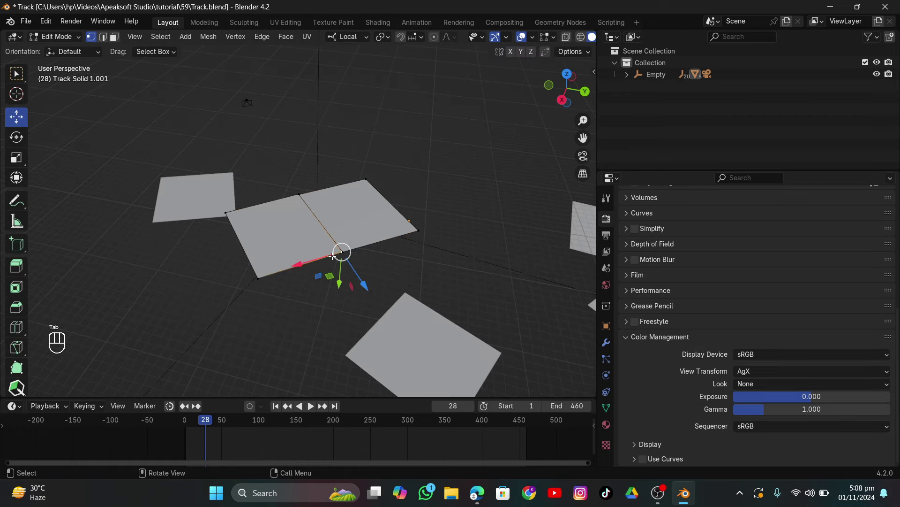
{"action": "left_click", "coordinate": [259, 279], "text": "shift"}
{"action": "key", "text": "Tab"}
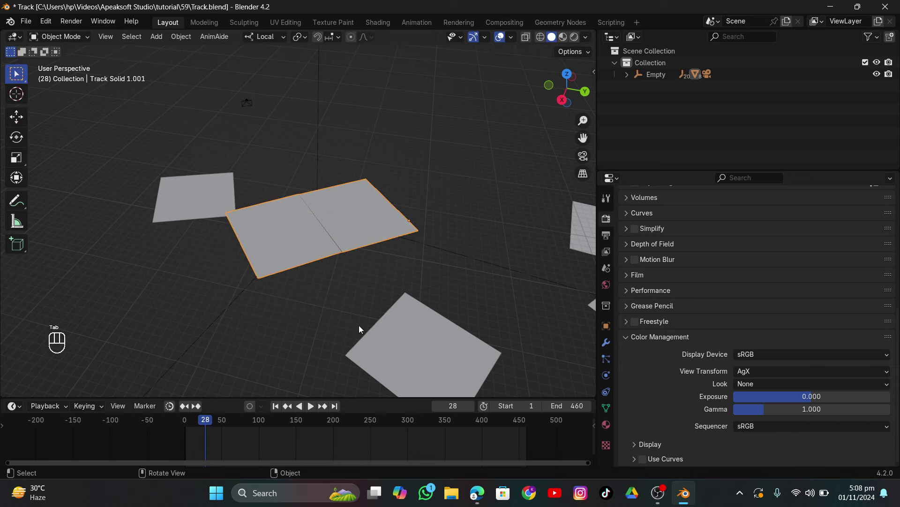
{"action": "left_click", "coordinate": [386, 330], "text": "shift"}
Check the ground planes through the tracked camera while moving through the timeline to frame 178.
{"action": "left_click", "coordinate": [584, 155]}
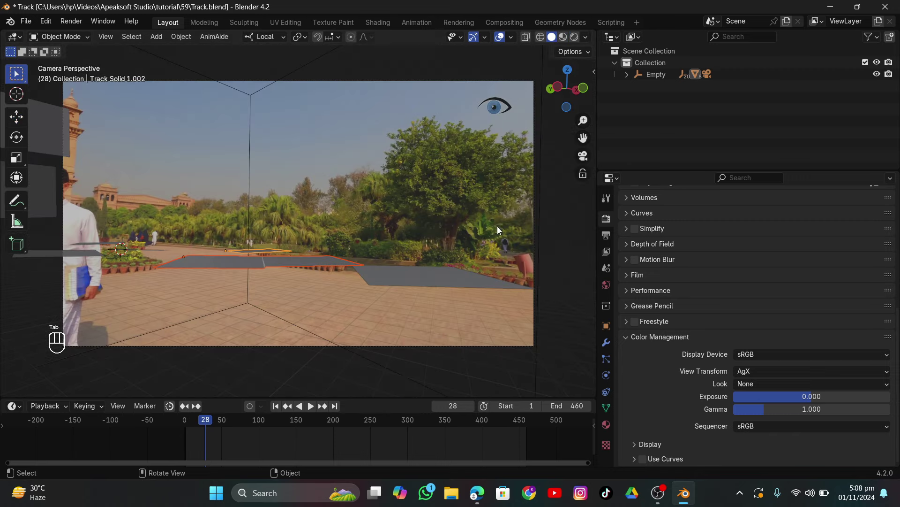
{"action": "left_click", "coordinate": [379, 224]}
{"action": "scroll", "coordinate": [309, 251], "scroll_direction": "up", "scroll_amount": 2}
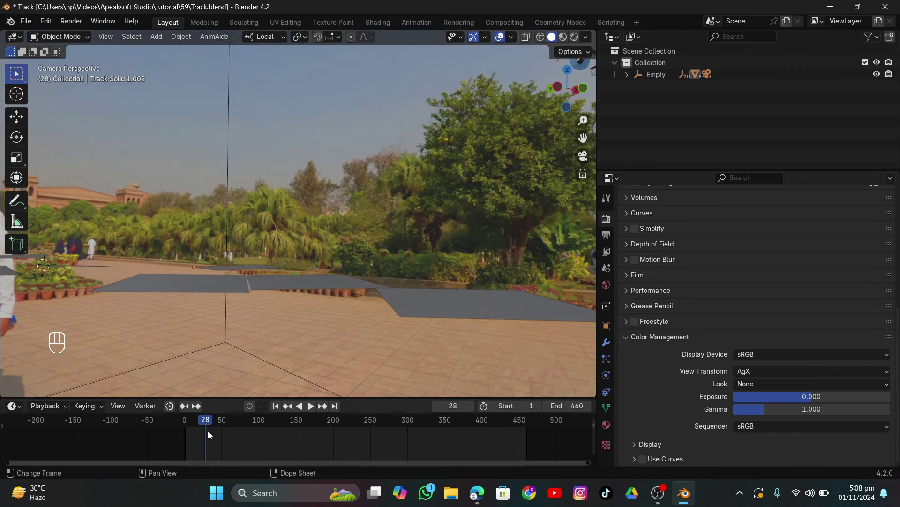
{"action": "key", "text": "space"}
{"action": "left_click_drag", "start_coordinate": [207, 421], "coordinate": [320, 420]}
{"action": "key", "text": "space"}
Edit the joined ground plane and move its two corners beside the flower bed so the edge follows the paving.
{"action": "left_click", "coordinate": [328, 336]}
{"action": "key", "text": "Tab"}
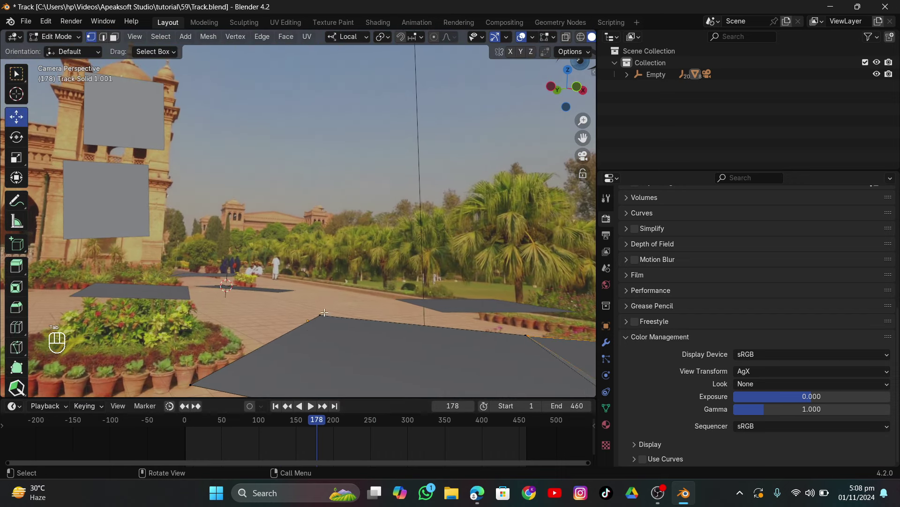
{"action": "left_click", "coordinate": [334, 328]}
{"action": "left_click_drag", "start_coordinate": [351, 318], "coordinate": [310, 315]}
{"action": "left_click", "coordinate": [191, 380]}
{"action": "scroll", "coordinate": [213, 378], "scroll_direction": "down", "scroll_amount": 1}
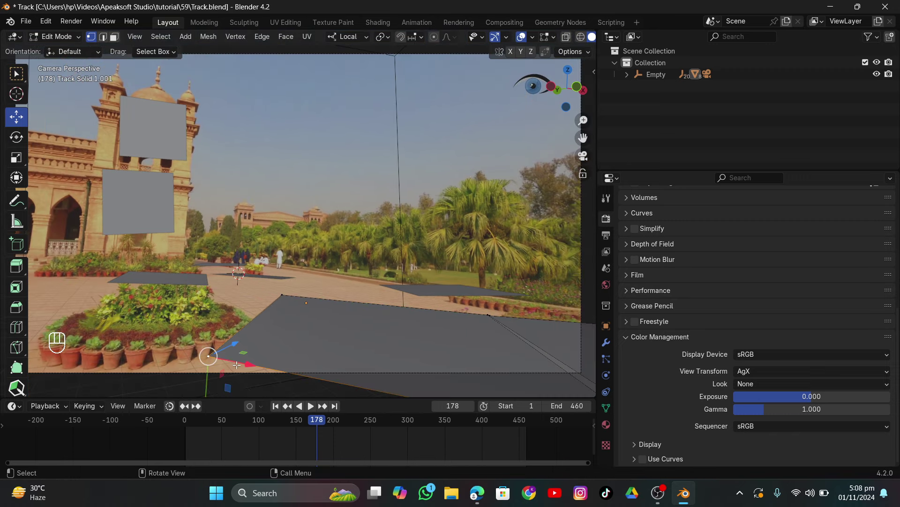
{"action": "left_click_drag", "start_coordinate": [237, 365], "coordinate": [256, 384]}
Fine-tune the far and near corners of the ground plane along the flower bed's edge.
{"action": "left_click", "coordinate": [283, 296]}
{"action": "left_click_drag", "start_coordinate": [307, 299], "coordinate": [308, 315]}
{"action": "left_click", "coordinate": [226, 361]}
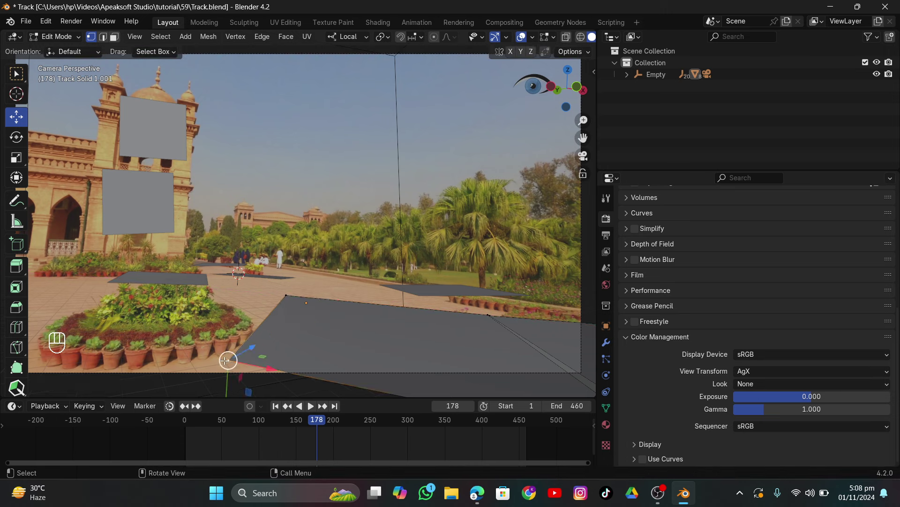
{"action": "left_click_drag", "start_coordinate": [268, 364], "coordinate": [271, 364]}
{"action": "left_click", "coordinate": [300, 292]}
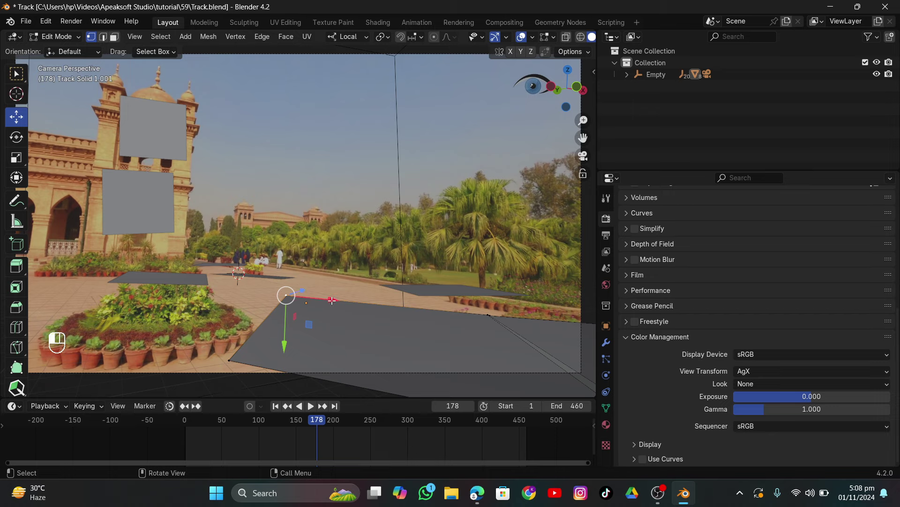
{"action": "left_click_drag", "start_coordinate": [332, 301], "coordinate": [295, 346]}
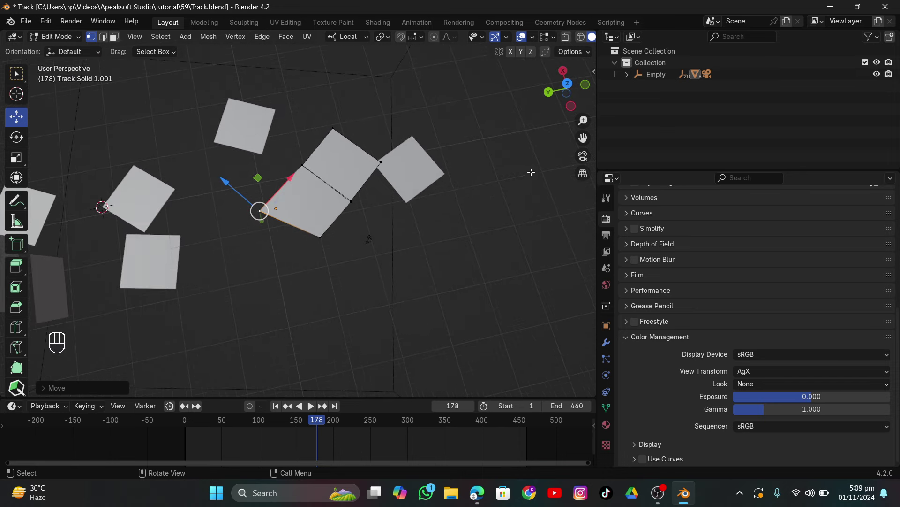
Leave edit mode and join the joined ground plane with the nearby separate plane Track Solid 1.002.
{"action": "left_click_drag", "start_coordinate": [582, 139], "coordinate": [660, 157]}
{"action": "scroll", "coordinate": [352, 258], "scroll_direction": "up", "scroll_amount": 3}
{"action": "key", "text": "Tab"}
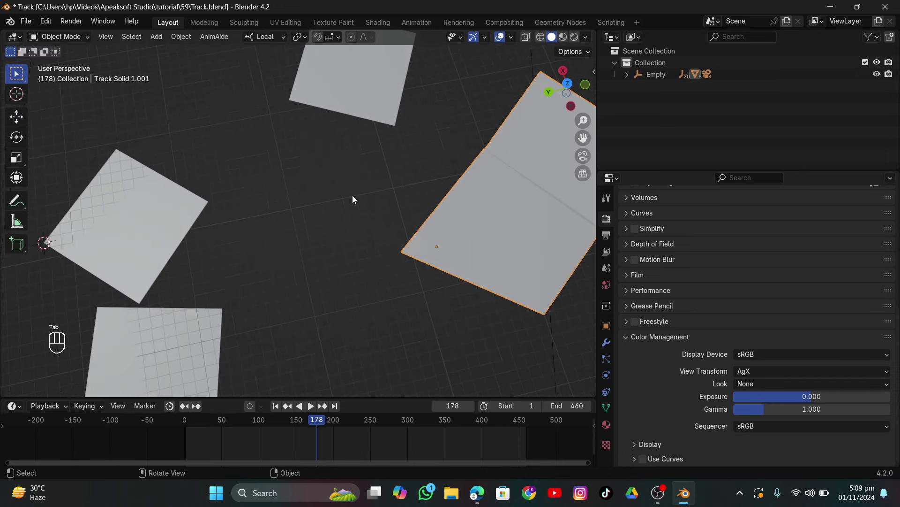
{"action": "left_click", "coordinate": [378, 123], "text": "shift"}
{"action": "key", "text": "ctrl+j"}
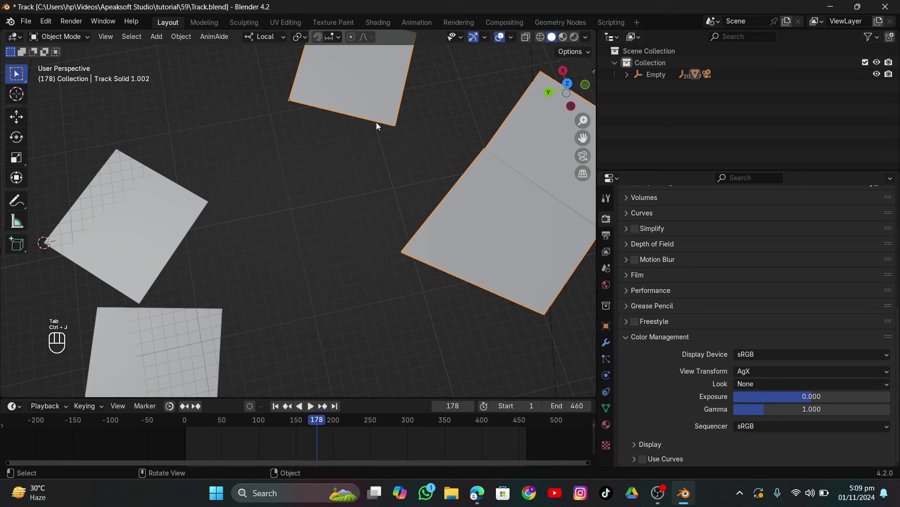
Select the facing corners of the newly joined plane and the larger ground piece, and bridge them with a face.
{"action": "key", "text": "Tab"}
{"action": "scroll", "coordinate": [402, 132], "scroll_direction": "down", "scroll_amount": 5}
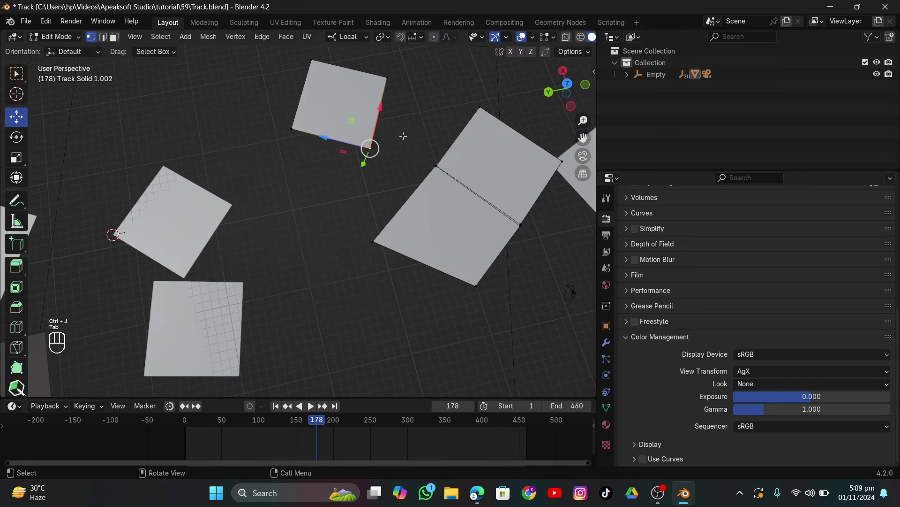
{"action": "left_click", "coordinate": [478, 105], "text": "shift"}
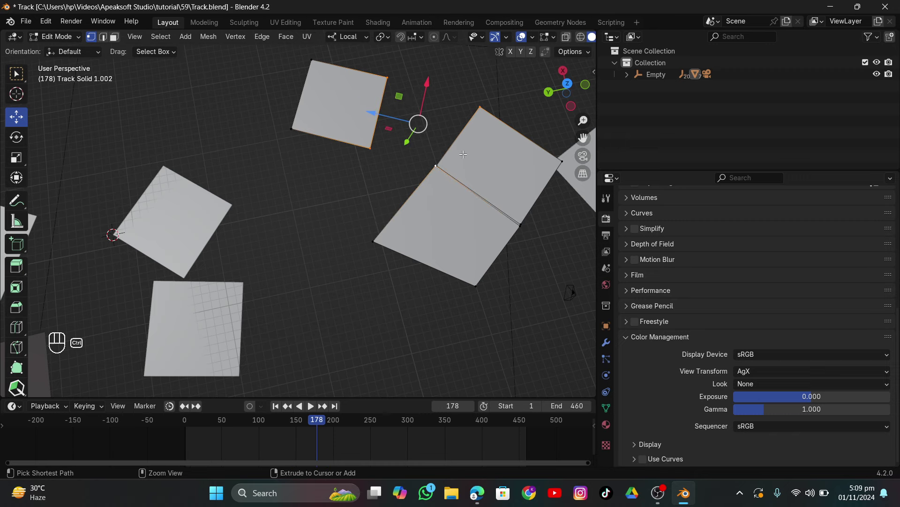
{"action": "key", "text": "ctrl+z"}
{"action": "left_click", "coordinate": [455, 362], "text": "shift"}
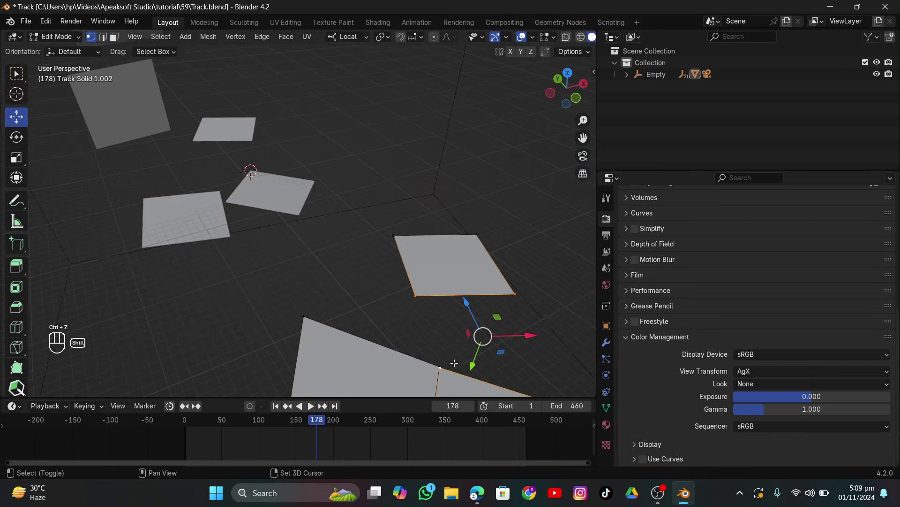
{"action": "key", "text": "f"}
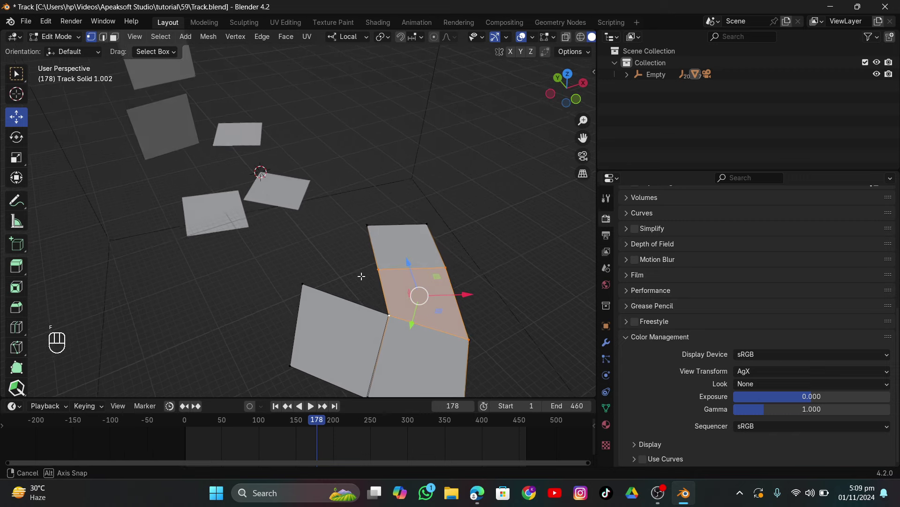
Fill the triangular gaps in the notch between the connected planes and leave edit mode.
{"action": "left_click", "coordinate": [306, 286]}
{"action": "left_click", "coordinate": [370, 309], "text": "shift"}
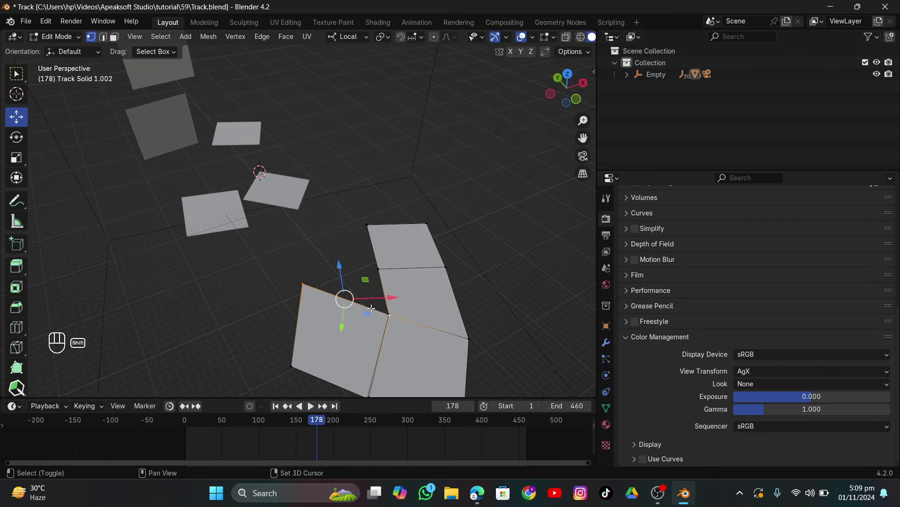
{"action": "key", "text": "f"}
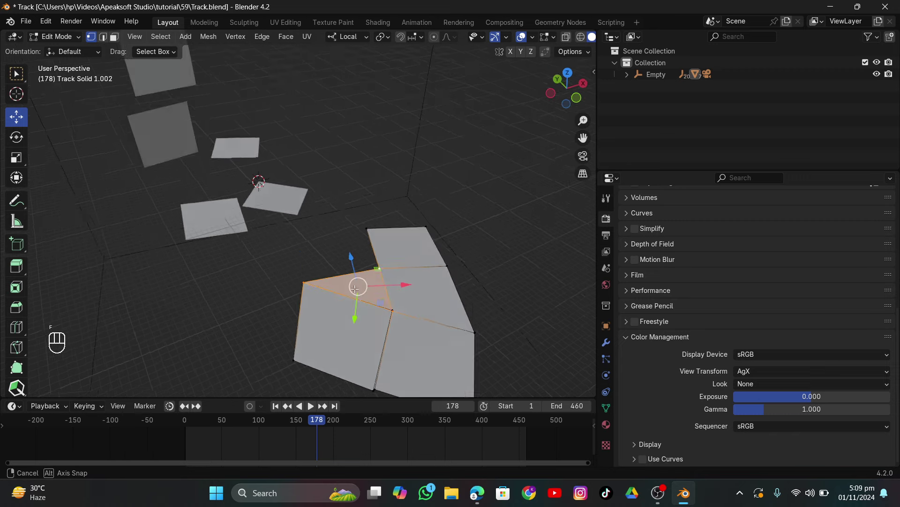
{"action": "left_click_drag", "start_coordinate": [329, 256], "coordinate": [418, 287]}
{"action": "left_click", "coordinate": [412, 334], "text": "shift"}
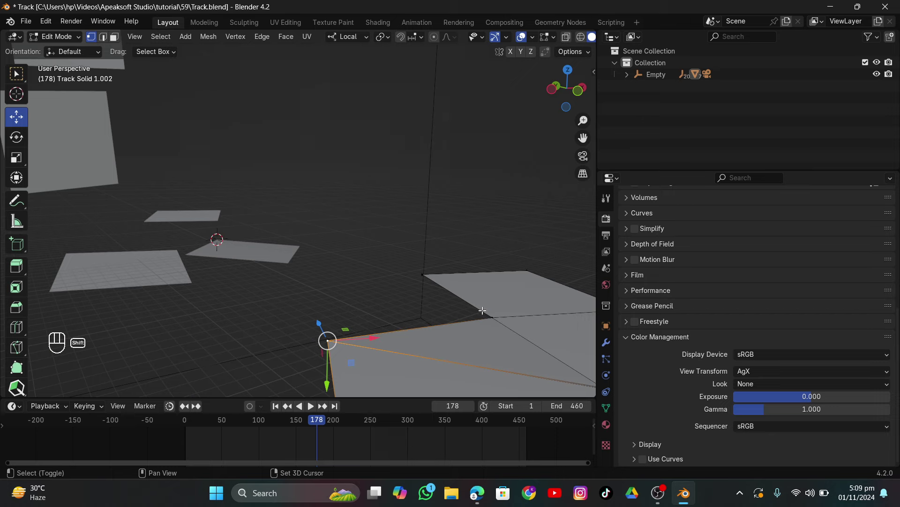
{"action": "left_click", "coordinate": [442, 261], "text": "shift"}
{"action": "key", "text": "f"}
{"action": "left_click_drag", "start_coordinate": [389, 281], "coordinate": [333, 274]}
{"action": "key", "text": "Tab"}
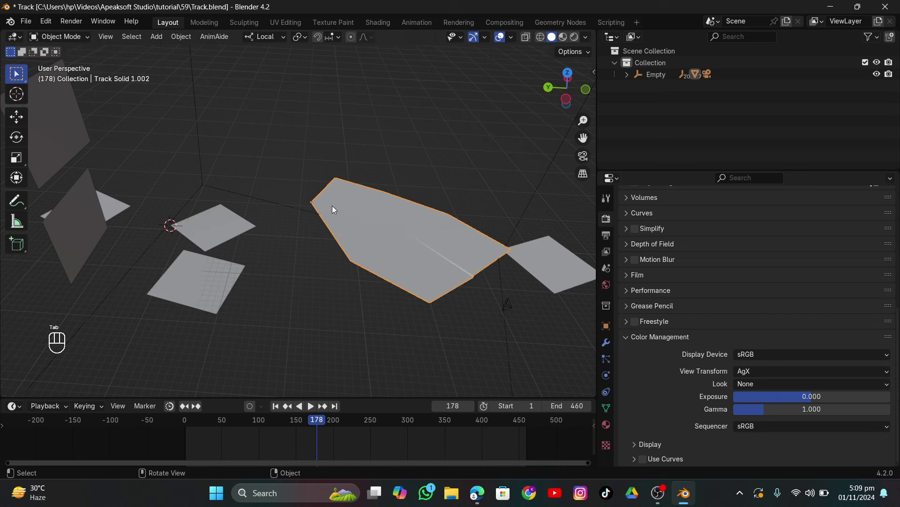
Join the two ground planes beside the 3D cursor with the large ground mesh.
{"action": "left_click", "coordinate": [229, 272], "text": "shift"}
{"action": "left_click", "coordinate": [212, 226], "text": "shift"}
{"action": "key", "text": "ctrl+j"}
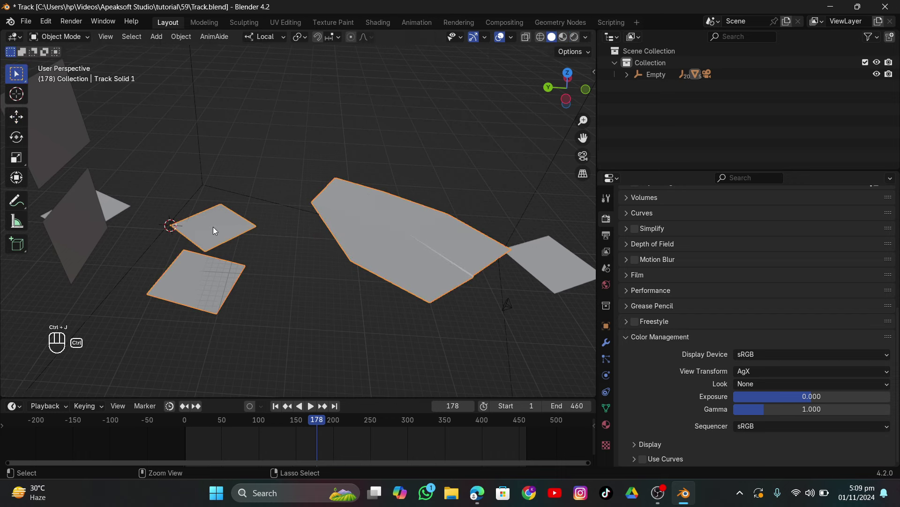
Enter edit mode and pull the near corner of the plane beside the 3D cursor towards the large ground mesh.
{"action": "key", "text": "Tab"}
{"action": "scroll", "coordinate": [162, 280], "scroll_direction": "up", "scroll_amount": 3}
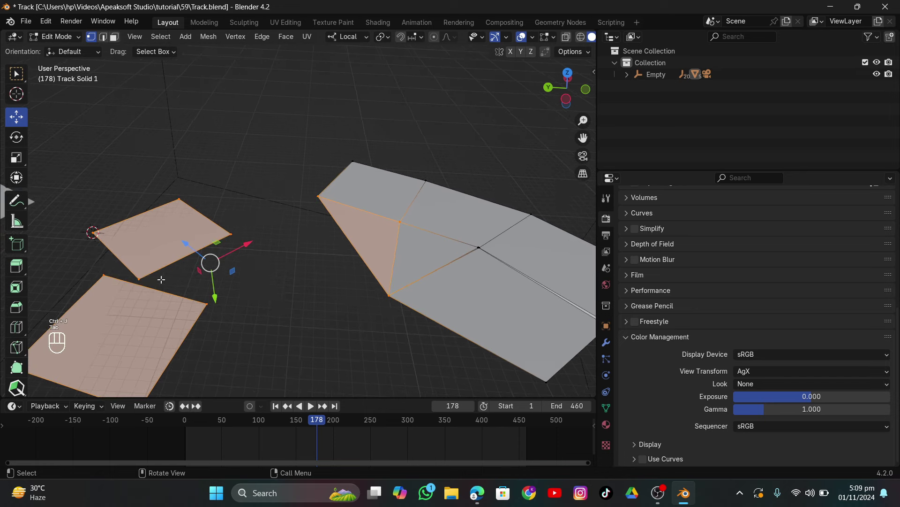
{"action": "left_click", "coordinate": [138, 276]}
{"action": "left_click_drag", "start_coordinate": [130, 271], "coordinate": [235, 266]}
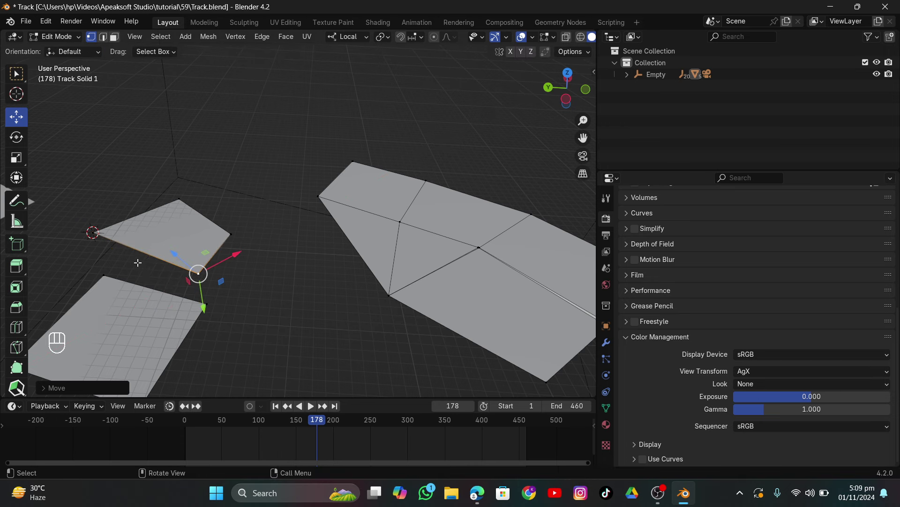
Bridge the facing edges of the two small ground planes with a new face.
{"action": "left_click", "coordinate": [96, 234], "text": "shift"}
{"action": "left_click", "coordinate": [109, 276], "text": "shift"}
{"action": "left_click", "coordinate": [206, 307], "text": "shift"}
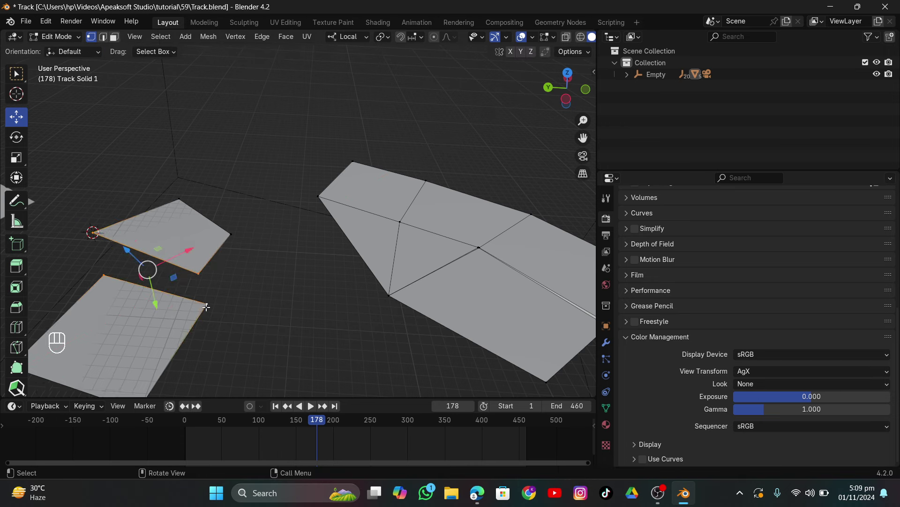
{"action": "key", "text": "f"}
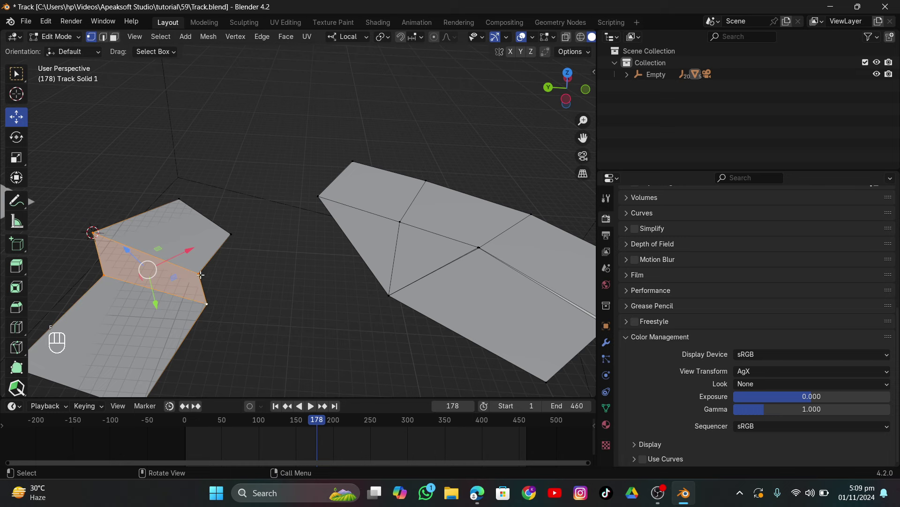
Move the small plane's corner facing the large mesh along its local X axis and along its local Z axis.
{"action": "left_click", "coordinate": [201, 274]}
{"action": "left_click", "coordinate": [230, 234]}
{"action": "key", "text": "g"}
{"action": "key", "text": "x"}
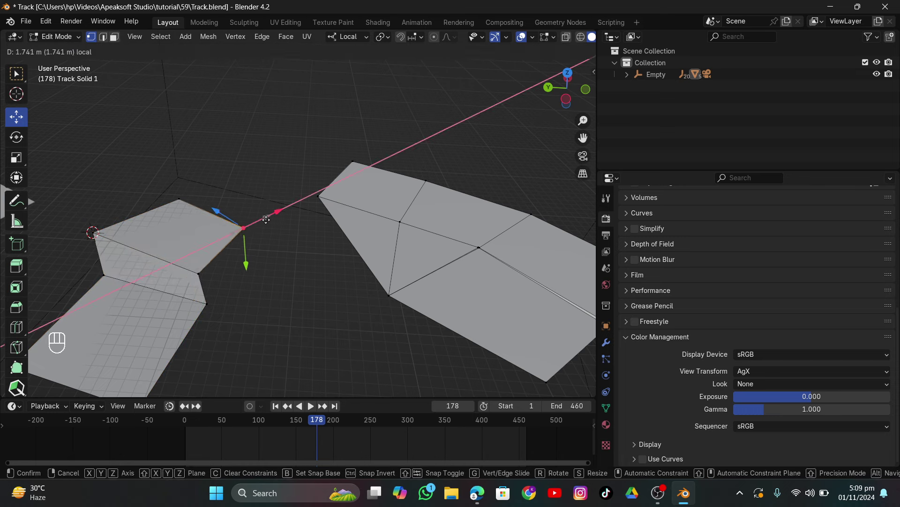
{"action": "left_click", "coordinate": [263, 221]}
{"action": "key", "text": "g"}
{"action": "key", "text": "z"}
{"action": "left_click", "coordinate": [287, 203]}
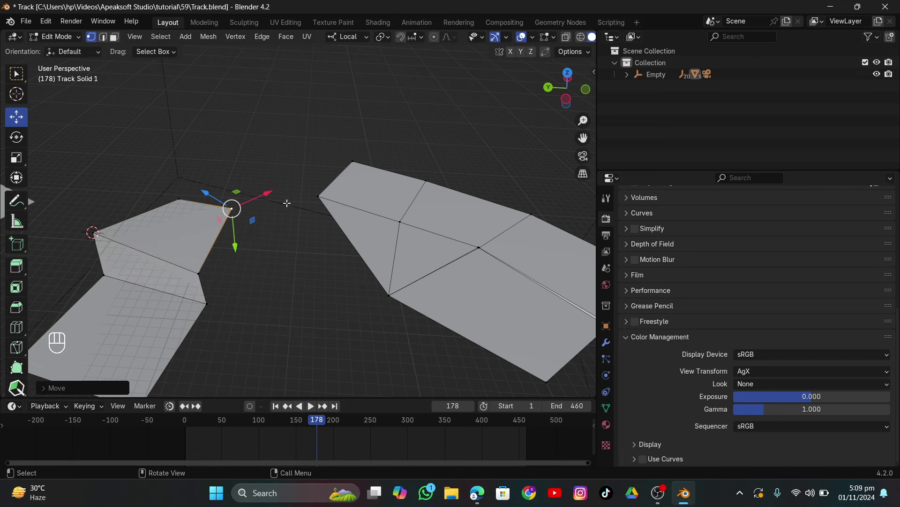
Fill a face between the small plane's side edge and the facing edge of the large ground mesh.
{"action": "left_click", "coordinate": [319, 196], "text": "shift"}
{"action": "left_click", "coordinate": [389, 296], "text": "shift"}
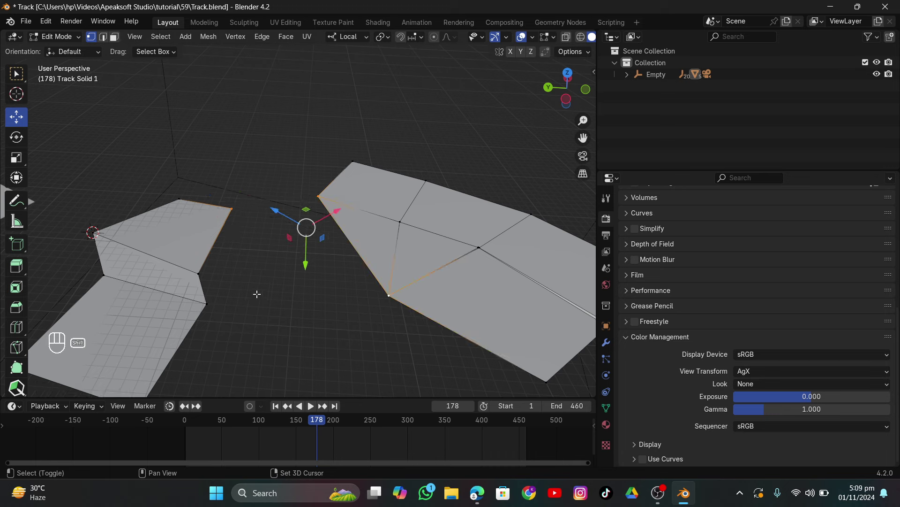
{"action": "left_click", "coordinate": [206, 273], "text": "shift"}
{"action": "key", "text": "f"}
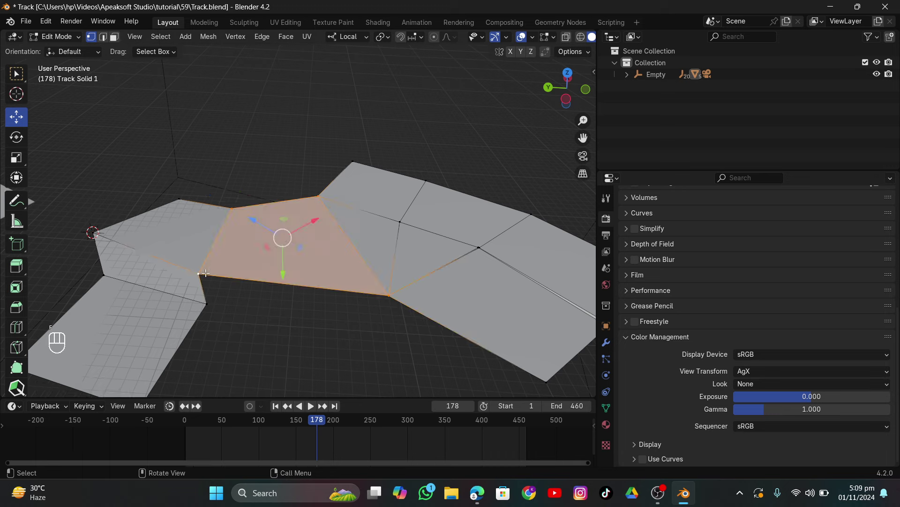
Add a loop cut across the large ground section, slide it towards the gap, and fill the narrow face linking its outer vertex to the lower small plane.
{"action": "key", "text": "ctrl+r"}
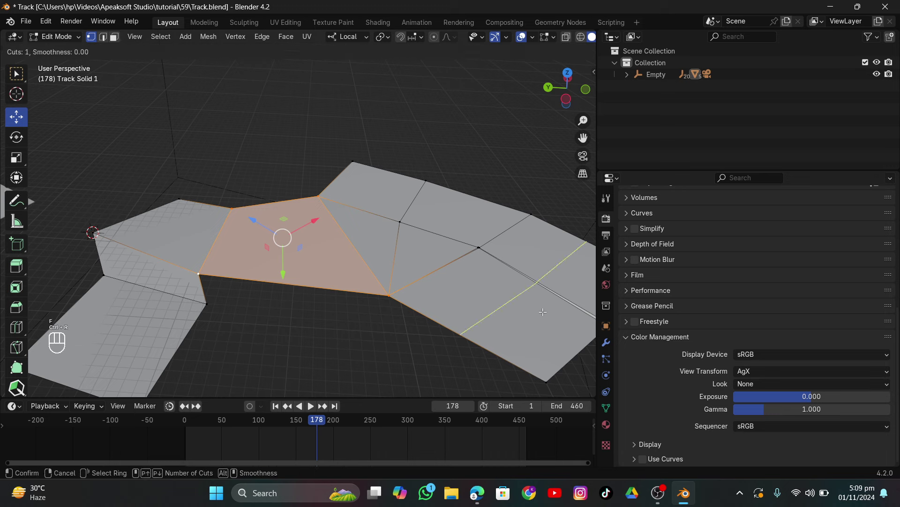
{"action": "left_click", "coordinate": [552, 311]}
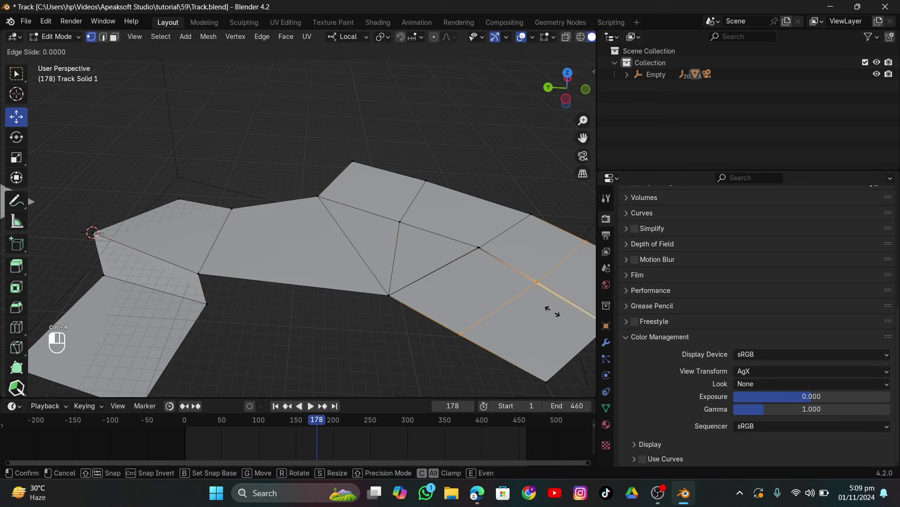
{"action": "left_click", "coordinate": [525, 299]}
{"action": "left_click", "coordinate": [431, 318]}
{"action": "left_click", "coordinate": [389, 296], "text": "shift"}
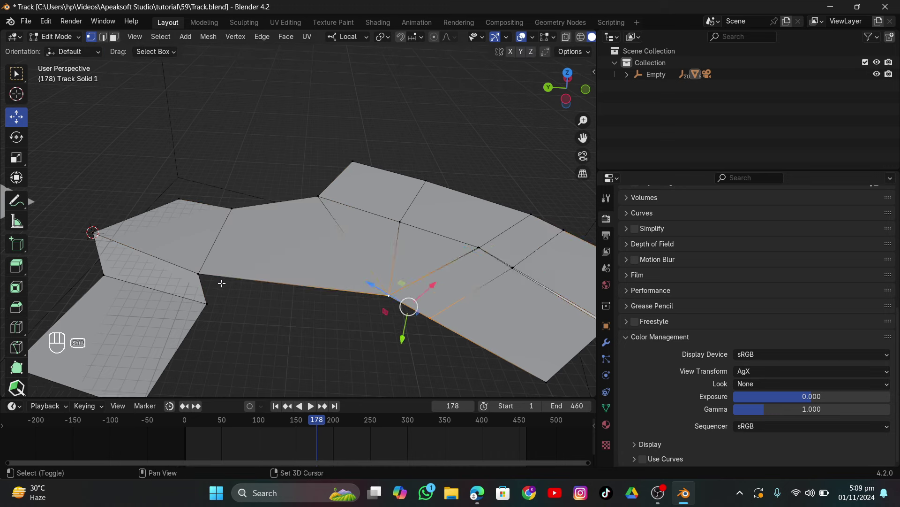
{"action": "left_click", "coordinate": [199, 273], "text": "shift"}
{"action": "left_click", "coordinate": [207, 304], "text": "shift"}
{"action": "key", "text": "f"}
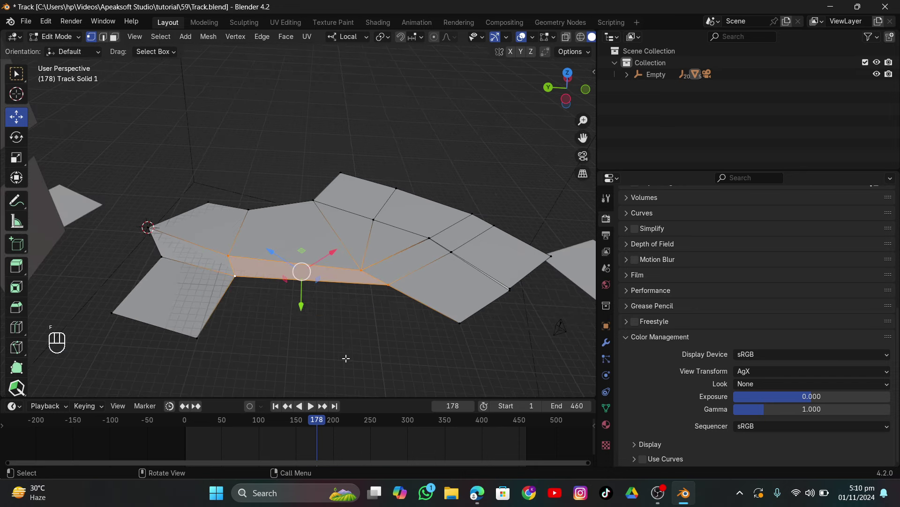
Fill the large open gap between the lower small plane's side edge and the outer edge of the large ground section.
{"action": "left_click", "coordinate": [235, 277]}
{"action": "left_click", "coordinate": [388, 284], "text": "shift"}
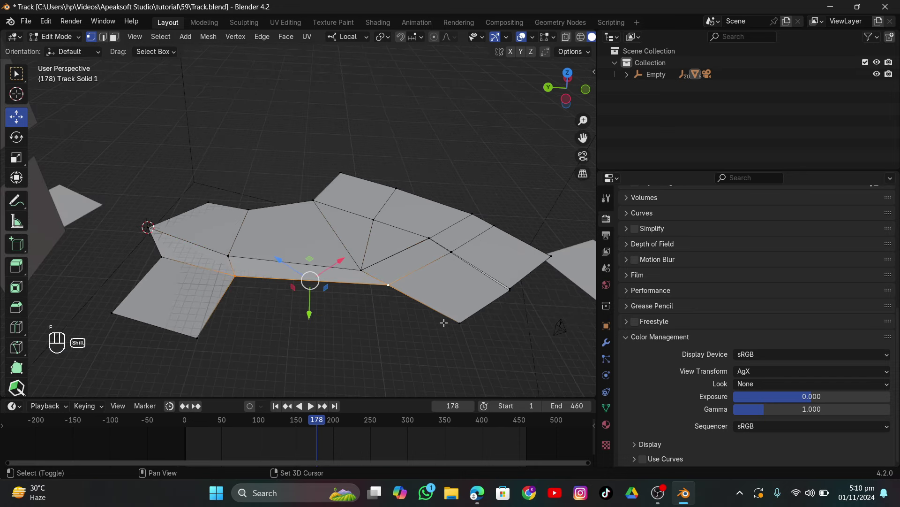
{"action": "left_click", "coordinate": [459, 322], "text": "shift"}
{"action": "left_click", "coordinate": [188, 338], "text": "shift"}
{"action": "key", "text": "f"}
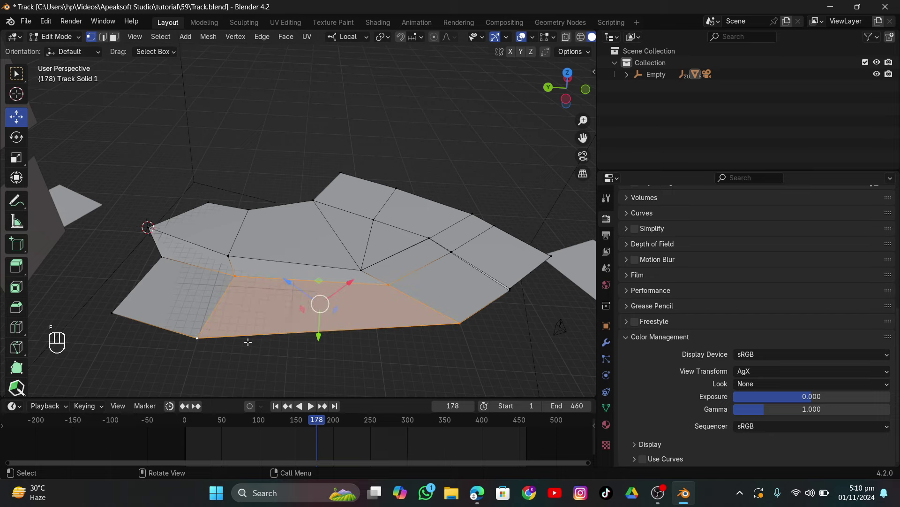
Fill the open notch on the opposite side of the ground mesh with a face through its four boundary vertices.
{"action": "left_click_drag", "start_coordinate": [248, 342], "coordinate": [328, 367]}
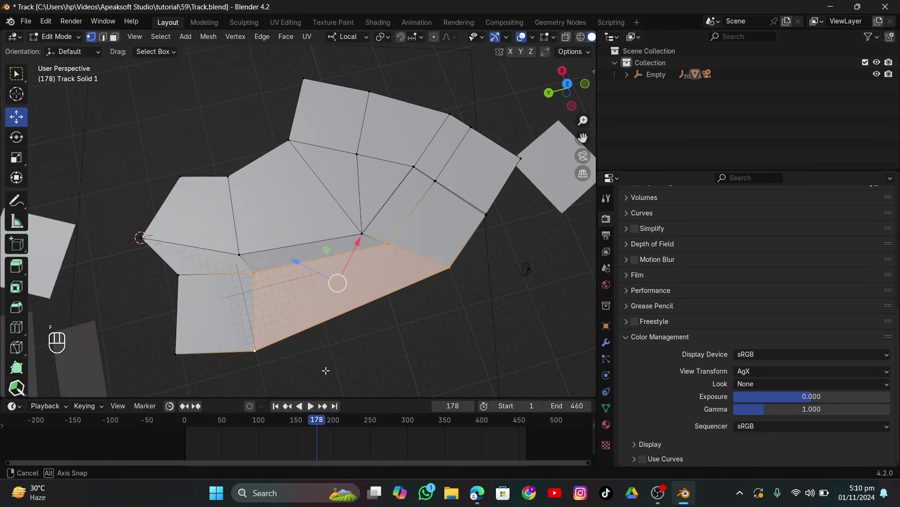
{"action": "left_click", "coordinate": [229, 177]}
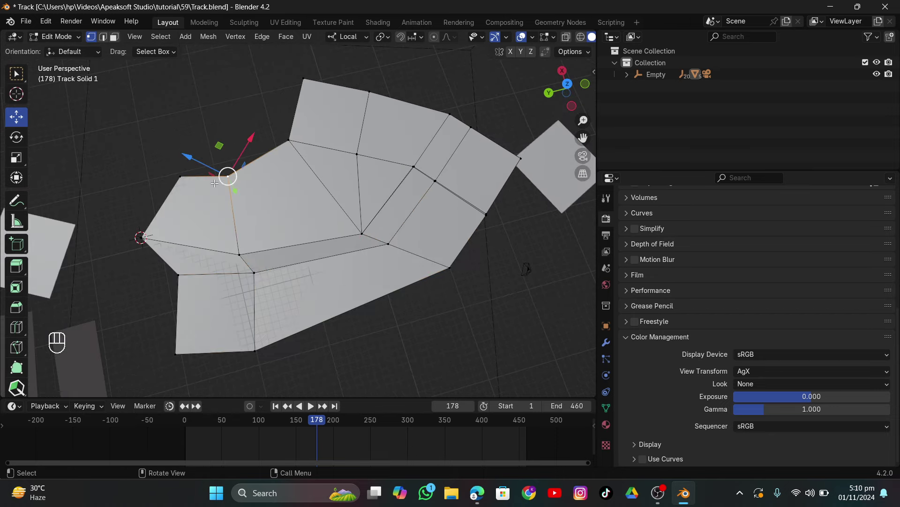
{"action": "left_click", "coordinate": [290, 141], "text": "shift"}
{"action": "left_click", "coordinate": [303, 81], "text": "shift"}
{"action": "left_click", "coordinate": [188, 161], "text": "shift"}
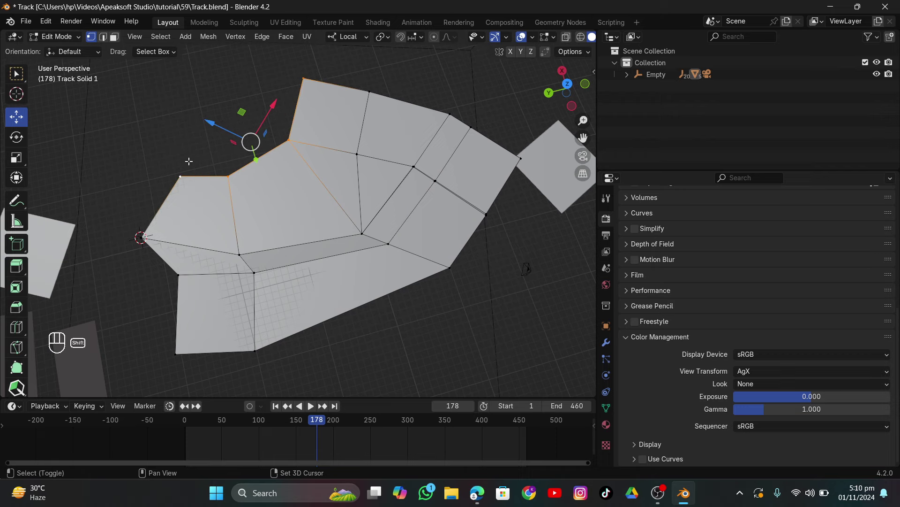
{"action": "key", "text": "f"}
Look through the camera and shift the ground mesh's far corner beside the flowerbed slightly inward.
{"action": "left_click_drag", "start_coordinate": [379, 220], "coordinate": [319, 208]}
{"action": "left_click", "coordinate": [583, 156]}
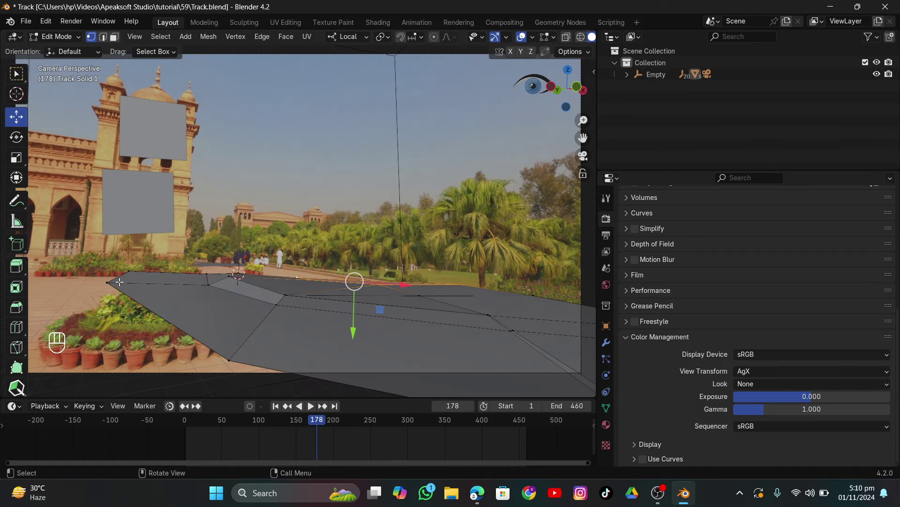
{"action": "left_click", "coordinate": [119, 282]}
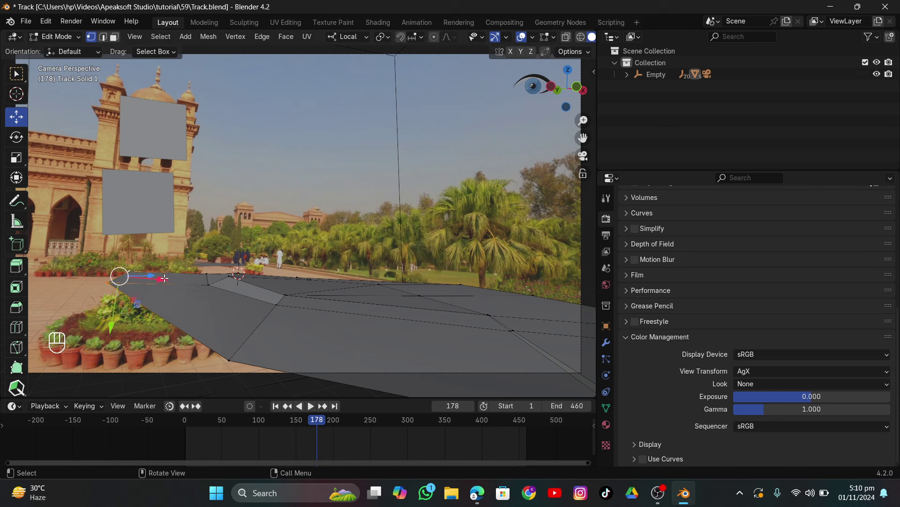
{"action": "left_click_drag", "start_coordinate": [164, 278], "coordinate": [166, 298]}
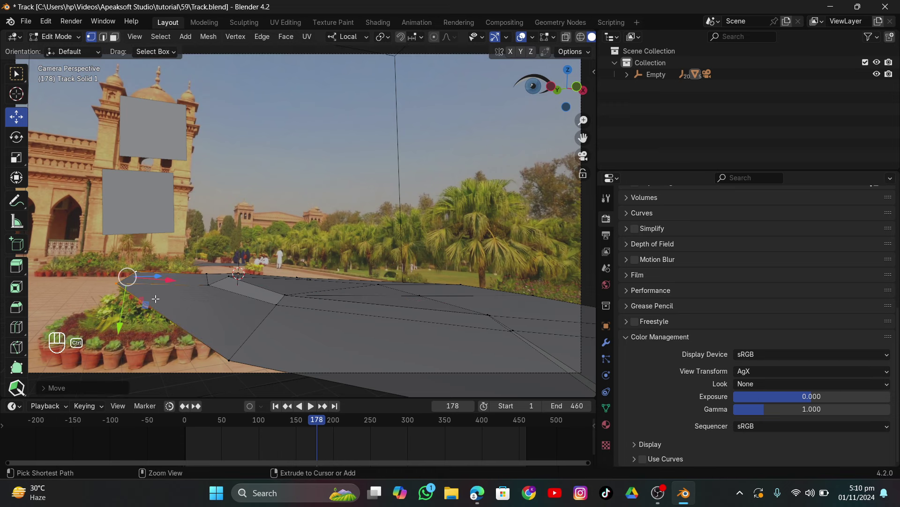
Try adding a loop cut near the flowerpots and pulling its outer vertex inward to clear the flowerbed.
{"action": "key", "text": "ctrl+r"}
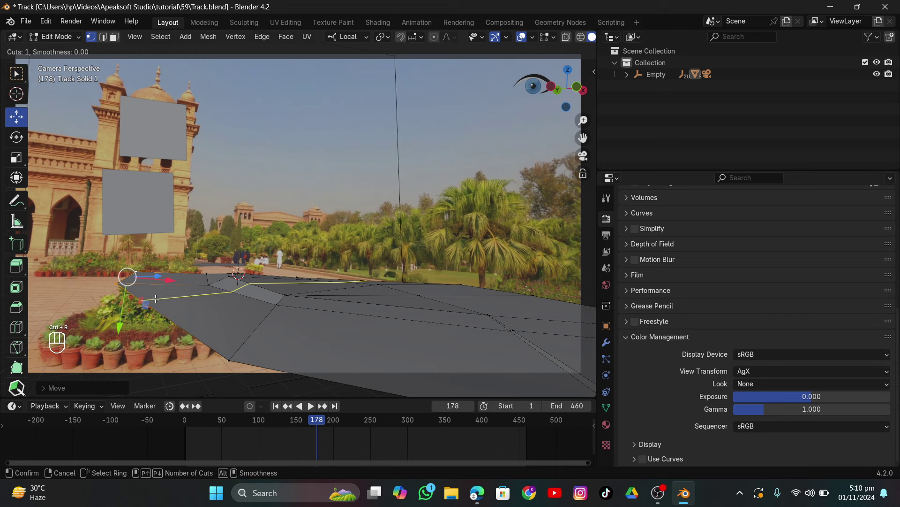
{"action": "left_click", "coordinate": [145, 304]}
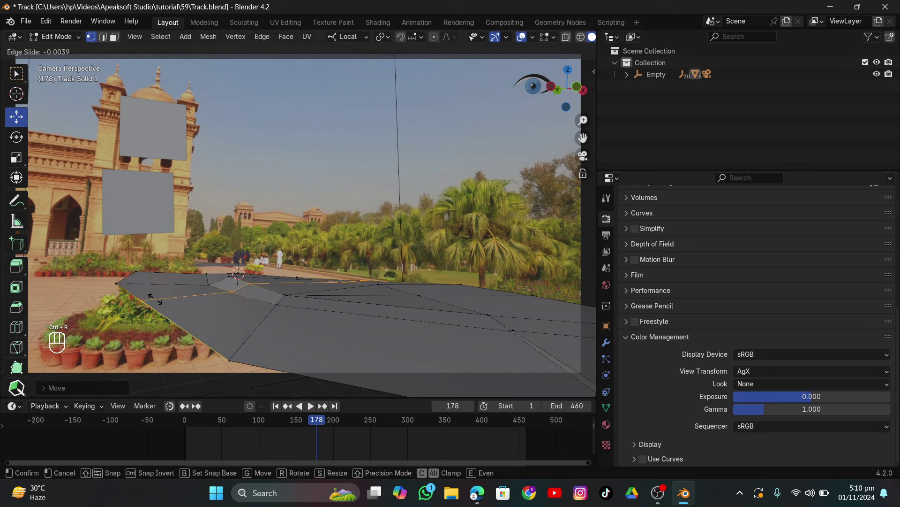
{"action": "left_click", "coordinate": [203, 334]}
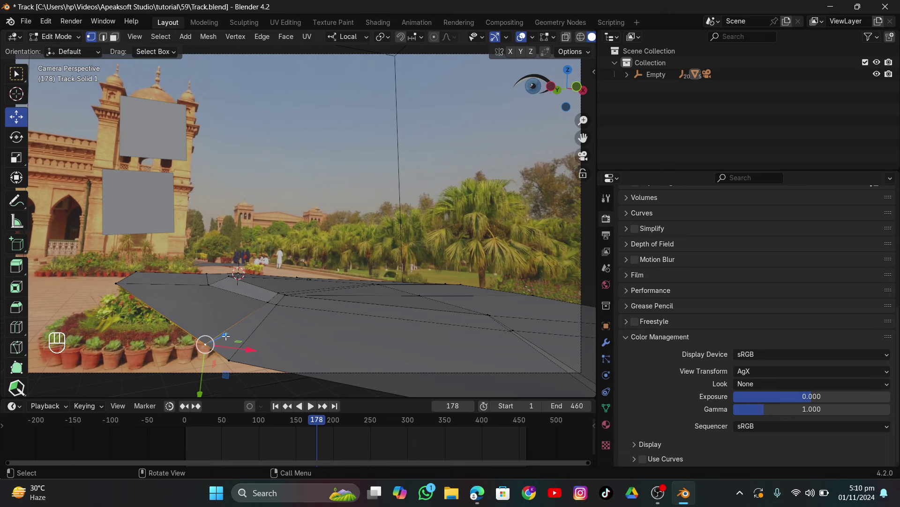
{"action": "left_click_drag", "start_coordinate": [225, 336], "coordinate": [287, 333]}
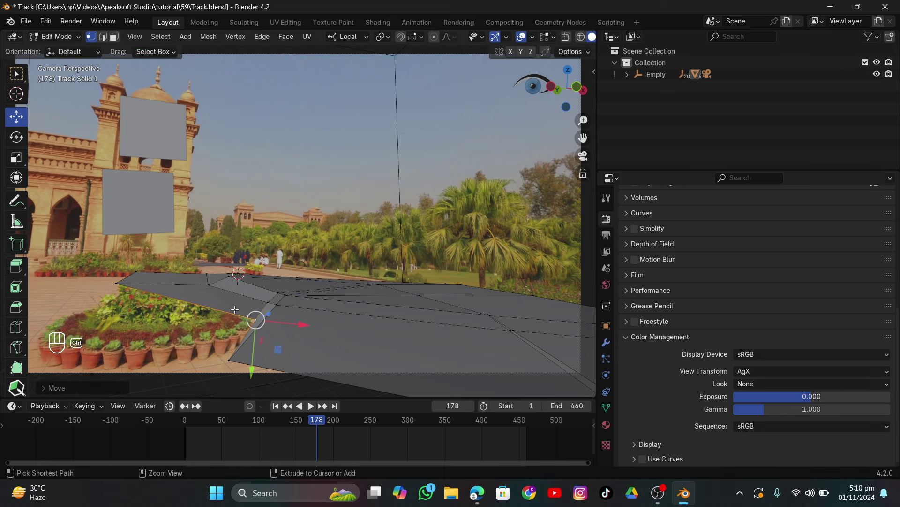
Try a second loop cut behind the flowerbed and adjust its outer vertex to follow the bed's edge.
{"action": "key", "text": "ctrl+r"}
{"action": "left_click", "coordinate": [212, 307]}
{"action": "left_click", "coordinate": [211, 307]}
{"action": "left_click", "coordinate": [183, 300]}
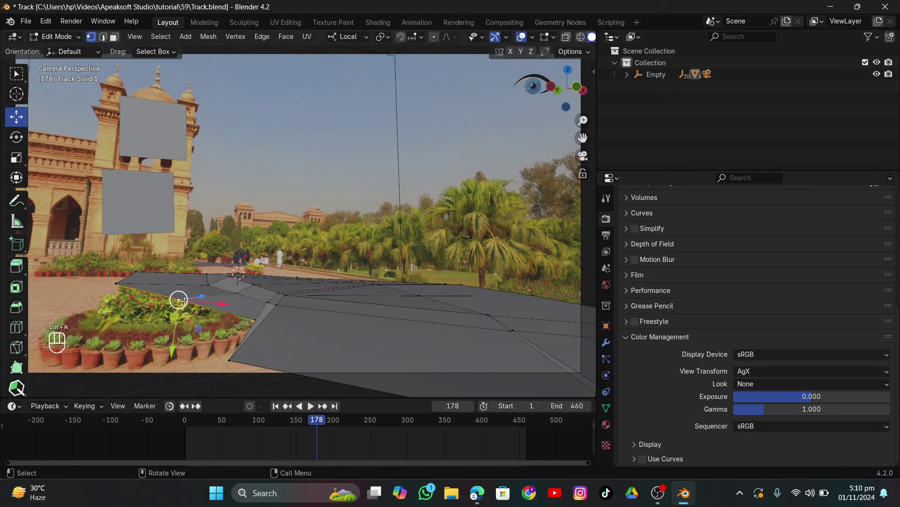
{"action": "mouse_move", "coordinate": [203, 296]}
{"action": "left_mouse_down"}
{"action": "mouse_move", "coordinate": [244, 294]}
{"action": "mouse_move", "coordinate": [194, 303]}
{"action": "left_mouse_up"}
Undo both loop cuts and the vertex adjustments made around the flowerbed.
{"action": "key", "text": "ctrl+z"}
{"action": "key", "text": "ctrl+z"}
{"action": "key", "text": "ctrl+z"}
{"action": "key", "text": "ctrl+z"}
{"action": "key", "text": "ctrl+z"}
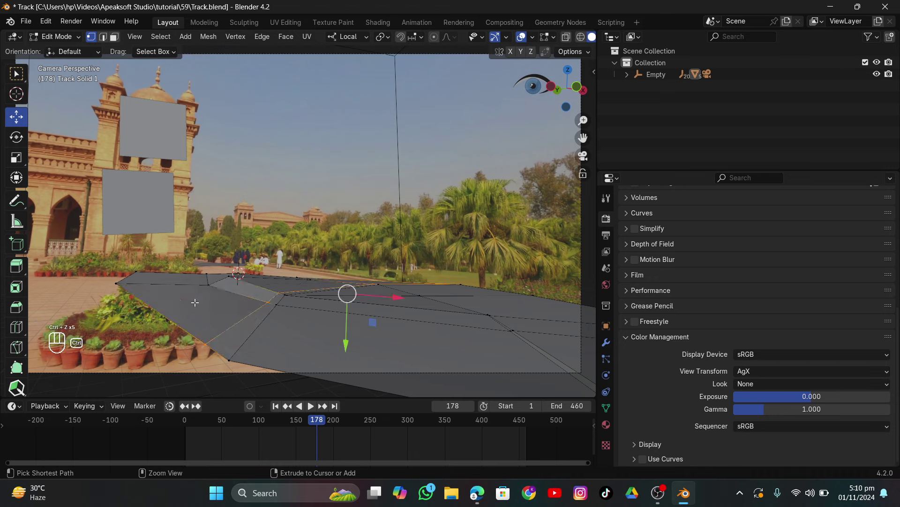
{"action": "key", "text": "ctrl+z"}
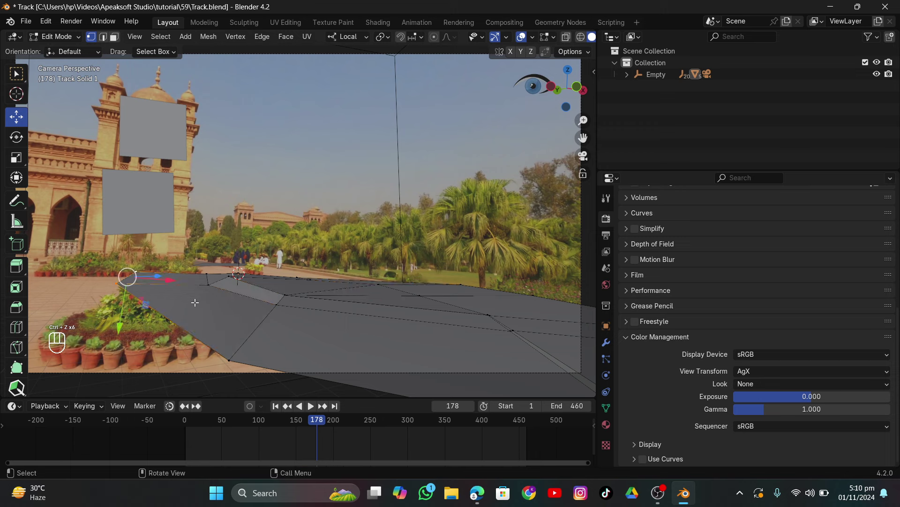
Move the ground mesh's outer corners beside the flowerbed outward beyond the edge of the camera frame.
{"action": "left_click", "coordinate": [230, 362]}
{"action": "left_click_drag", "start_coordinate": [240, 350], "coordinate": [89, 285]}
{"action": "scroll", "coordinate": [245, 341], "scroll_direction": "down", "scroll_amount": 1}
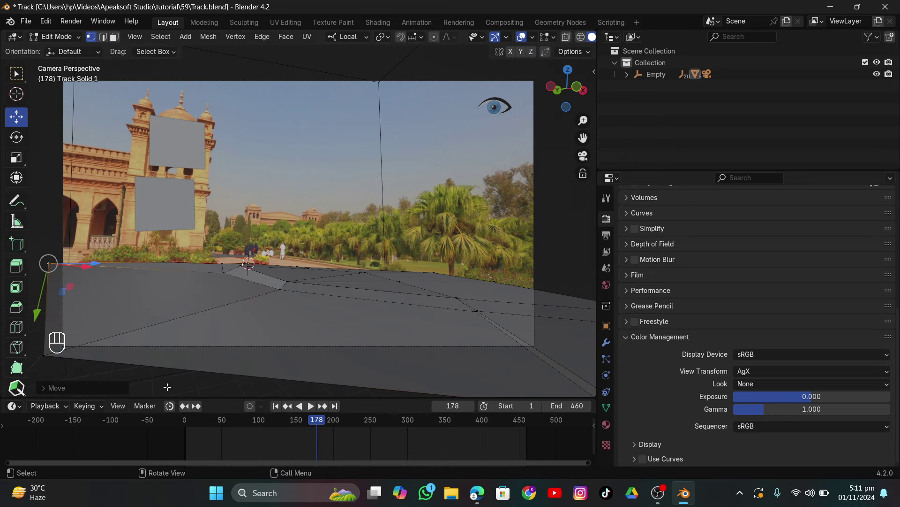
Scrub back to the start of the shot and play it briefly to check the ground coverage.
{"action": "left_click_drag", "start_coordinate": [317, 419], "coordinate": [198, 423]}
{"action": "key", "text": "space"}
{"action": "key", "text": "space"}
Select the three boundary vertices at the mesh end near the separate plane and extrude their edges outward along local Z.
{"action": "left_click_drag", "start_coordinate": [282, 282], "coordinate": [315, 328]}
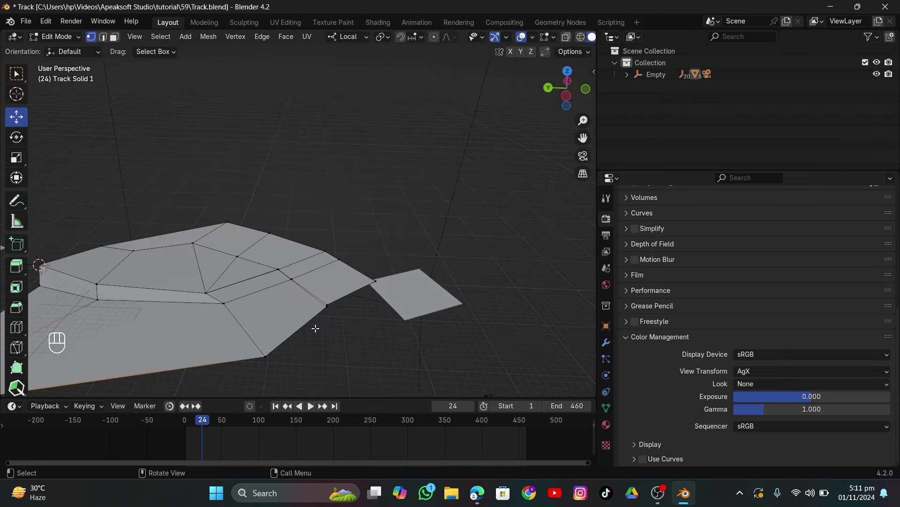
{"action": "left_click", "coordinate": [371, 280]}
{"action": "left_click", "coordinate": [326, 305], "text": "shift"}
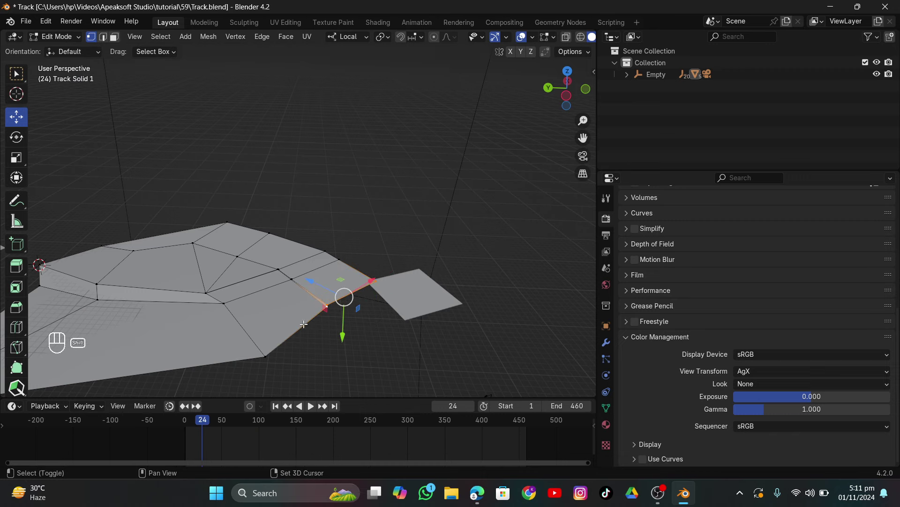
{"action": "left_click", "coordinate": [268, 351], "text": "shift"}
{"action": "scroll", "coordinate": [280, 332], "scroll_direction": "down", "scroll_amount": 2}
{"action": "left_click_drag", "start_coordinate": [280, 332], "coordinate": [318, 345]}
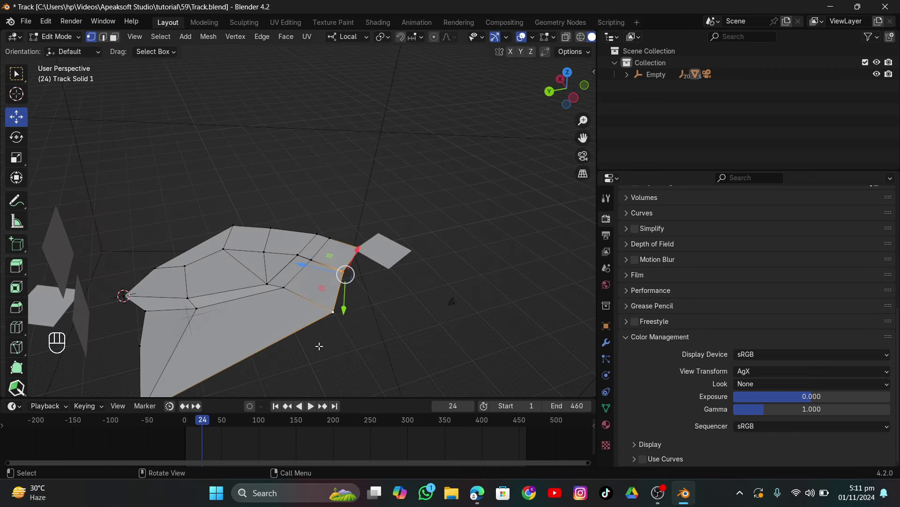
{"action": "key", "text": "g"}
{"action": "key", "text": "z"}
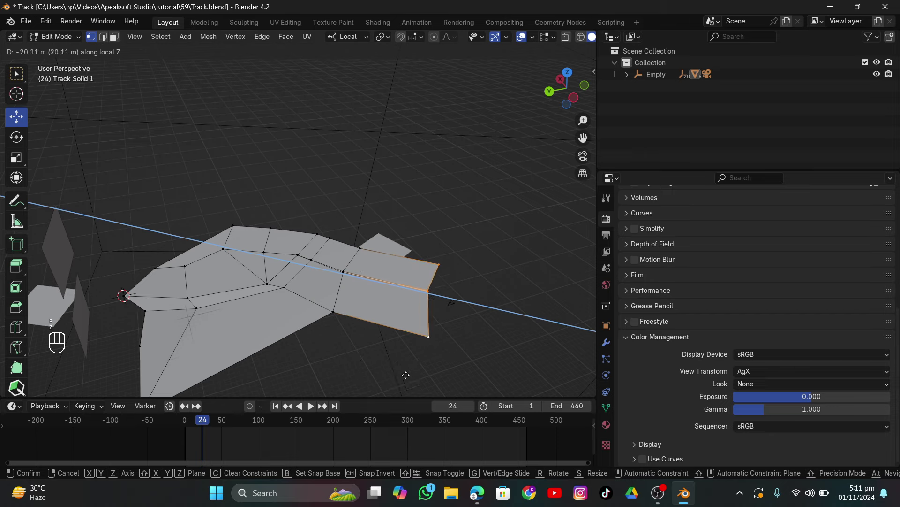
{"action": "left_click", "coordinate": [431, 388]}
Play and scrub the shot through the camera to check how the extended ground mesh covers the footage.
{"action": "left_click", "coordinate": [584, 158]}
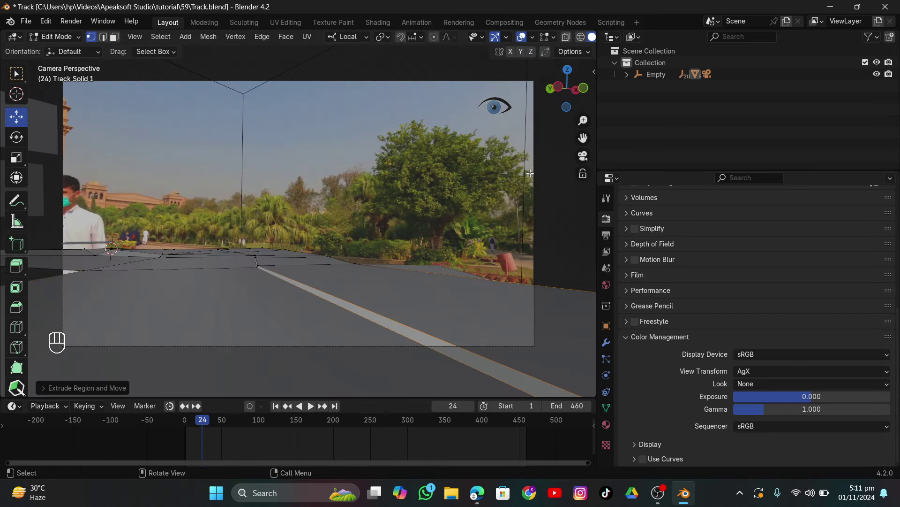
{"action": "scroll", "coordinate": [341, 243], "scroll_direction": "down", "scroll_amount": 1}
{"action": "key", "text": "space"}
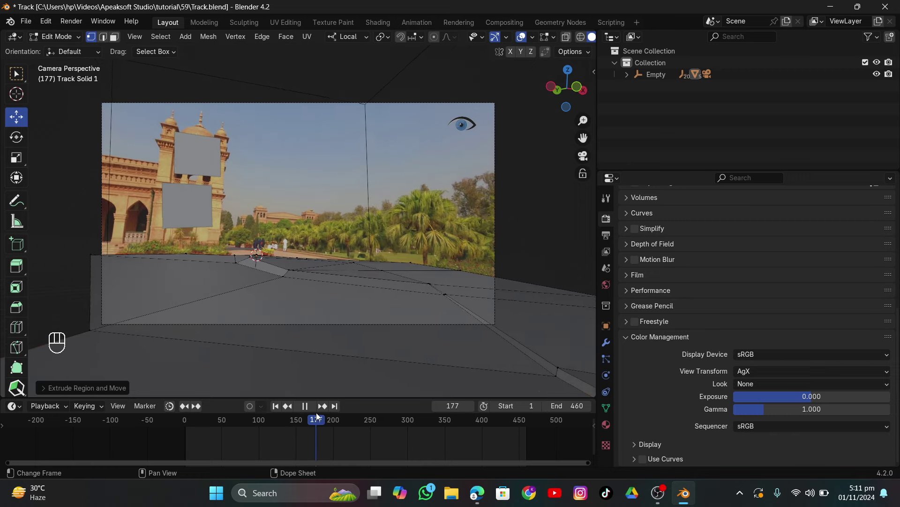
{"action": "left_click_drag", "start_coordinate": [300, 419], "coordinate": [247, 414]}
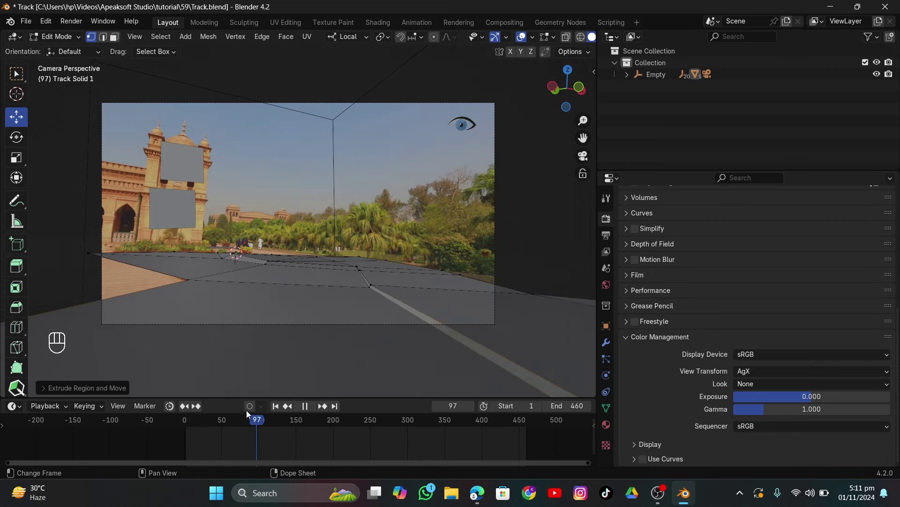
Stop playback and, in the top view, extrude the ground mesh's far outer corner vertex along local X.
{"action": "left_click", "coordinate": [305, 405]}
{"action": "left_click_drag", "start_coordinate": [281, 234], "coordinate": [402, 185]}
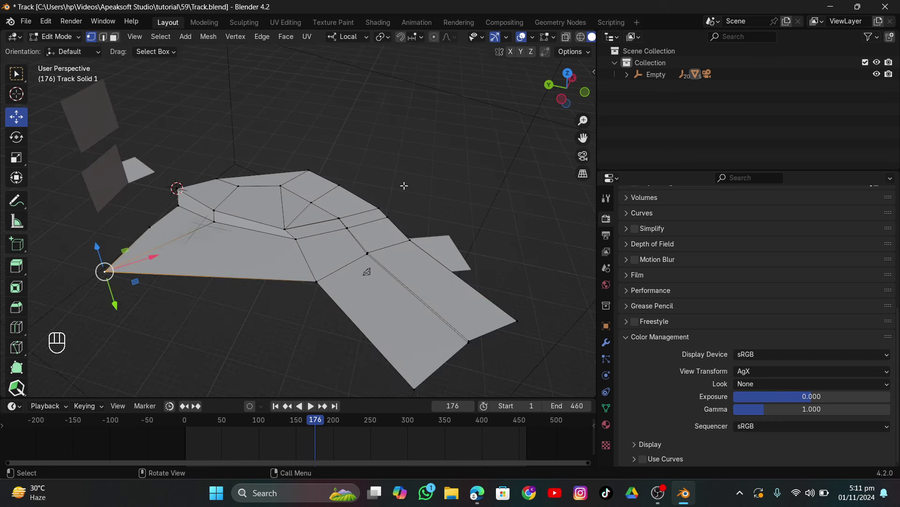
{"action": "left_click", "coordinate": [567, 73]}
{"action": "key", "text": "e"}
{"action": "key", "text": "x"}
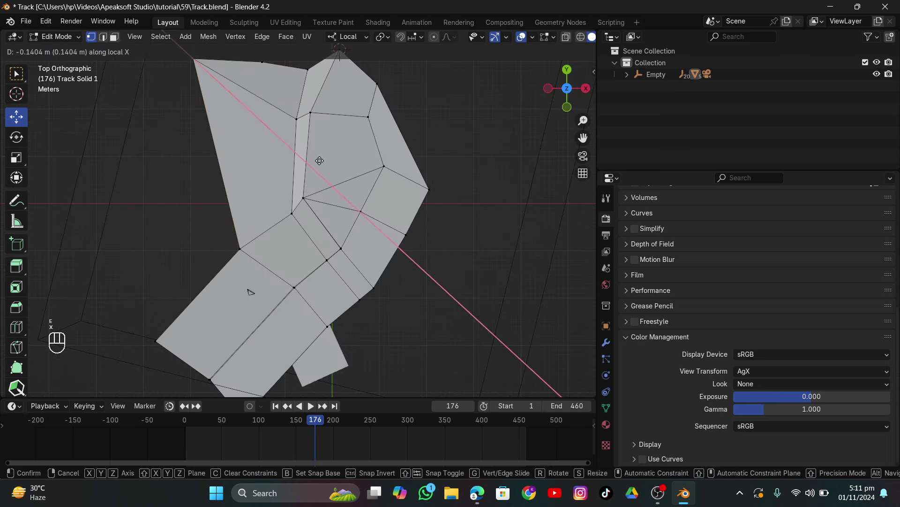
{"action": "left_click", "coordinate": [225, 117]}
{"action": "scroll", "coordinate": [225, 121], "scroll_direction": "down", "scroll_amount": 2}
{"action": "scroll", "coordinate": [212, 99], "scroll_direction": "down", "scroll_amount": 2}
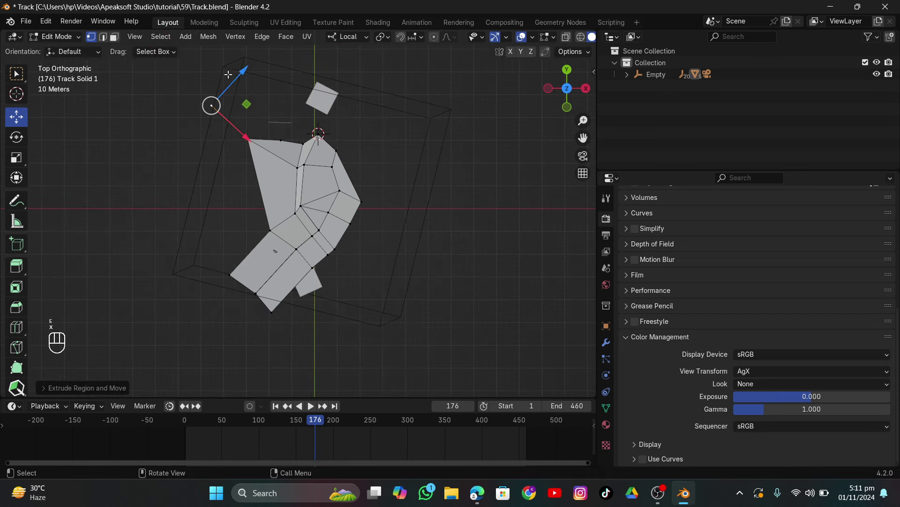
Move the extruded vertex along its Z and X axes until it sits outside the ground mesh's outer corner.
{"action": "key", "text": "g"}
{"action": "key", "text": "z"}
{"action": "left_click", "coordinate": [191, 126]}
{"action": "key", "text": "g"}
{"action": "key", "text": "x"}
{"action": "key", "text": "x"}
{"action": "left_click", "coordinate": [225, 162]}
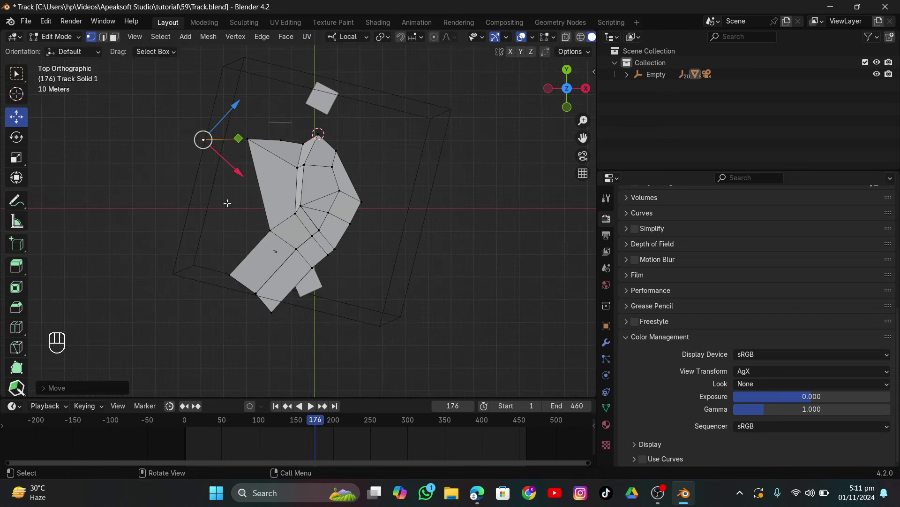
Fill a face between the extruded vertex and the outer corners along that side of the ground mesh.
{"action": "left_click", "coordinate": [228, 261], "text": "shift"}
{"action": "key", "text": "ctrl+z"}
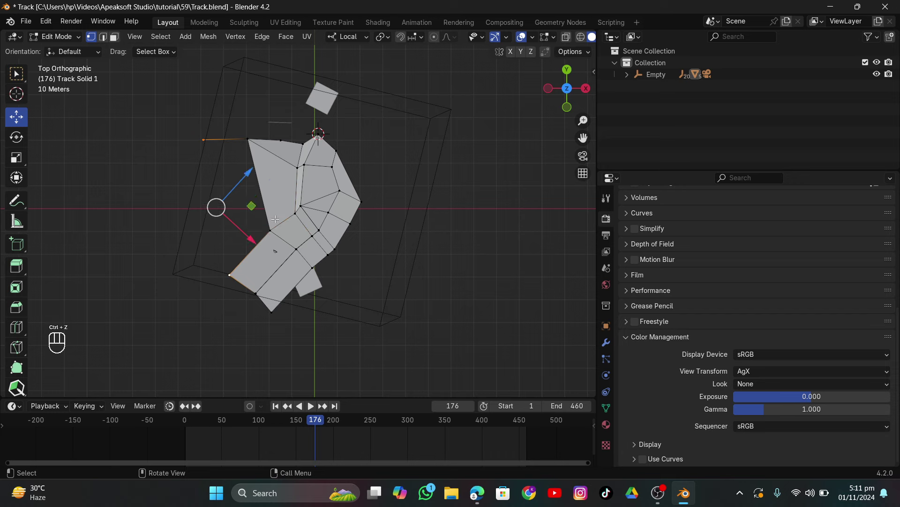
{"action": "key", "text": "f"}
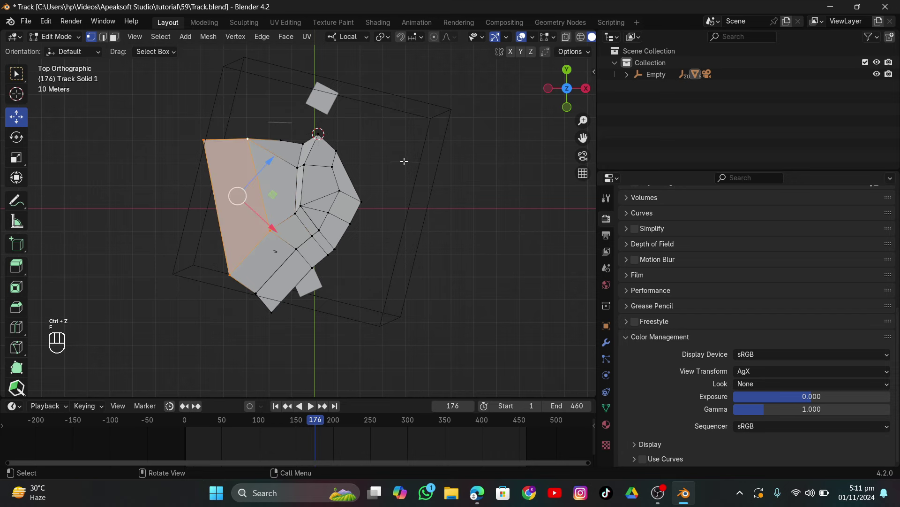
Play and scrub the shot to frame 239 through the camera in wireframe shading to check the ground coverage.
{"action": "key", "text": "Tab"}
{"action": "left_click", "coordinate": [386, 145]}
{"action": "left_click", "coordinate": [583, 155]}
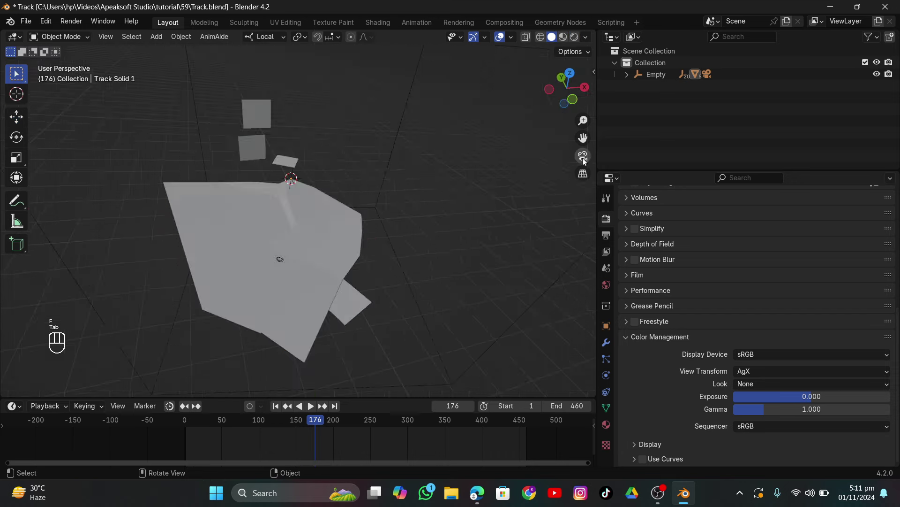
{"action": "left_click", "coordinate": [543, 37]}
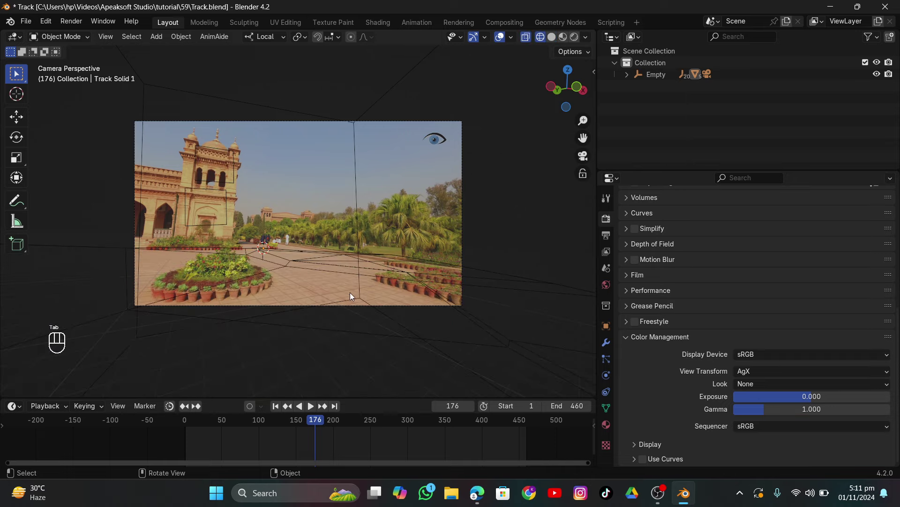
{"action": "left_click", "coordinate": [312, 407]}
{"action": "left_click_drag", "start_coordinate": [308, 421], "coordinate": [362, 407]}
Restore solid shading and join the ground mesh with the separate flat plane beyond its far tip.
{"action": "left_click_drag", "start_coordinate": [334, 230], "coordinate": [368, 262]}
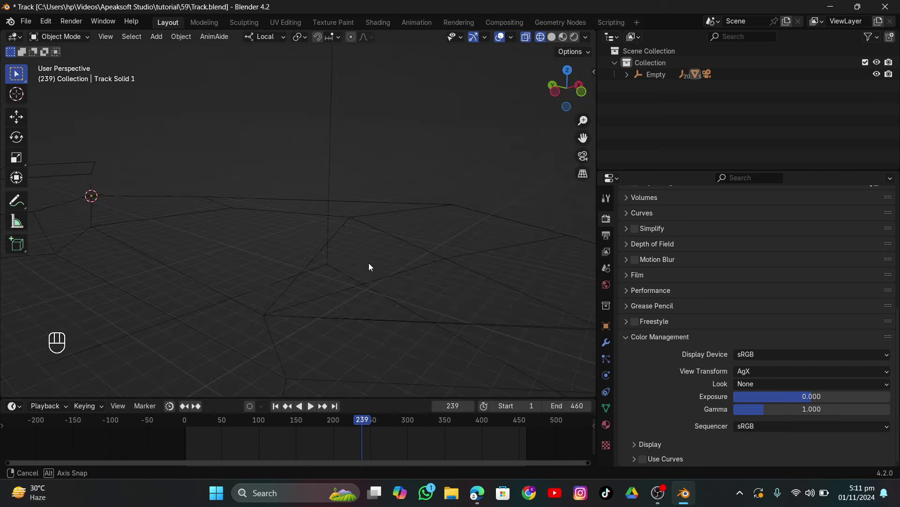
{"action": "left_click", "coordinate": [552, 36]}
{"action": "mouse_move", "coordinate": [404, 125]}
{"action": "left_mouse_down"}
{"action": "mouse_move", "coordinate": [227, 233]}
{"action": "mouse_move", "coordinate": [237, 145]}
{"action": "mouse_move", "coordinate": [379, 215]}
{"action": "mouse_move", "coordinate": [451, 192]}
{"action": "mouse_move", "coordinate": [484, 141]}
{"action": "left_mouse_up"}
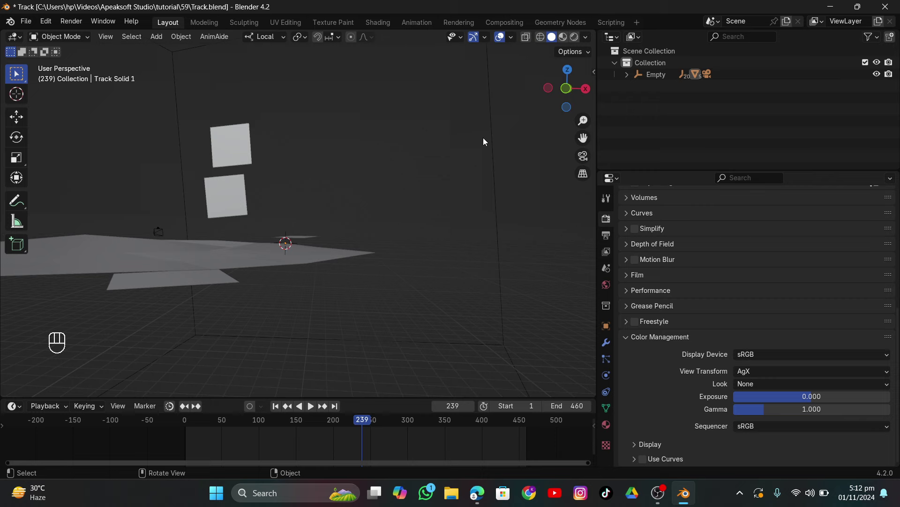
{"action": "left_click", "coordinate": [224, 287]}
{"action": "left_click_drag", "start_coordinate": [241, 266], "coordinate": [321, 249]}
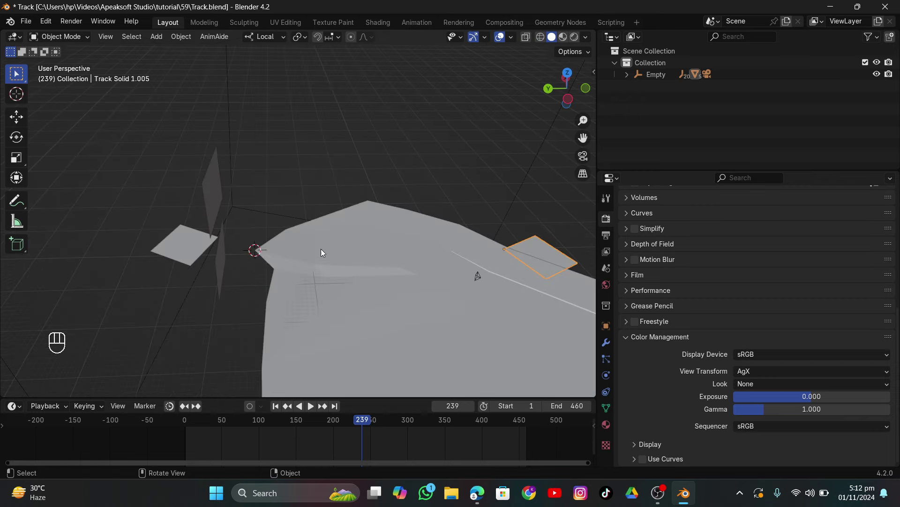
{"action": "left_click", "coordinate": [322, 252]}
{"action": "left_click_drag", "start_coordinate": [263, 219], "coordinate": [209, 253]}
{"action": "key", "text": "Tab"}
{"action": "key", "text": "Tab"}
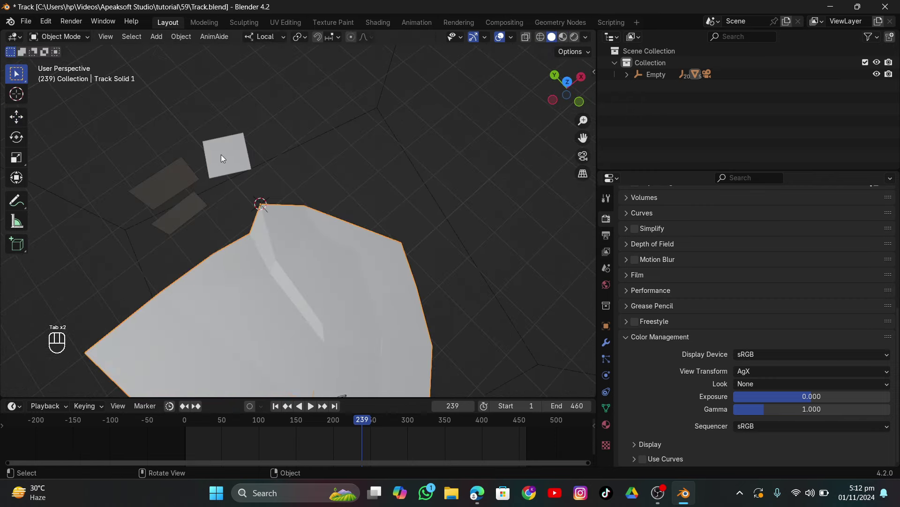
{"action": "left_click", "coordinate": [227, 154], "text": "shift"}
{"action": "key", "text": "ctrl+j"}
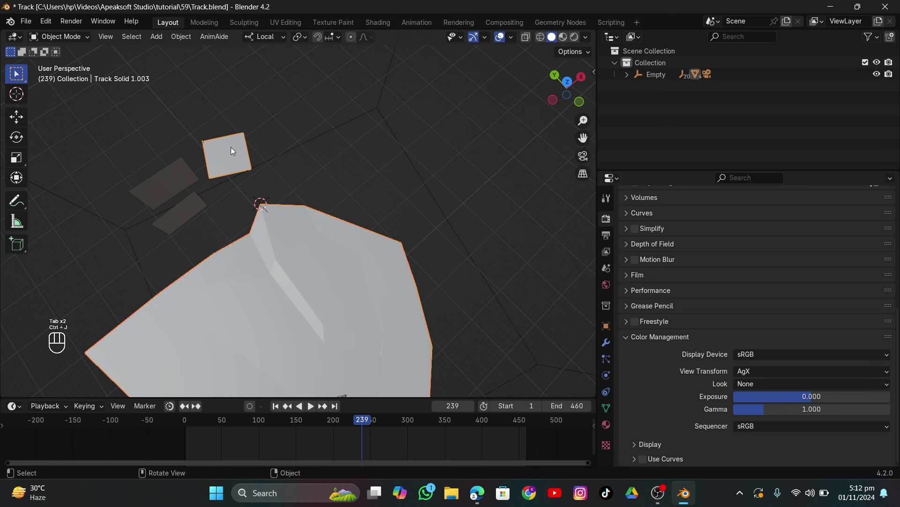
Fill the gap between the newly joined plane and the far tip of the ground mesh with a face.
{"action": "key", "text": "Tab"}
{"action": "left_click", "coordinate": [253, 168]}
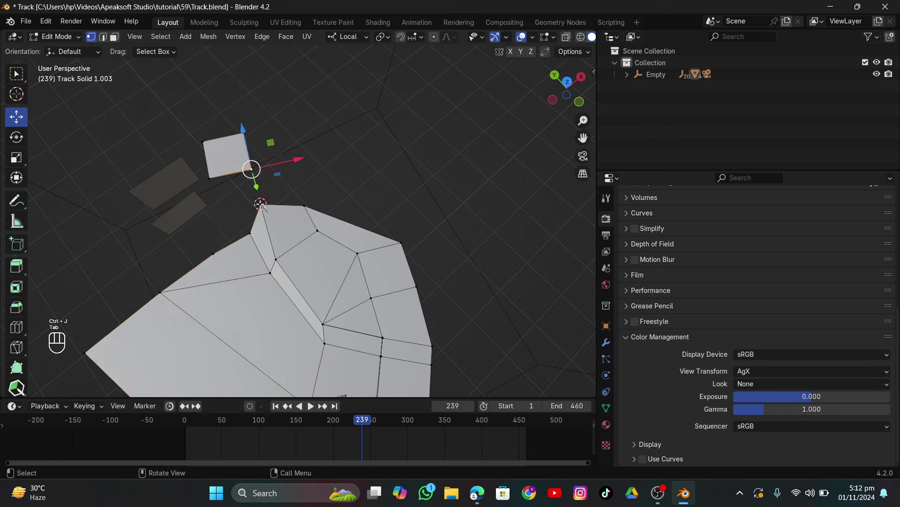
{"action": "left_click", "coordinate": [260, 204], "text": "shift"}
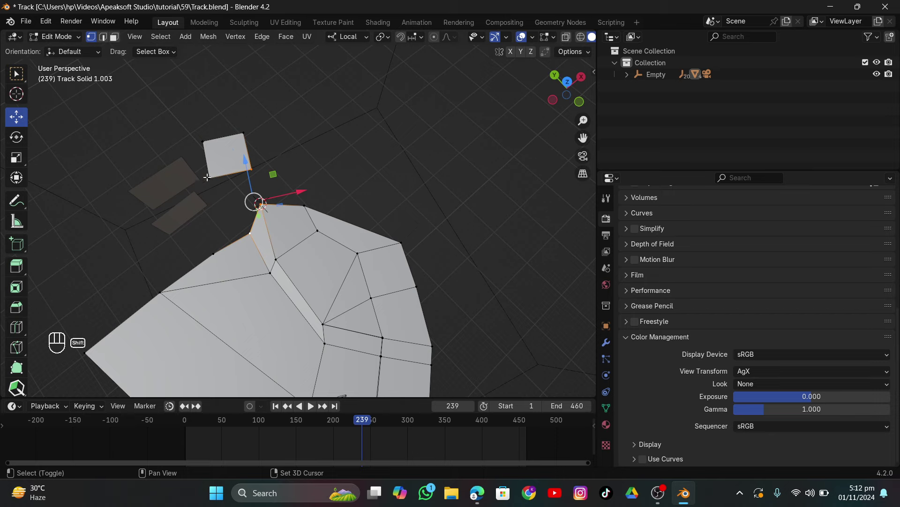
{"action": "key", "text": "f"}
{"action": "key", "text": "f"}
Extrude the boundary vertex beside the bridge about 12 m along local Z and fill the face between it and the bridge.
{"action": "left_click_drag", "start_coordinate": [207, 177], "coordinate": [310, 245]}
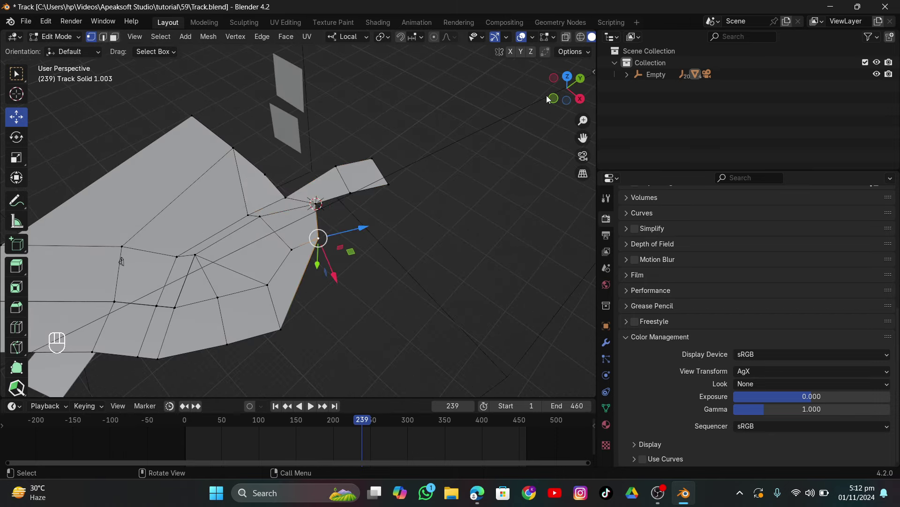
{"action": "key", "text": "e"}
{"action": "key", "text": "z"}
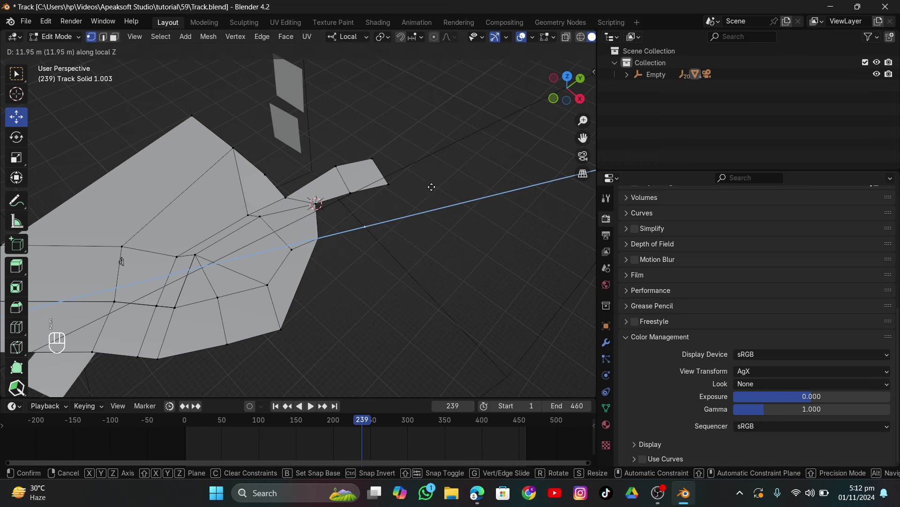
{"action": "left_click", "coordinate": [432, 187]}
{"action": "left_click", "coordinate": [350, 191], "text": "shift"}
{"action": "left_click", "coordinate": [315, 202], "text": "shift"}
{"action": "left_click", "coordinate": [313, 236], "text": "shift"}
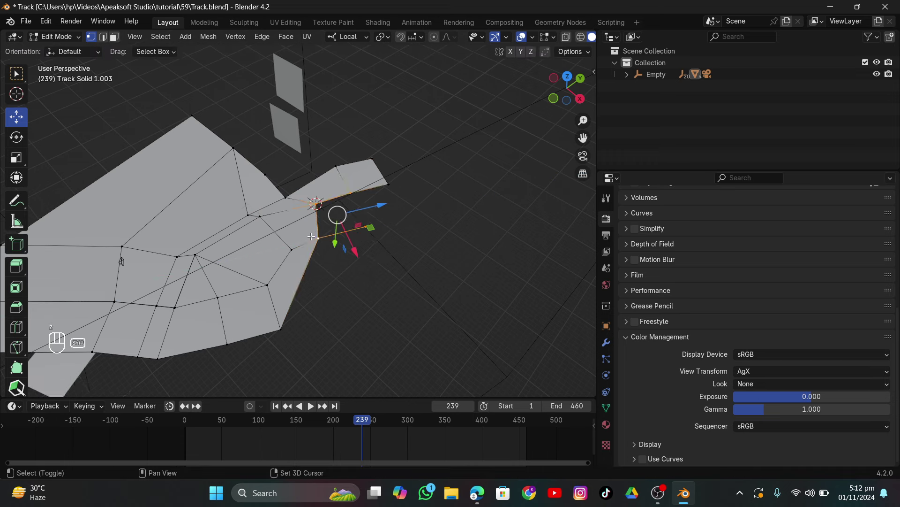
{"action": "key", "text": "f"}
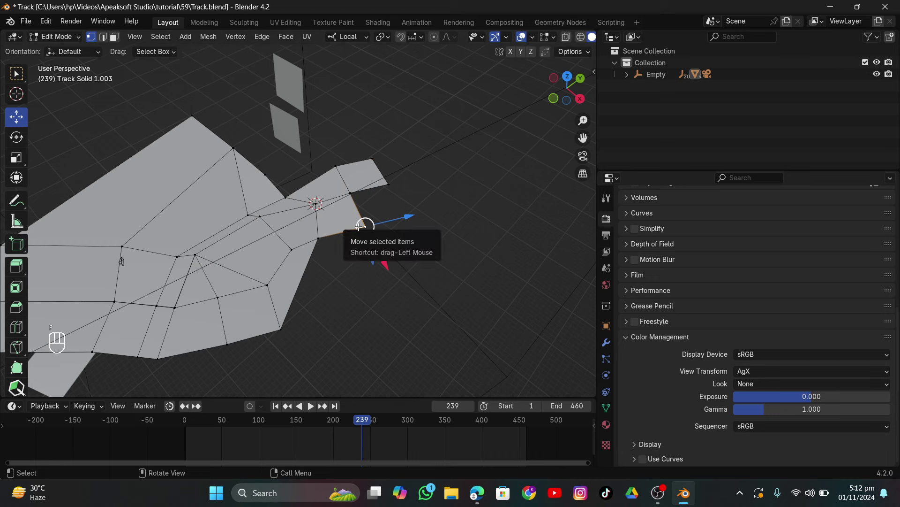
Extrude the new corner vertex further along local Z and fill the face beside the far plane.
{"action": "key", "text": "e"}
{"action": "key", "text": "z"}
{"action": "left_click", "coordinate": [395, 222]}
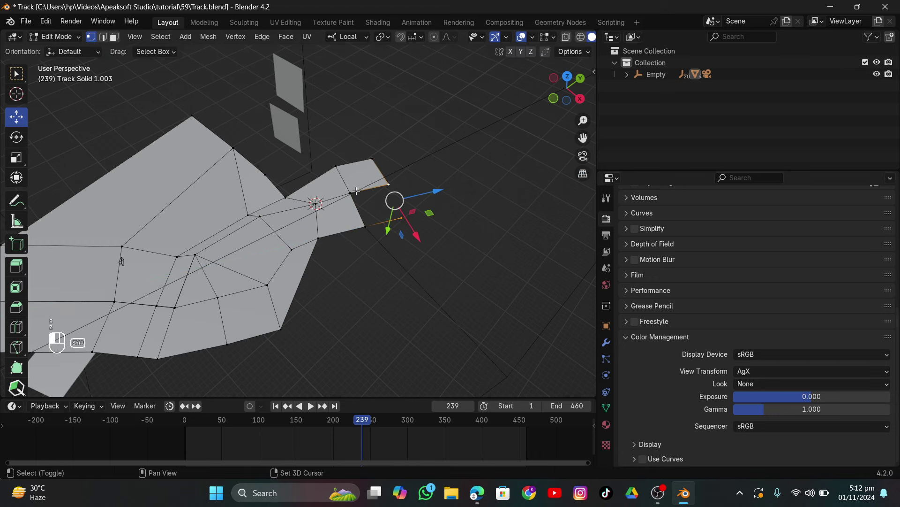
{"action": "left_click", "coordinate": [358, 218], "text": "shift"}
{"action": "key", "text": "f"}
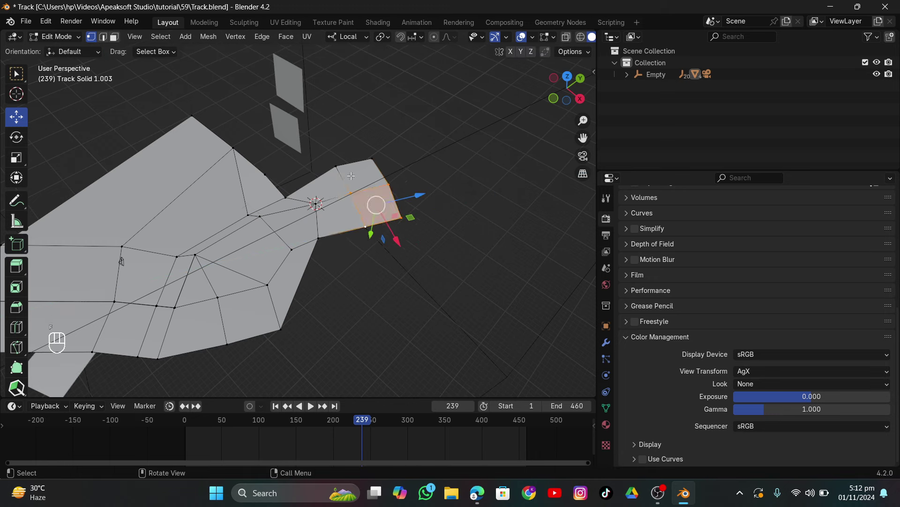
At frame 451 in the camera view, move the ground's far-end vertices outward towards the building and past the garden-side path edge.
{"action": "left_click", "coordinate": [578, 155]}
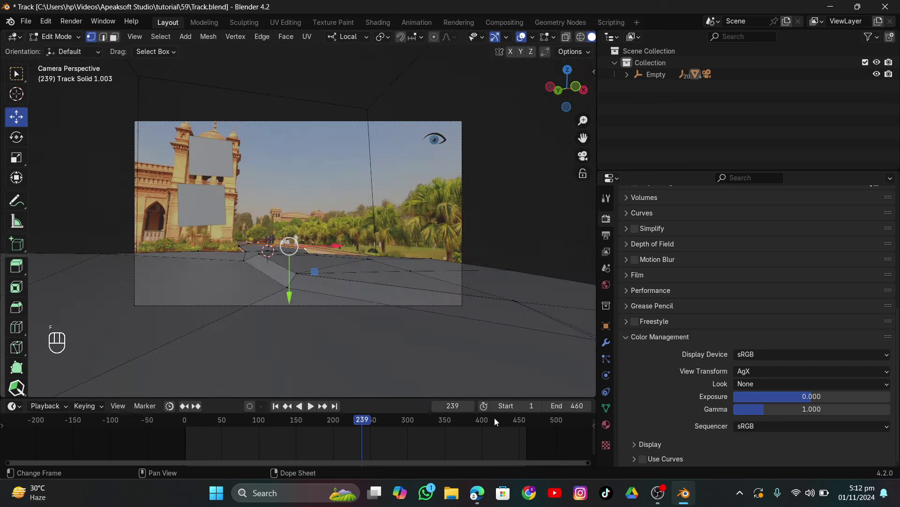
{"action": "left_click_drag", "start_coordinate": [494, 421], "coordinate": [519, 421]}
{"action": "left_click", "coordinate": [274, 250]}
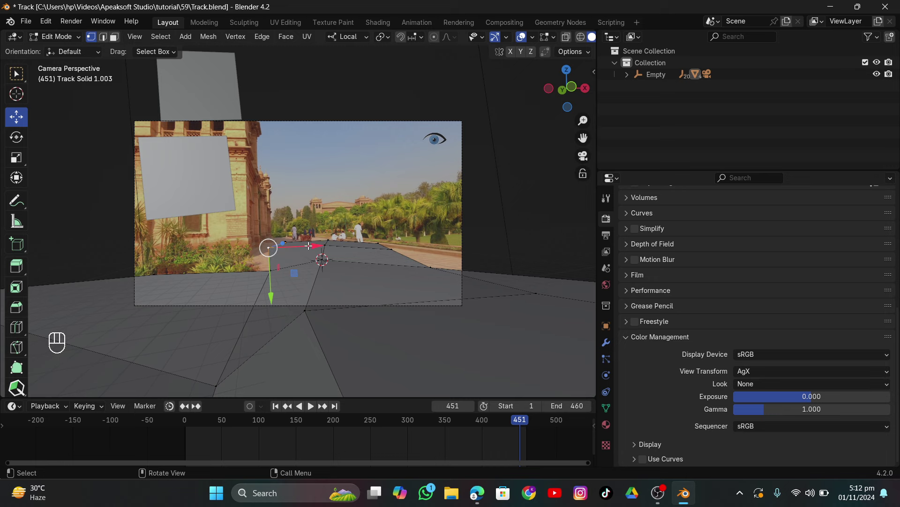
{"action": "left_click_drag", "start_coordinate": [309, 246], "coordinate": [291, 269]}
{"action": "left_click", "coordinate": [285, 240]}
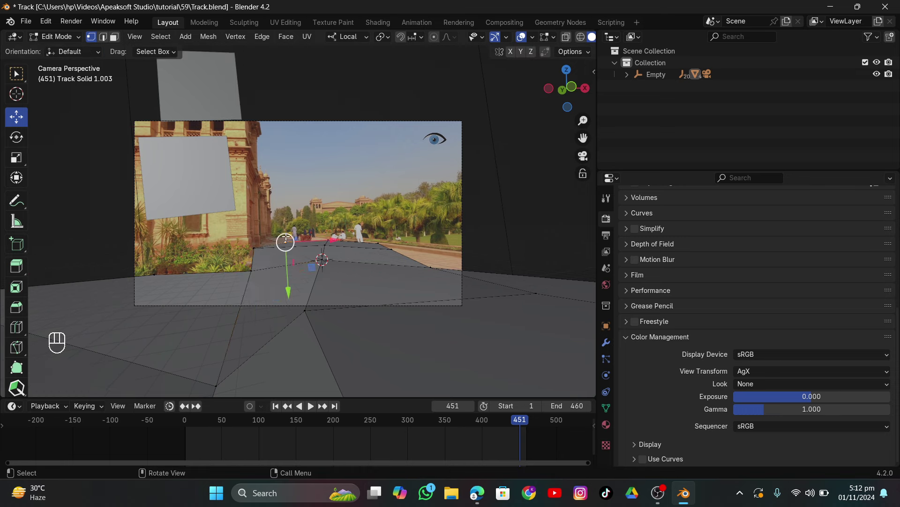
{"action": "left_click_drag", "start_coordinate": [328, 243], "coordinate": [303, 248]}
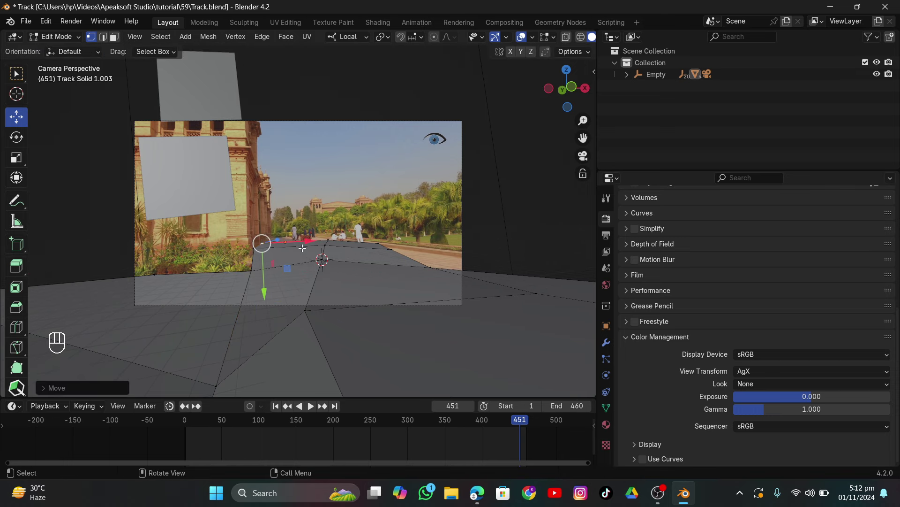
{"action": "left_click", "coordinate": [392, 252]}
{"action": "left_click_drag", "start_coordinate": [427, 251], "coordinate": [540, 242]}
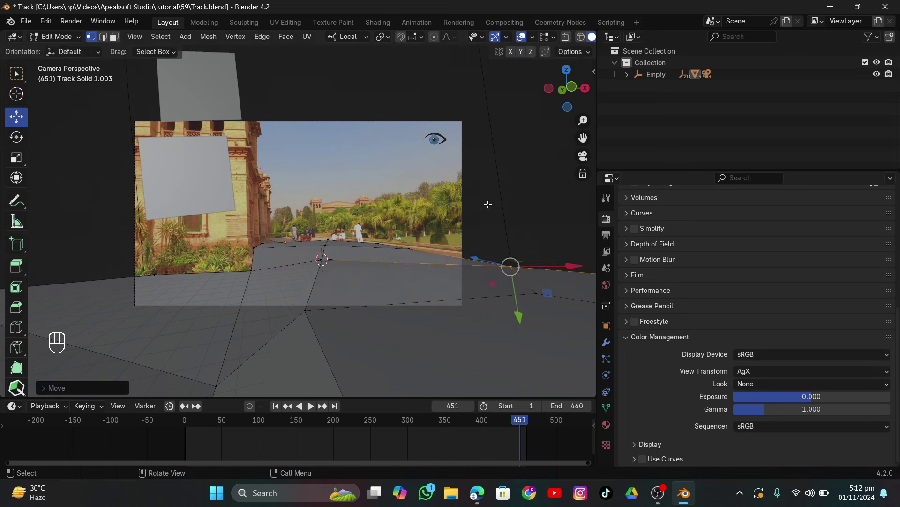
Scrub the shot back to frame 195 to check the adjusted ground coverage, and leave Edit Mode.
{"action": "left_click_drag", "start_coordinate": [523, 423], "coordinate": [439, 420]}
{"action": "left_click_drag", "start_coordinate": [422, 252], "coordinate": [413, 284]}
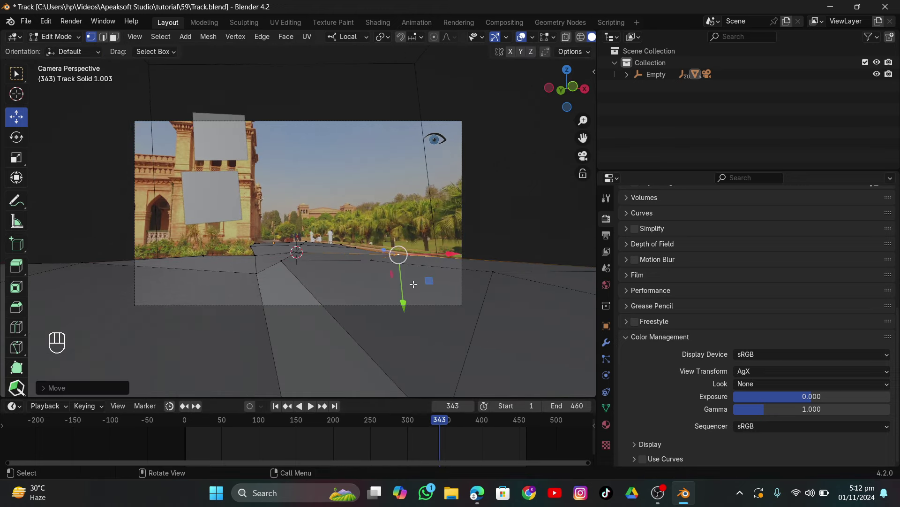
{"action": "left_click_drag", "start_coordinate": [437, 421], "coordinate": [330, 425]}
{"action": "key", "text": "Tab"}
Rotate the lower plane on the building tower slightly about its local Y axis to follow the wall's perspective.
{"action": "scroll", "coordinate": [156, 190], "scroll_direction": "up", "scroll_amount": 2}
{"action": "left_click", "coordinate": [155, 189]}
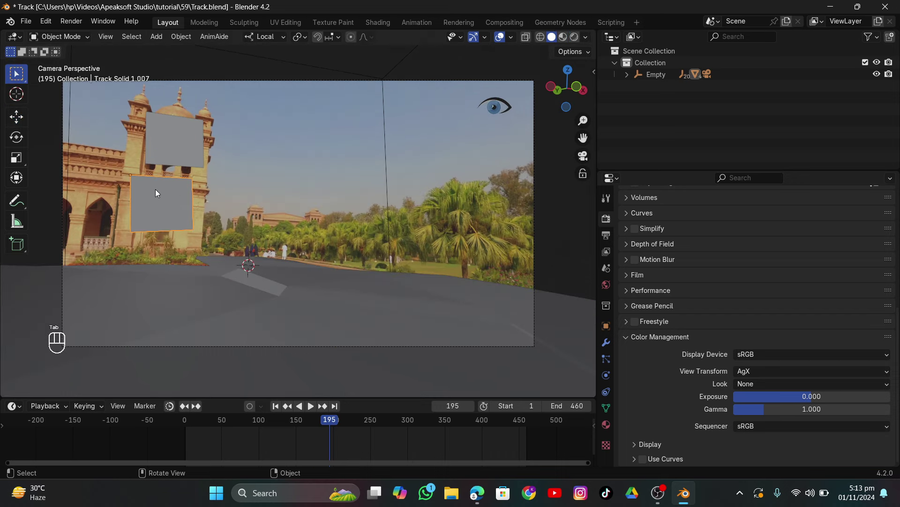
{"action": "left_click", "coordinate": [15, 116]}
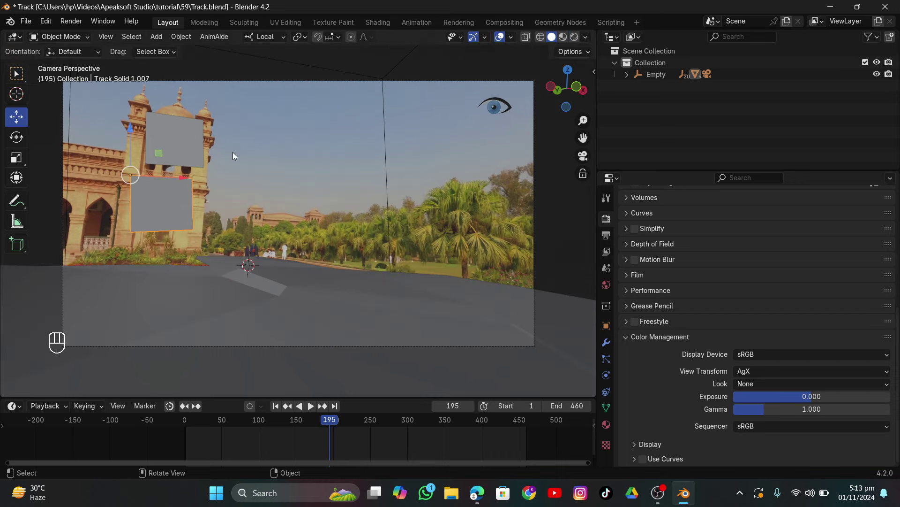
{"action": "key", "text": "r"}
{"action": "key", "text": "y"}
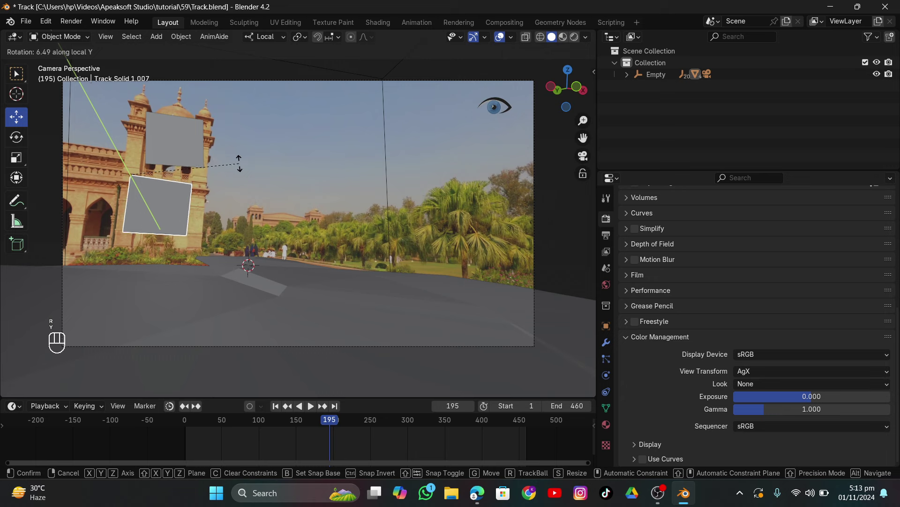
{"action": "left_click", "coordinate": [241, 162]}
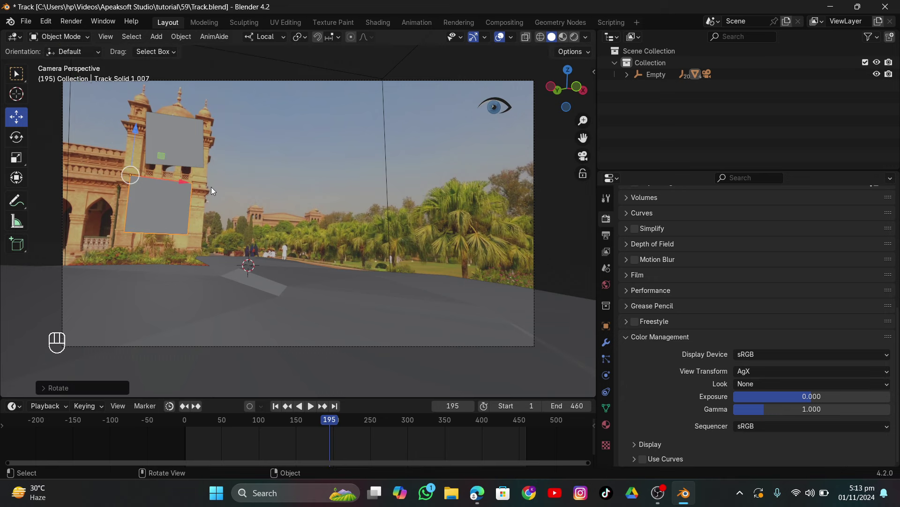
Move the corners of the lower building plane outward and down to cover the tower's lower wall.
{"action": "key", "text": "Tab"}
{"action": "left_click", "coordinate": [189, 233]}
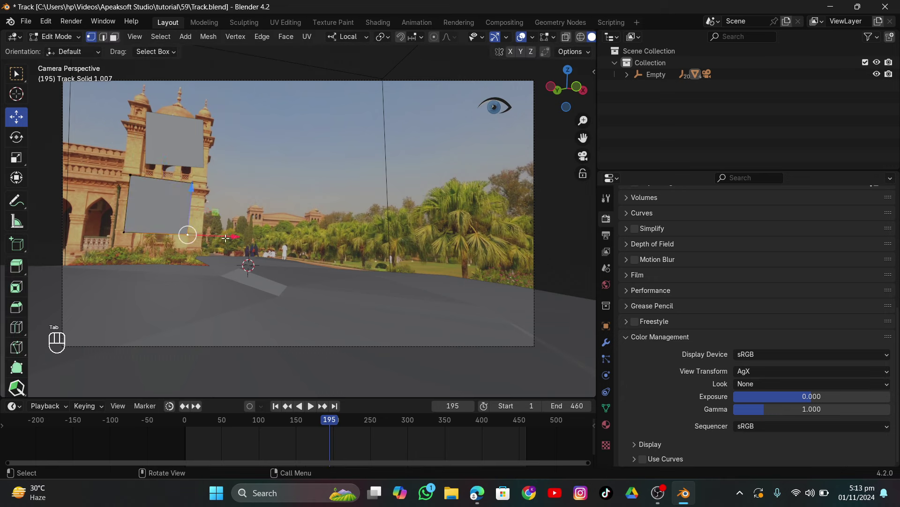
{"action": "left_click_drag", "start_coordinate": [225, 239], "coordinate": [242, 246]}
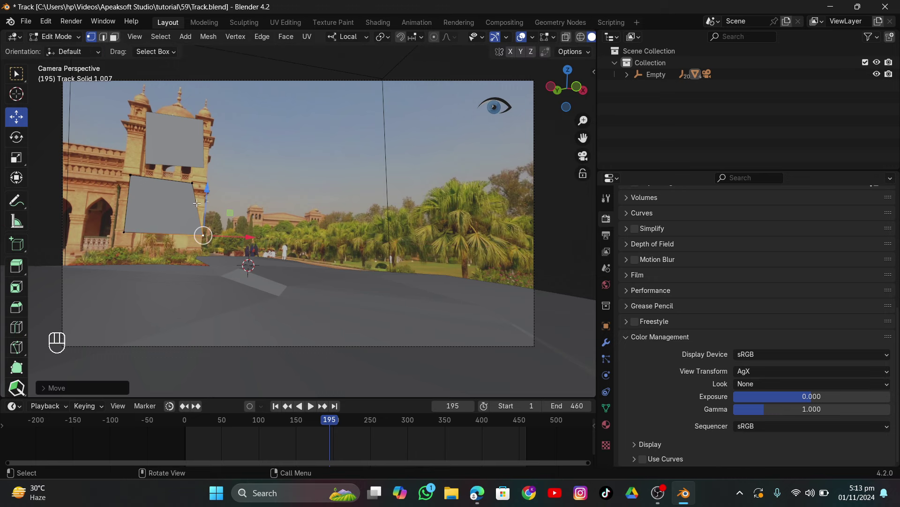
{"action": "left_click", "coordinate": [189, 184]}
{"action": "left_click_drag", "start_coordinate": [233, 189], "coordinate": [203, 221]}
{"action": "left_click", "coordinate": [202, 234]}
{"action": "left_click", "coordinate": [130, 225]}
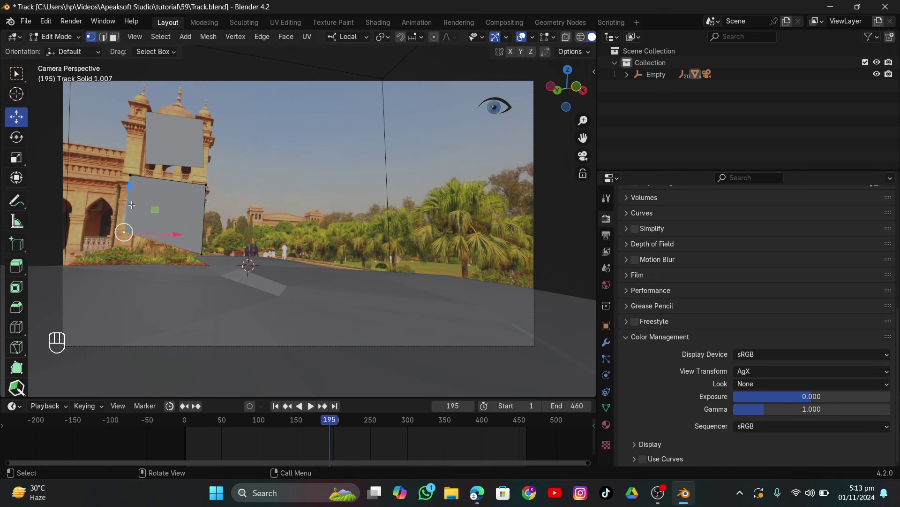
{"action": "left_click_drag", "start_coordinate": [132, 205], "coordinate": [164, 209]}
{"action": "left_click", "coordinate": [134, 182], "text": "shift"}
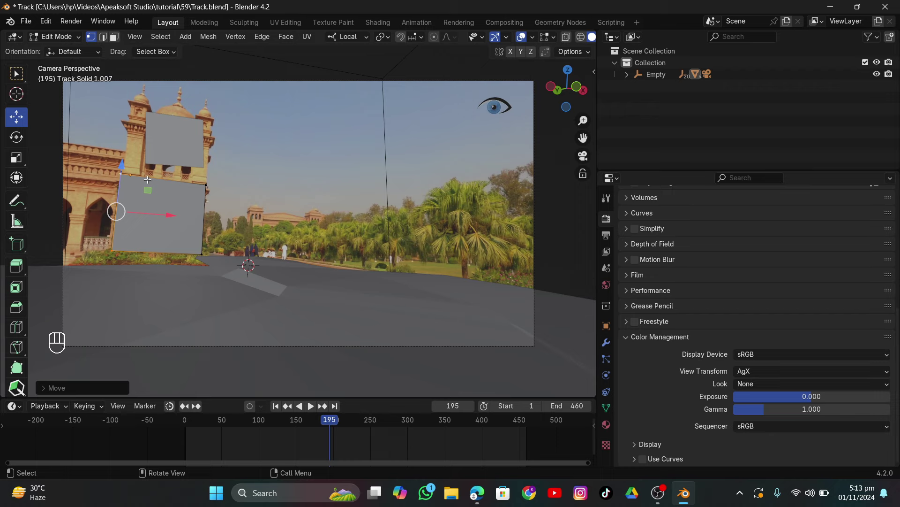
Join the lower building plane into the upper one and return to the camera view.
{"action": "key", "text": "Tab"}
{"action": "left_click_drag", "start_coordinate": [214, 164], "coordinate": [297, 224]}
{"action": "left_click", "coordinate": [159, 163], "text": "ctrl"}
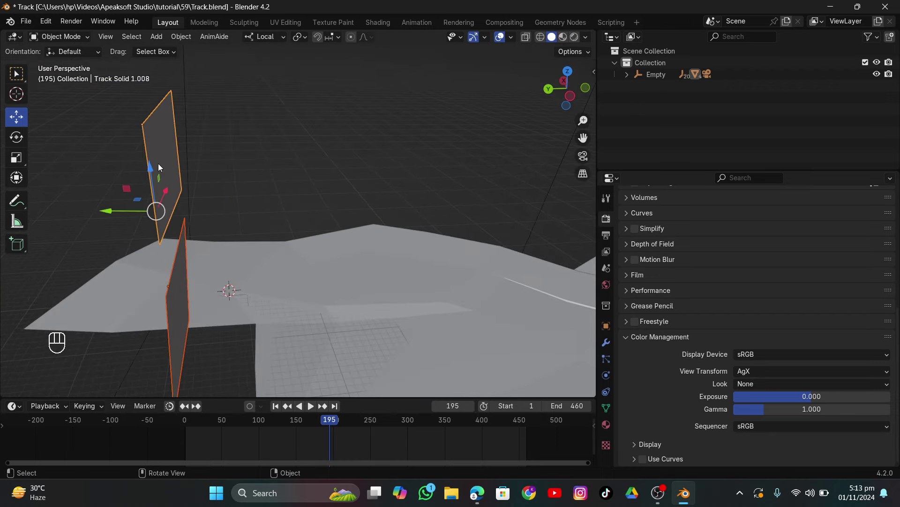
{"action": "key", "text": "ctrl+j"}
{"action": "left_click", "coordinate": [584, 156]}
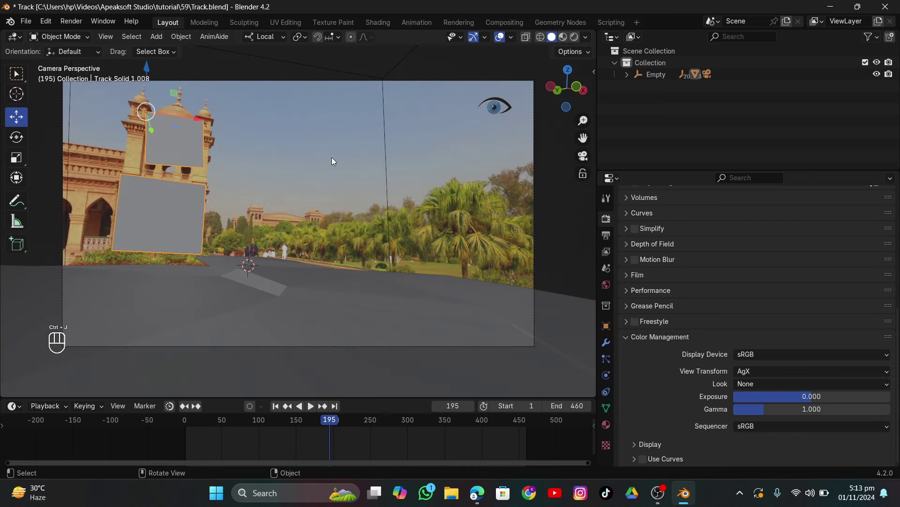
In Edit Mode, move the upper plane's two lower corners outward along X to fit the tower's width.
{"action": "key", "text": "Tab"}
{"action": "left_click", "coordinate": [149, 162]}
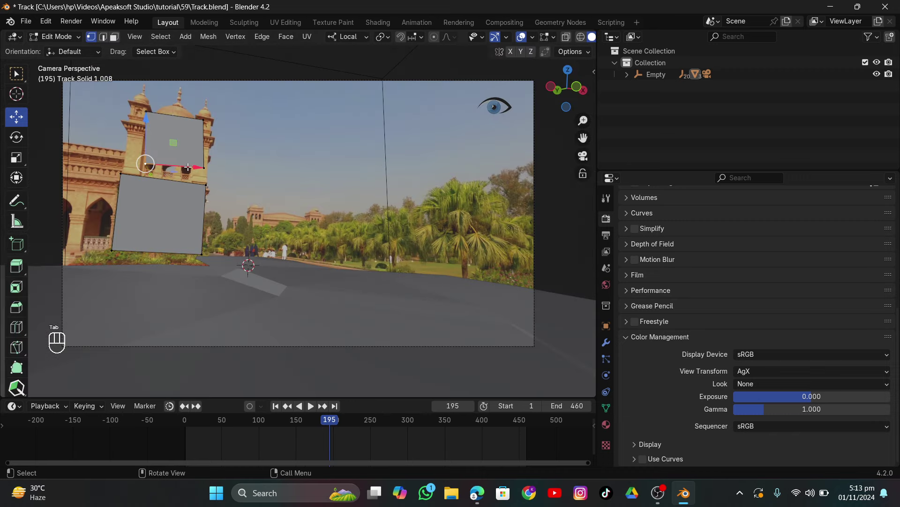
{"action": "left_click_drag", "start_coordinate": [188, 167], "coordinate": [167, 169]}
{"action": "left_click", "coordinate": [204, 168]}
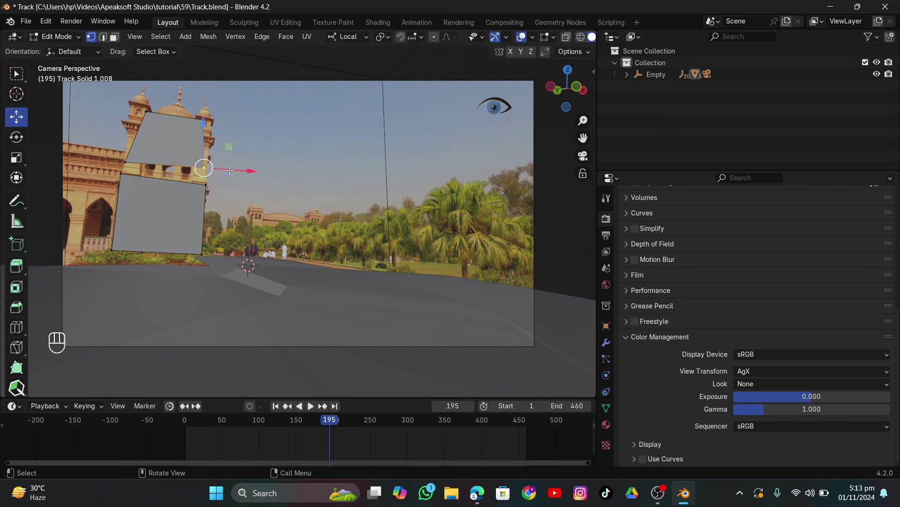
{"action": "left_click_drag", "start_coordinate": [229, 169], "coordinate": [232, 170]}
Move the upper plane's upper-left corner outward to align with the tower's edge.
{"action": "left_click", "coordinate": [154, 115]}
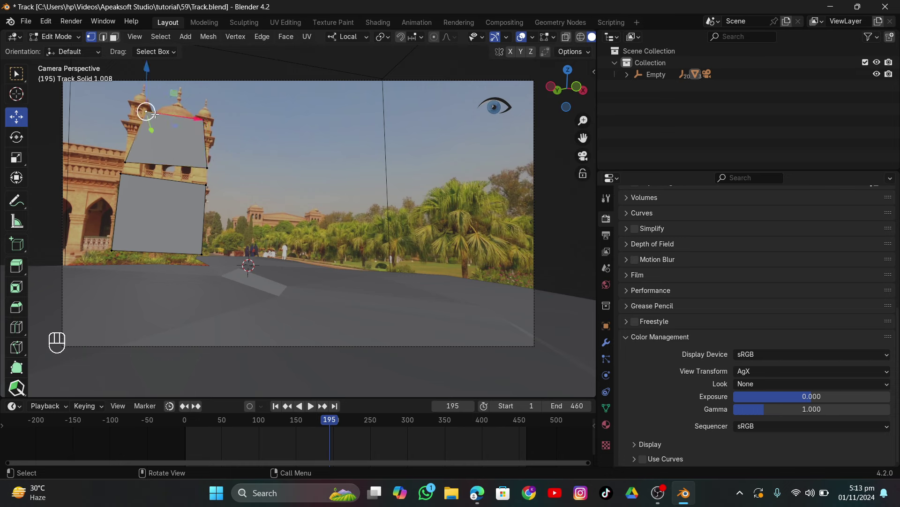
{"action": "left_click", "coordinate": [201, 116], "text": "shift"}
{"action": "left_click_drag", "start_coordinate": [179, 90], "coordinate": [161, 119]}
{"action": "left_click", "coordinate": [143, 116]}
Refine the upper plane's lower-left, upper-right and lower-right corners along X to match the tower facade.
{"action": "left_click", "coordinate": [125, 162]}
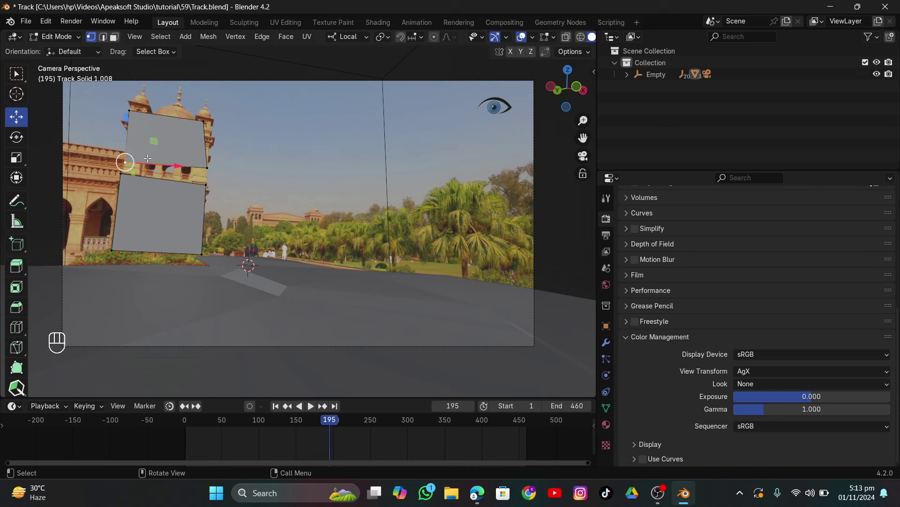
{"action": "left_click_drag", "start_coordinate": [160, 165], "coordinate": [158, 167]}
{"action": "left_click", "coordinate": [203, 123]}
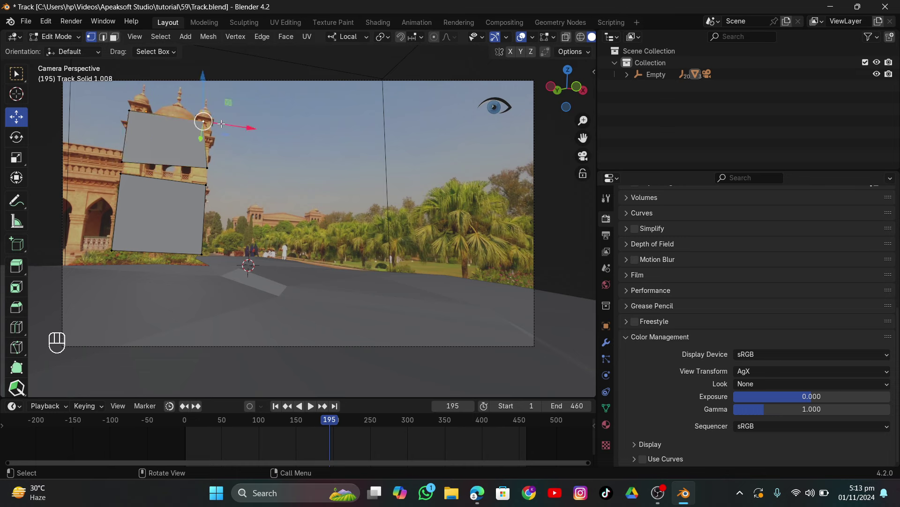
{"action": "left_click_drag", "start_coordinate": [237, 127], "coordinate": [249, 136]}
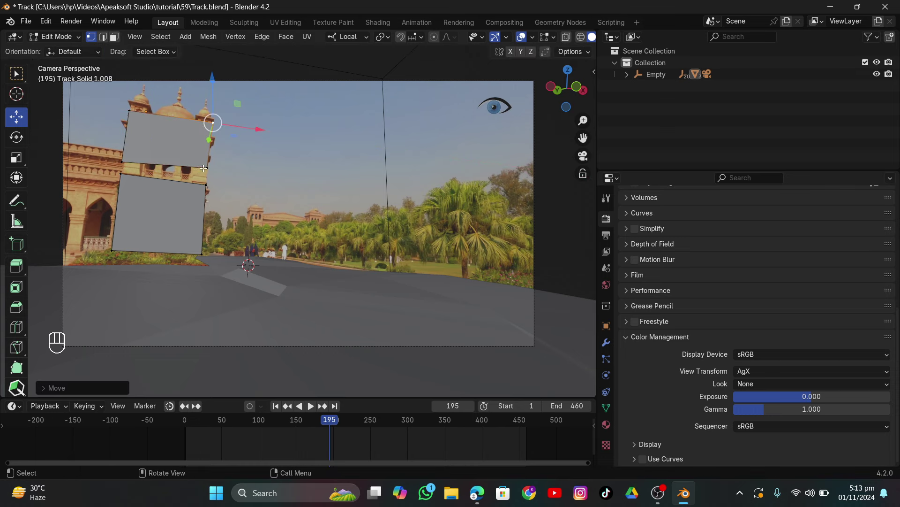
{"action": "left_click", "coordinate": [203, 168]}
{"action": "left_click_drag", "start_coordinate": [234, 170], "coordinate": [236, 173]}
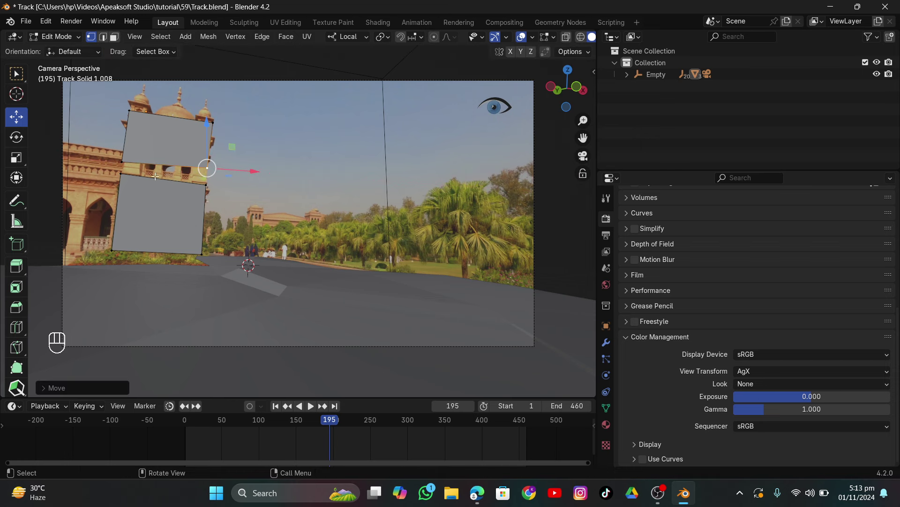
Fill the gap between the upper and lower planes with a face across their four adjoining corners.
{"action": "left_click", "coordinate": [123, 178], "text": "shift"}
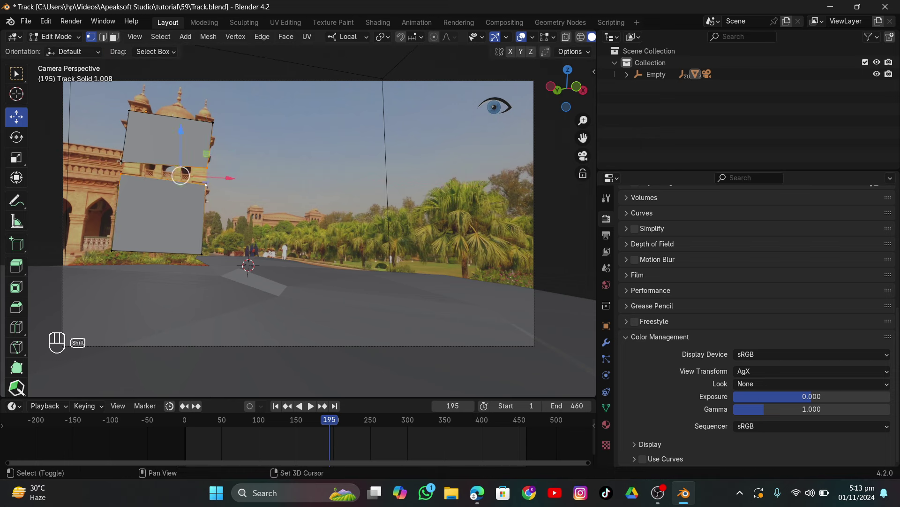
{"action": "key", "text": "f"}
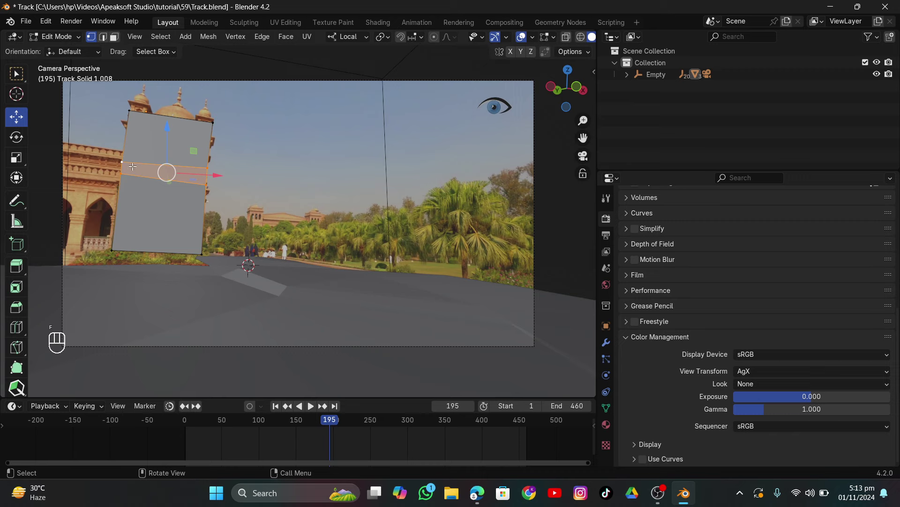
Extrude the whole tower facade backward for building depth and check its alignment with the footage at later frames.
{"action": "left_click_drag", "start_coordinate": [353, 416], "coordinate": [462, 420]}
{"action": "left_click_drag", "start_coordinate": [437, 360], "coordinate": [297, 247]}
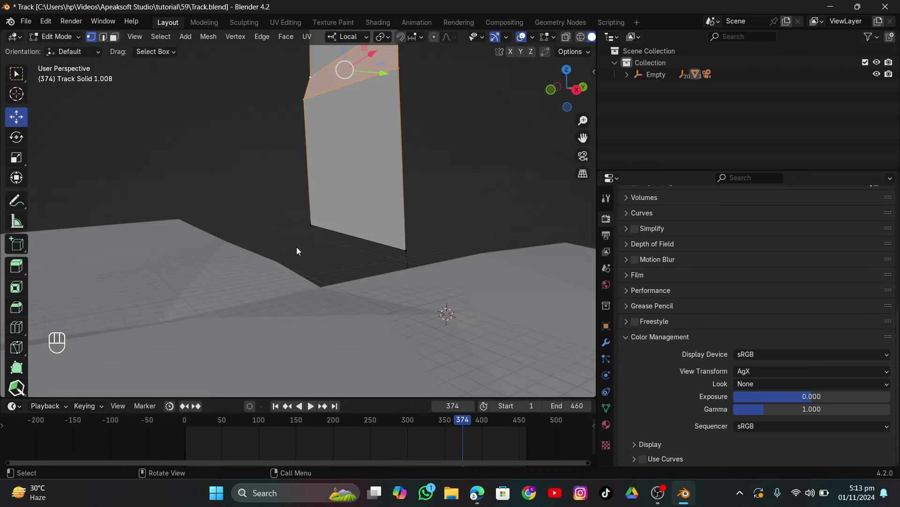
{"action": "key", "text": "a"}
{"action": "left_click", "coordinate": [583, 157]}
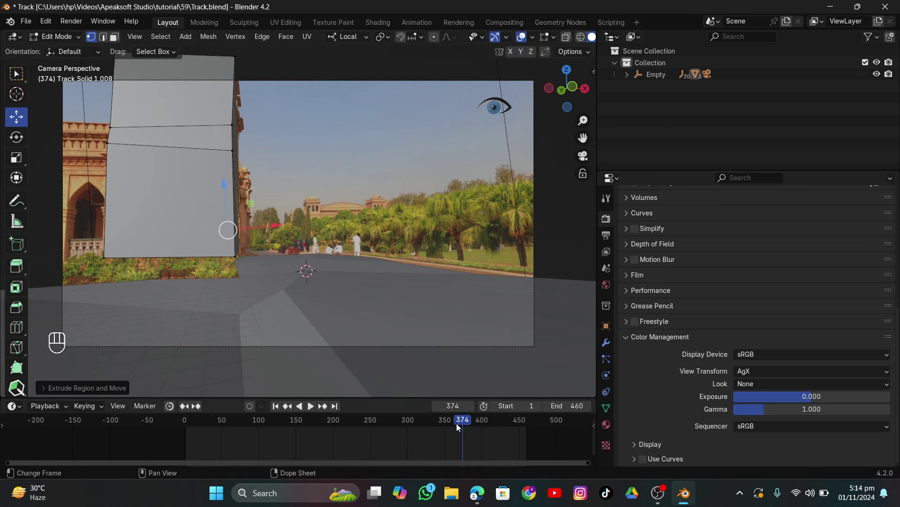
{"action": "left_click_drag", "start_coordinate": [457, 423], "coordinate": [482, 458]}
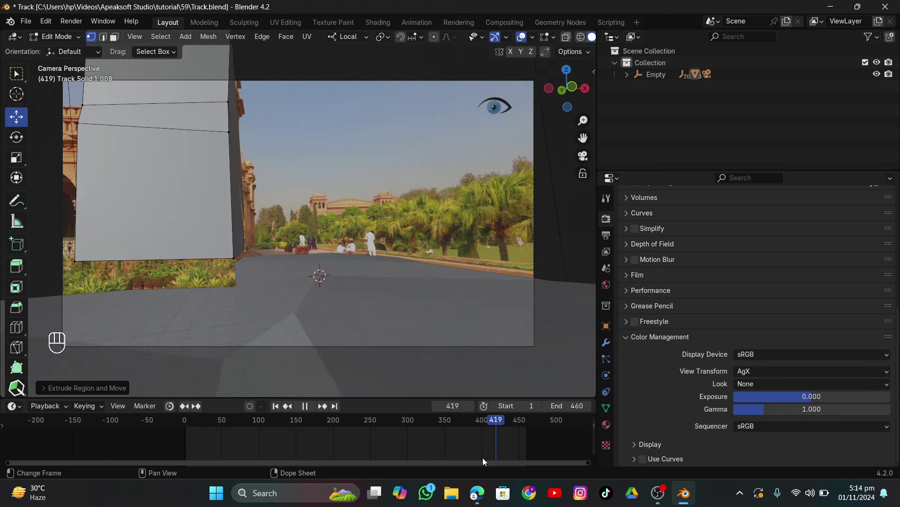
Return to Object Mode, save Track.blend and scrub back through the footage to check the tower geometry.
{"action": "key", "text": "Tab"}
{"action": "key", "text": "ctrl+s"}
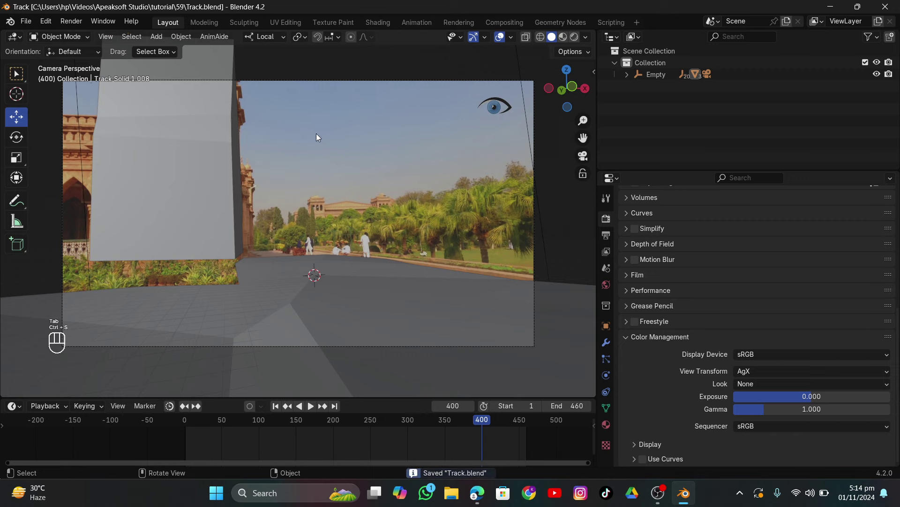
{"action": "scroll", "coordinate": [315, 236], "scroll_direction": "down", "scroll_amount": 1}
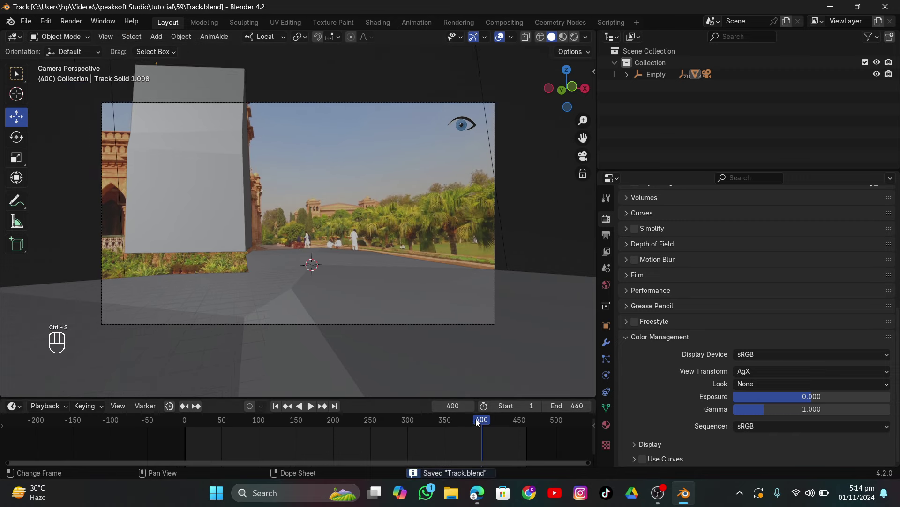
{"action": "left_click_drag", "start_coordinate": [476, 419], "coordinate": [217, 441]}
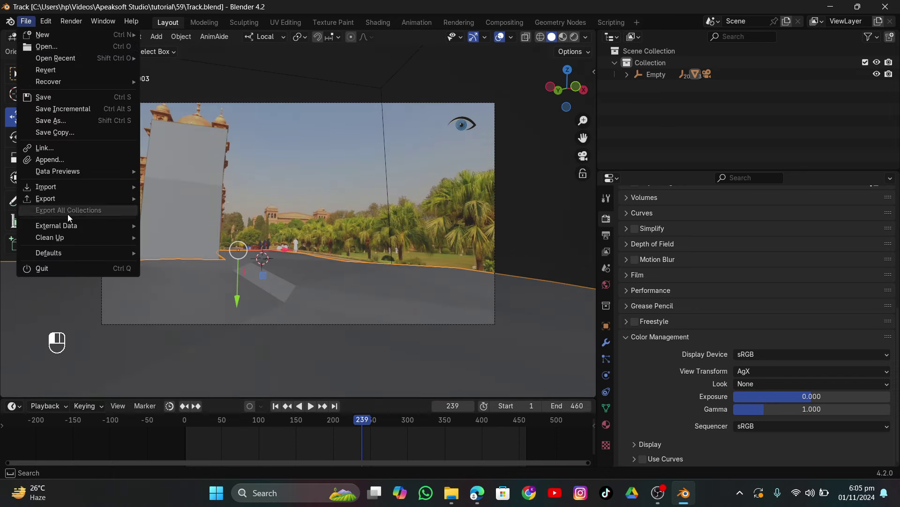
Import the FBX model Xian_Texture.fbx from the source folder of xian-spaceship.
{"action": "mouse_move", "coordinate": [66, 190]}
{"action": "left_click", "coordinate": [201, 292]}
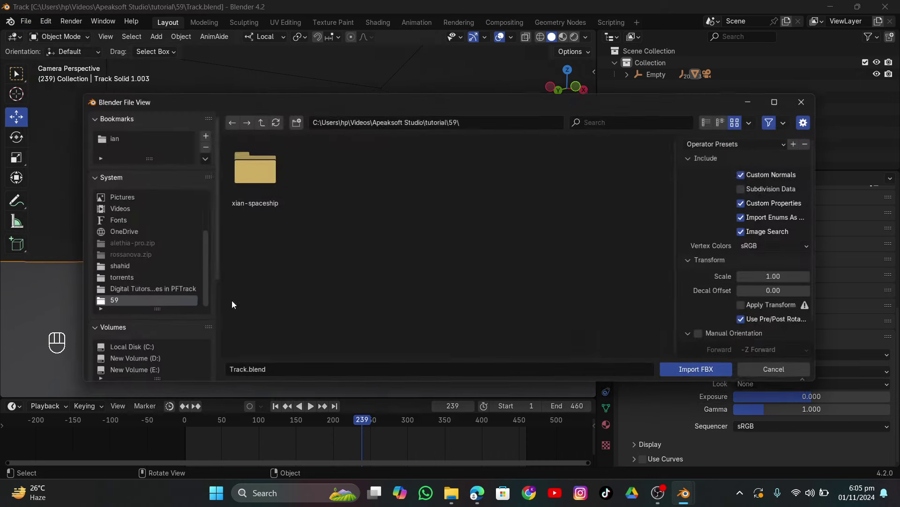
{"action": "double_click", "coordinate": [245, 167]}
{"action": "double_click", "coordinate": [245, 167]}
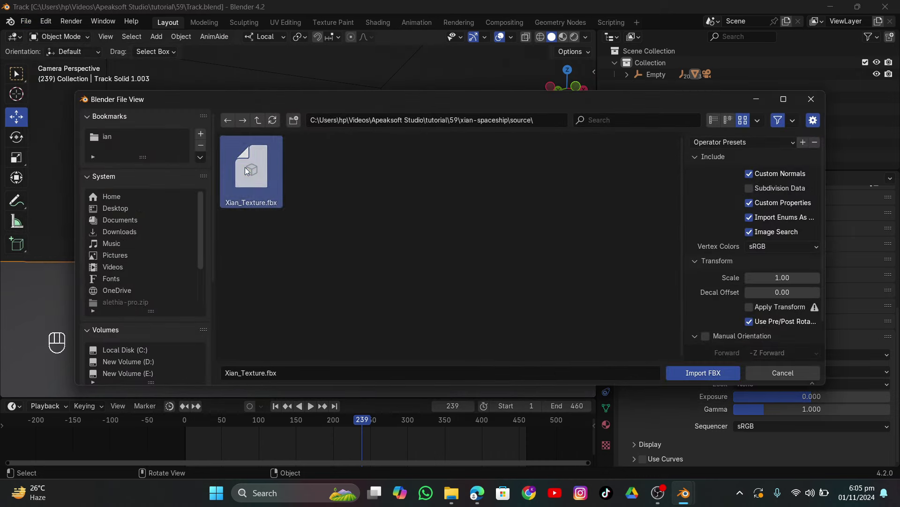
{"action": "left_click", "coordinate": [688, 373]}
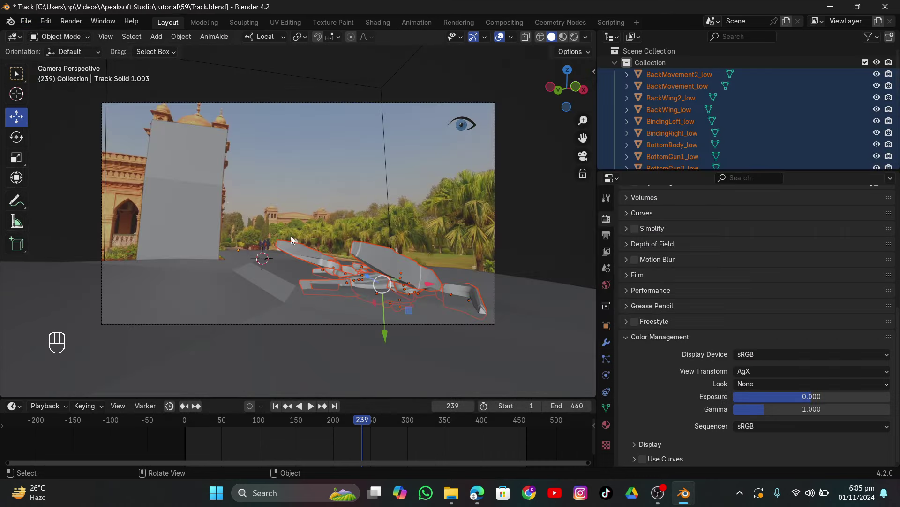
Set the transform orientation to Global and raise the imported spaceship parts along Z.
{"action": "left_click_drag", "start_coordinate": [382, 327], "coordinate": [281, 146]}
{"action": "right_click", "coordinate": [281, 146]}
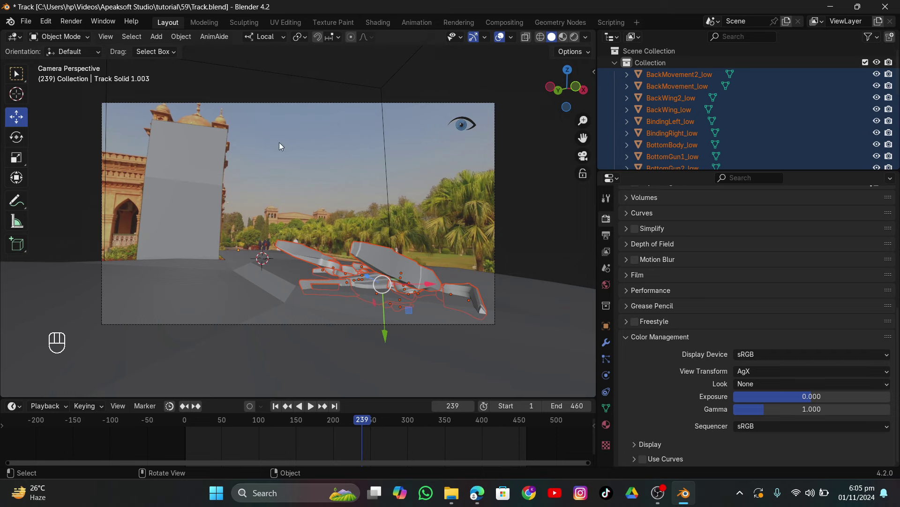
{"action": "left_click", "coordinate": [248, 42]}
{"action": "left_click", "coordinate": [252, 71]}
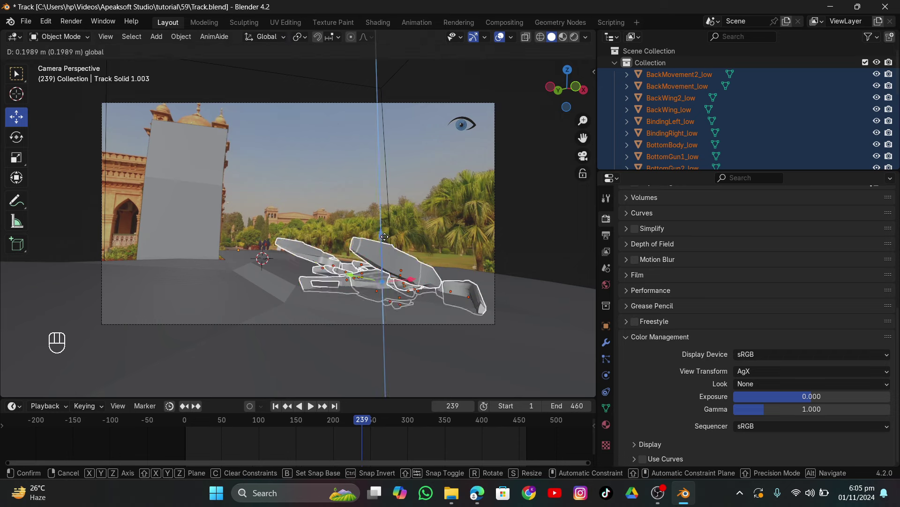
{"action": "left_click", "coordinate": [398, 196]}
Isolate the spaceship parts in local view and make the main body the active object.
{"action": "scroll", "coordinate": [359, 221], "scroll_direction": "down", "scroll_amount": 2}
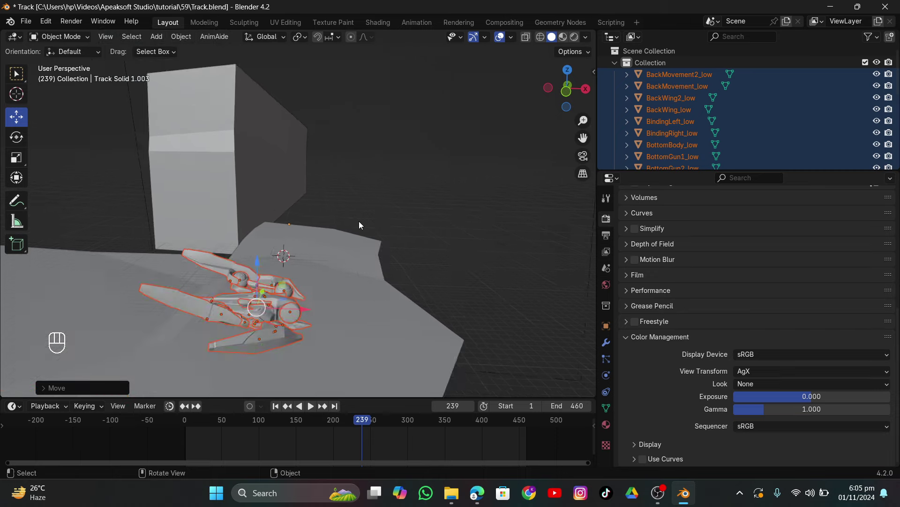
{"action": "left_click_drag", "start_coordinate": [360, 225], "coordinate": [433, 271]}
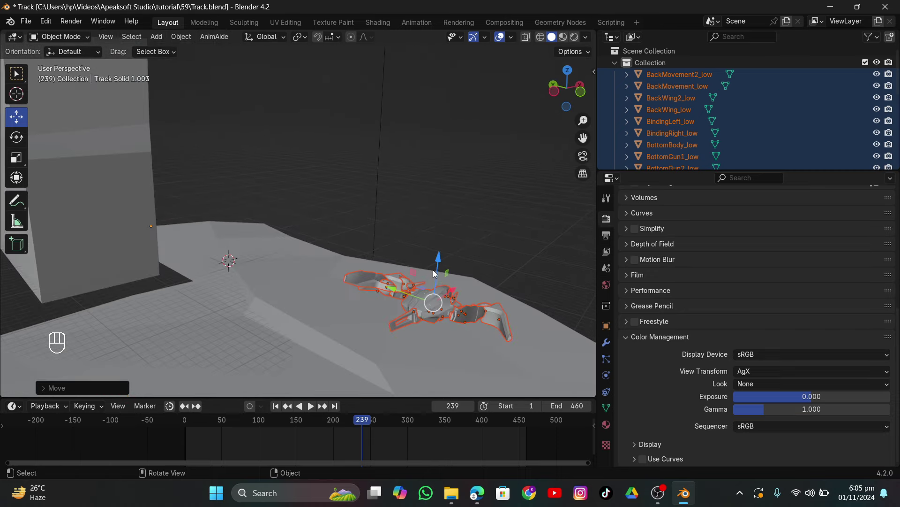
{"action": "left_click", "coordinate": [466, 134]}
{"action": "left_click_drag", "start_coordinate": [465, 134], "coordinate": [481, 188]}
{"action": "key", "text": "slash"}
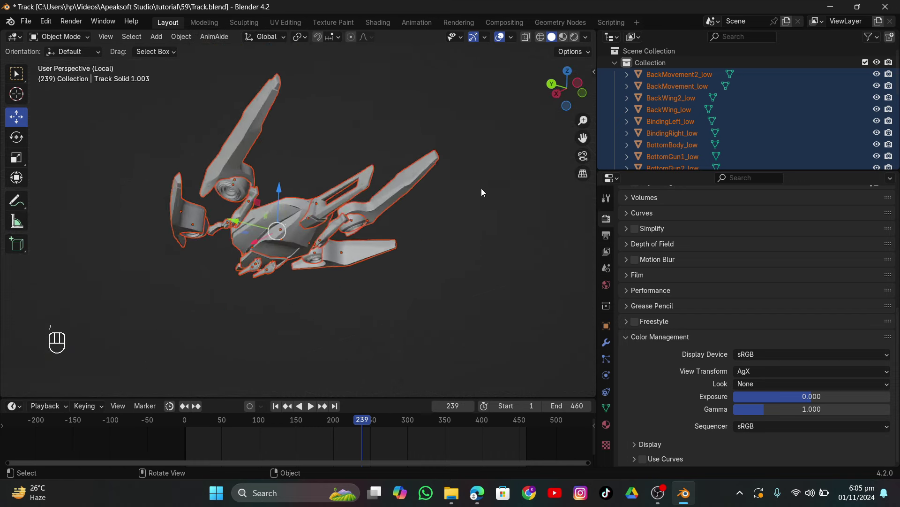
{"action": "scroll", "coordinate": [286, 269], "scroll_direction": "up", "scroll_amount": 5}
{"action": "left_click", "coordinate": [286, 270]}
Select all spaceship parts in wireframe display and join them into the main body as one object.
{"action": "left_click_drag", "start_coordinate": [286, 269], "coordinate": [232, 313]}
{"action": "scroll", "coordinate": [266, 249], "scroll_direction": "down", "scroll_amount": 4}
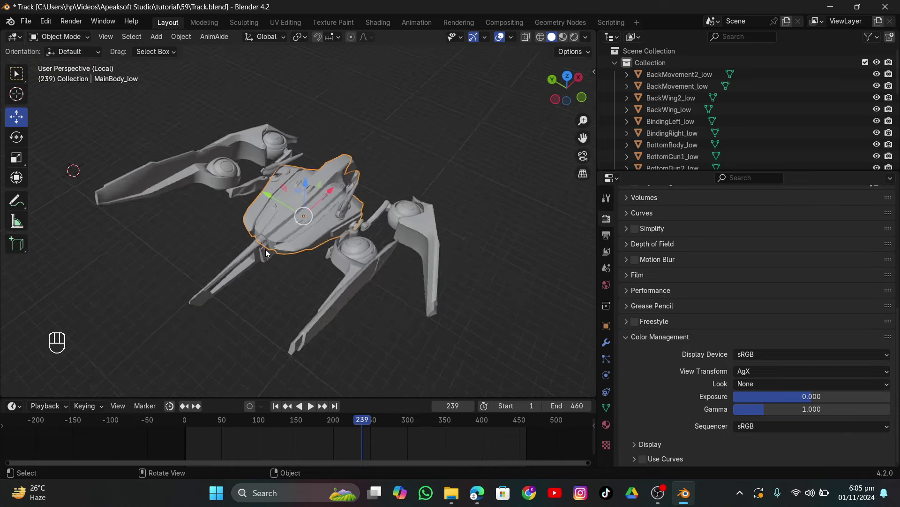
{"action": "left_click_drag", "start_coordinate": [265, 249], "coordinate": [263, 188]}
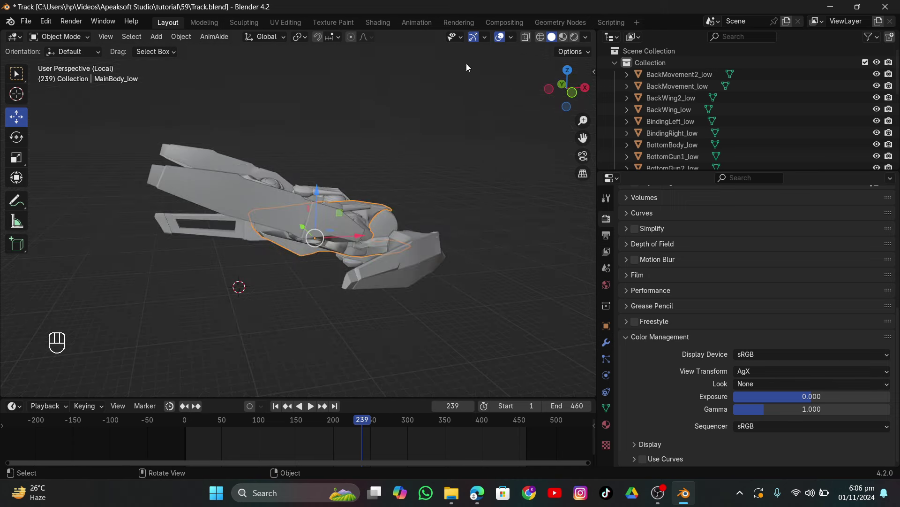
{"action": "left_click", "coordinate": [541, 36]}
{"action": "mouse_move", "coordinate": [121, 124]}
{"action": "left_mouse_down"}
{"action": "mouse_move", "coordinate": [323, 263]}
{"action": "mouse_move", "coordinate": [440, 319]}
{"action": "left_mouse_up"}
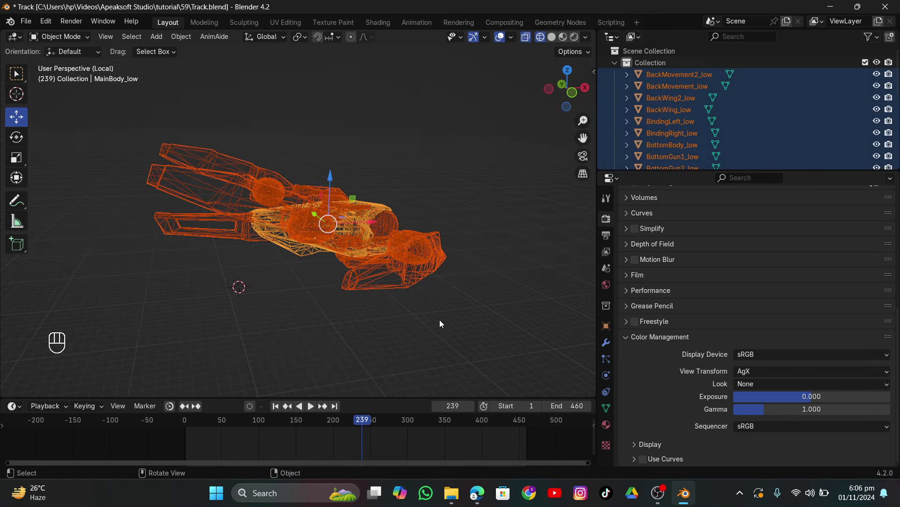
{"action": "key", "text": "ctrl+j"}
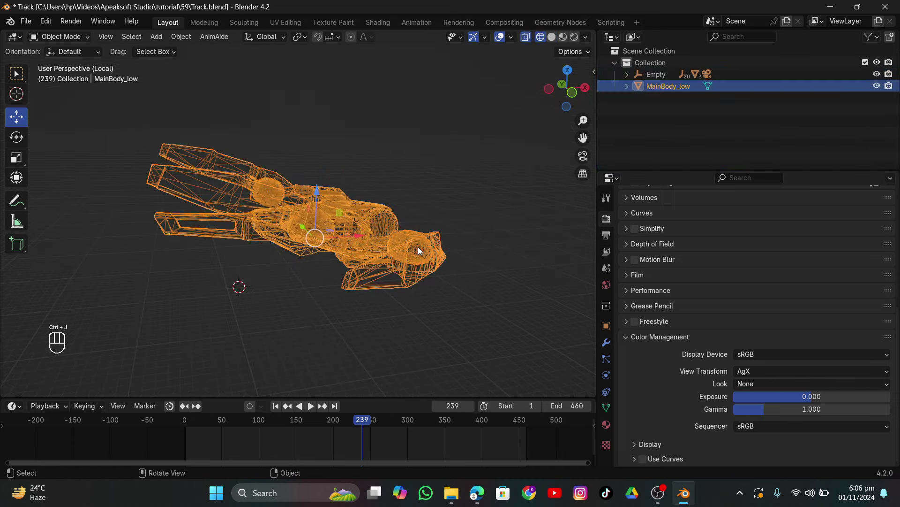
Leave local view, restore solid shading and rotate the joined spaceship around the Z axis.
{"action": "key", "text": "slash"}
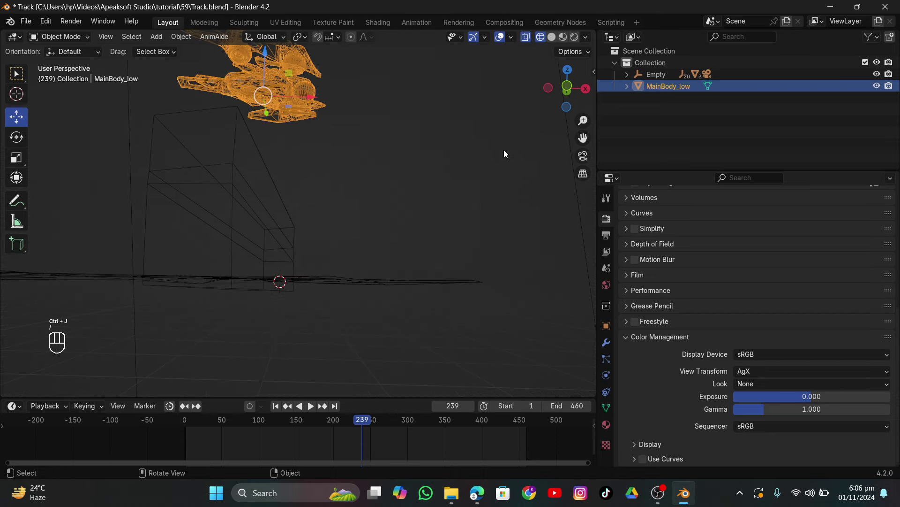
{"action": "left_click", "coordinate": [553, 37]}
{"action": "mouse_move", "coordinate": [443, 108]}
{"action": "left_mouse_down"}
{"action": "mouse_move", "coordinate": [325, 171]}
{"action": "mouse_move", "coordinate": [358, 203]}
{"action": "mouse_move", "coordinate": [361, 223]}
{"action": "left_mouse_up"}
{"action": "key", "text": "r"}
{"action": "key", "text": "z"}
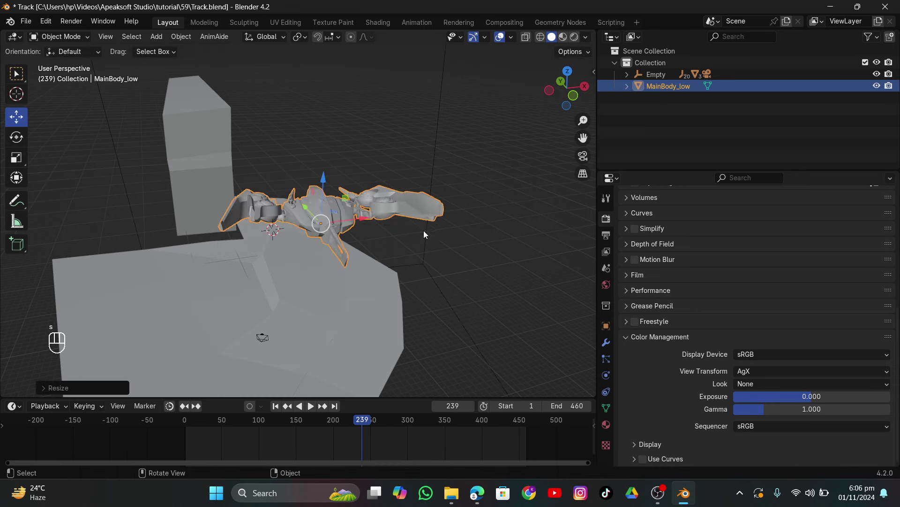
{"action": "left_click_drag", "start_coordinate": [424, 234], "coordinate": [410, 219]}
{"action": "key", "text": "g"}
{"action": "key", "text": "x"}
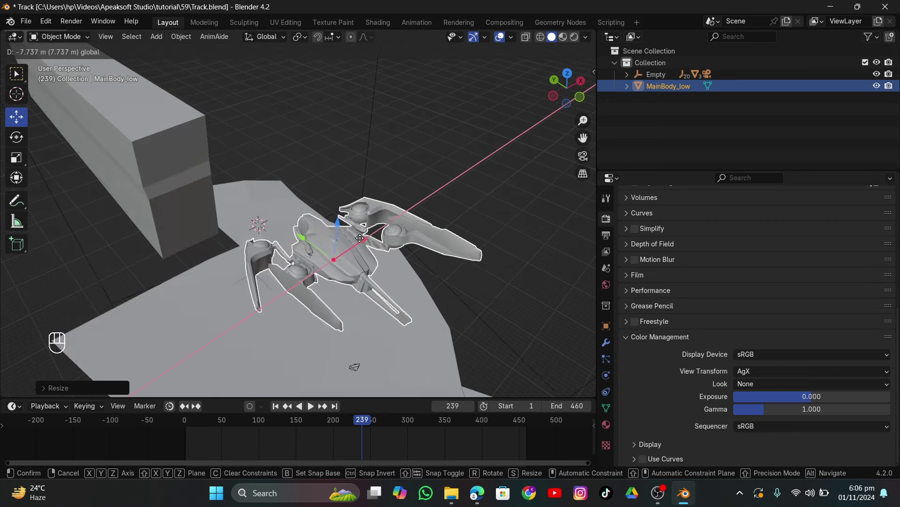
{"action": "key", "text": "Escape"}
In the camera view, scale the spaceship down and shift it along X over the paved ground using wireframe display.
{"action": "left_click", "coordinate": [582, 156]}
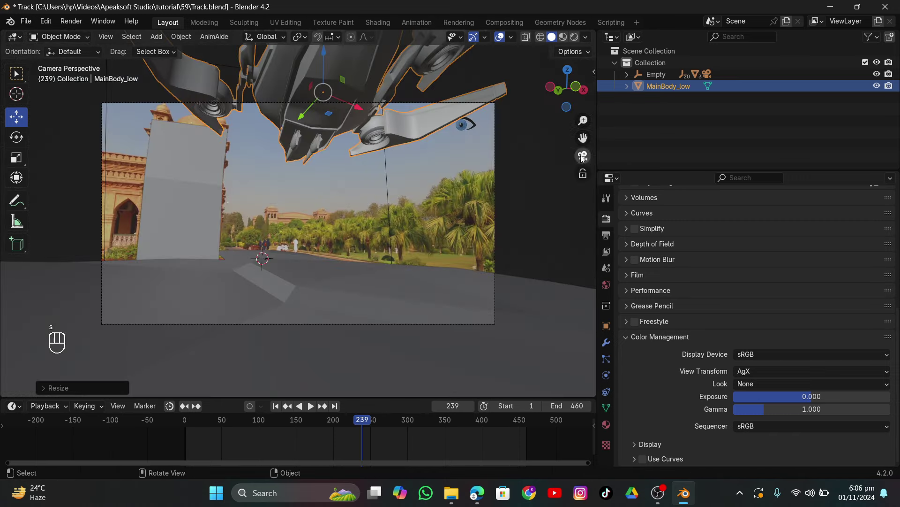
{"action": "key", "text": "s"}
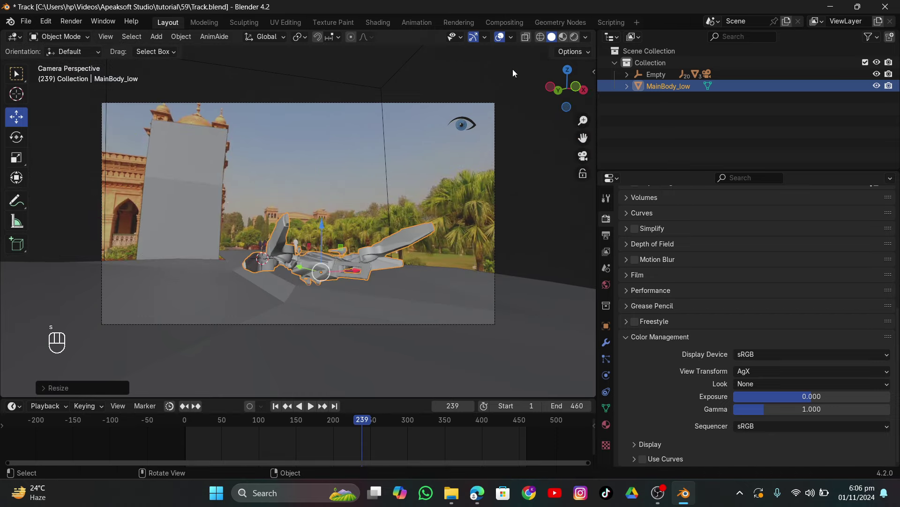
{"action": "left_click", "coordinate": [541, 37]}
{"action": "scroll", "coordinate": [361, 179], "scroll_direction": "up", "scroll_amount": 3}
{"action": "key", "text": "g"}
{"action": "key", "text": "x"}
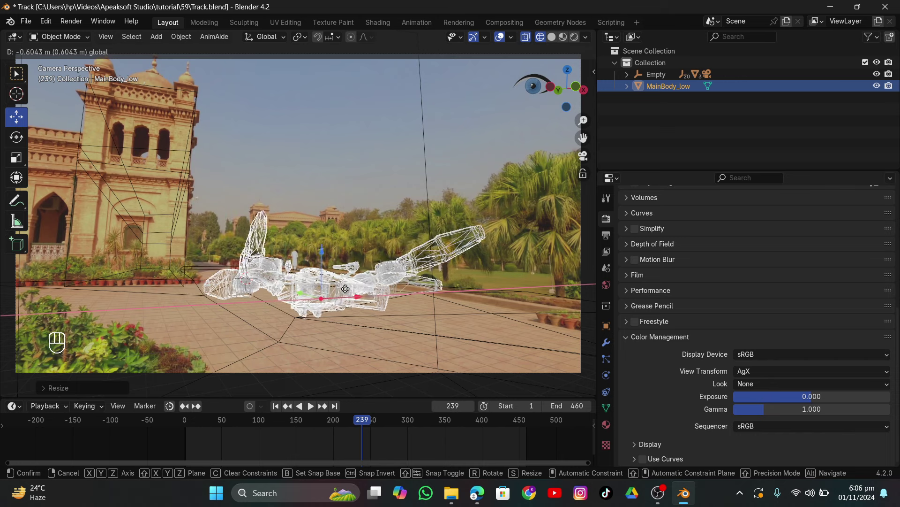
{"action": "left_click", "coordinate": [367, 294]}
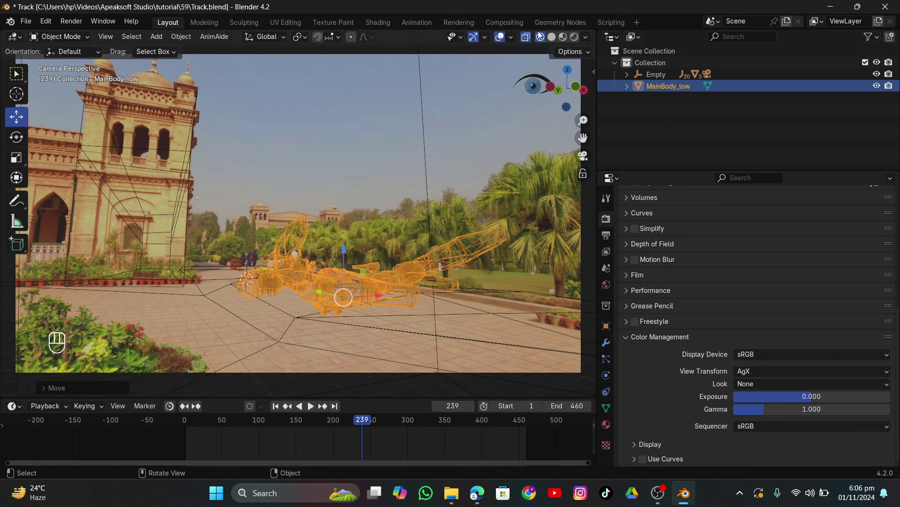
In solid shading, enlarge the spaceship and raise it slightly above the ground, checking its placement from outside the camera view.
{"action": "left_click", "coordinate": [552, 37]}
{"action": "key", "text": "s"}
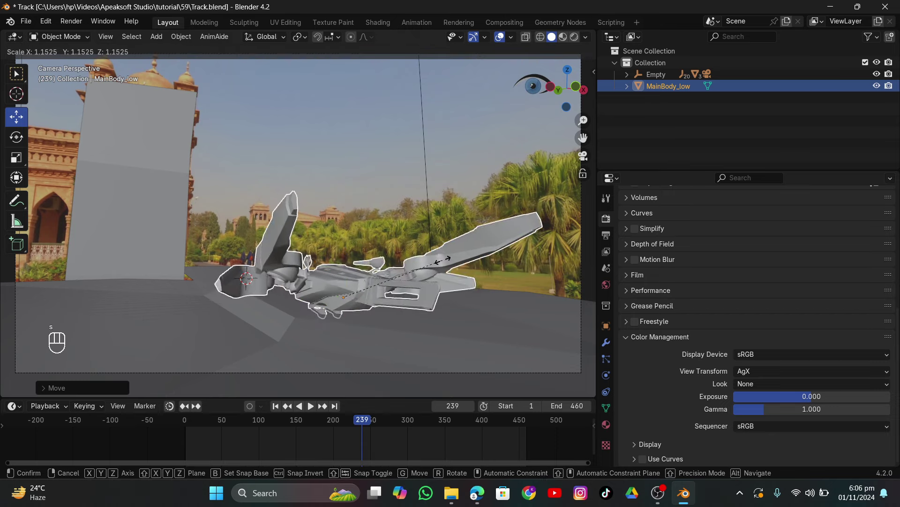
{"action": "left_click", "coordinate": [452, 268]}
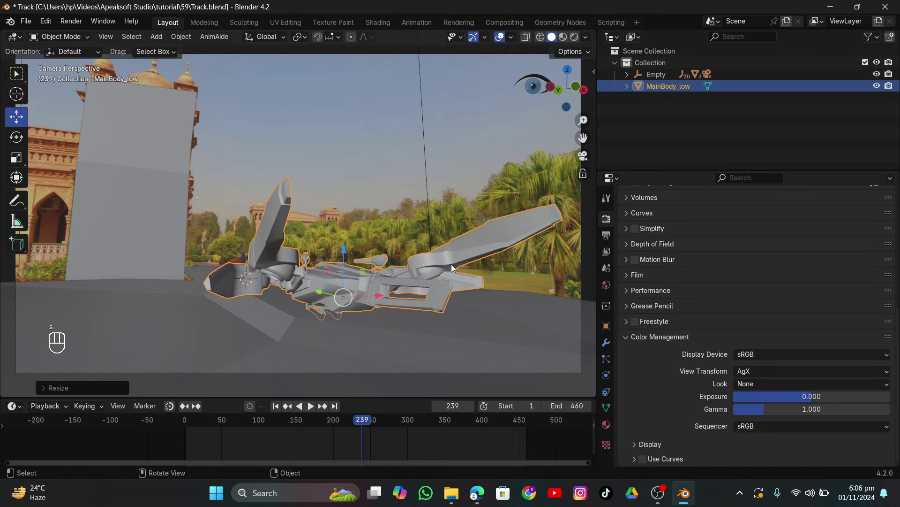
{"action": "left_click", "coordinate": [332, 253]}
{"action": "key", "text": "KP_0"}
{"action": "scroll", "coordinate": [407, 218], "scroll_direction": "down", "scroll_amount": 5}
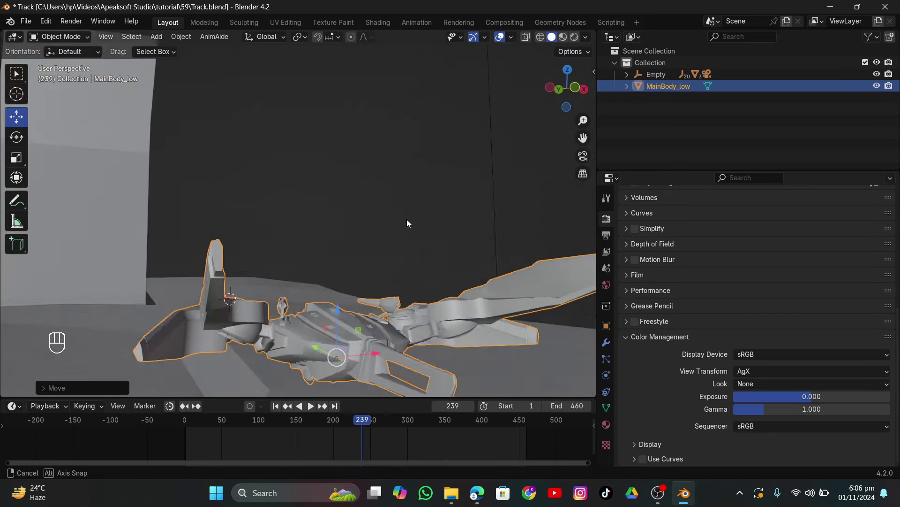
{"action": "left_click", "coordinate": [582, 157]}
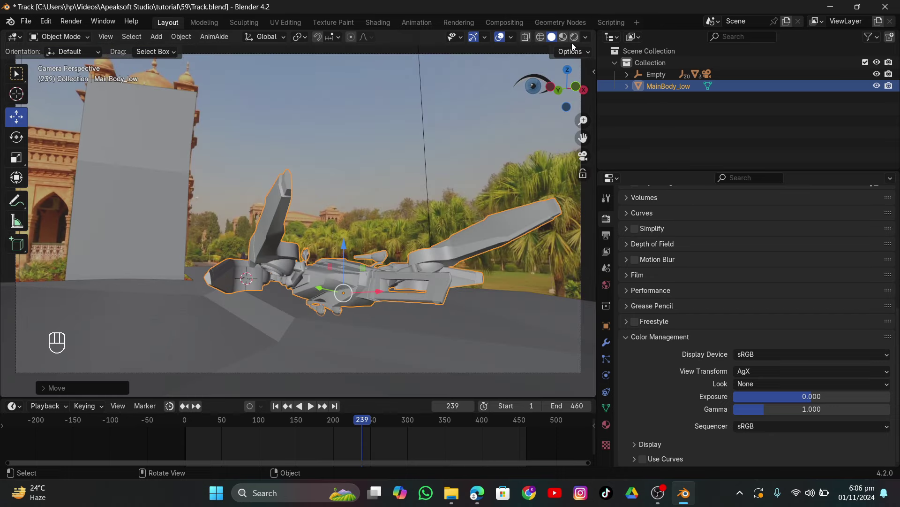
In wireframe display at frame 77, scale the spaceship up over the paved ground and raise it slightly.
{"action": "left_click", "coordinate": [542, 37]}
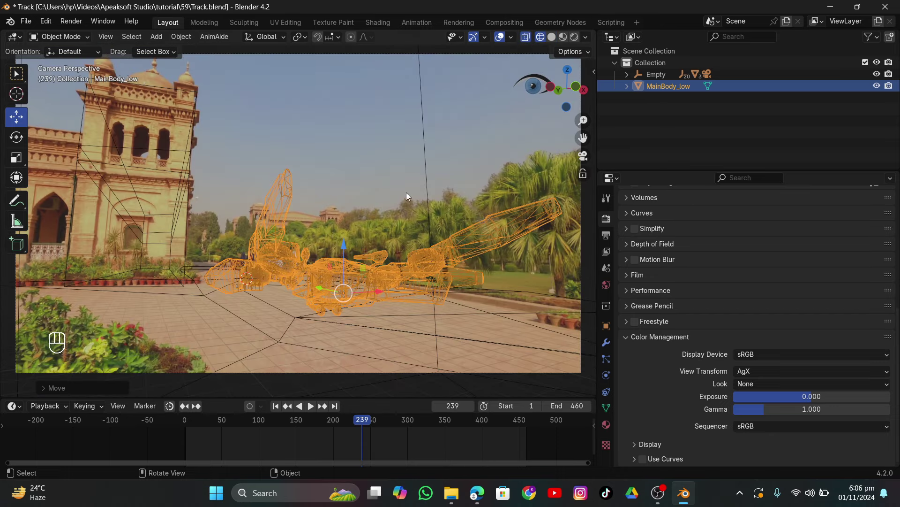
{"action": "left_click", "coordinate": [406, 196]}
{"action": "scroll", "coordinate": [353, 214], "scroll_direction": "down", "scroll_amount": 2}
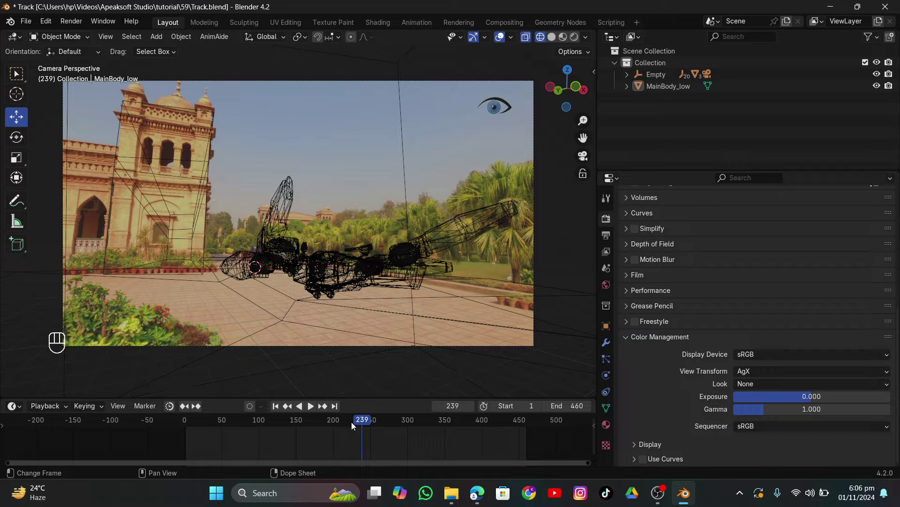
{"action": "left_click_drag", "start_coordinate": [351, 421], "coordinate": [242, 423]}
{"action": "scroll", "coordinate": [266, 279], "scroll_direction": "up", "scroll_amount": 3}
{"action": "left_click", "coordinate": [240, 280]}
{"action": "key", "text": "s"}
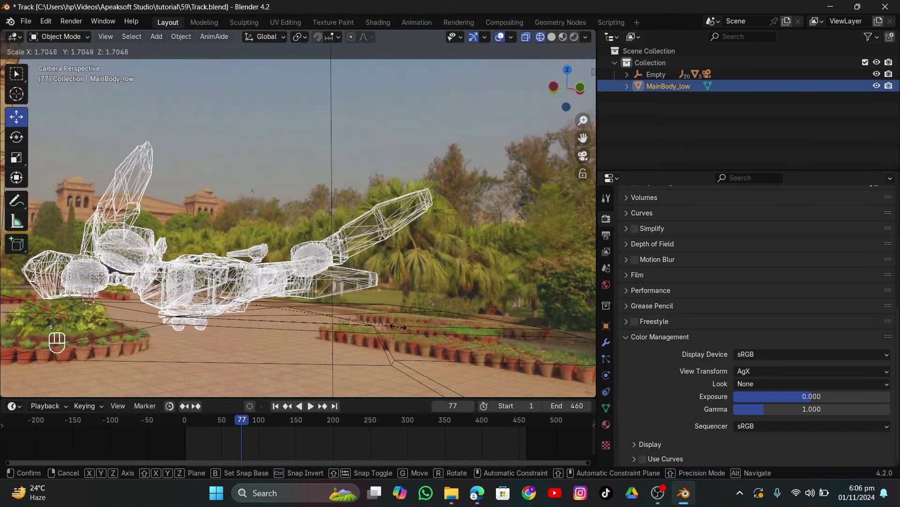
{"action": "left_click", "coordinate": [374, 337]}
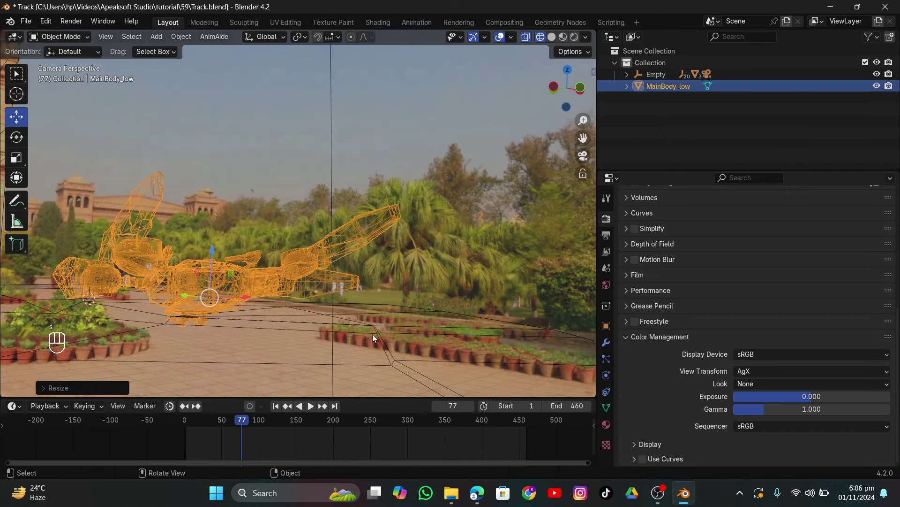
{"action": "key", "text": "s"}
{"action": "key", "text": "Escape"}
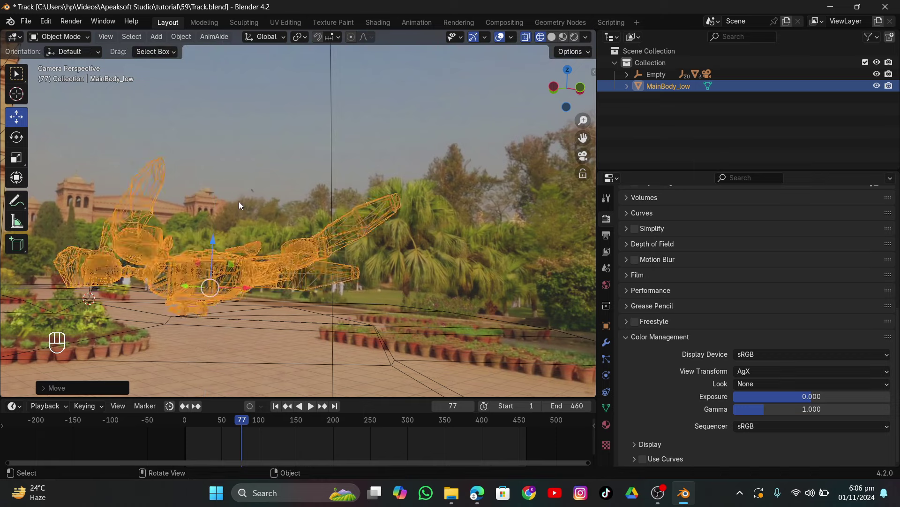
At frame 131, rotate the spaceship about 3.6° around the global X axis.
{"action": "left_click", "coordinate": [249, 189]}
{"action": "scroll", "coordinate": [272, 215], "scroll_direction": "down", "scroll_amount": 3}
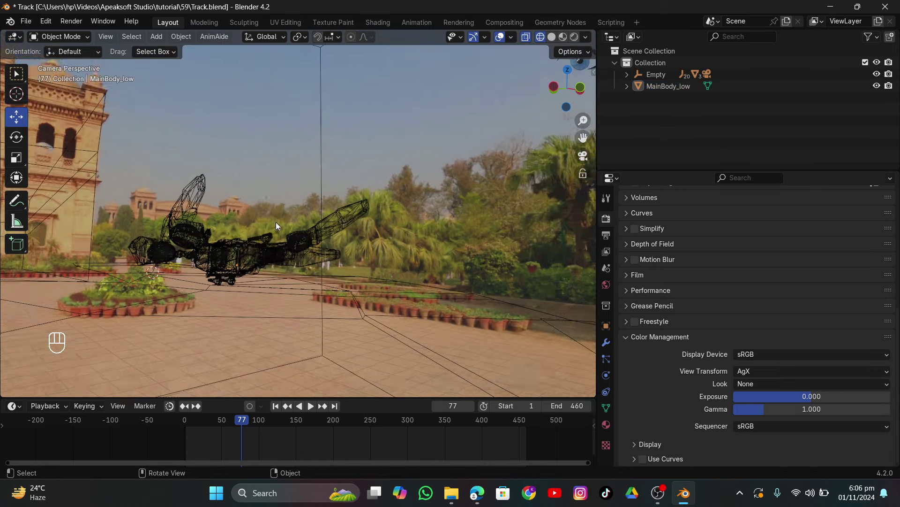
{"action": "left_click_drag", "start_coordinate": [242, 425], "coordinate": [282, 430]}
{"action": "left_click", "coordinate": [291, 268]}
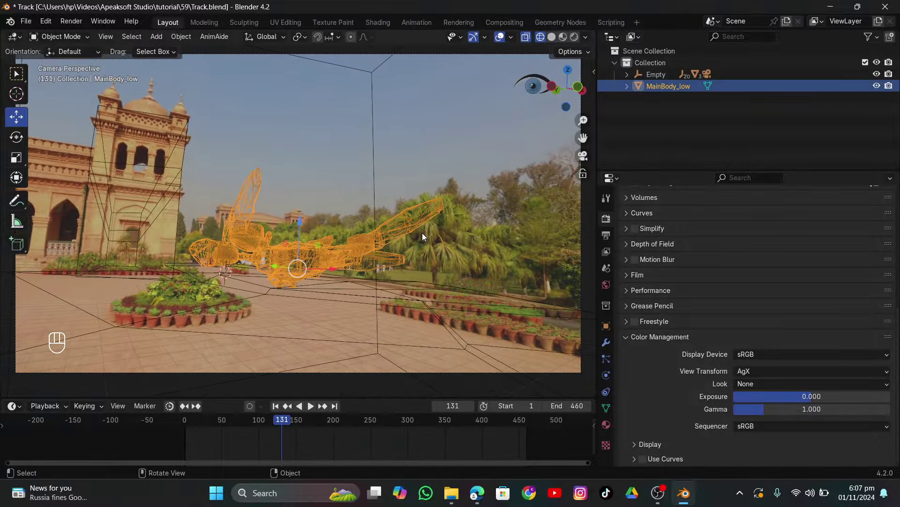
{"action": "key", "text": "r"}
{"action": "key", "text": "x"}
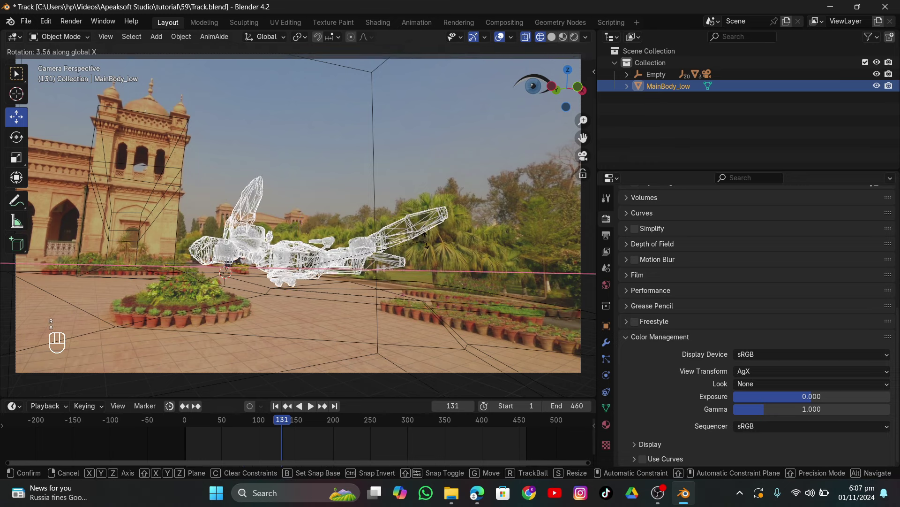
{"action": "left_click", "coordinate": [425, 239]}
{"action": "key", "text": "r"}
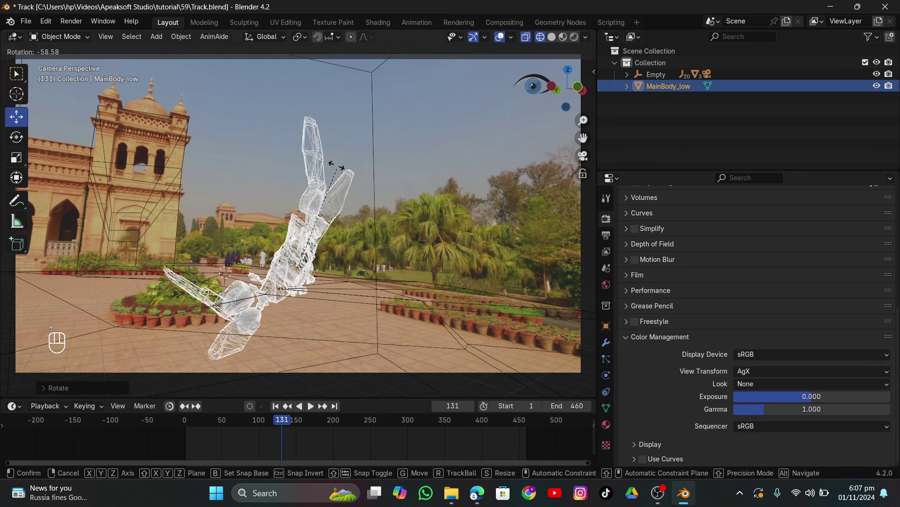
{"action": "right_click", "coordinate": [383, 242]}
{"action": "key", "text": "g"}
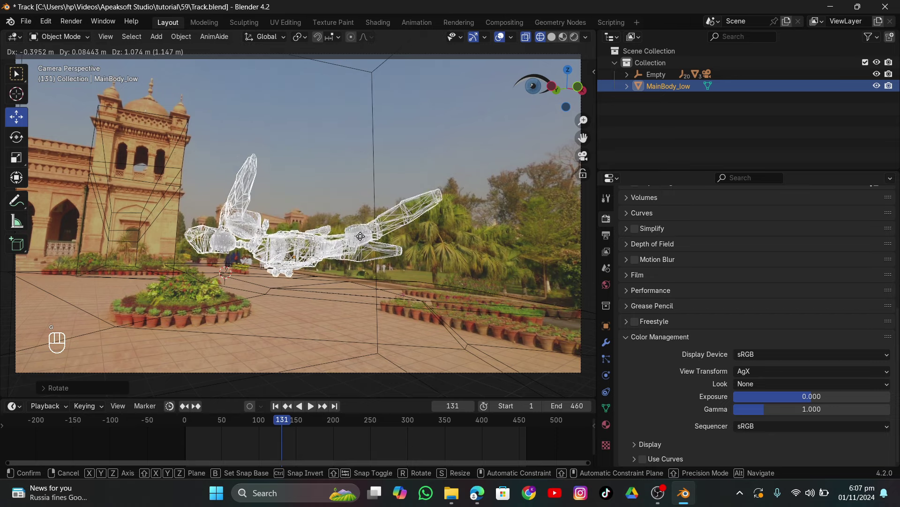
{"action": "right_click", "coordinate": [361, 247]}
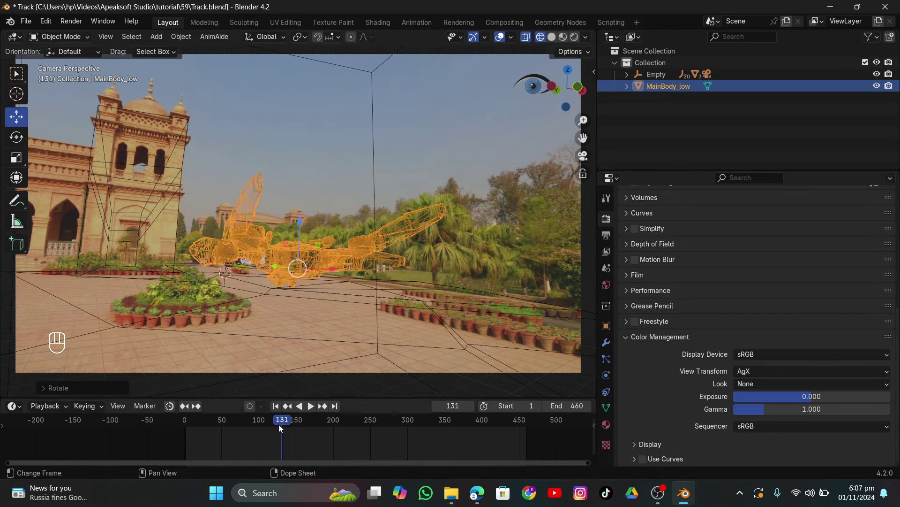
Keyframe the spaceship at frame 200, and raise it along the Z axis at frame 252.
{"action": "left_click_drag", "start_coordinate": [278, 424], "coordinate": [335, 422]}
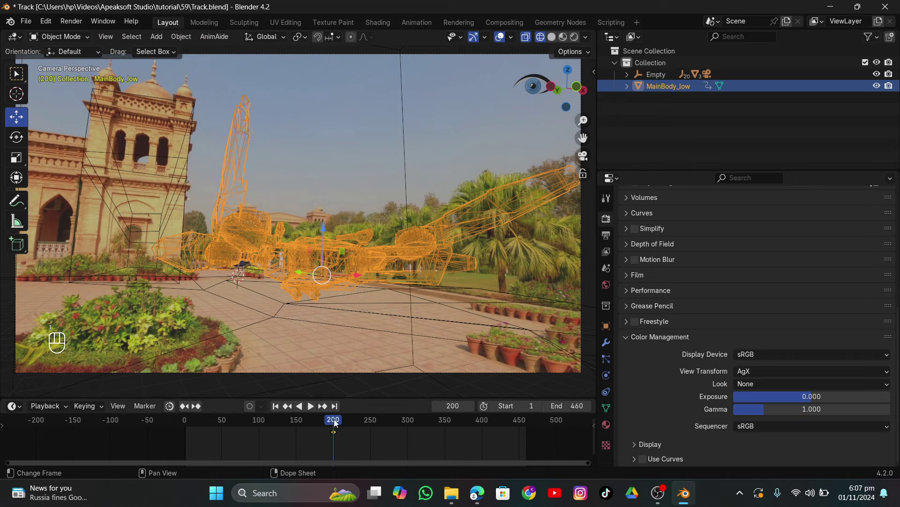
{"action": "left_click_drag", "start_coordinate": [335, 423], "coordinate": [372, 439]}
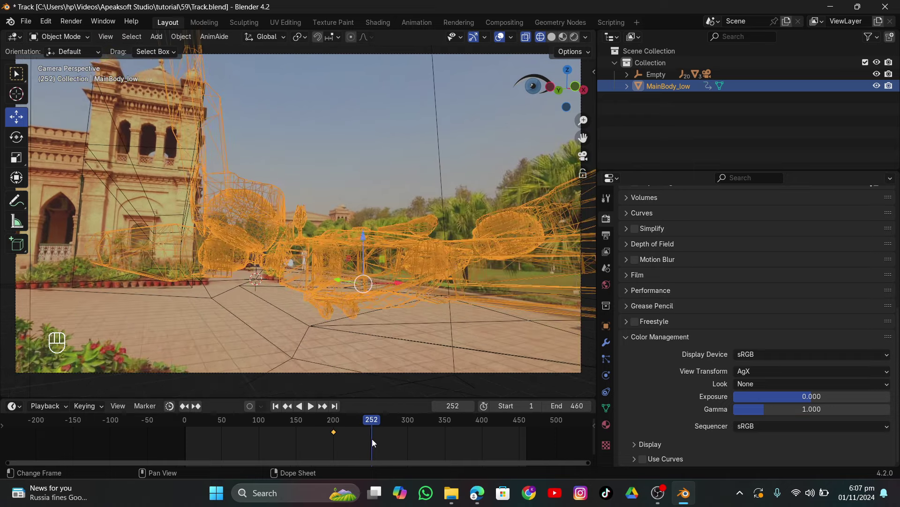
{"action": "key", "text": "g"}
{"action": "key", "text": "z"}
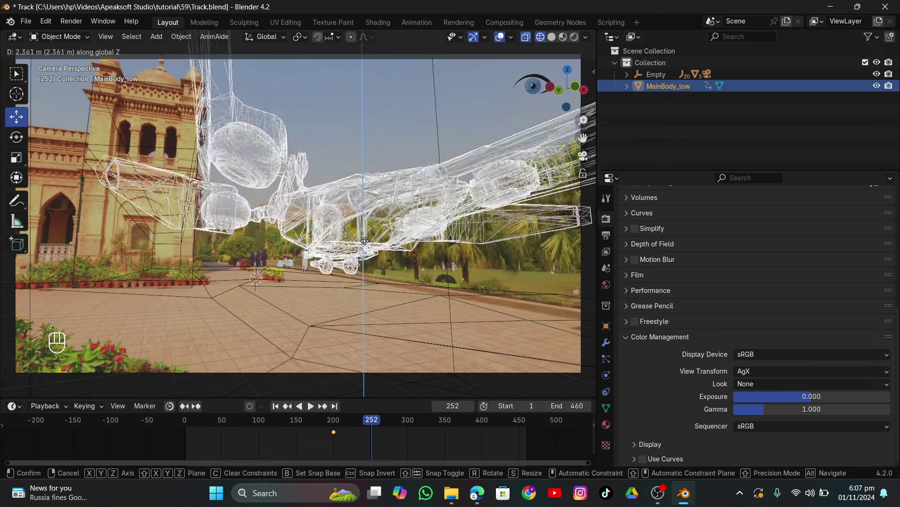
{"action": "left_click", "coordinate": [403, 229]}
Rotate the spaceship about 20° around the global Z axis and keyframe it at frame 252.
{"action": "key", "text": "r"}
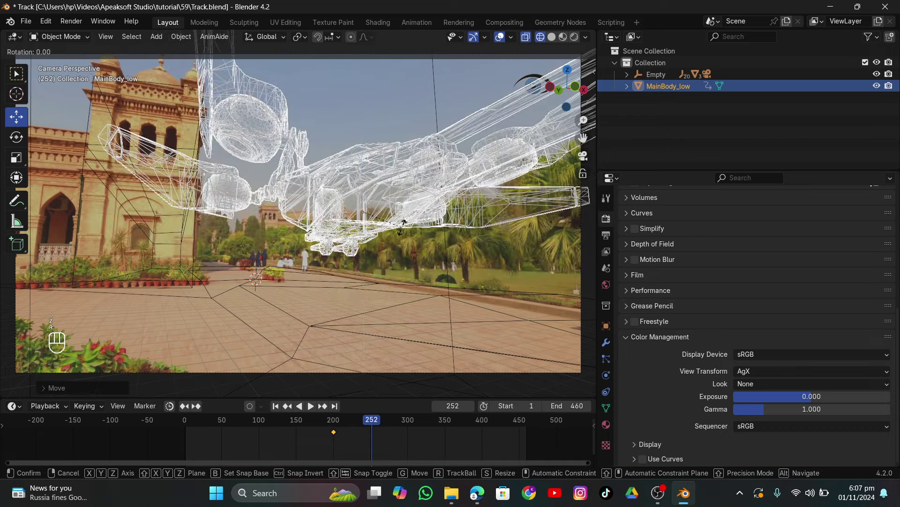
{"action": "key", "text": "z"}
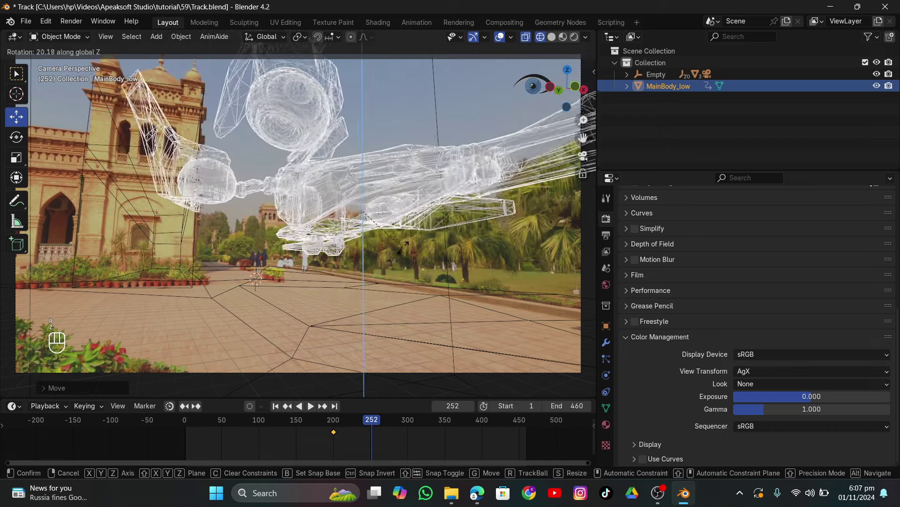
{"action": "left_click", "coordinate": [402, 251]}
At frame 297, turn the spaceship further around Z, lift it higher in the camera view and keyframe it.
{"action": "left_click_drag", "start_coordinate": [372, 424], "coordinate": [406, 445]}
{"action": "key", "text": "r"}
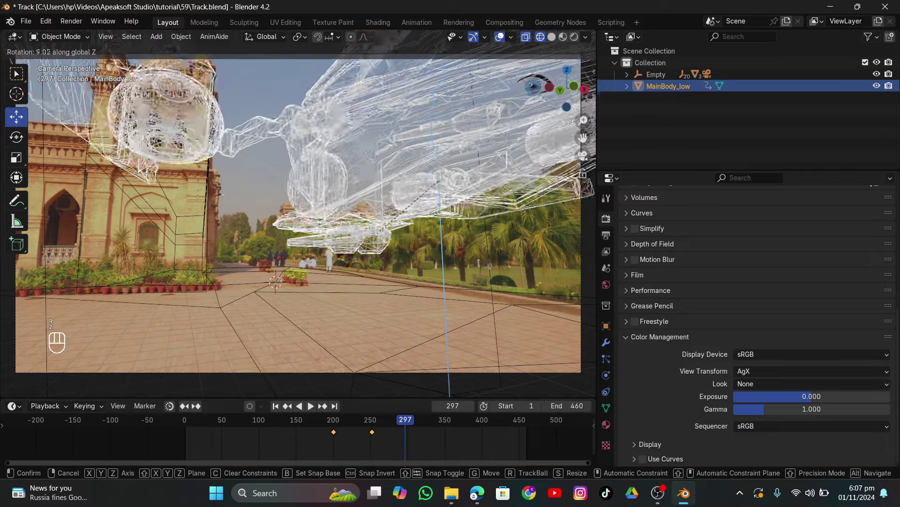
{"action": "left_click", "coordinate": [294, 197]}
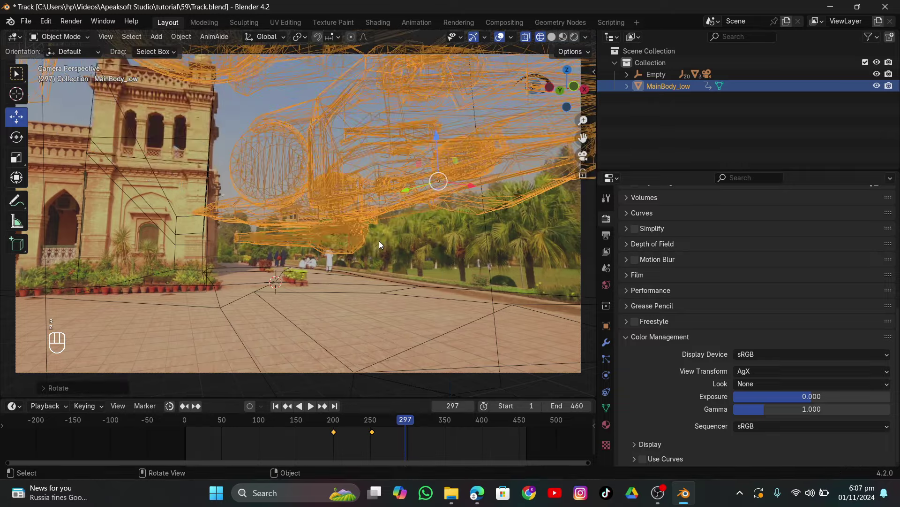
{"action": "key", "text": "g"}
{"action": "left_click", "coordinate": [359, 201]}
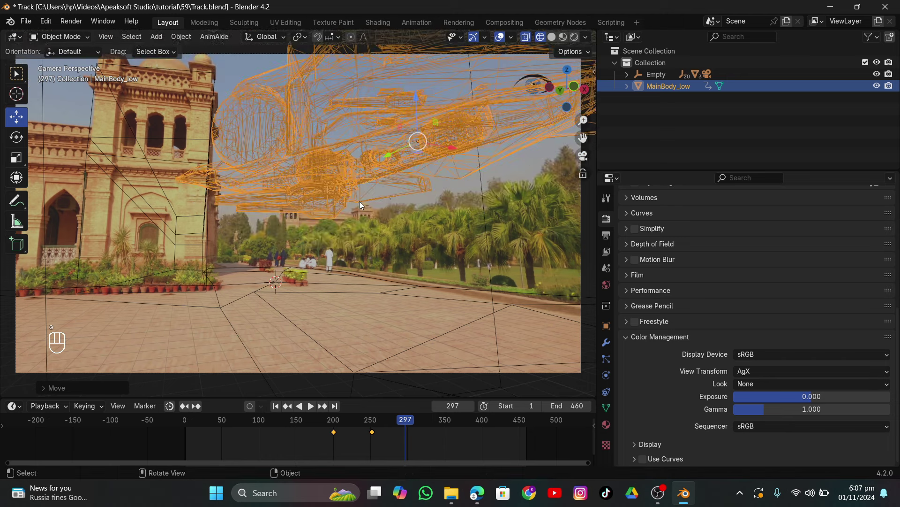
{"action": "key", "text": "r"}
{"action": "key", "text": "z"}
{"action": "left_click", "coordinate": [330, 215]}
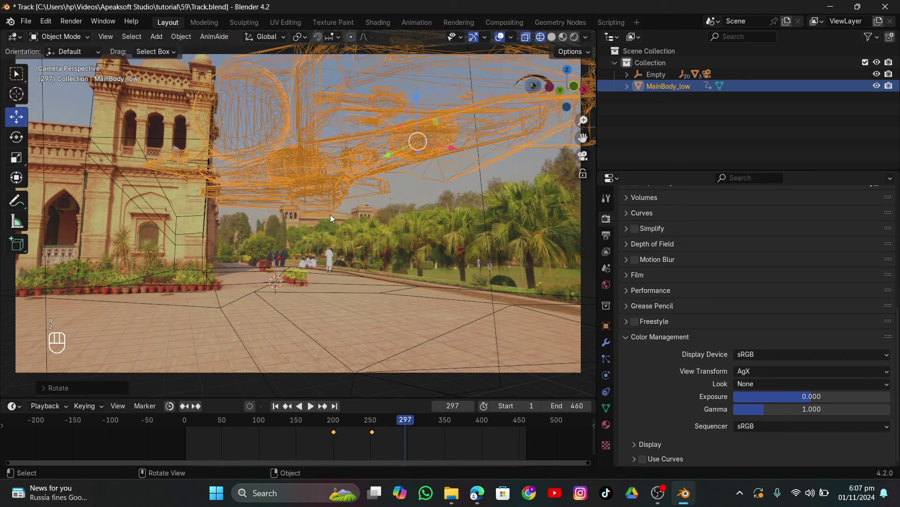
At frame 323, move the spaceship up and toward the tower in the camera view.
{"action": "key", "text": "space"}
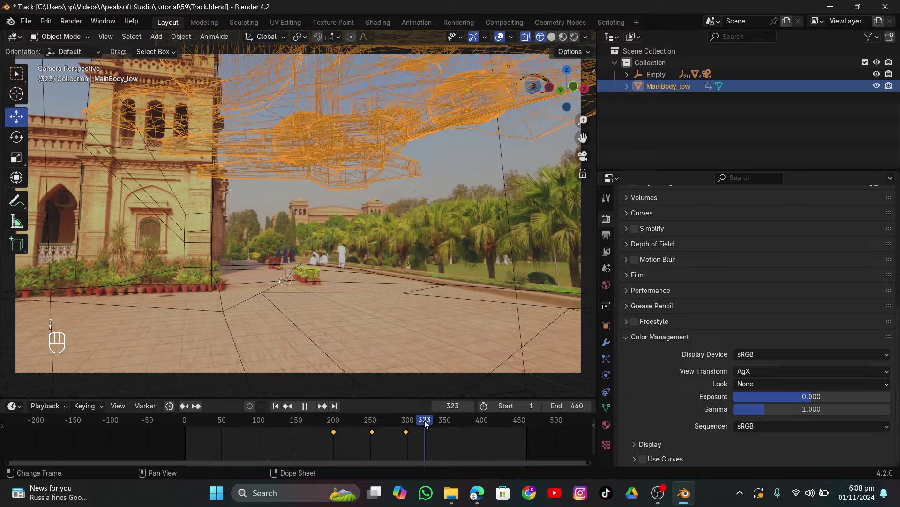
{"action": "key", "text": "g"}
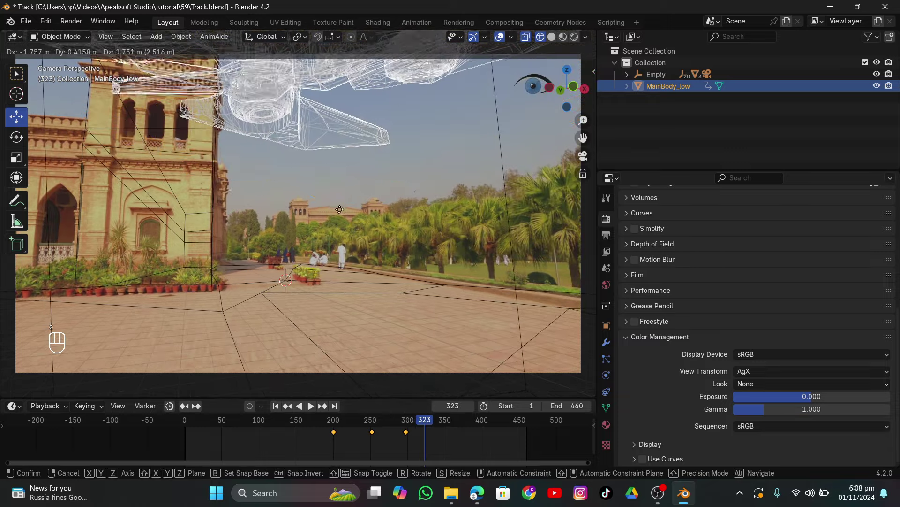
{"action": "left_click", "coordinate": [326, 179]}
Move the spaceship out of the camera's sight along negative X, raise it about 12.6 m in Z, and keyframe it at frame 323.
{"action": "key", "text": "KP_0"}
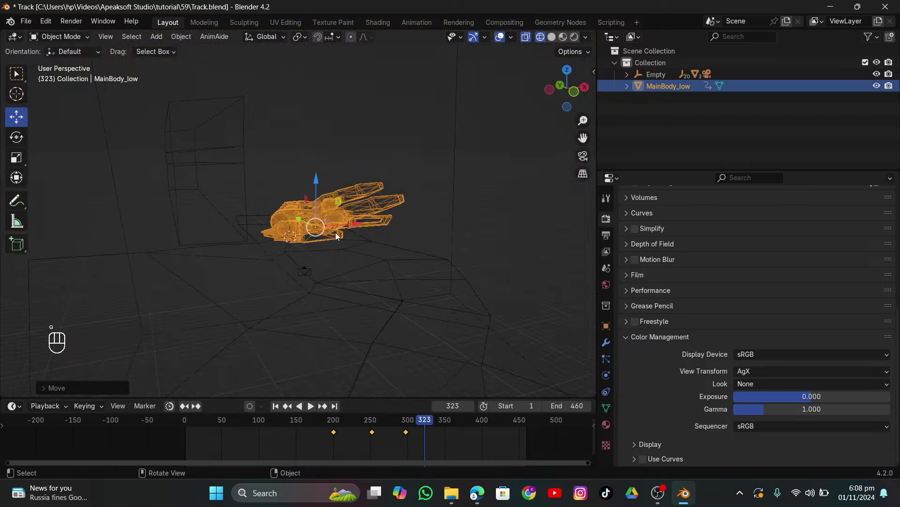
{"action": "key", "text": "g"}
{"action": "key", "text": "x"}
{"action": "left_click", "coordinate": [125, 224]}
{"action": "key", "text": "g"}
{"action": "key", "text": "z"}
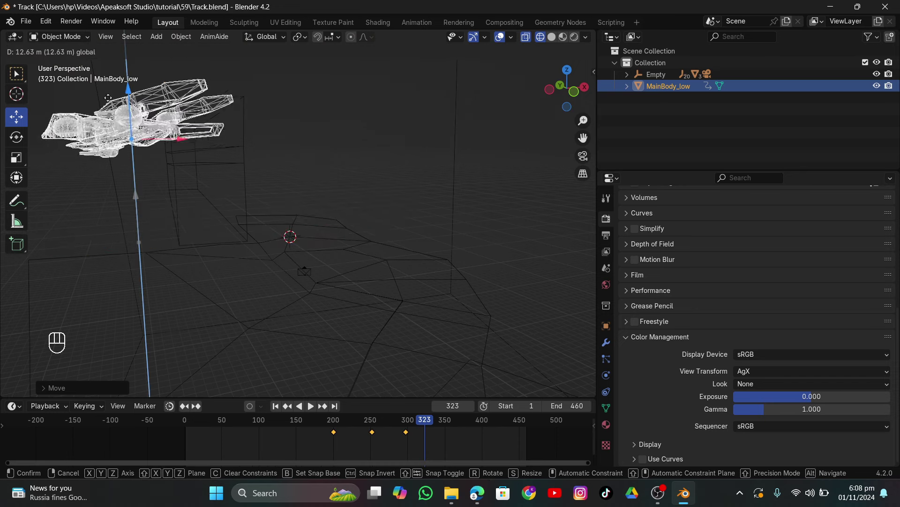
{"action": "left_click", "coordinate": [173, 142]}
{"action": "left_click_drag", "start_coordinate": [174, 142], "coordinate": [51, 143]}
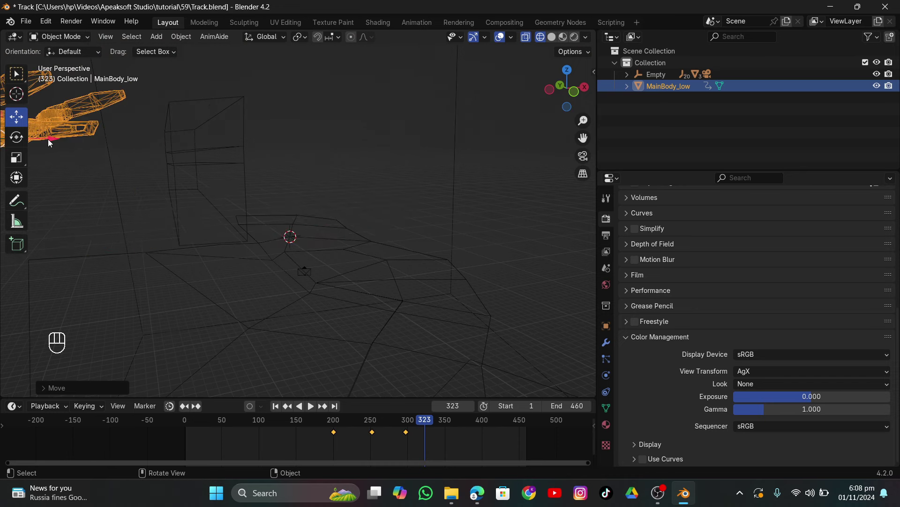
{"action": "left_click", "coordinate": [587, 156]}
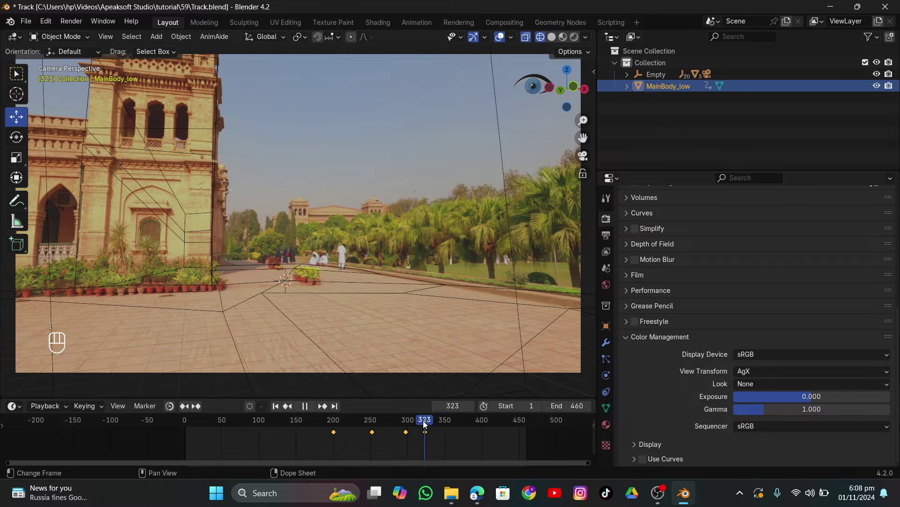
Return to the keyframe at frame 297 and set the transform orientation to Local.
{"action": "left_click_drag", "start_coordinate": [425, 425], "coordinate": [406, 436]}
{"action": "left_click", "coordinate": [324, 407]}
{"action": "left_click", "coordinate": [291, 407]}
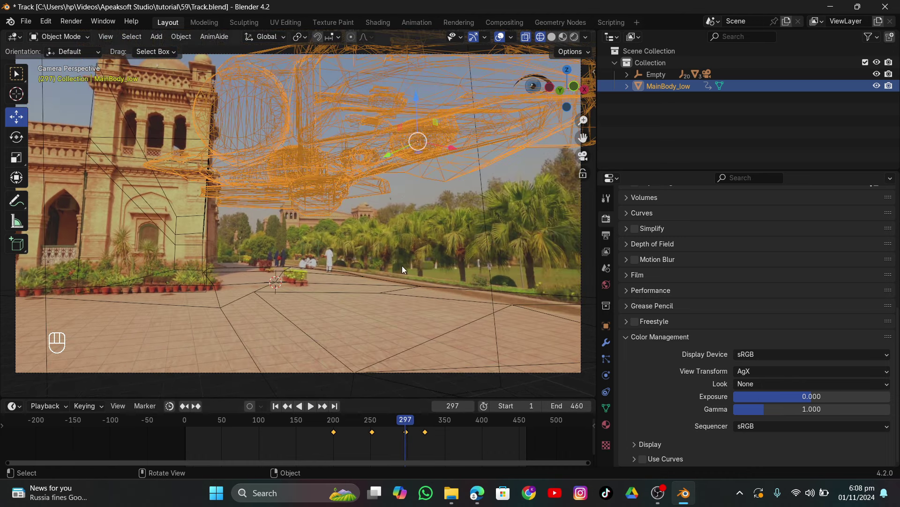
{"action": "left_click", "coordinate": [268, 39]}
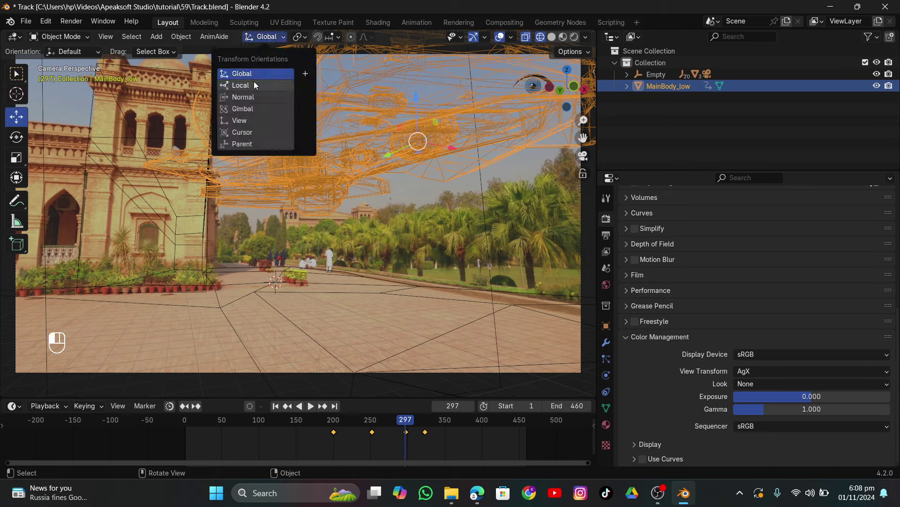
{"action": "left_click", "coordinate": [255, 83]}
Tilt the spaceship about 12° in the camera view, keyframe it at frame 297, and play the animation in solid shading.
{"action": "key", "text": "r"}
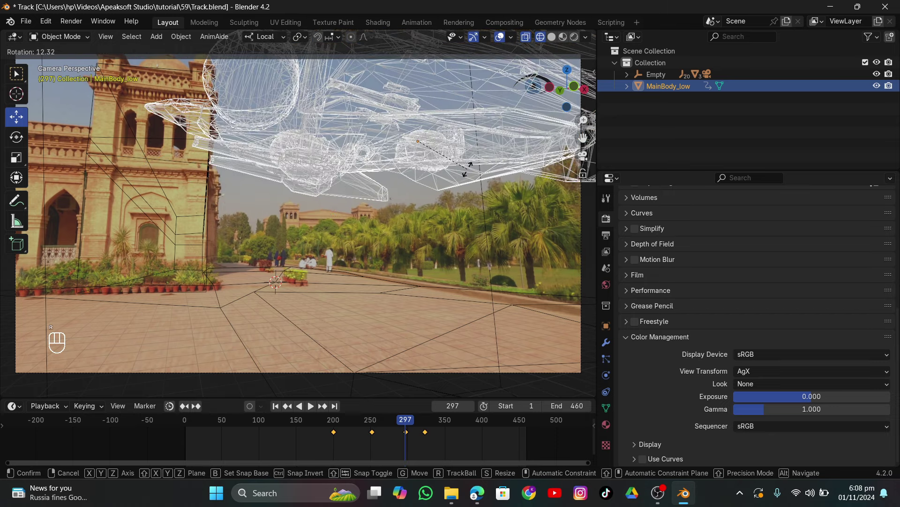
{"action": "left_click", "coordinate": [468, 172]}
{"action": "left_click", "coordinate": [552, 37]}
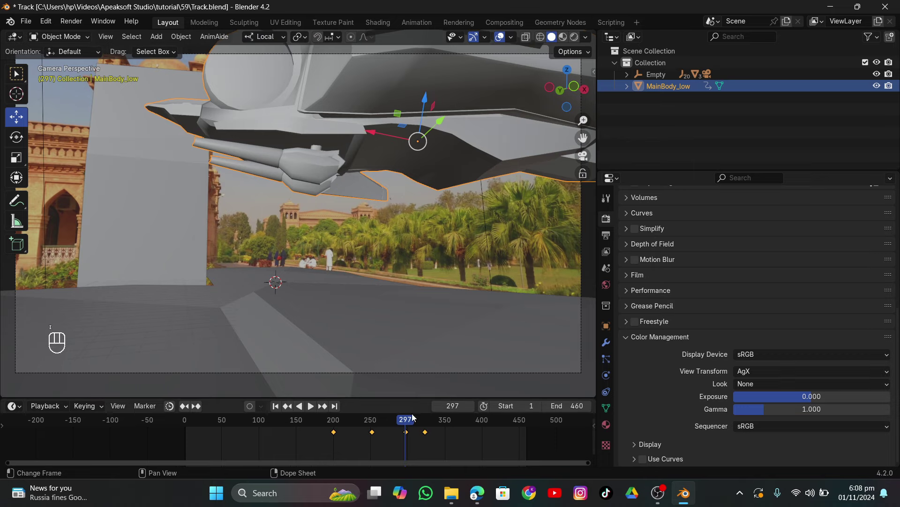
{"action": "key", "text": "space"}
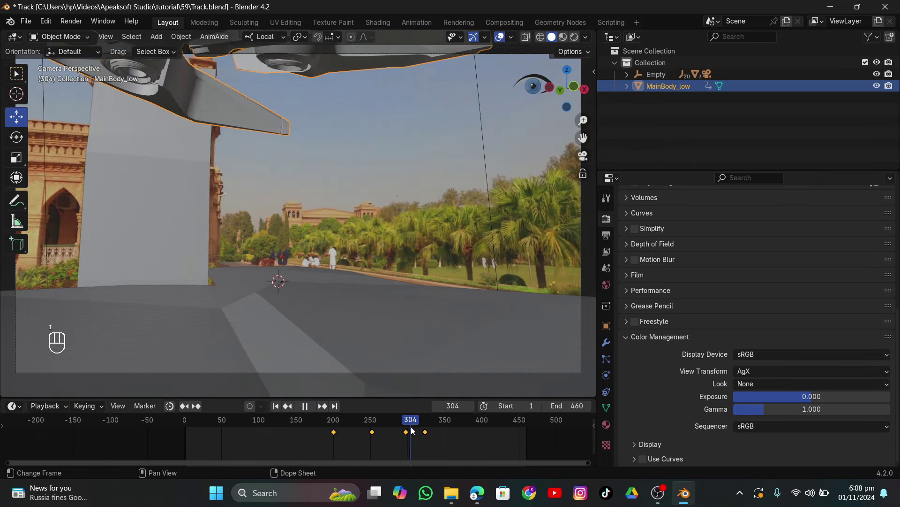
At frame 323, freely rotate the spaceship so its nose tilts upward, and insert a keyframe.
{"action": "key", "text": "Escape"}
{"action": "key", "text": "Up"}
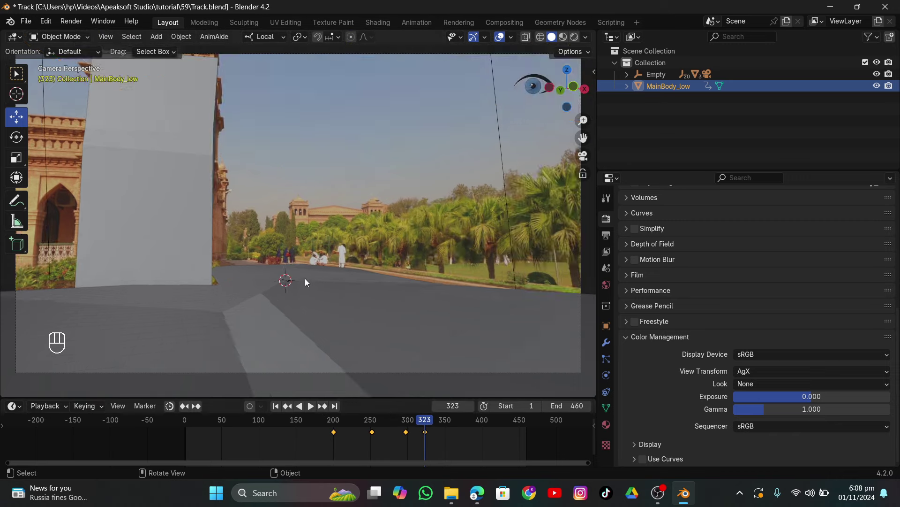
{"action": "key", "text": "KP_0"}
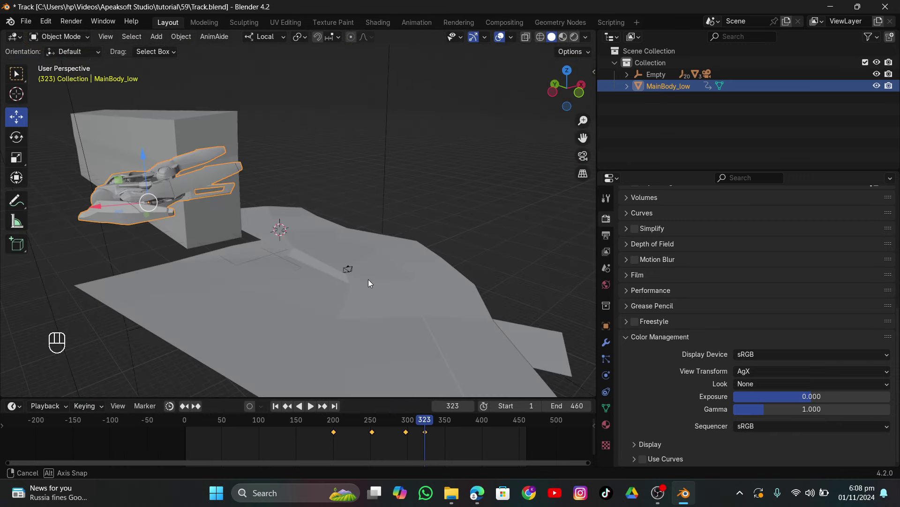
{"action": "key", "text": "r"}
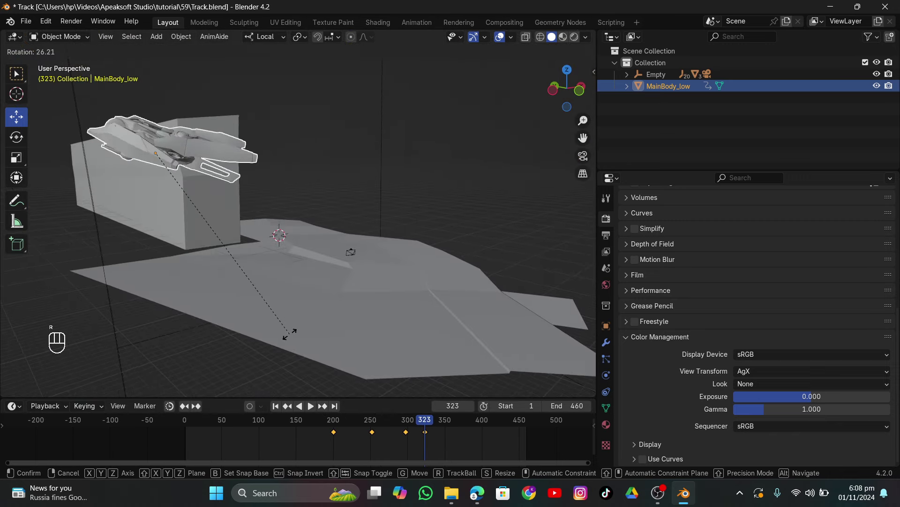
{"action": "key", "text": "r"}
{"action": "key", "text": "r"}
{"action": "key", "text": "r"}
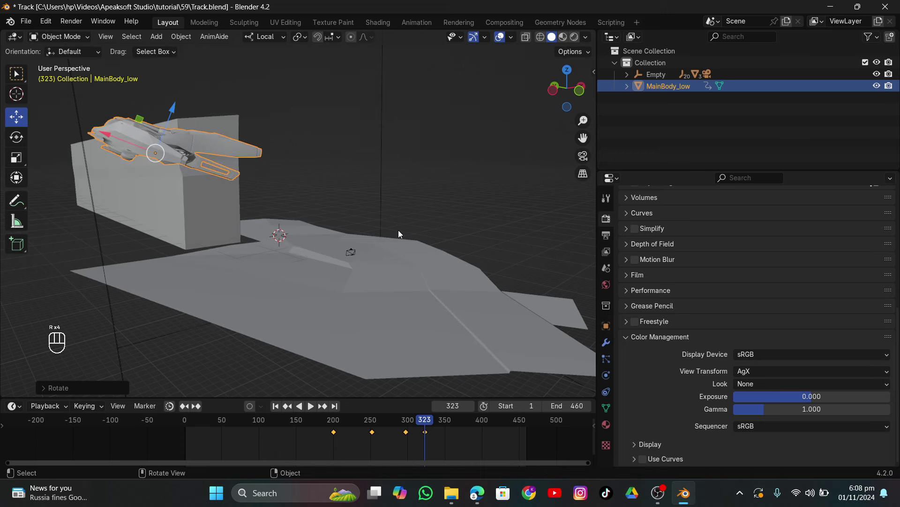
{"action": "key", "text": "i"}
Scrub around frame 305 and set the interpolation of the keyframes at frames 297 and 323 to Linear.
{"action": "left_click", "coordinate": [412, 421]}
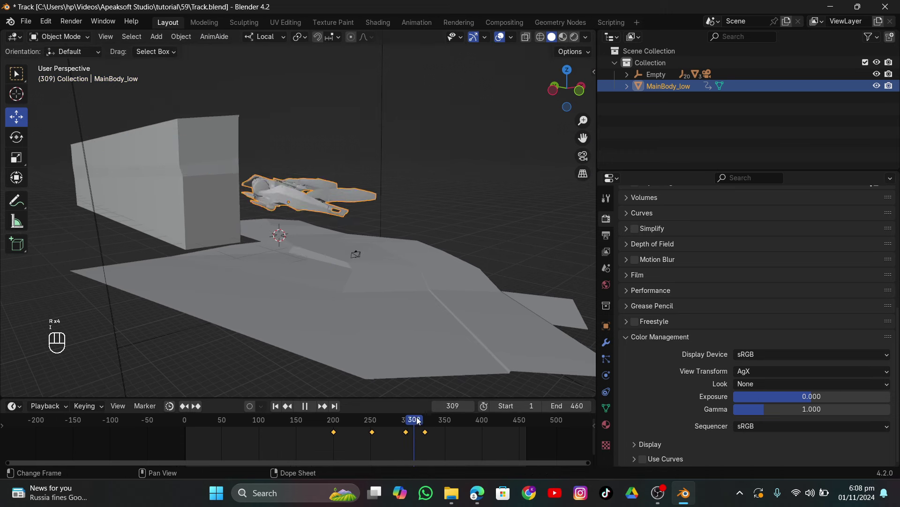
{"action": "left_click", "coordinate": [411, 420]}
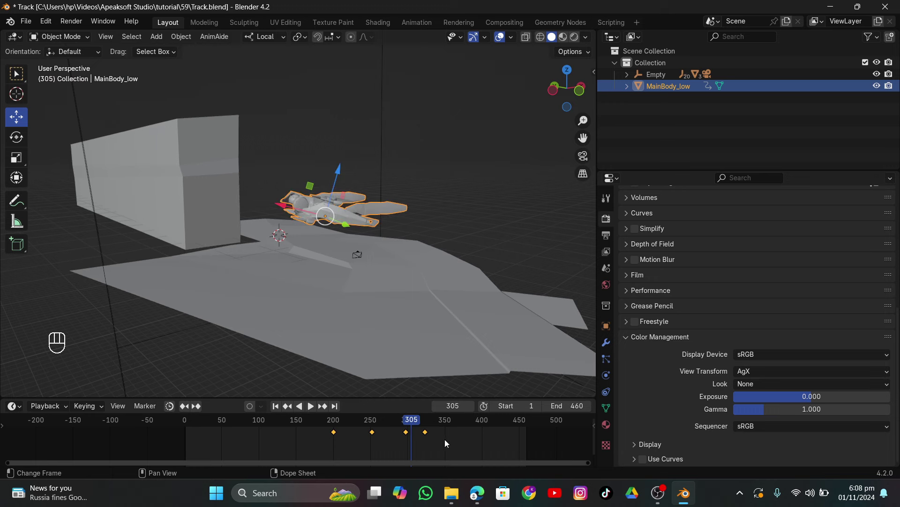
{"action": "key", "text": "t"}
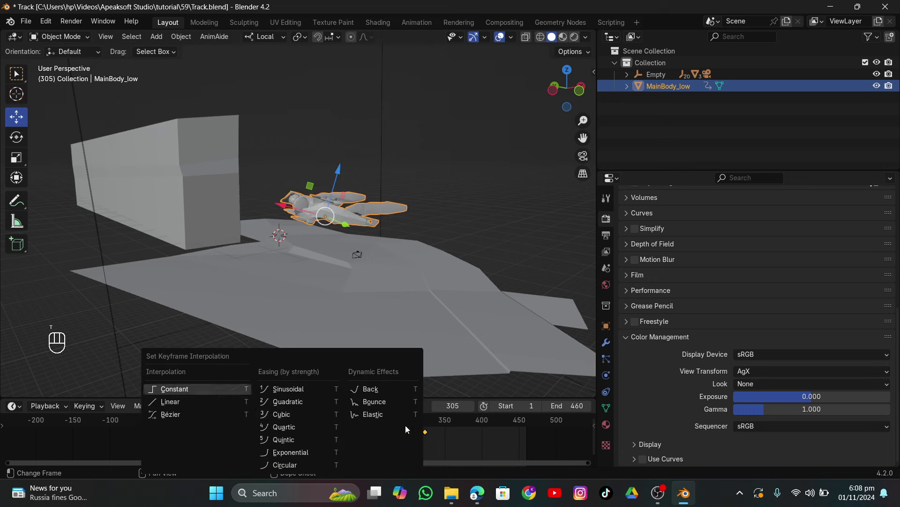
{"action": "left_click", "coordinate": [225, 402]}
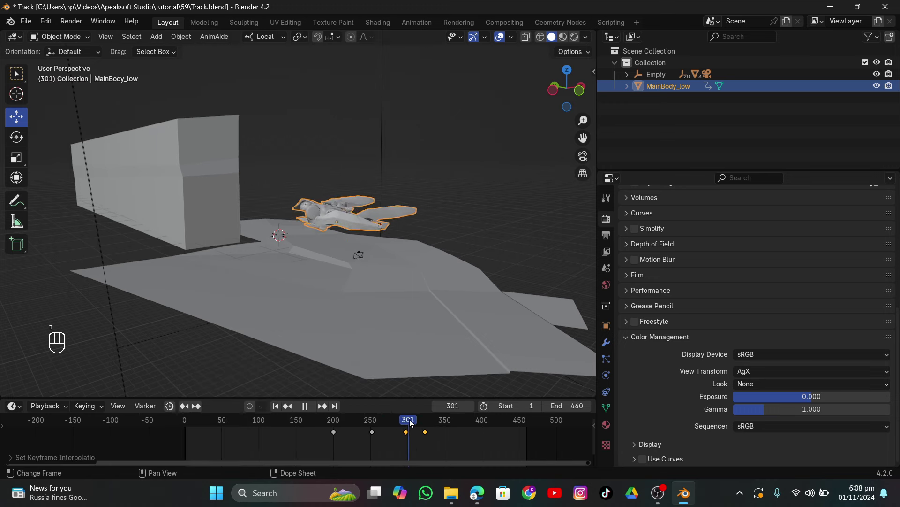
Return to the camera view and scrub through the animation, examining the spaceship's fly-out around frames 288 to 304.
{"action": "left_click", "coordinate": [583, 155]}
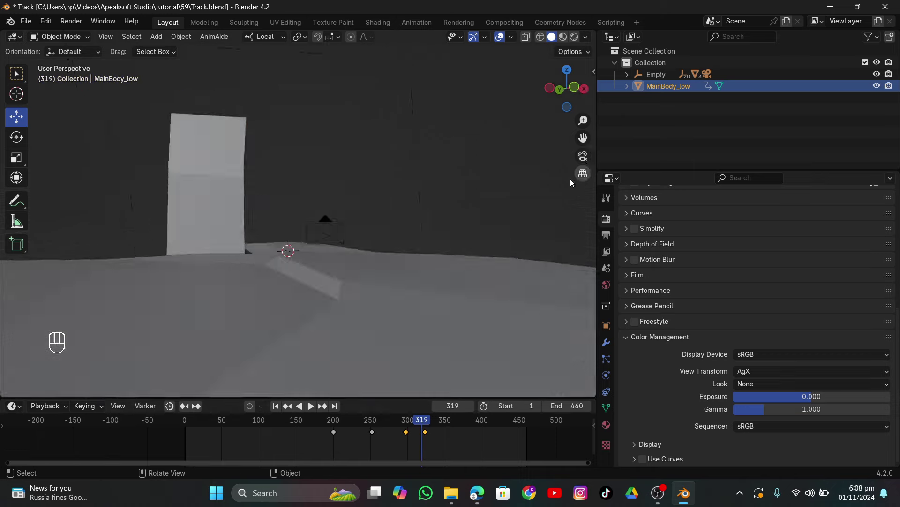
{"action": "left_click", "coordinate": [406, 422]}
{"action": "key", "text": "space"}
{"action": "left_click_drag", "start_coordinate": [406, 425], "coordinate": [352, 424]}
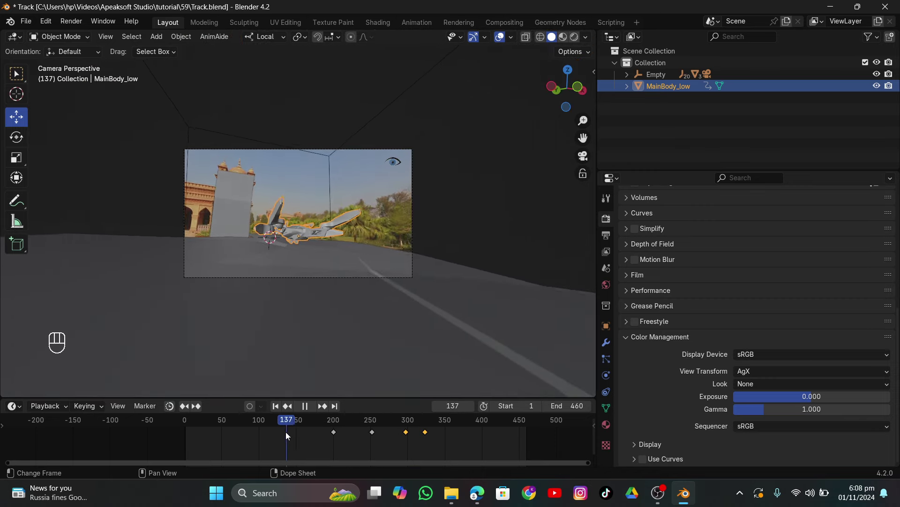
{"action": "left_click_drag", "start_coordinate": [259, 441], "coordinate": [414, 473]}
{"action": "scroll", "coordinate": [379, 285], "scroll_direction": "up", "scroll_amount": 3}
{"action": "scroll", "coordinate": [401, 342], "scroll_direction": "down", "scroll_amount": 1}
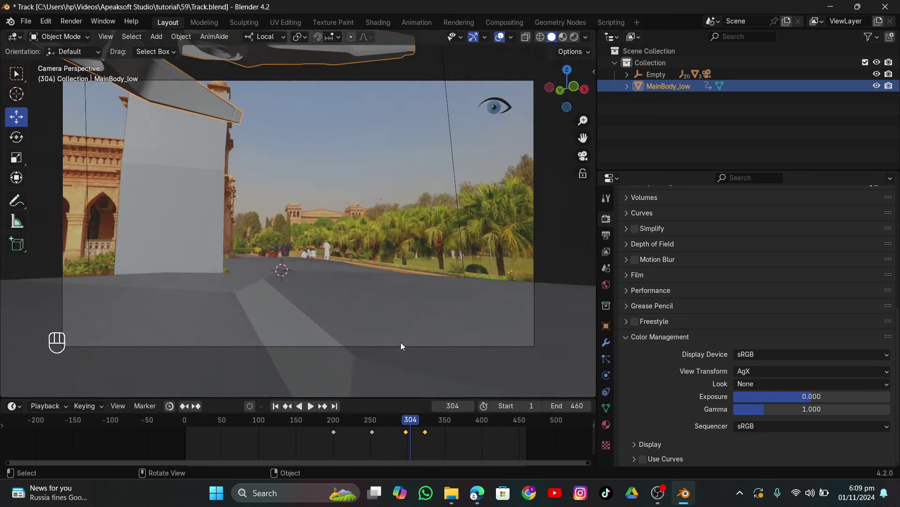
{"action": "key", "text": "space"}
{"action": "left_click", "coordinate": [408, 425]}
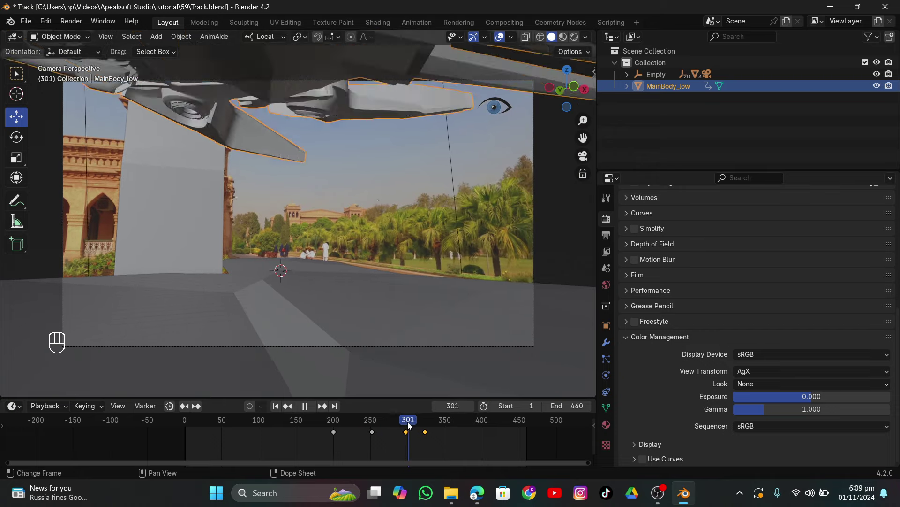
{"action": "mouse_move", "coordinate": [408, 425]}
{"action": "left_mouse_down"}
{"action": "mouse_move", "coordinate": [378, 420]}
{"action": "mouse_move", "coordinate": [399, 419]}
{"action": "left_mouse_up"}
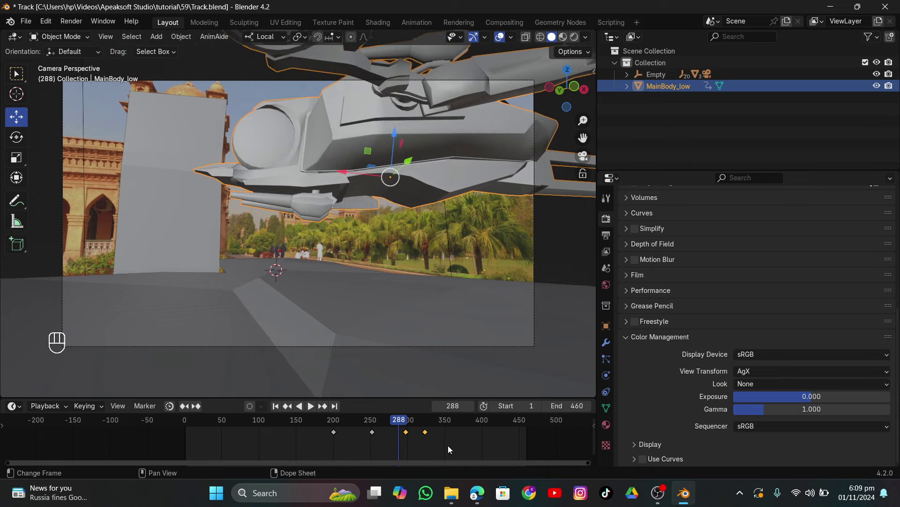
Delete the spaceship's keyframe at frame 323 and advance to frame 324.
{"action": "left_click", "coordinate": [421, 428]}
{"action": "key", "text": "space"}
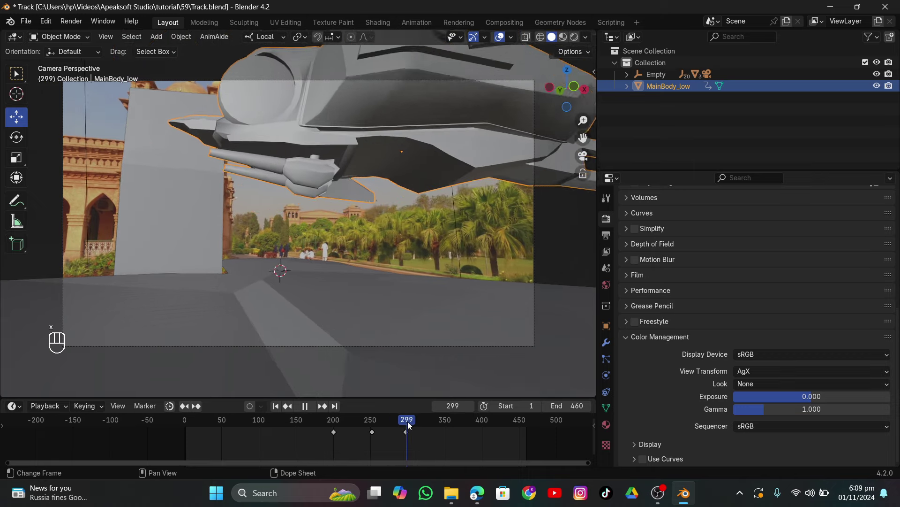
{"action": "key", "text": "space"}
Raise the spaceship along its local Z until it is out of the camera view, and keyframe it at frame 324.
{"action": "scroll", "coordinate": [362, 271], "scroll_direction": "down", "scroll_amount": 3}
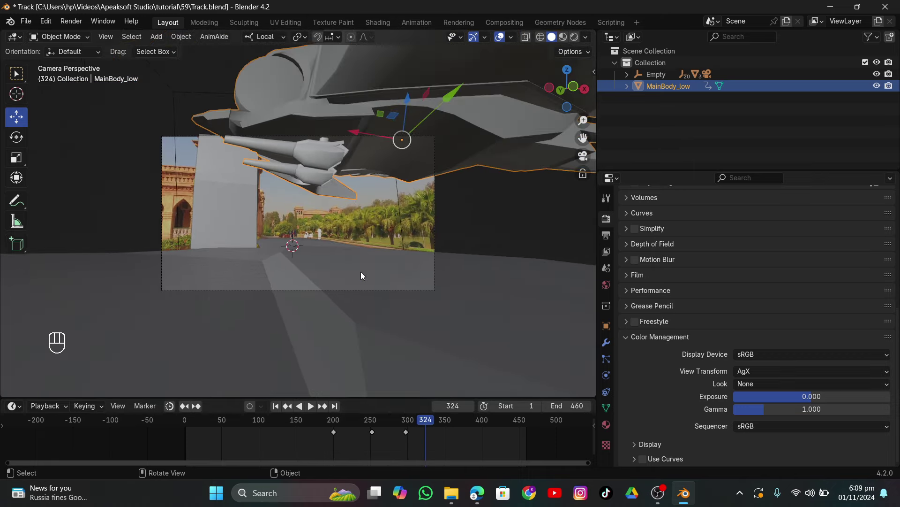
{"action": "key", "text": "g"}
{"action": "key", "text": "z"}
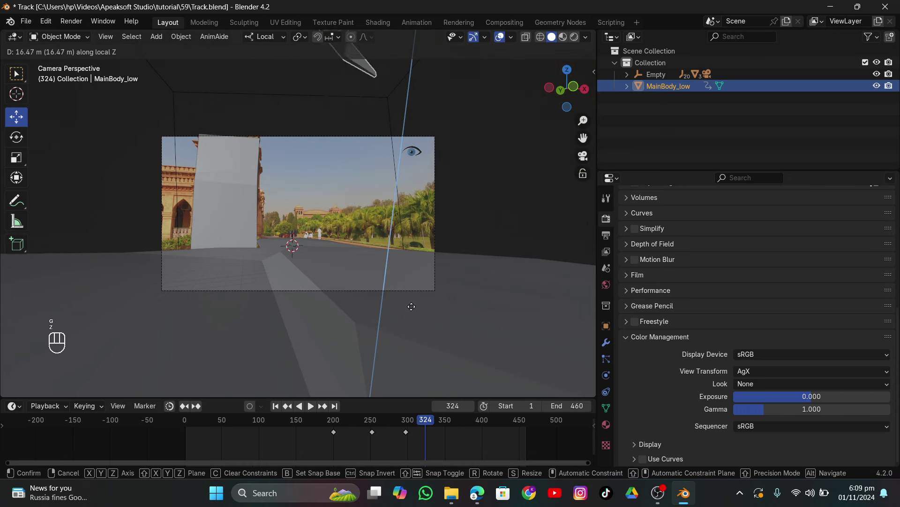
{"action": "left_click", "coordinate": [473, 116]}
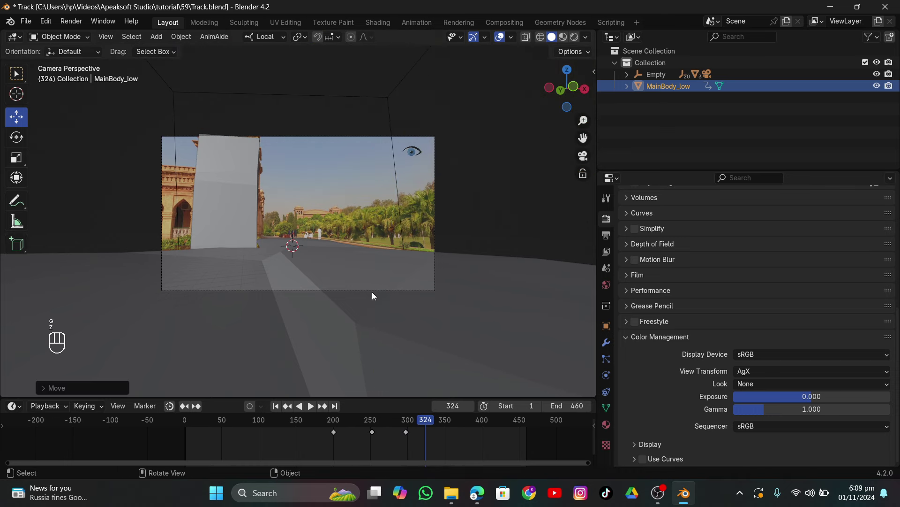
{"action": "key", "text": "g"}
{"action": "key", "text": "z"}
{"action": "right_click", "coordinate": [381, 186]}
{"action": "key", "text": "i"}
Set the keyframe interpolation of the fly-out to Bézier and scrub through the motion around frame 297.
{"action": "left_click_drag", "start_coordinate": [421, 427], "coordinate": [397, 422]}
{"action": "key", "text": "t"}
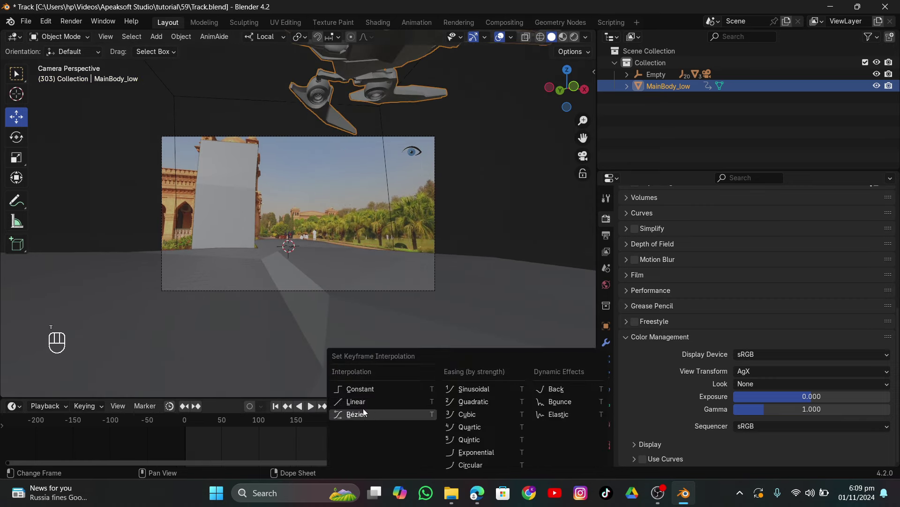
{"action": "left_click", "coordinate": [364, 413]}
{"action": "key", "text": "space"}
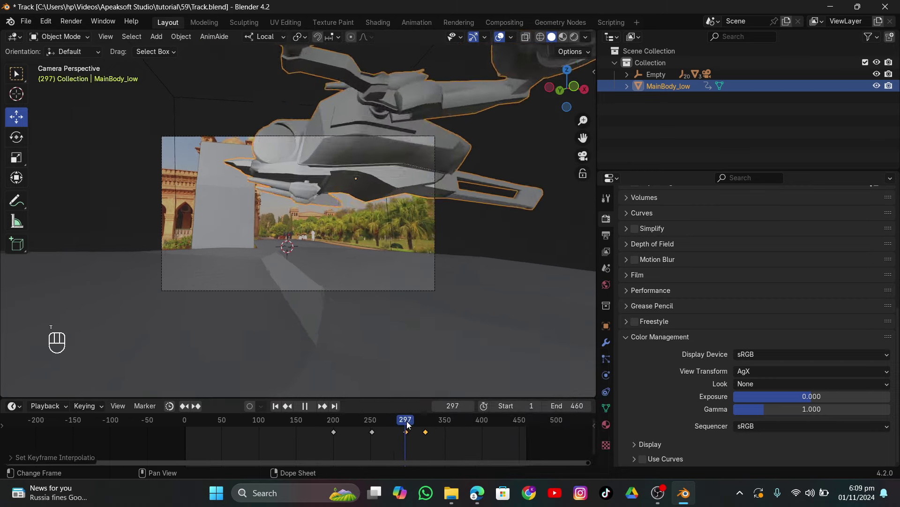
{"action": "left_click", "coordinate": [408, 425]}
{"action": "left_click_drag", "start_coordinate": [408, 425], "coordinate": [401, 459]}
Hide the ground mesh and play the animation from the start in the camera view.
{"action": "left_click", "coordinate": [378, 340]}
{"action": "key", "text": "h"}
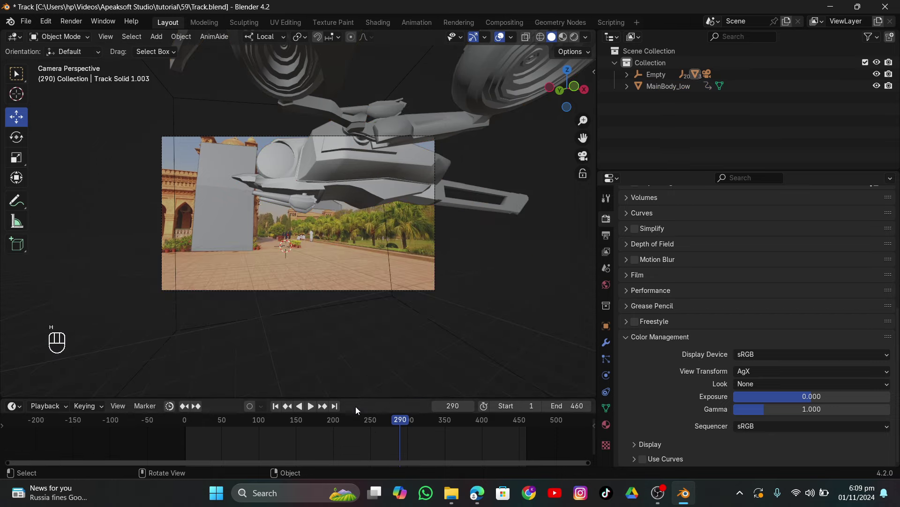
{"action": "left_click", "coordinate": [283, 405]}
{"action": "key", "text": "space"}
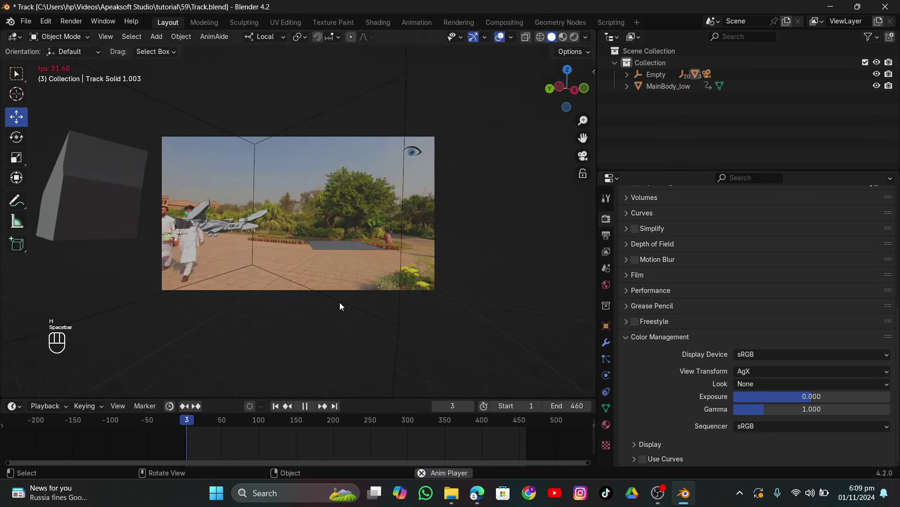
{"action": "scroll", "coordinate": [317, 300], "scroll_direction": "up", "scroll_amount": 3}
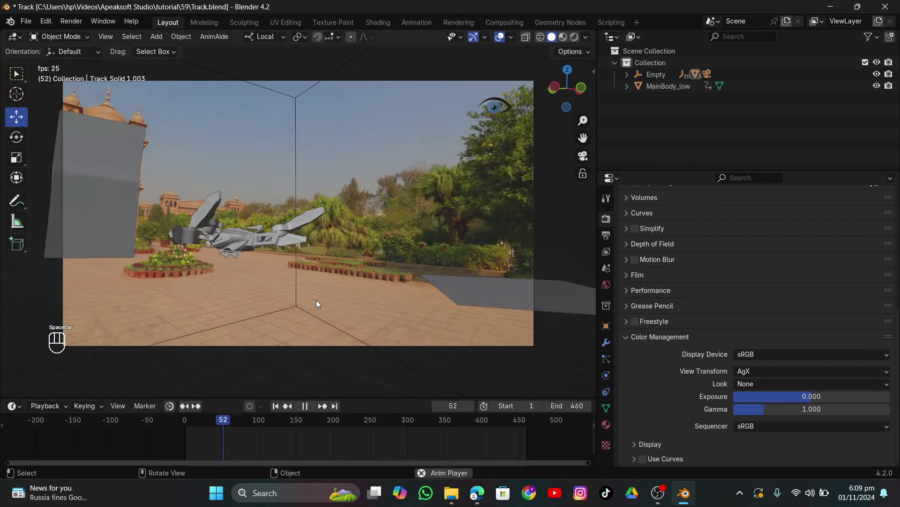
{"action": "scroll", "coordinate": [316, 299], "scroll_direction": "up", "scroll_amount": 3}
{"action": "scroll", "coordinate": [317, 300], "scroll_direction": "down", "scroll_amount": 3}
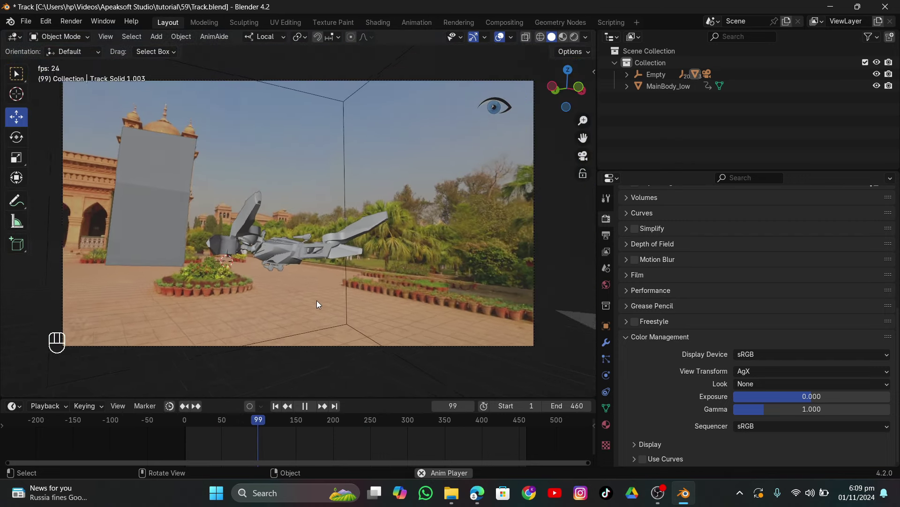
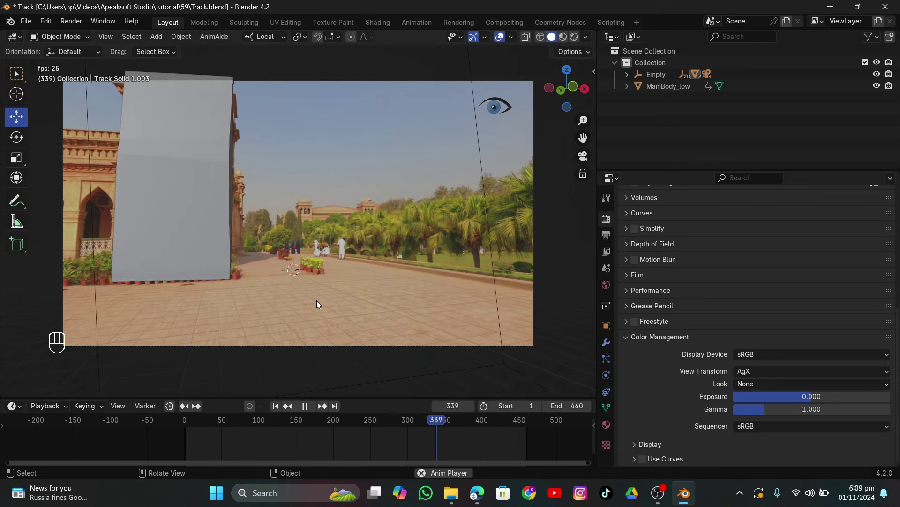
{"action": "key", "text": "space"}
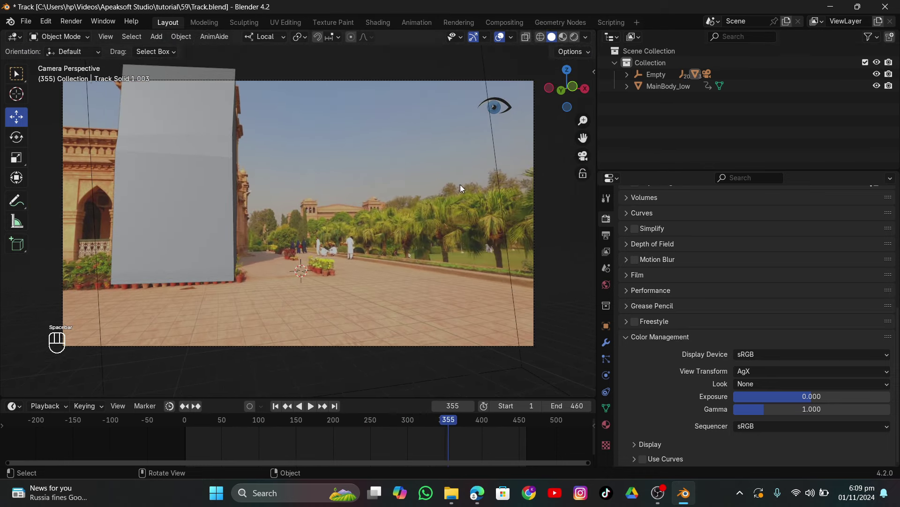
Undo hiding the ground mesh and move the playhead to frame 270.
{"action": "key", "text": "ctrl+z"}
{"action": "key", "text": "ctrl+z"}
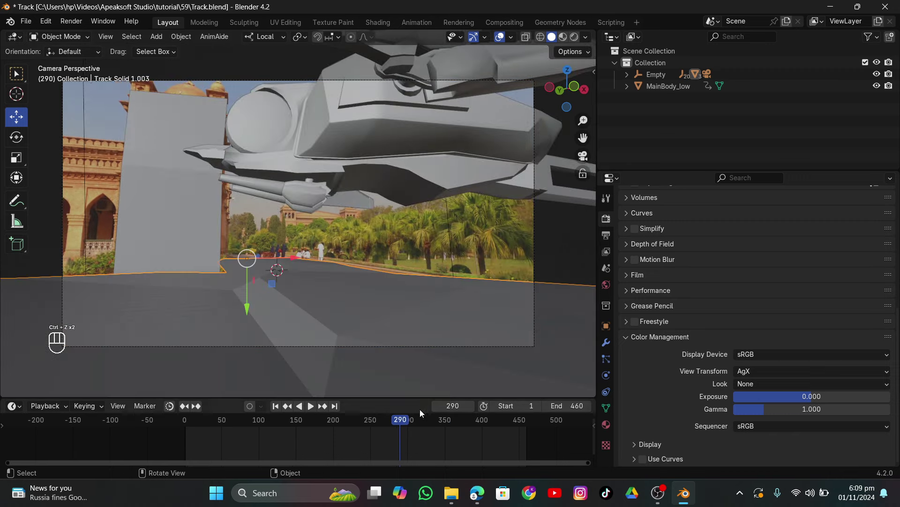
{"action": "left_click_drag", "start_coordinate": [417, 419], "coordinate": [385, 444]}
{"action": "left_click", "coordinate": [658, 493]}
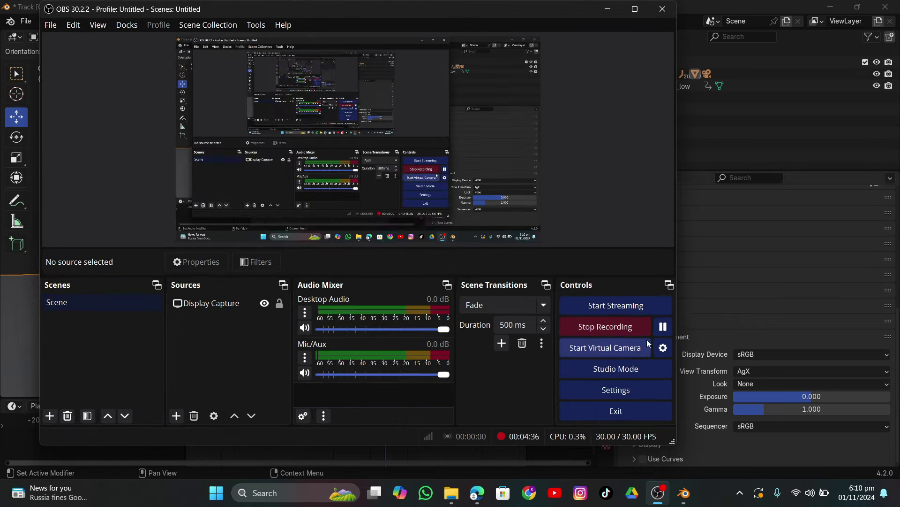
{"action": "left_click", "coordinate": [608, 9]}
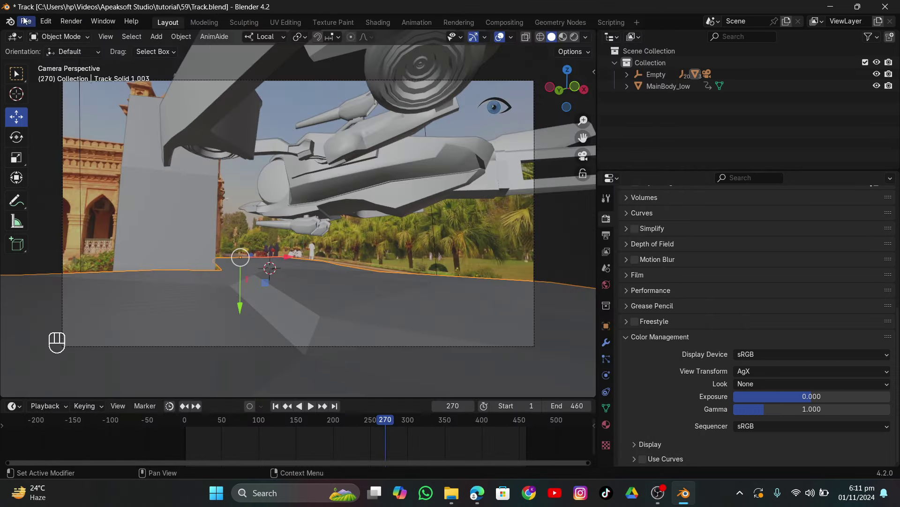
Save the current project file.
{"action": "left_click", "coordinate": [26, 21]}
{"action": "left_click", "coordinate": [32, 97]}
Import the last futuristic vehicle GLB file from the models folder as glTF 2.0.
{"action": "left_click", "coordinate": [26, 21]}
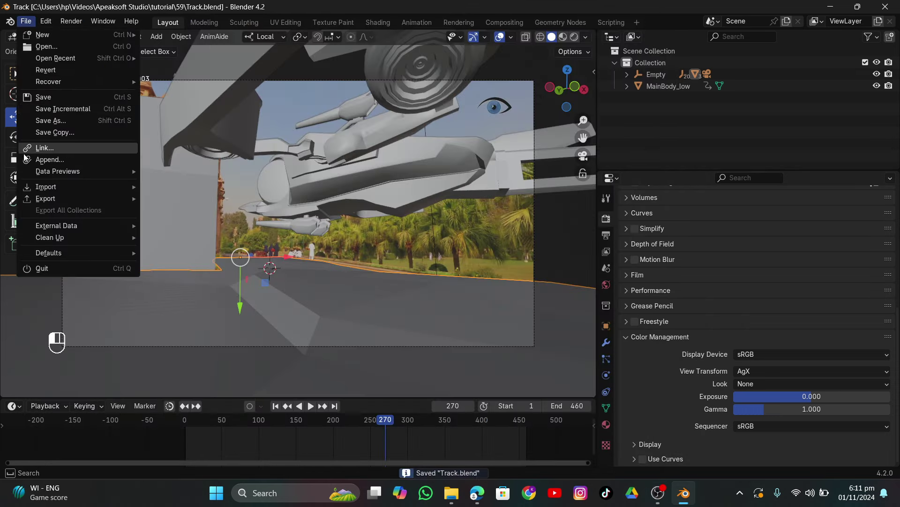
{"action": "mouse_move", "coordinate": [30, 187]}
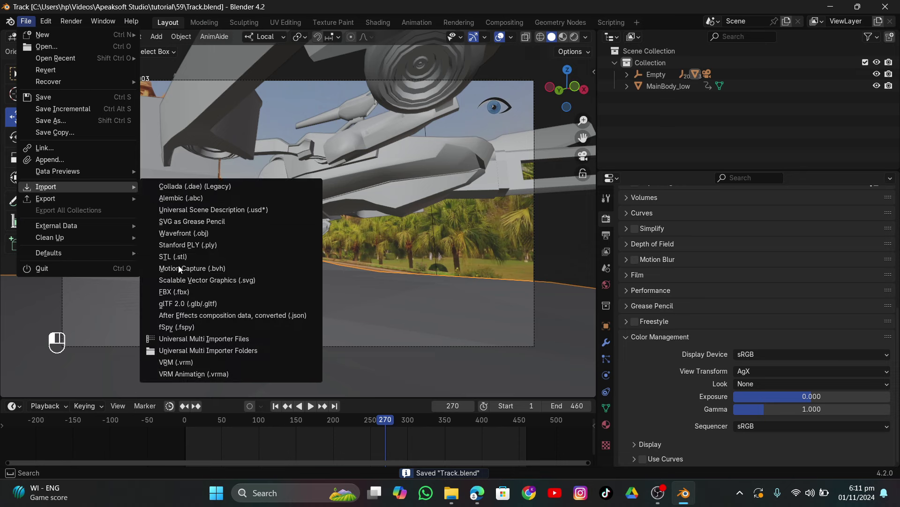
{"action": "left_click", "coordinate": [190, 304]}
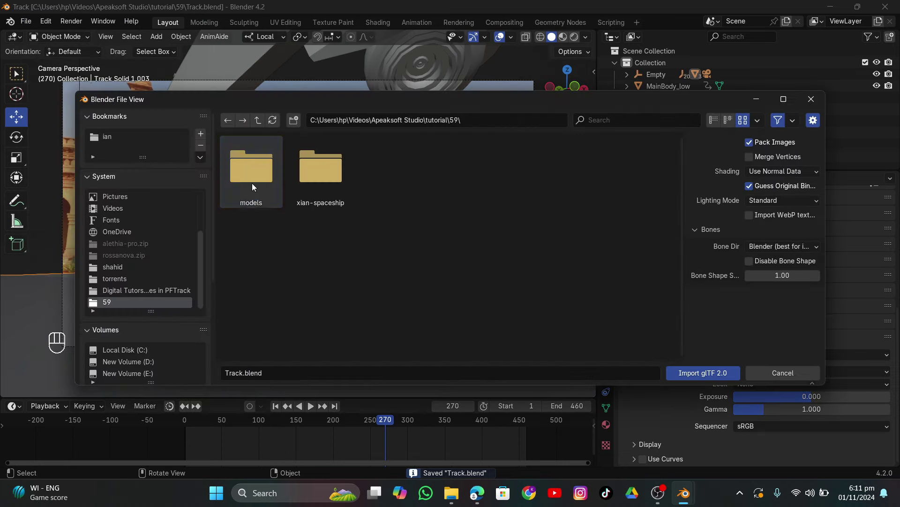
{"action": "double_click", "coordinate": [252, 186]}
{"action": "left_click", "coordinate": [249, 242]}
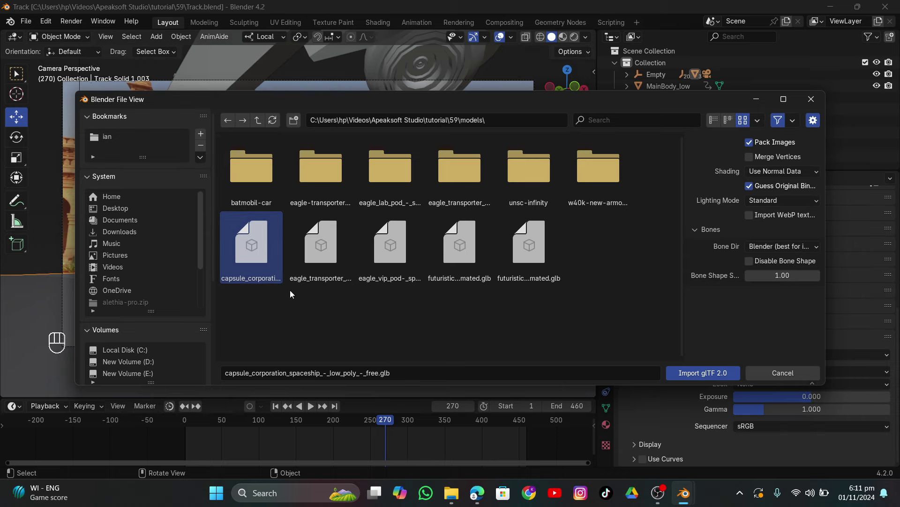
{"action": "left_click", "coordinate": [322, 249]}
{"action": "double_click", "coordinate": [509, 257]}
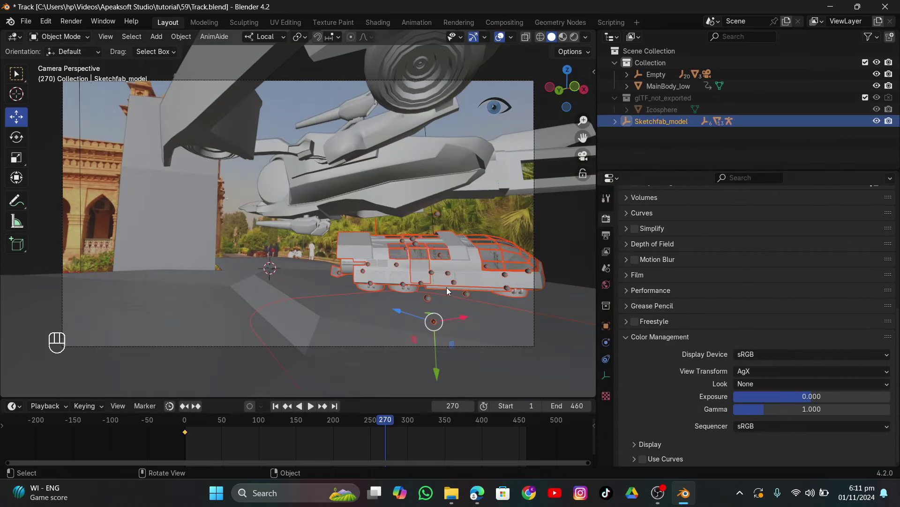
Isolate the imported vehicle in local view.
{"action": "key", "text": "s"}
{"action": "right_click", "coordinate": [490, 295]}
{"action": "key", "text": "KP_Divide"}
{"action": "mouse_move", "coordinate": [365, 232]}
{"action": "left_mouse_down"}
{"action": "mouse_move", "coordinate": [428, 266]}
{"action": "mouse_move", "coordinate": [441, 260]}
{"action": "mouse_move", "coordinate": [310, 265]}
{"action": "left_mouse_up"}
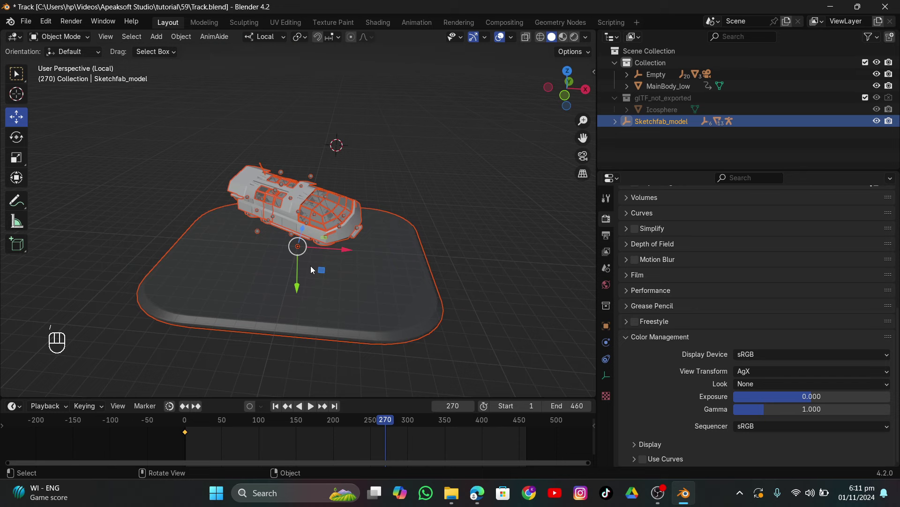
Select every part of the imported vehicle in wireframe shading and clear their parent relationships.
{"action": "left_click", "coordinate": [311, 175]}
{"action": "left_click_drag", "start_coordinate": [312, 177], "coordinate": [345, 200]}
{"action": "key", "text": "z"}
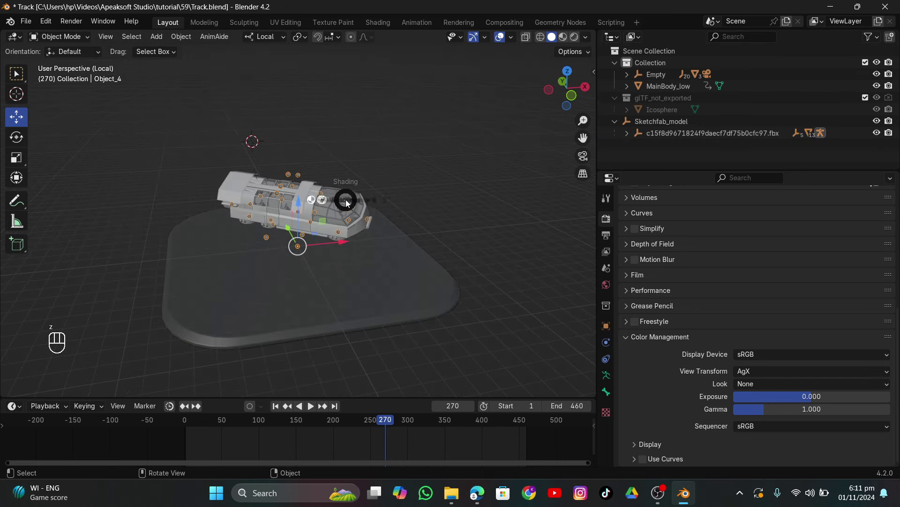
{"action": "left_click", "coordinate": [310, 203]}
{"action": "left_click_drag", "start_coordinate": [156, 141], "coordinate": [463, 366]}
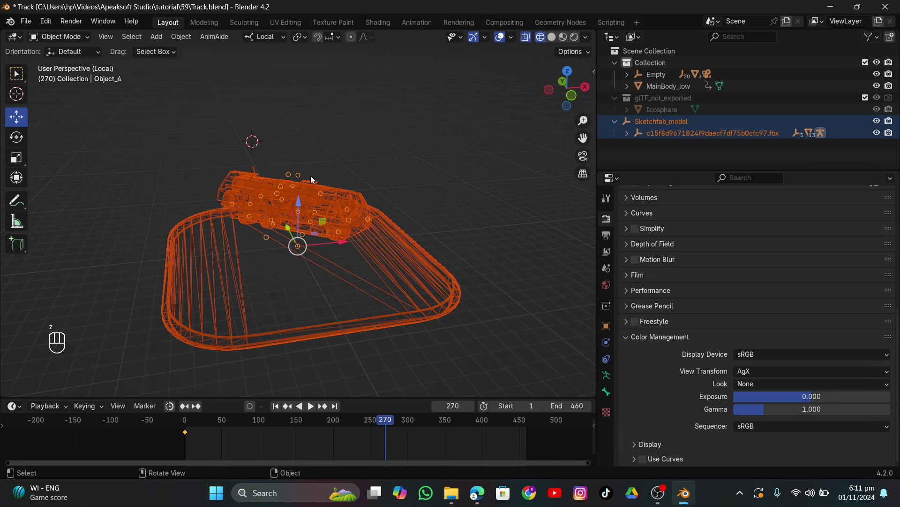
{"action": "left_click", "coordinate": [297, 173], "text": "shift"}
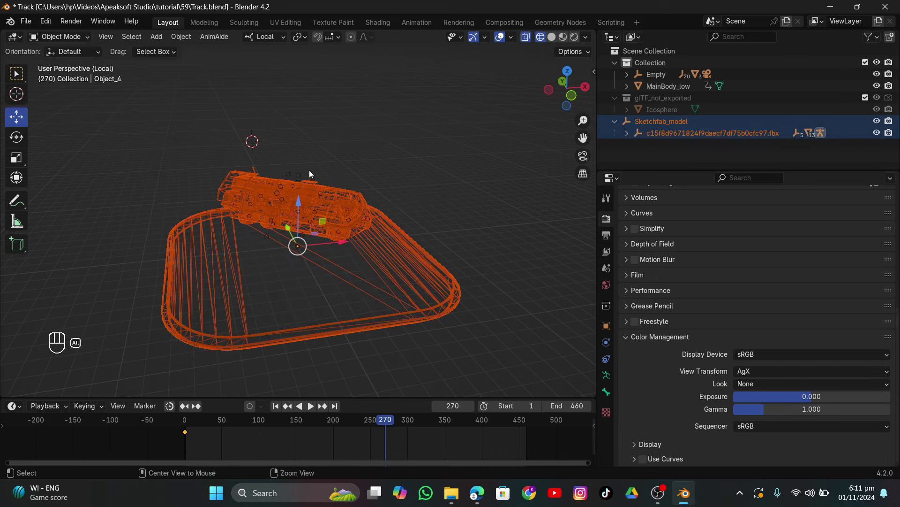
{"action": "key", "text": "alt+p"}
{"action": "left_click", "coordinate": [305, 179]}
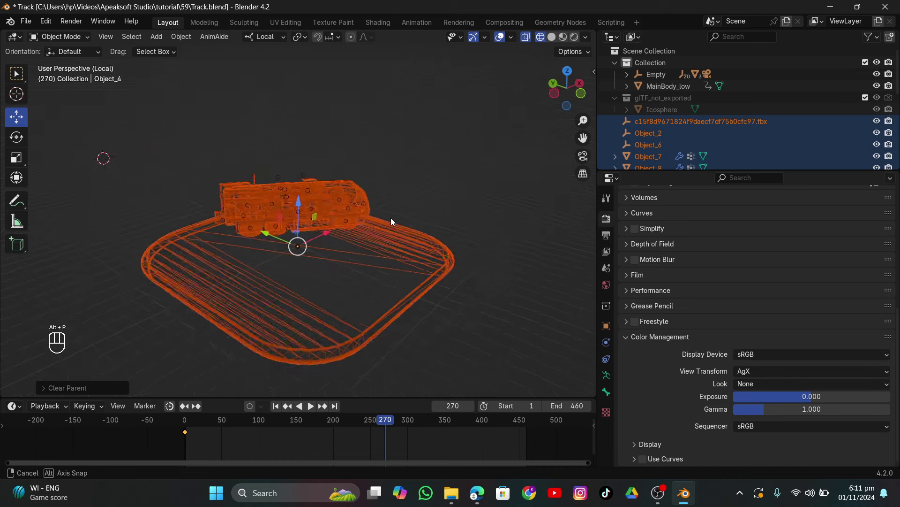
Join all the selected vehicle meshes into the front canopy object, Object_17.
{"action": "scroll", "coordinate": [376, 212], "scroll_direction": "up", "scroll_amount": 4}
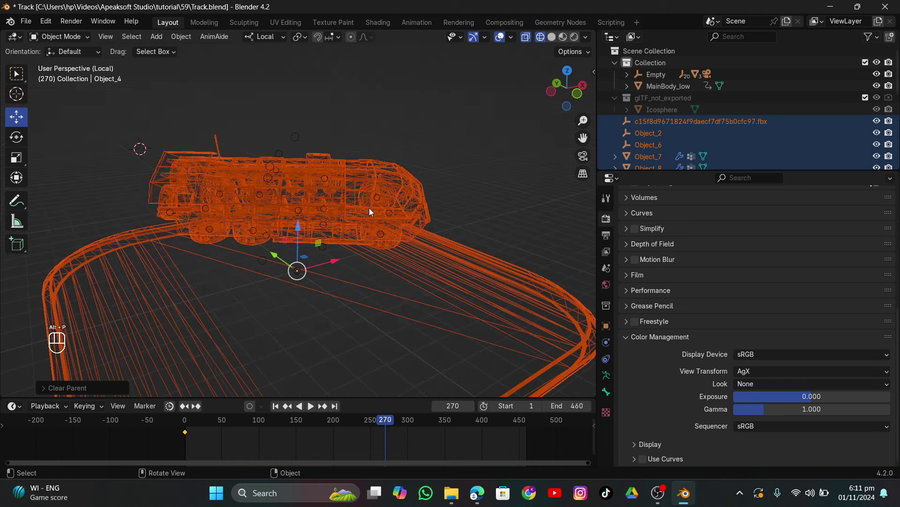
{"action": "left_click", "coordinate": [388, 174], "text": "shift"}
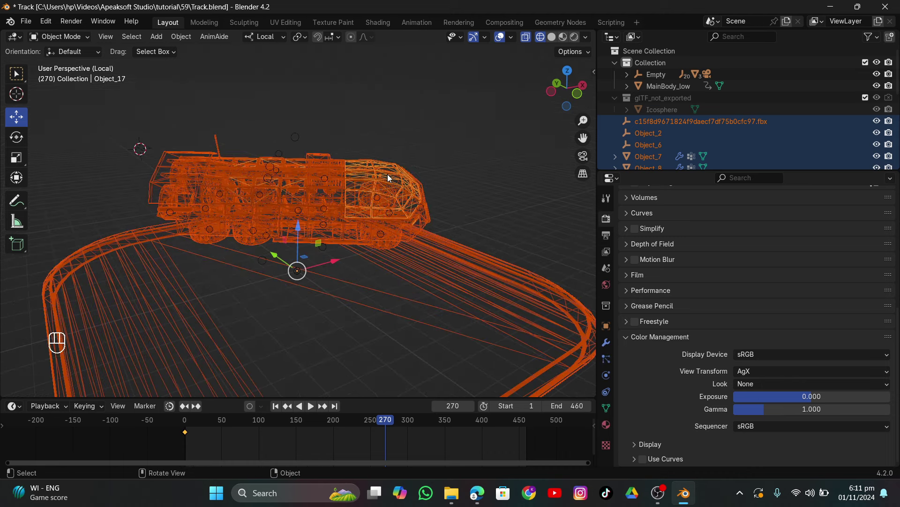
{"action": "key", "text": "ctrl+j"}
Delete the leftover imported empties and armature, including Object_2, Object_6, Plane, RootNode, Shuttle_002, Object_4 and Sketchfab_model.
{"action": "left_click", "coordinate": [665, 123]}
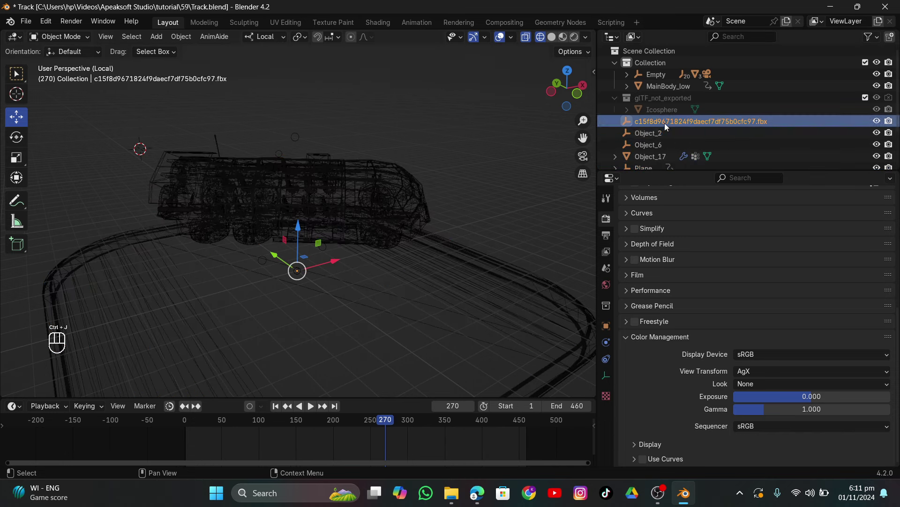
{"action": "left_click", "coordinate": [659, 143], "text": "shift"}
{"action": "key", "text": "x"}
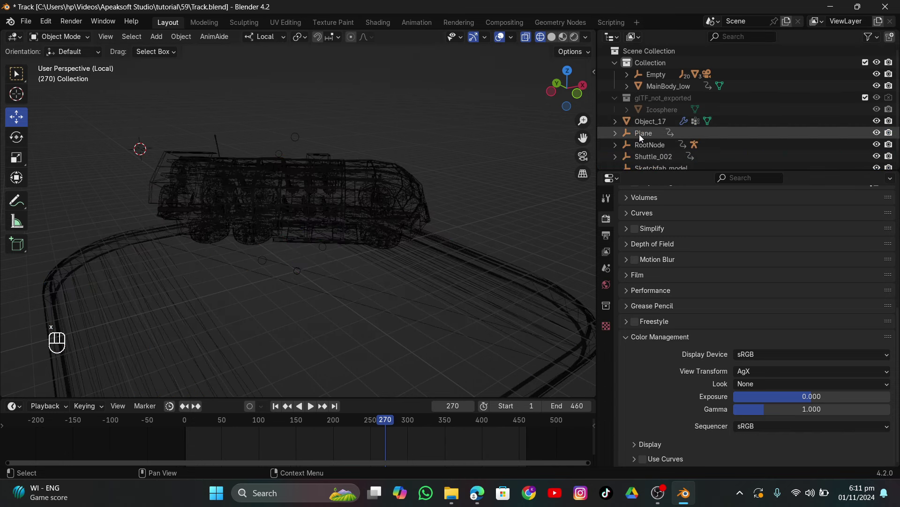
{"action": "left_click", "coordinate": [641, 133]}
{"action": "left_click", "coordinate": [650, 158], "text": "shift"}
{"action": "key", "text": "x"}
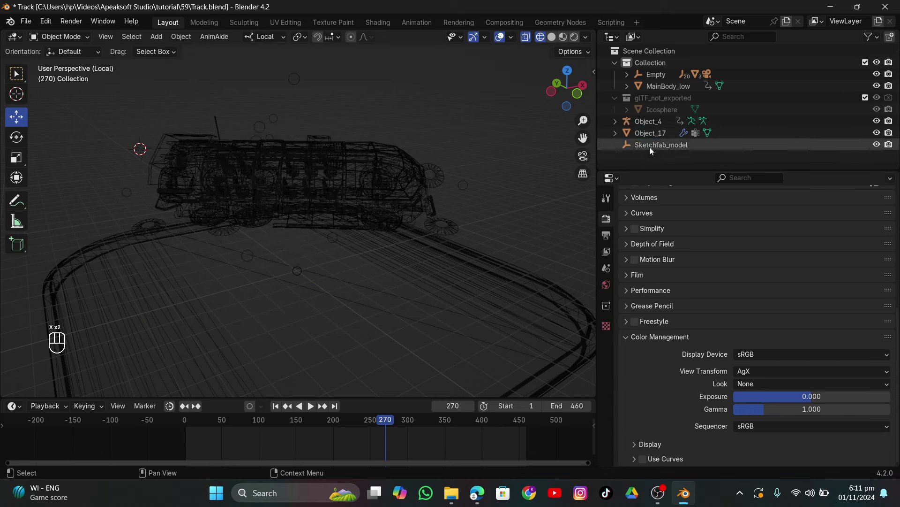
{"action": "key", "text": "x"}
{"action": "key", "text": "x"}
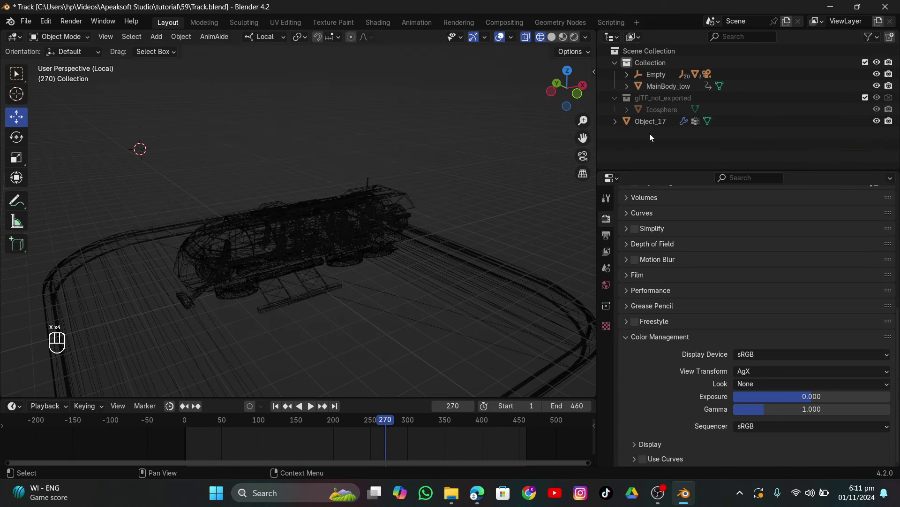
Select all linked geometry of the flat base slab beneath the vehicle in Edit Mode.
{"action": "left_click", "coordinate": [552, 37]}
{"action": "left_click_drag", "start_coordinate": [450, 171], "coordinate": [343, 193]}
{"action": "left_click", "coordinate": [353, 263]}
{"action": "key", "text": "Tab"}
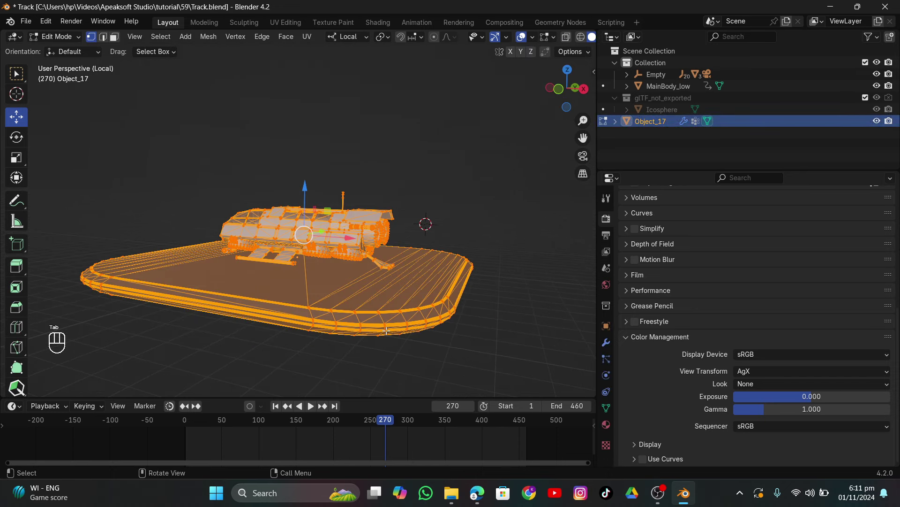
{"action": "left_click", "coordinate": [384, 328]}
{"action": "key", "text": "l"}
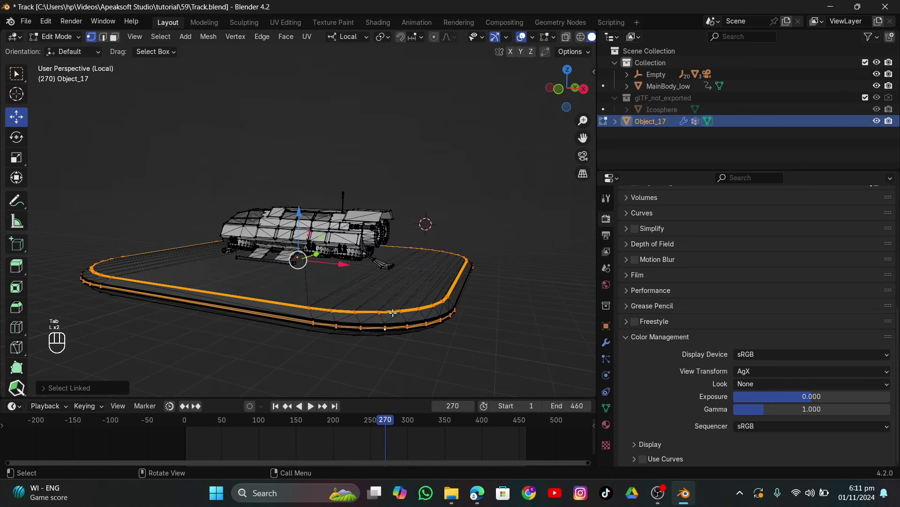
{"action": "key", "text": "z"}
{"action": "left_click", "coordinate": [383, 292]}
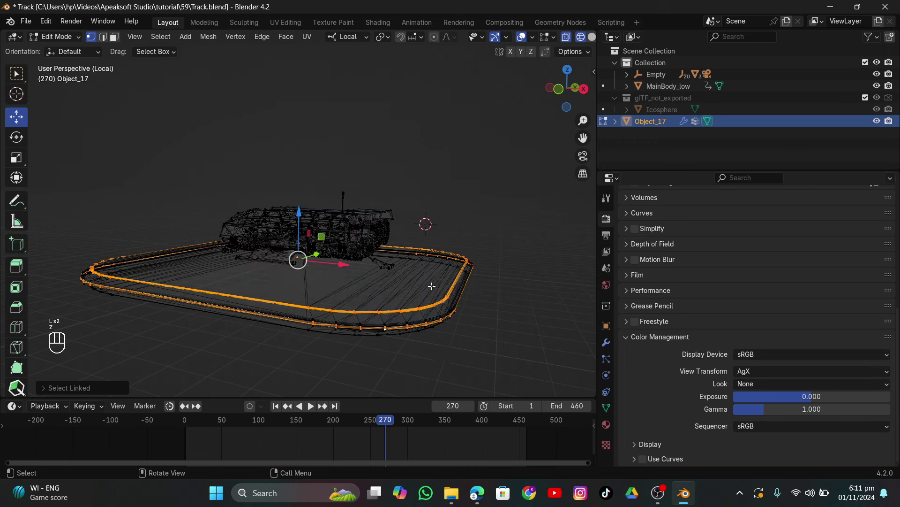
{"action": "left_click_drag", "start_coordinate": [429, 284], "coordinate": [482, 351]}
{"action": "key", "text": "ctrl+l"}
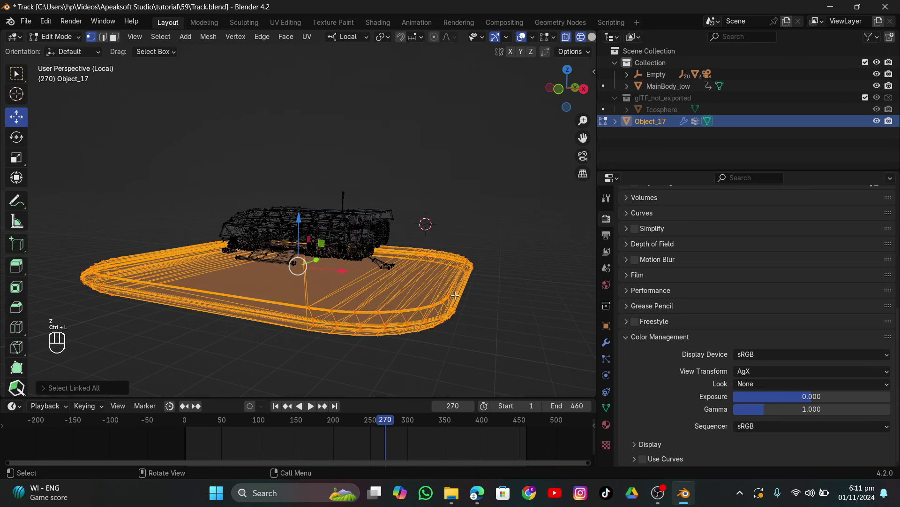
Try deleting the base slab's faces and undo the deletion.
{"action": "right_click", "coordinate": [453, 271]}
{"action": "key", "text": "x"}
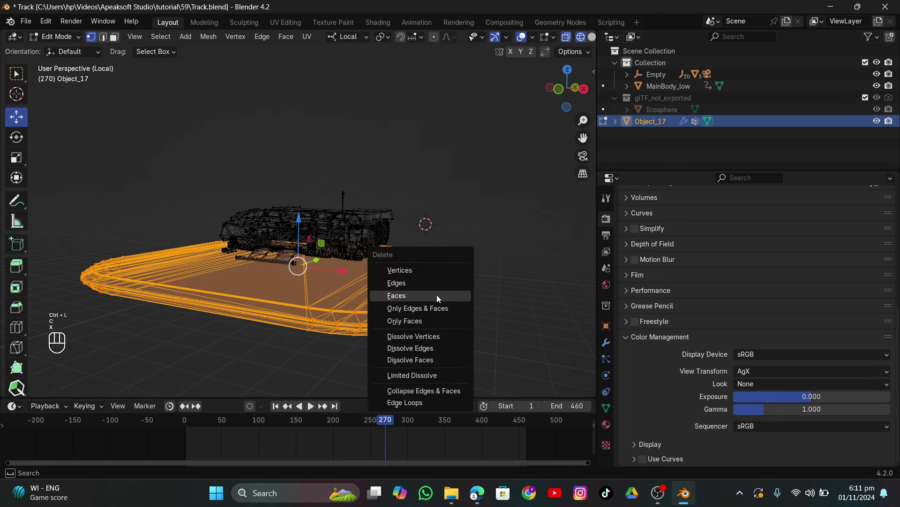
{"action": "left_click", "coordinate": [436, 293]}
{"action": "left_click", "coordinate": [473, 276]}
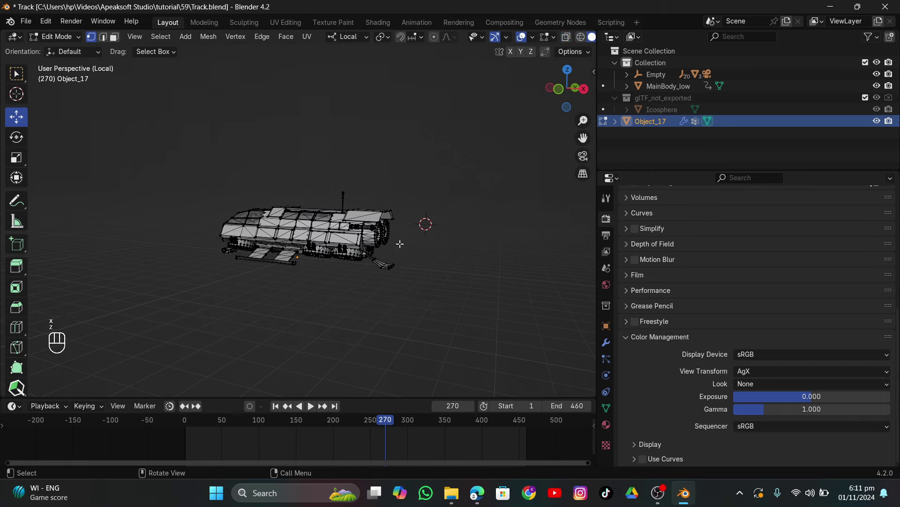
{"action": "key", "text": "ctrl+z"}
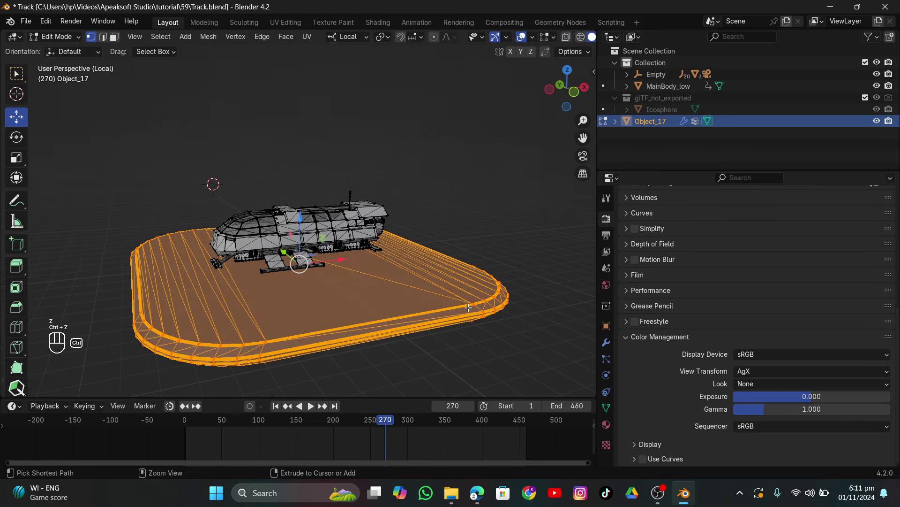
Return to Object Mode, exit local view to the camera view, and scale up the vehicle.
{"action": "key", "text": "Tab"}
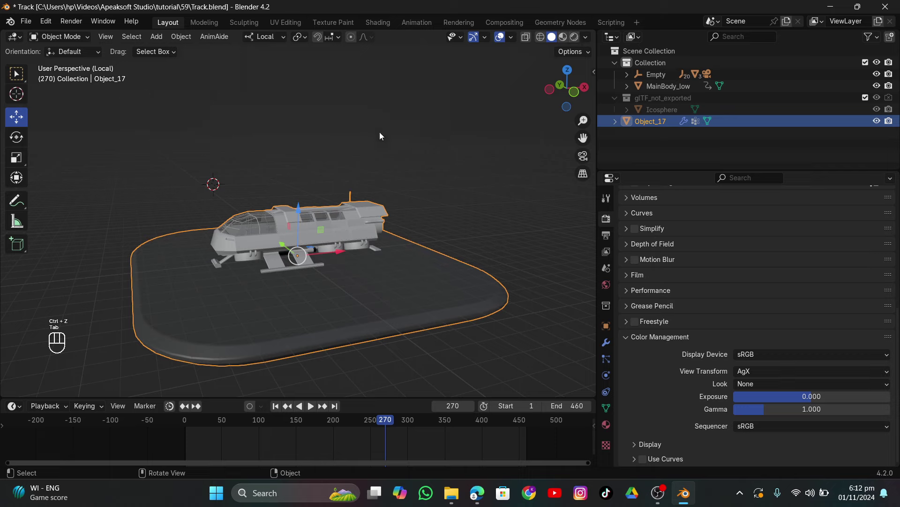
{"action": "key", "text": "KP_Divide"}
{"action": "key", "text": "KP_0"}
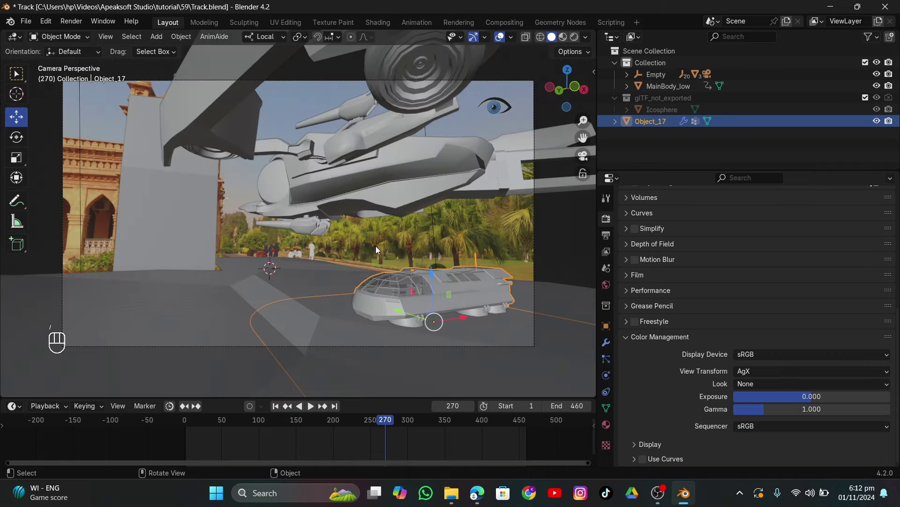
{"action": "key", "text": "s"}
{"action": "left_click", "coordinate": [527, 175]}
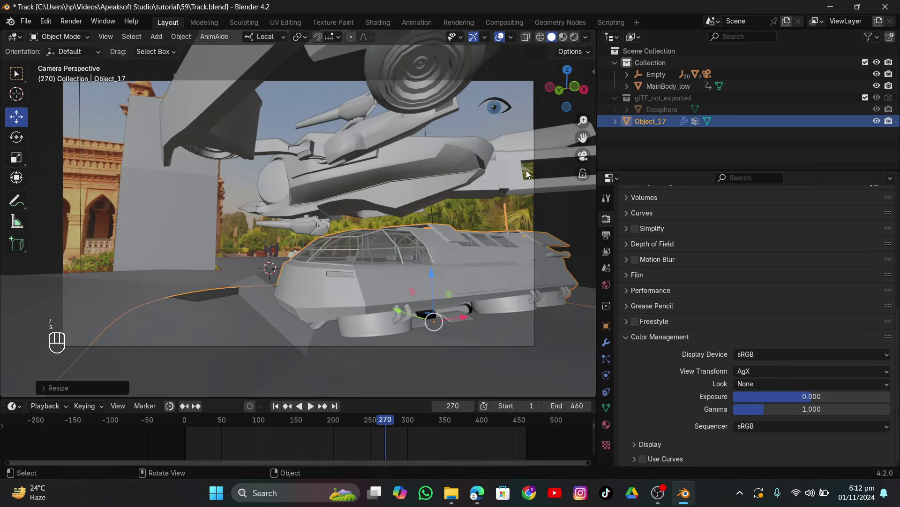
Move the playhead to frame 62 and bring the vehicle closer to the camera.
{"action": "left_click_drag", "start_coordinate": [280, 419], "coordinate": [230, 410]}
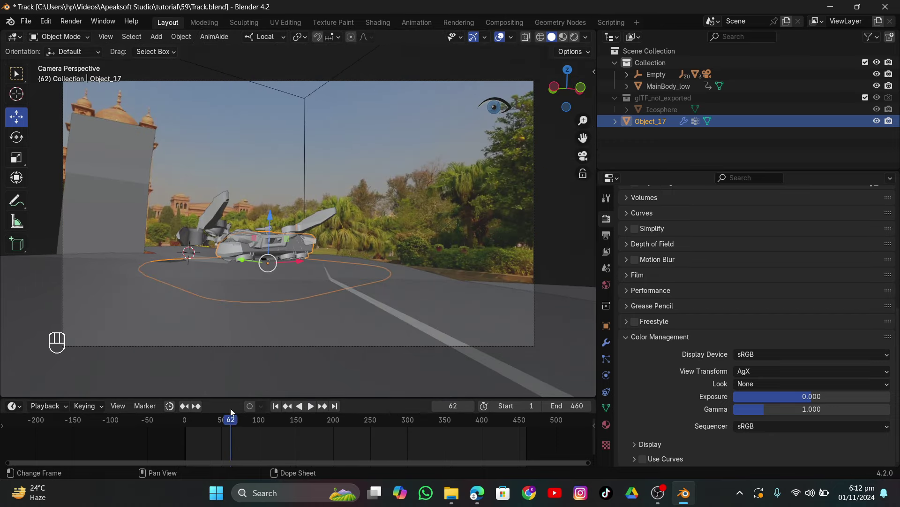
{"action": "key", "text": "g"}
{"action": "left_click", "coordinate": [365, 281]}
{"action": "key", "text": "g"}
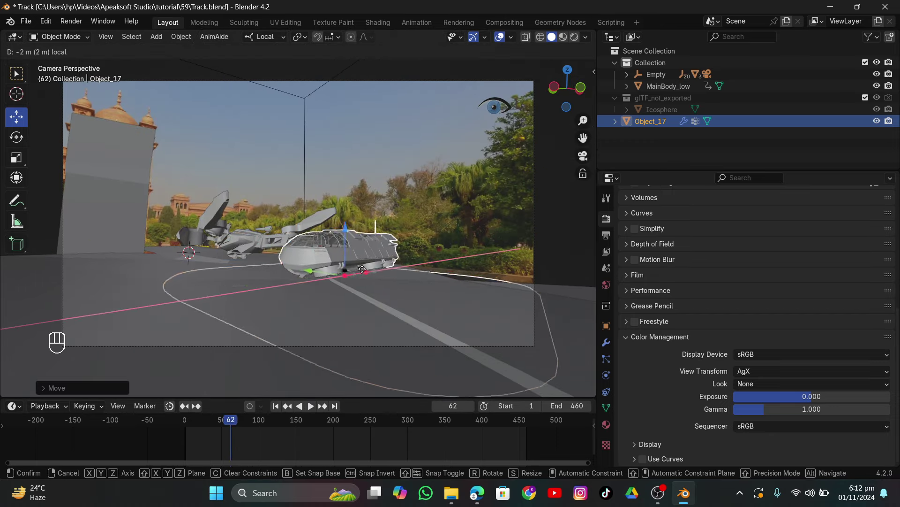
{"action": "left_click", "coordinate": [519, 99]}
Switch to wireframe shading and shift the vehicle to the right of the spaceship on the plaza.
{"action": "left_click", "coordinate": [540, 36]}
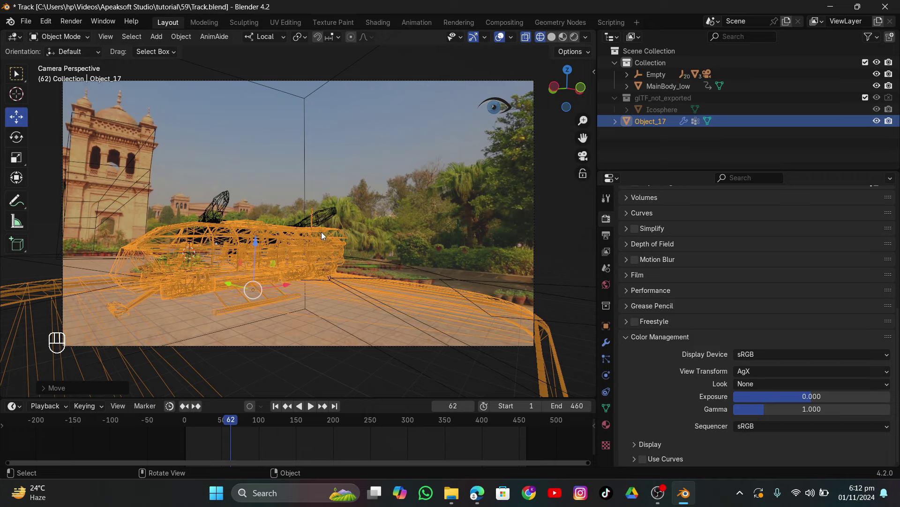
{"action": "key", "text": "g"}
{"action": "key", "text": "y"}
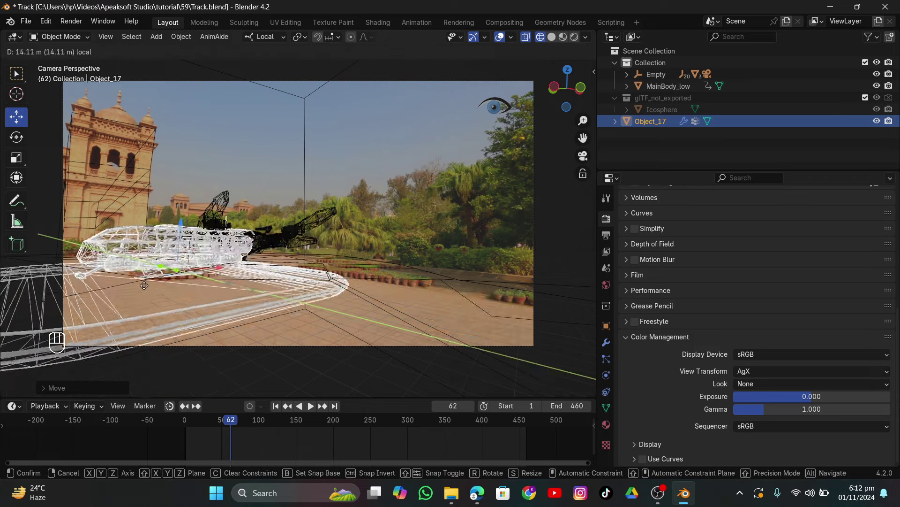
{"action": "left_click", "coordinate": [257, 311]}
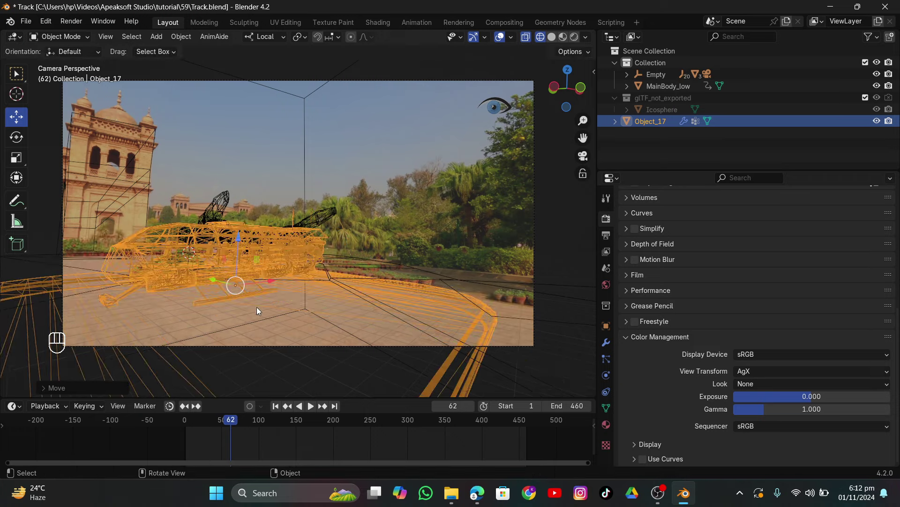
{"action": "key", "text": "r"}
{"action": "left_click", "coordinate": [396, 277]}
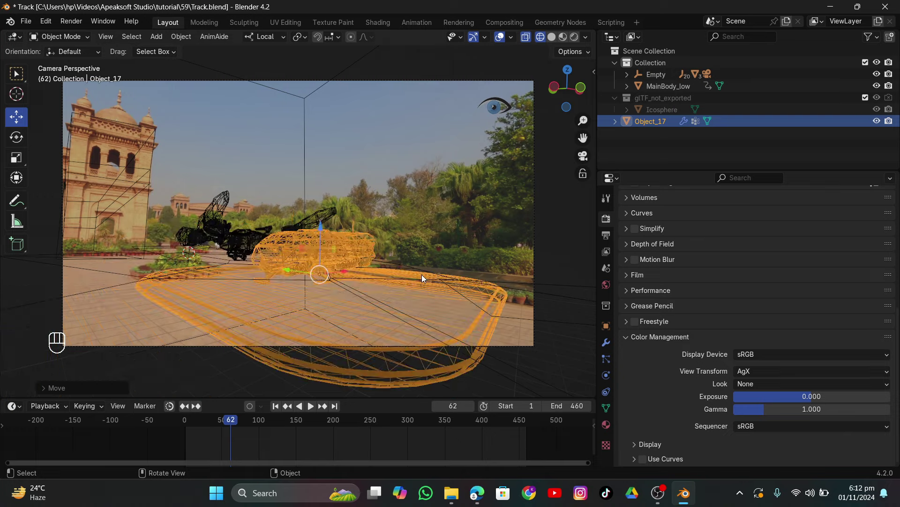
Rotate the vehicle about its Z axis and move it along its local Y axis toward the right-hand garden.
{"action": "key", "text": "r"}
{"action": "key", "text": "z"}
{"action": "left_click", "coordinate": [311, 320]}
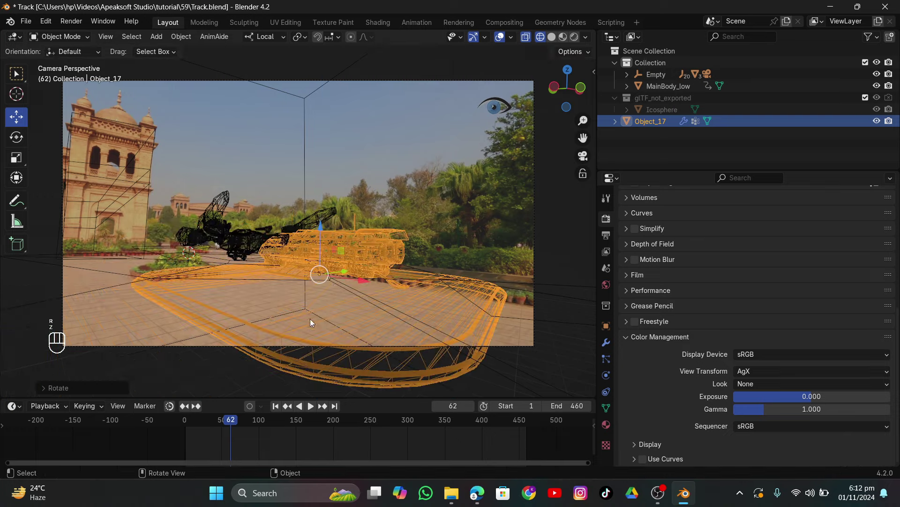
{"action": "key", "text": "g"}
{"action": "left_click", "coordinate": [365, 272]}
{"action": "key", "text": "g"}
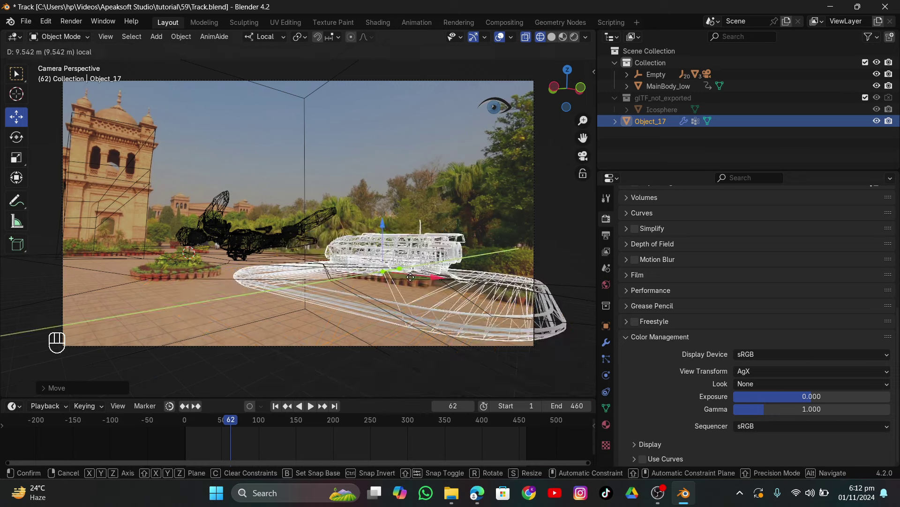
{"action": "left_click", "coordinate": [418, 324]}
Enlarge the vehicle, shift it further right, and raise it slightly above the plaza.
{"action": "key", "text": "s"}
{"action": "left_click", "coordinate": [408, 299]}
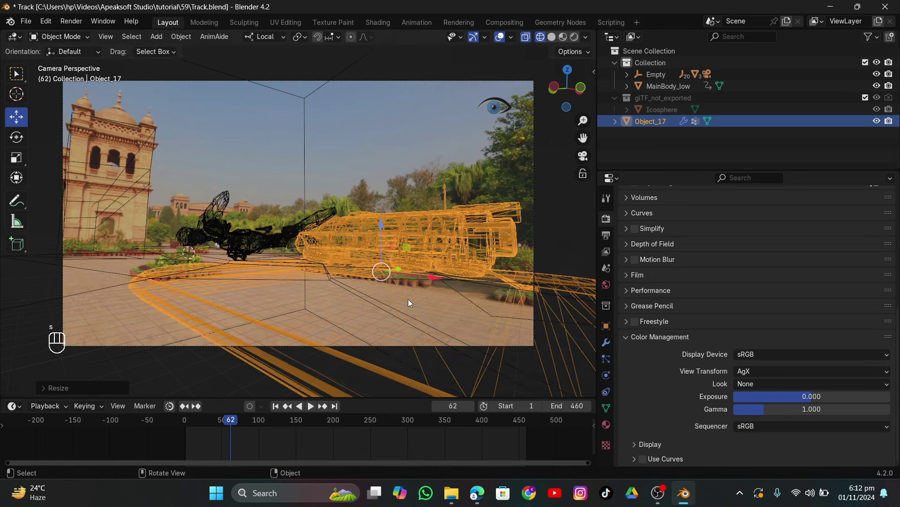
{"action": "key", "text": "g"}
{"action": "left_click", "coordinate": [455, 282]}
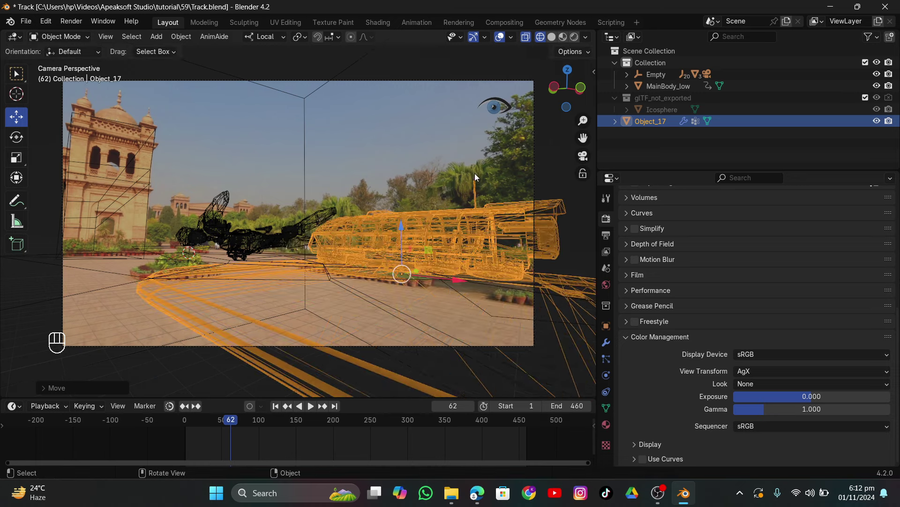
{"action": "key", "text": "g"}
{"action": "left_click", "coordinate": [400, 241]}
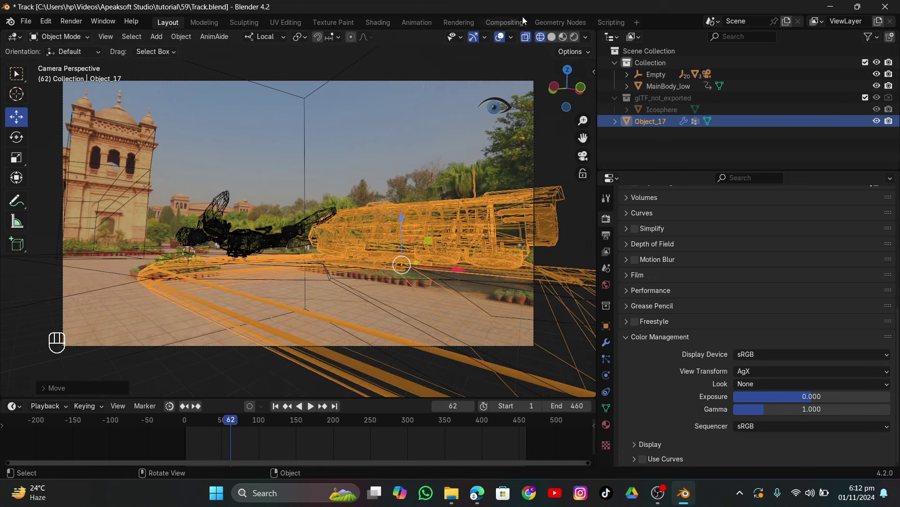
Return to solid shading, then slide the vehicle along its local X axis and raise it slightly.
{"action": "left_click", "coordinate": [556, 38]}
{"action": "left_click_drag", "start_coordinate": [442, 265], "coordinate": [485, 277]}
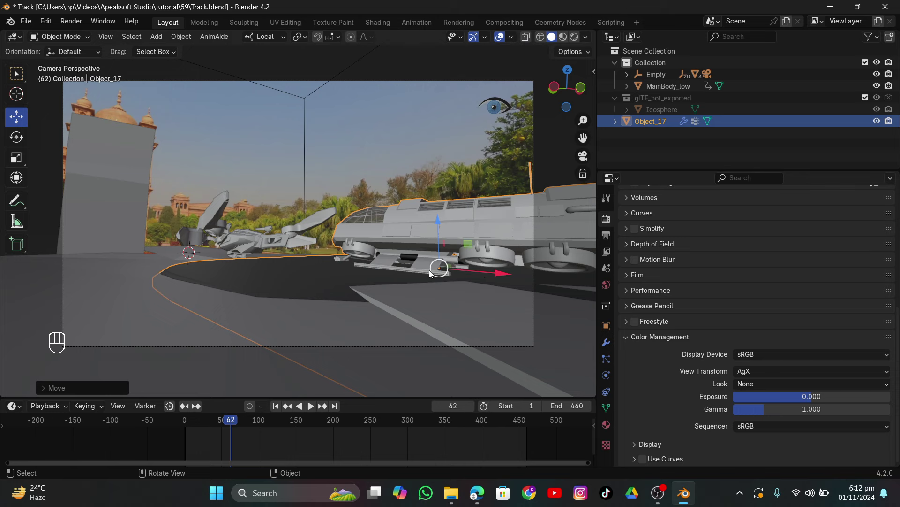
{"action": "left_click_drag", "start_coordinate": [438, 223], "coordinate": [441, 215]}
Delete the faces of the selected base slab in Edit Mode and return to Object Mode.
{"action": "key", "text": "Tab"}
{"action": "key", "text": "x"}
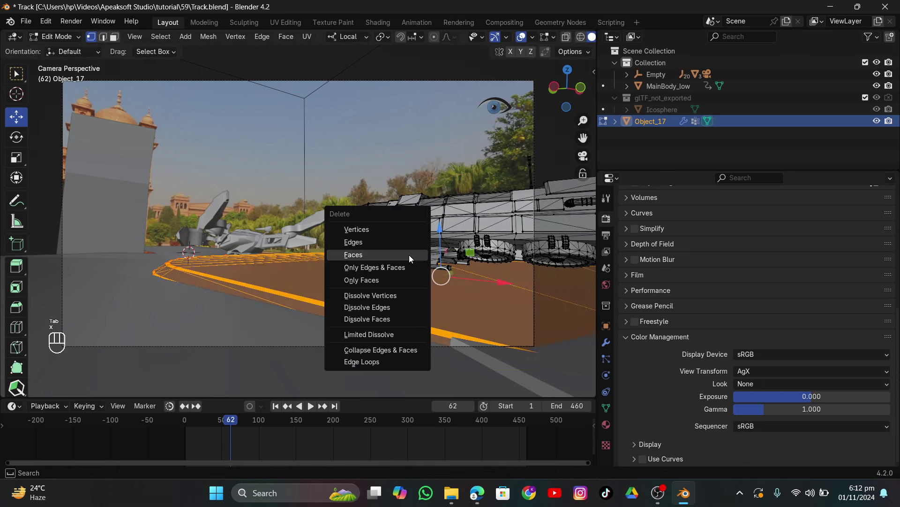
{"action": "left_click", "coordinate": [409, 254]}
{"action": "key", "text": "Tab"}
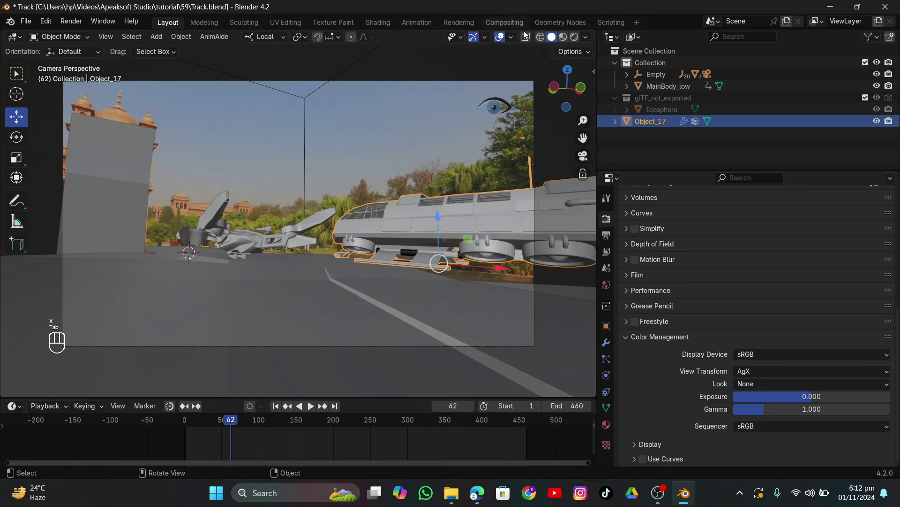
Switch to wireframe shading and try moving the vehicle lower and closer to the plaza's right-hand flower bed.
{"action": "left_click", "coordinate": [540, 38]}
{"action": "left_click_drag", "start_coordinate": [438, 226], "coordinate": [428, 287]}
{"action": "left_click", "coordinate": [428, 287]}
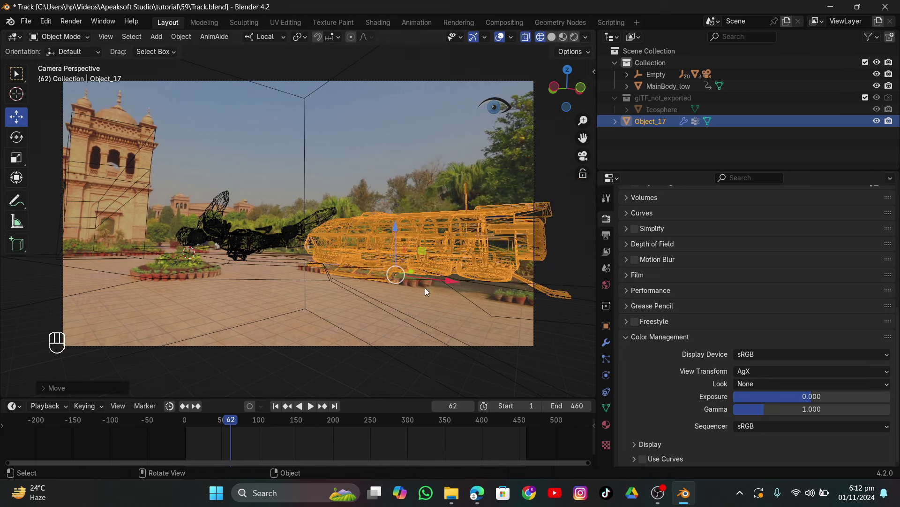
Undo the vehicle move and the deletion of the base slab's faces, going back to Edit Mode with the slab selected.
{"action": "key", "text": "ctrl+z"}
{"action": "key", "text": "ctrl+z"}
{"action": "key", "text": "ctrl+z"}
{"action": "key", "text": "ctrl+z"}
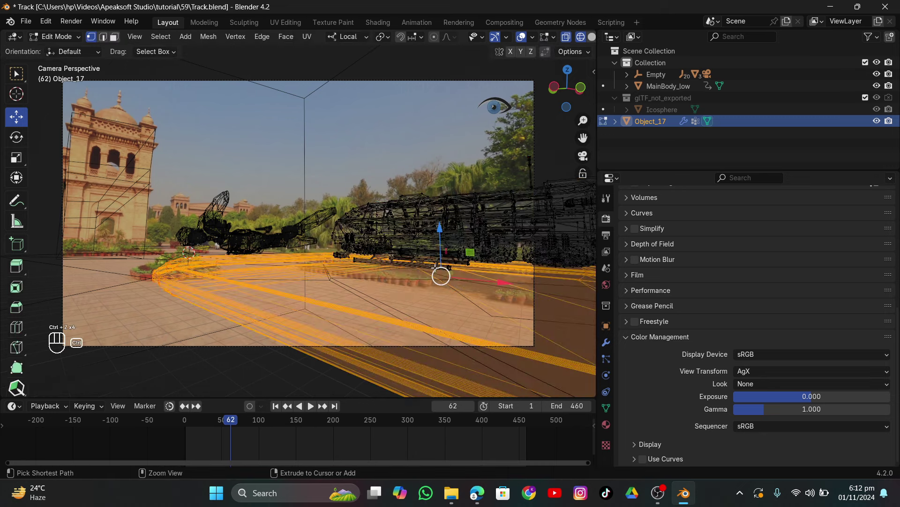
Scale the selected base slab along Z, then shrink it in the X and Y directions only.
{"action": "key", "text": "s"}
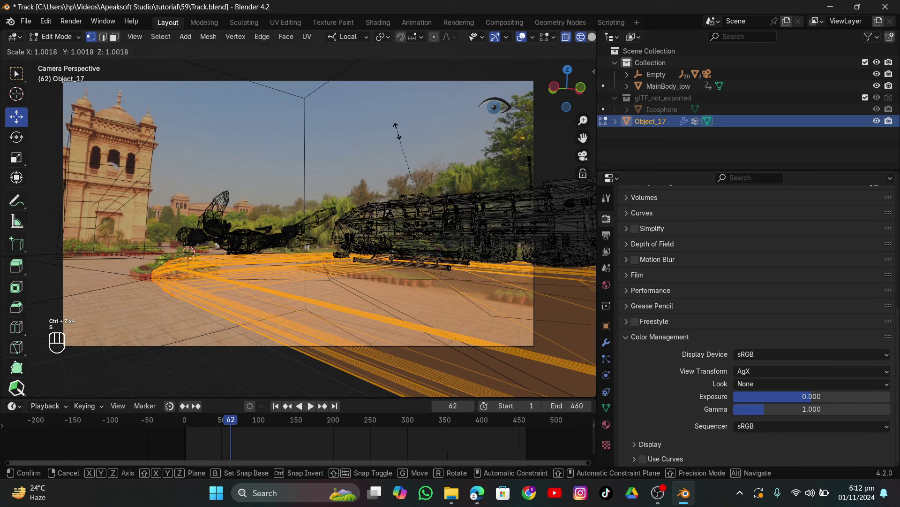
{"action": "key", "text": "z"}
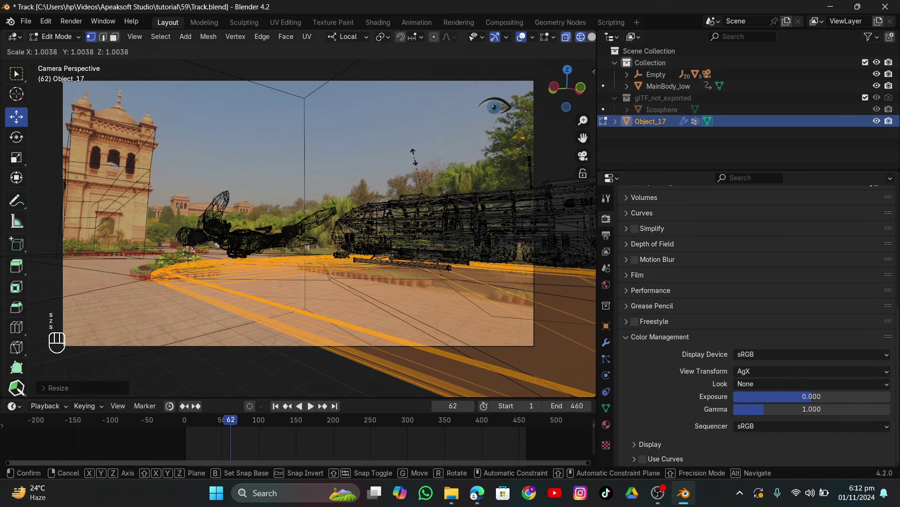
{"action": "key", "text": "shift+z"}
{"action": "left_click", "coordinate": [416, 199]}
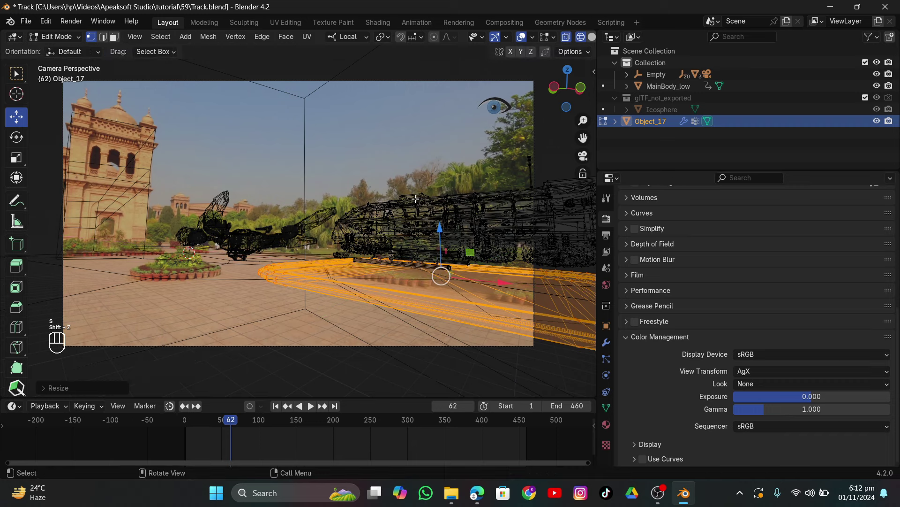
Raise the base slab slightly beneath the vehicle and return to the camera view in solid shading.
{"action": "left_click_drag", "start_coordinate": [495, 287], "coordinate": [413, 232]}
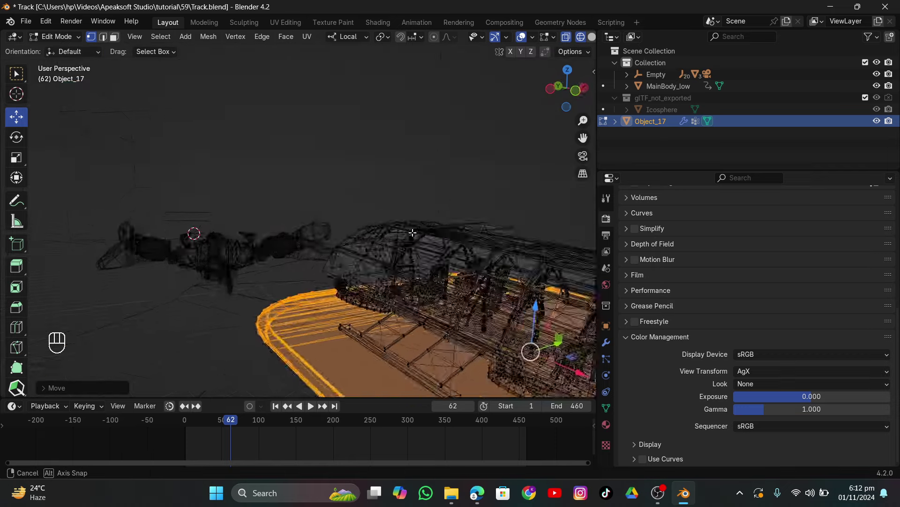
{"action": "scroll", "coordinate": [412, 232], "scroll_direction": "down", "scroll_amount": 6}
{"action": "left_click_drag", "start_coordinate": [413, 285], "coordinate": [419, 281]}
{"action": "left_click", "coordinate": [582, 156]}
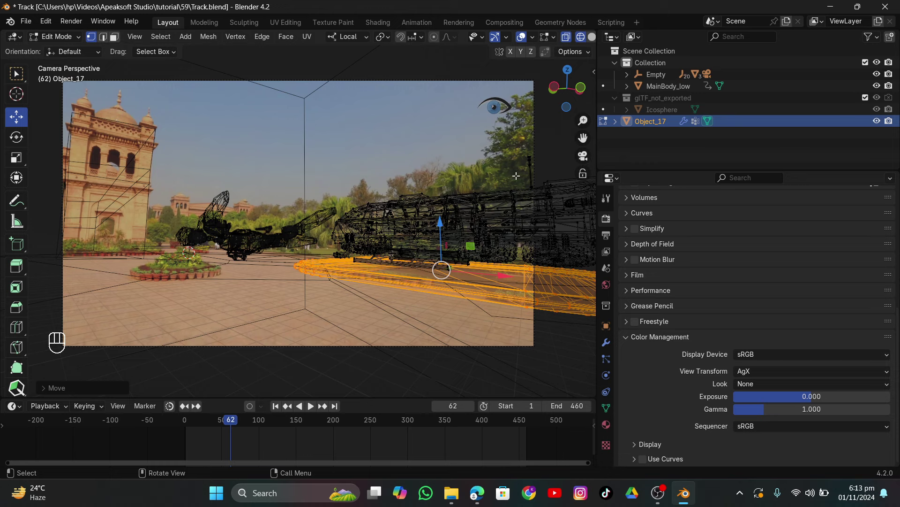
{"action": "left_click", "coordinate": [592, 38]}
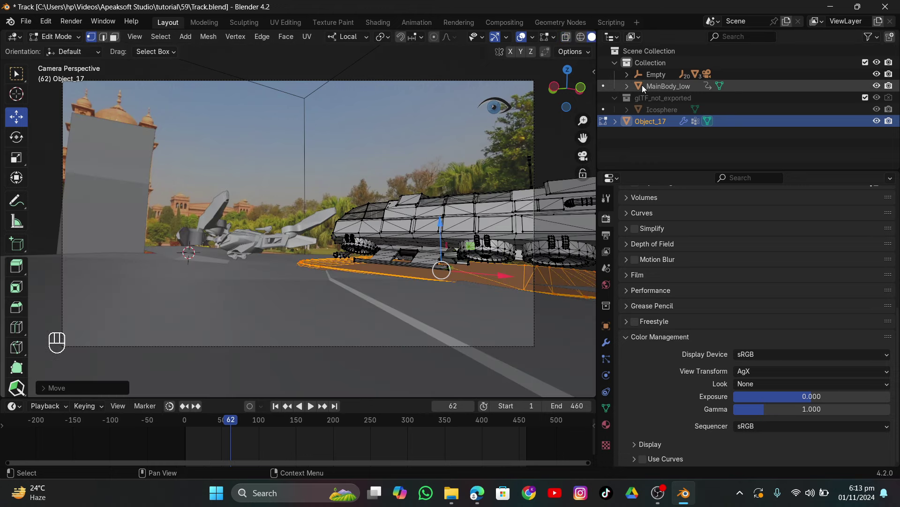
Leave Edit Mode and hide the ground plane Track Solid 1.003 under the Empty's hierarchy.
{"action": "left_click", "coordinate": [627, 74]}
{"action": "scroll", "coordinate": [699, 89], "scroll_direction": "down", "scroll_amount": 8}
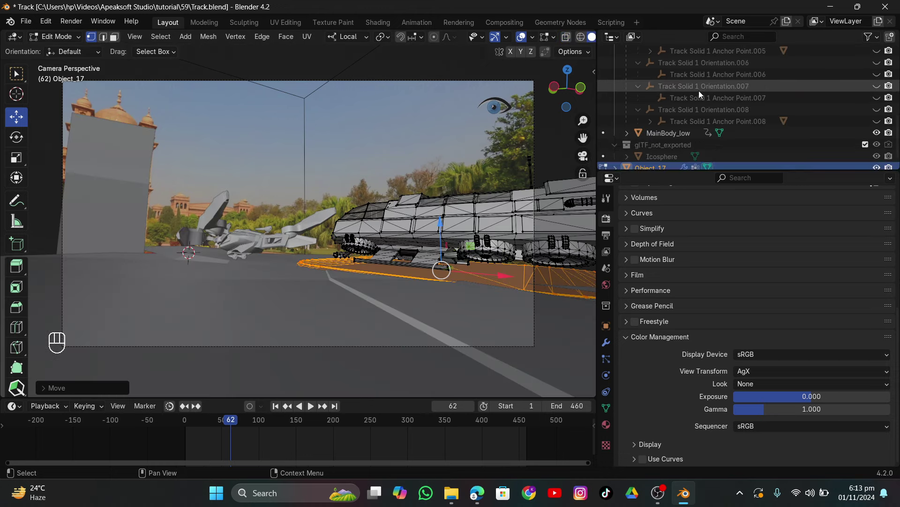
{"action": "key", "text": "Tab"}
{"action": "left_click", "coordinate": [330, 291]}
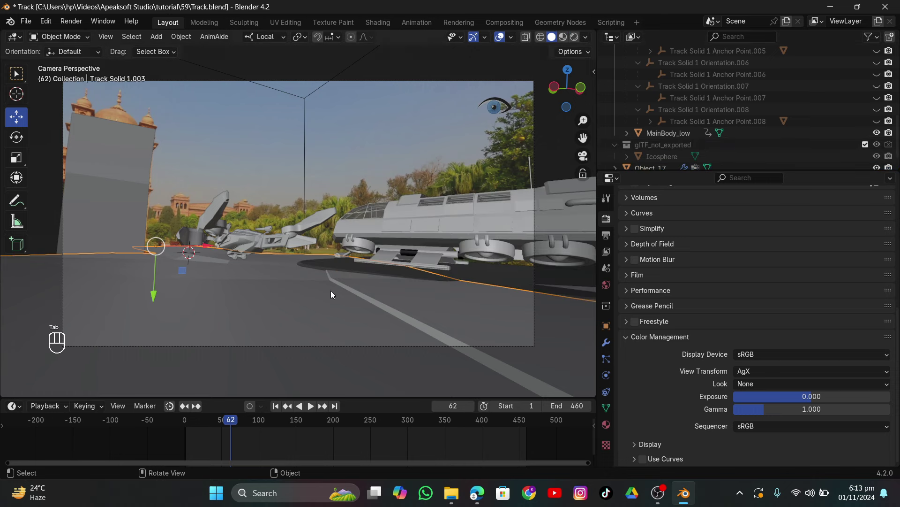
{"action": "scroll", "coordinate": [654, 111], "scroll_direction": "up", "scroll_amount": 6}
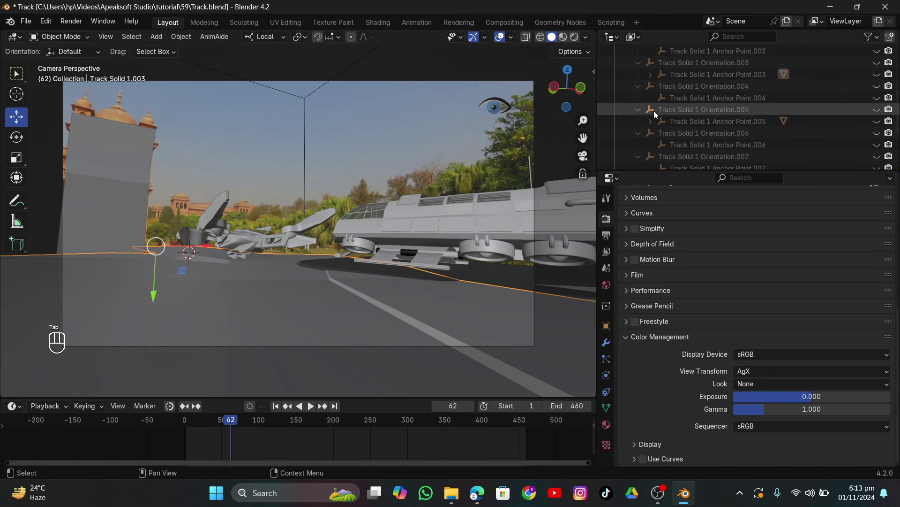
{"action": "left_click", "coordinate": [651, 144]}
{"action": "left_click", "coordinate": [877, 157]}
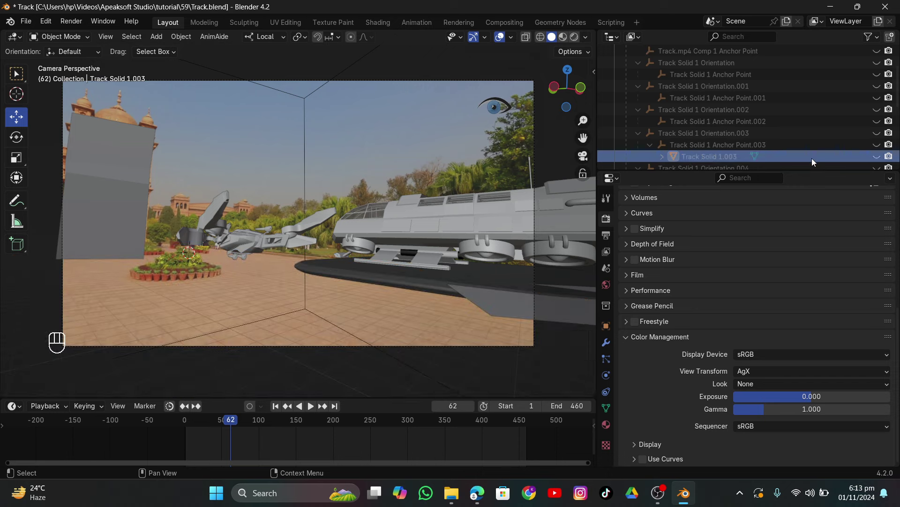
Slide the vehicle slightly along its local X axis and play the animation to check its placement.
{"action": "left_click", "coordinate": [404, 284]}
{"action": "scroll", "coordinate": [469, 284], "scroll_direction": "up", "scroll_amount": 1}
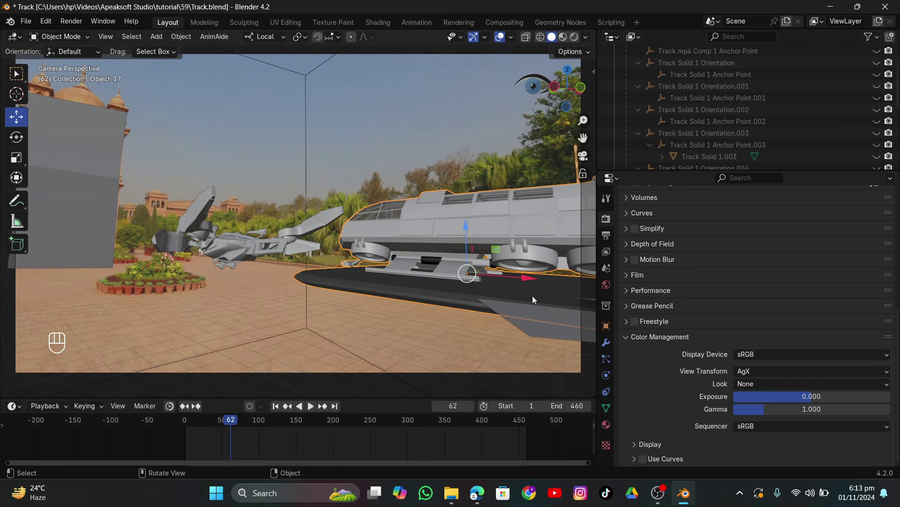
{"action": "left_click_drag", "start_coordinate": [522, 280], "coordinate": [508, 280]}
{"action": "key", "text": "space"}
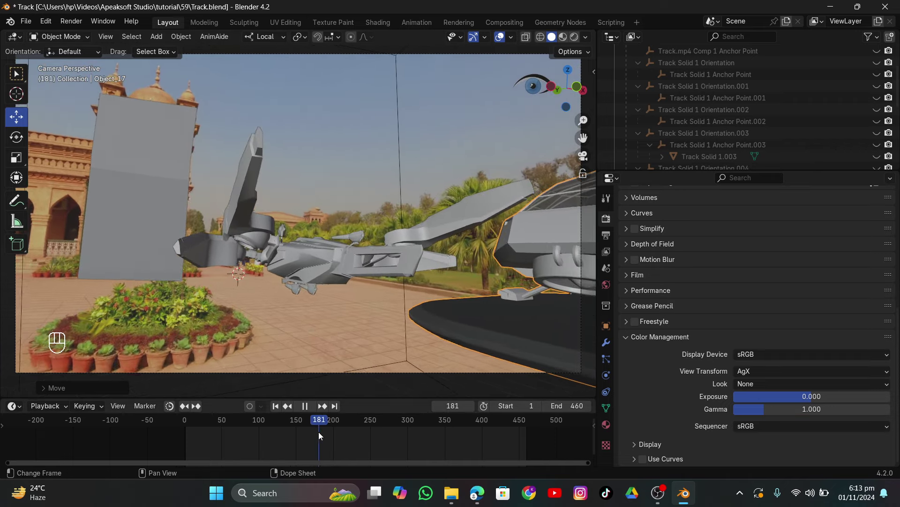
{"action": "key", "text": "space"}
Go to frame 118, unhide the ground plane Track Solid 1.003, and raise the vehicle along its local Z axis.
{"action": "left_click", "coordinate": [272, 437]}
{"action": "left_click", "coordinate": [877, 157]}
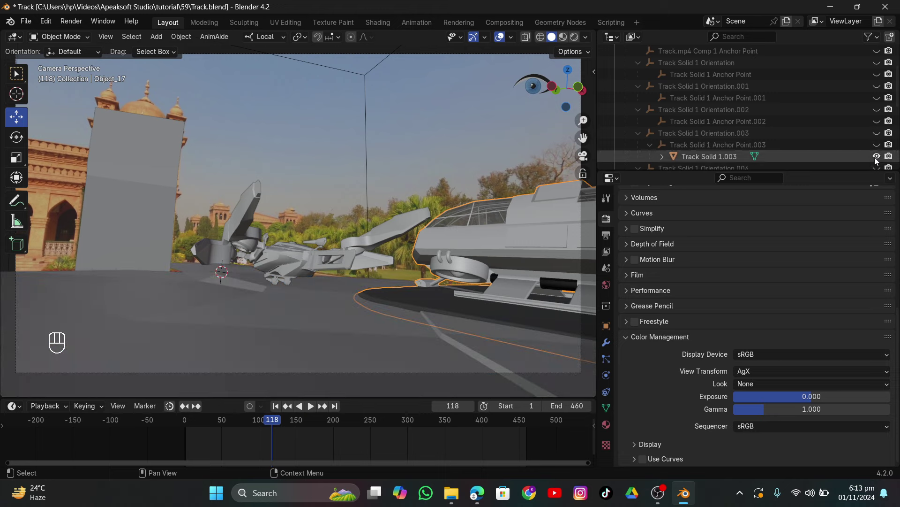
{"action": "key", "text": "g"}
{"action": "key", "text": "z"}
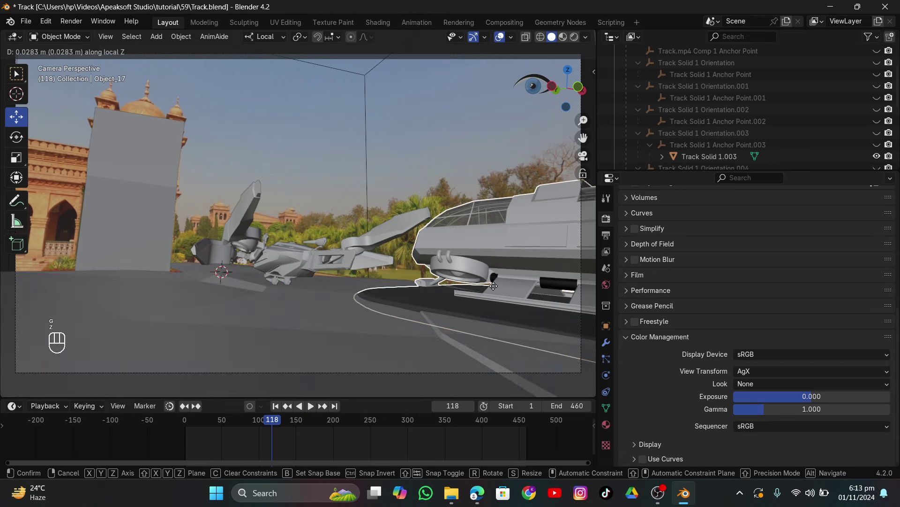
{"action": "key", "text": "z"}
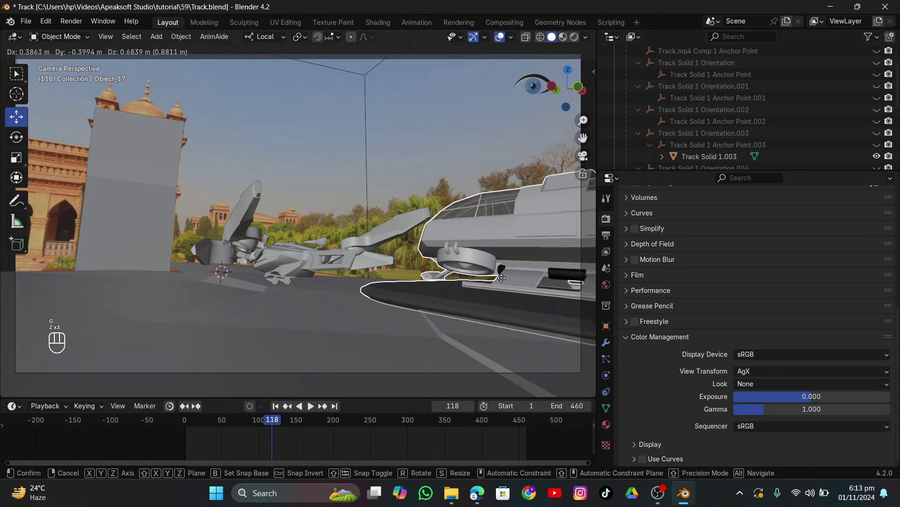
{"action": "left_click", "coordinate": [502, 281]}
{"action": "key", "text": "g"}
{"action": "key", "text": "z"}
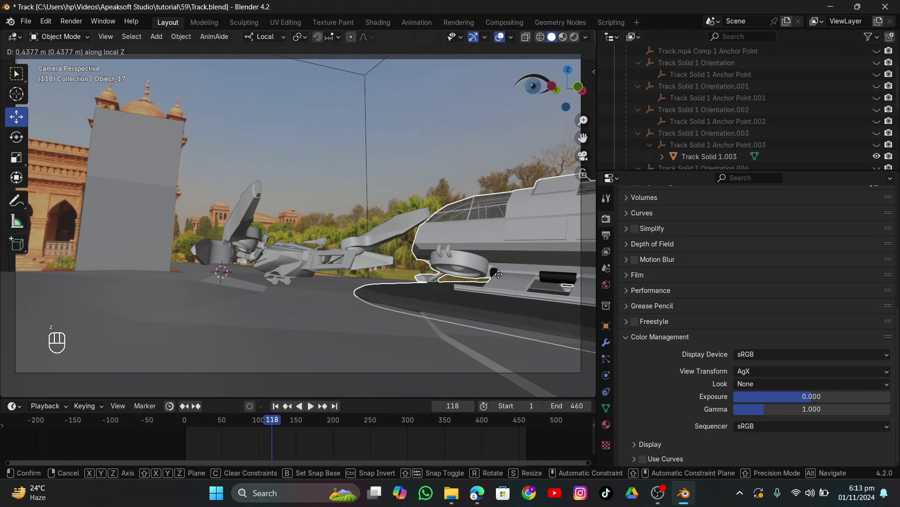
{"action": "left_click", "coordinate": [497, 271]}
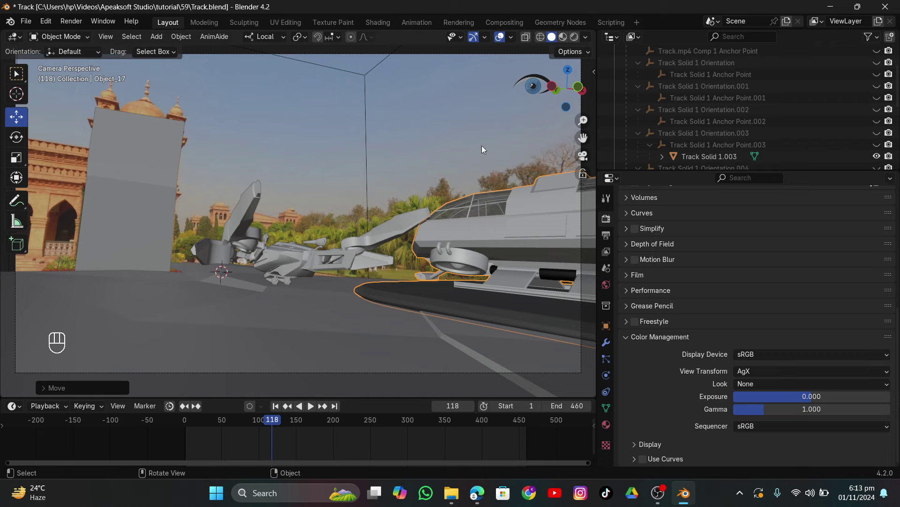
In wireframe shading, slightly reduce the vehicle's height by scaling it along Z, and adjust its position along local Z.
{"action": "left_click_drag", "start_coordinate": [442, 237], "coordinate": [503, 280]}
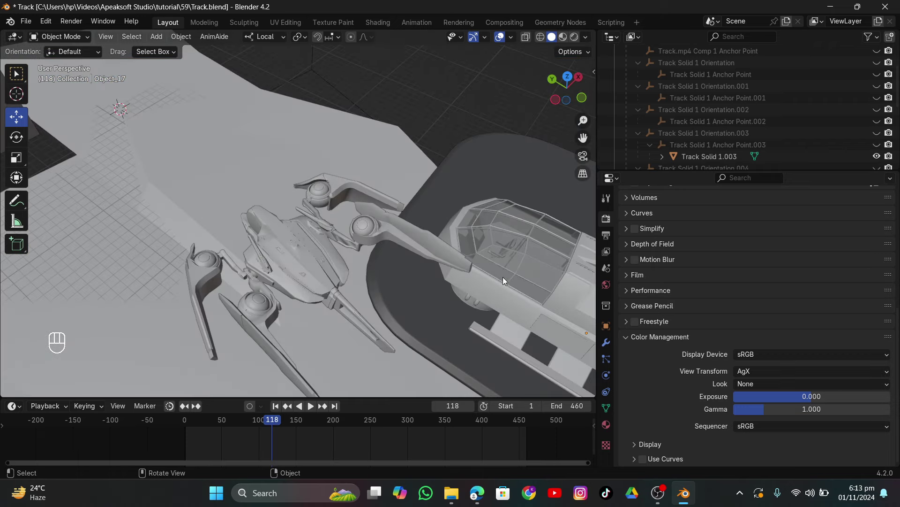
{"action": "left_click", "coordinate": [583, 155]}
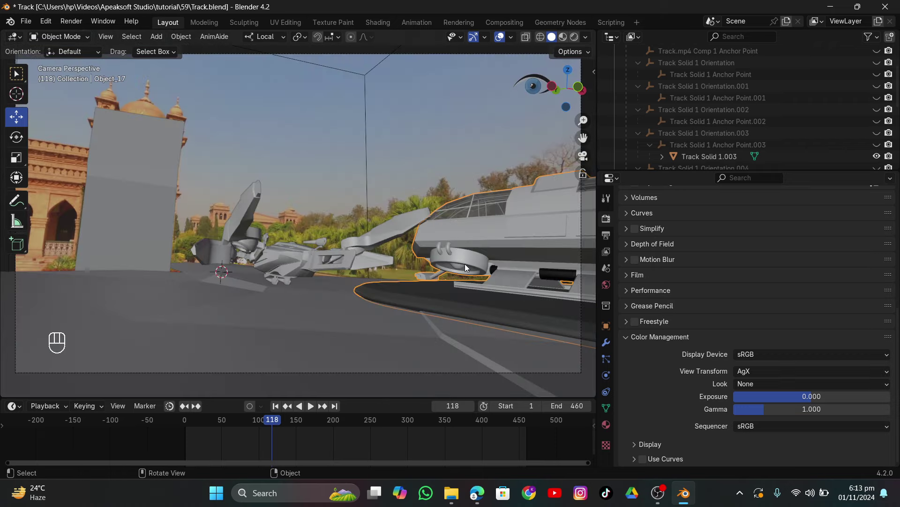
{"action": "key", "text": "g"}
{"action": "right_click", "coordinate": [555, 55]}
{"action": "left_click", "coordinate": [540, 37]}
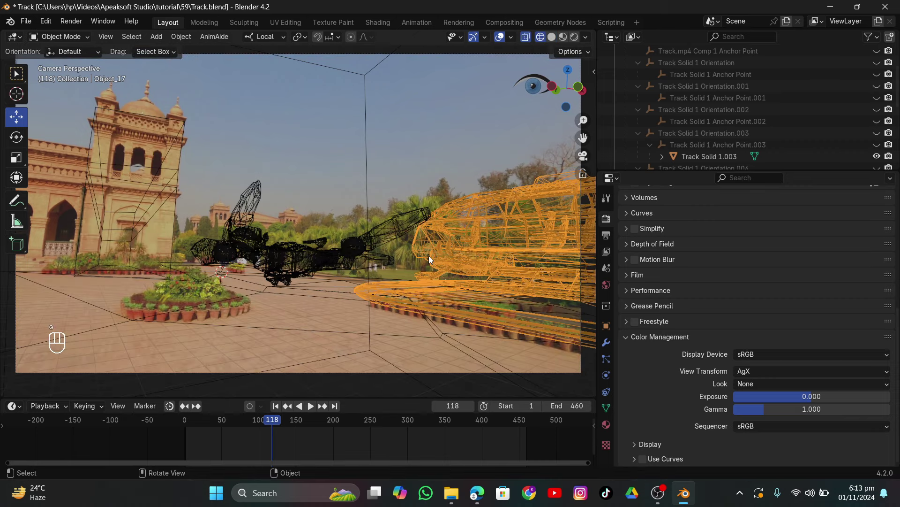
{"action": "key", "text": "s"}
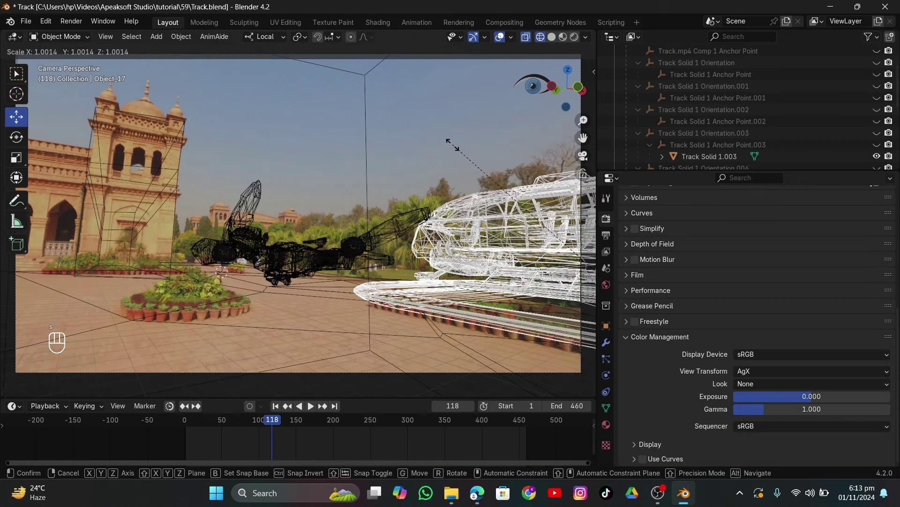
{"action": "key", "text": "z"}
{"action": "left_click", "coordinate": [465, 183]}
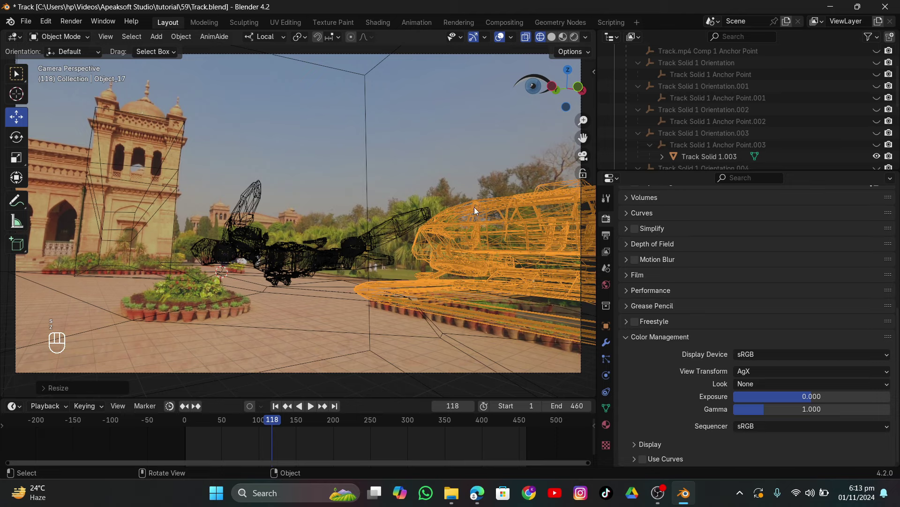
{"action": "key", "text": "g"}
{"action": "key", "text": "z"}
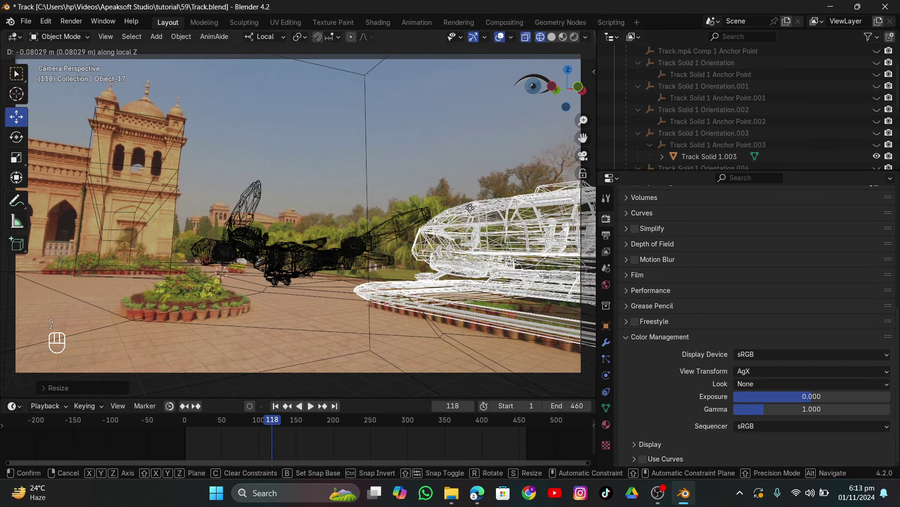
{"action": "left_click", "coordinate": [473, 213]}
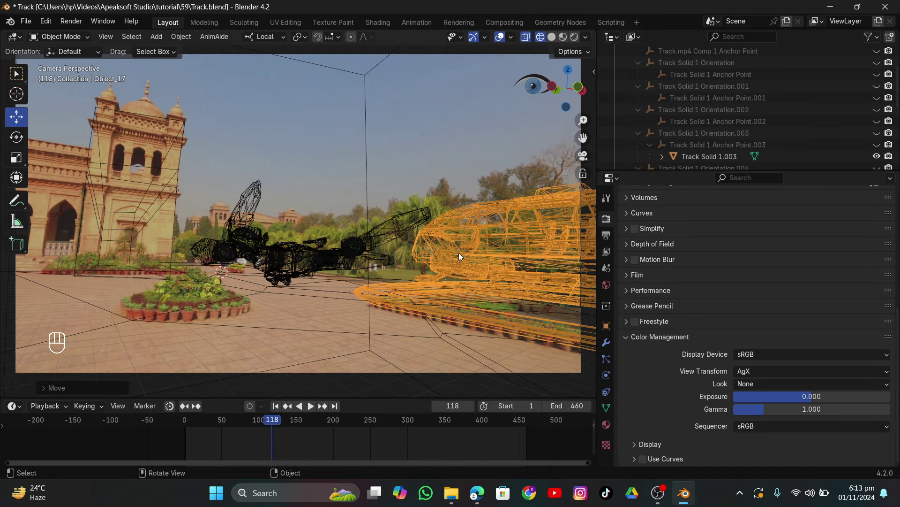
In Edit Mode, scale the base slab by about 1.13 along its local Y axis and return to Object Mode.
{"action": "key", "text": "Tab"}
{"action": "key", "text": "s"}
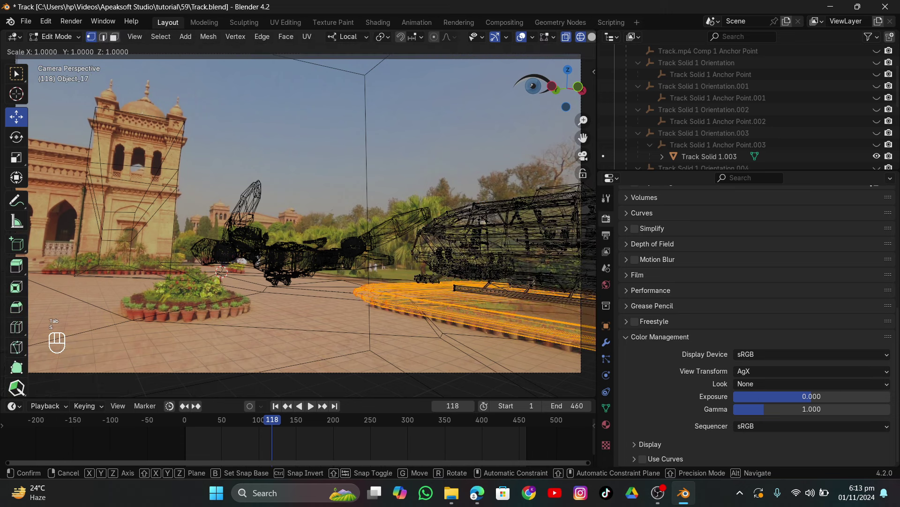
{"action": "key", "text": "x"}
{"action": "key", "text": "y"}
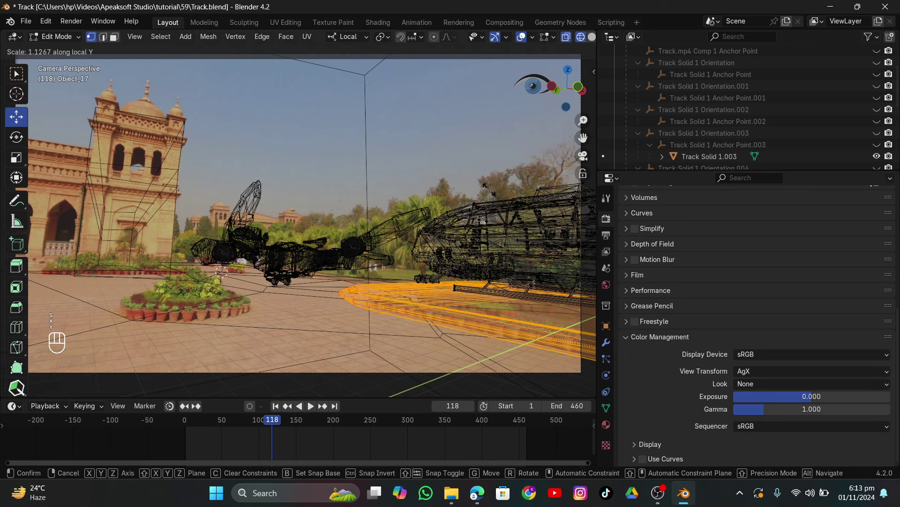
{"action": "key", "text": "Tab"}
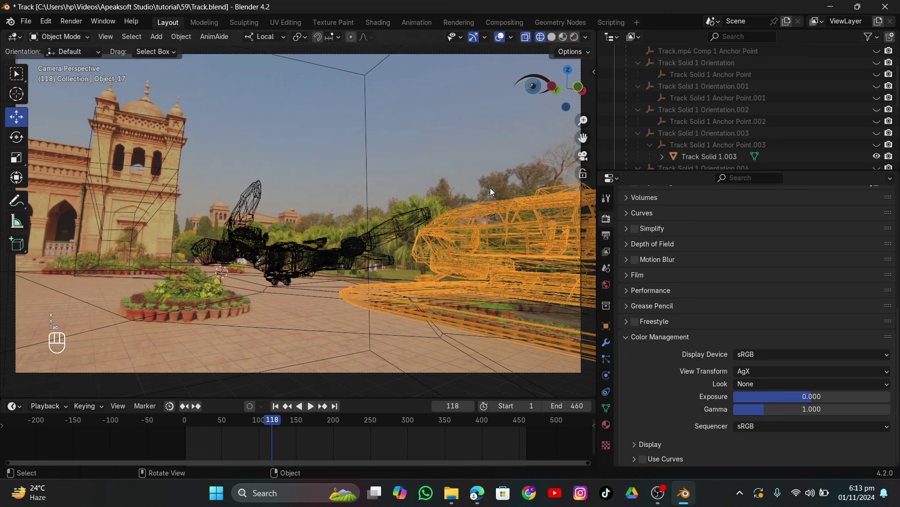
At frame 87 in solid shading, tilt the vehicle slightly about its local Y axis and raise it a little along local Z.
{"action": "left_click", "coordinate": [556, 38]}
{"action": "scroll", "coordinate": [499, 159], "scroll_direction": "down", "scroll_amount": 1}
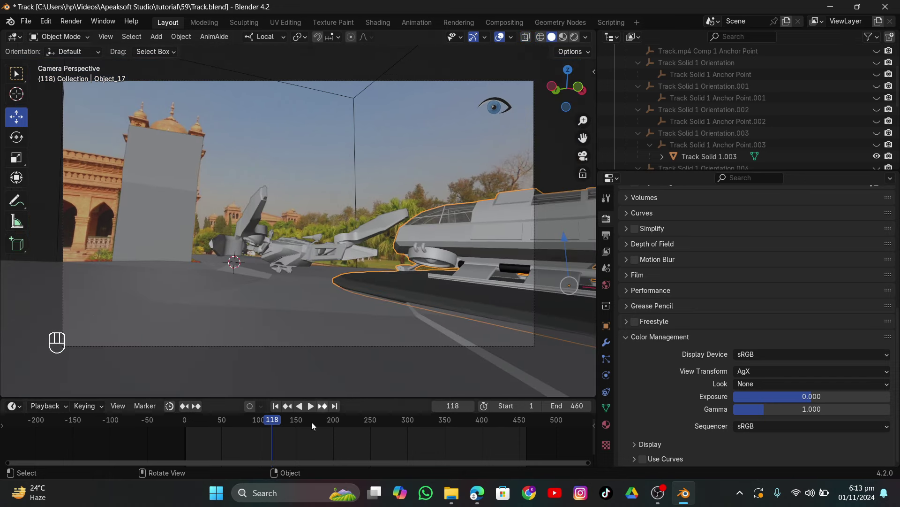
{"action": "left_click_drag", "start_coordinate": [280, 422], "coordinate": [249, 434]}
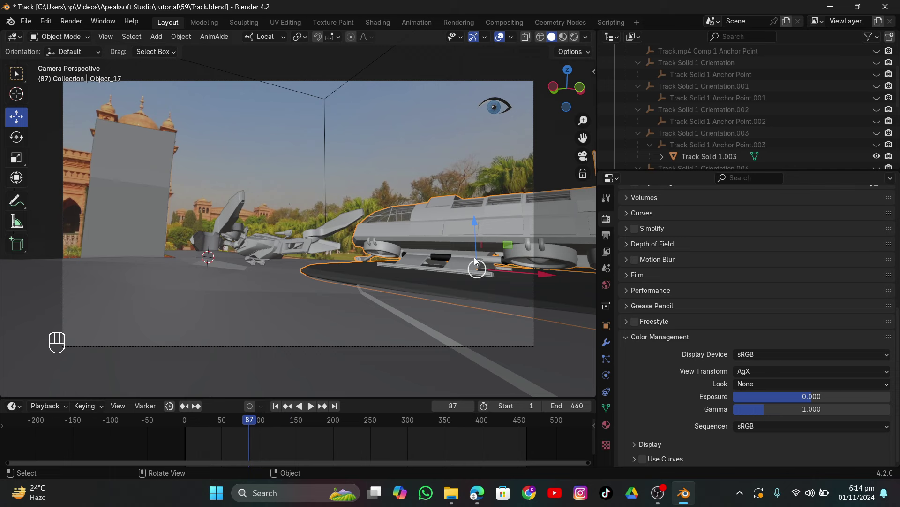
{"action": "key", "text": "r"}
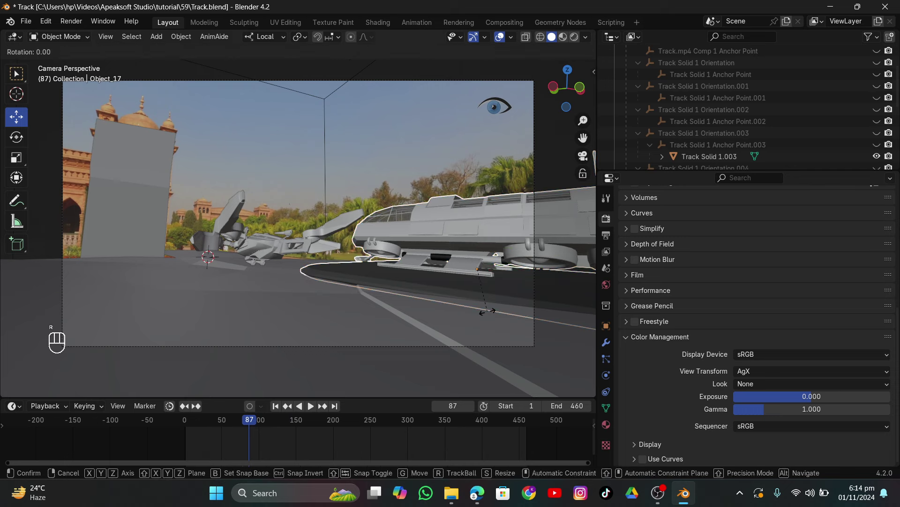
{"action": "key", "text": "y"}
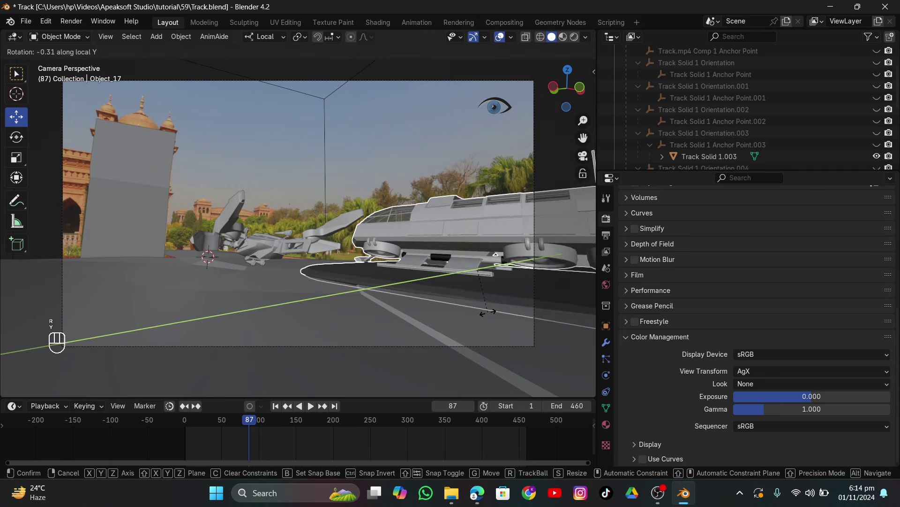
{"action": "left_click", "coordinate": [486, 308]}
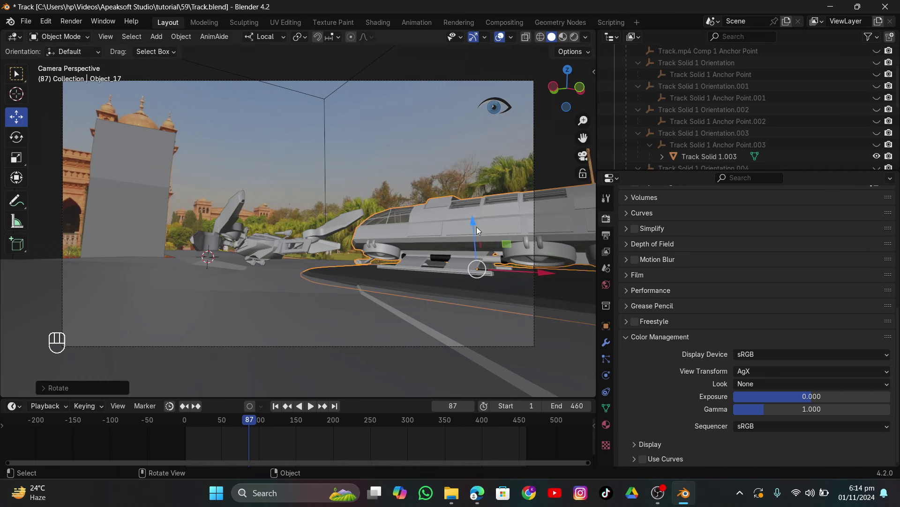
{"action": "left_click_drag", "start_coordinate": [477, 227], "coordinate": [469, 220]}
{"action": "left_click", "coordinate": [414, 318]}
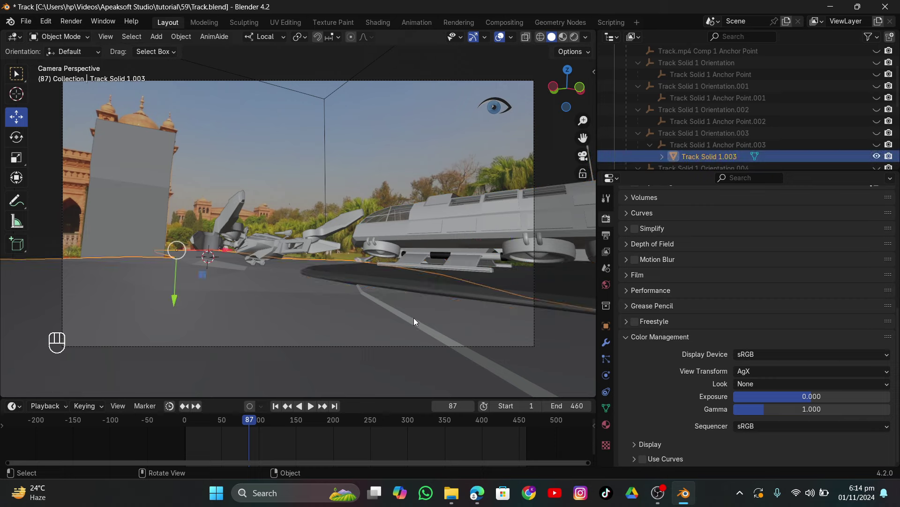
Hide the ground plane Track Solid 1.003 and play the shot from its beginning, stopping at frame 24.
{"action": "key", "text": "h"}
{"action": "left_click_drag", "start_coordinate": [252, 423], "coordinate": [170, 429]}
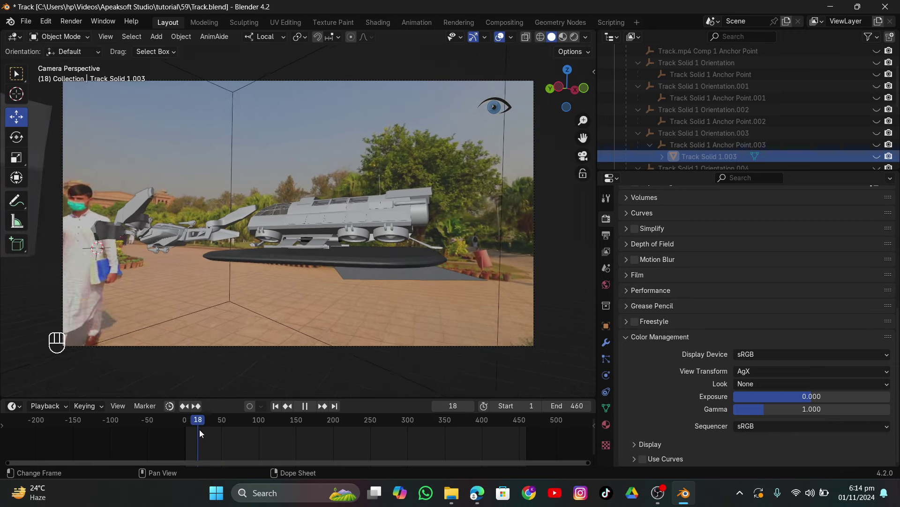
{"action": "key", "text": "space"}
At frame 24, tilt the vehicle about 1° around its local Y axis and shift it about -0.8 m along local Y.
{"action": "left_click", "coordinate": [367, 215]}
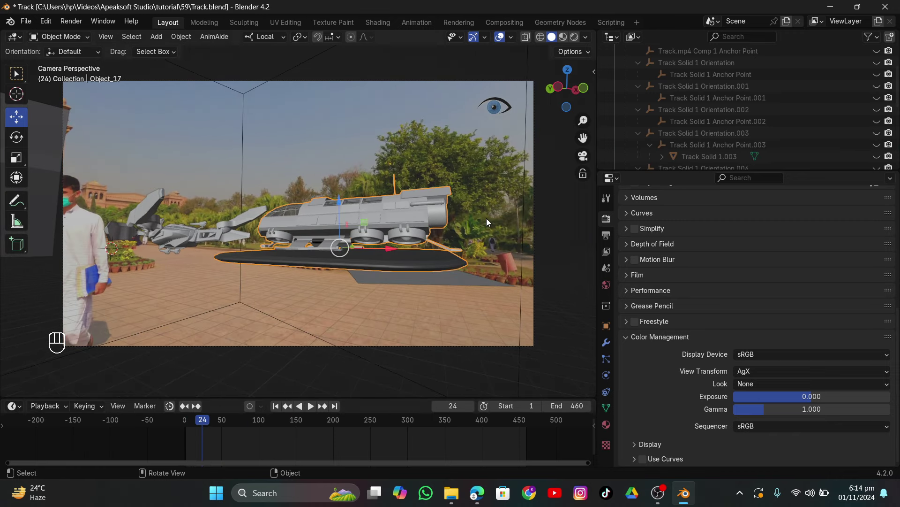
{"action": "key", "text": "r"}
{"action": "key", "text": "y"}
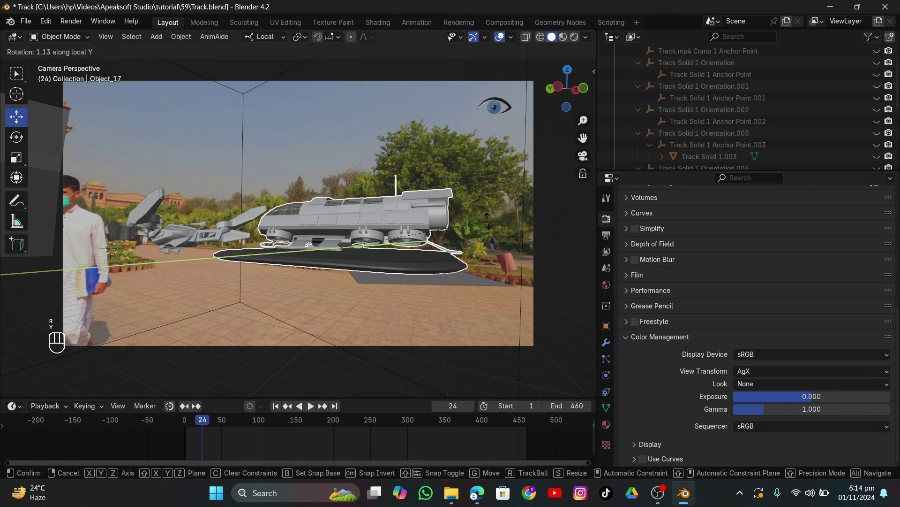
{"action": "left_click", "coordinate": [489, 227]}
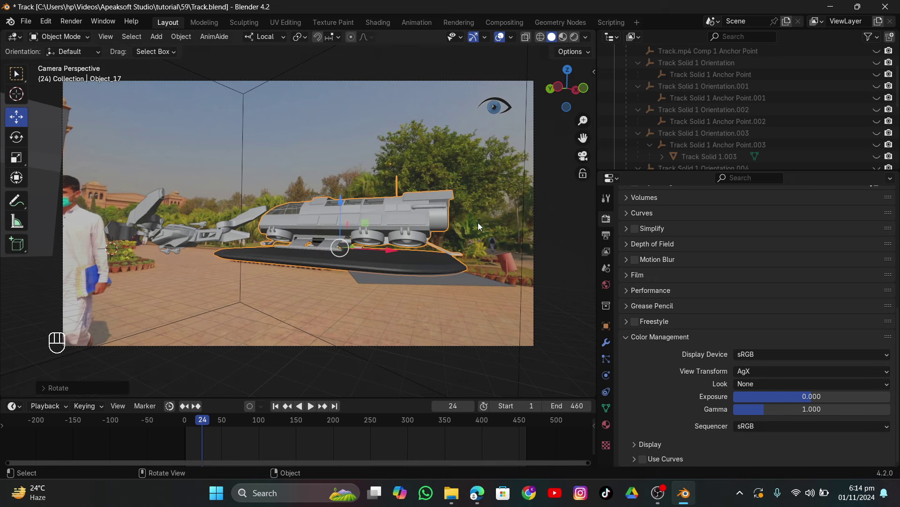
{"action": "key", "text": "r"}
{"action": "key", "text": "y"}
{"action": "left_click", "coordinate": [480, 223]}
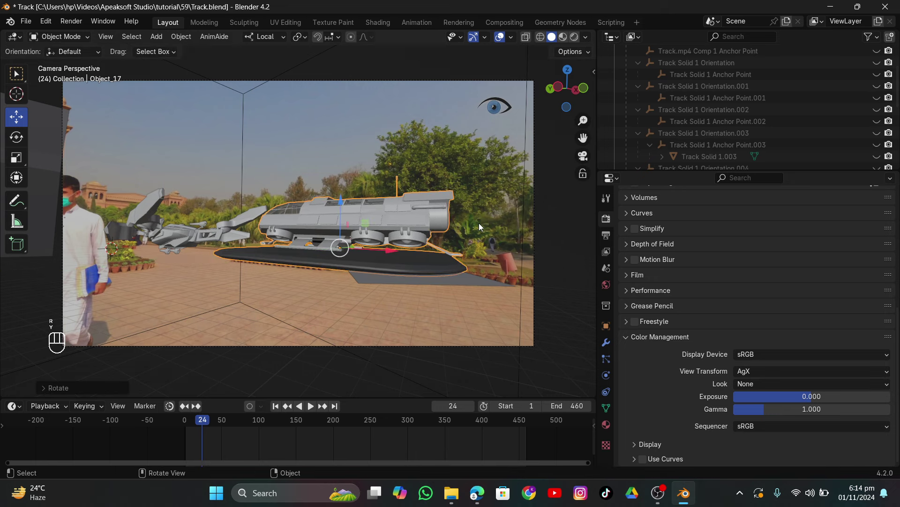
{"action": "key", "text": "g"}
{"action": "key", "text": "x"}
{"action": "left_click", "coordinate": [479, 223]}
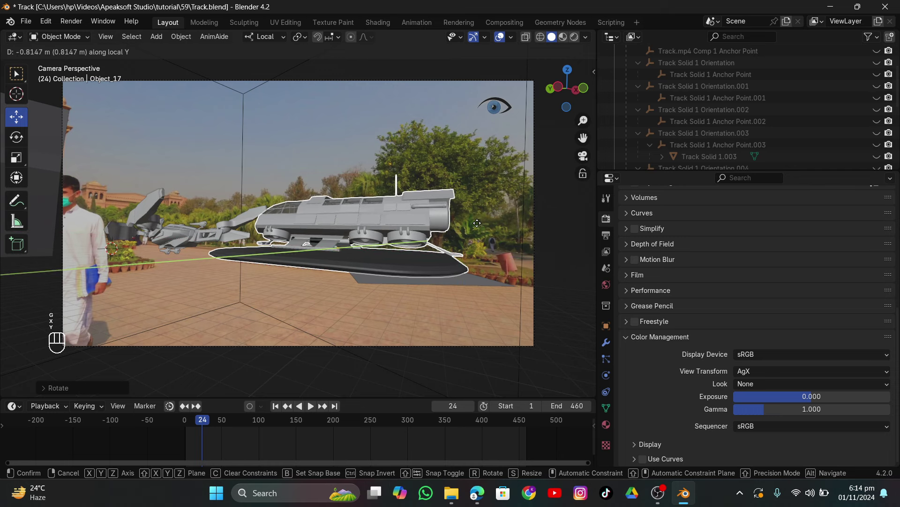
{"action": "left_click", "coordinate": [486, 156]}
Select the small ground plane Track Solid 1.005 and save the project file.
{"action": "left_click", "coordinate": [412, 284]}
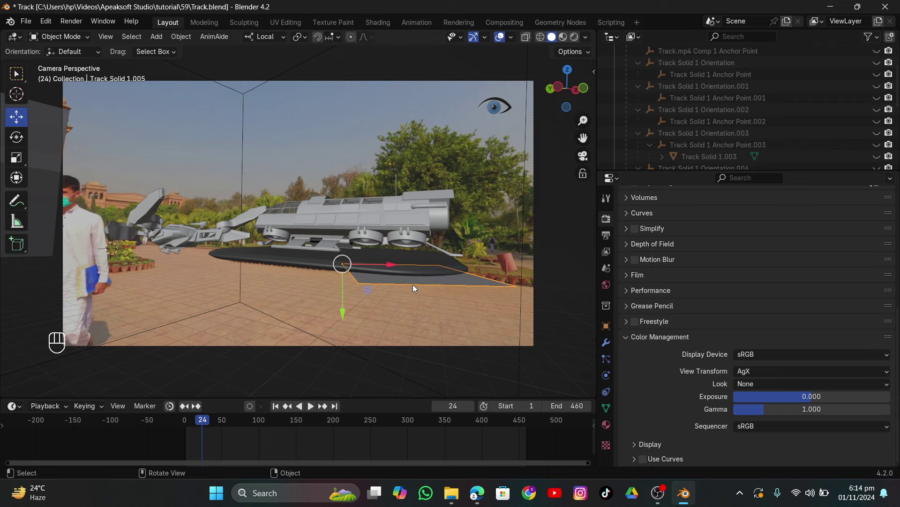
{"action": "left_click_drag", "start_coordinate": [398, 244], "coordinate": [396, 295]}
{"action": "left_click", "coordinate": [24, 22]}
{"action": "left_click", "coordinate": [43, 97]}
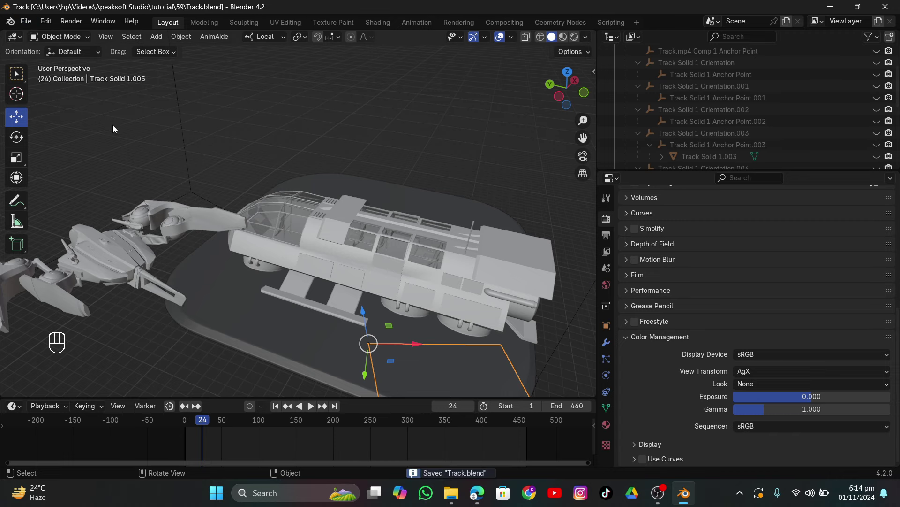
Create a linked duplicate of the vehicle along its local X axis and rotate it 180° about local Z.
{"action": "left_click", "coordinate": [407, 214]}
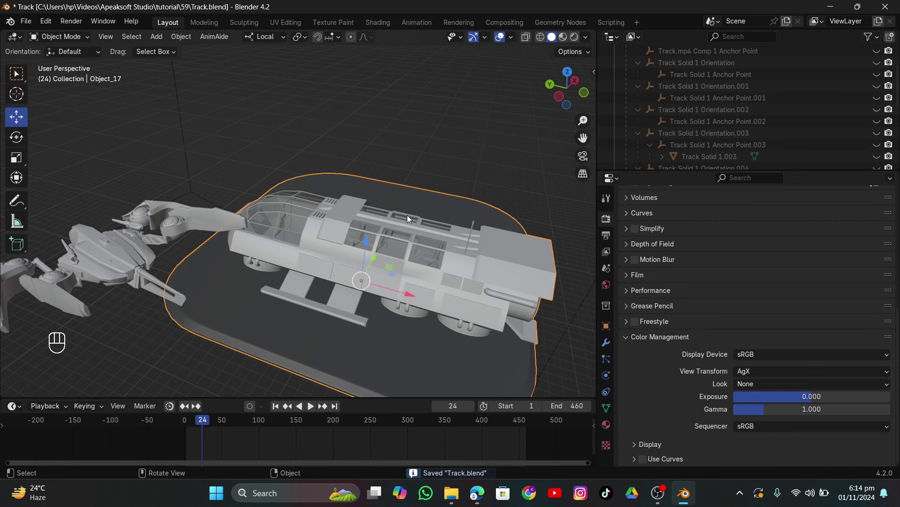
{"action": "left_click", "coordinate": [582, 156]}
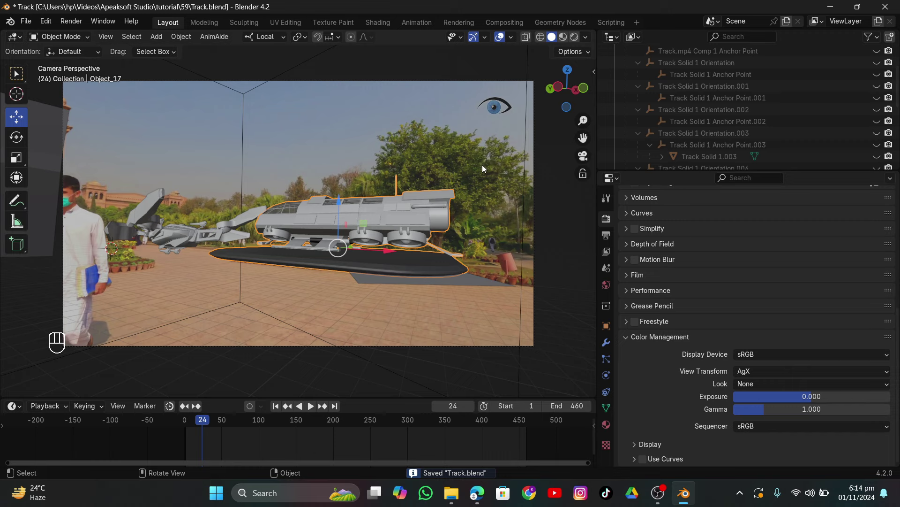
{"action": "key", "text": "alt+d"}
{"action": "key", "text": "x"}
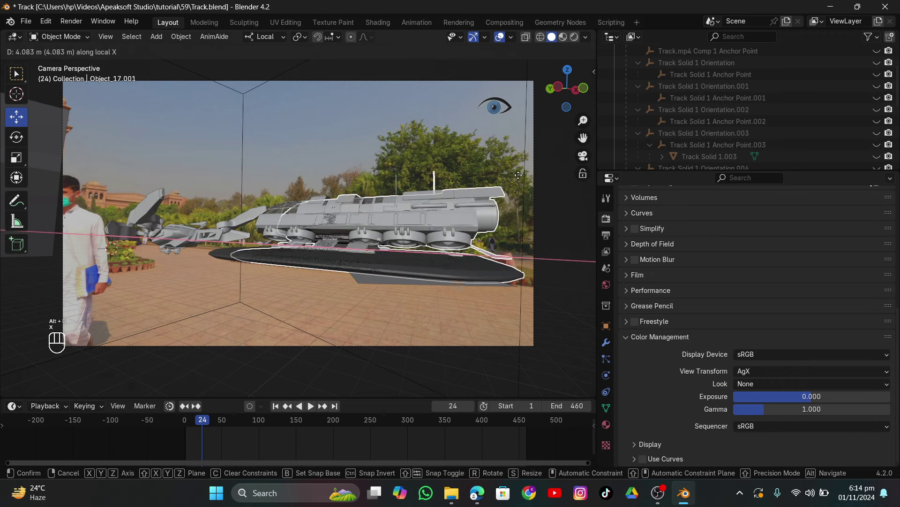
{"action": "left_click", "coordinate": [183, 182]}
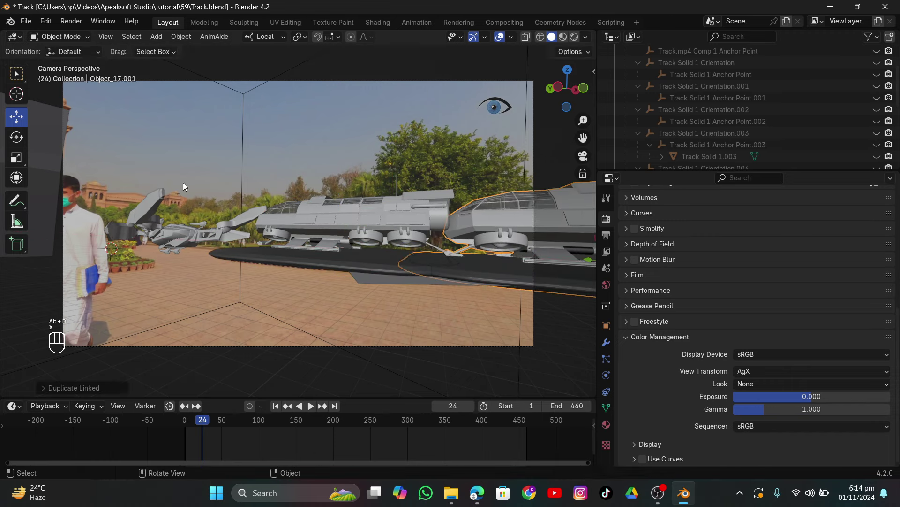
{"action": "type", "text": "rz180"}
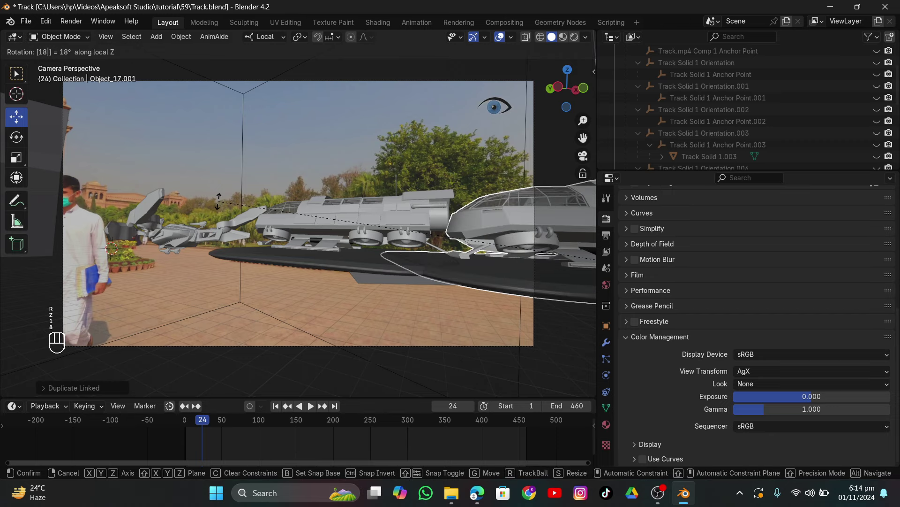
{"action": "left_click", "coordinate": [218, 200]}
Try adjusting the linked copy's base slab in Edit Mode, and delete the linked copy.
{"action": "left_click_drag", "start_coordinate": [220, 194], "coordinate": [387, 247]}
{"action": "key", "text": "Tab"}
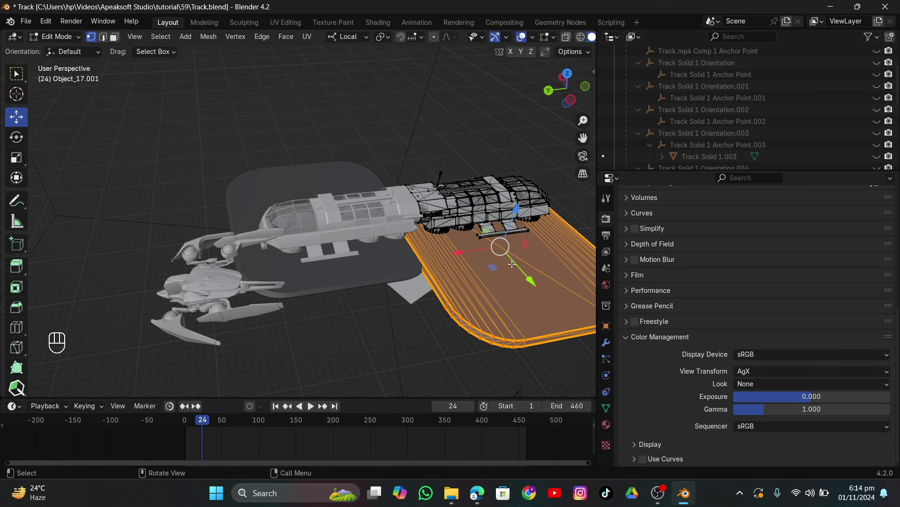
{"action": "left_click_drag", "start_coordinate": [512, 264], "coordinate": [497, 243]}
{"action": "right_click", "coordinate": [497, 242]}
{"action": "key", "text": "Tab"}
{"action": "key", "text": "x"}
Place an independent duplicate of the vehicle behind the original along local X, rotated 180° about its local Z axis.
{"action": "left_click", "coordinate": [353, 215]}
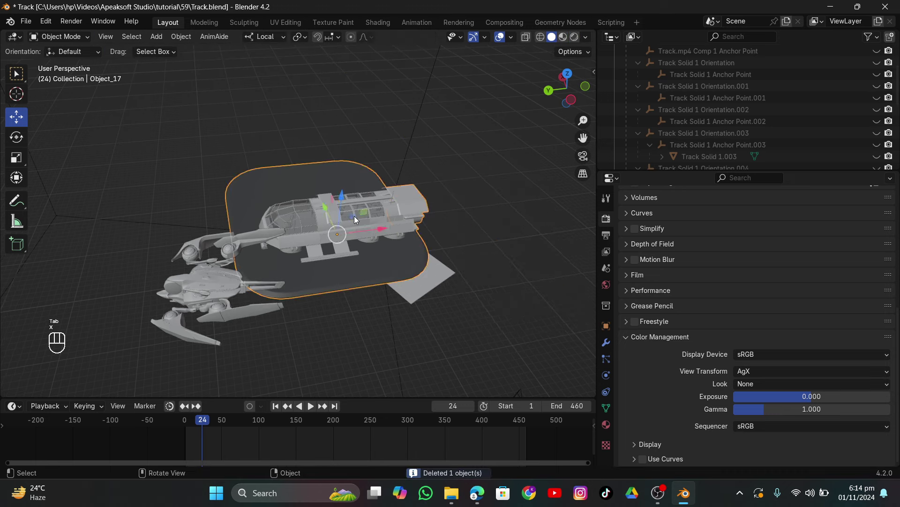
{"action": "key", "text": "shift+d"}
{"action": "key", "text": "x"}
{"action": "left_click", "coordinate": [470, 226]}
{"action": "type", "text": "rz"}
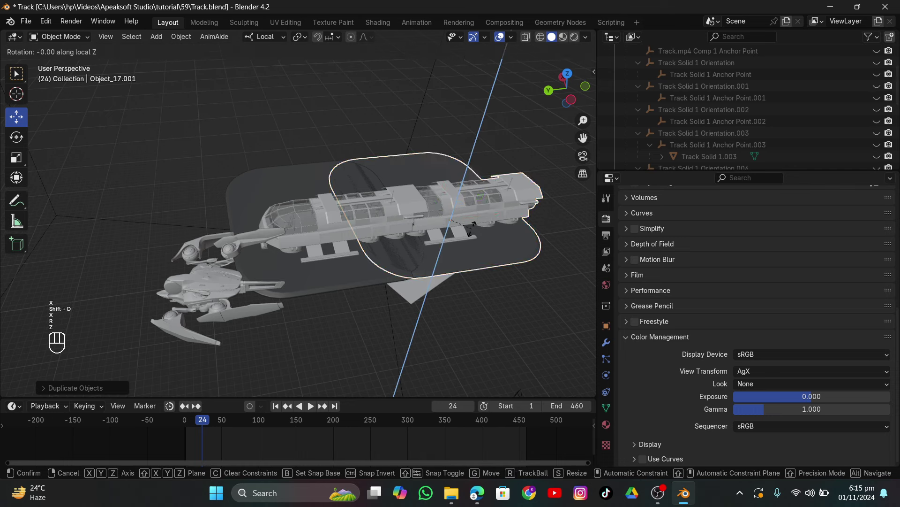
{"action": "type", "text": "180"}
{"action": "left_click", "coordinate": [473, 232]}
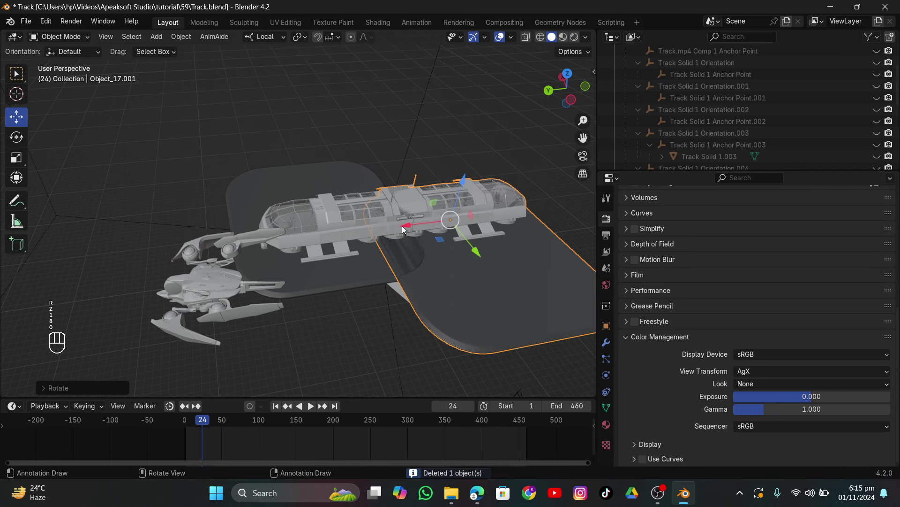
{"action": "key", "text": "g"}
{"action": "left_click", "coordinate": [515, 264]}
In Edit Mode, move the copy's base slab about -14.4 m along its local Y axis and lengthen it along X.
{"action": "key", "text": "Tab"}
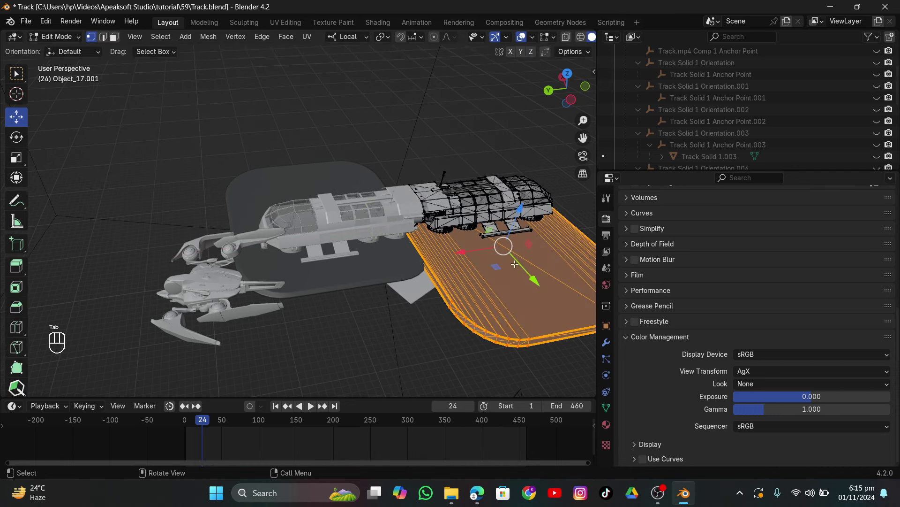
{"action": "key", "text": "g"}
{"action": "key", "text": "y"}
{"action": "key", "text": "y"}
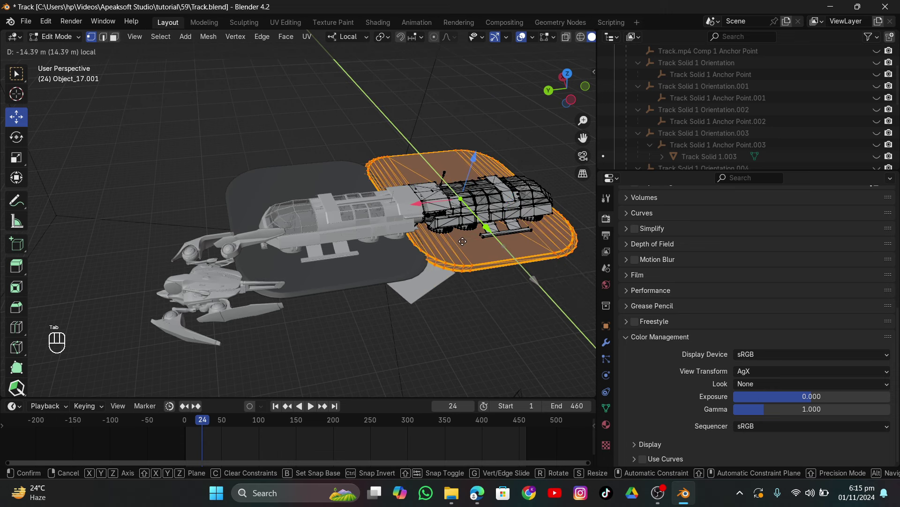
{"action": "left_click", "coordinate": [463, 241]}
{"action": "key", "text": "s"}
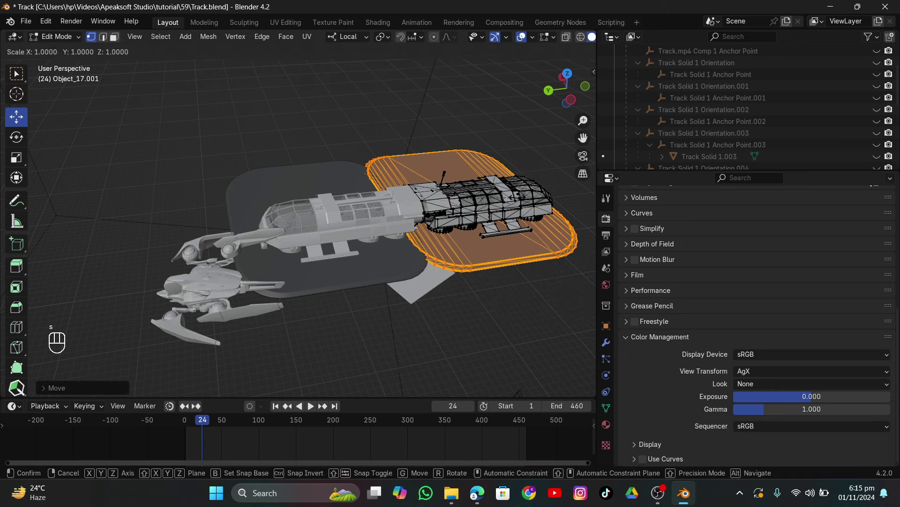
{"action": "key", "text": "x"}
{"action": "left_click", "coordinate": [524, 149]}
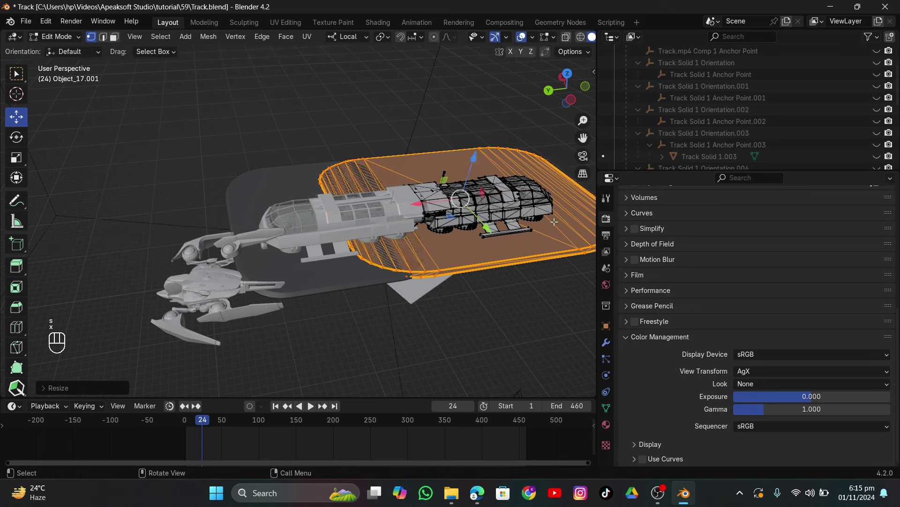
{"action": "key", "text": "Tab"}
Check the two joined vehicles through the camera up to frame 34, and save the project file.
{"action": "left_click", "coordinate": [586, 156]}
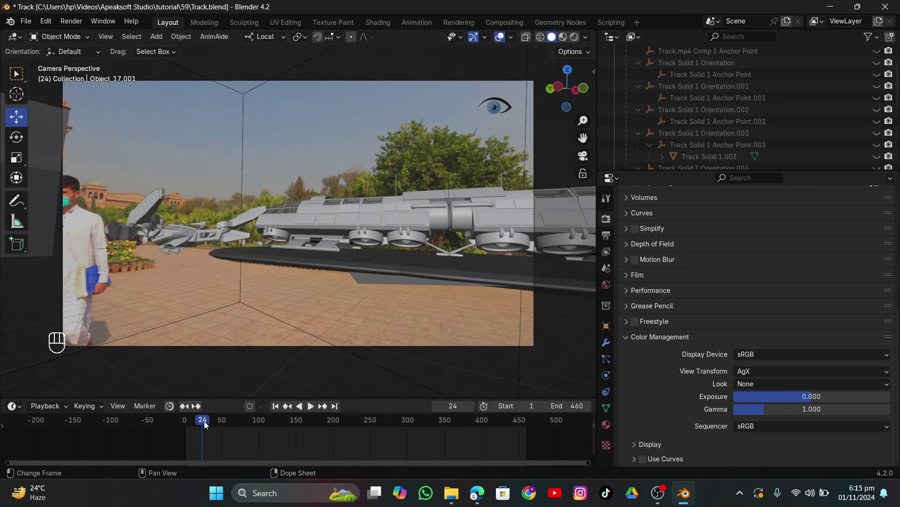
{"action": "mouse_move", "coordinate": [205, 425]}
{"action": "left_mouse_down"}
{"action": "mouse_move", "coordinate": [248, 420]}
{"action": "mouse_move", "coordinate": [176, 415]}
{"action": "mouse_move", "coordinate": [285, 430]}
{"action": "mouse_move", "coordinate": [424, 411]}
{"action": "mouse_move", "coordinate": [331, 412]}
{"action": "mouse_move", "coordinate": [438, 407]}
{"action": "mouse_move", "coordinate": [288, 410]}
{"action": "mouse_move", "coordinate": [190, 433]}
{"action": "mouse_move", "coordinate": [212, 439]}
{"action": "left_mouse_up"}
{"action": "key", "text": "space"}
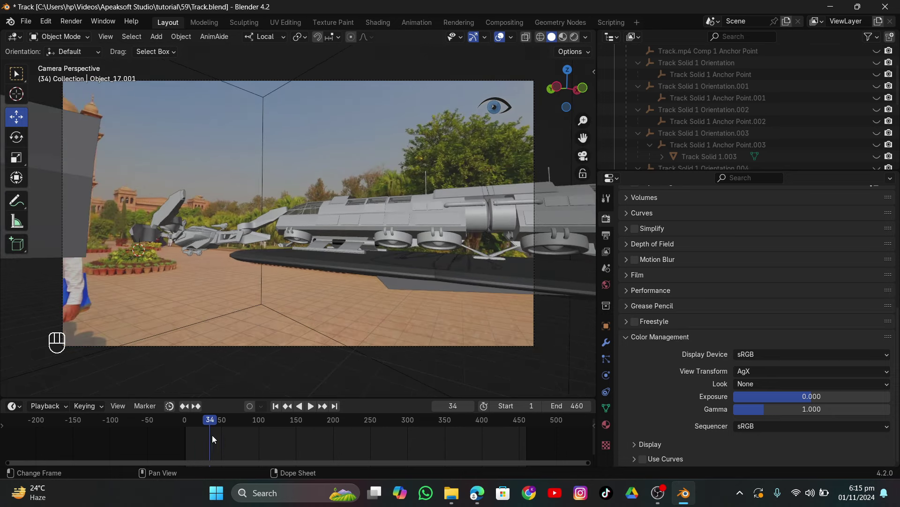
{"action": "left_click", "coordinate": [26, 22]}
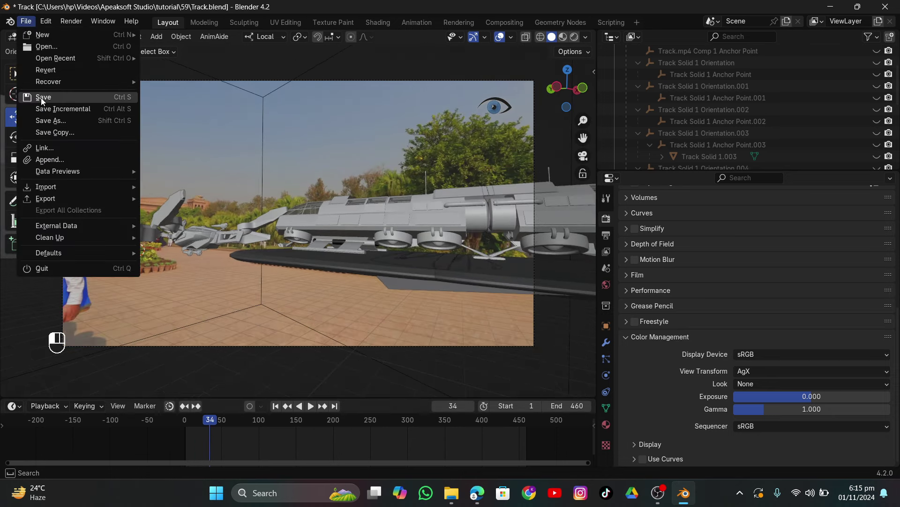
{"action": "left_click", "coordinate": [40, 97]}
Import another futuristic vehicle as a glTF (.glb) file from the models folder and isolate it in Local View.
{"action": "left_click", "coordinate": [25, 21]}
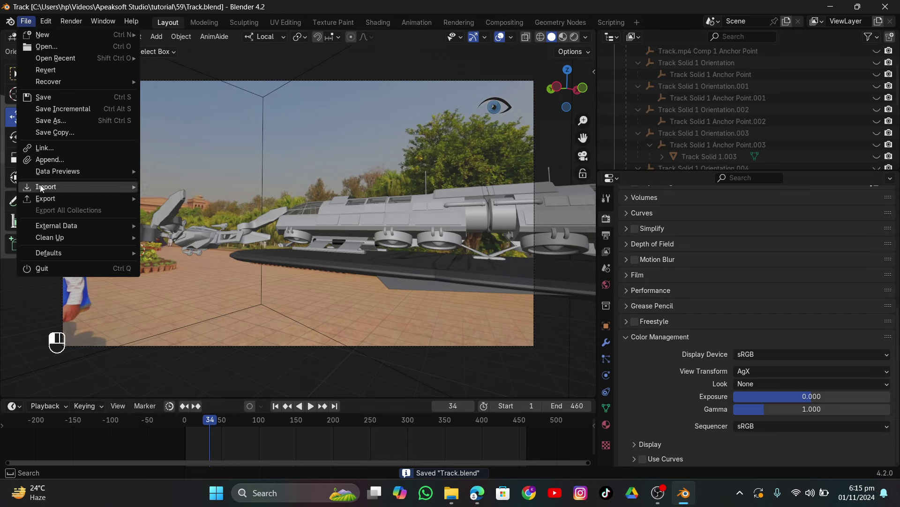
{"action": "mouse_move", "coordinate": [40, 187]}
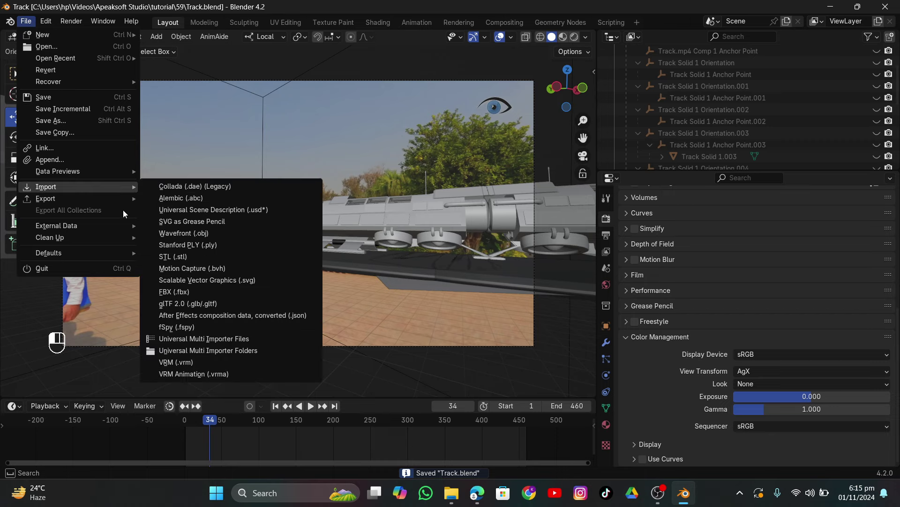
{"action": "left_click", "coordinate": [183, 305]}
{"action": "double_click", "coordinate": [453, 242]}
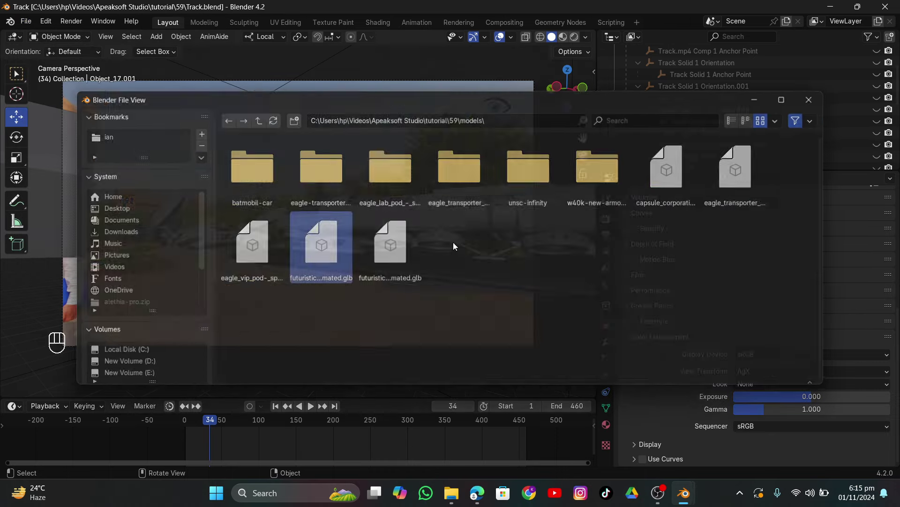
{"action": "key", "text": "KP_Divide"}
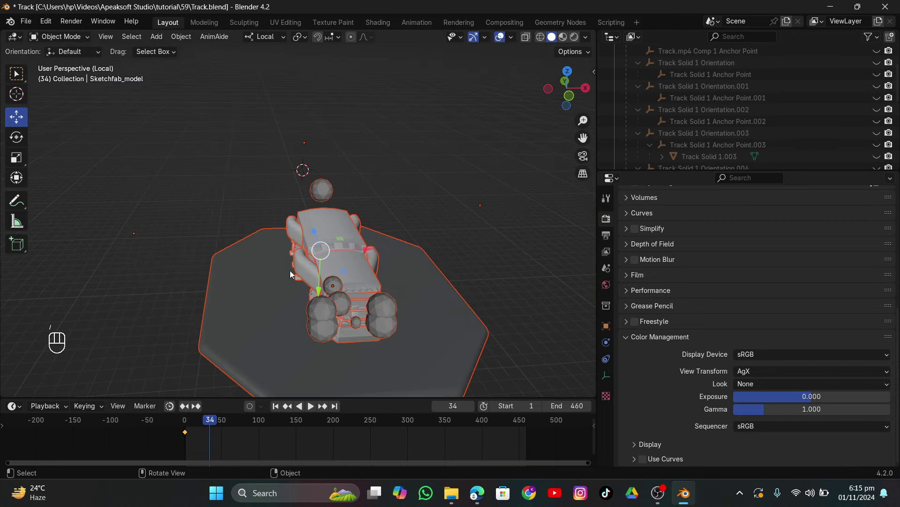
Delete the rig with sphere-shaped controls from the imported vehicle.
{"action": "left_click", "coordinate": [315, 307]}
{"action": "key", "text": "x"}
{"action": "left_click", "coordinate": [315, 308]}
{"action": "left_click_drag", "start_coordinate": [335, 301], "coordinate": [372, 250]}
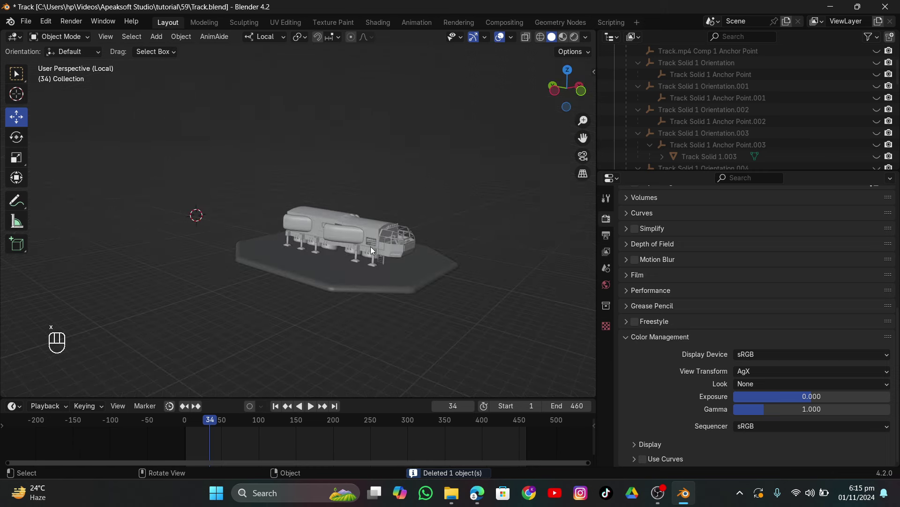
Join the imported vehicle's parts and base slab into a single object and clear its parent.
{"action": "left_click_drag", "start_coordinate": [344, 220], "coordinate": [370, 279]}
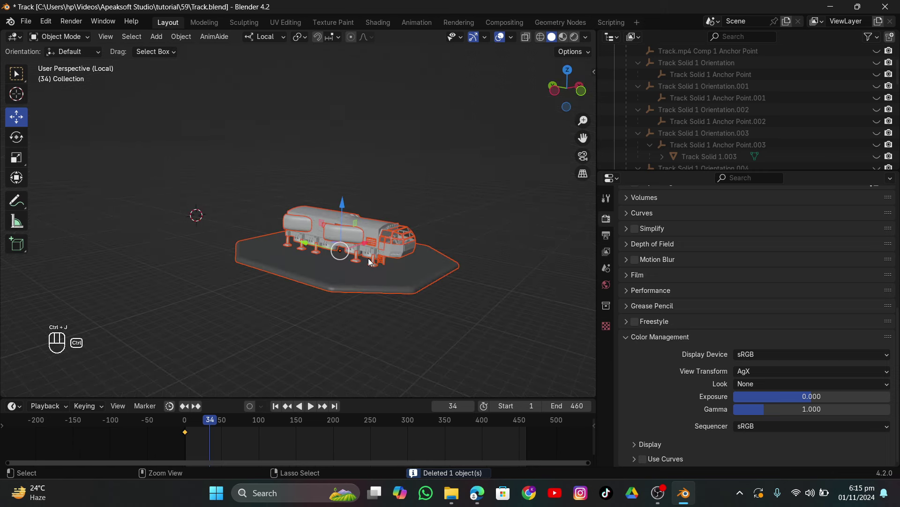
{"action": "left_click", "coordinate": [373, 240], "text": "shift"}
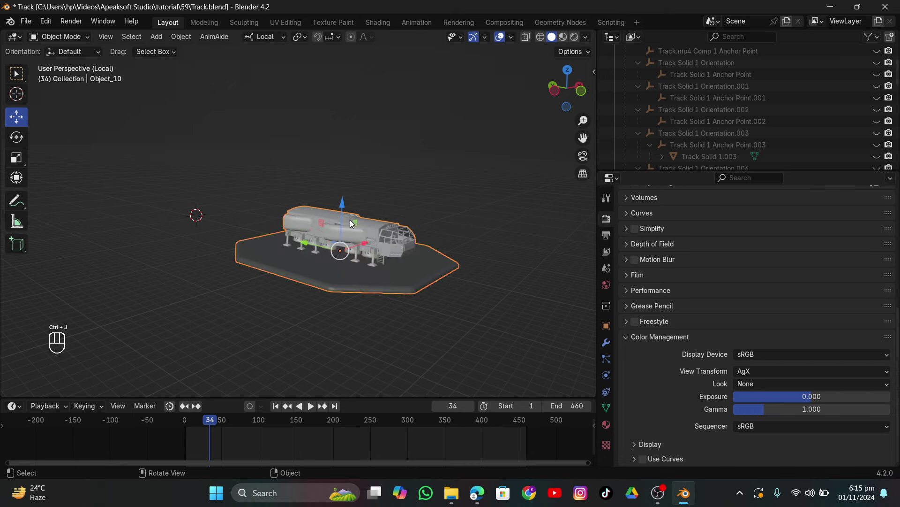
{"action": "key", "text": "alt+p"}
{"action": "left_click", "coordinate": [350, 220]}
{"action": "left_click_drag", "start_coordinate": [360, 249], "coordinate": [354, 251]}
Delete the imported model's leftover empties, including Cube_000 to Object_8, and leave Local View.
{"action": "scroll", "coordinate": [673, 157], "scroll_direction": "down", "scroll_amount": 5}
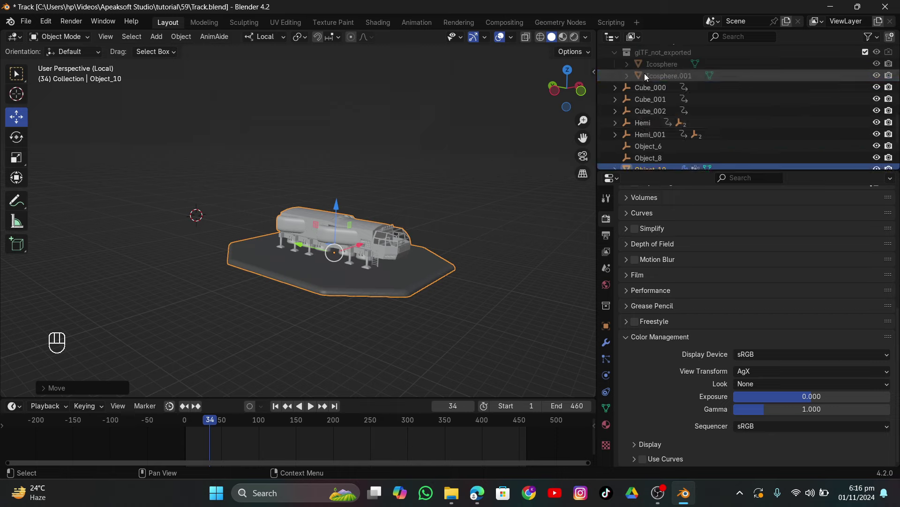
{"action": "left_click", "coordinate": [645, 75]}
{"action": "scroll", "coordinate": [633, 89], "scroll_direction": "down", "scroll_amount": 4}
{"action": "scroll", "coordinate": [652, 121], "scroll_direction": "up", "scroll_amount": 2}
{"action": "left_click", "coordinate": [652, 111]}
{"action": "scroll", "coordinate": [652, 117], "scroll_direction": "up", "scroll_amount": 1}
{"action": "key", "text": "KP_Divide"}
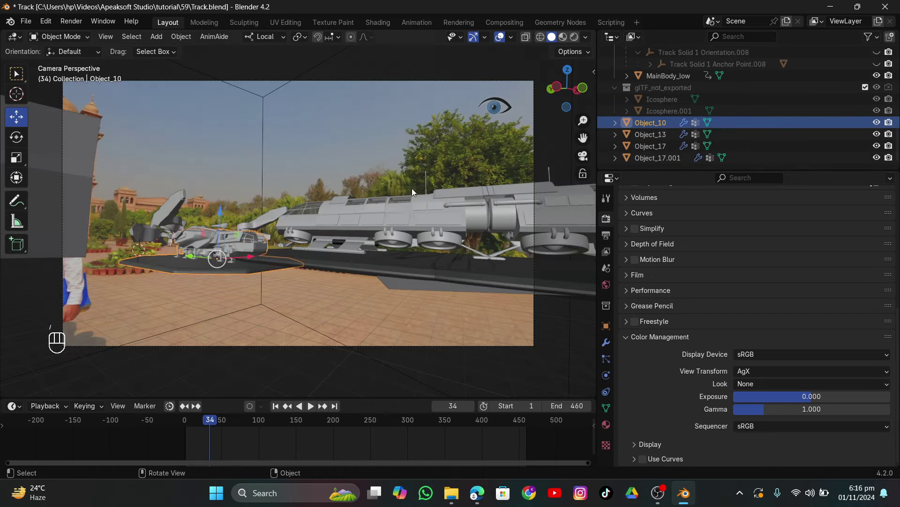
Move the spaceship and the imported vehicles into a new collection named Stuff.
{"action": "key", "text": "Escape"}
{"action": "key", "text": "KP_0"}
{"action": "left_click", "coordinate": [185, 288], "text": "shift"}
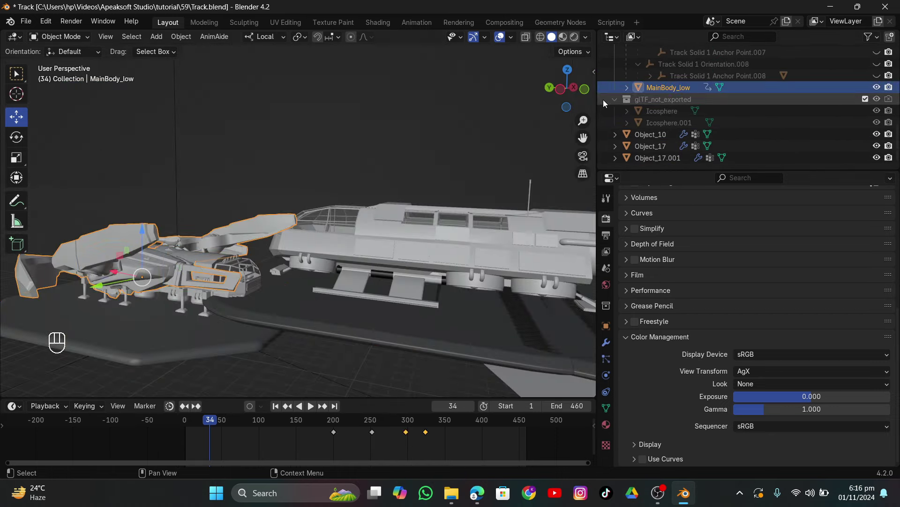
{"action": "key", "text": "m"}
{"action": "left_click", "coordinate": [392, 207]}
{"action": "type", "text": "Stuff"}
{"action": "key", "text": "Return"}
Reposition the Object_10 vehicle along its local Y axis while checking its placement through the camera.
{"action": "left_click", "coordinate": [314, 295]}
{"action": "key", "text": "KP_0"}
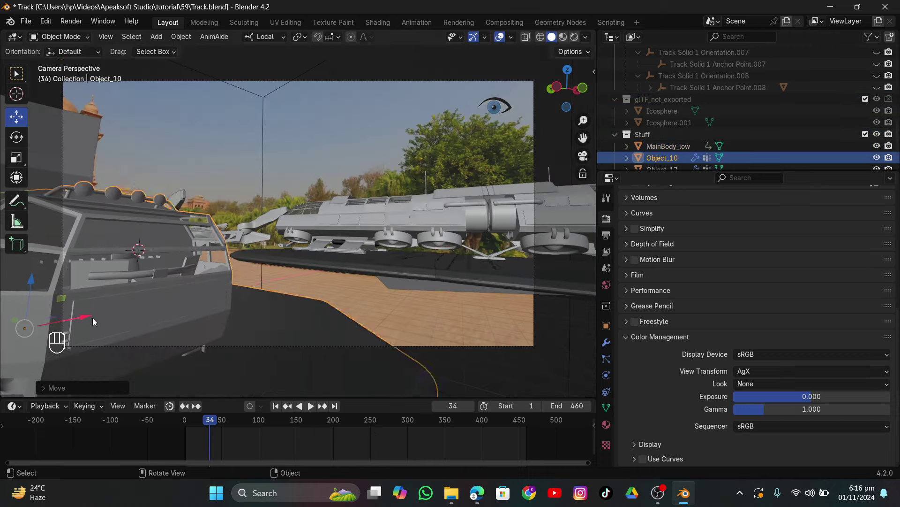
{"action": "key", "text": "g"}
{"action": "key", "text": "y"}
{"action": "left_click", "coordinate": [575, 303]}
Delete linked geometry from the Object_10 vehicle's base slab in Edit Mode.
{"action": "key", "text": "Tab"}
{"action": "key", "text": "ctrl+l"}
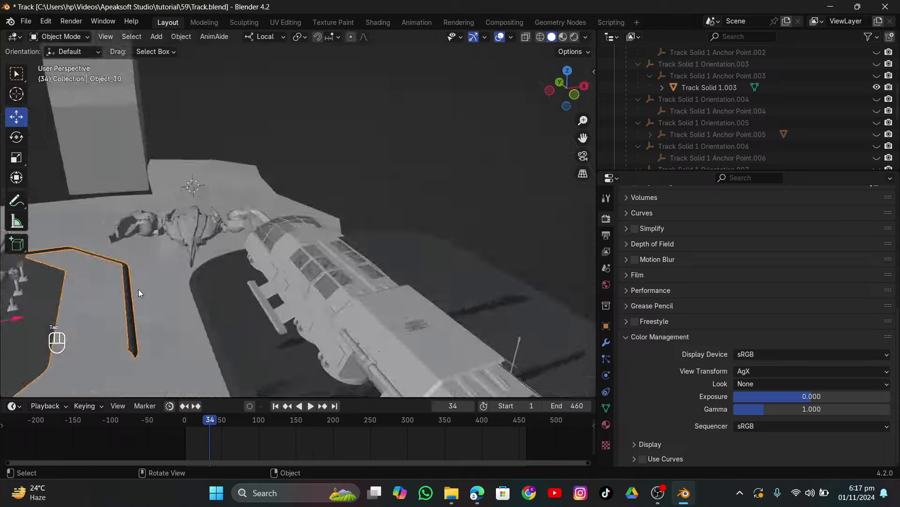
{"action": "key", "text": "x"}
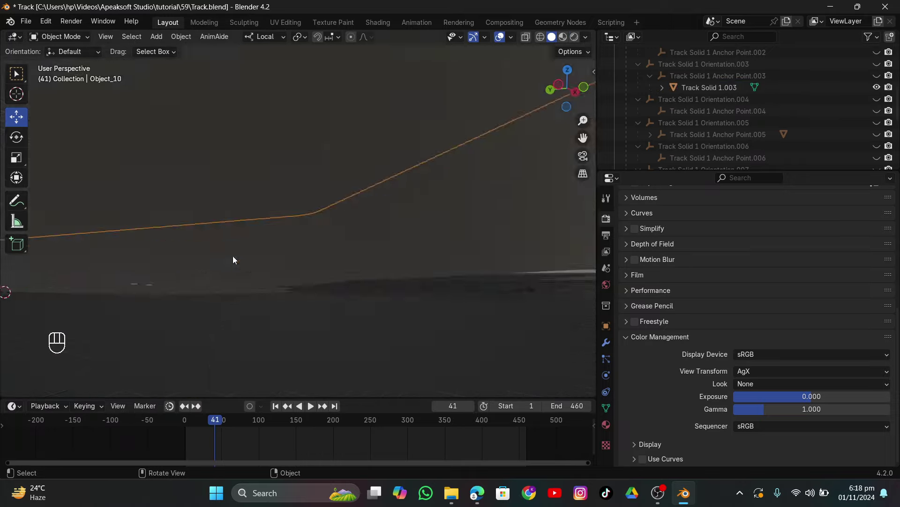
Play the shot through the camera up to frame 171 to review the placement of the vehicles.
{"action": "key", "text": "KP_0"}
{"action": "key", "text": "space"}
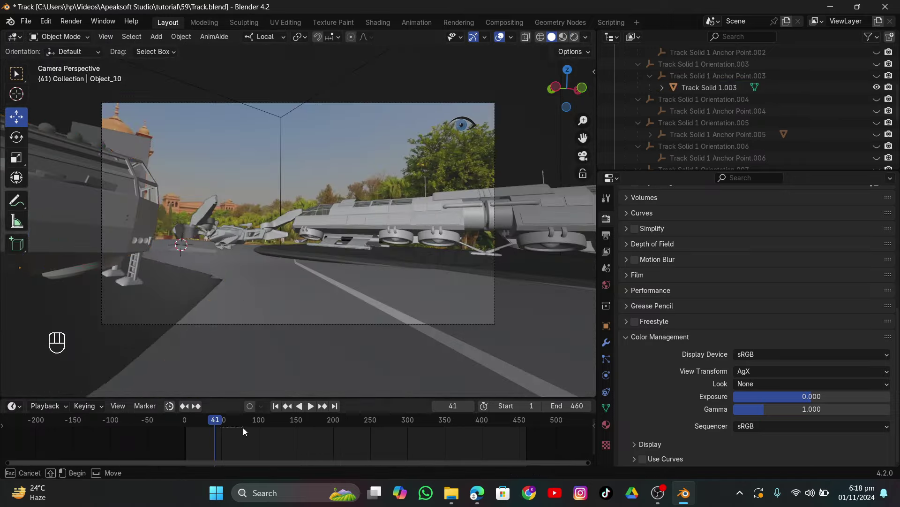
{"action": "left_click_drag", "start_coordinate": [223, 423], "coordinate": [312, 434]}
{"action": "key", "text": "space"}
{"action": "key", "text": "space"}
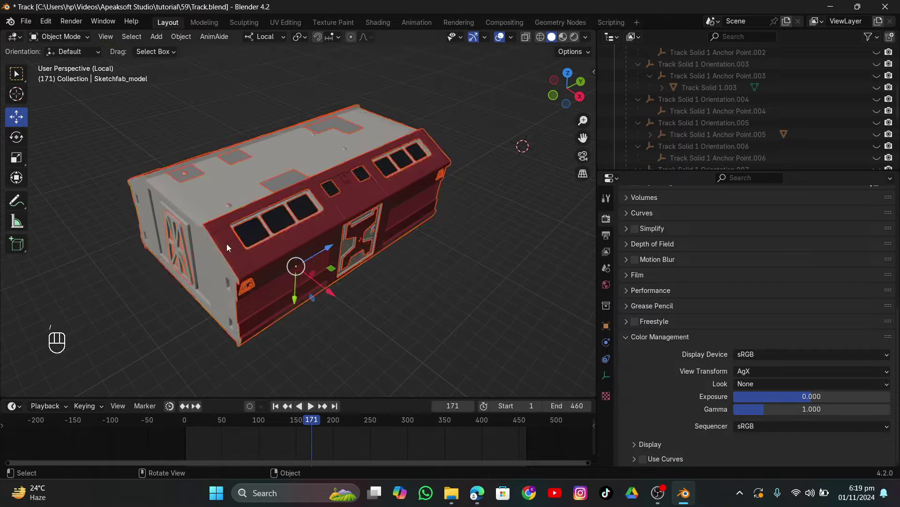
Delete the leftover objects of the imported red cabin module and leave Local View.
{"action": "key", "text": "x"}
{"action": "key", "text": "x"}
{"action": "key", "text": "KP_Divide"}
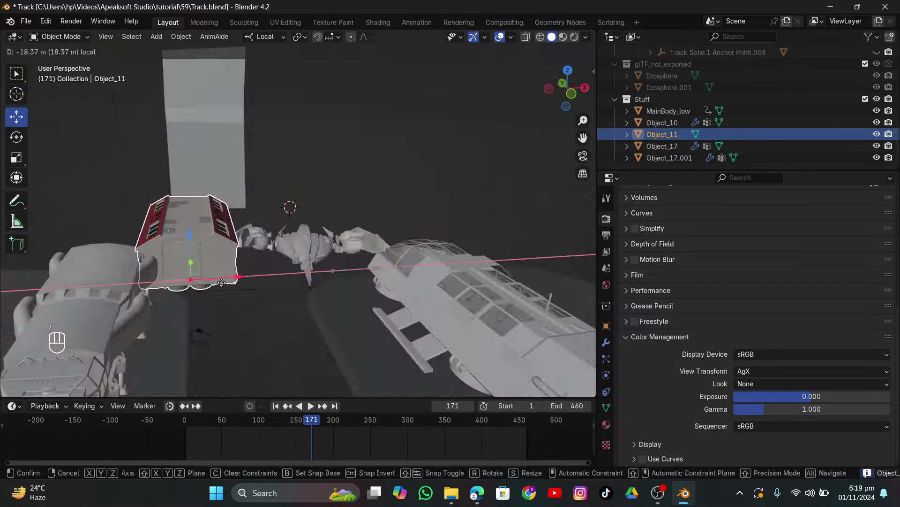
Move the red cabin module into place beside the parked vehicles in the camera view.
{"action": "key", "text": "KP_0"}
{"action": "scroll", "coordinate": [837, 102], "scroll_direction": "up", "scroll_amount": 5}
{"action": "mouse_move", "coordinate": [180, 302]}
{"action": "left_mouse_down"}
{"action": "mouse_move", "coordinate": [230, 311]}
{"action": "mouse_move", "coordinate": [243, 301]}
{"action": "mouse_move", "coordinate": [278, 215]}
{"action": "left_mouse_up"}
Check the composition in wireframe up to frame 249 and return to solid shading.
{"action": "key", "text": "shift+z"}
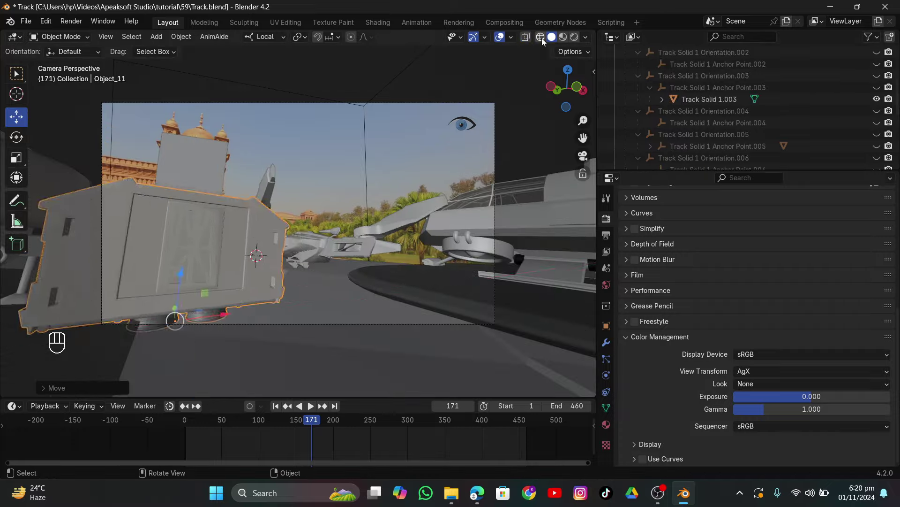
{"action": "key", "text": "shift+z"}
{"action": "mouse_move", "coordinate": [312, 419]}
{"action": "left_mouse_down"}
{"action": "mouse_move", "coordinate": [345, 419]}
{"action": "mouse_move", "coordinate": [181, 420]}
{"action": "mouse_move", "coordinate": [369, 418]}
{"action": "left_mouse_up"}
{"action": "key", "text": "space"}
{"action": "key", "text": "space"}
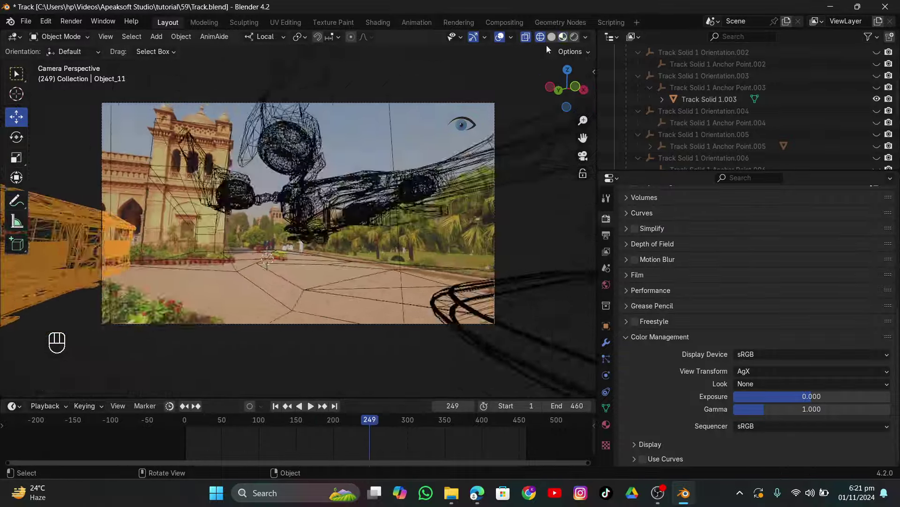
{"action": "left_click", "coordinate": [563, 37]}
{"action": "left_click", "coordinate": [551, 37]}
Save the file and import the truss-framed spacecraft model.
{"action": "key", "text": "ctrl+s"}
{"action": "left_click", "coordinate": [26, 21]}
{"action": "mouse_move", "coordinate": [46, 187]}
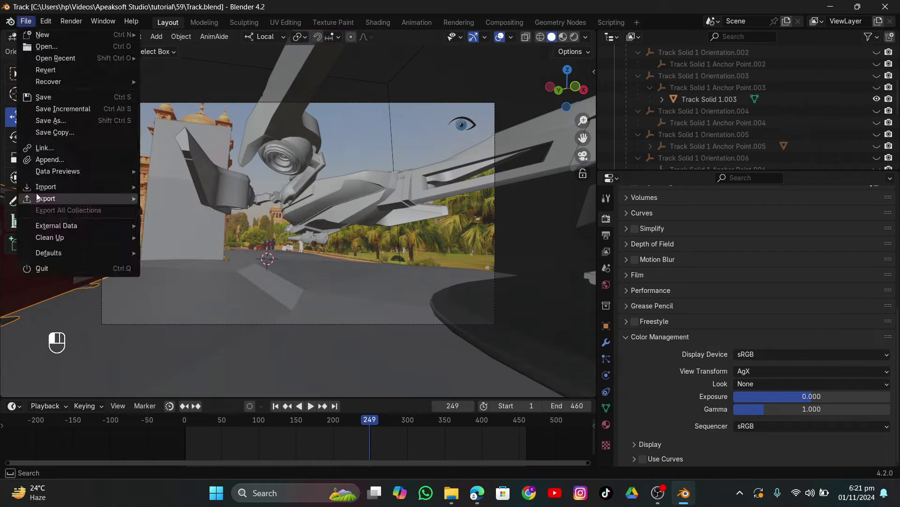
{"action": "left_click", "coordinate": [182, 294]}
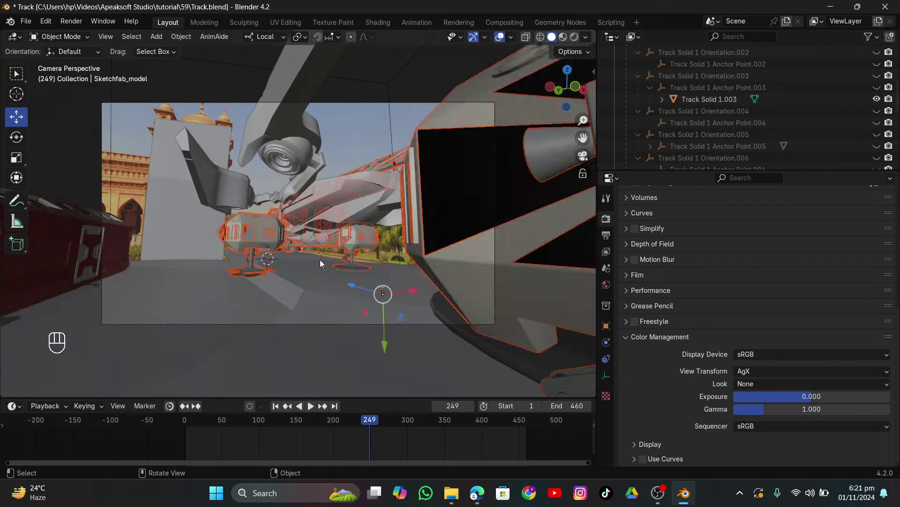
Isolate the truss-framed spacecraft, undo its Decimate modifier, and leave Local View.
{"action": "key", "text": "KP_Divide"}
{"action": "left_click", "coordinate": [656, 158]}
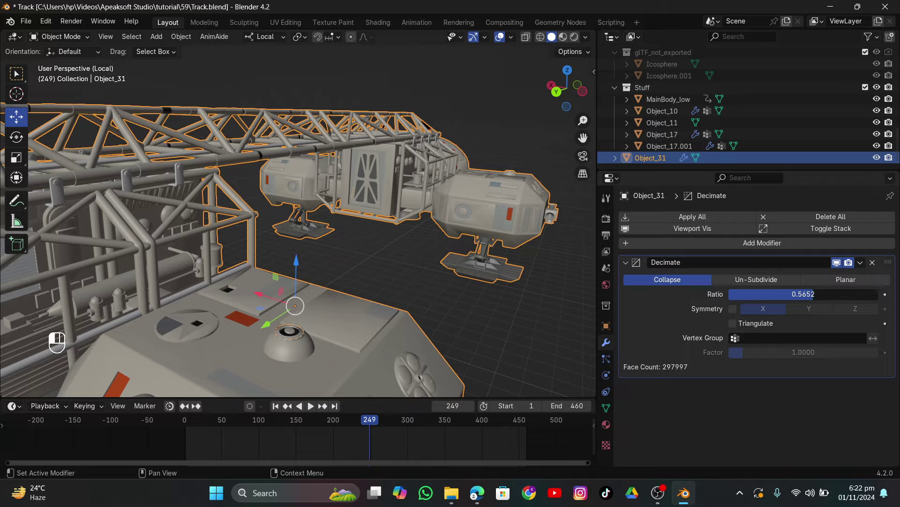
{"action": "key", "text": "ctrl+z"}
{"action": "key", "text": "KP_Divide"}
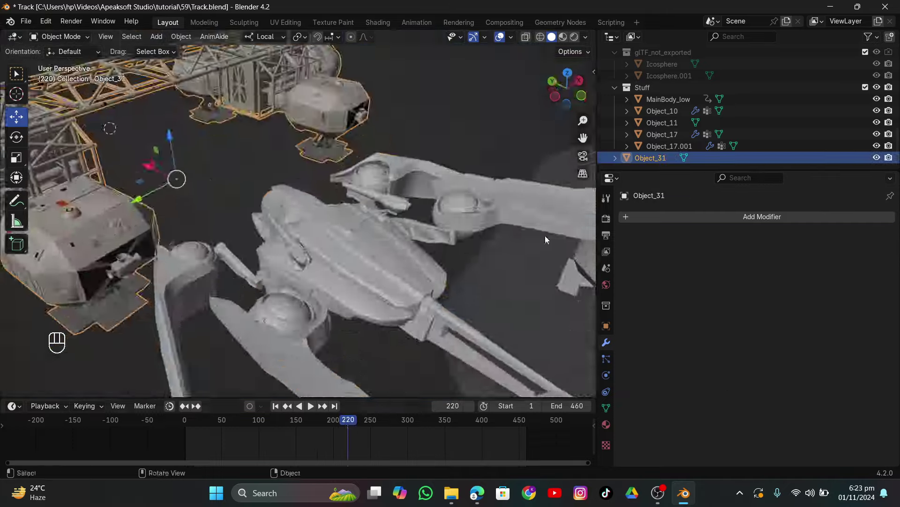
Check the camera view at frame 238 and clear the parent of the imported spherical vehicle.
{"action": "key", "text": "KP_0"}
{"action": "mouse_move", "coordinate": [348, 441]}
{"action": "left_mouse_down"}
{"action": "mouse_move", "coordinate": [423, 440]}
{"action": "mouse_move", "coordinate": [388, 460]}
{"action": "mouse_move", "coordinate": [262, 450]}
{"action": "mouse_move", "coordinate": [362, 441]}
{"action": "left_mouse_up"}
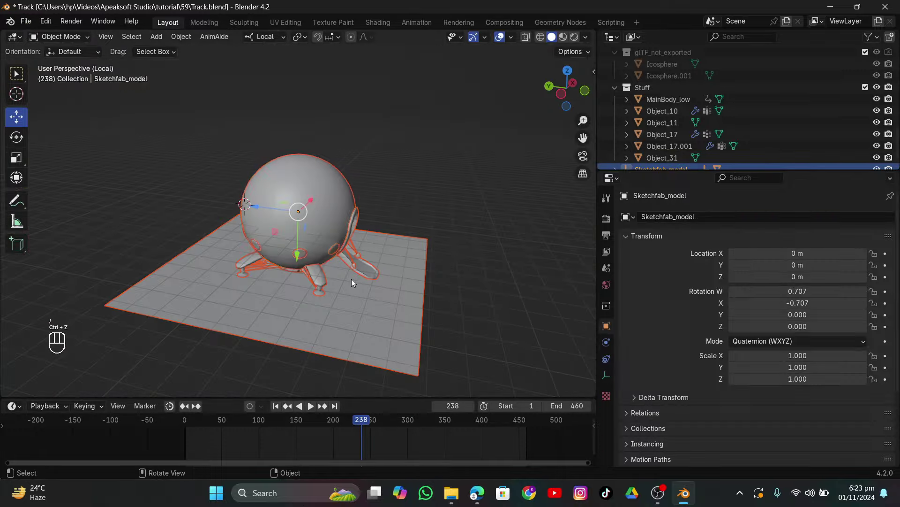
{"action": "key", "text": "alt+p"}
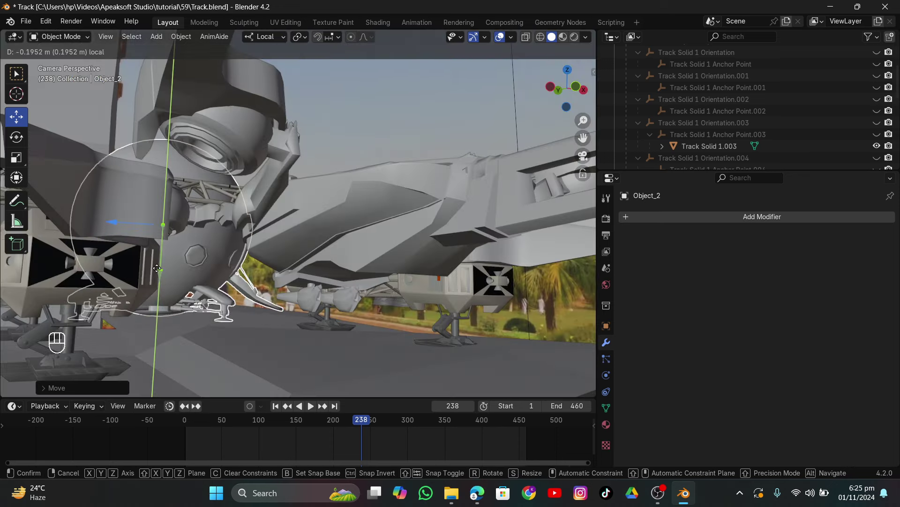
Raise the spherical vehicle about 0.2 m, and at frame 284 shift it along its local Z axis behind the truss-framed spacecraft.
{"action": "left_click", "coordinate": [157, 269]}
{"action": "key", "text": "space"}
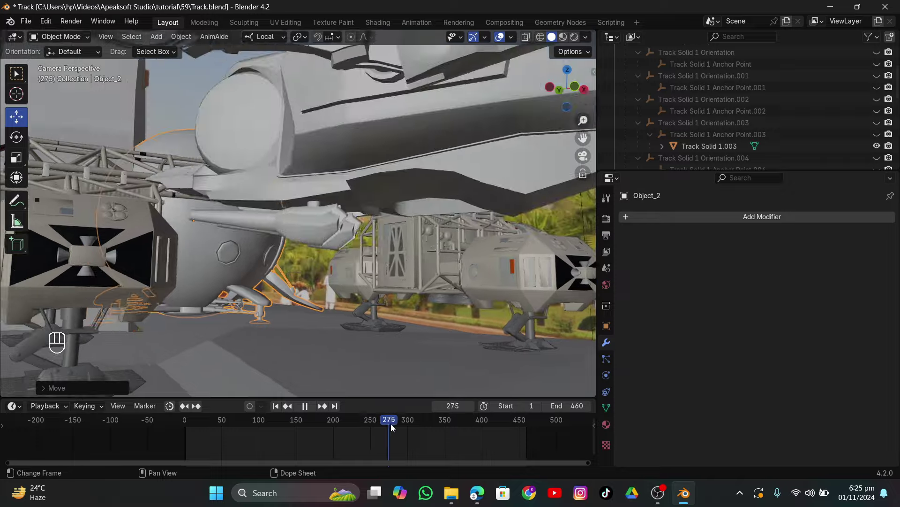
{"action": "left_click_drag", "start_coordinate": [414, 426], "coordinate": [396, 457]}
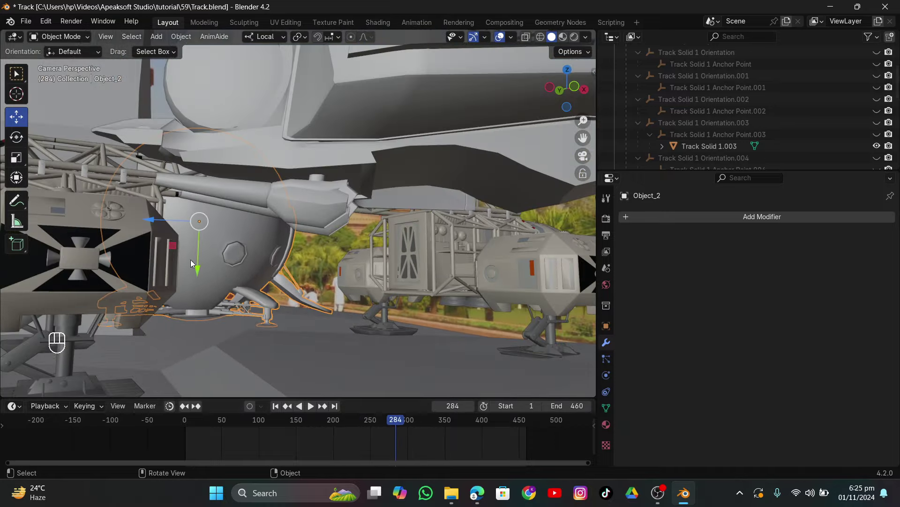
{"action": "left_click_drag", "start_coordinate": [161, 215], "coordinate": [128, 227]}
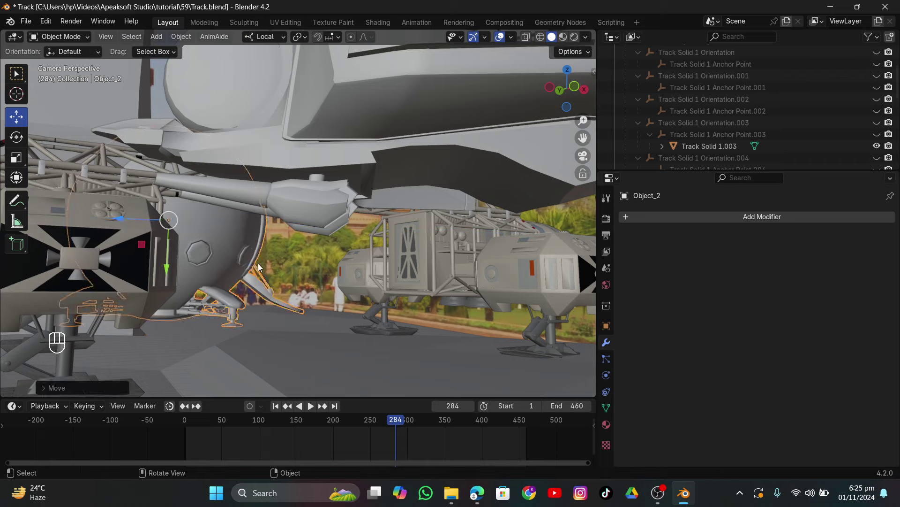
At frame 408, move the spherical vehicle along its local X axis.
{"action": "key", "text": "Home"}
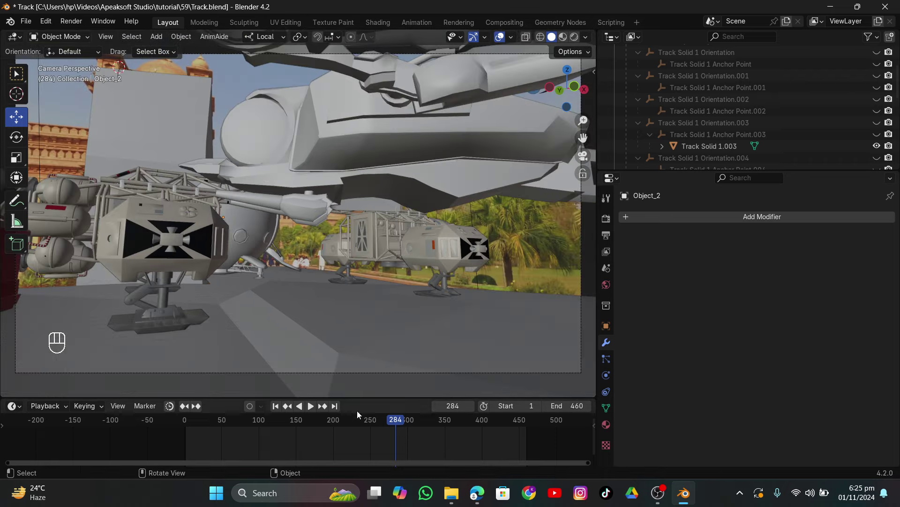
{"action": "left_click_drag", "start_coordinate": [397, 420], "coordinate": [488, 436]}
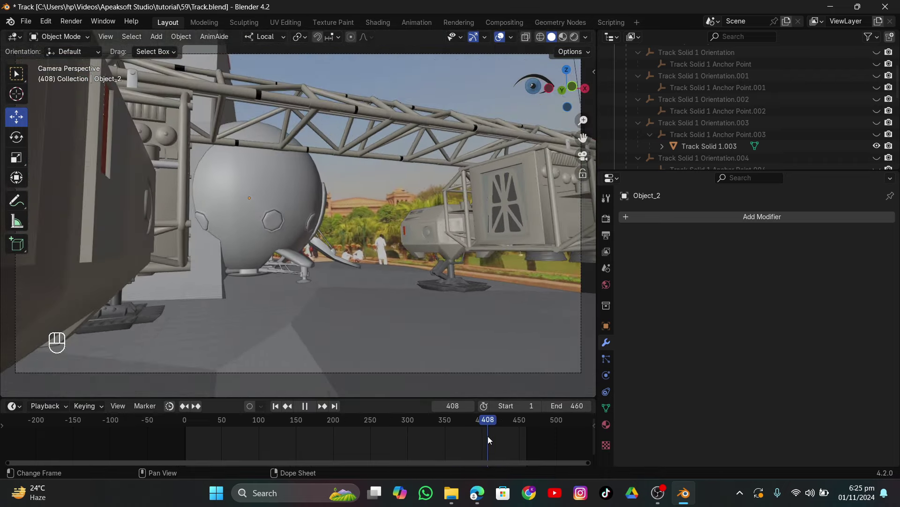
{"action": "key", "text": "g"}
{"action": "key", "text": "x"}
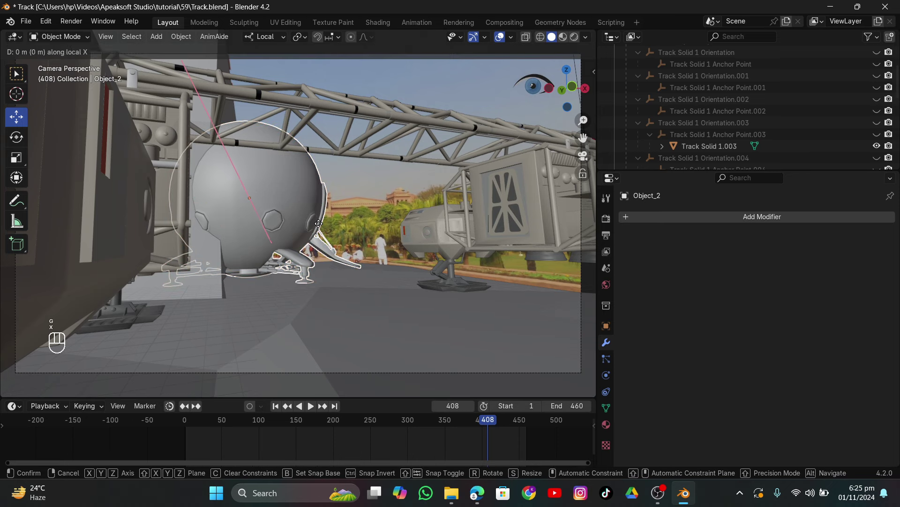
{"action": "left_click", "coordinate": [320, 231]}
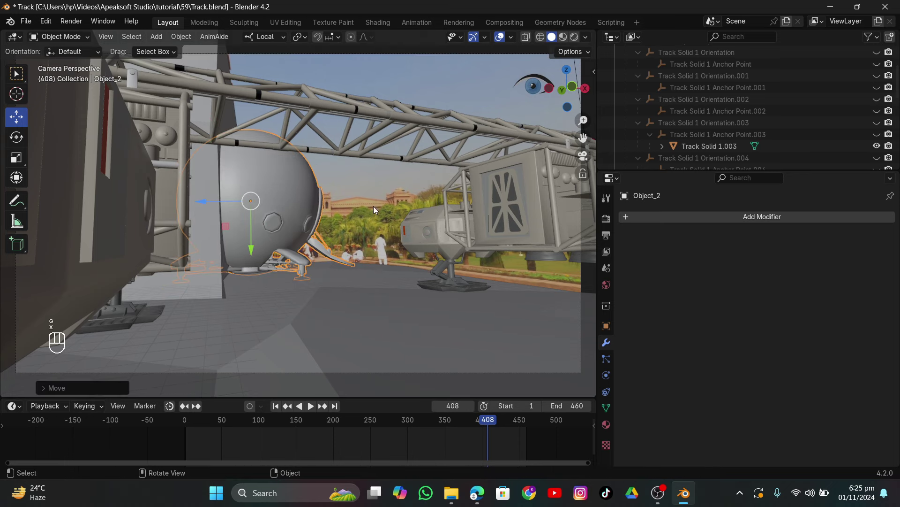
At frame 301, give the tower's tracked plane, Track Solid 1.008, a new material with a Holdout surface.
{"action": "scroll", "coordinate": [369, 285], "scroll_direction": "down", "scroll_amount": 4}
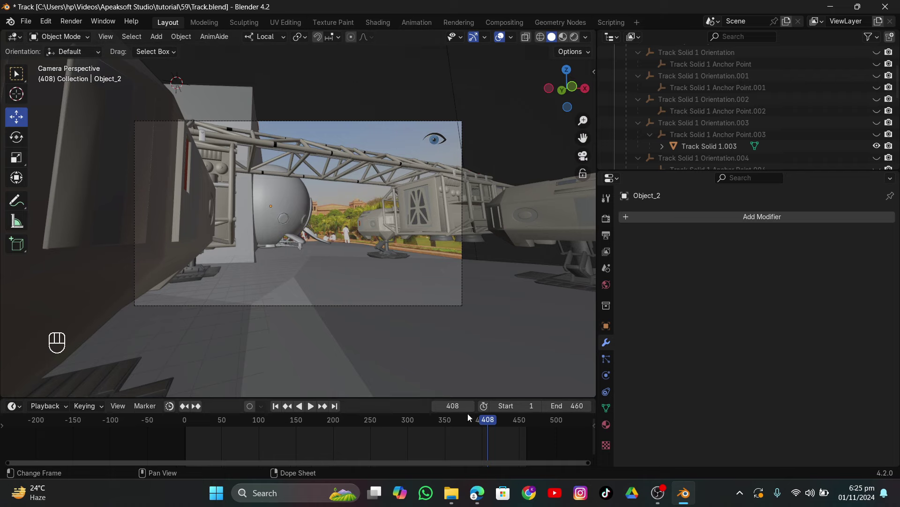
{"action": "key", "text": "space"}
{"action": "left_click_drag", "start_coordinate": [469, 419], "coordinate": [408, 418]}
{"action": "key", "text": "space"}
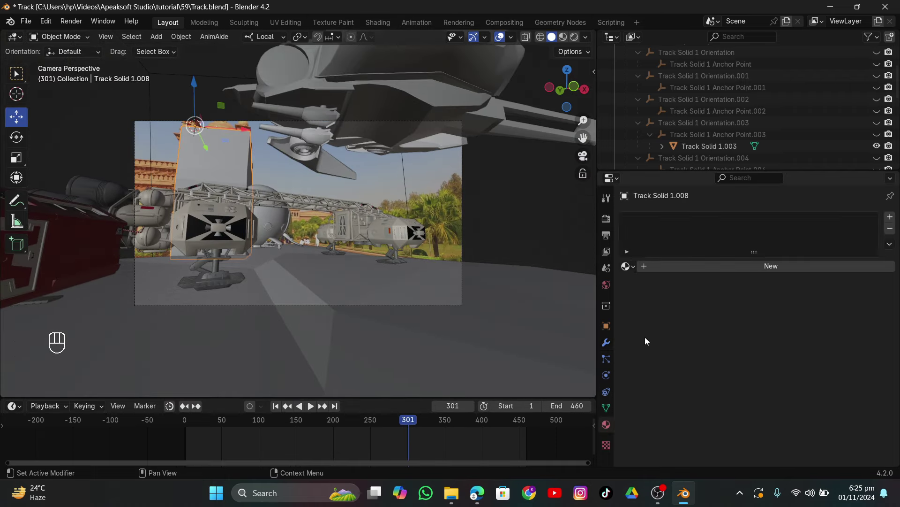
{"action": "left_click", "coordinate": [669, 268]}
{"action": "left_click", "coordinate": [750, 322]}
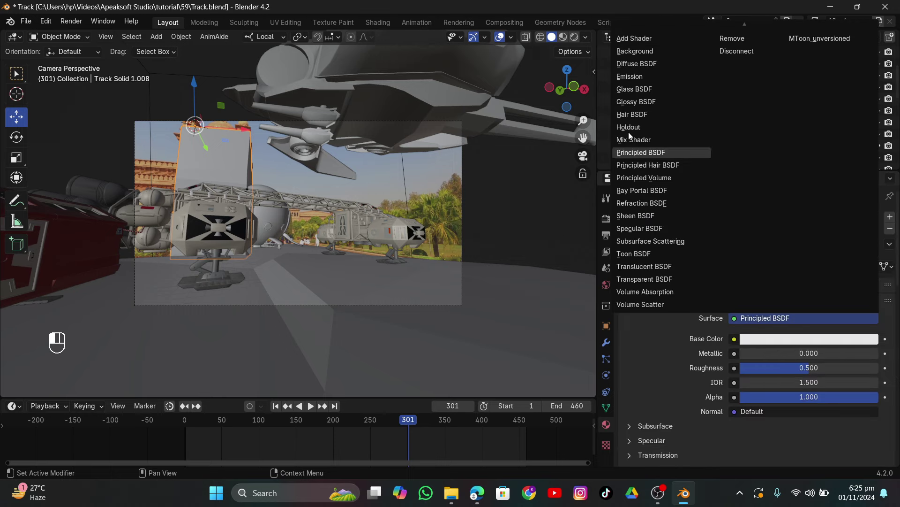
{"action": "left_click", "coordinate": [634, 128]}
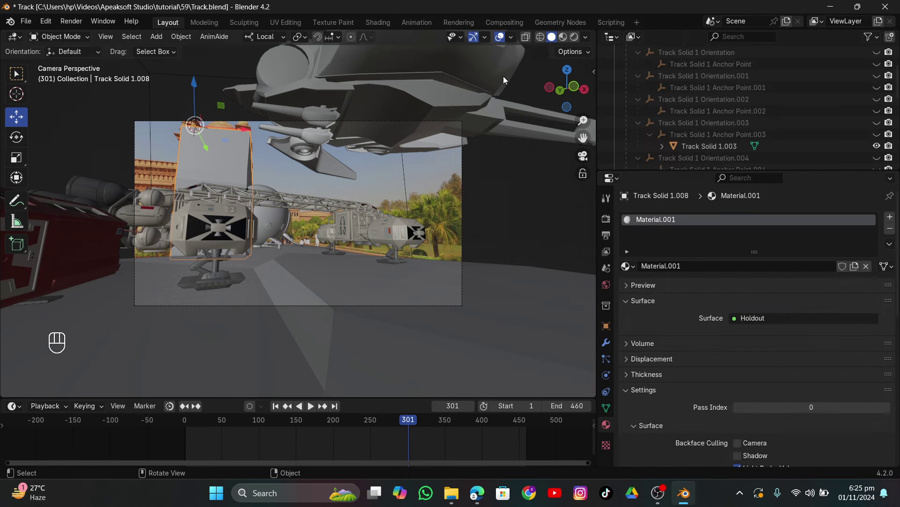
Review the holdout and vehicles in Material Preview shading, scrubbing the shot back to frame 176.
{"action": "key", "text": "z"}
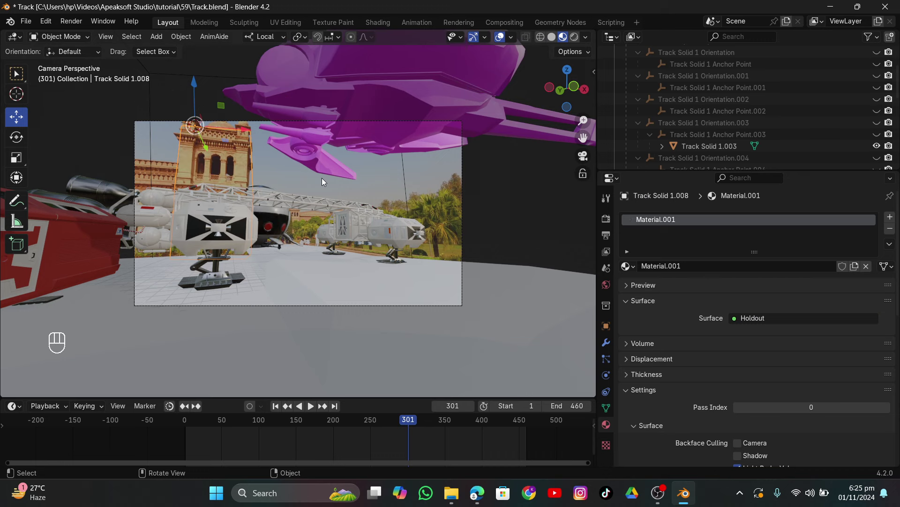
{"action": "left_click_drag", "start_coordinate": [409, 418], "coordinate": [436, 428]}
{"action": "left_click_drag", "start_coordinate": [364, 413], "coordinate": [315, 422]}
Select the flying spaceship and show its UV.001 material in a Shader Editor beside the 3D viewport.
{"action": "left_click", "coordinate": [307, 243]}
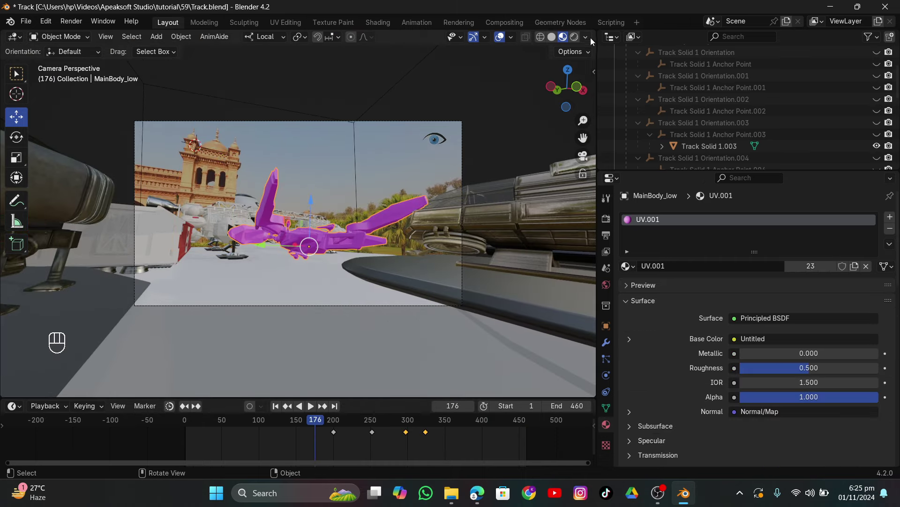
{"action": "left_click_drag", "start_coordinate": [594, 33], "coordinate": [340, 38]}
{"action": "left_click", "coordinate": [351, 36]}
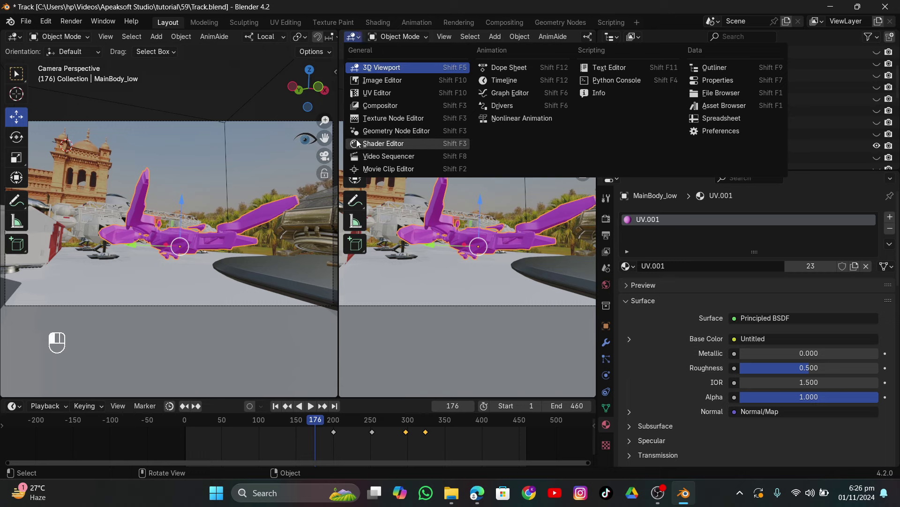
{"action": "left_click", "coordinate": [383, 144]}
{"action": "left_click_drag", "start_coordinate": [432, 150], "coordinate": [580, 150]}
{"action": "key", "text": "Home"}
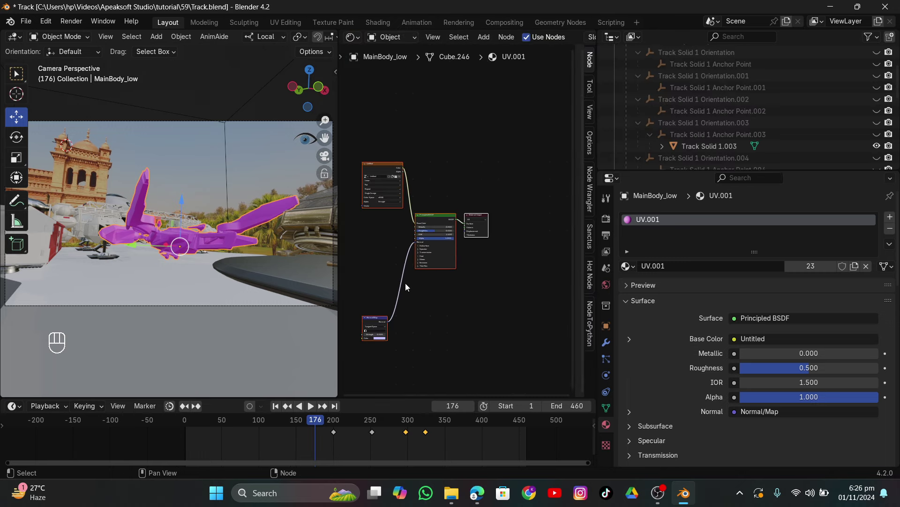
Load all the 1001 texture maps from the xian-spaceship textures folder with Node Wrangler's Principled Texture Setup.
{"action": "key", "text": "ctrl+shift+t"}
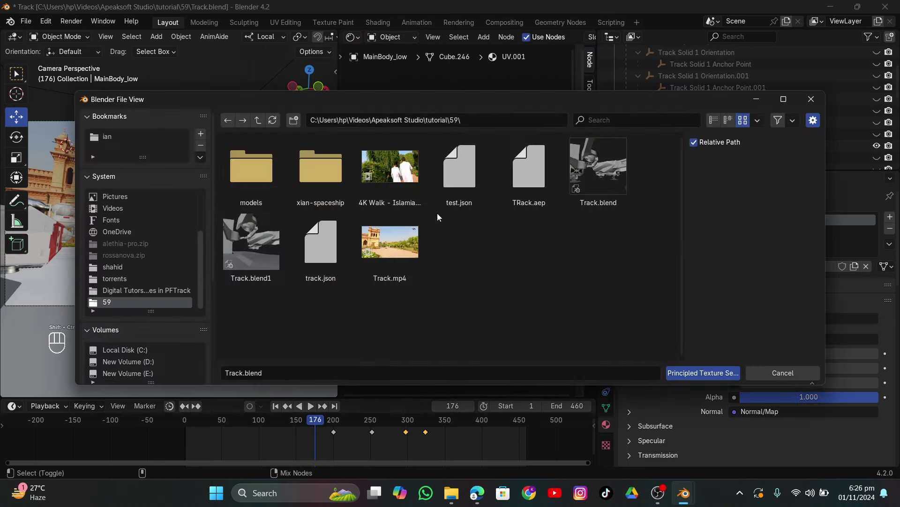
{"action": "double_click", "coordinate": [317, 174]}
{"action": "double_click", "coordinate": [316, 178]}
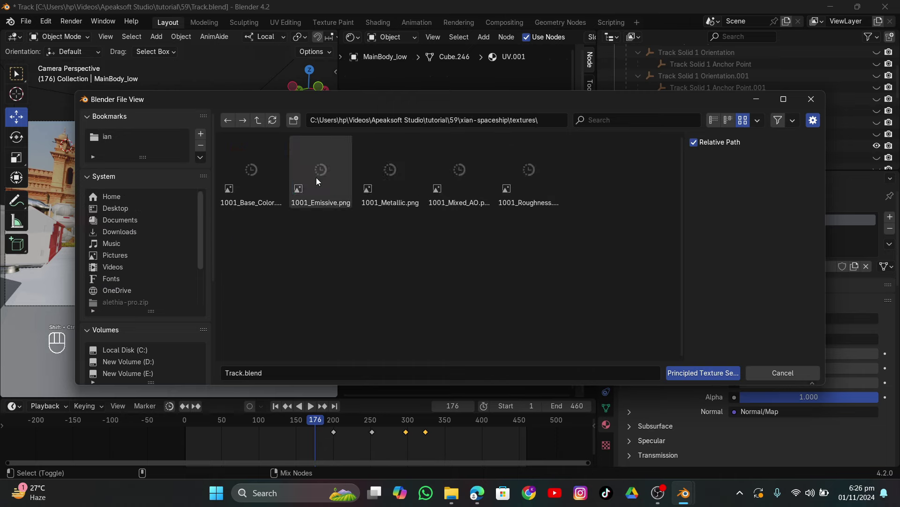
{"action": "key", "text": "a"}
{"action": "left_click", "coordinate": [677, 372]}
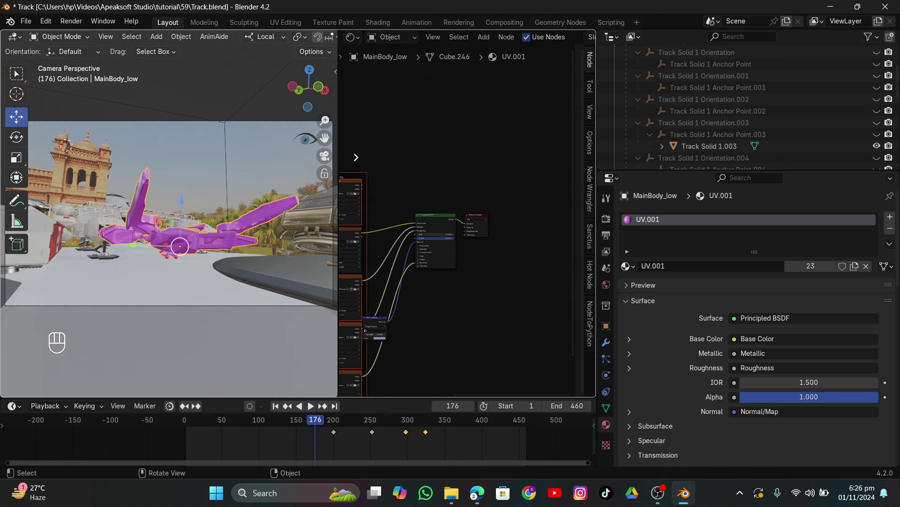
Load the 1001 Base Color image from the xian-spaceship textures folder into the Base Color texture node and check the ship at frame 296.
{"action": "scroll", "coordinate": [357, 159], "scroll_direction": "up", "scroll_amount": 5}
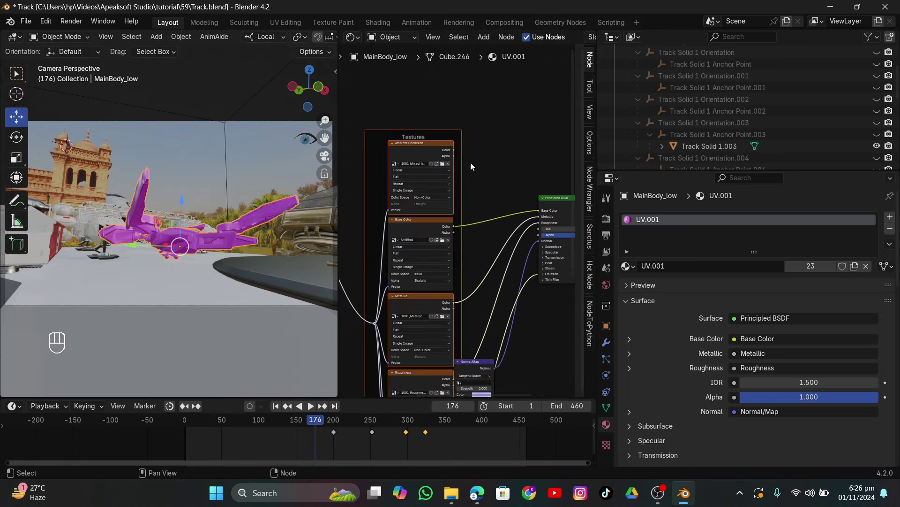
{"action": "scroll", "coordinate": [471, 166], "scroll_direction": "up", "scroll_amount": 2}
{"action": "left_click_drag", "start_coordinate": [423, 216], "coordinate": [420, 212]}
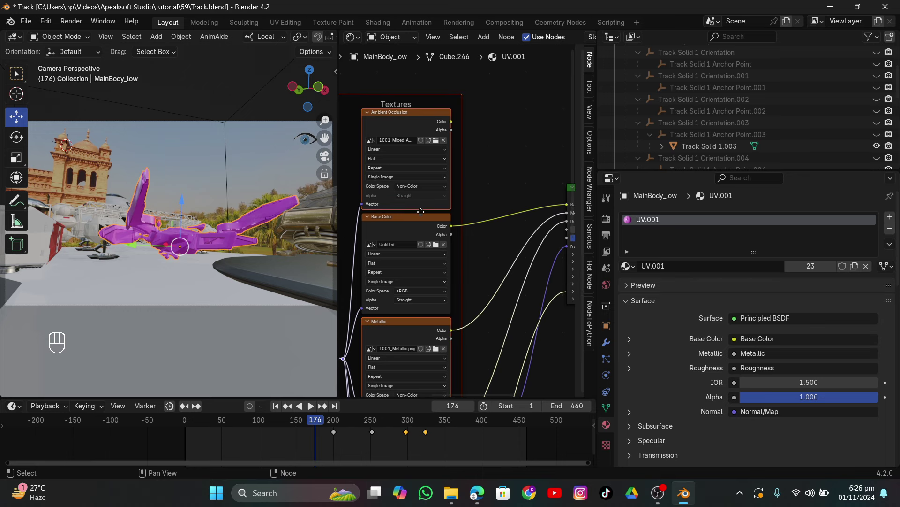
{"action": "scroll", "coordinate": [420, 211], "scroll_direction": "up", "scroll_amount": 1}
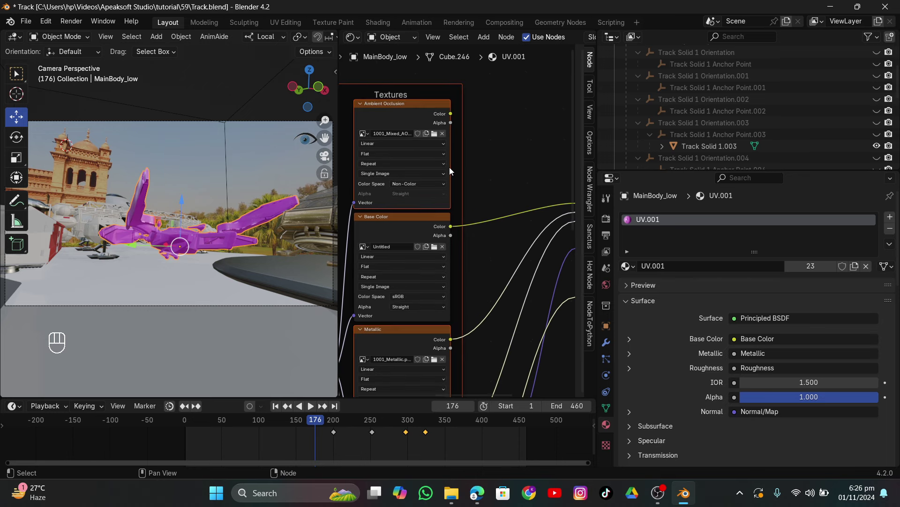
{"action": "left_click", "coordinate": [434, 245]}
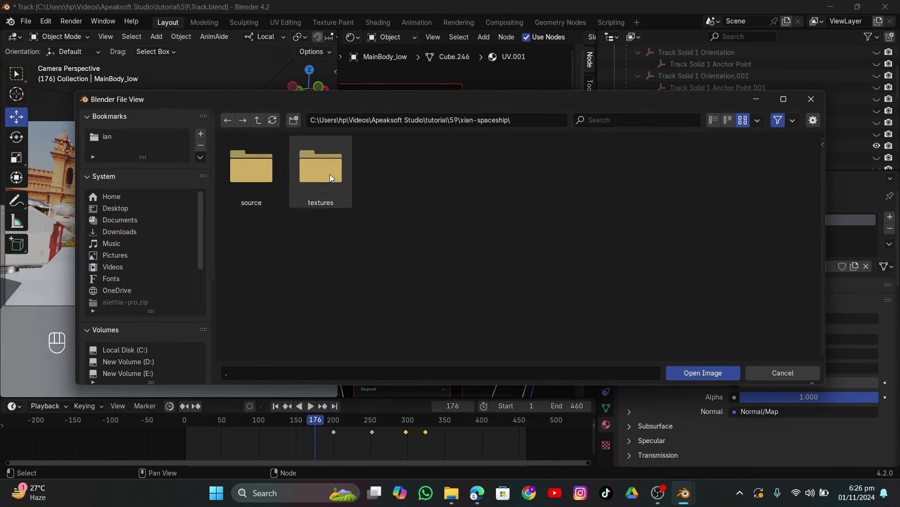
{"action": "double_click", "coordinate": [330, 174]}
{"action": "double_click", "coordinate": [265, 164]}
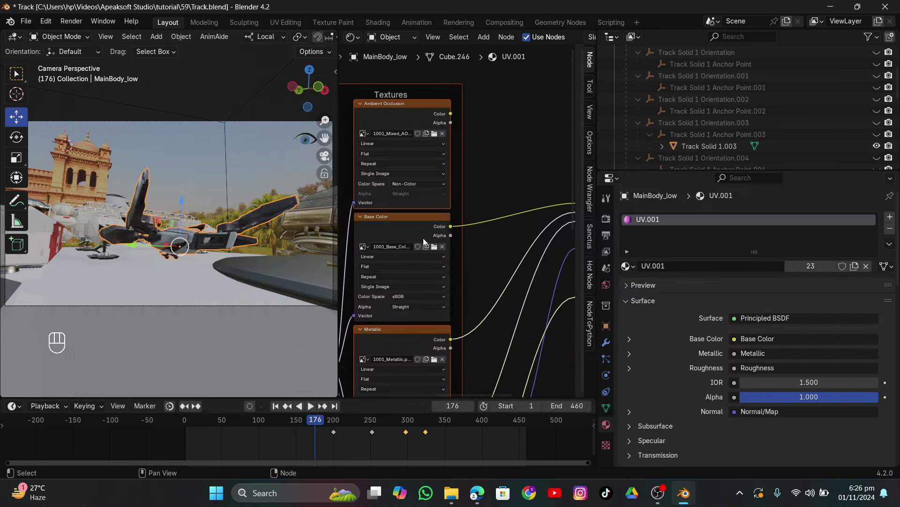
{"action": "left_click", "coordinate": [219, 178]}
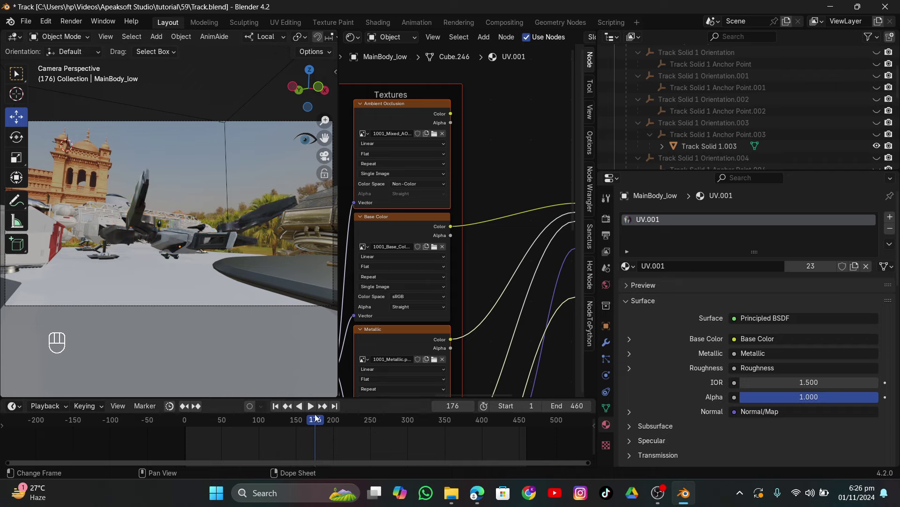
{"action": "left_click_drag", "start_coordinate": [334, 423], "coordinate": [405, 423]}
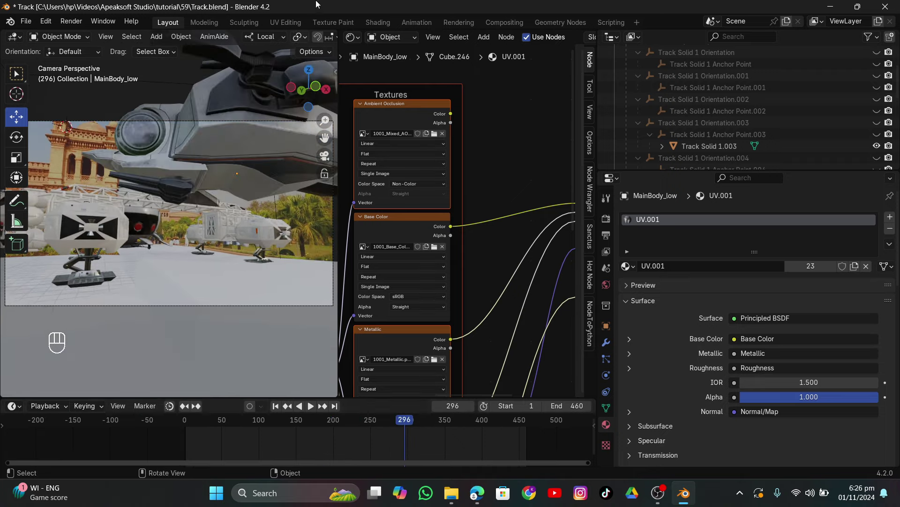
Close the Shader Editor area, return the full-width 3D viewport to Solid shading and save Track.blend.
{"action": "left_click_drag", "start_coordinate": [336, 32], "coordinate": [384, 192]}
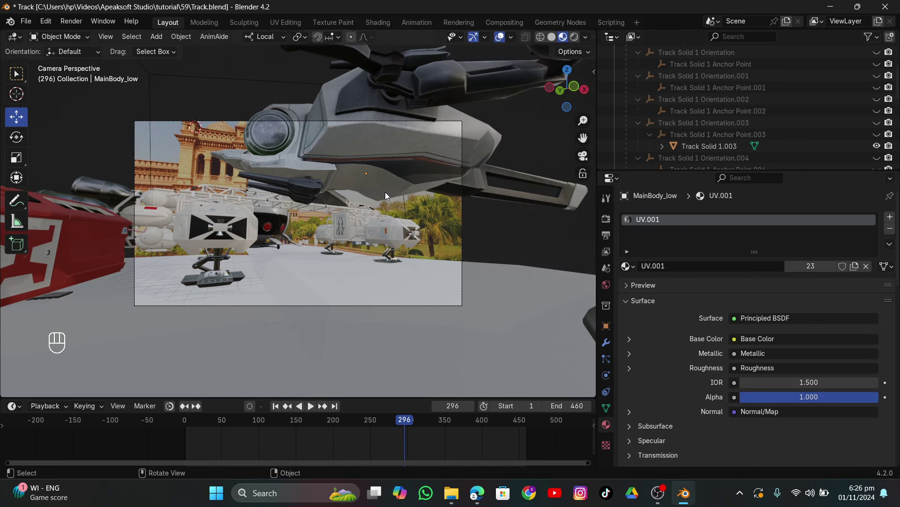
{"action": "left_click", "coordinate": [551, 38]}
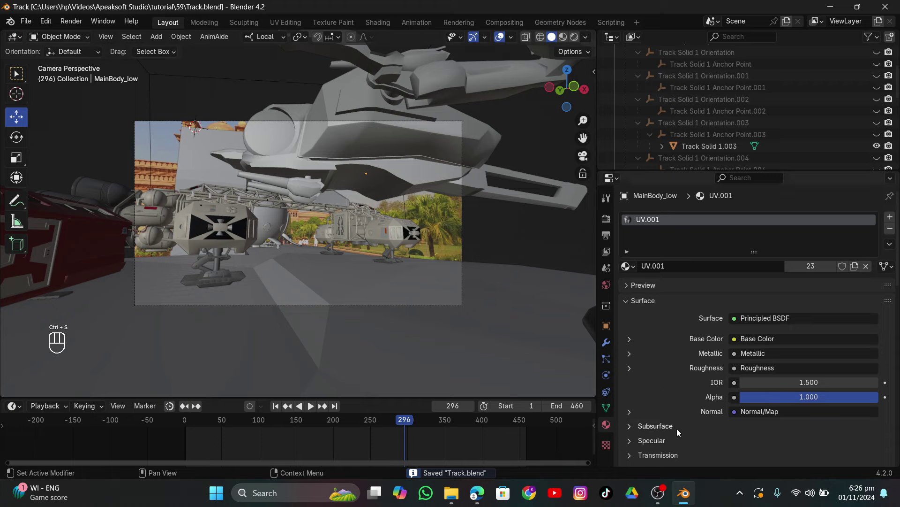
{"action": "left_click", "coordinate": [663, 493]}
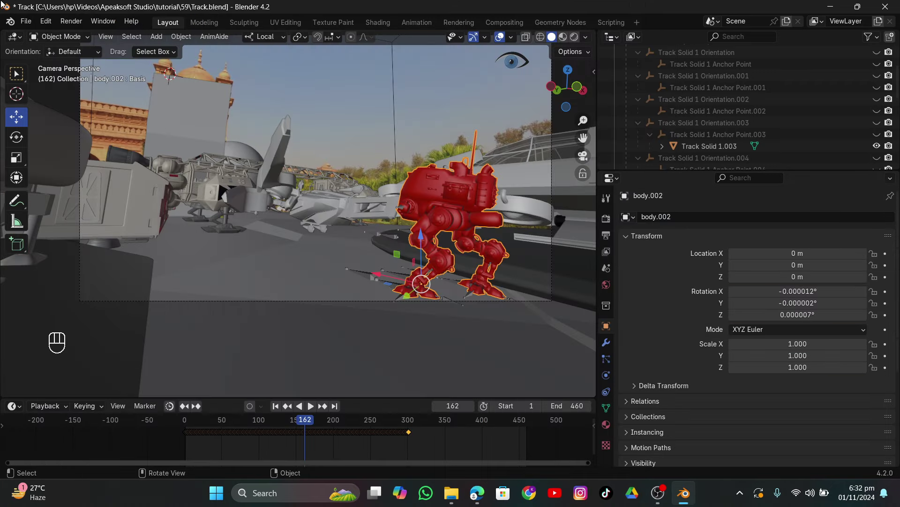
{"action": "left_click", "coordinate": [26, 23]}
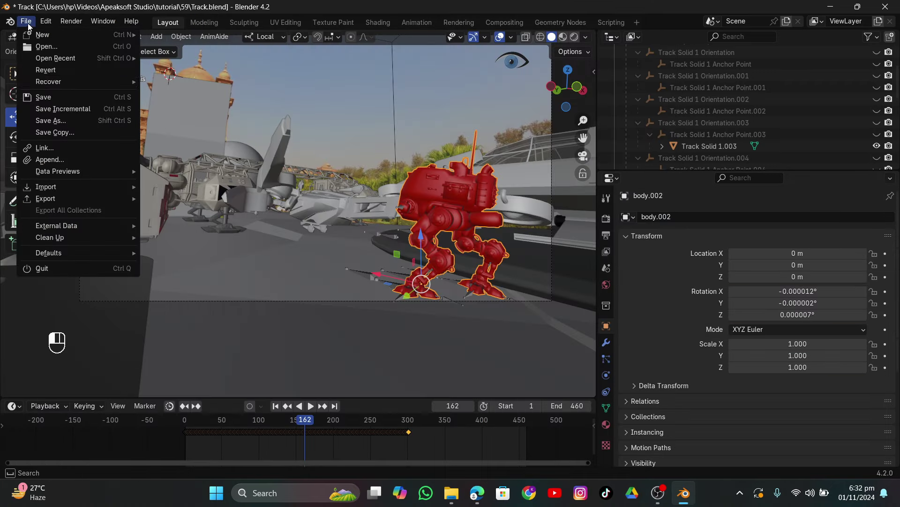
{"action": "left_click", "coordinate": [21, 97]}
{"action": "left_click", "coordinate": [21, 20]}
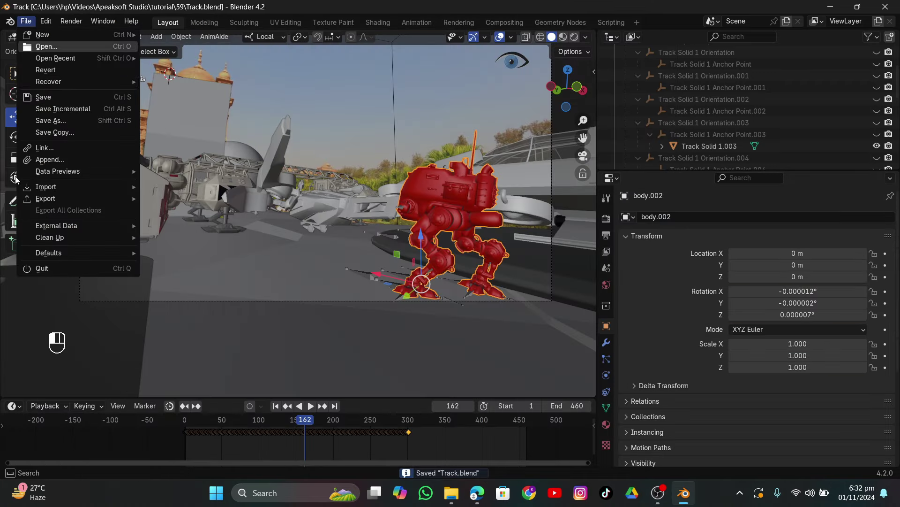
{"action": "mouse_move", "coordinate": [35, 186]}
{"action": "left_click", "coordinate": [185, 295]}
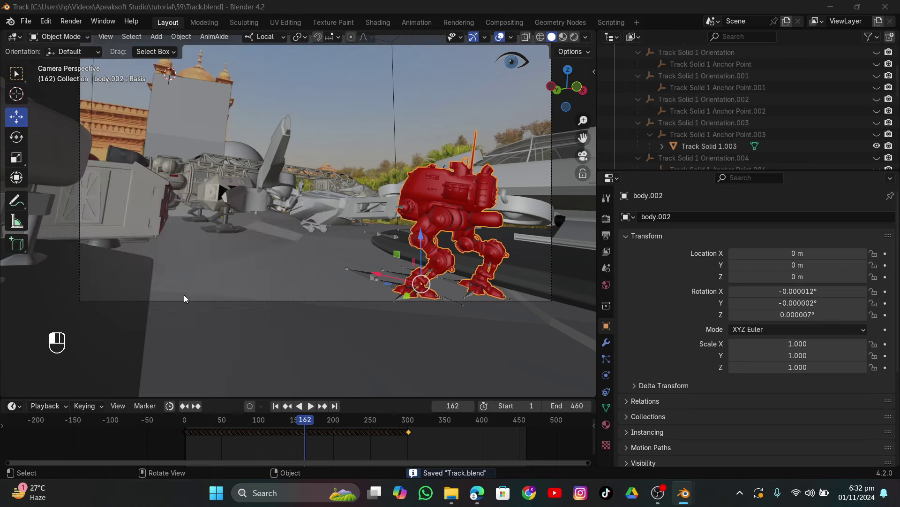
{"action": "left_click", "coordinate": [264, 122]}
{"action": "left_click", "coordinate": [265, 122]}
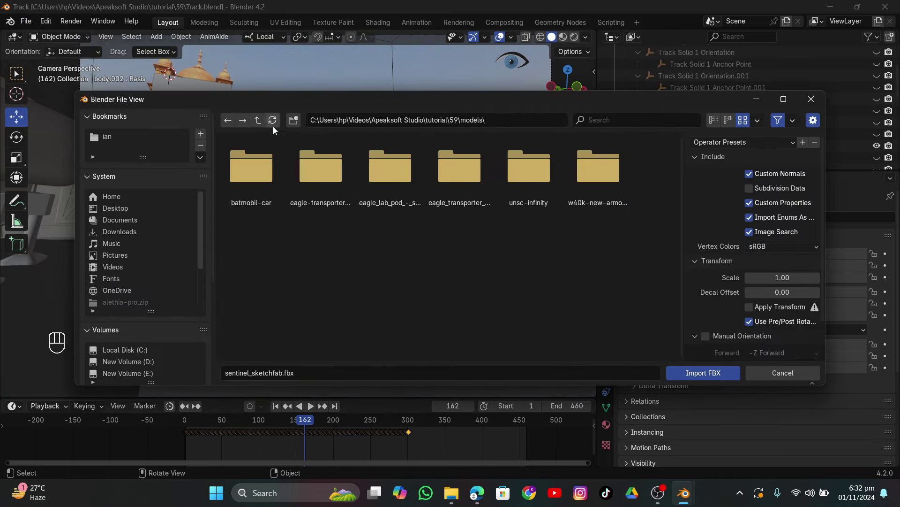
{"action": "double_click", "coordinate": [519, 185]}
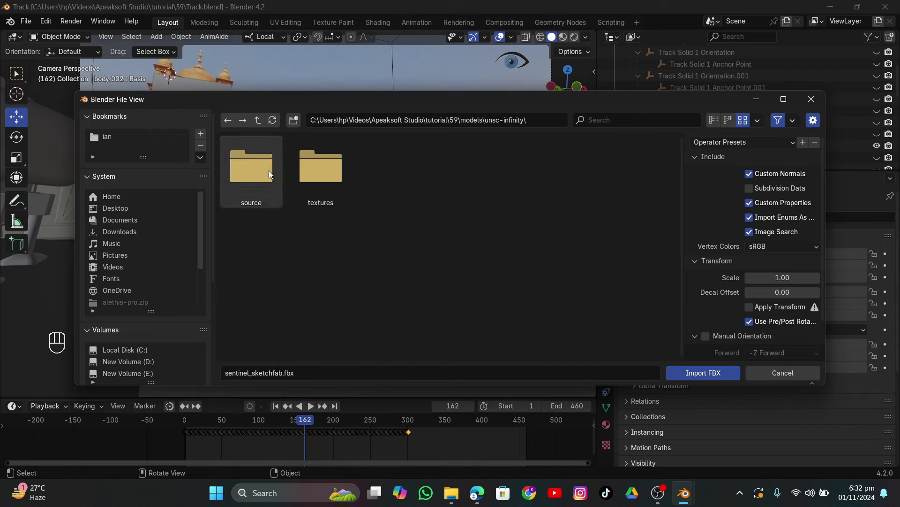
{"action": "left_click", "coordinate": [810, 100]}
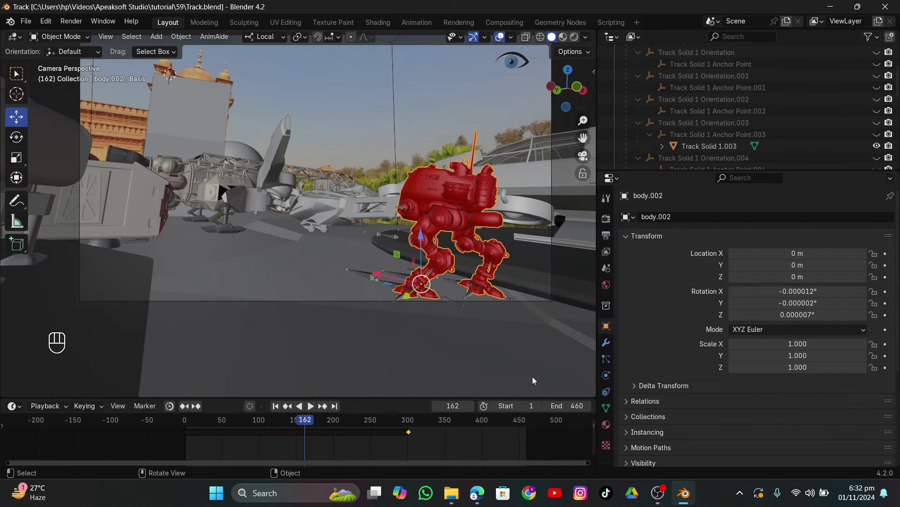
Switch to File Explorer, extract unsc infinity.zip inside the models\unsc-infinity\source folder and delete the archive.
{"action": "left_click", "coordinate": [451, 493]}
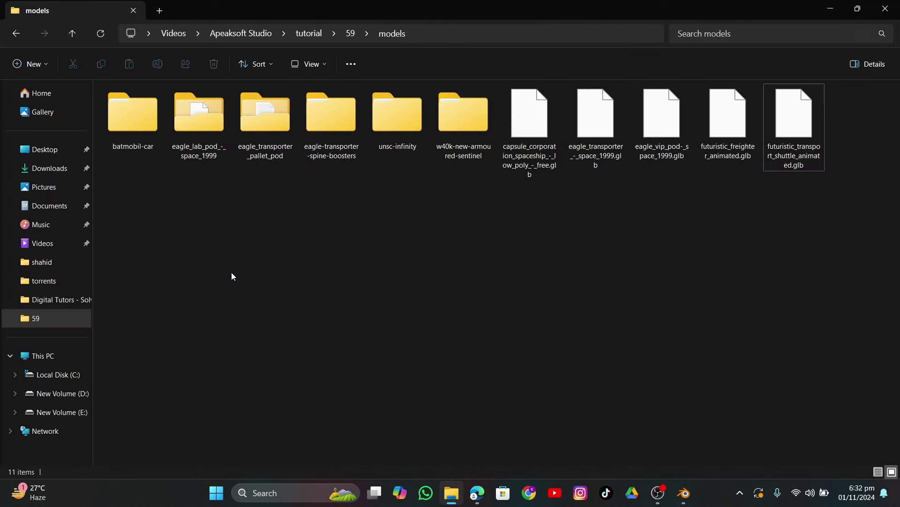
{"action": "double_click", "coordinate": [400, 130]}
{"action": "double_click", "coordinate": [137, 117]}
{"action": "right_click", "coordinate": [134, 111]}
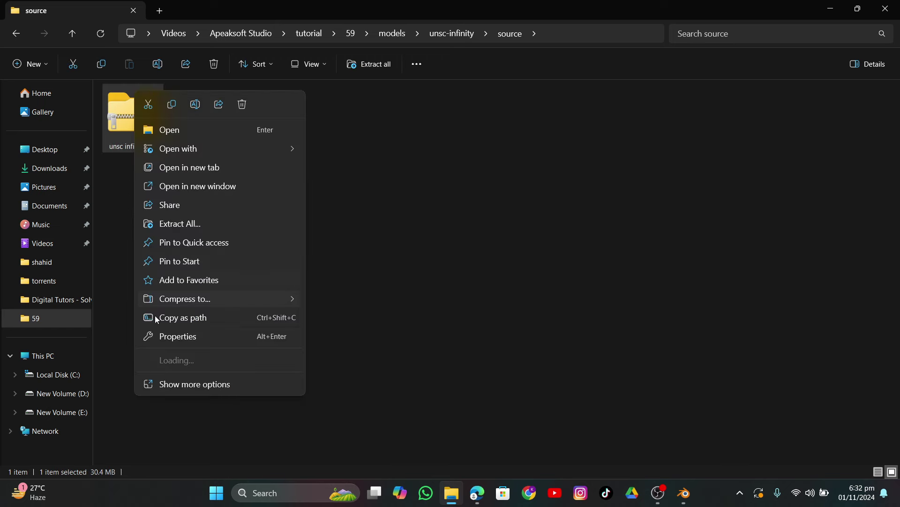
{"action": "mouse_move", "coordinate": [163, 360]}
{"action": "left_click", "coordinate": [346, 421]}
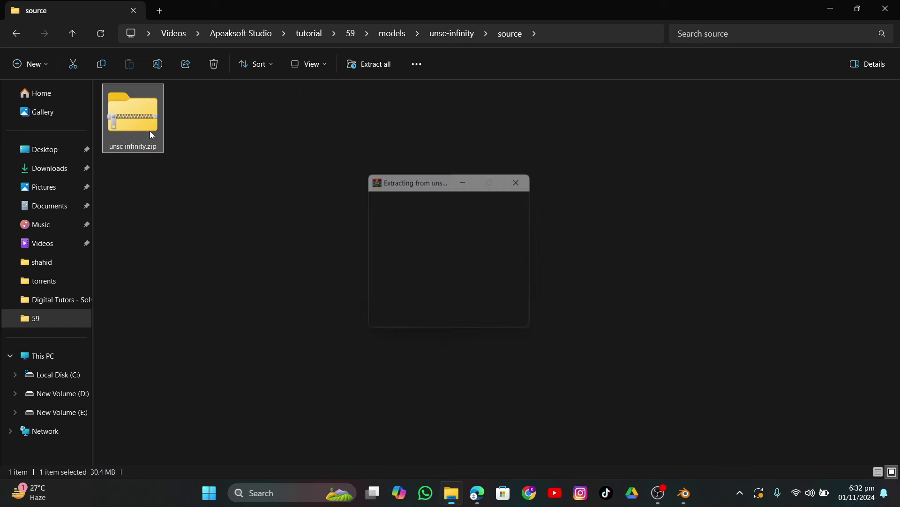
{"action": "right_click", "coordinate": [133, 111]}
{"action": "left_click", "coordinate": [335, 201]}
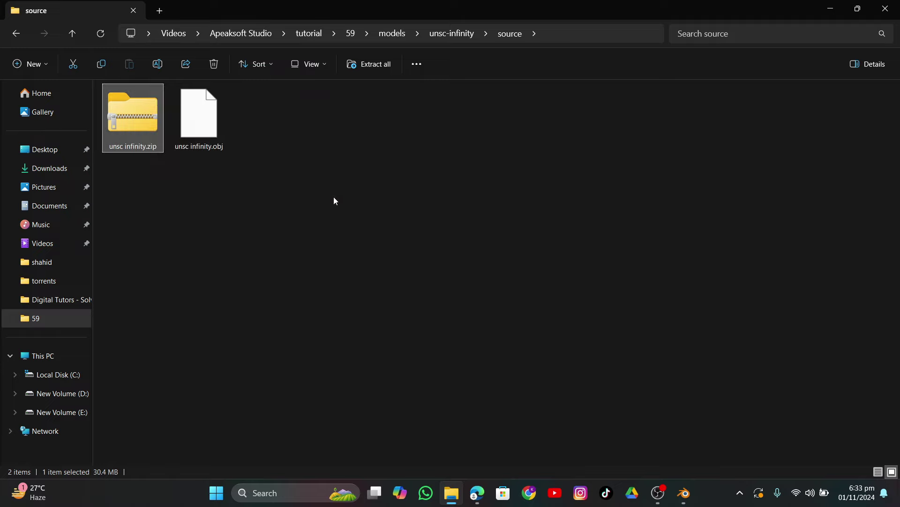
{"action": "left_click", "coordinate": [693, 499]}
{"action": "left_click", "coordinate": [25, 20]}
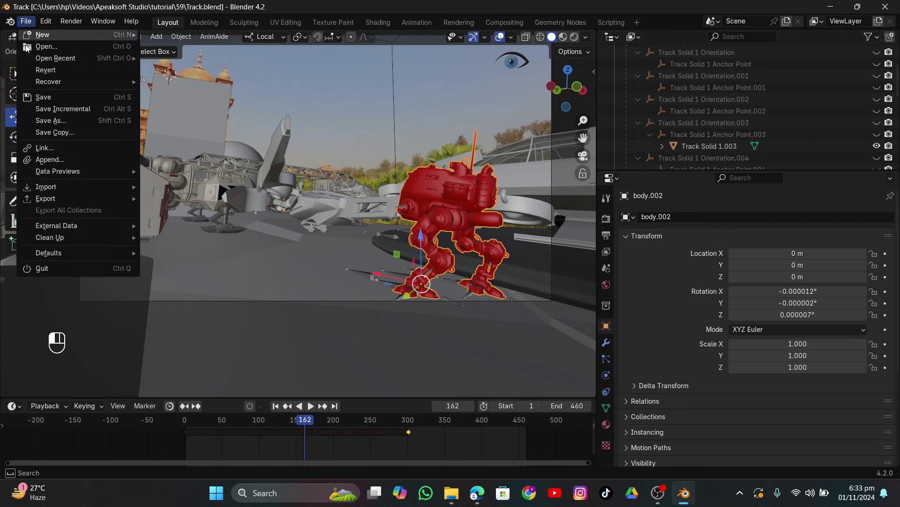
{"action": "mouse_move", "coordinate": [40, 192]}
{"action": "left_click", "coordinate": [190, 292]}
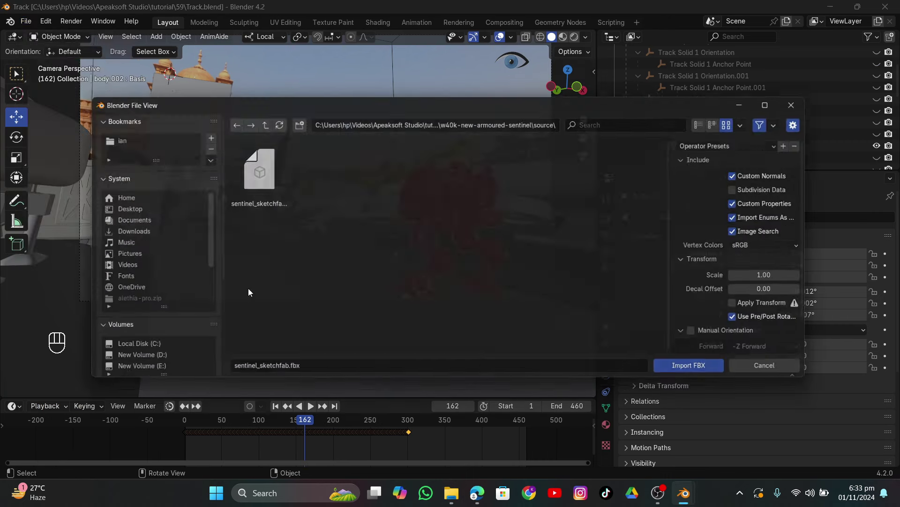
{"action": "left_click", "coordinate": [258, 120]}
{"action": "left_click", "coordinate": [259, 120]}
{"action": "double_click", "coordinate": [535, 165]}
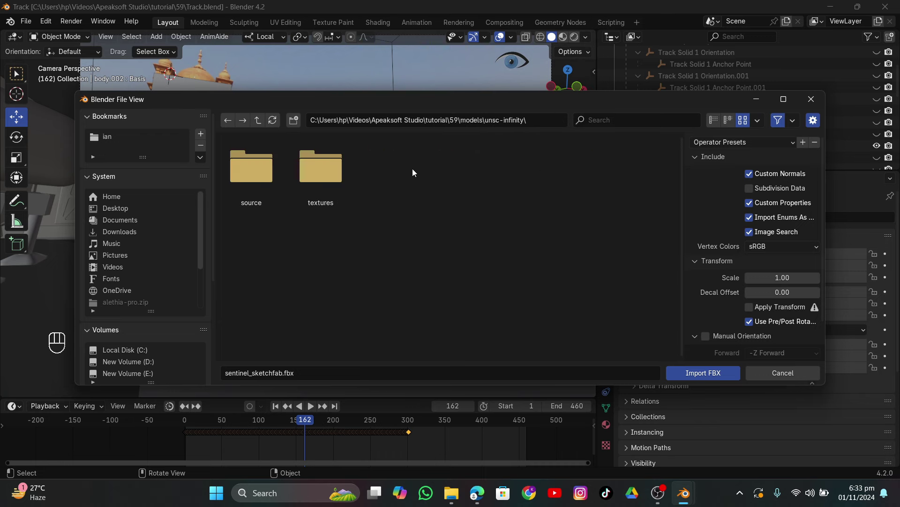
{"action": "left_click", "coordinate": [258, 120]}
{"action": "double_click", "coordinate": [246, 165]}
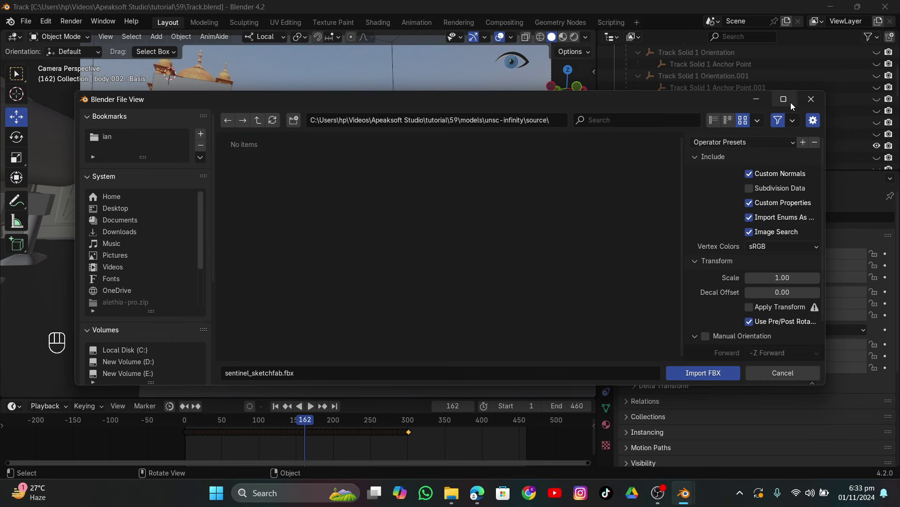
{"action": "left_click", "coordinate": [451, 492]}
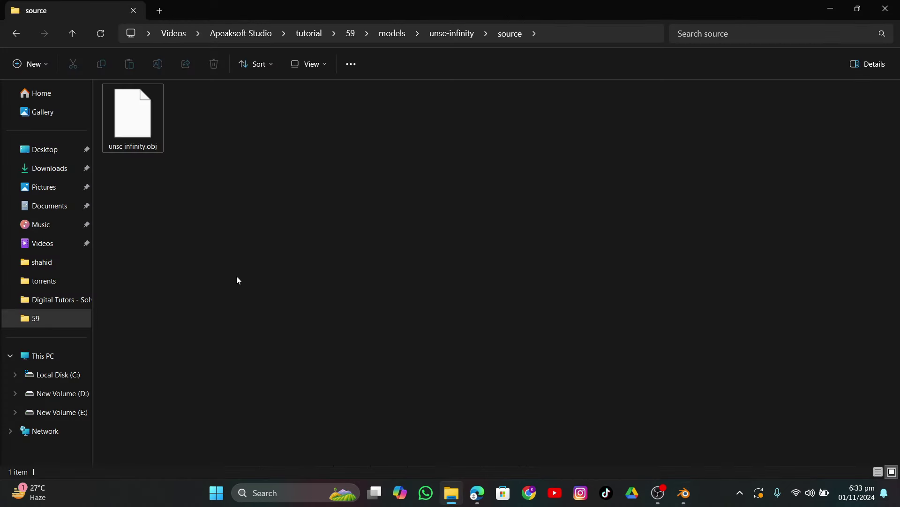
{"action": "mouse_move", "coordinate": [674, 493]}
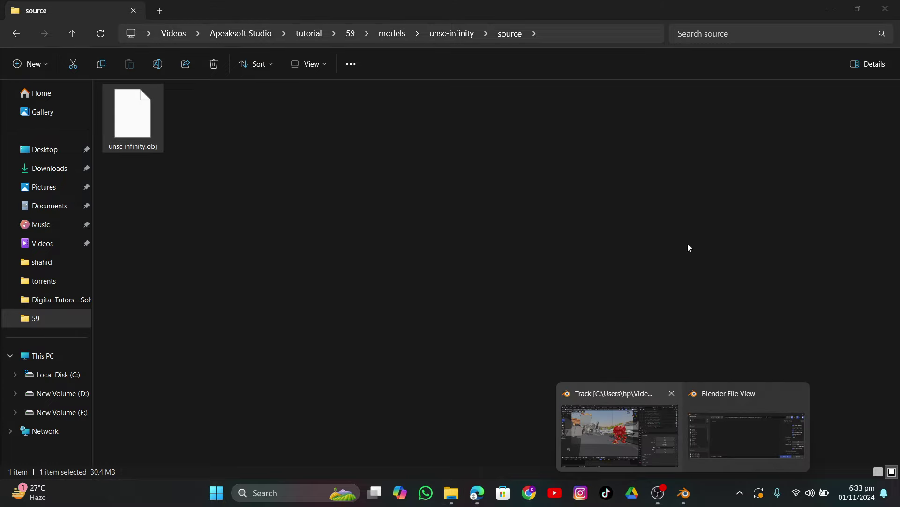
{"action": "left_click", "coordinate": [625, 423]}
{"action": "left_click", "coordinate": [770, 99]}
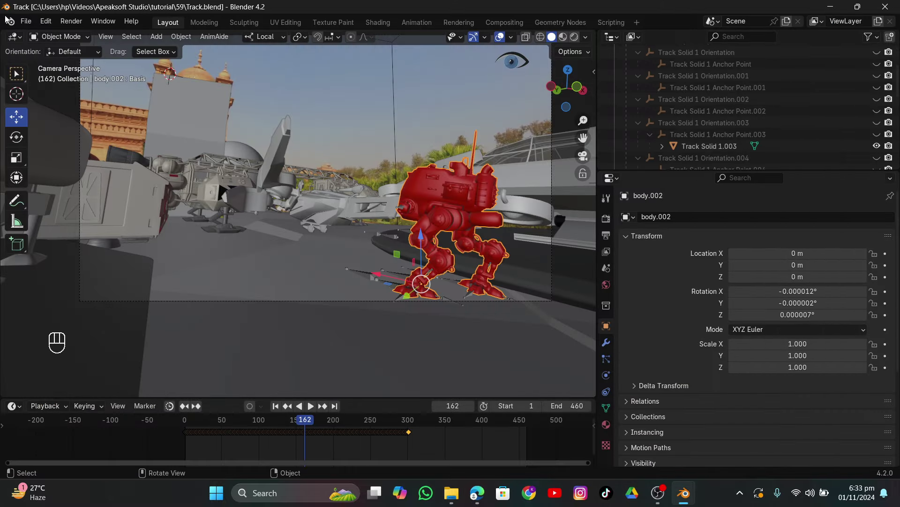
Import unsc infinity.obj from the models\unsc-infinity\source folder as a Wavefront OBJ.
{"action": "left_click", "coordinate": [26, 21]}
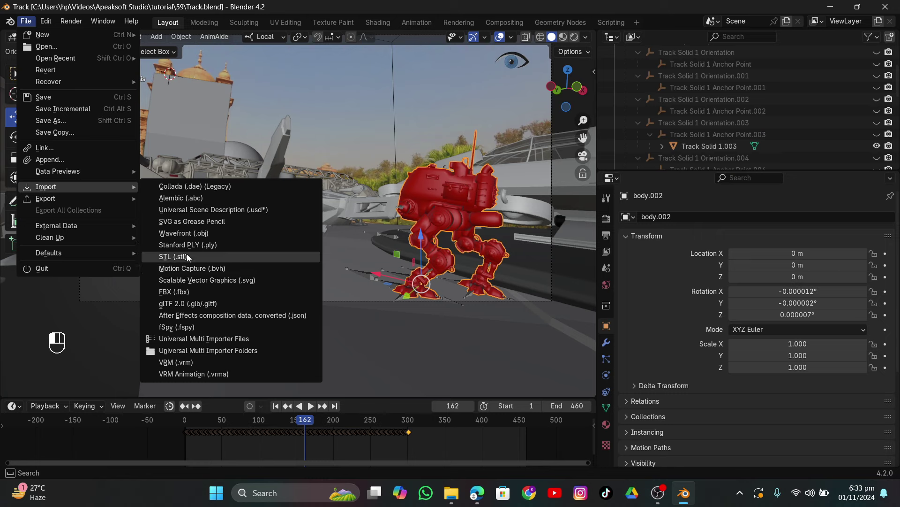
{"action": "left_click", "coordinate": [200, 234]}
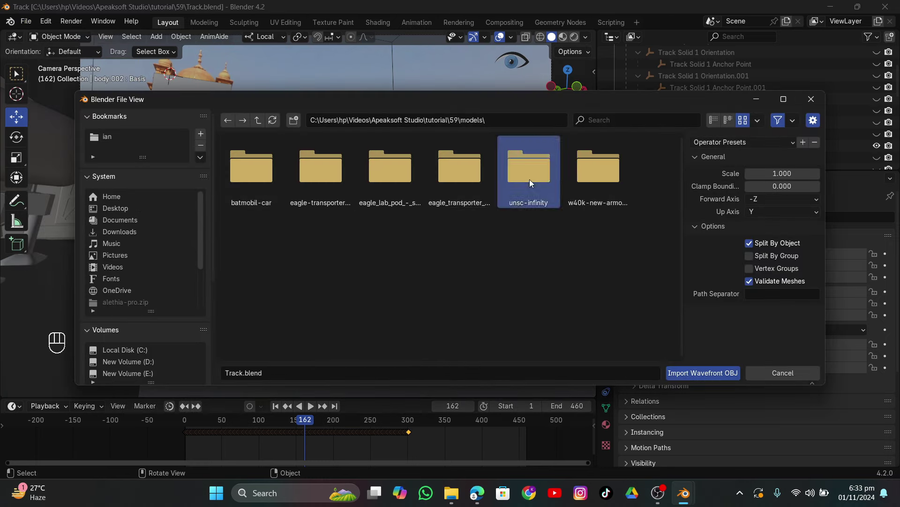
{"action": "double_click", "coordinate": [530, 179]}
{"action": "double_click", "coordinate": [225, 165]}
{"action": "double_click", "coordinate": [242, 181]}
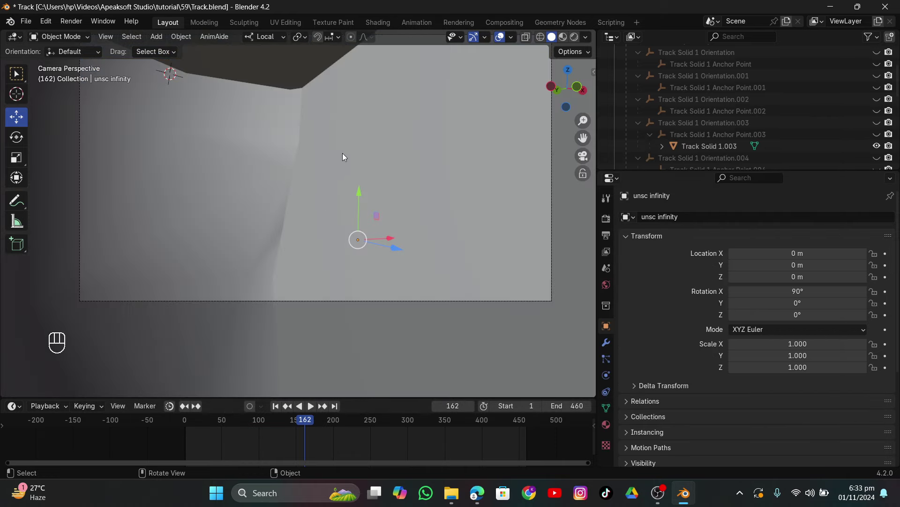
Scale the imported UNSC Infinity ship down uniformly to about 0.168, inspecting its shape in Local View along the way.
{"action": "key", "text": "s"}
{"action": "left_click", "coordinate": [381, 200]}
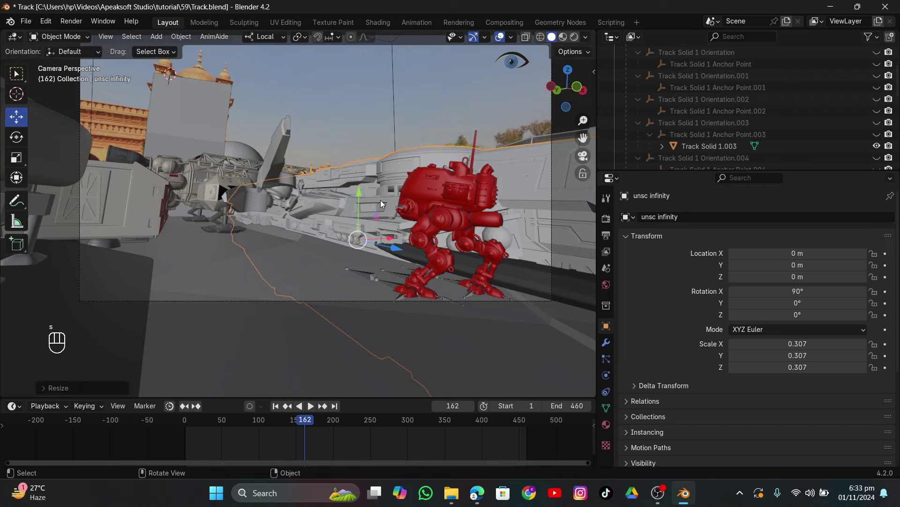
{"action": "key", "text": "slash"}
{"action": "left_click_drag", "start_coordinate": [381, 202], "coordinate": [296, 199]}
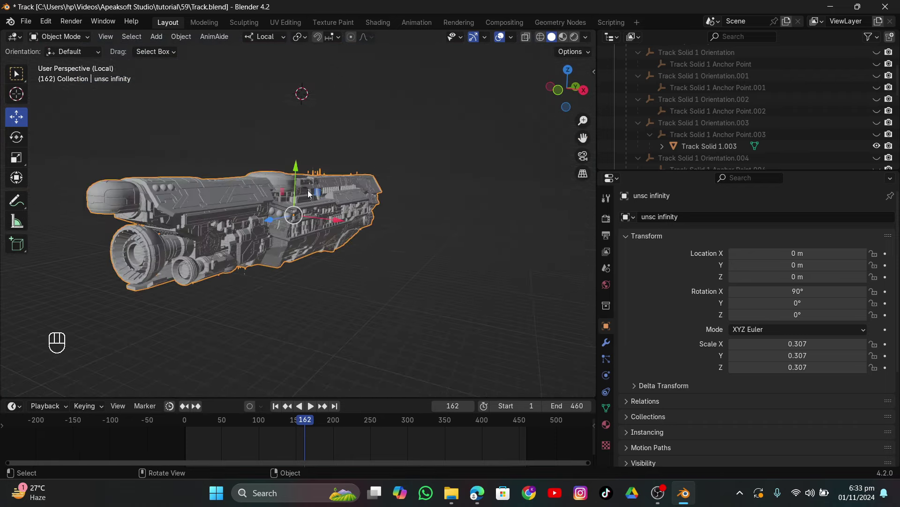
{"action": "key", "text": "slash"}
{"action": "key", "text": "s"}
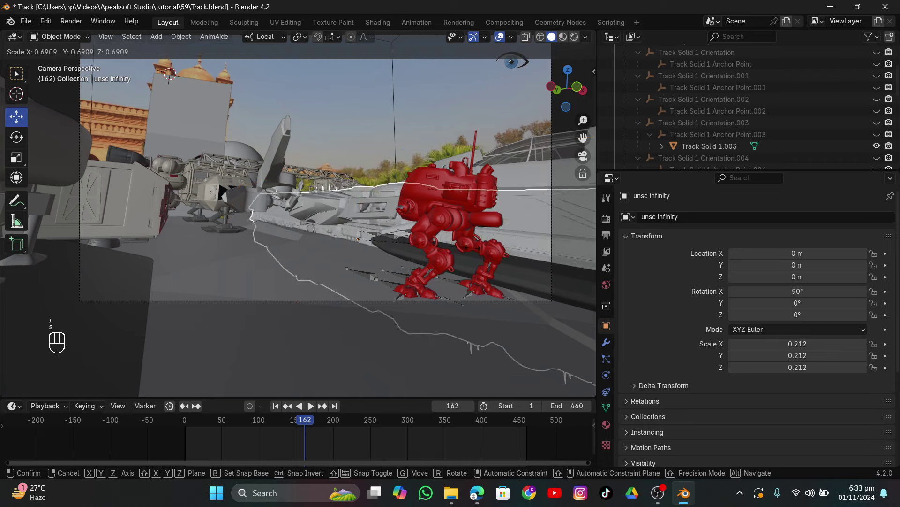
{"action": "left_click", "coordinate": [448, 249]}
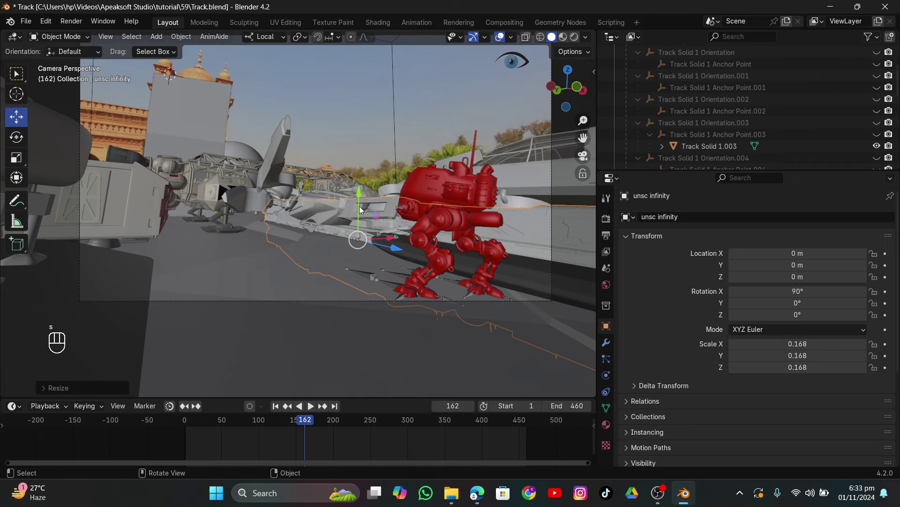
Move the UNSC Infinity ship to about X -7.42 m, Z 8.84 m and rotate it 90° about its local Y axis in Wireframe shading.
{"action": "left_click_drag", "start_coordinate": [360, 209], "coordinate": [361, 133]}
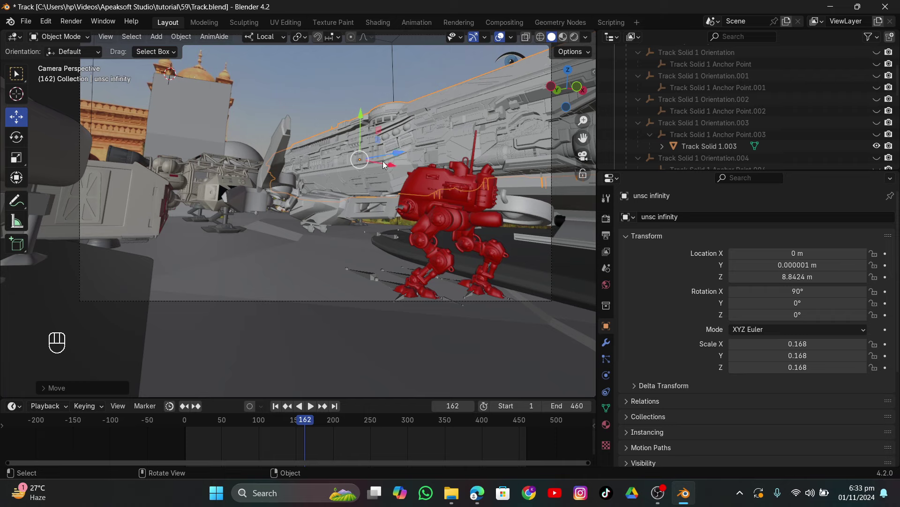
{"action": "left_click_drag", "start_coordinate": [383, 165], "coordinate": [326, 155]}
{"action": "left_click", "coordinate": [541, 38]}
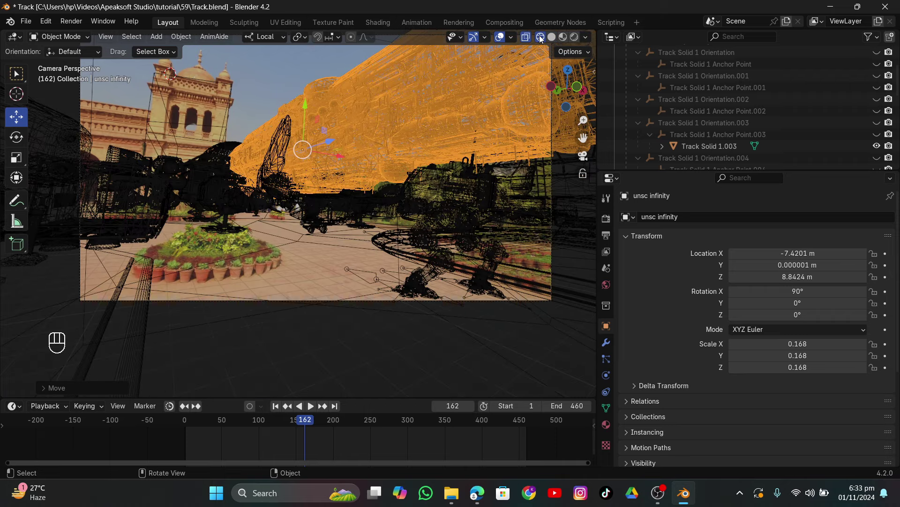
{"action": "key", "text": "r"}
{"action": "type", "text": "y"}
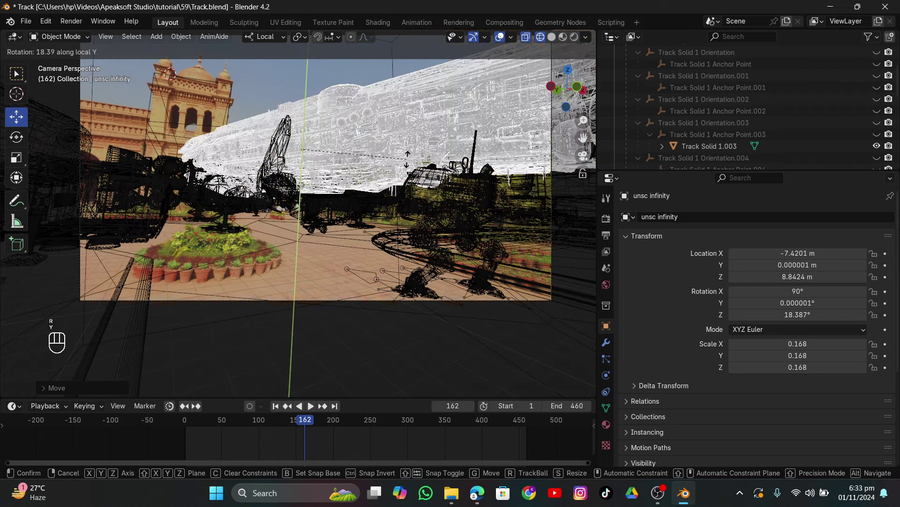
{"action": "type", "text": "90"}
{"action": "key", "text": "Return"}
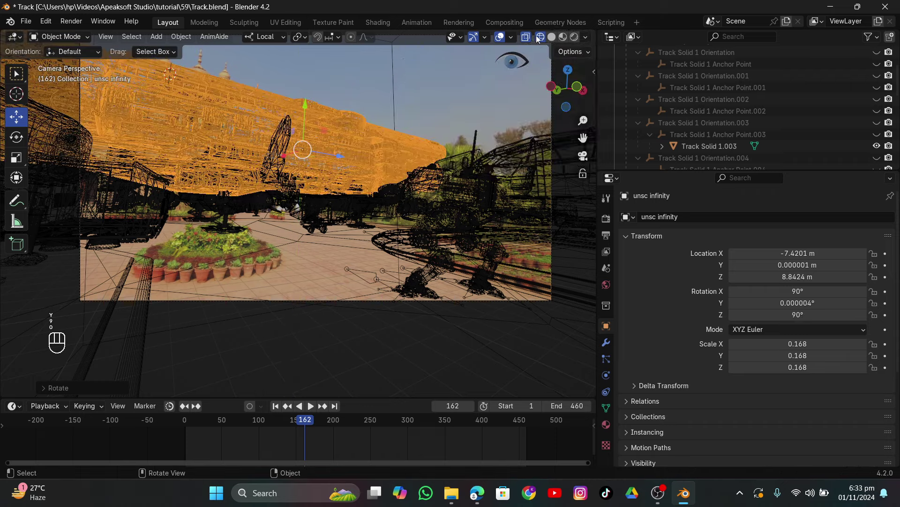
Move the unsc infinity ship away from the building front to about X -25.4 m and Y 29 m.
{"action": "left_click", "coordinate": [552, 37]}
{"action": "mouse_move", "coordinate": [291, 121]}
{"action": "left_mouse_down"}
{"action": "mouse_move", "coordinate": [367, 181]}
{"action": "mouse_move", "coordinate": [343, 206]}
{"action": "mouse_move", "coordinate": [286, 235]}
{"action": "left_mouse_up"}
{"action": "key", "text": "g"}
{"action": "key", "text": "y"}
{"action": "left_click", "coordinate": [200, 184]}
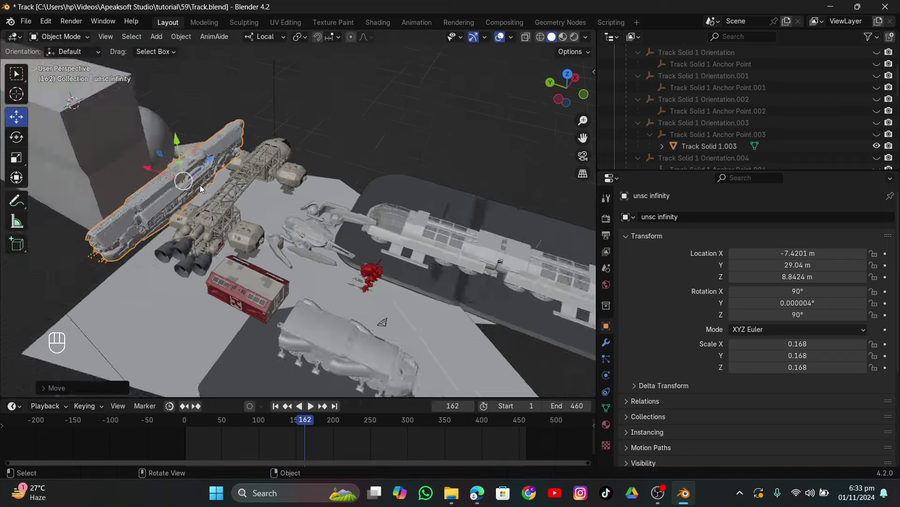
{"action": "left_click_drag", "start_coordinate": [200, 185], "coordinate": [135, 158]}
{"action": "key", "text": "g"}
{"action": "key", "text": "x"}
{"action": "left_click", "coordinate": [179, 148]}
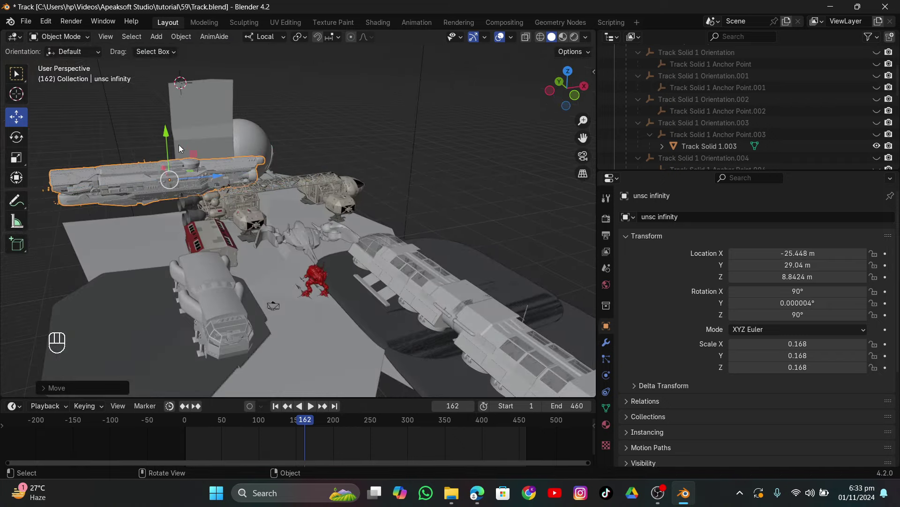
Raise the unsc infinity ship to about Z 18.7 m and push it farther back to about Y 37.2 m.
{"action": "key", "text": "g"}
{"action": "key", "text": "z"}
{"action": "left_click", "coordinate": [173, 117]}
{"action": "left_click_drag", "start_coordinate": [173, 117], "coordinate": [267, 138]}
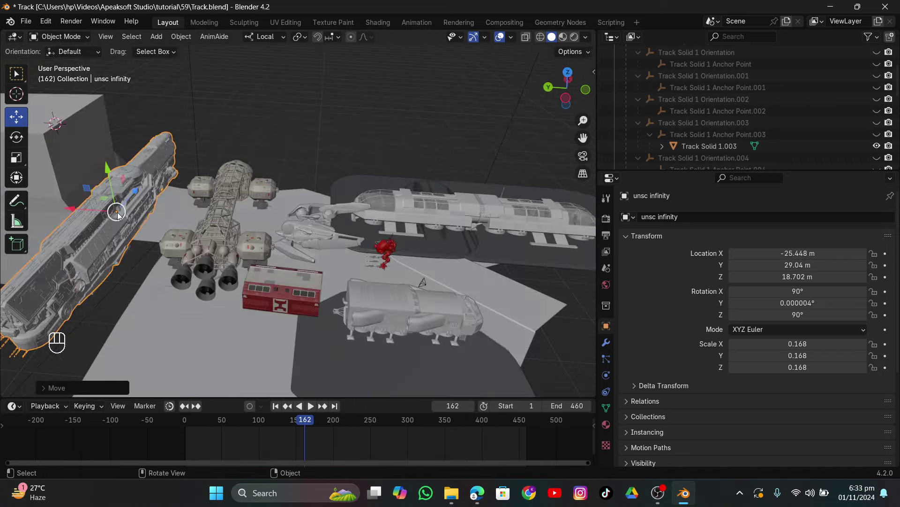
{"action": "key", "text": "g"}
{"action": "key", "text": "y"}
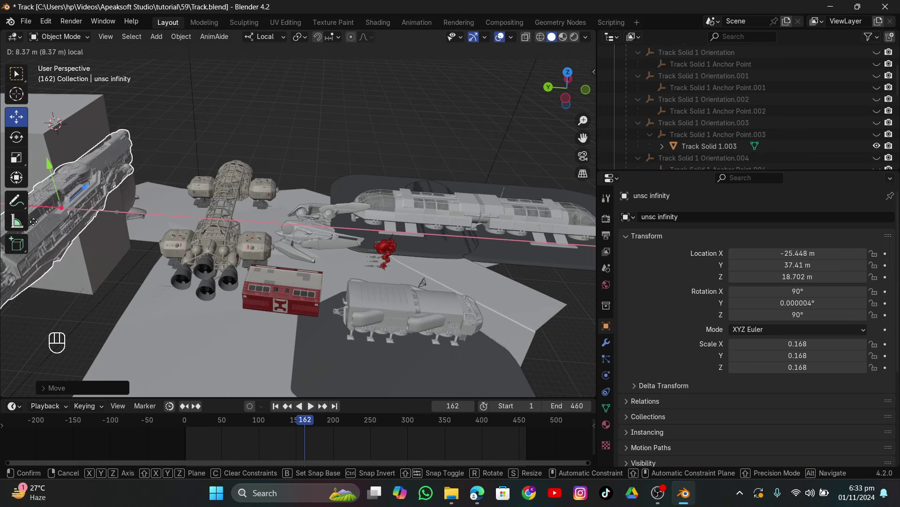
{"action": "left_click", "coordinate": [33, 221]}
{"action": "left_click", "coordinate": [582, 156]}
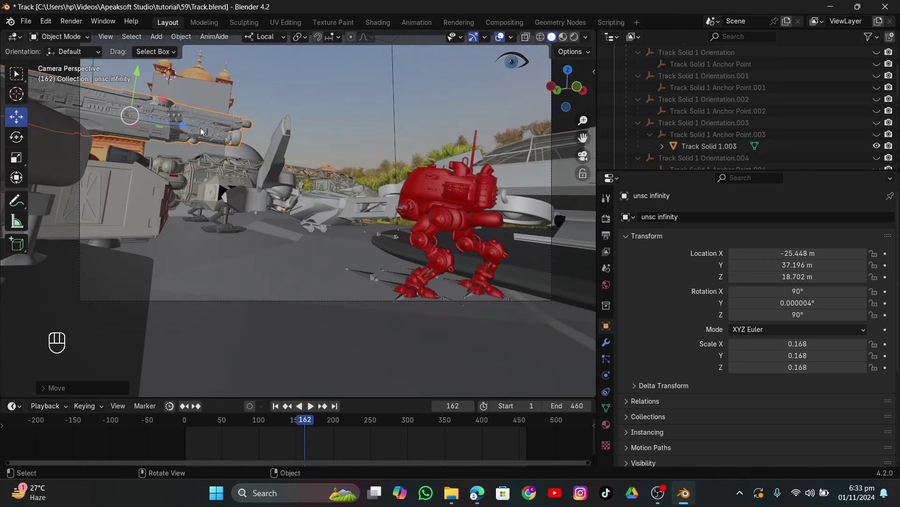
In camera view, set the unsc infinity ship's height to about Z 16.3 m and shift it to about X -43.3 m.
{"action": "key", "text": "g"}
{"action": "key", "text": "y"}
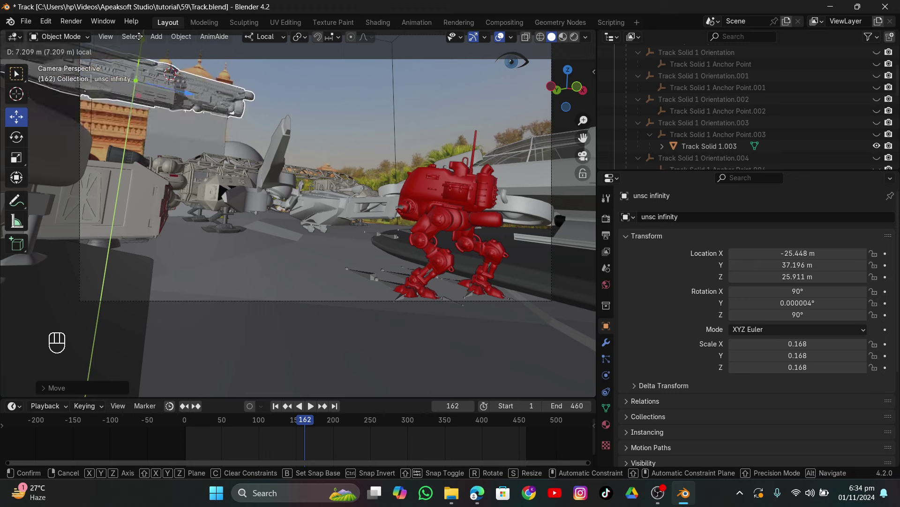
{"action": "left_click", "coordinate": [137, 84]}
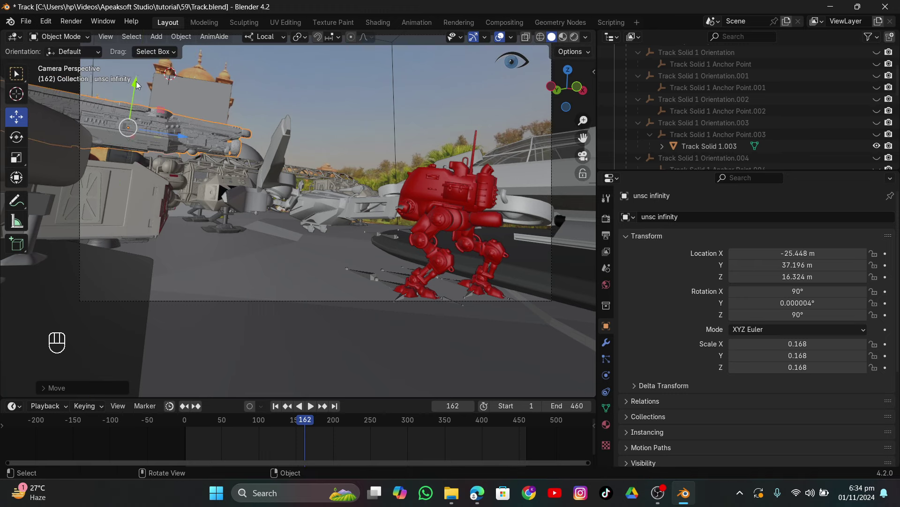
{"action": "key", "text": "shift+z"}
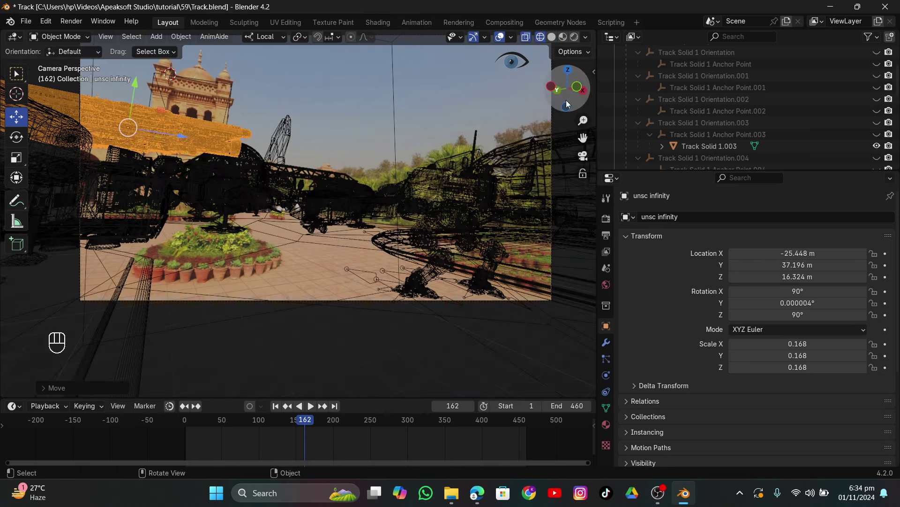
{"action": "scroll", "coordinate": [350, 164], "scroll_direction": "up", "scroll_amount": 4}
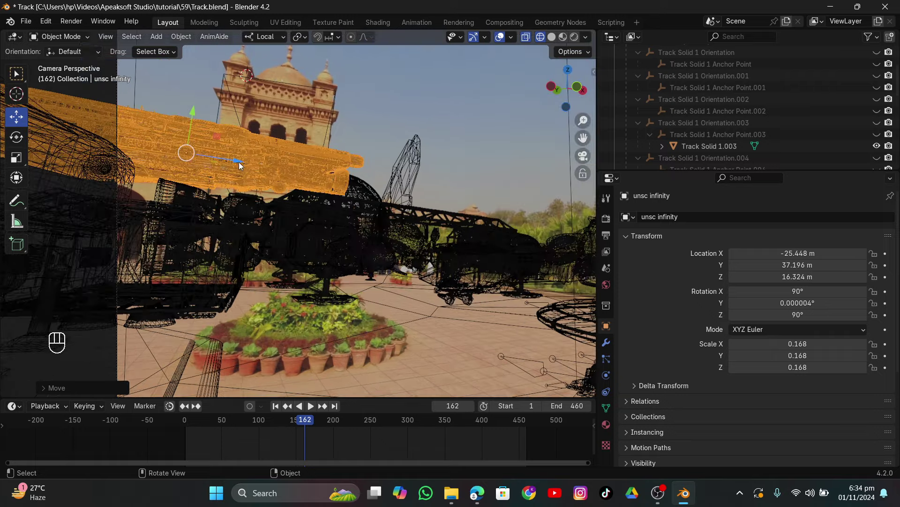
{"action": "left_click_drag", "start_coordinate": [239, 165], "coordinate": [194, 169]}
{"action": "left_click", "coordinate": [550, 37]}
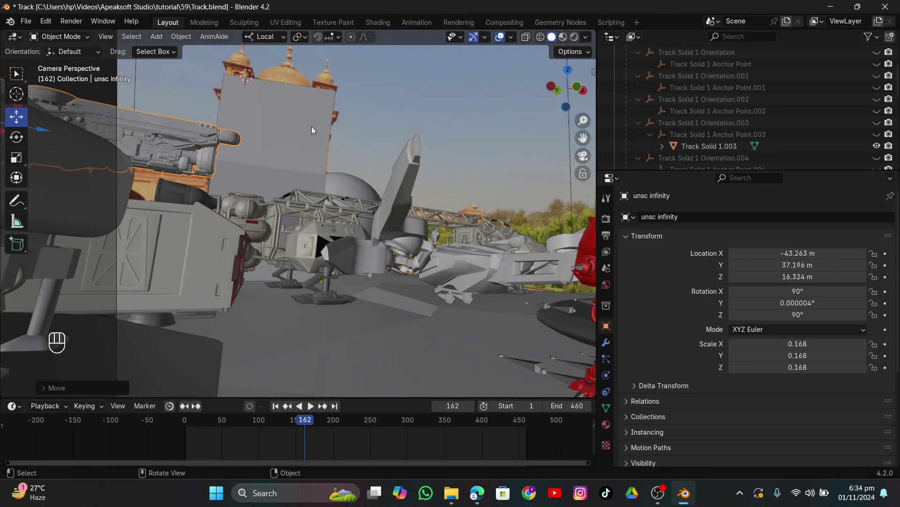
Create a linked duplicate of the unsc infinity ship directly below it, at about Z 9.9 m.
{"action": "scroll", "coordinate": [149, 135], "scroll_direction": "down", "scroll_amount": 1}
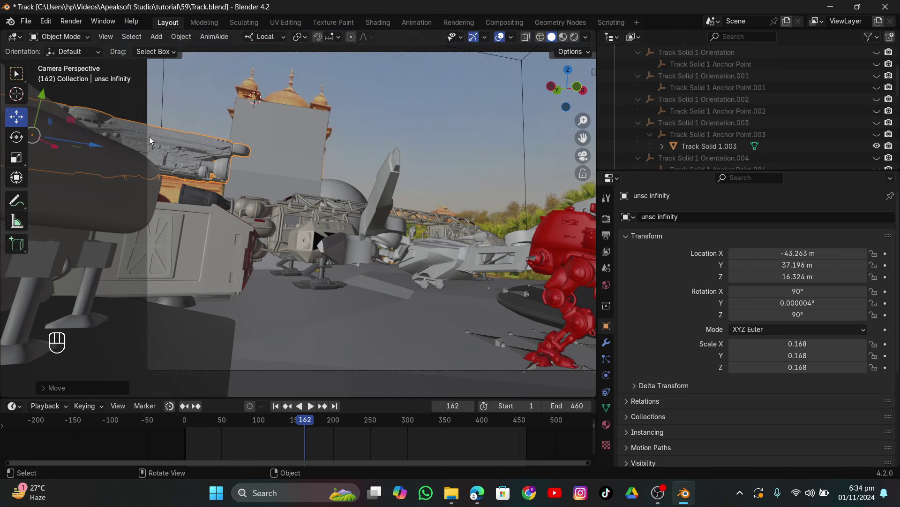
{"action": "key", "text": "alt+d"}
{"action": "key", "text": "y"}
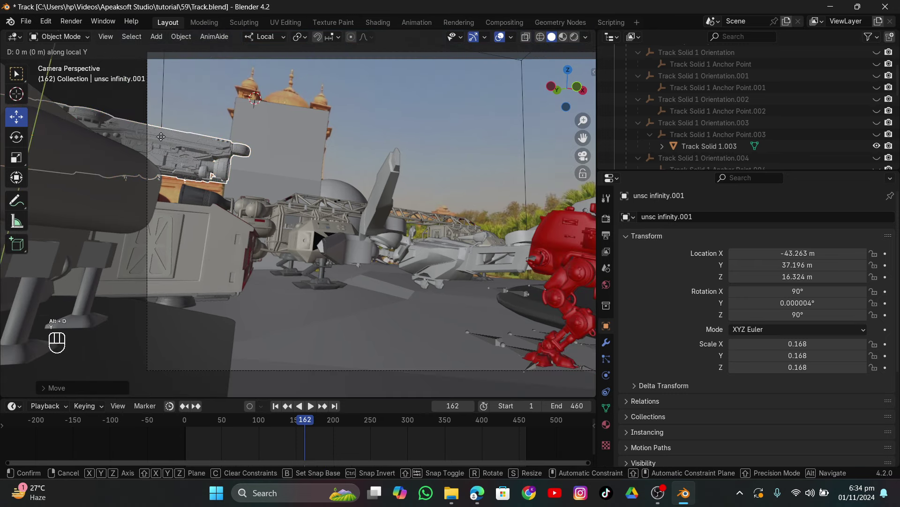
{"action": "left_click", "coordinate": [150, 186]}
Rotate the lower linked copy of the ship 180° about its local Y axis.
{"action": "key", "text": "r"}
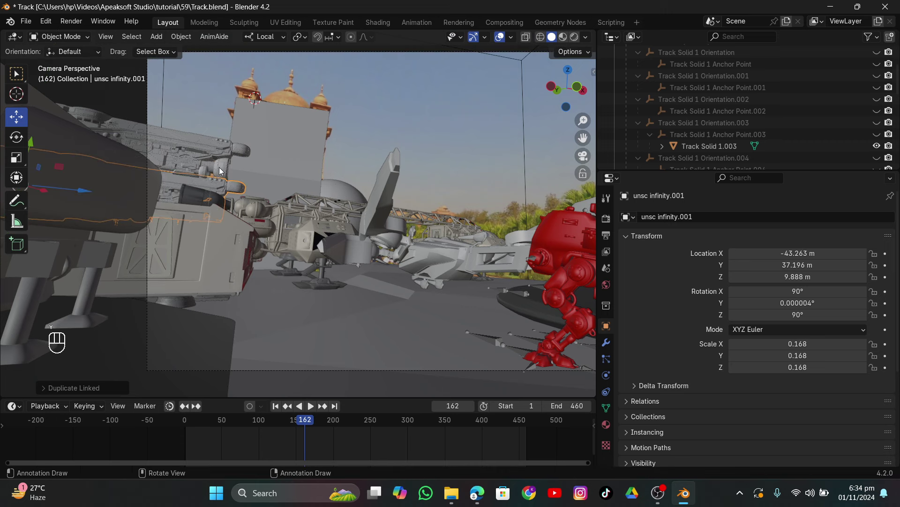
{"action": "key", "text": "z"}
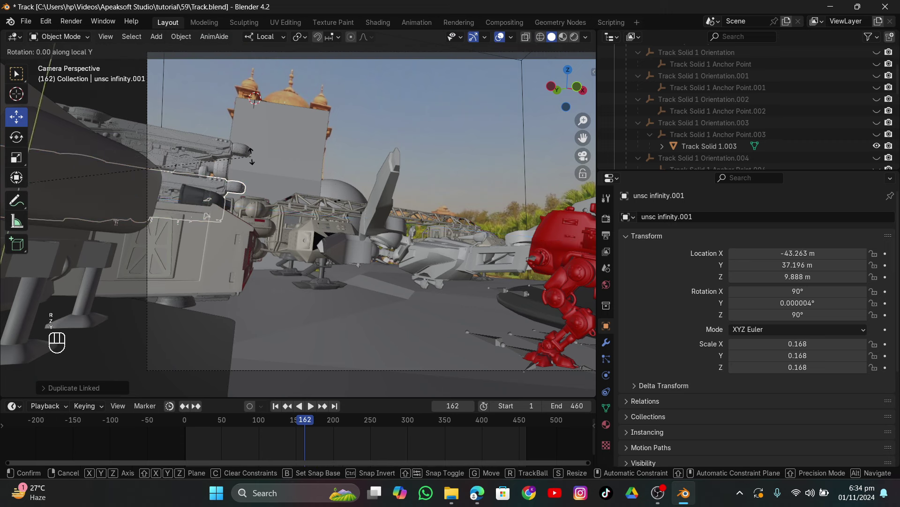
{"action": "type", "text": "180"}
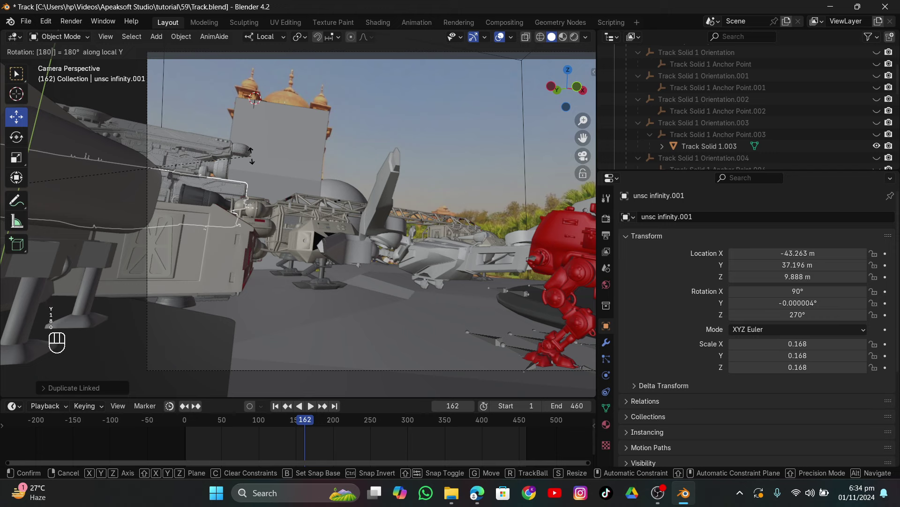
{"action": "right_click", "coordinate": [251, 156]}
{"action": "key", "text": "ctrl+z"}
Rotate the upper unsc infinity ship 180° about its local Y axis and move it to about X -43 m.
{"action": "type", "text": "r"}
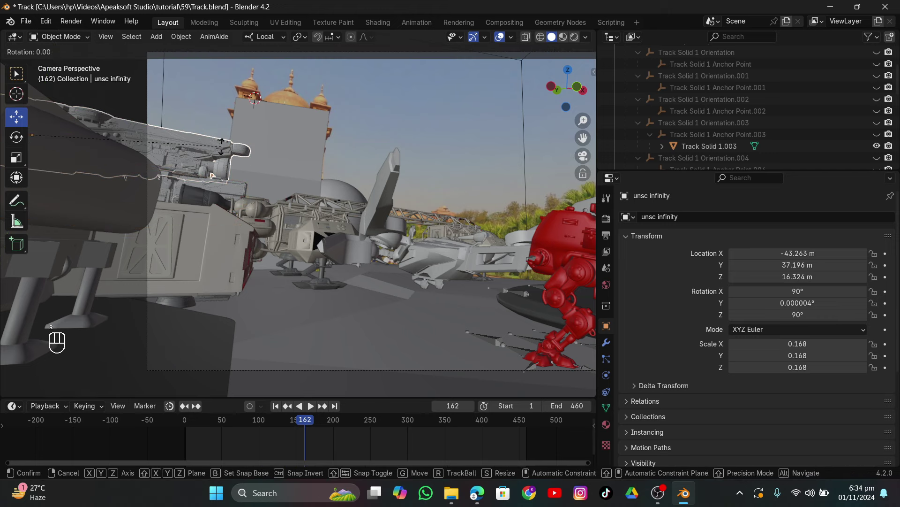
{"action": "type", "text": "y180"}
{"action": "key", "text": "Return"}
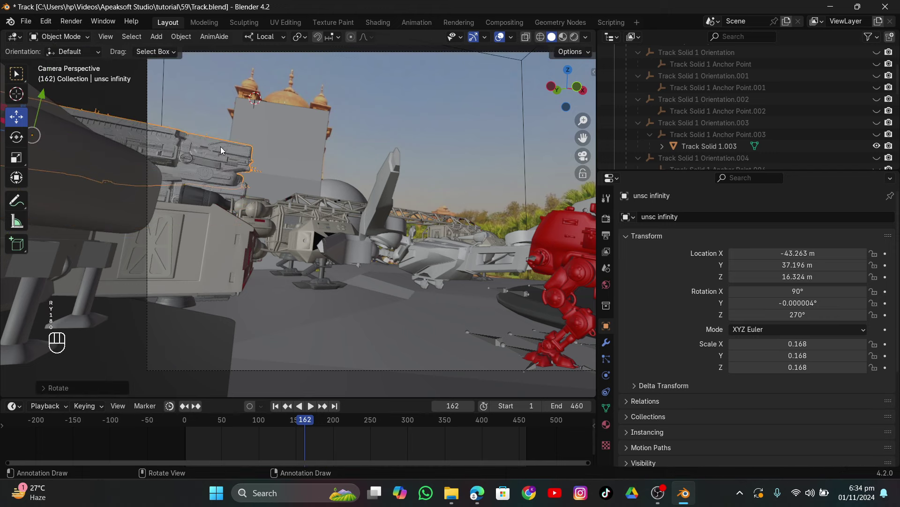
{"action": "scroll", "coordinate": [53, 143], "scroll_direction": "down", "scroll_amount": 2}
{"action": "key", "text": "g"}
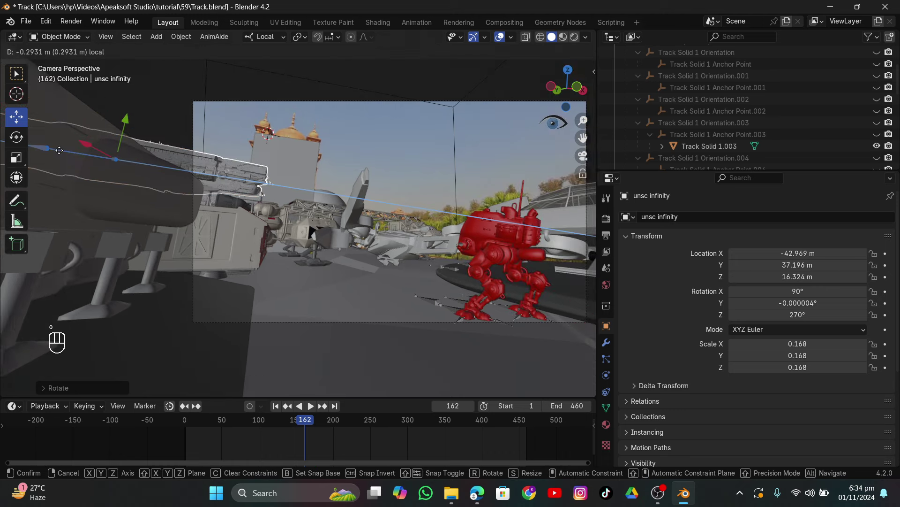
{"action": "left_click", "coordinate": [224, 156]}
Move both unsc infinity ships into the Stuff collection and hide them, viewing the scene as wireframe through the camera.
{"action": "left_click", "coordinate": [268, 153]}
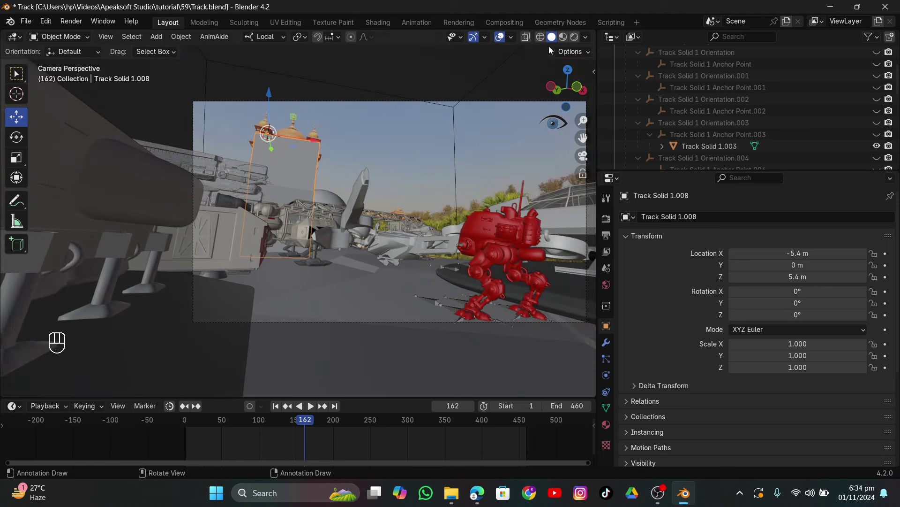
{"action": "key", "text": "shift+z"}
{"action": "key", "text": "KP_0"}
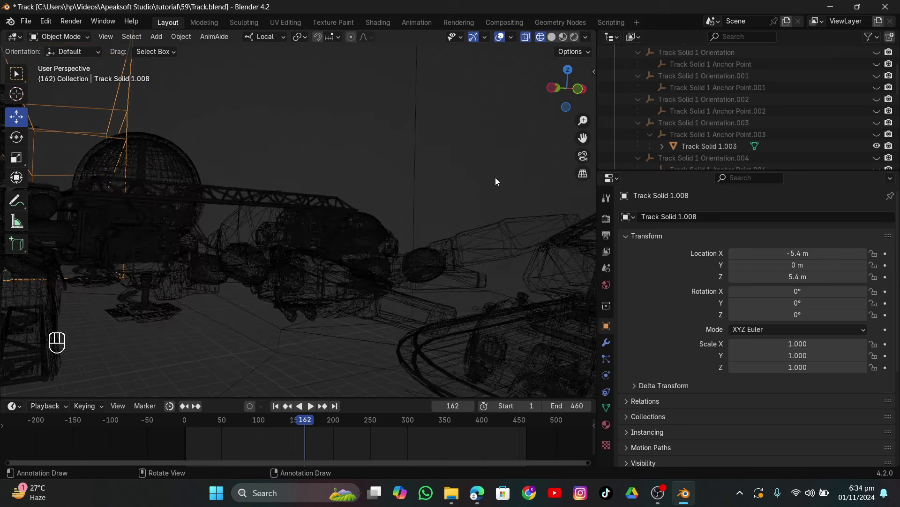
{"action": "left_click", "coordinate": [584, 155]}
{"action": "left_click", "coordinate": [235, 169]}
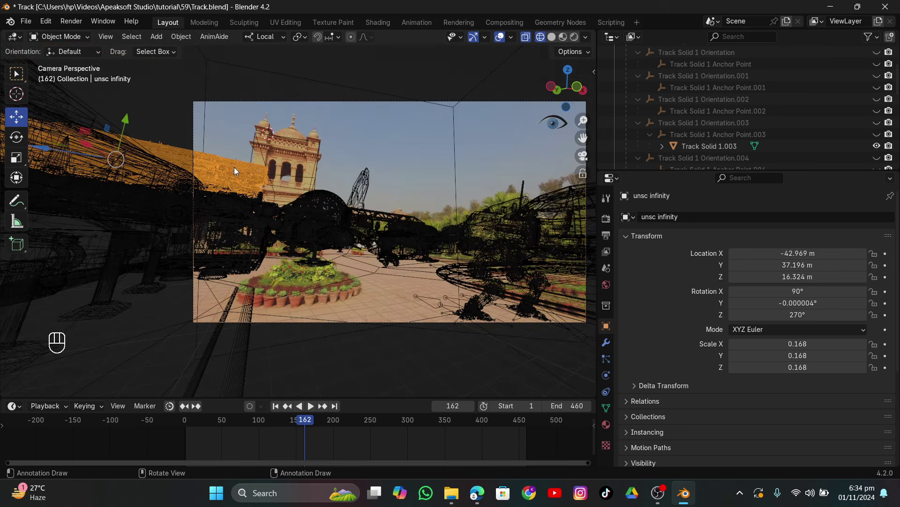
{"action": "left_click", "coordinate": [239, 197]}
{"action": "key", "text": "ctrl+z"}
{"action": "left_click", "coordinate": [210, 193]}
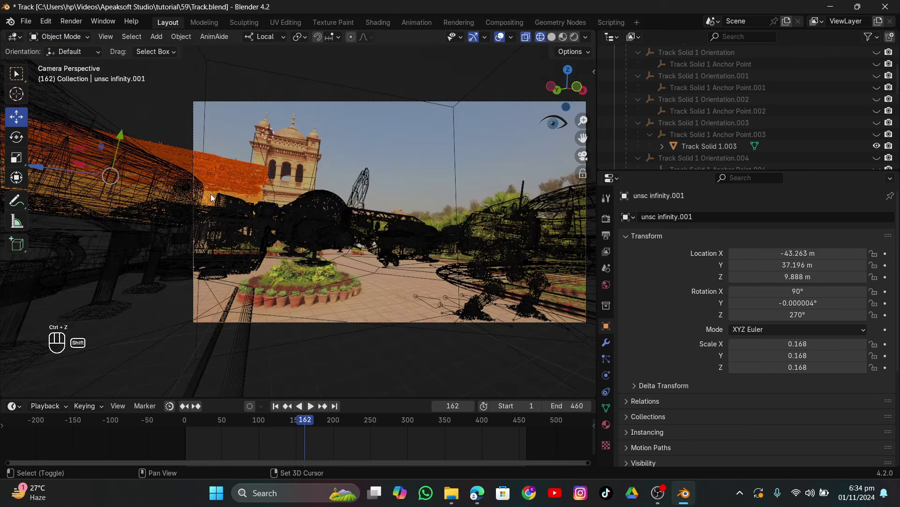
{"action": "key", "text": "m"}
{"action": "left_click", "coordinate": [256, 173]}
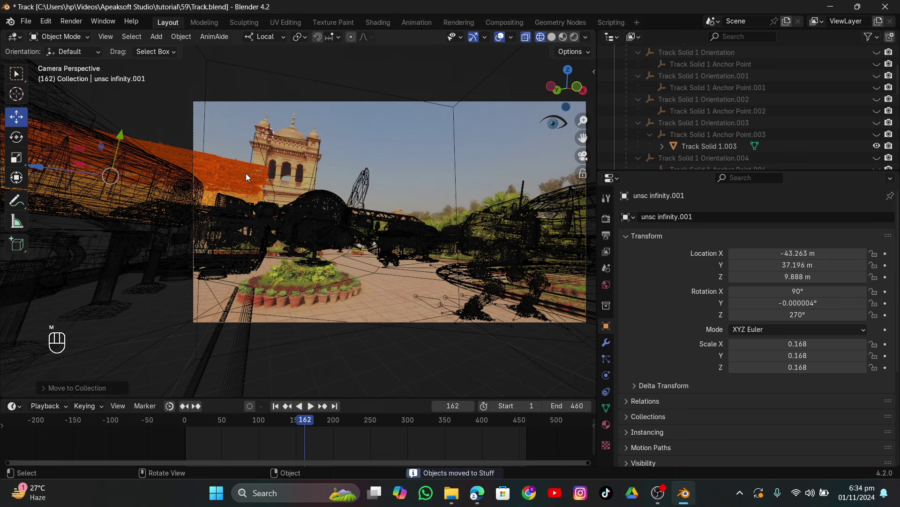
{"action": "key", "text": "h"}
Edit the Track Solid 1.008 mesh, sliding and nudging its vertices to fit the tower in the footage.
{"action": "left_click", "coordinate": [267, 164]}
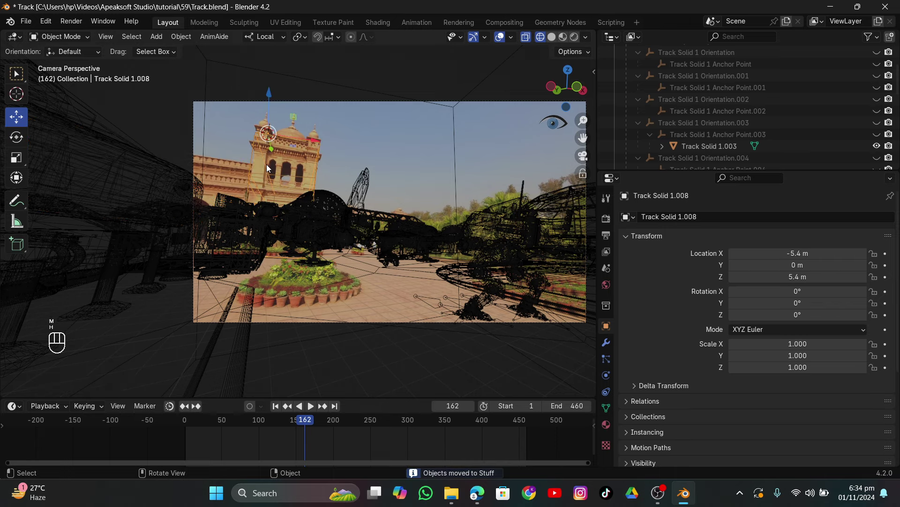
{"action": "key", "text": "Tab"}
{"action": "scroll", "coordinate": [242, 161], "scroll_direction": "up", "scroll_amount": 2}
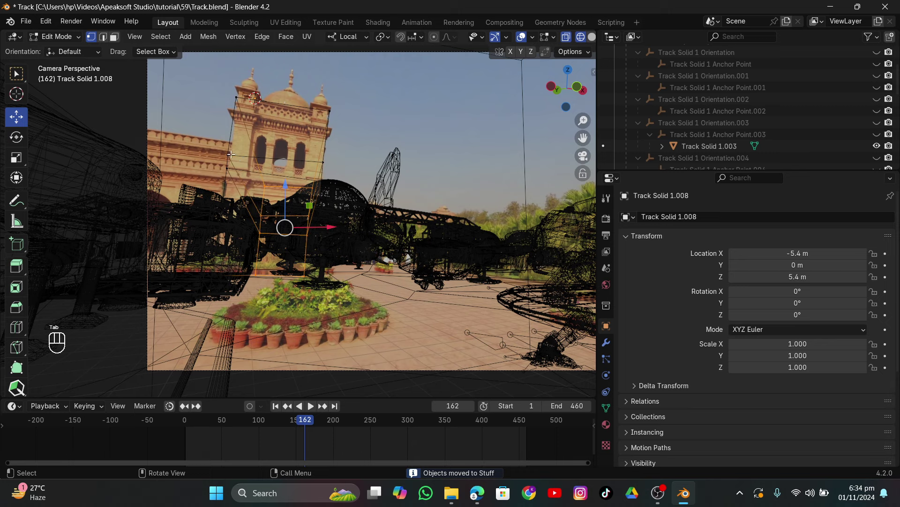
{"action": "key", "text": "g"}
{"action": "key", "text": "g"}
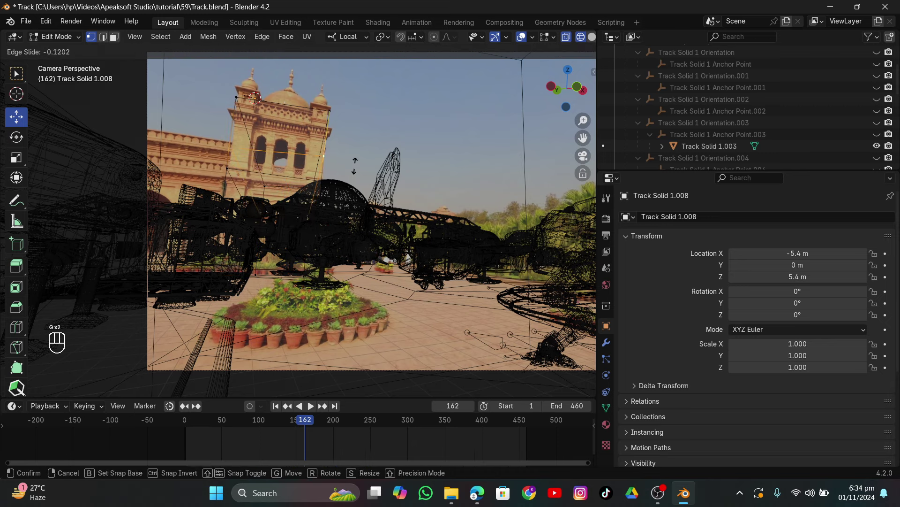
{"action": "left_click", "coordinate": [355, 162]}
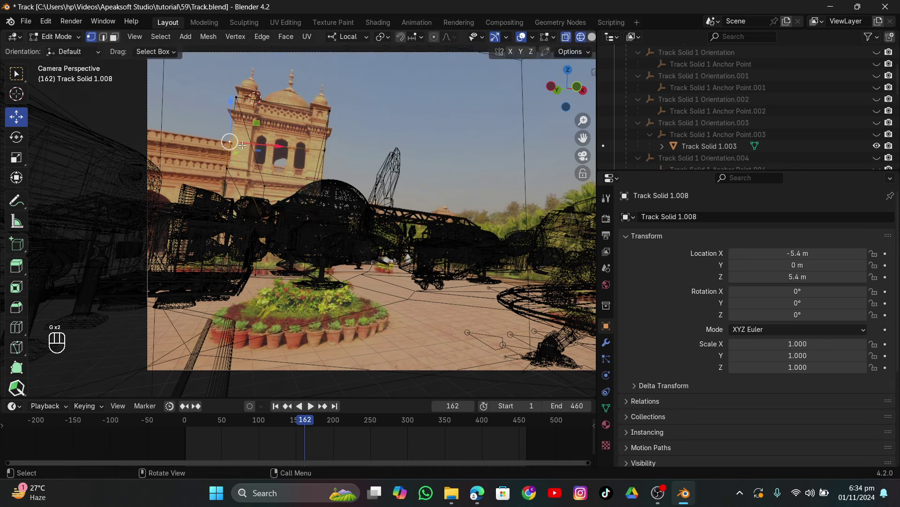
{"action": "key", "text": "g"}
{"action": "left_click", "coordinate": [257, 140]}
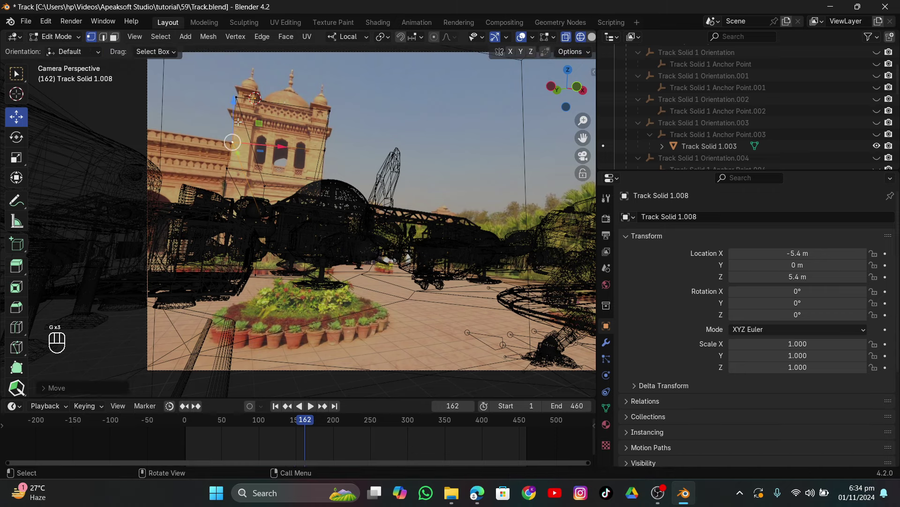
{"action": "key", "text": "Tab"}
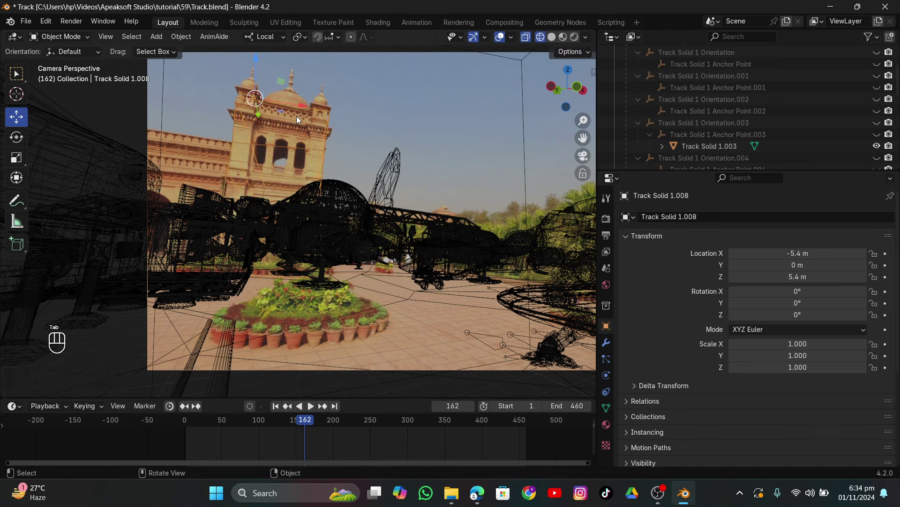
Extrude the outer vertical edge of Track Solid 1.008 along local X across the building's wing and adjust its height along Z.
{"action": "left_click_drag", "start_coordinate": [297, 116], "coordinate": [209, 162]}
{"action": "key", "text": "Tab"}
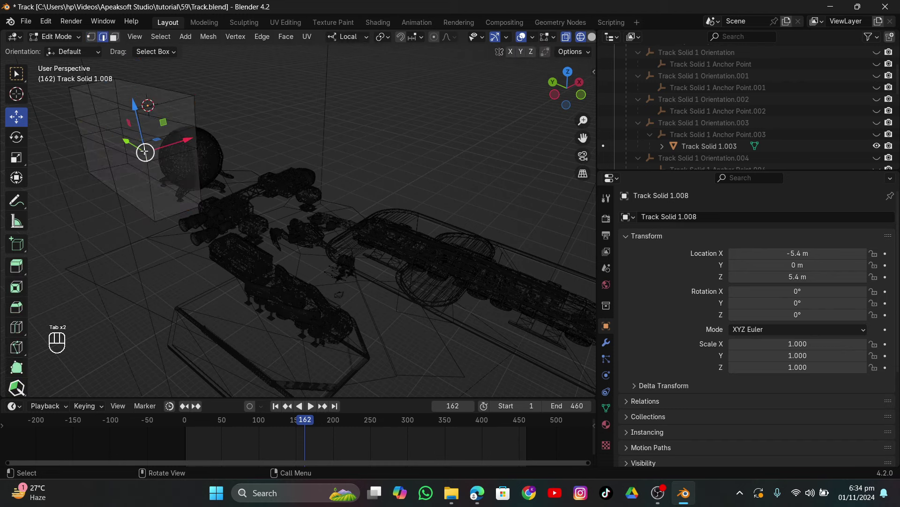
{"action": "left_click", "coordinate": [578, 157]}
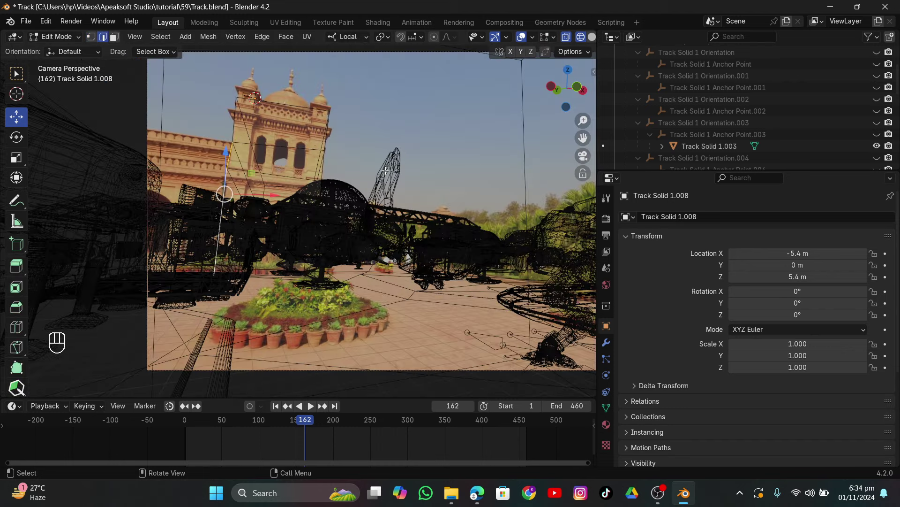
{"action": "key", "text": "e"}
{"action": "key", "text": "x"}
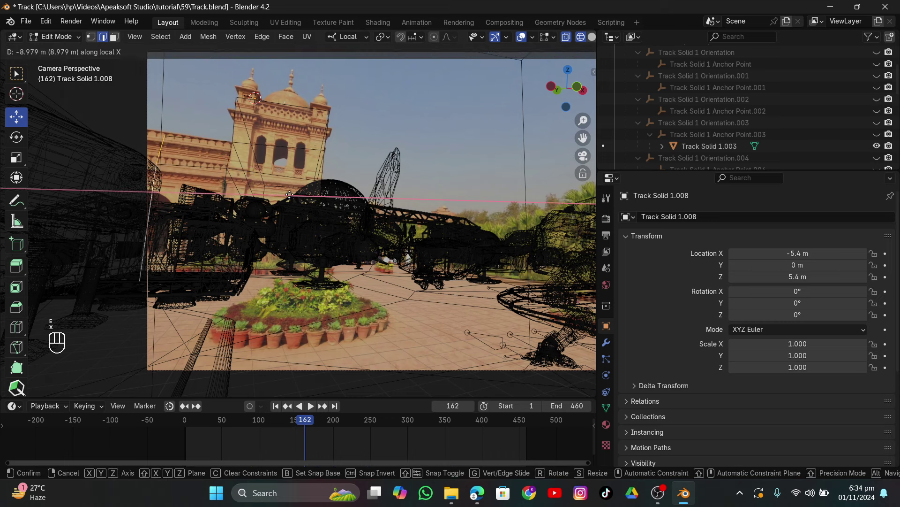
{"action": "left_click", "coordinate": [178, 184]}
{"action": "key", "text": "g"}
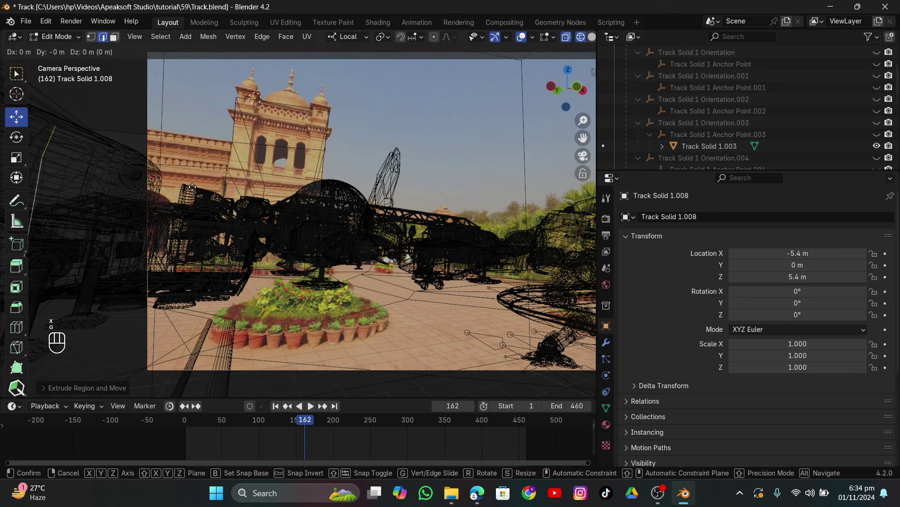
{"action": "key", "text": "z"}
{"action": "left_click", "coordinate": [188, 179]}
{"action": "key", "text": "Tab"}
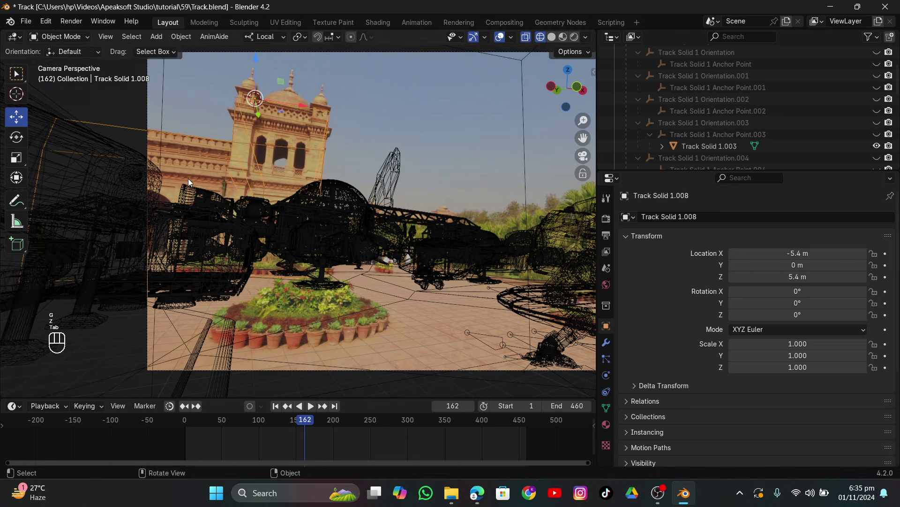
Unhide both unsc infinity ships in the Stuff collection.
{"action": "scroll", "coordinate": [783, 137], "scroll_direction": "up", "scroll_amount": 5}
{"action": "scroll", "coordinate": [784, 137], "scroll_direction": "down", "scroll_amount": 3}
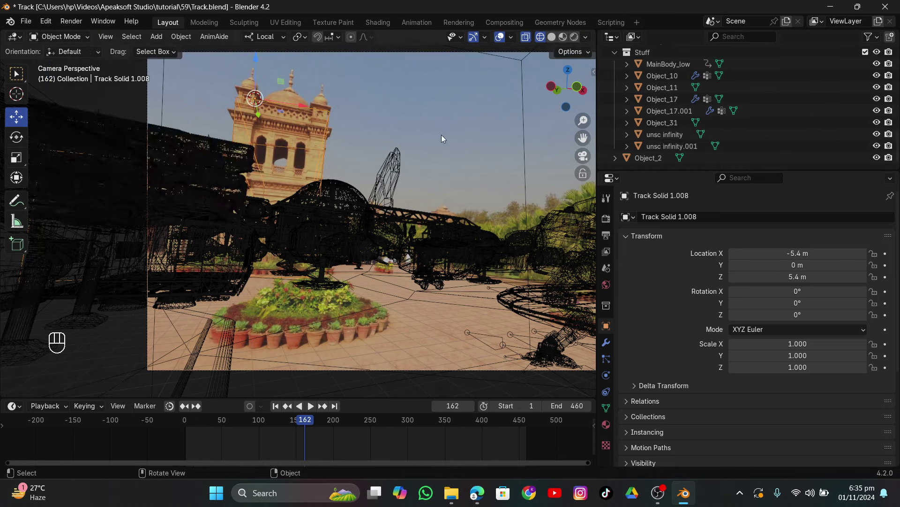
Move both unsc infinity ships about 3 m along local Z, away from the tower in the footage.
{"action": "left_click", "coordinate": [231, 162]}
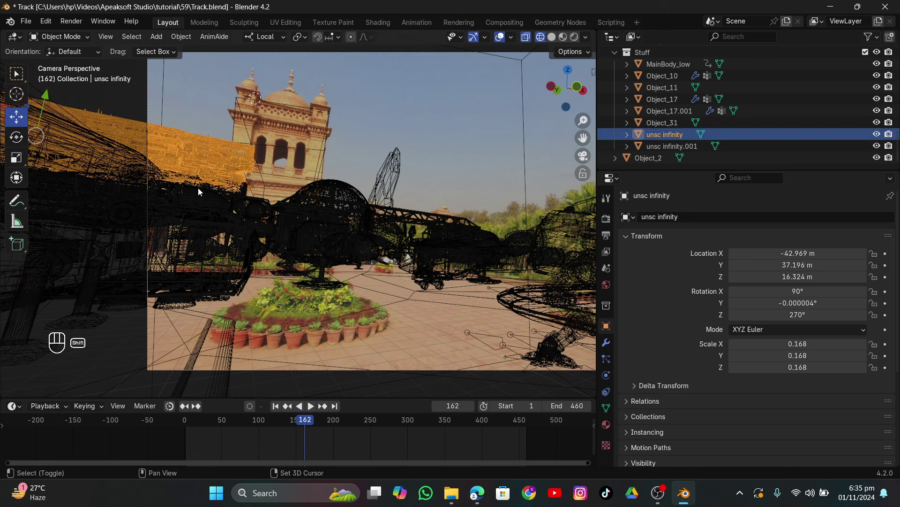
{"action": "left_click", "coordinate": [659, 146], "text": "shift"}
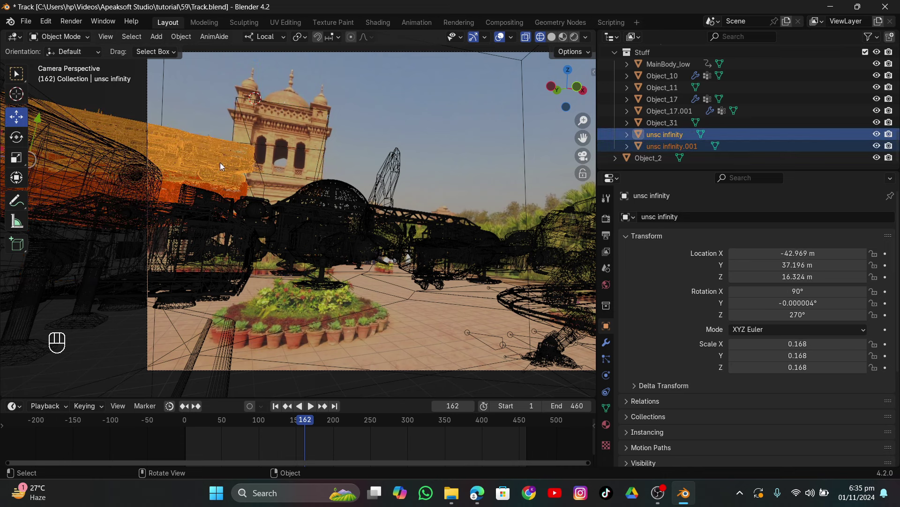
{"action": "key", "text": "g"}
{"action": "key", "text": "x"}
{"action": "key", "text": "c"}
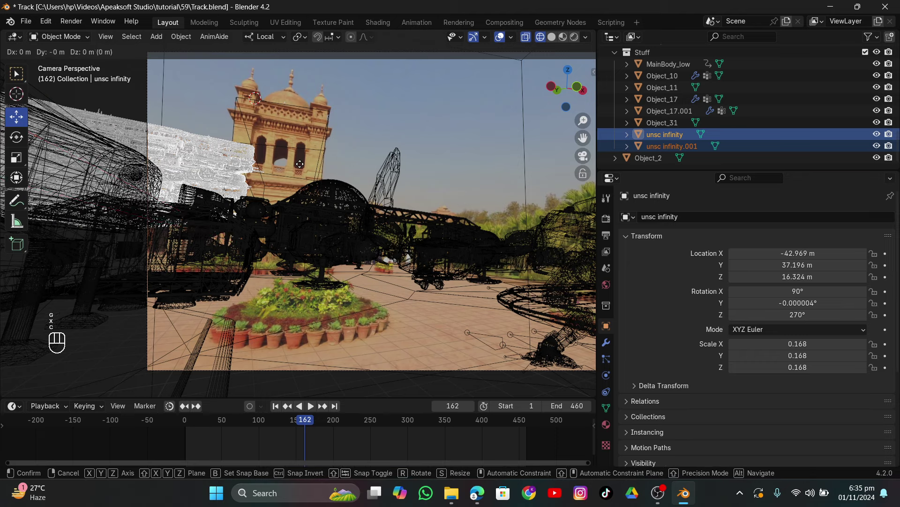
{"action": "key", "text": "y"}
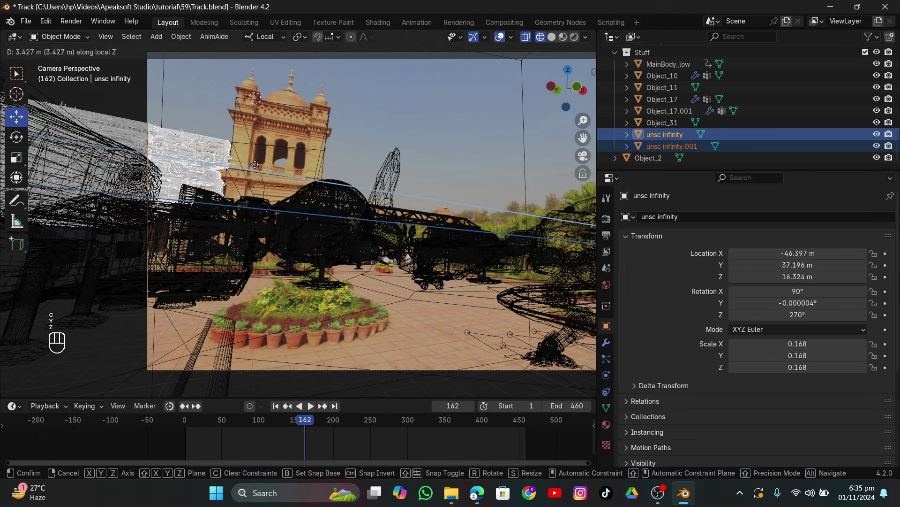
{"action": "key", "text": "z"}
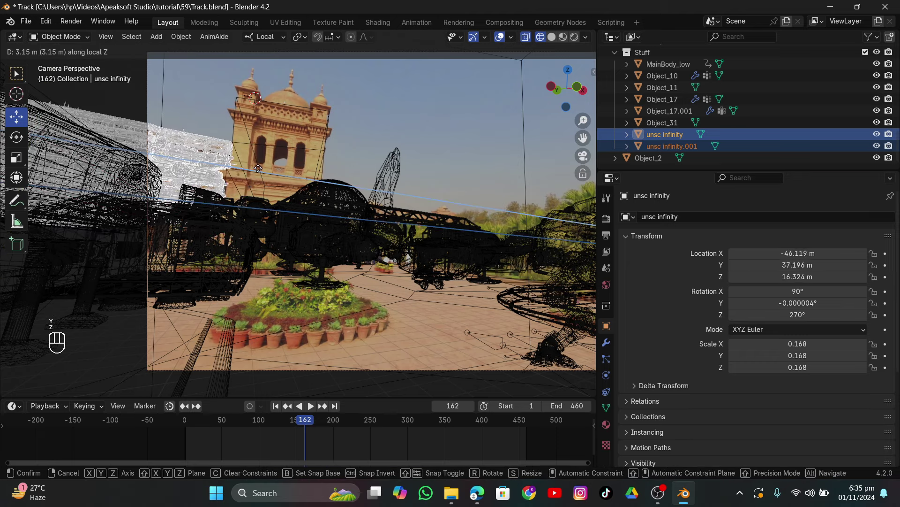
{"action": "left_click", "coordinate": [258, 168]}
{"action": "left_click", "coordinate": [379, 102]}
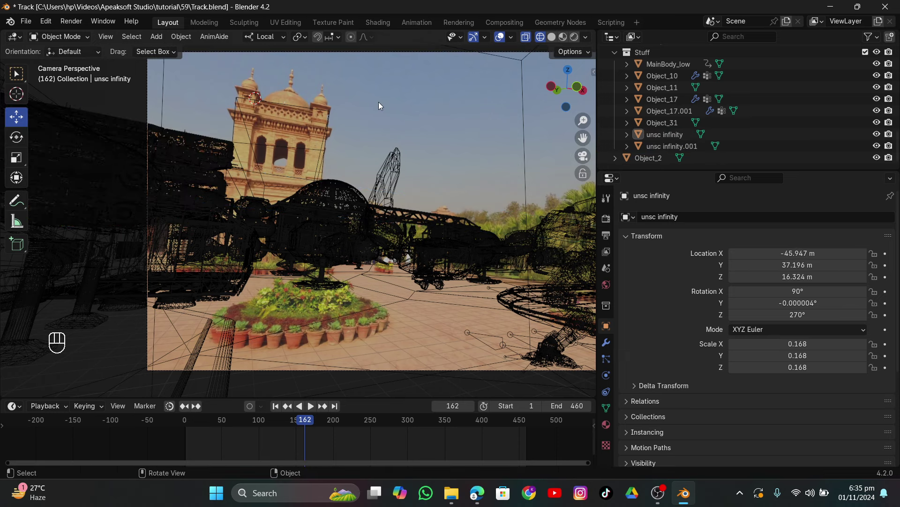
Switch the viewport to solid shading and expand Track Solid 1 Anchor Point.008 to reveal Track Solid 1.008 in the outliner.
{"action": "left_click", "coordinate": [552, 37]}
{"action": "left_click", "coordinate": [287, 137]}
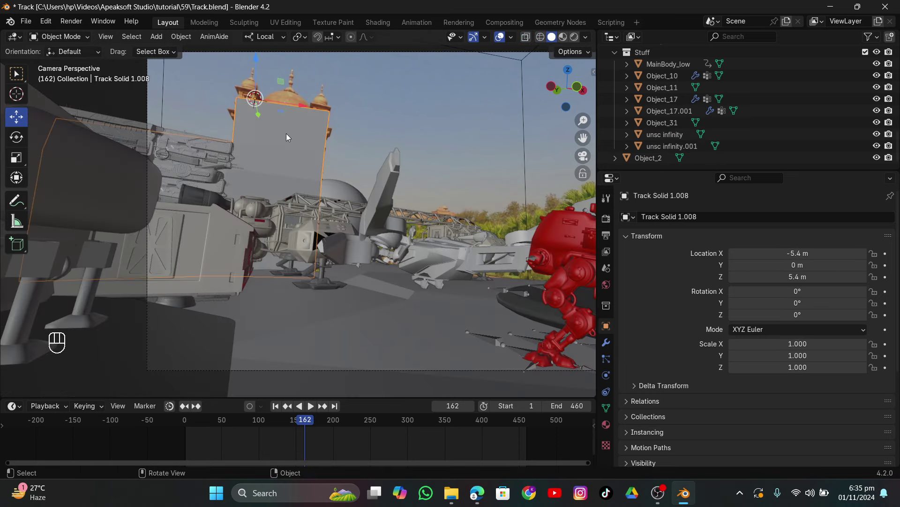
{"action": "key", "text": "h"}
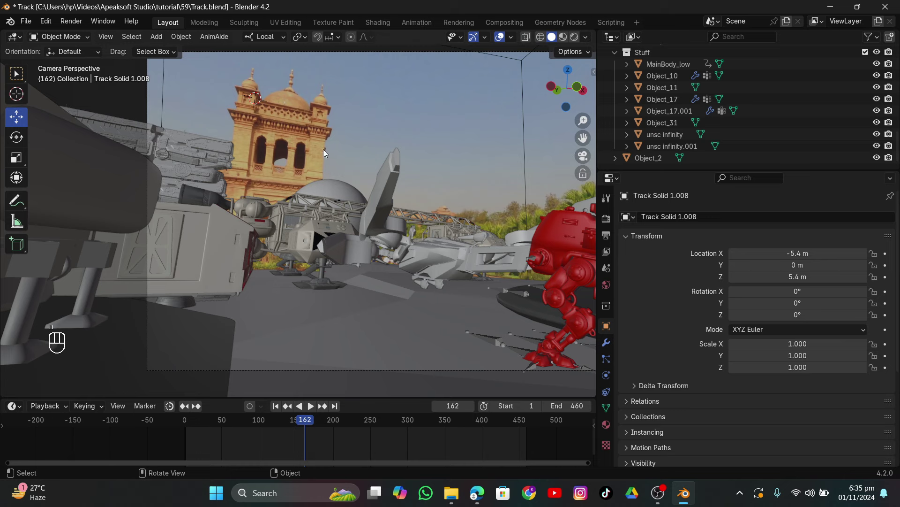
{"action": "key", "text": "ctrl+z"}
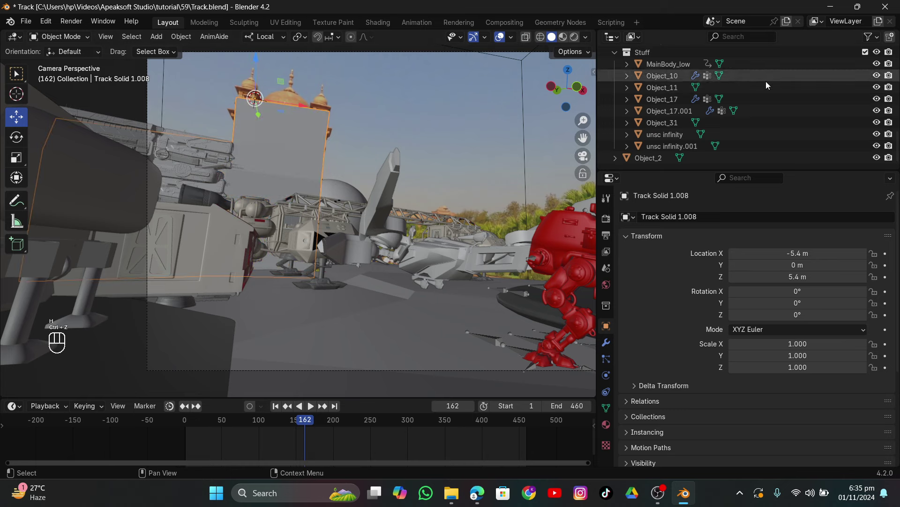
{"action": "scroll", "coordinate": [766, 81], "scroll_direction": "up", "scroll_amount": 6}
{"action": "left_click", "coordinate": [650, 110]}
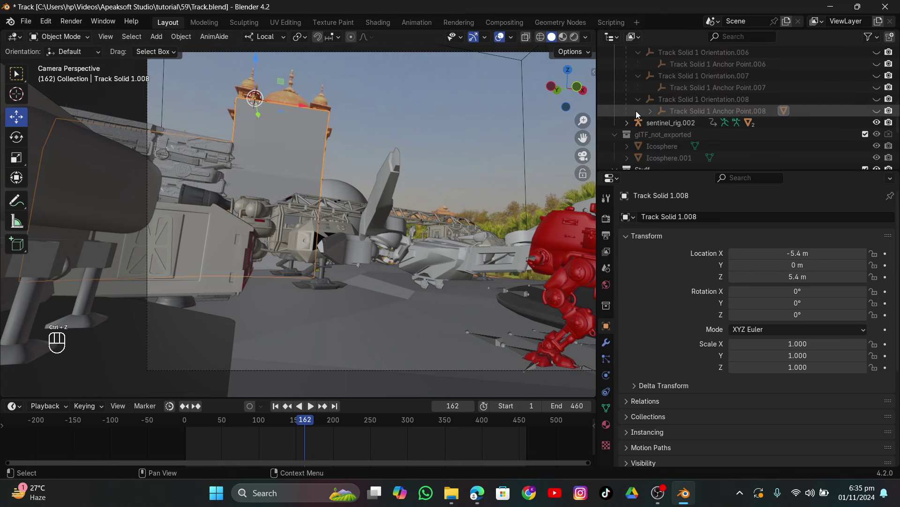
Make a linked duplicate of the unsc infinity ship, scale it to 0.348 and position it on the opposite side of the courtyard.
{"action": "left_click", "coordinate": [289, 425]}
{"action": "key", "text": "space"}
{"action": "left_click_drag", "start_coordinate": [288, 425], "coordinate": [249, 407]}
{"action": "key", "text": "Escape"}
{"action": "left_click", "coordinate": [241, 191]}
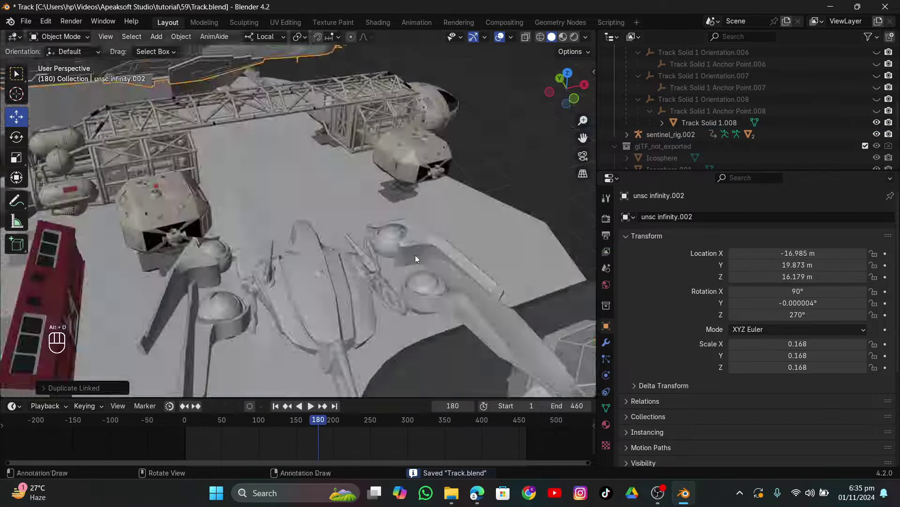
{"action": "left_click_drag", "start_coordinate": [469, 234], "coordinate": [497, 237]}
{"action": "key", "text": "Up"}
{"action": "key", "text": "g"}
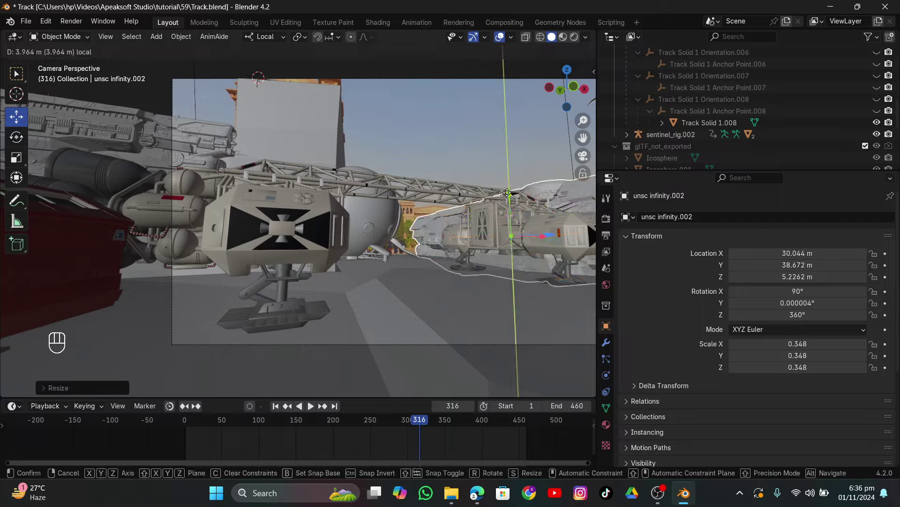
{"action": "scroll", "coordinate": [450, 229], "scroll_direction": "down", "scroll_amount": 3}
{"action": "left_click", "coordinate": [450, 229]}
Duplicate the Object_17 craft and place the copy at about X 27.9 m, Y 98.2 m.
{"action": "left_click_drag", "start_coordinate": [420, 425], "coordinate": [302, 451]}
{"action": "key", "text": "KP_7"}
{"action": "left_click", "coordinate": [366, 253]}
{"action": "key", "text": "shift+d"}
{"action": "left_click", "coordinate": [382, 162]}
{"action": "key", "text": "KP_0"}
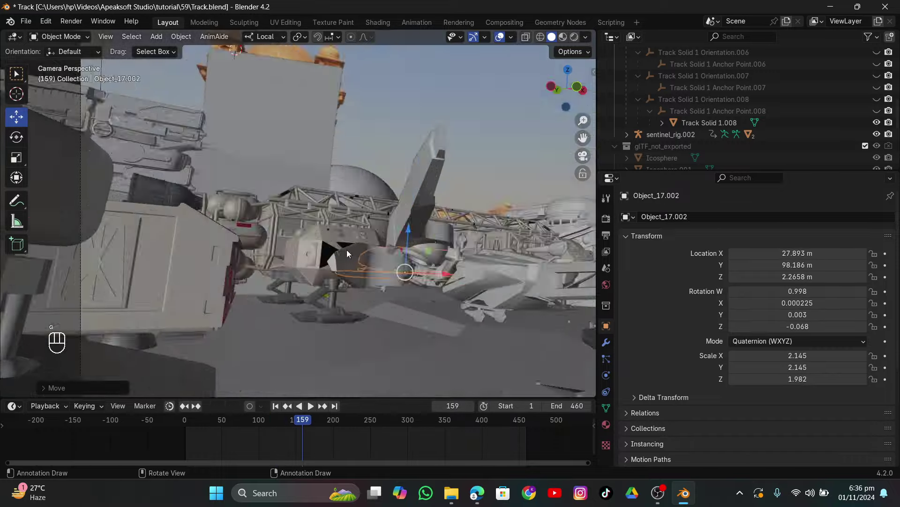
Place another duplicated craft in the camera view and save the Track file.
{"action": "key", "text": "Up"}
{"action": "key", "text": "shift+d"}
{"action": "left_click", "coordinate": [550, 223]}
{"action": "left_click_drag", "start_coordinate": [453, 420], "coordinate": [434, 465]}
{"action": "key", "text": "ctrl+s"}
Bring the tanks from the Thruster Pack file into the Track scene, scale them to 2.379 and lower them along local Y.
{"action": "key", "text": "alt+Tab"}
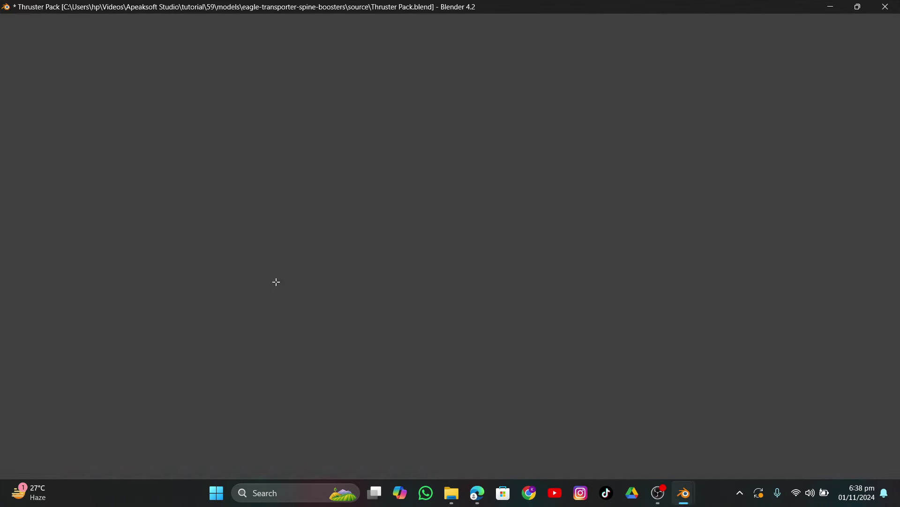
{"action": "scroll", "coordinate": [328, 286], "scroll_direction": "down", "scroll_amount": 3}
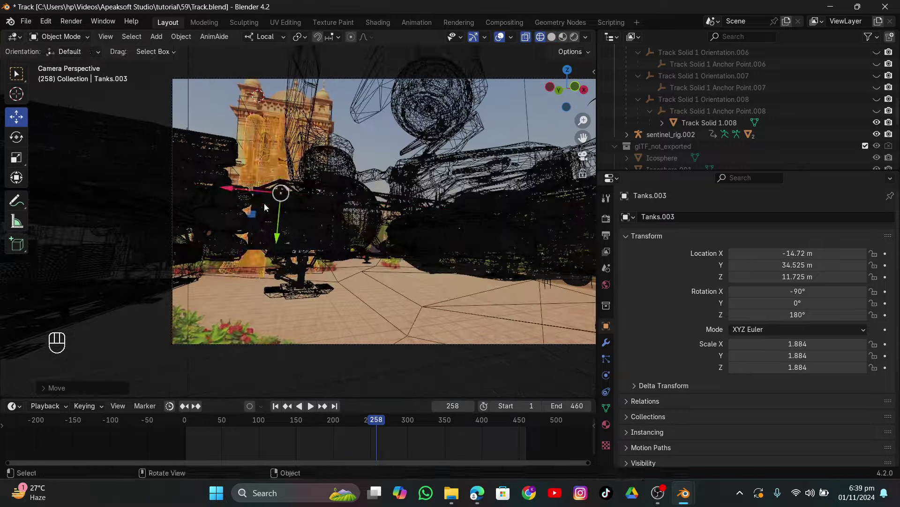
{"action": "key", "text": "g"}
{"action": "key", "text": "y"}
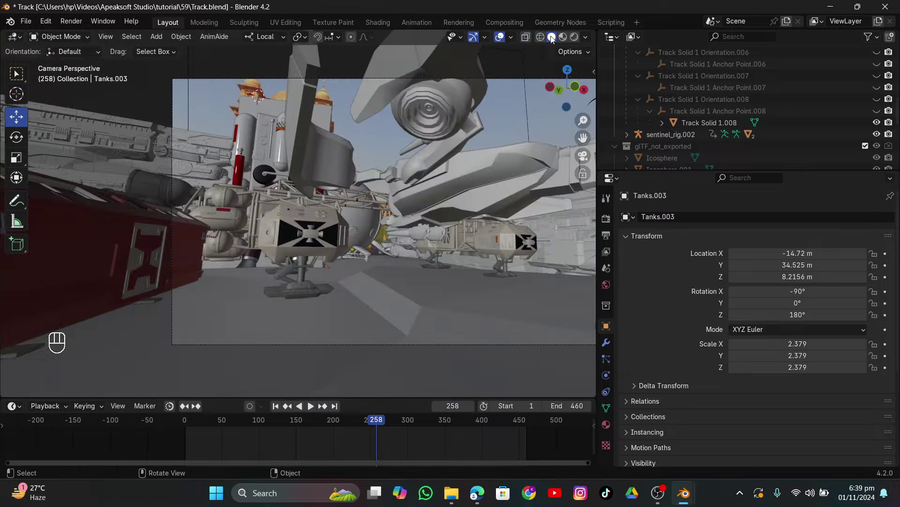
Hide Track Solid 1.008 and fill the open outer border of the Track Solid 1.003 ground mesh with faces.
{"action": "left_click", "coordinate": [709, 122]}
{"action": "left_click_drag", "start_coordinate": [264, 430], "coordinate": [485, 429]}
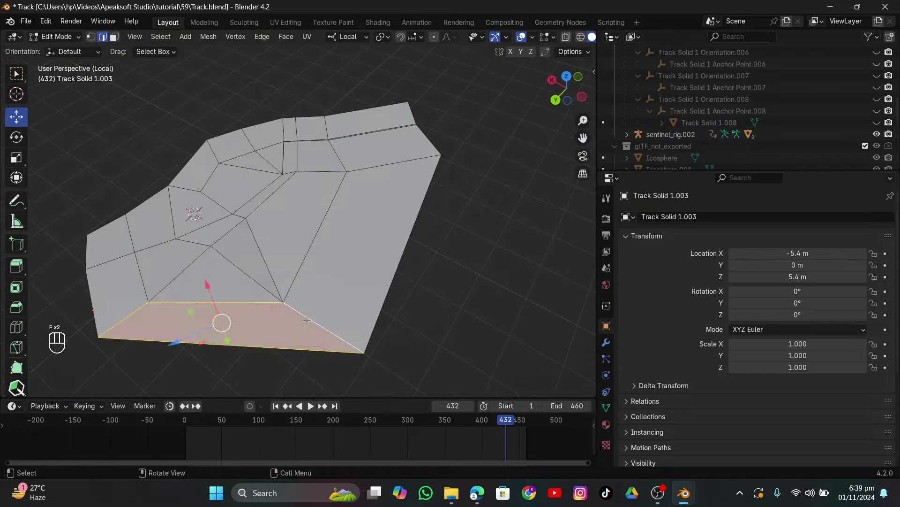
{"action": "key", "text": "Tab"}
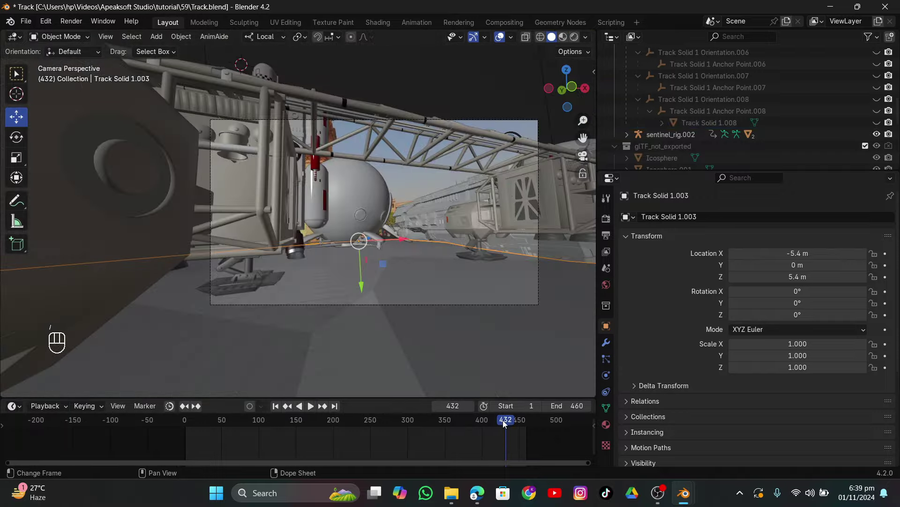
Review the shot through the camera from frame 432 back to frame 93.
{"action": "key", "text": "space"}
{"action": "left_click_drag", "start_coordinate": [504, 423], "coordinate": [254, 425]}
{"action": "key", "text": "space"}
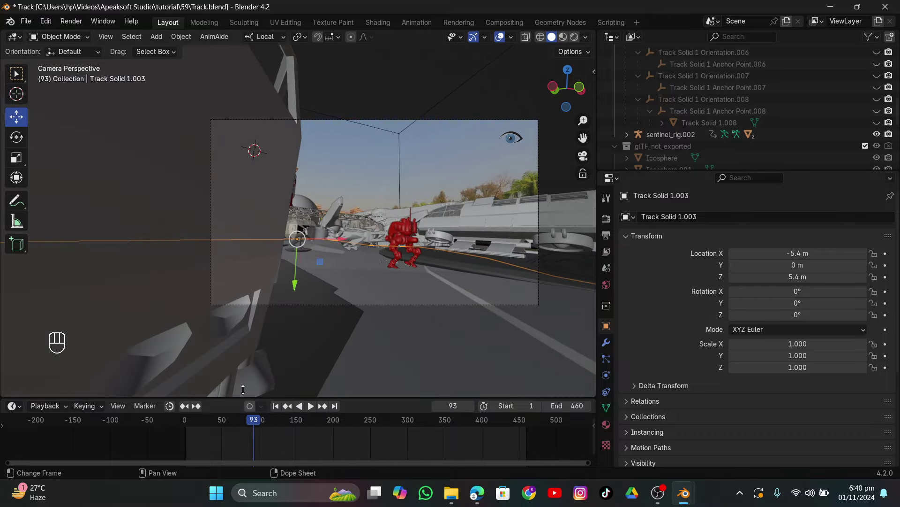
Make a linked duplicate of the Object_10 freighter, offset about 44 m along local Y, and rotate it 90° about local Z.
{"action": "left_click", "coordinate": [158, 212]}
{"action": "left_click_drag", "start_coordinate": [158, 212], "coordinate": [315, 231]}
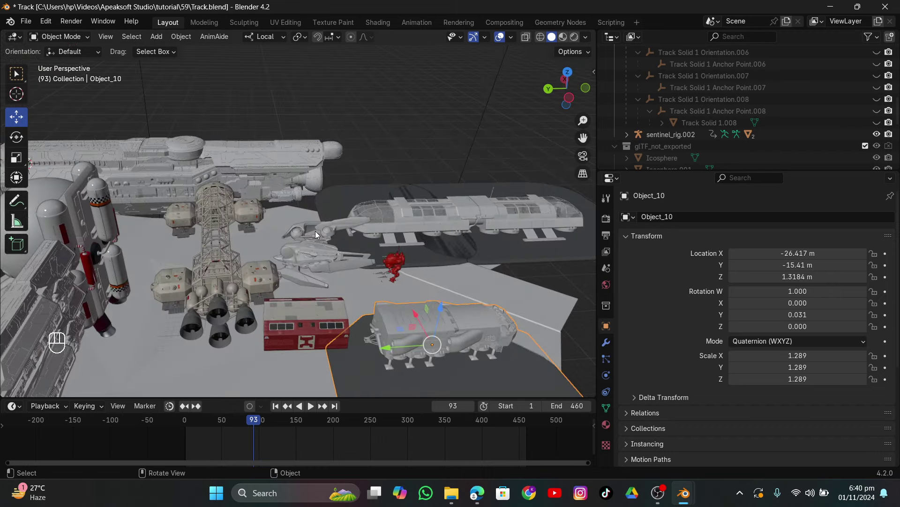
{"action": "key", "text": "alt+d"}
{"action": "key", "text": "x"}
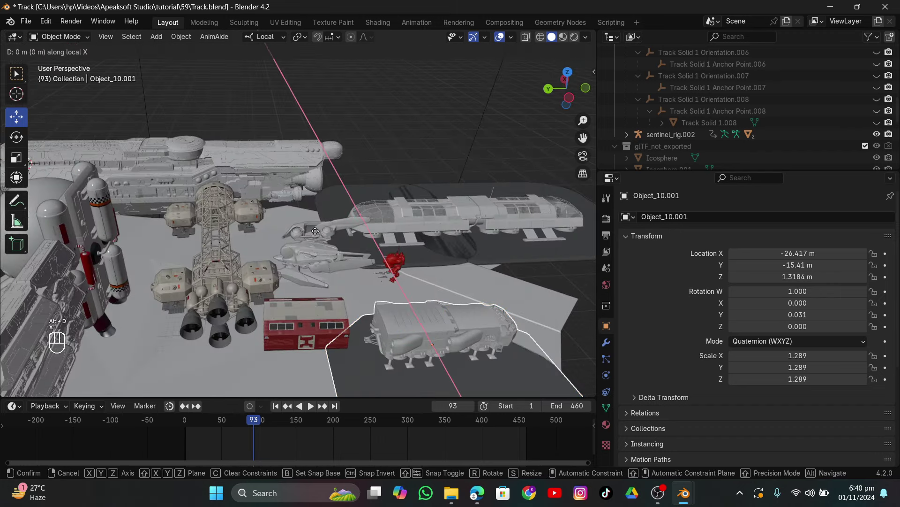
{"action": "key", "text": "y"}
{"action": "left_click", "coordinate": [24, 274]}
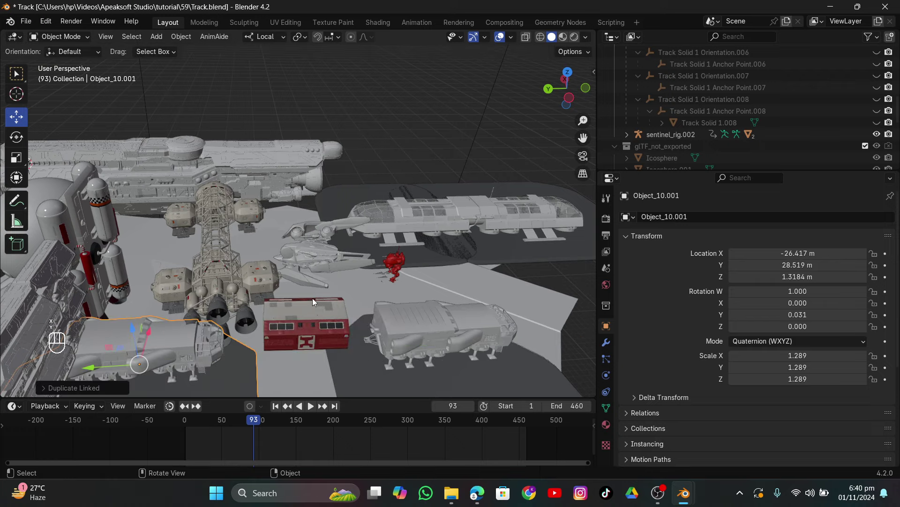
{"action": "key", "text": "r"}
{"action": "key", "text": "z"}
{"action": "left_click", "coordinate": [121, 321]}
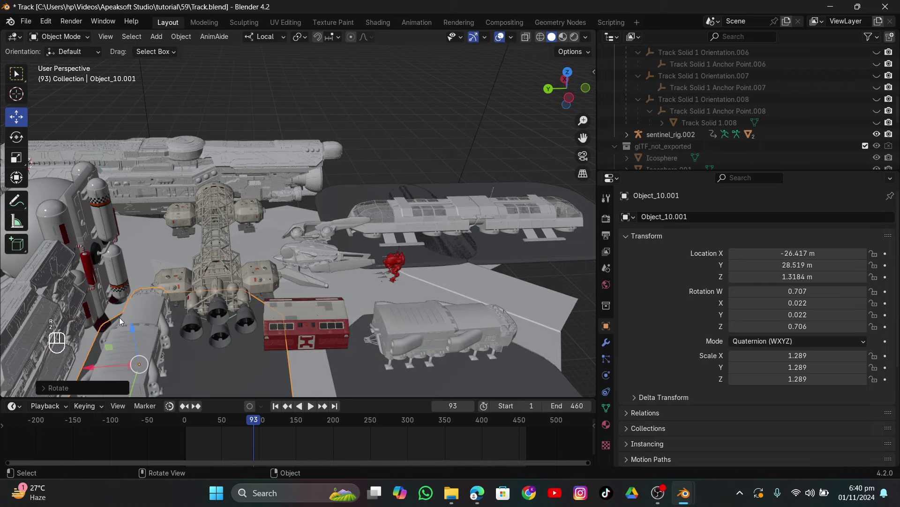
Make the duplicated freighter's mesh data single-user so it is independent of the original.
{"action": "key", "text": "Tab"}
{"action": "key", "text": "Tab"}
{"action": "left_click_drag", "start_coordinate": [198, 299], "coordinate": [185, 279]}
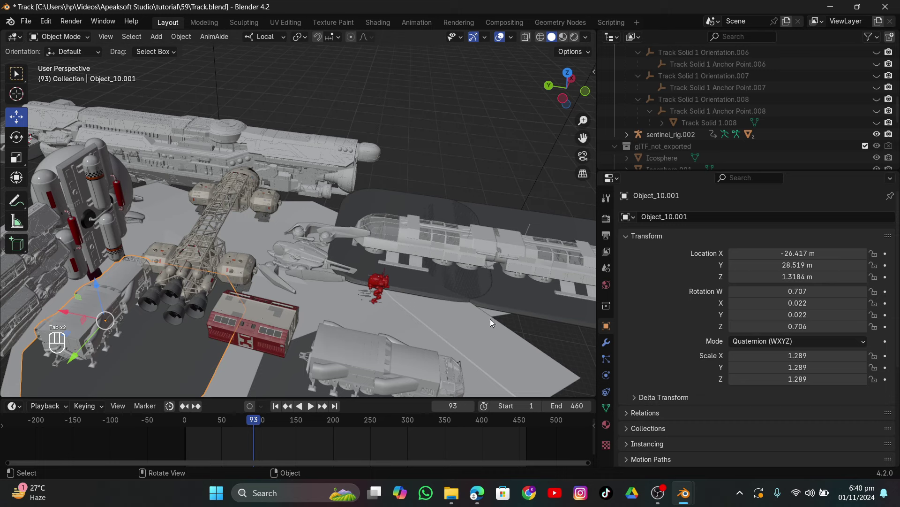
{"action": "left_click", "coordinate": [607, 406]}
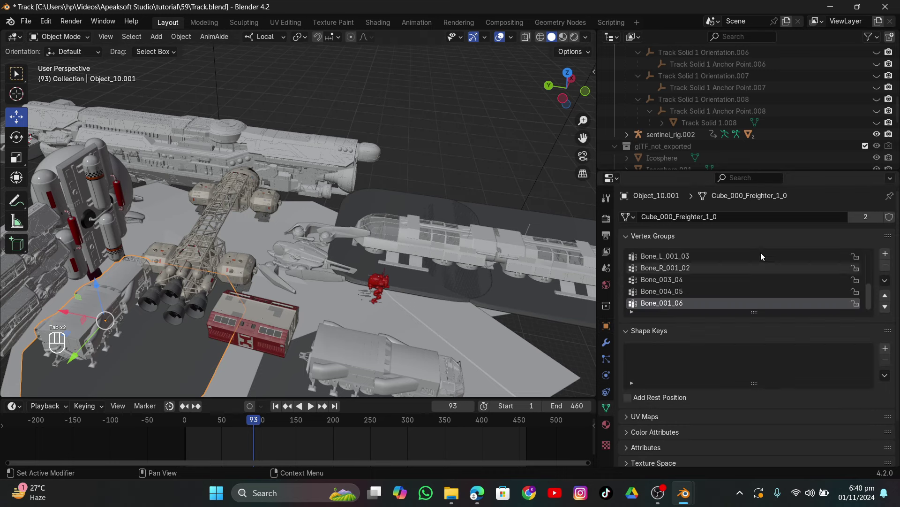
{"action": "left_click", "coordinate": [865, 218]}
Delete the linked ground plate and the long strip beside it from the duplicated freighter's mesh.
{"action": "key", "text": "Tab"}
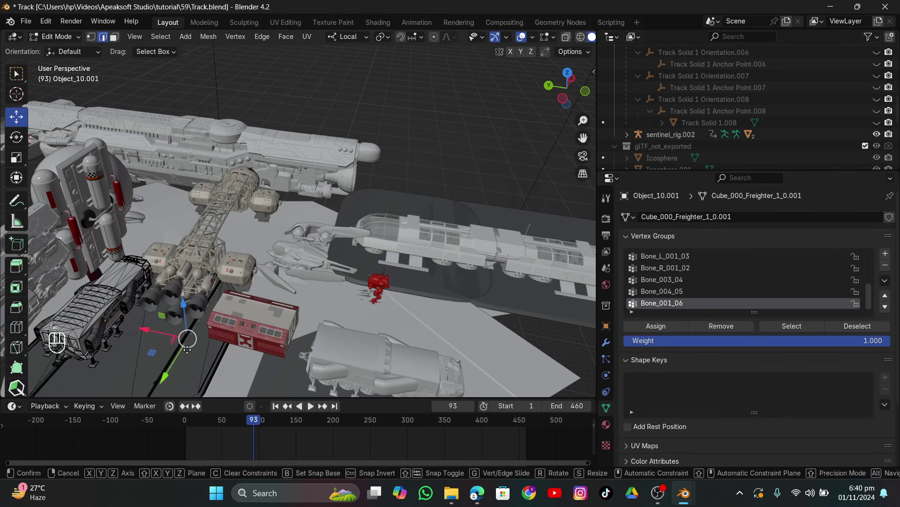
{"action": "scroll", "coordinate": [219, 334], "scroll_direction": "down", "scroll_amount": 2}
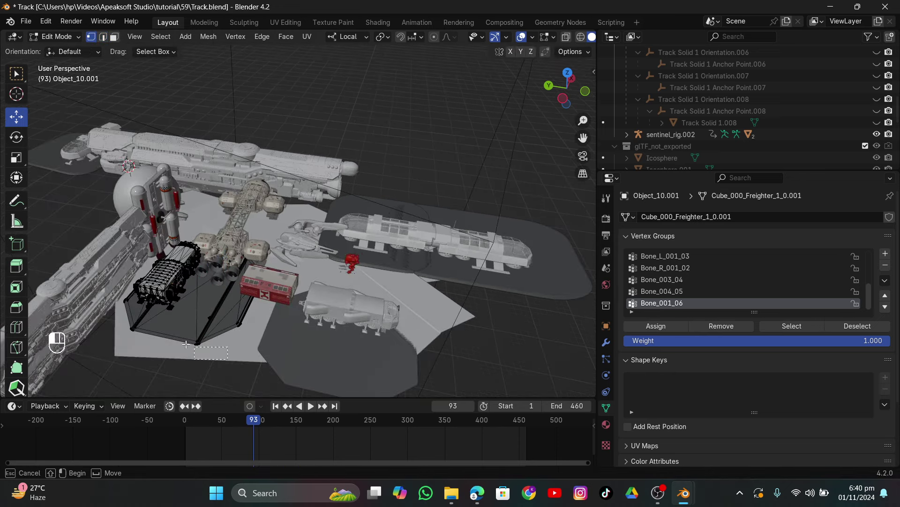
{"action": "key", "text": "ctrl+l"}
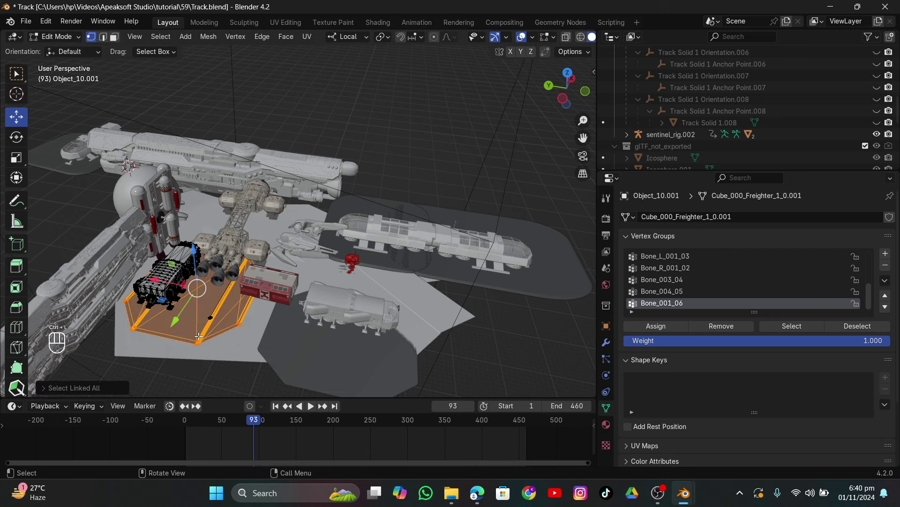
{"action": "key", "text": "x"}
{"action": "left_click", "coordinate": [200, 332]}
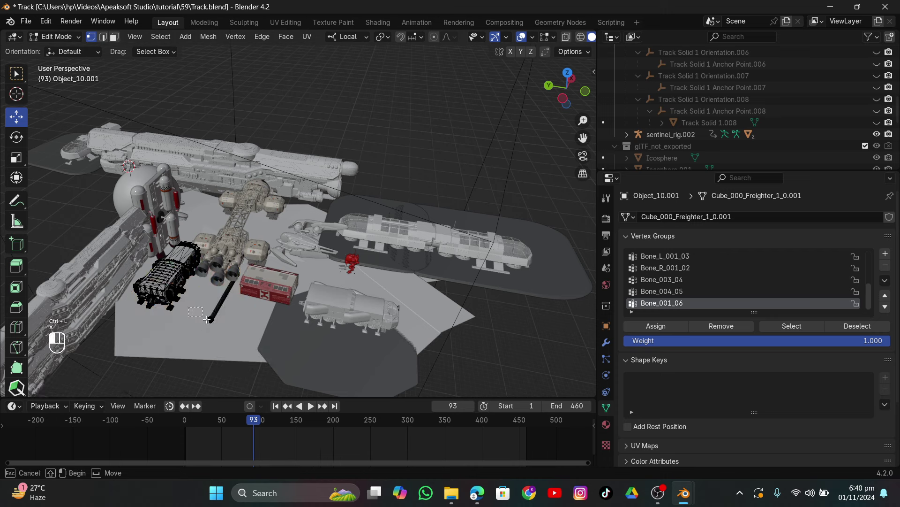
{"action": "key", "text": "ctrl+l"}
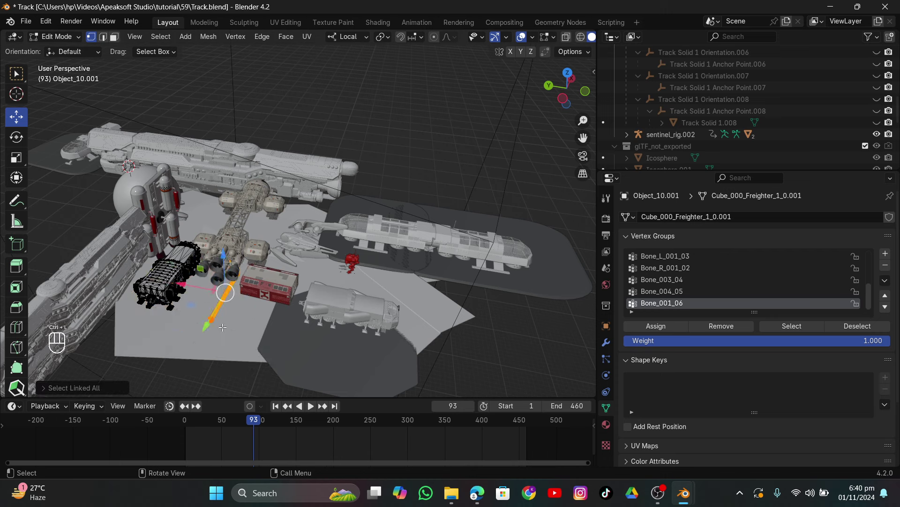
{"action": "key", "text": "x"}
{"action": "left_click", "coordinate": [223, 328]}
{"action": "key", "text": "Tab"}
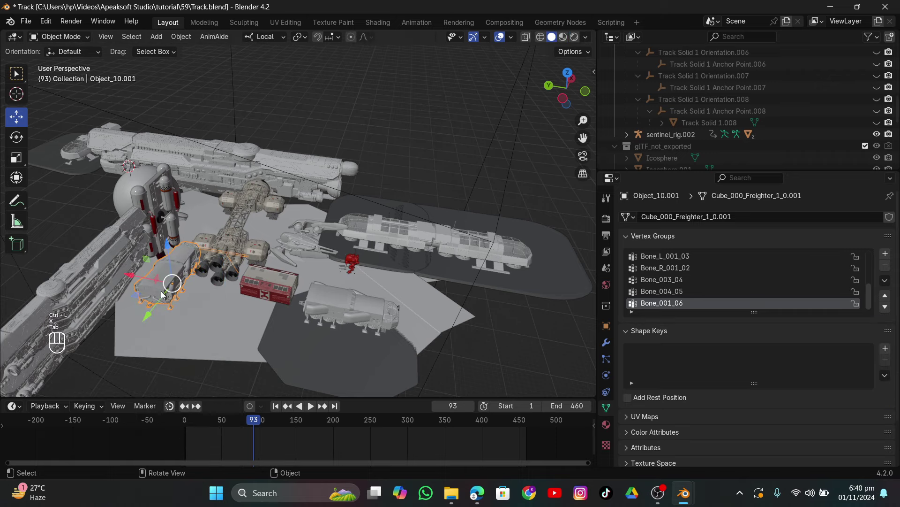
Move the duplicated freighter beside the transporter and delete the remaining stray strip ahead of it from its mesh.
{"action": "left_click_drag", "start_coordinate": [162, 295], "coordinate": [185, 302]}
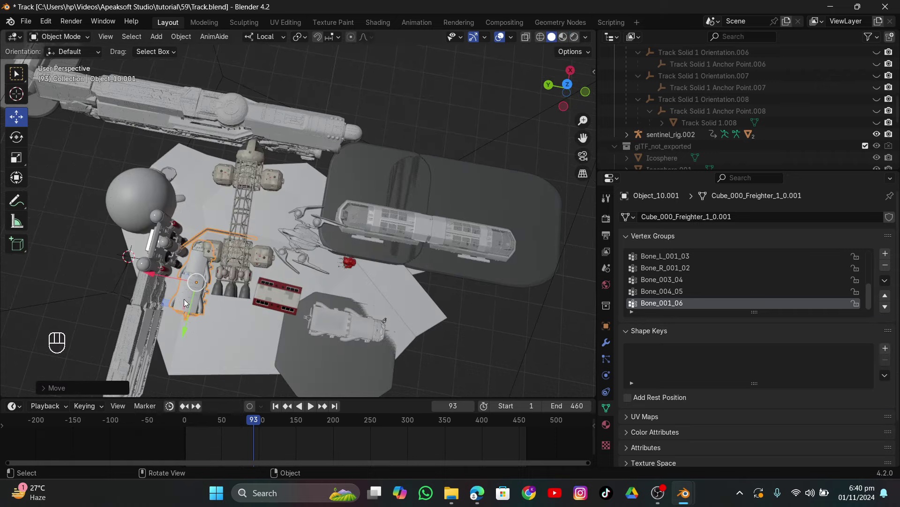
{"action": "key", "text": "Tab"}
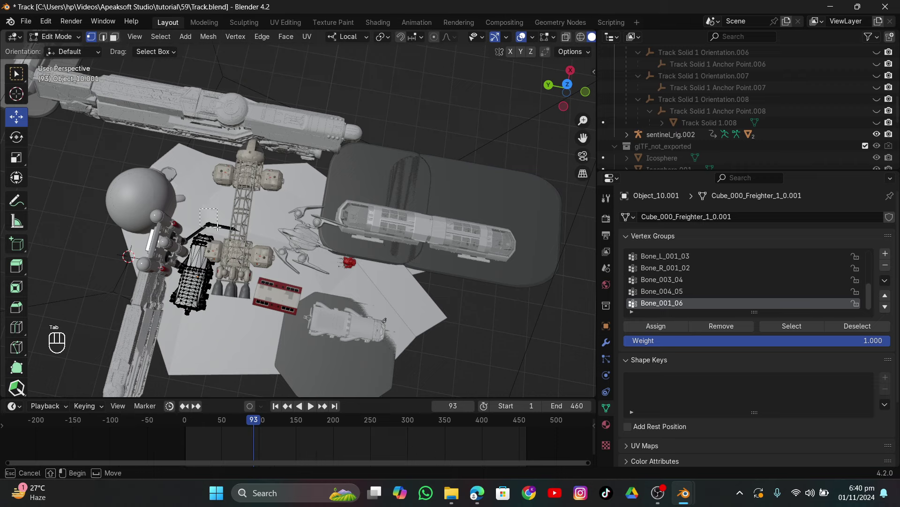
{"action": "key", "text": "ctrl+l"}
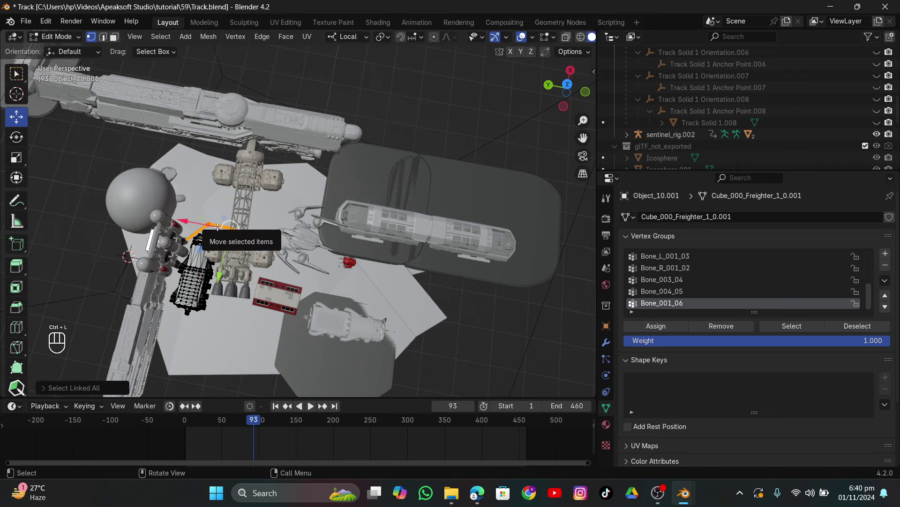
{"action": "key", "text": "x"}
{"action": "left_click", "coordinate": [218, 226]}
{"action": "key", "text": "Tab"}
{"action": "left_click", "coordinate": [583, 156]}
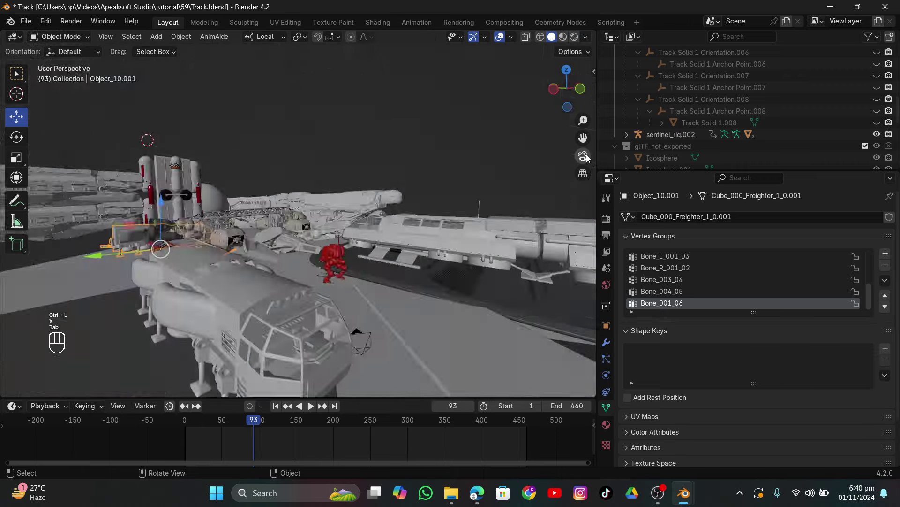
Go to frame 425 in the camera view and scale the duplicated freighter up slightly.
{"action": "left_click", "coordinate": [468, 420]}
{"action": "key", "text": "space"}
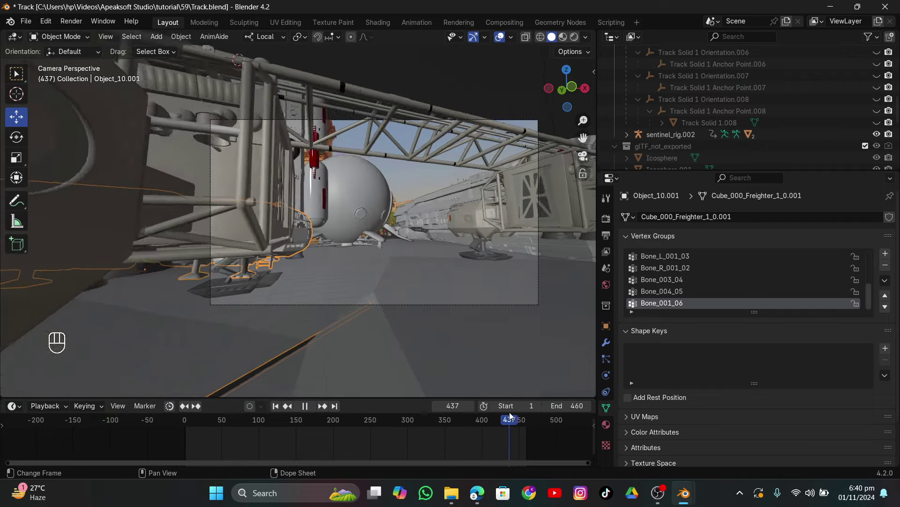
{"action": "key", "text": "space"}
{"action": "key", "text": "s"}
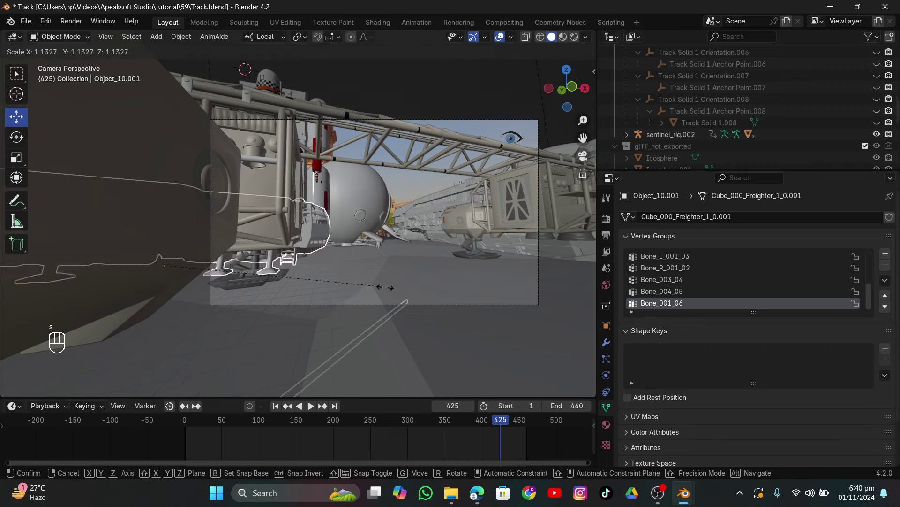
{"action": "left_click", "coordinate": [412, 300]}
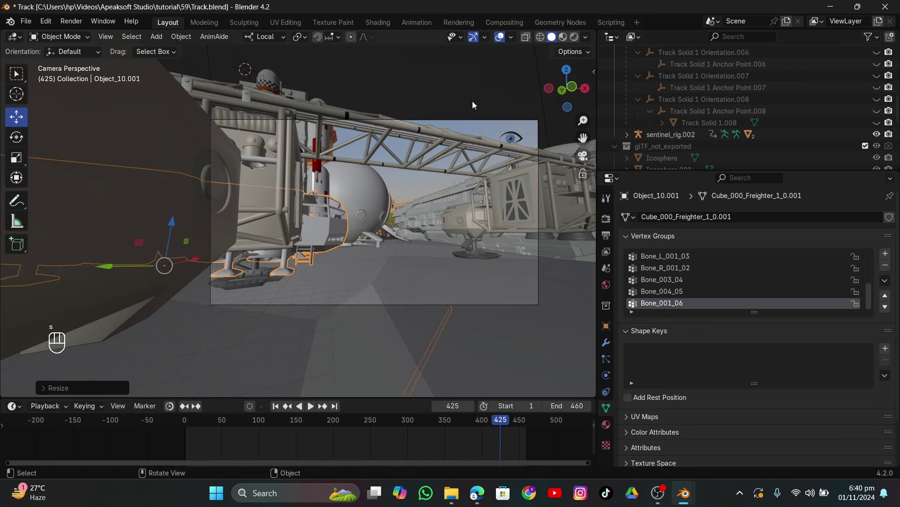
Check against the footage in wireframe shading and move the duplicated freighter about 3.4 m further into the camera frame, then restore solid shading.
{"action": "left_click", "coordinate": [540, 37]}
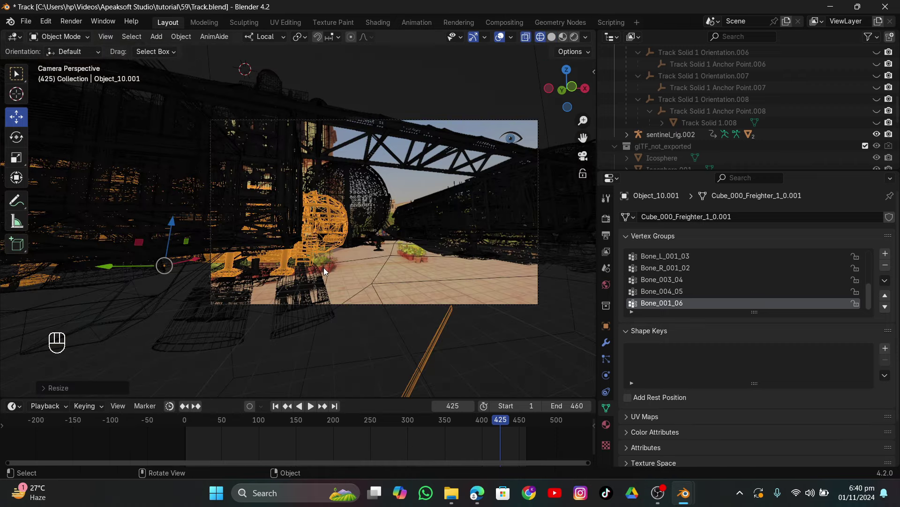
{"action": "key", "text": "g"}
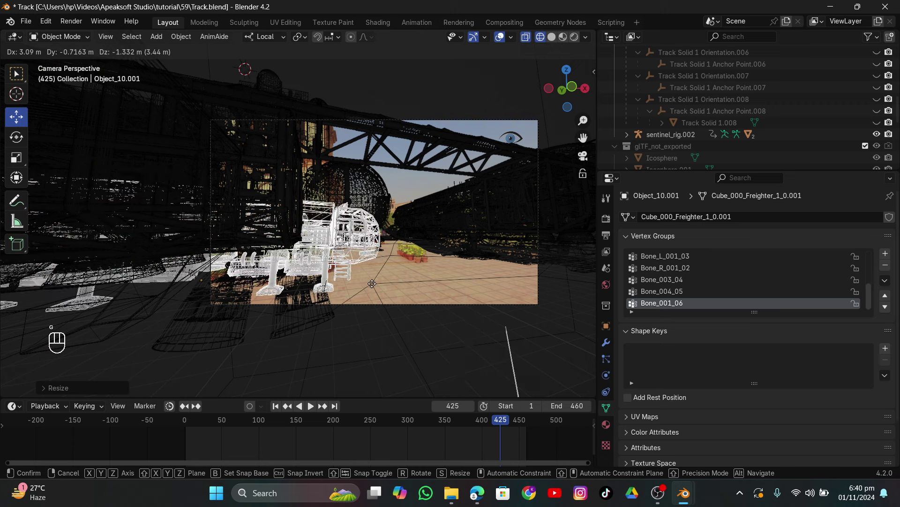
{"action": "left_click", "coordinate": [372, 287]}
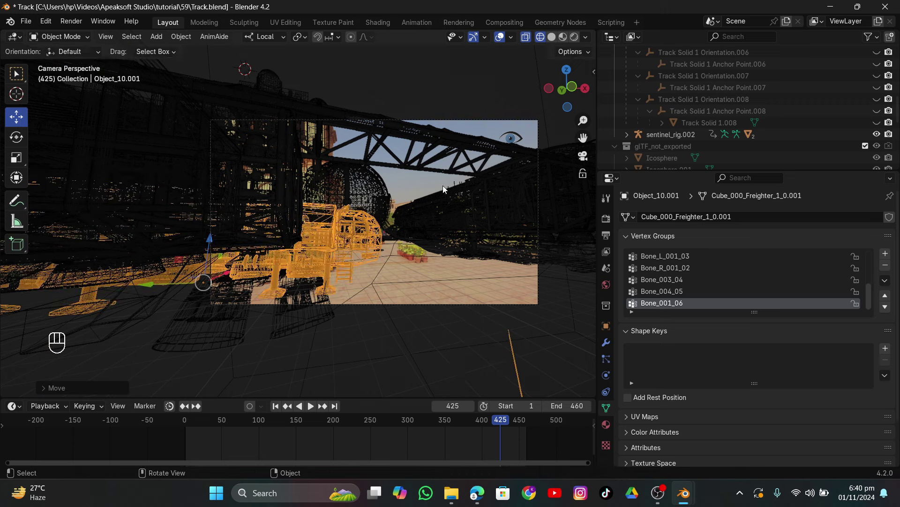
{"action": "left_click", "coordinate": [552, 37]}
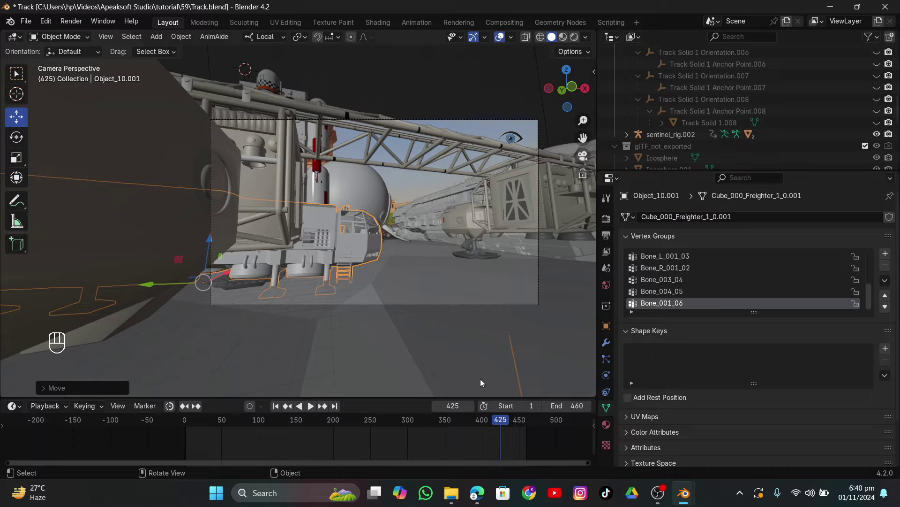
At frame 400, enlarge the duplicated freighter further and shift it slightly back toward the large ship beside it.
{"action": "left_click_drag", "start_coordinate": [509, 425], "coordinate": [483, 421]}
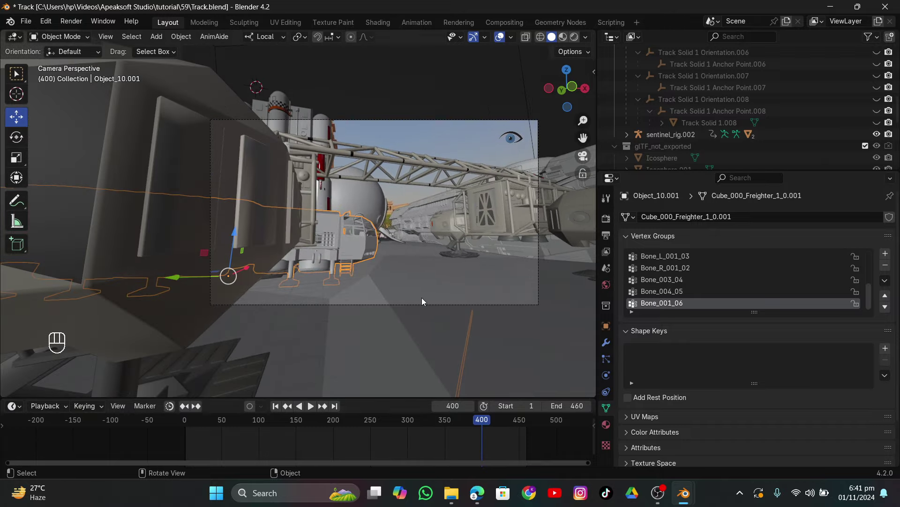
{"action": "key", "text": "s"}
{"action": "left_click", "coordinate": [409, 273]}
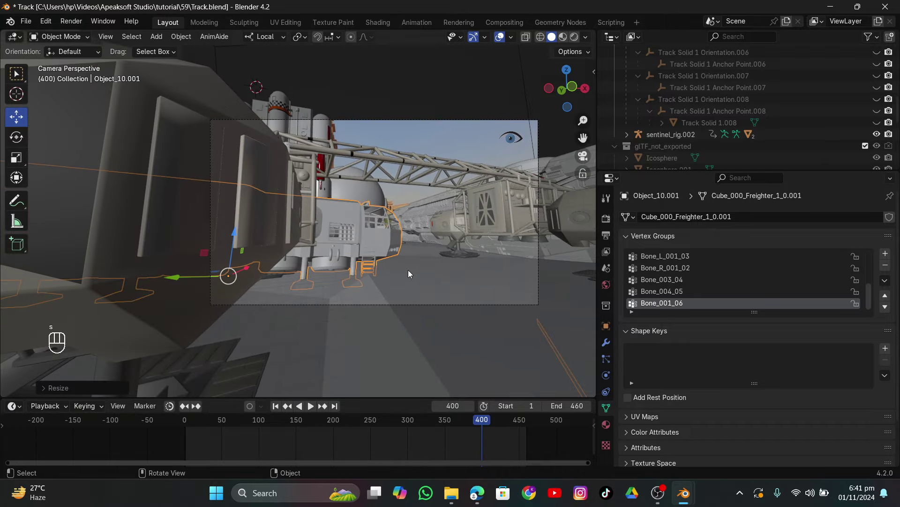
{"action": "key", "text": "g"}
{"action": "left_click", "coordinate": [398, 274]}
{"action": "key", "text": "g"}
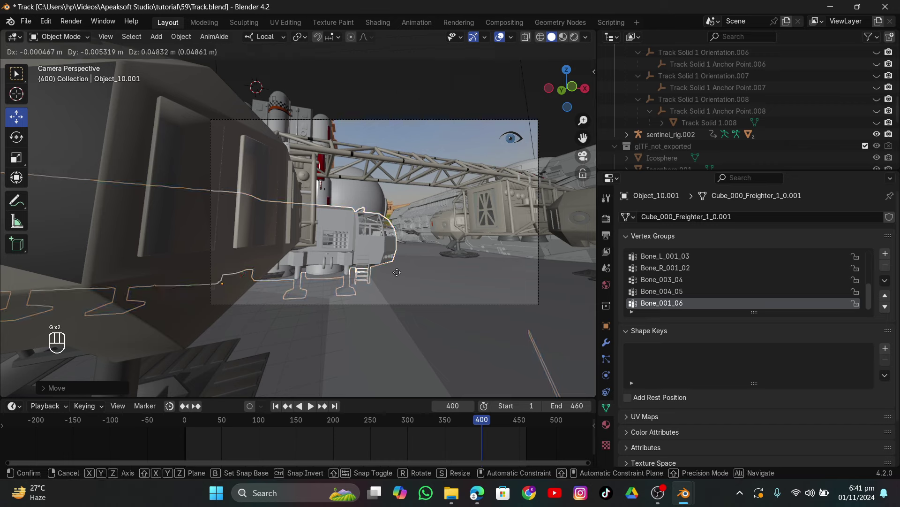
{"action": "key", "text": "g"}
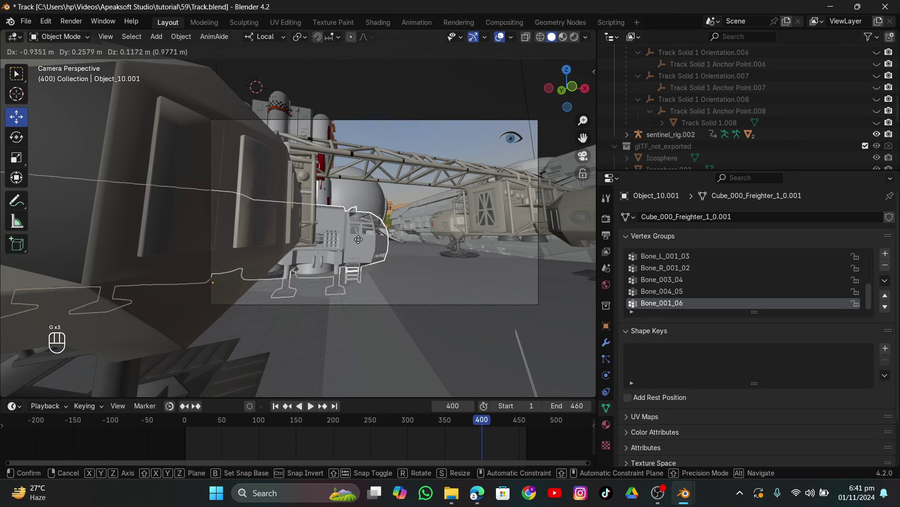
{"action": "left_click", "coordinate": [430, 133]}
Review the freighter's placement through the tracker camera from frame 425 back to 326, comparing wireframe and solid shading with the footage.
{"action": "left_click", "coordinate": [538, 126]}
{"action": "key", "text": "space"}
{"action": "left_click", "coordinate": [503, 425]}
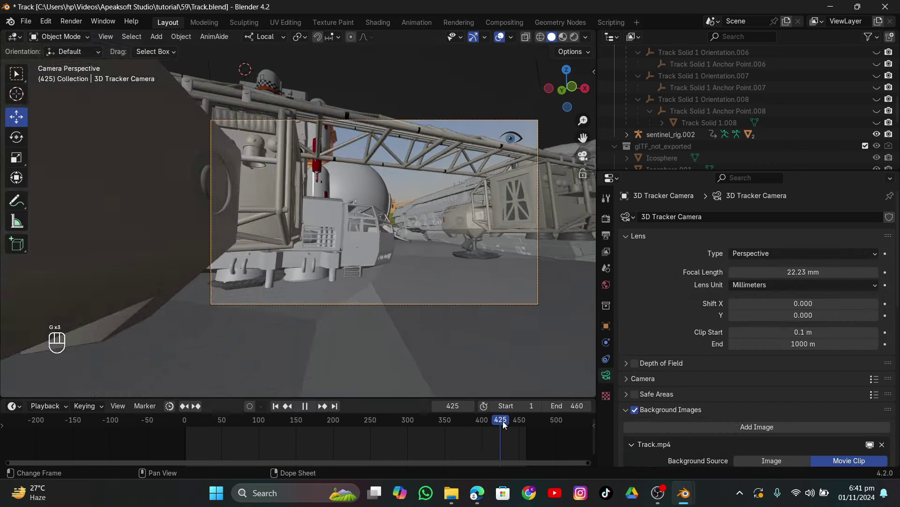
{"action": "left_click_drag", "start_coordinate": [503, 424], "coordinate": [426, 446]}
{"action": "key", "text": "space"}
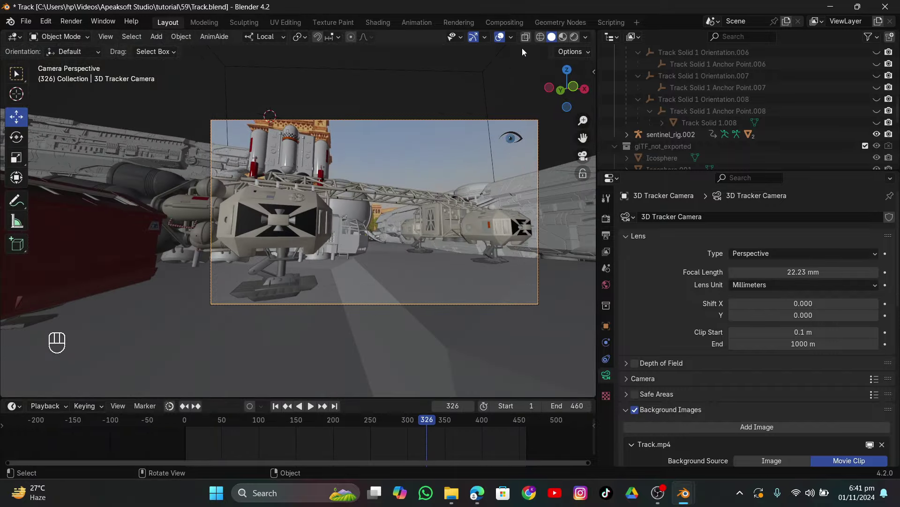
{"action": "left_click", "coordinate": [541, 37]}
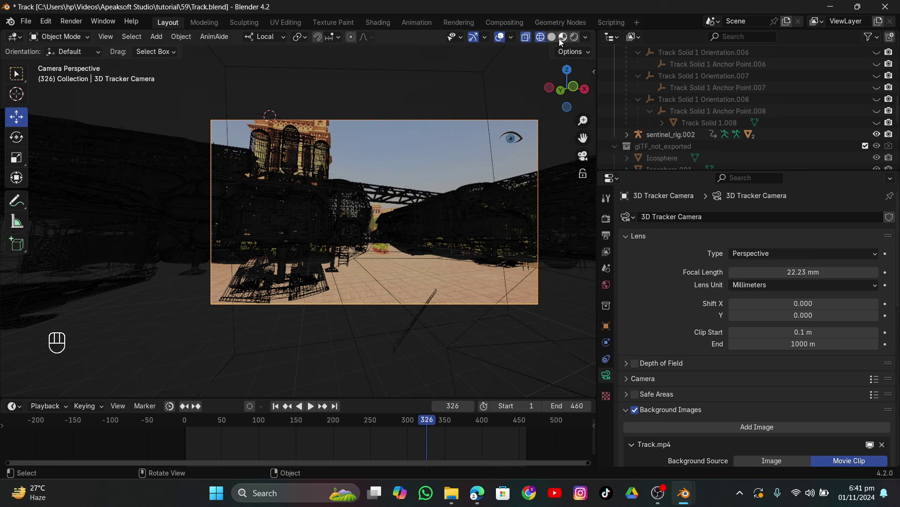
{"action": "left_click", "coordinate": [552, 38]}
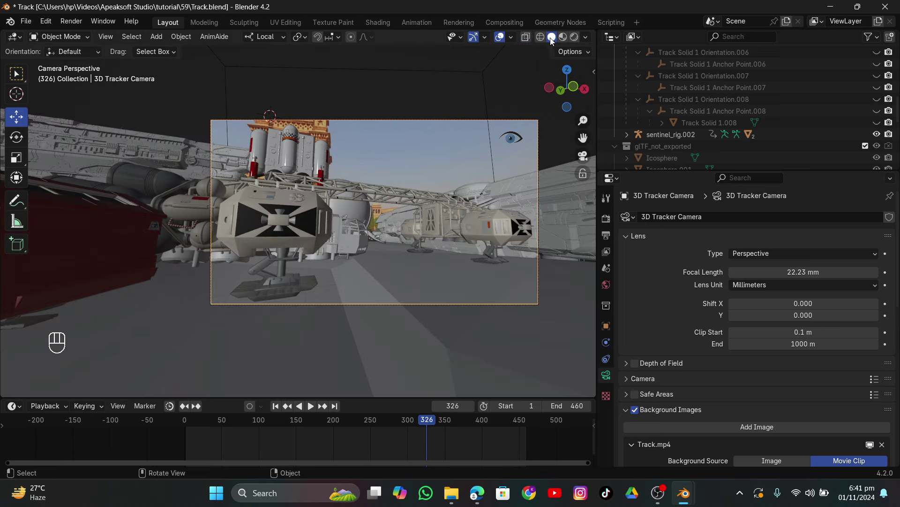
Hide the ground solid Track Solid 1.003 and scrub back to frame 72 to check the ships against the footage.
{"action": "left_click", "coordinate": [354, 288]}
{"action": "key", "text": "h"}
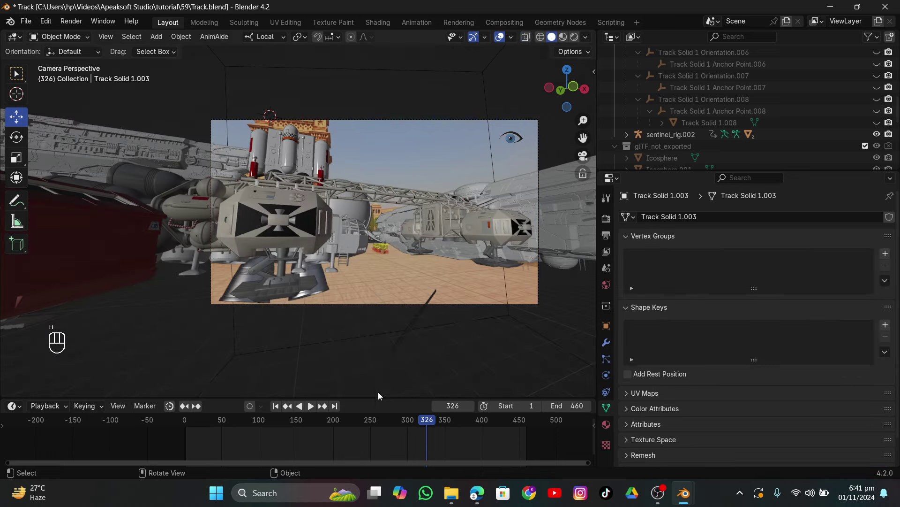
{"action": "left_click_drag", "start_coordinate": [427, 421], "coordinate": [237, 440]}
Turn off the Floor and Extras viewport overlays and scrub forward to frame 197 to review the shot.
{"action": "left_click", "coordinate": [513, 36]}
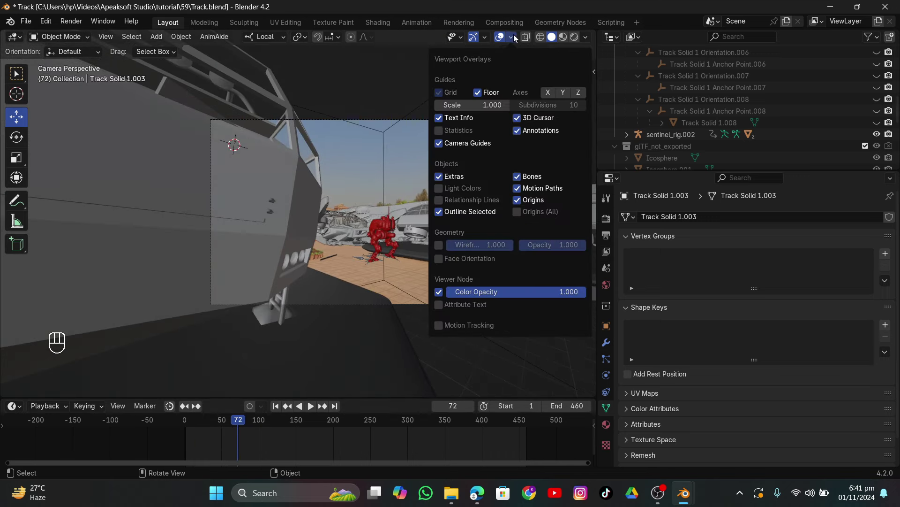
{"action": "left_click", "coordinate": [478, 92]}
{"action": "left_click", "coordinate": [439, 177]}
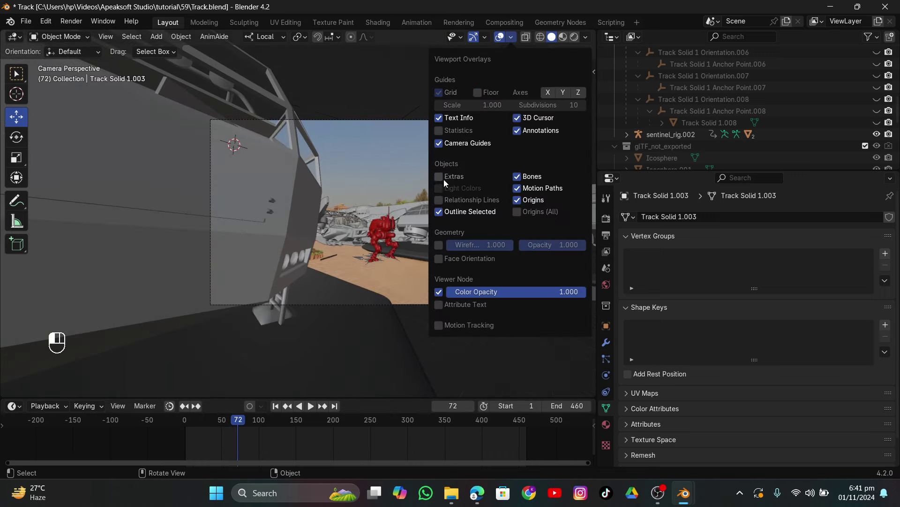
{"action": "left_click", "coordinate": [311, 406]}
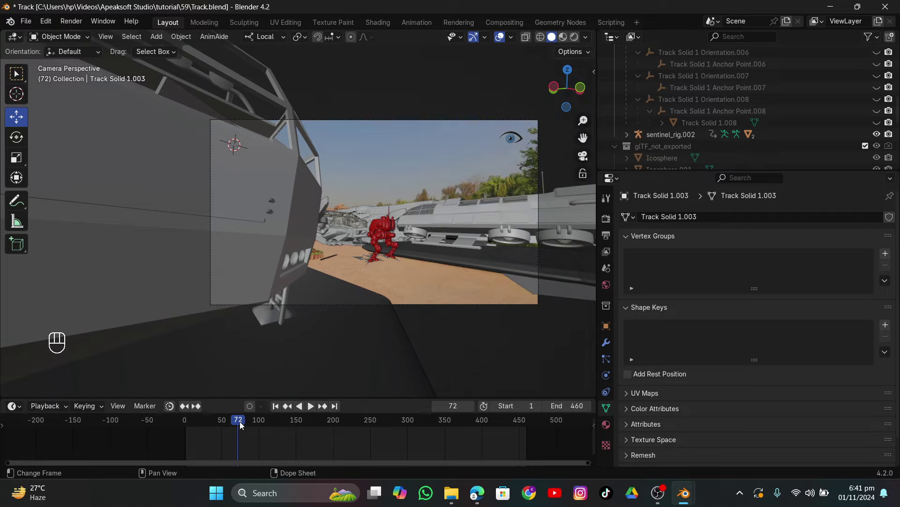
{"action": "left_click_drag", "start_coordinate": [238, 419], "coordinate": [335, 434]}
Unhide Track Solid 1.008 and Track Solid 1.003, and save the Track.blend file.
{"action": "left_click", "coordinate": [876, 123]}
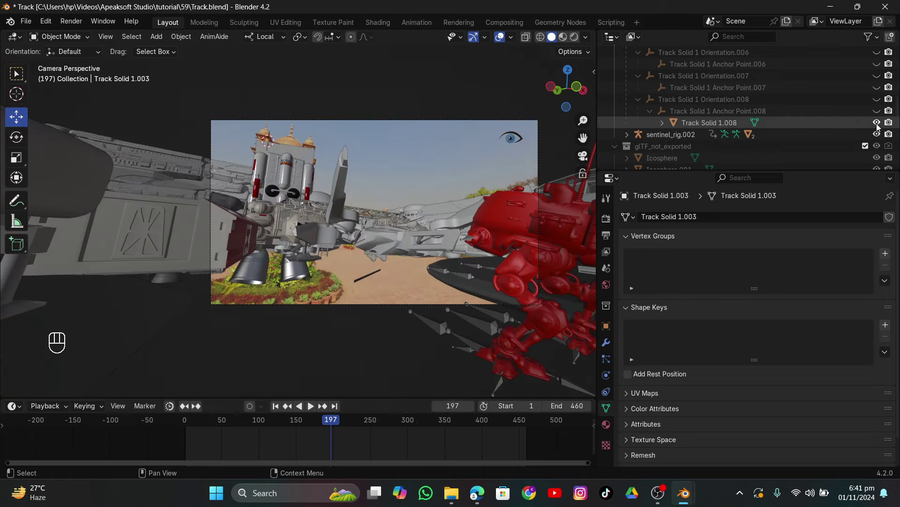
{"action": "scroll", "coordinate": [878, 125], "scroll_direction": "up", "scroll_amount": 3}
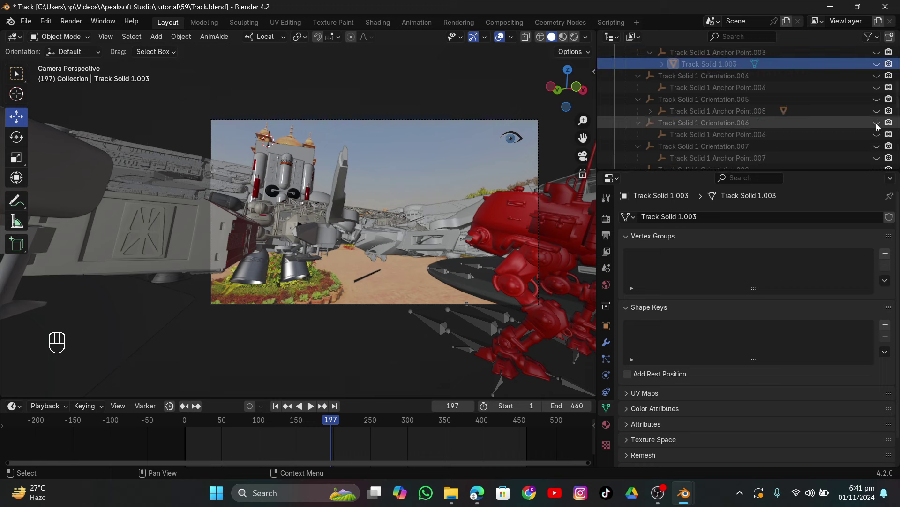
{"action": "left_click", "coordinate": [876, 64]}
{"action": "key", "text": "ctrl+s"}
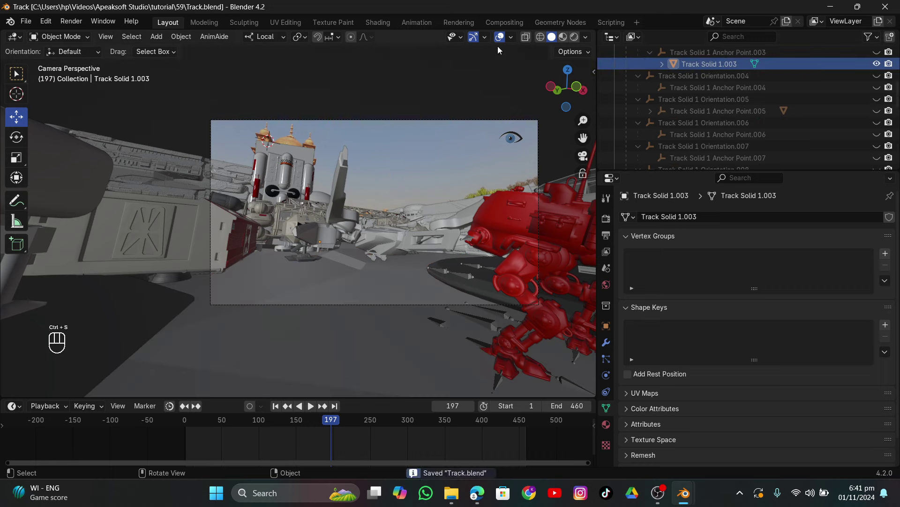
Turn the Extras viewport overlay back on, keeping Camera Guides enabled.
{"action": "left_click", "coordinate": [512, 36]}
{"action": "left_click", "coordinate": [440, 143]}
{"action": "left_click", "coordinate": [438, 176]}
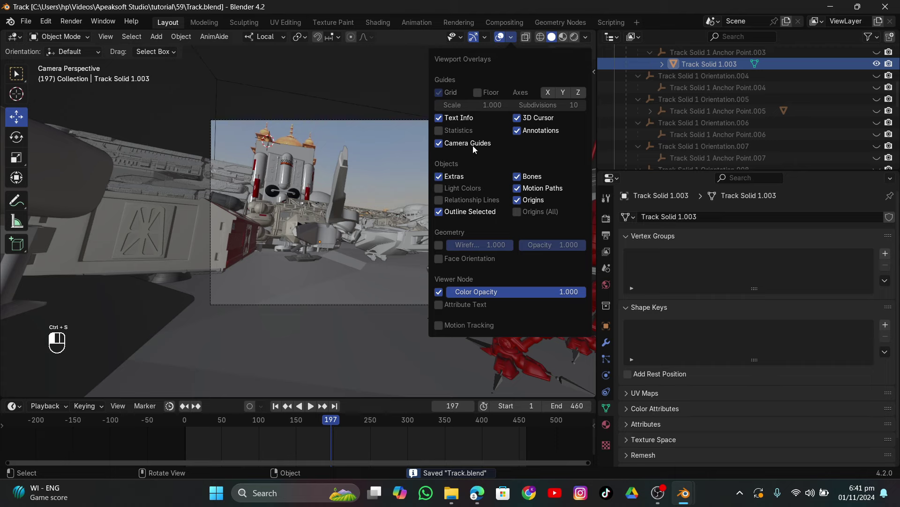
{"action": "left_click", "coordinate": [658, 491]}
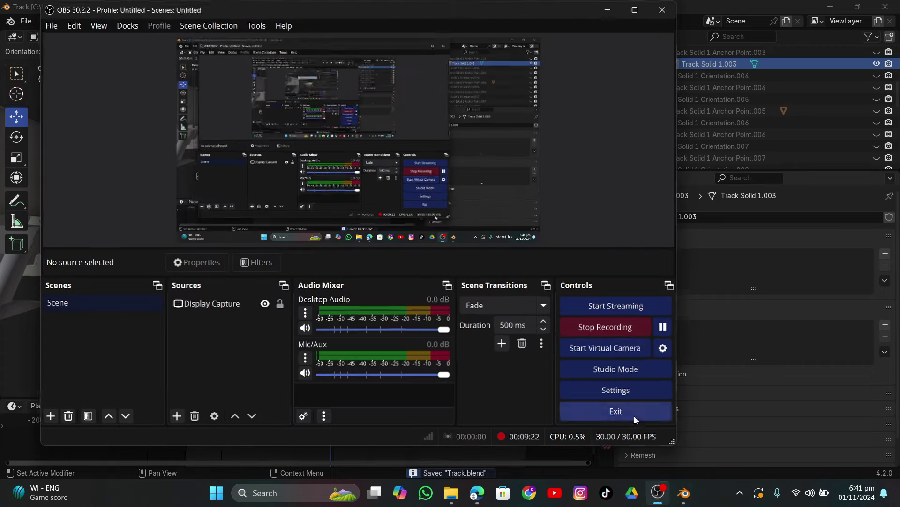
{"action": "left_click", "coordinate": [617, 328]}
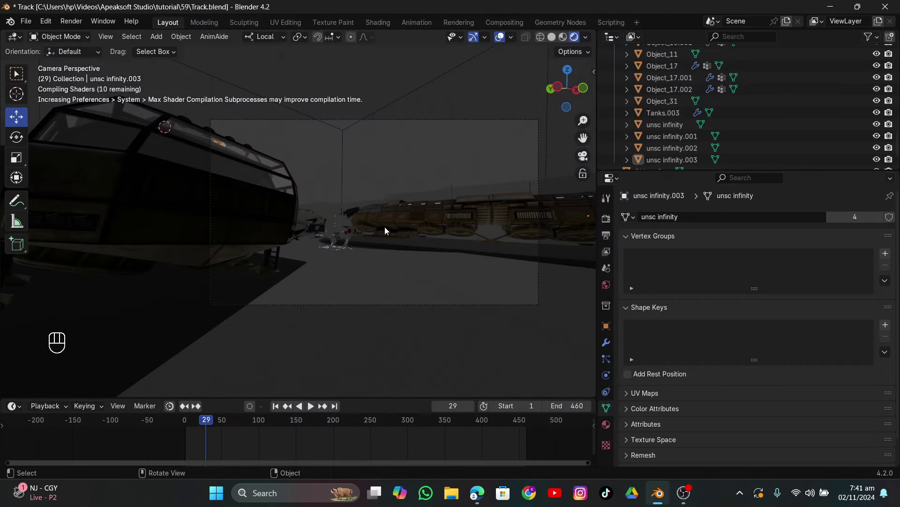
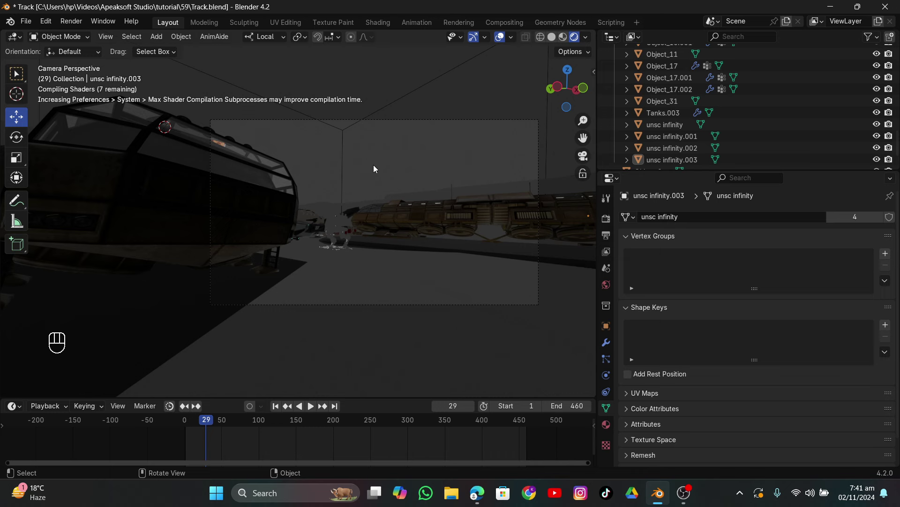
Select Object_2 and Object_4 outside the collections and move them into the Stuff collection.
{"action": "scroll", "coordinate": [374, 169], "scroll_direction": "up", "scroll_amount": 5}
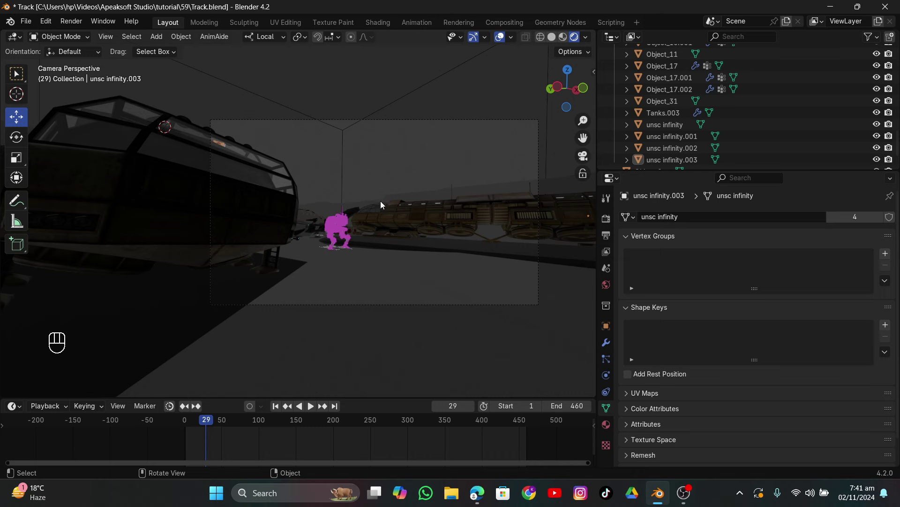
{"action": "left_click", "coordinate": [396, 242]}
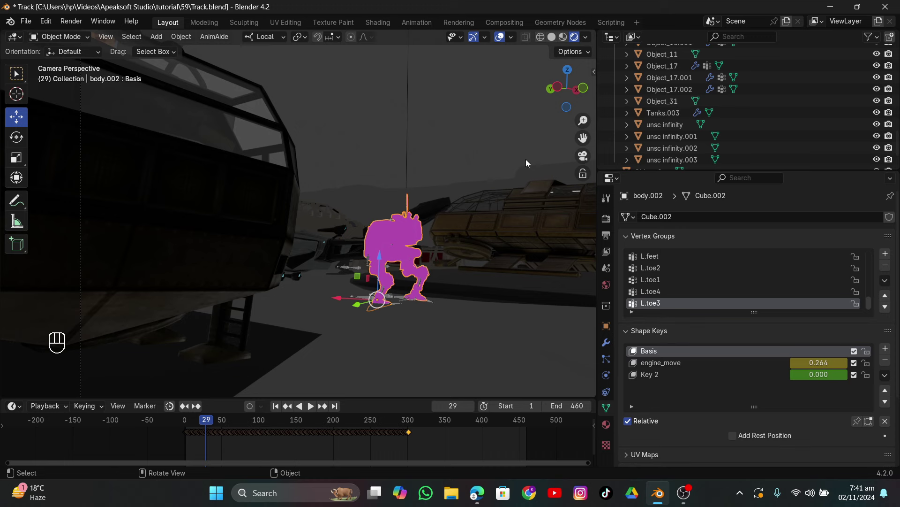
{"action": "scroll", "coordinate": [675, 114], "scroll_direction": "up", "scroll_amount": 5}
{"action": "scroll", "coordinate": [675, 114], "scroll_direction": "down", "scroll_amount": 6}
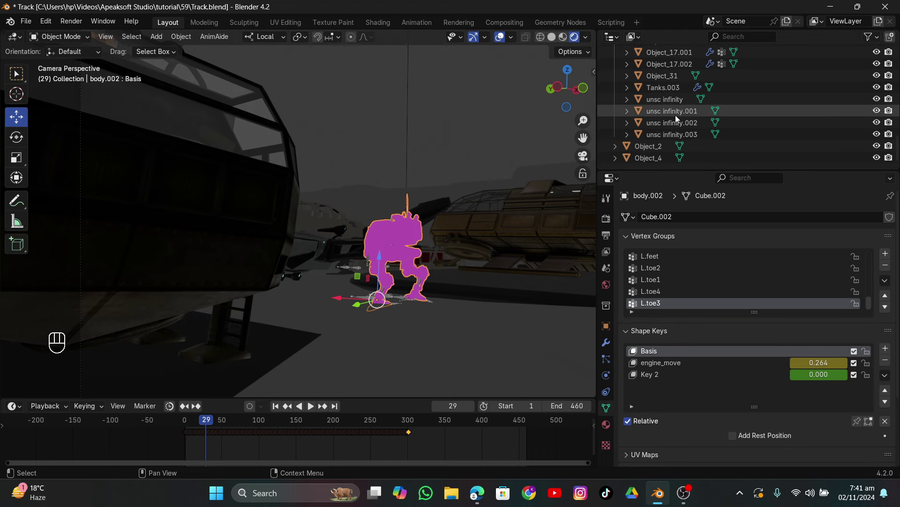
{"action": "left_click", "coordinate": [643, 149]}
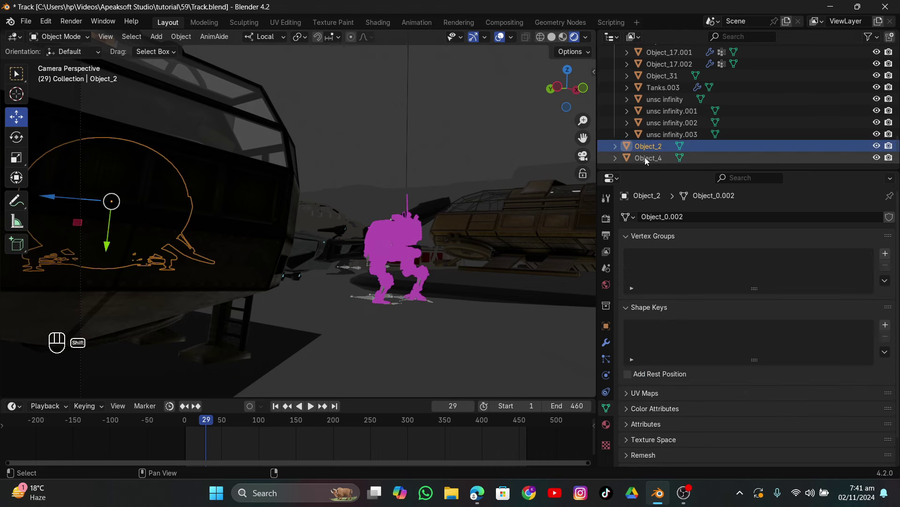
{"action": "left_click", "coordinate": [646, 156], "text": "shift"}
{"action": "key", "text": "m"}
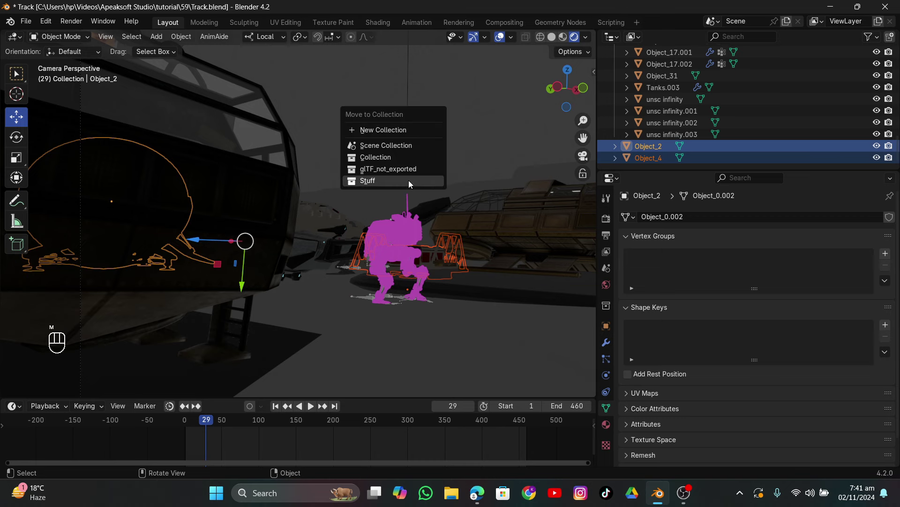
{"action": "left_click", "coordinate": [413, 181]}
Select the walking robot's whole sentinel_rig.002 hierarchy and move it into the Stuff collection.
{"action": "left_click", "coordinate": [664, 112]}
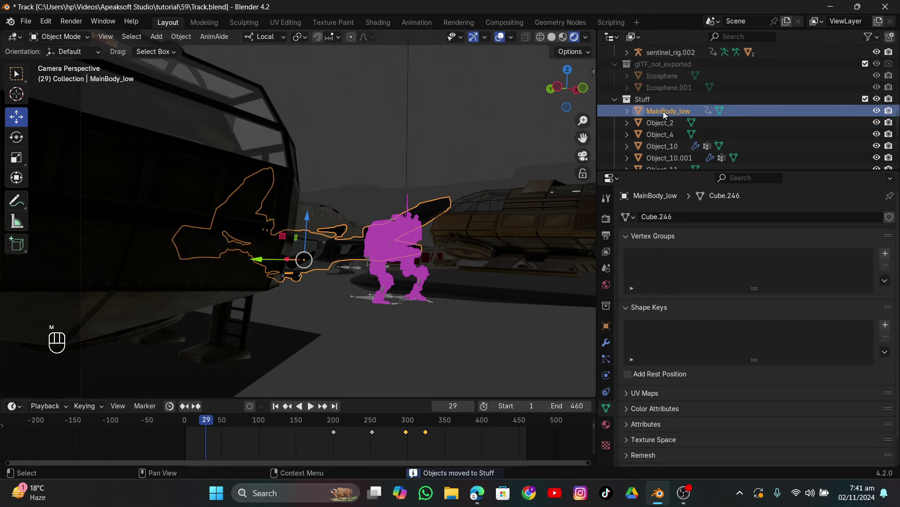
{"action": "left_click", "coordinate": [389, 234]}
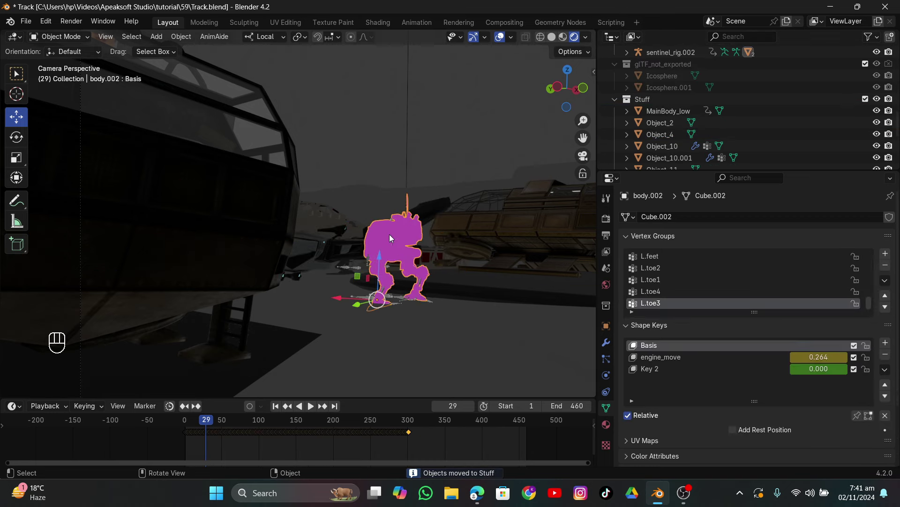
{"action": "left_click", "coordinate": [628, 52]}
{"action": "right_click", "coordinate": [669, 55]}
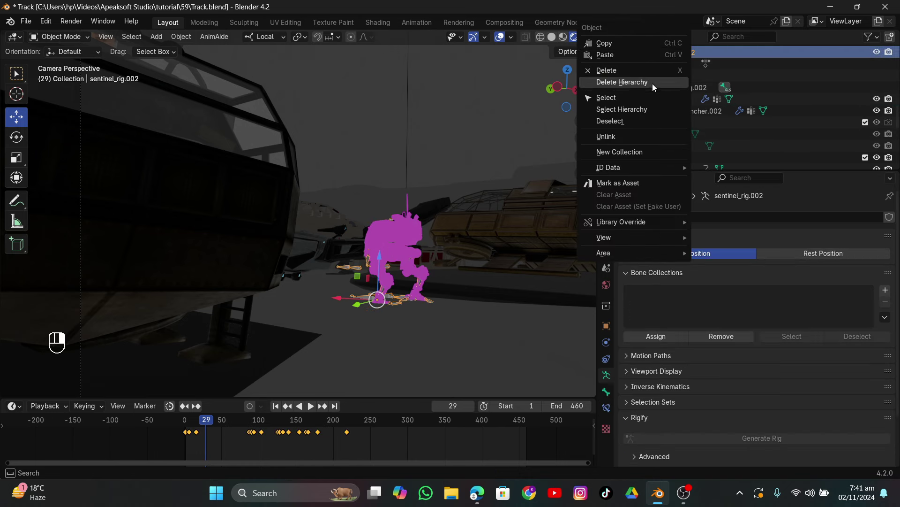
{"action": "left_click", "coordinate": [648, 109]}
{"action": "key", "text": "m"}
{"action": "left_click", "coordinate": [445, 172]}
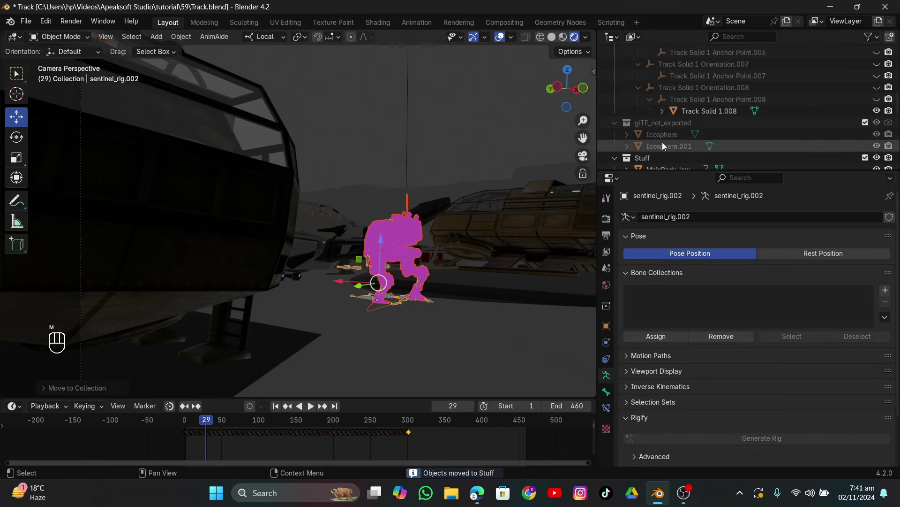
Select the sentinel rig's body.002 mesh, split the 3D viewport vertically and turn the new area into a Shader Editor.
{"action": "scroll", "coordinate": [663, 142], "scroll_direction": "down", "scroll_amount": 2}
{"action": "left_click", "coordinate": [672, 149]}
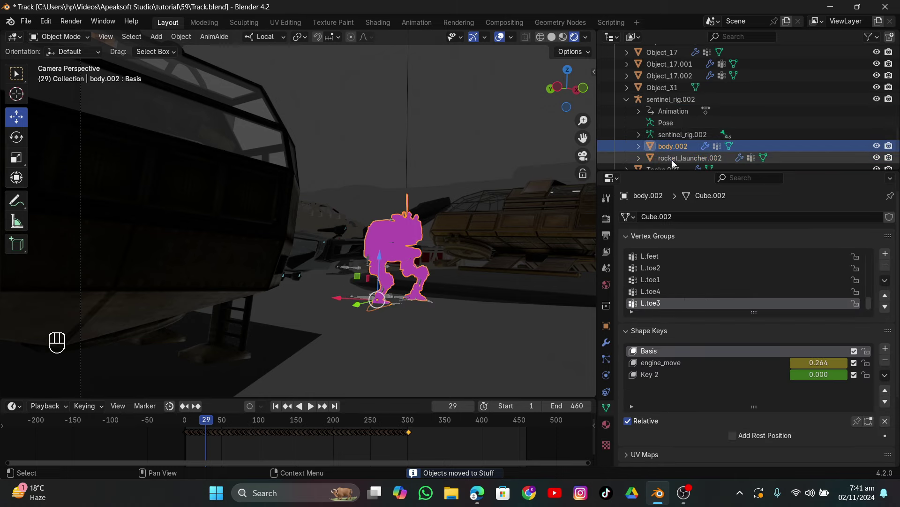
{"action": "left_click", "coordinate": [671, 159]}
{"action": "left_click", "coordinate": [674, 147]}
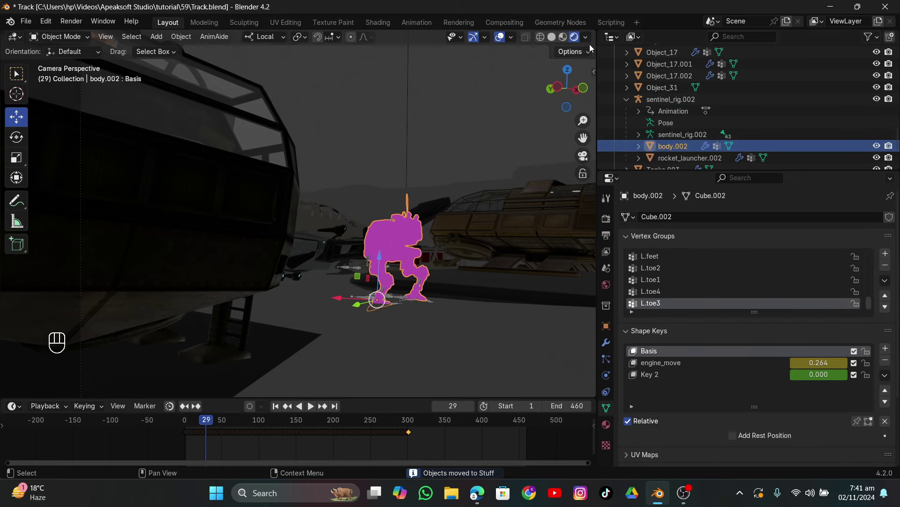
{"action": "left_click_drag", "start_coordinate": [590, 44], "coordinate": [296, 81]}
{"action": "left_click", "coordinate": [307, 37]}
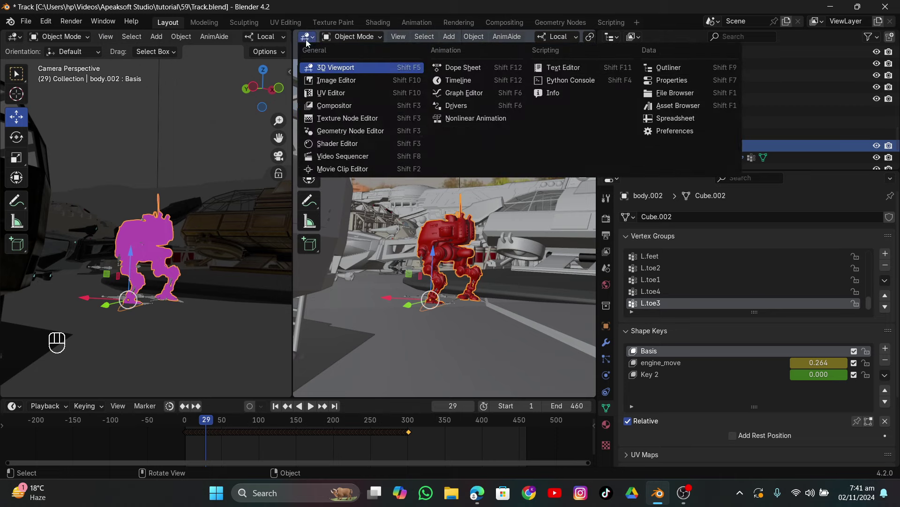
{"action": "left_click", "coordinate": [323, 134]}
{"action": "scroll", "coordinate": [384, 176], "scroll_direction": "up", "scroll_amount": 3}
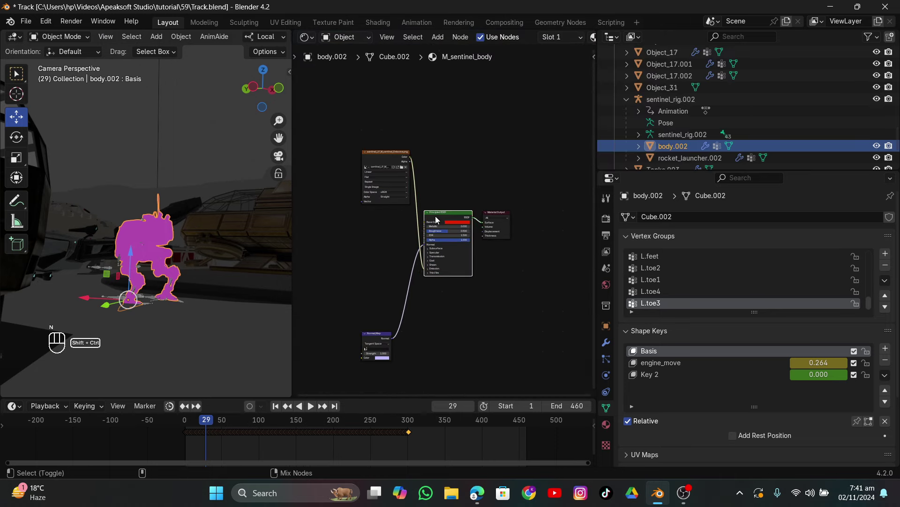
Try Principled Texture Setup on M_sentinel_body with every image in the models\w40k-new-armoured-sentinel\textures folder.
{"action": "key", "text": "ctrl+shift+t"}
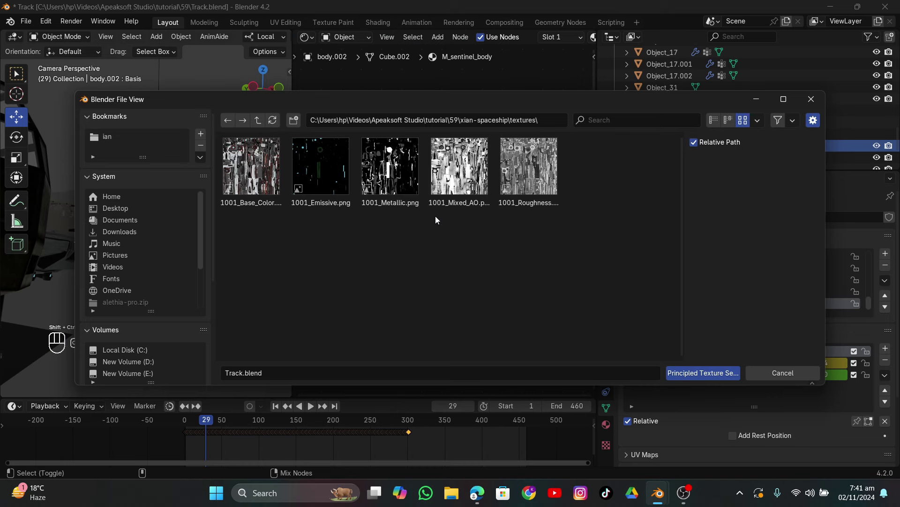
{"action": "left_click", "coordinate": [258, 120]}
{"action": "left_click", "coordinate": [257, 120]}
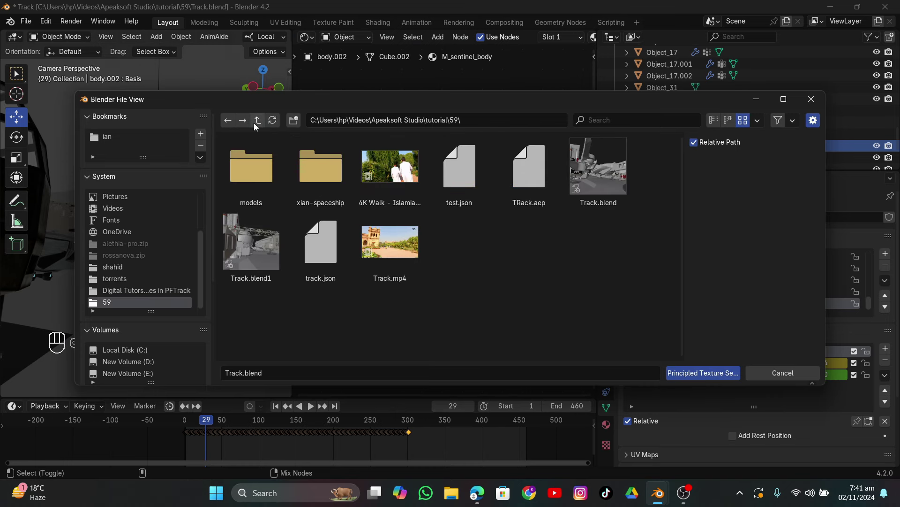
{"action": "double_click", "coordinate": [252, 146]}
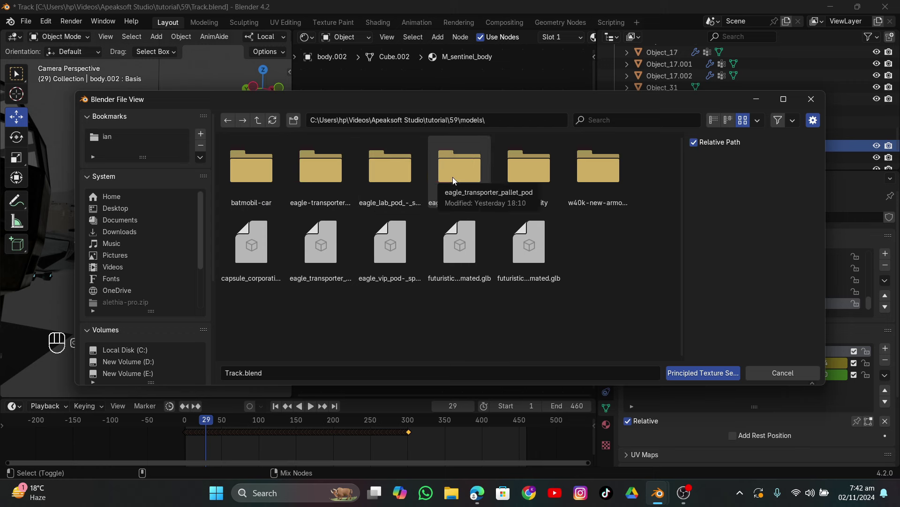
{"action": "double_click", "coordinate": [598, 185]}
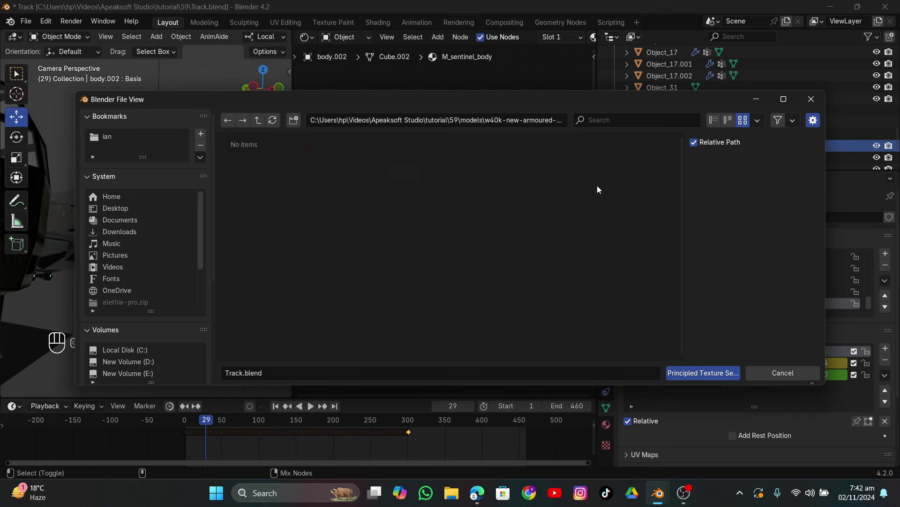
{"action": "double_click", "coordinate": [327, 182]}
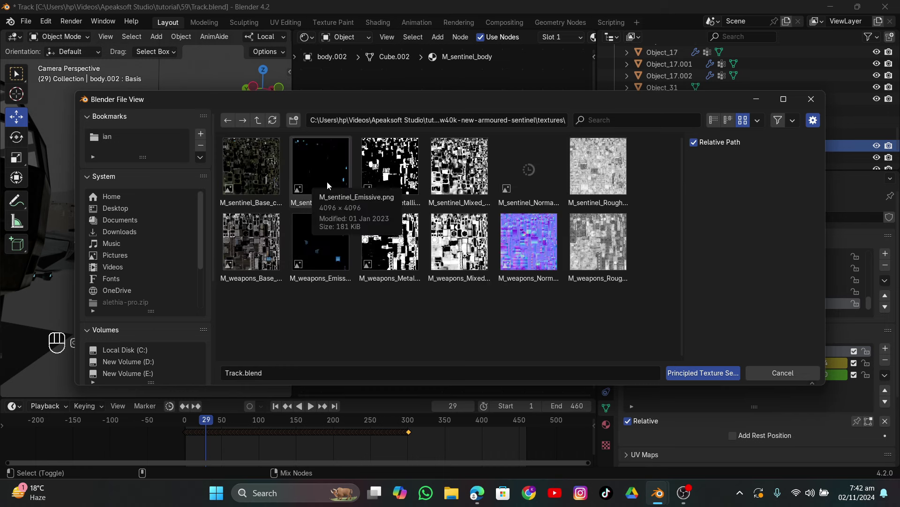
{"action": "key", "text": "a"}
{"action": "left_click", "coordinate": [677, 372]}
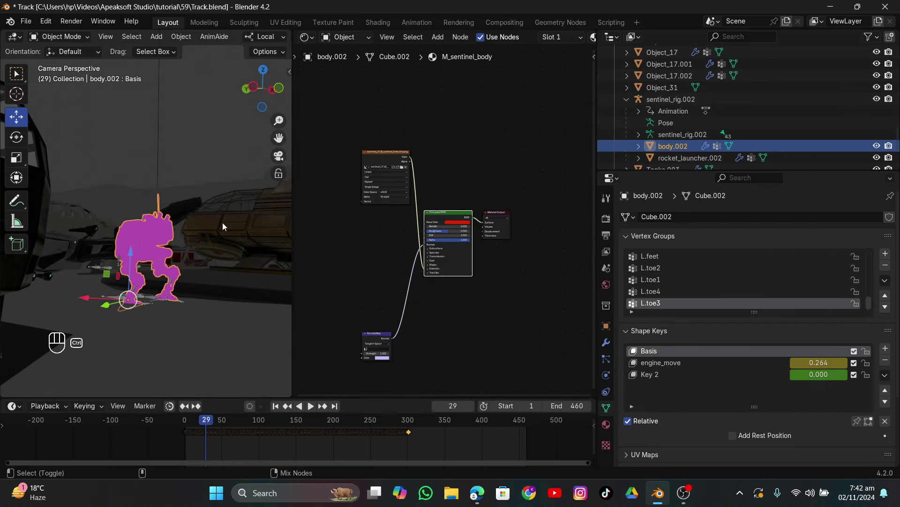
{"action": "scroll", "coordinate": [217, 225], "scroll_direction": "up", "scroll_amount": 5}
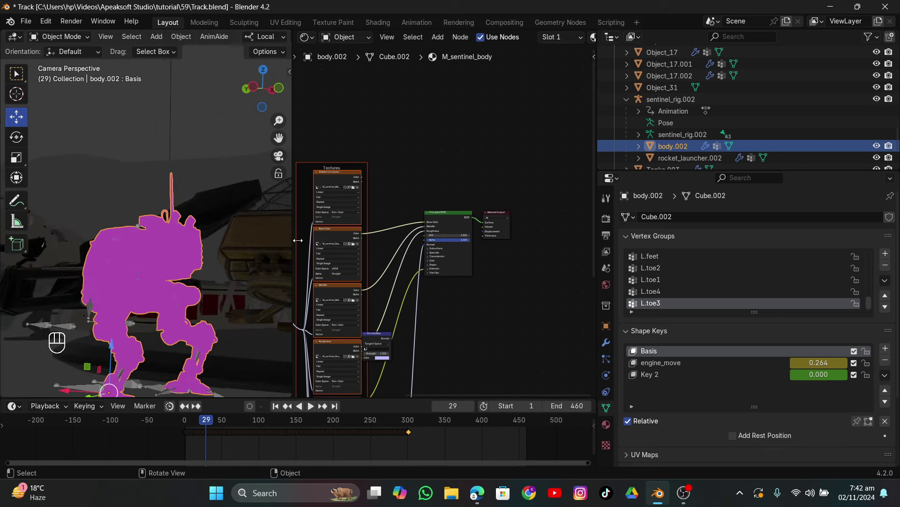
{"action": "scroll", "coordinate": [399, 257], "scroll_direction": "up", "scroll_amount": 6}
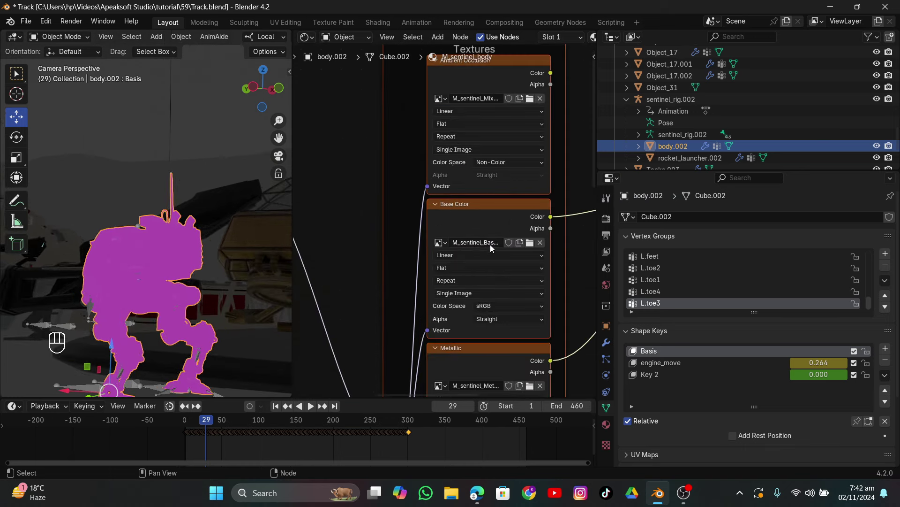
{"action": "scroll", "coordinate": [491, 244], "scroll_direction": "down", "scroll_amount": 2}
Remove the M_sentinel_body material slot from body.002 and create a new material in its place.
{"action": "left_click", "coordinate": [606, 424]}
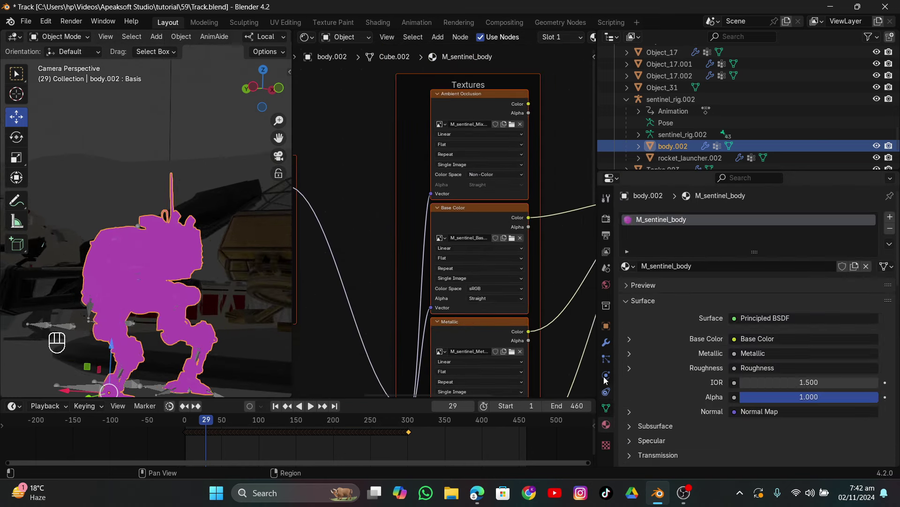
{"action": "left_click", "coordinate": [890, 228]}
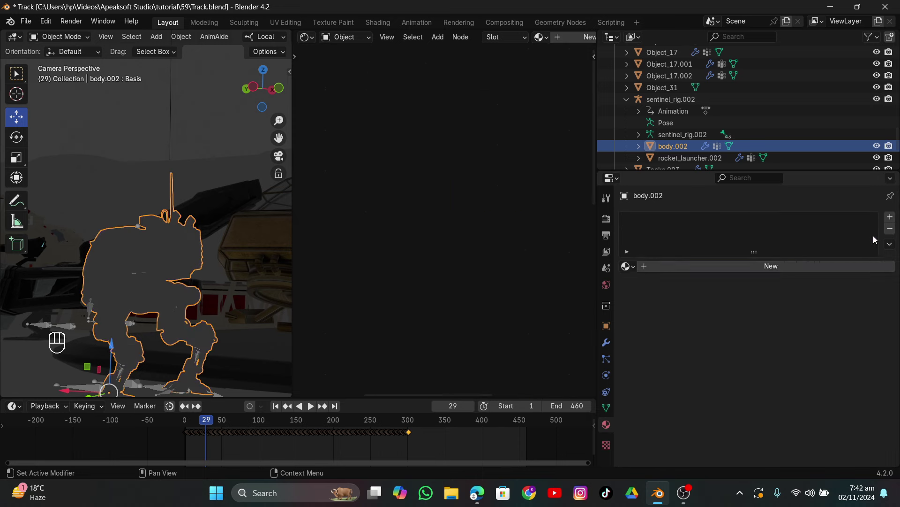
{"action": "left_click", "coordinate": [793, 271]}
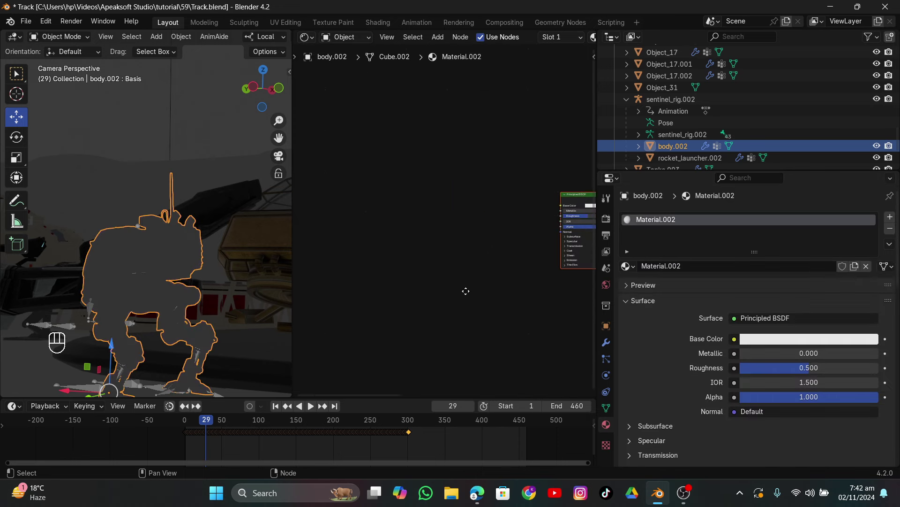
Run Principled Texture Setup on the new material's Principled BSDF with only the six M_sentinel textures, from Base_color to Roughness.
{"action": "left_click_drag", "start_coordinate": [466, 290], "coordinate": [376, 293]}
{"action": "left_click", "coordinate": [491, 215]}
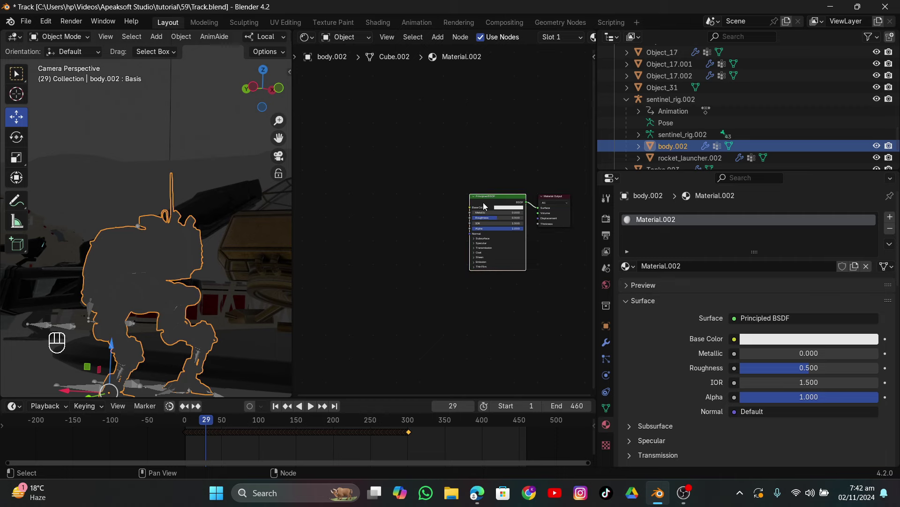
{"action": "key", "text": "ctrl+shift+t"}
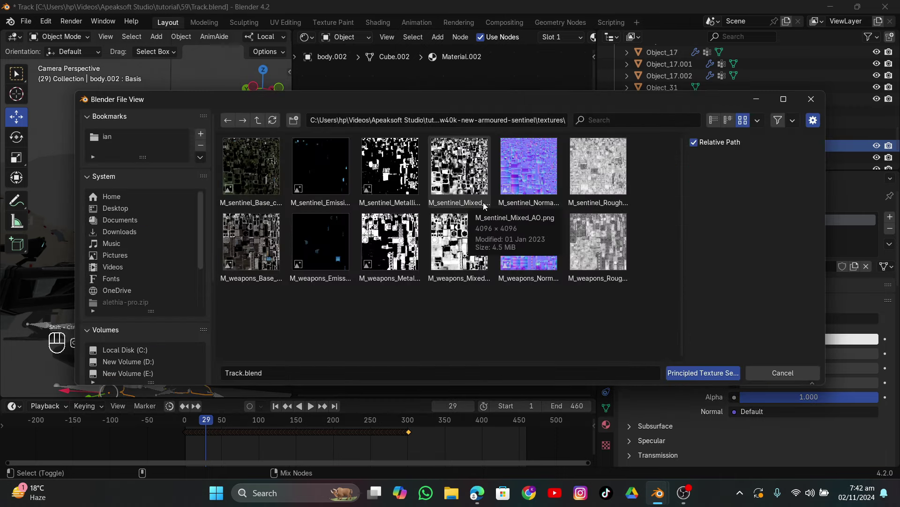
{"action": "left_click", "coordinate": [252, 165]}
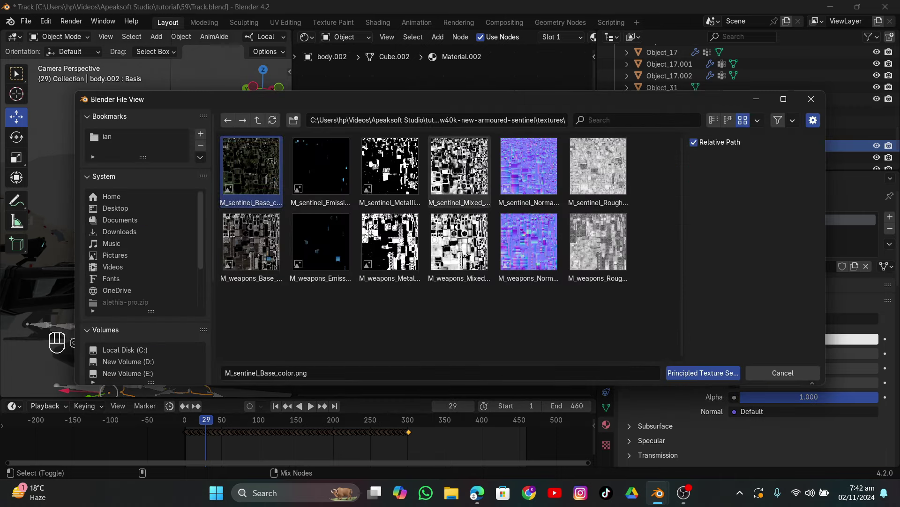
{"action": "left_click", "coordinate": [601, 168], "text": "shift"}
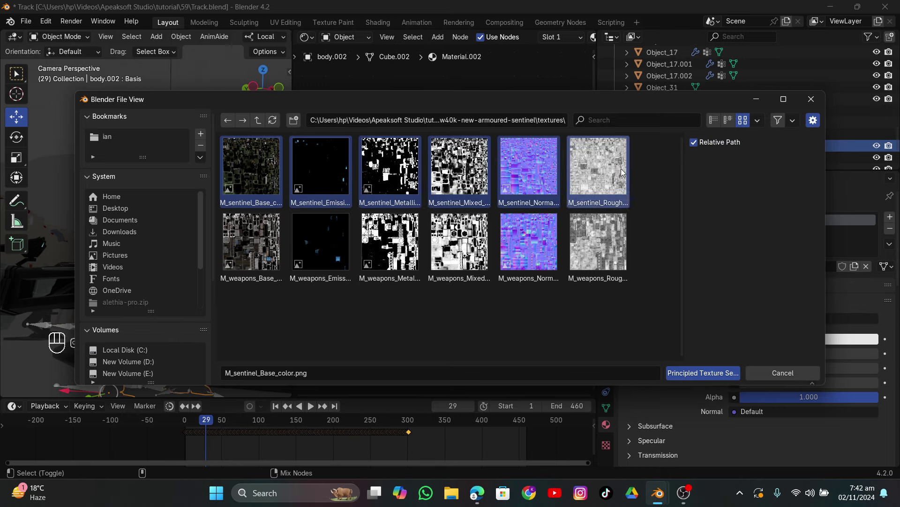
{"action": "left_click", "coordinate": [694, 373]}
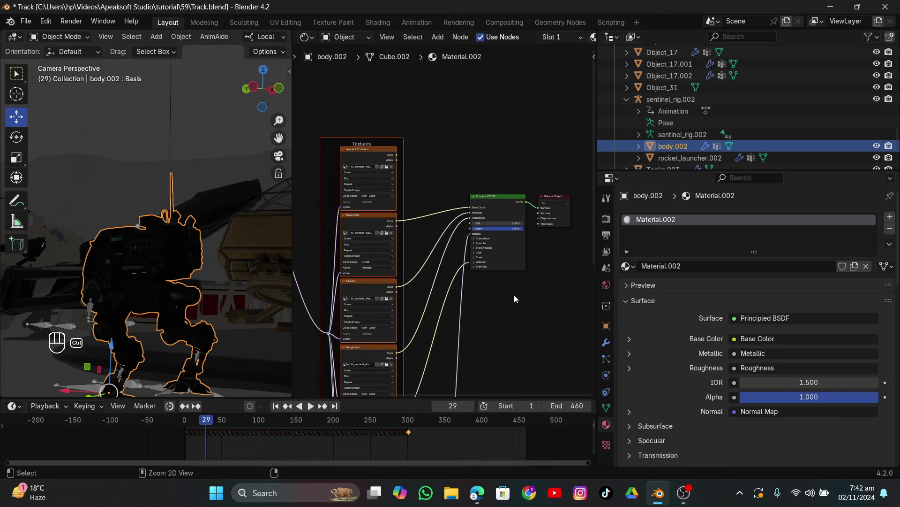
{"action": "scroll", "coordinate": [210, 202], "scroll_direction": "down", "scroll_amount": 1}
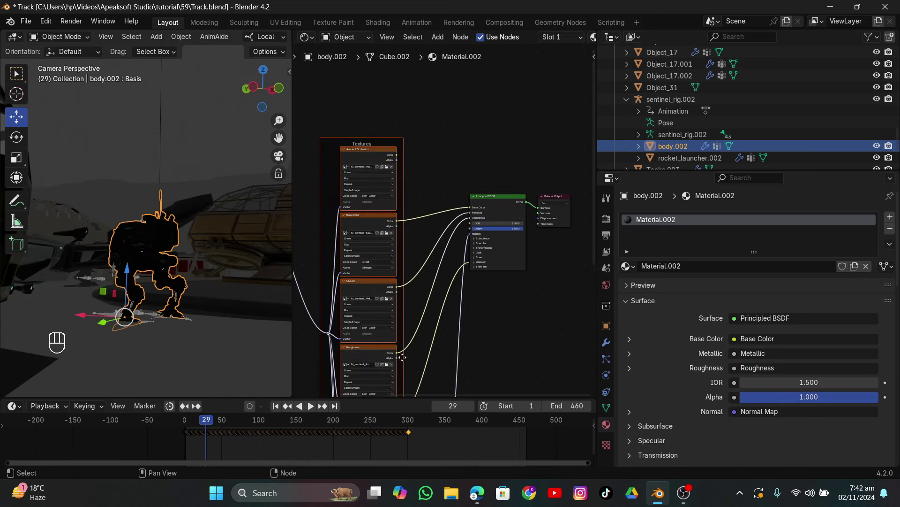
Save the Track.blend file and switch the scene's render engine to Cycles.
{"action": "left_click", "coordinate": [606, 218]}
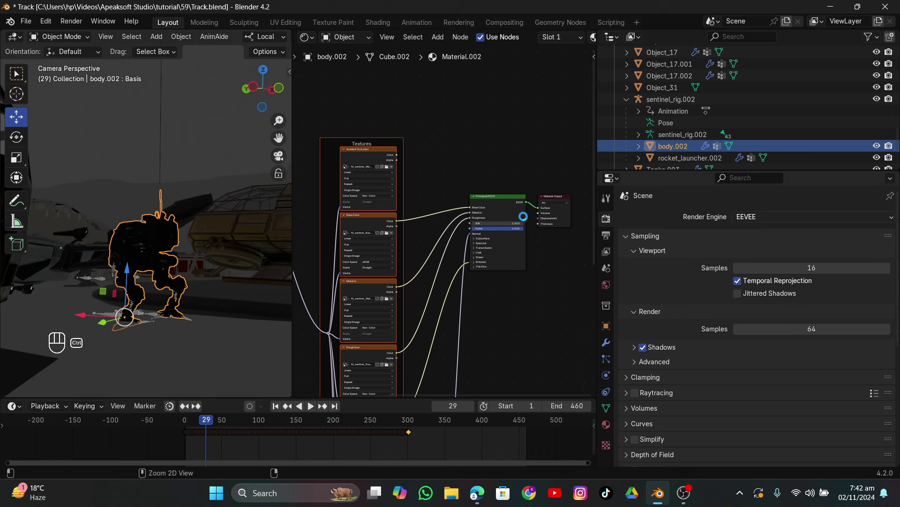
{"action": "key", "text": "ctrl+s"}
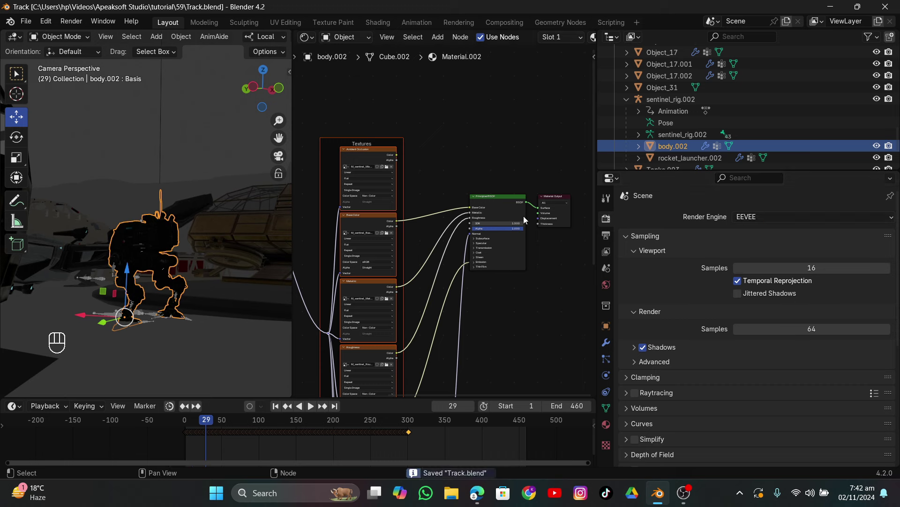
{"action": "left_click", "coordinate": [750, 217]}
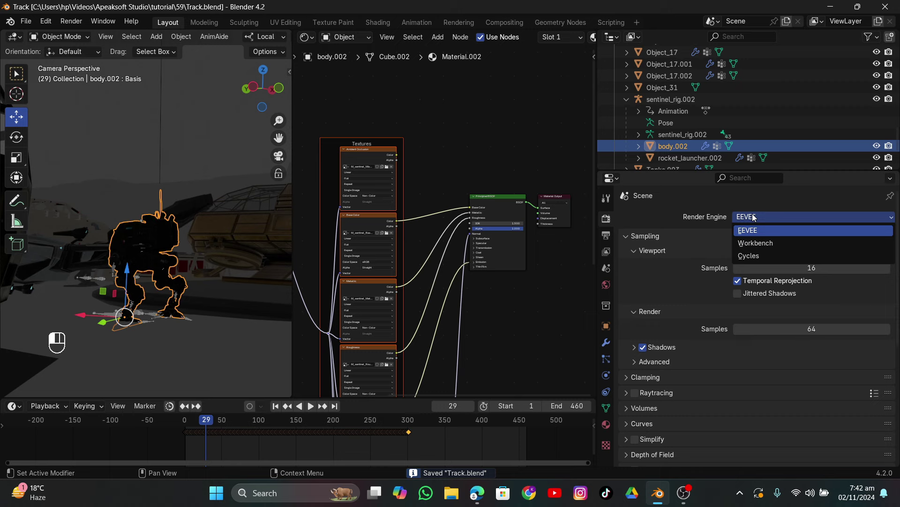
{"action": "left_click", "coordinate": [749, 255]}
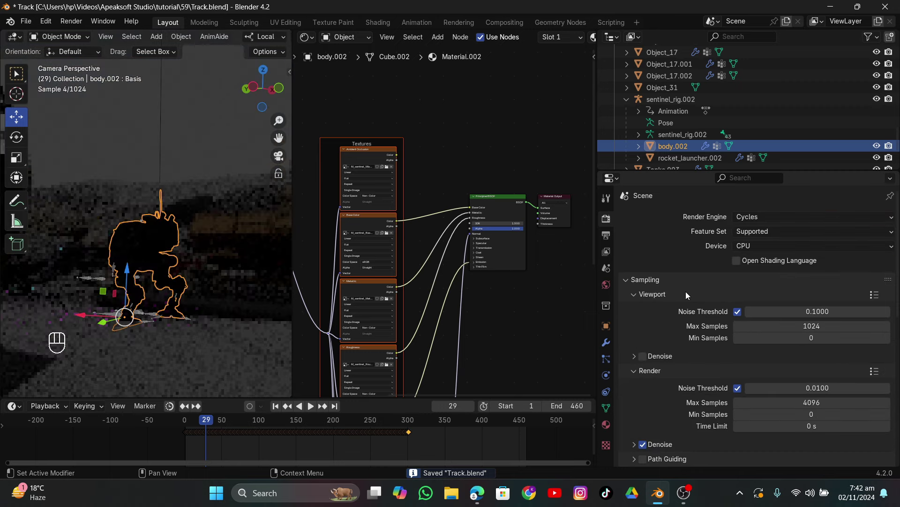
Set the Cycles device to GPU Compute and enable viewport denoising.
{"action": "left_click", "coordinate": [788, 248]}
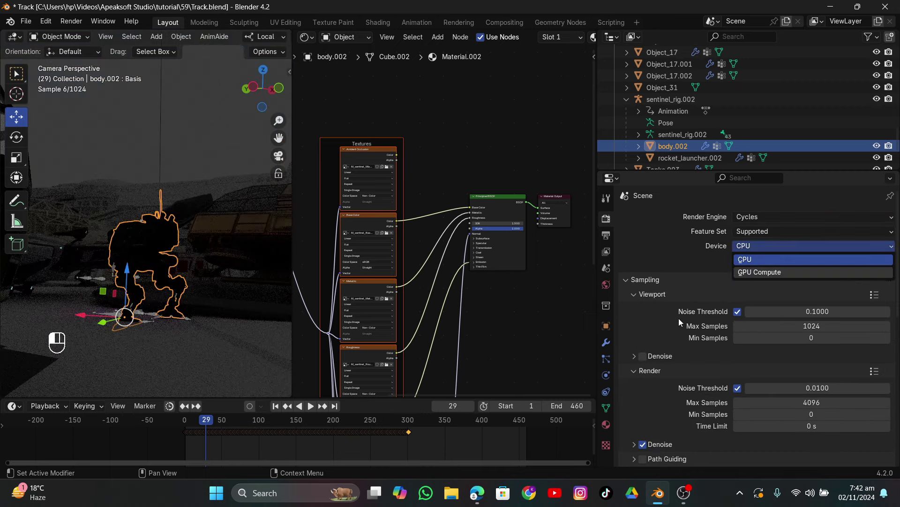
{"action": "left_click", "coordinate": [760, 272]}
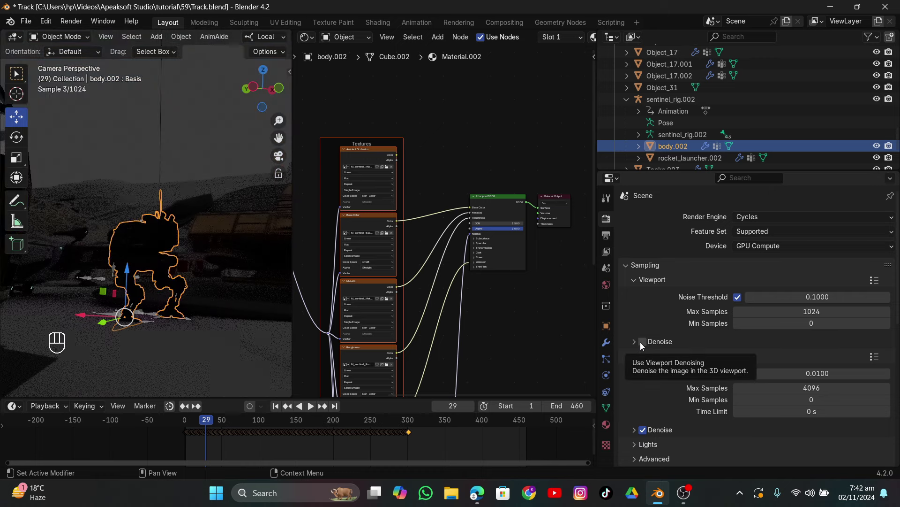
{"action": "left_click", "coordinate": [643, 343]}
{"action": "scroll", "coordinate": [150, 317], "scroll_direction": "down", "scroll_amount": 3}
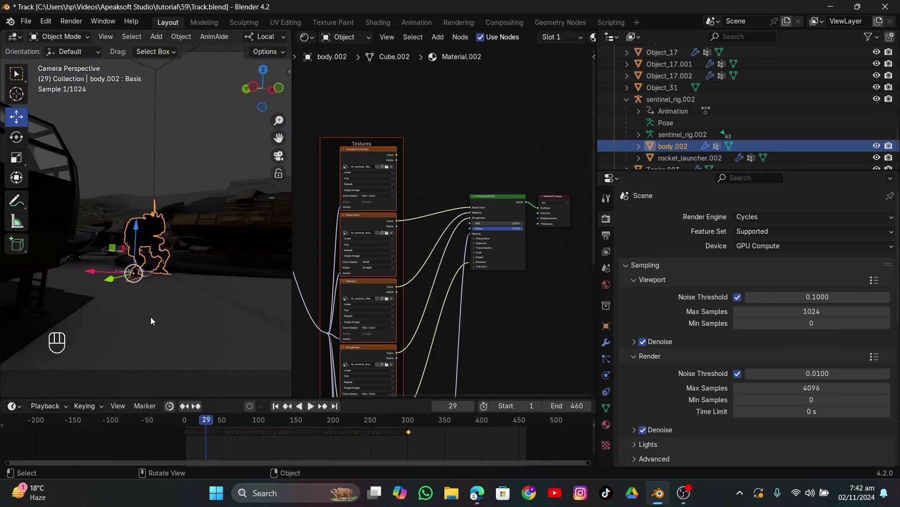
Enable Transparent in the render's Film settings.
{"action": "scroll", "coordinate": [679, 395], "scroll_direction": "down", "scroll_amount": 6}
{"action": "scroll", "coordinate": [648, 383], "scroll_direction": "down", "scroll_amount": 4}
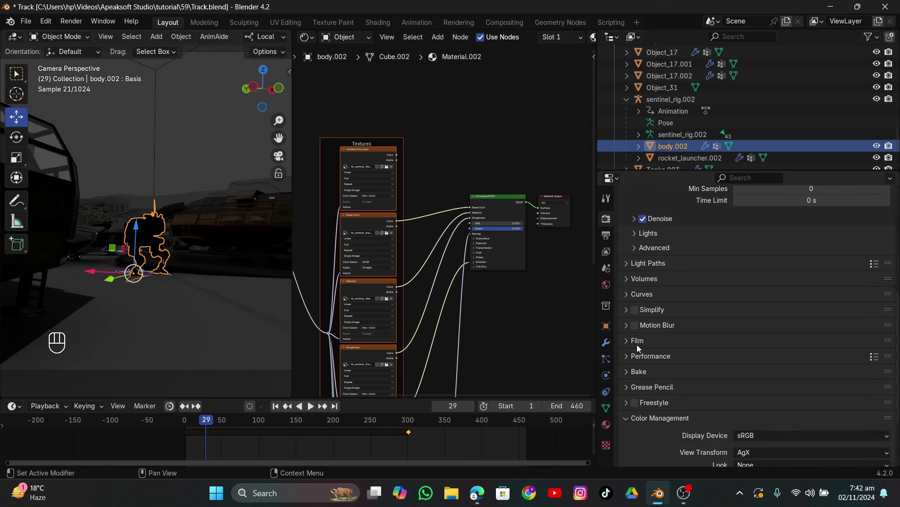
{"action": "left_click", "coordinate": [633, 341]}
{"action": "scroll", "coordinate": [643, 348], "scroll_direction": "down", "scroll_amount": 4}
{"action": "left_click", "coordinate": [643, 354]}
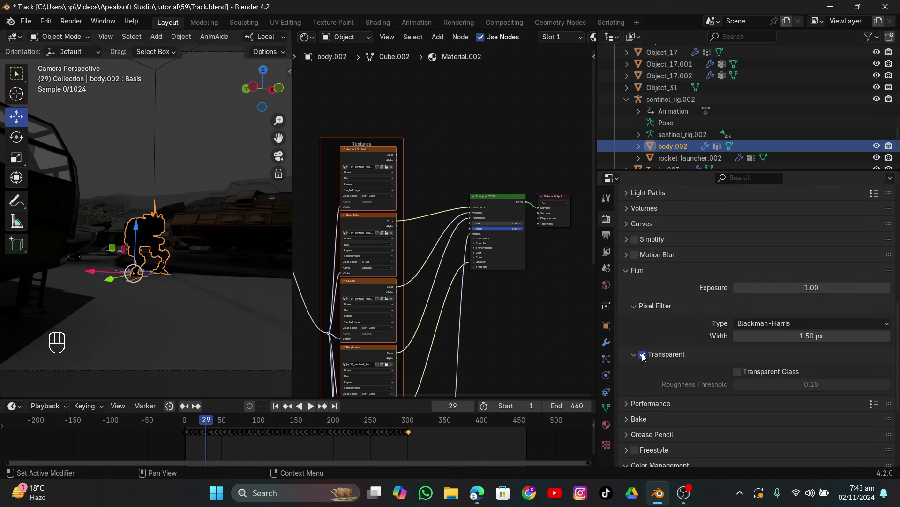
Make the ground plane Track Solid 1.003 a Shadow Catcher and check the camera view at frame 211.
{"action": "left_click", "coordinate": [222, 322]}
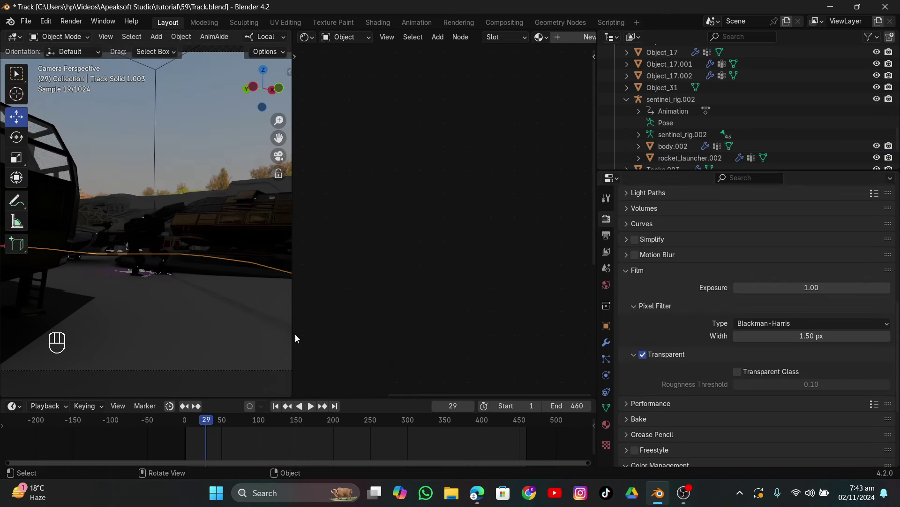
{"action": "left_click", "coordinate": [606, 326]}
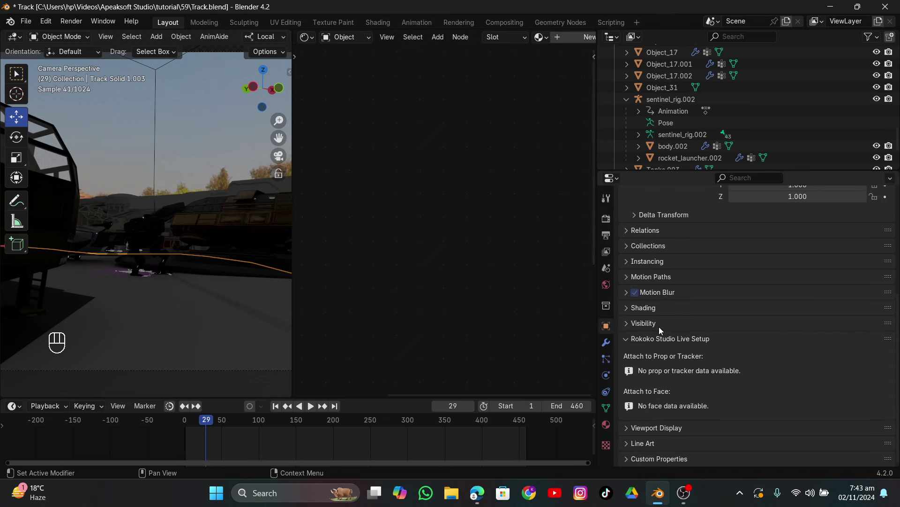
{"action": "left_click", "coordinate": [644, 323]}
{"action": "left_click", "coordinate": [745, 382]}
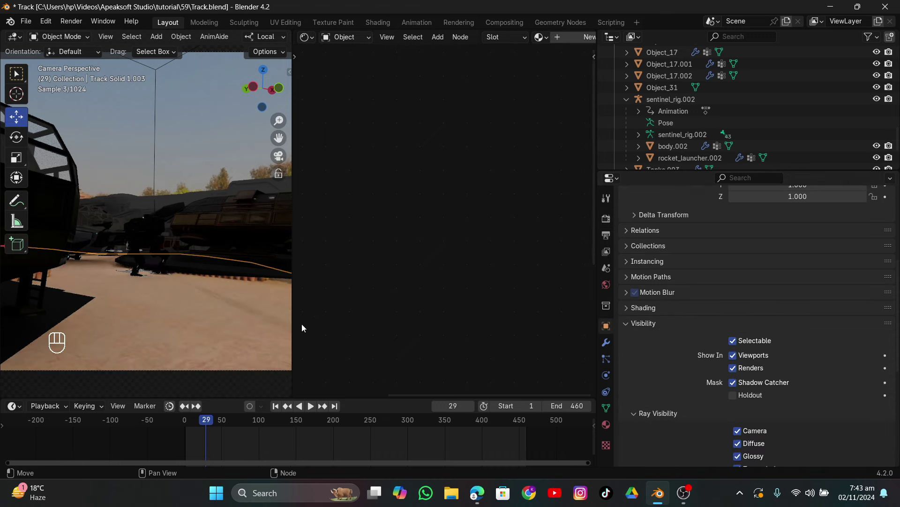
{"action": "scroll", "coordinate": [181, 241], "scroll_direction": "down", "scroll_amount": 4}
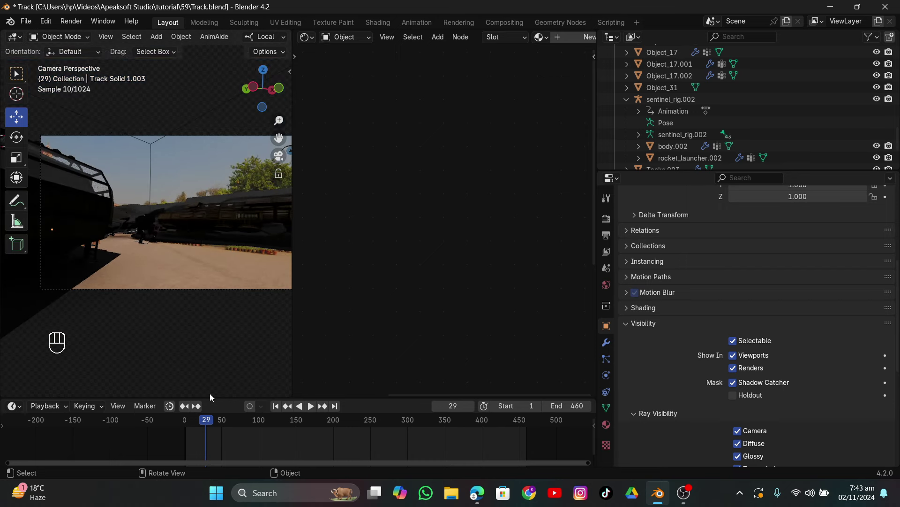
{"action": "left_click_drag", "start_coordinate": [209, 420], "coordinate": [341, 434]}
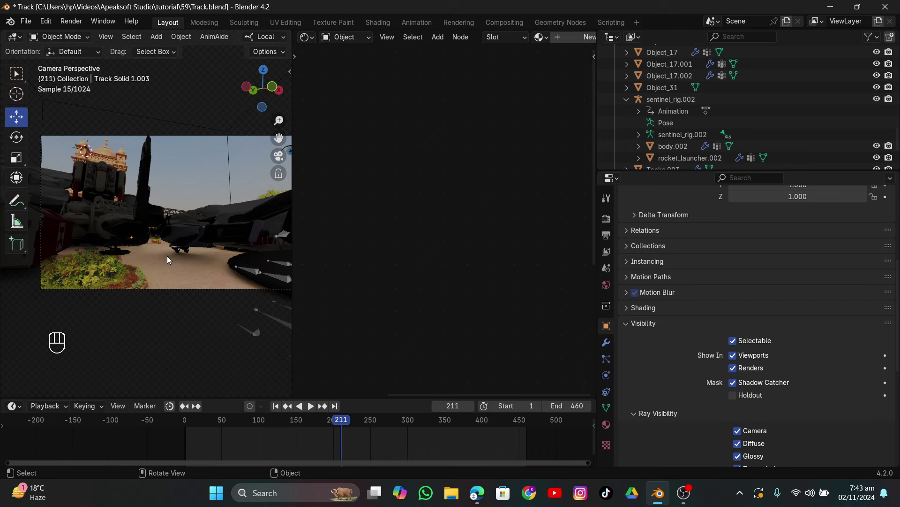
Go to frame 156 and add an Environment Texture node to the World shader, linking its color to the Background color.
{"action": "left_click", "coordinate": [315, 420]}
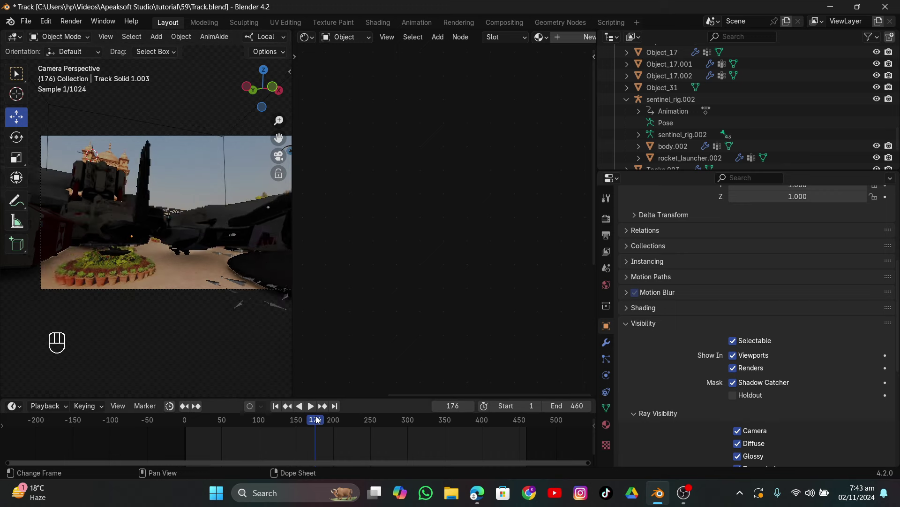
{"action": "left_click", "coordinate": [302, 421]}
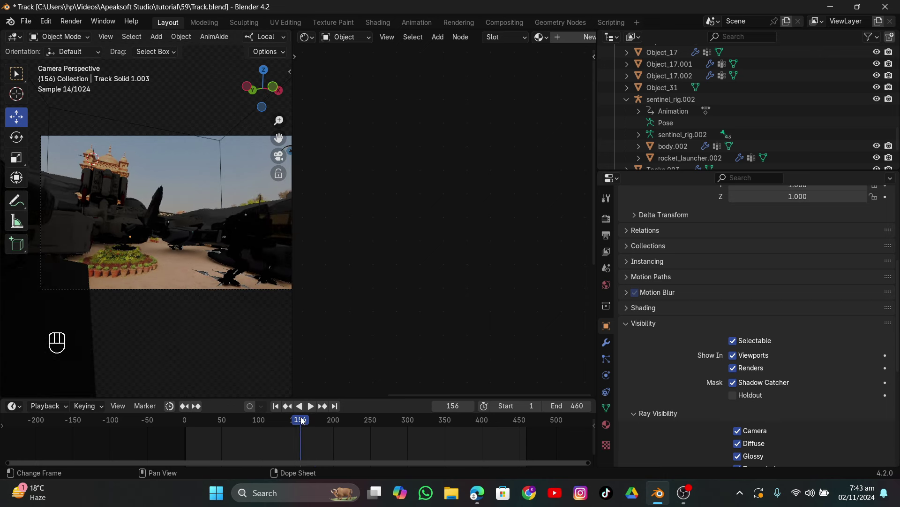
{"action": "left_click", "coordinate": [347, 38]}
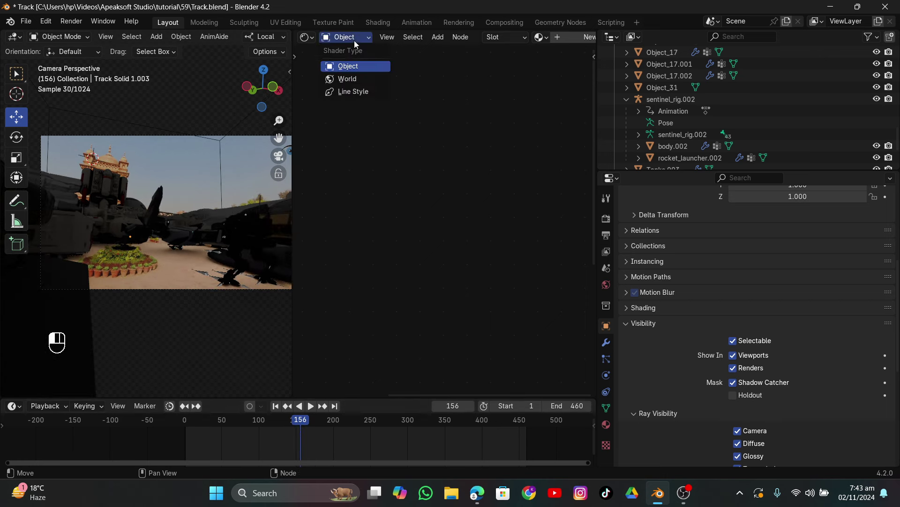
{"action": "left_click", "coordinate": [354, 78]}
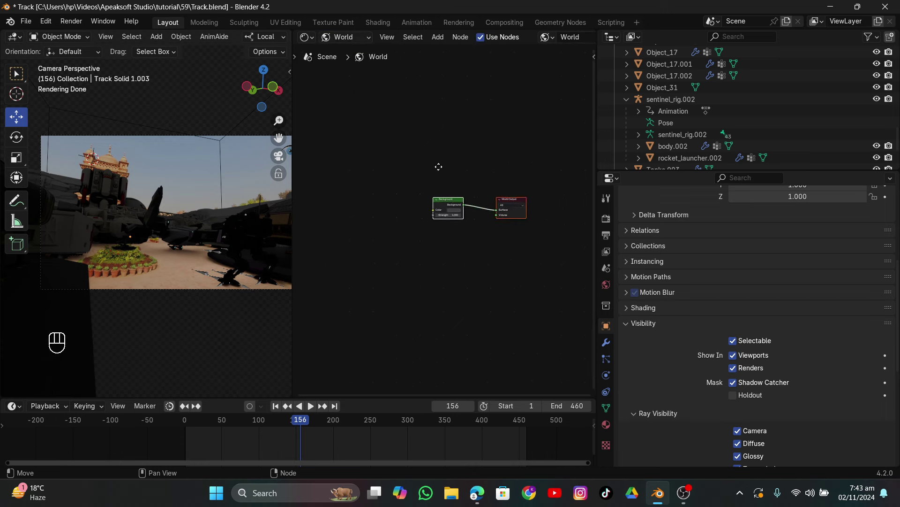
{"action": "scroll", "coordinate": [434, 178], "scroll_direction": "up", "scroll_amount": 3}
{"action": "left_click", "coordinate": [398, 193]}
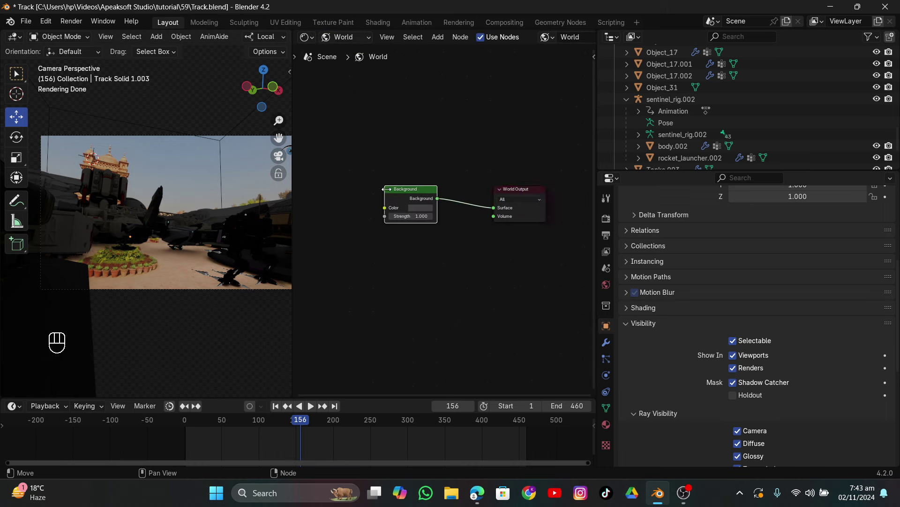
{"action": "key", "text": "shift+a"}
{"action": "type", "text": "e"}
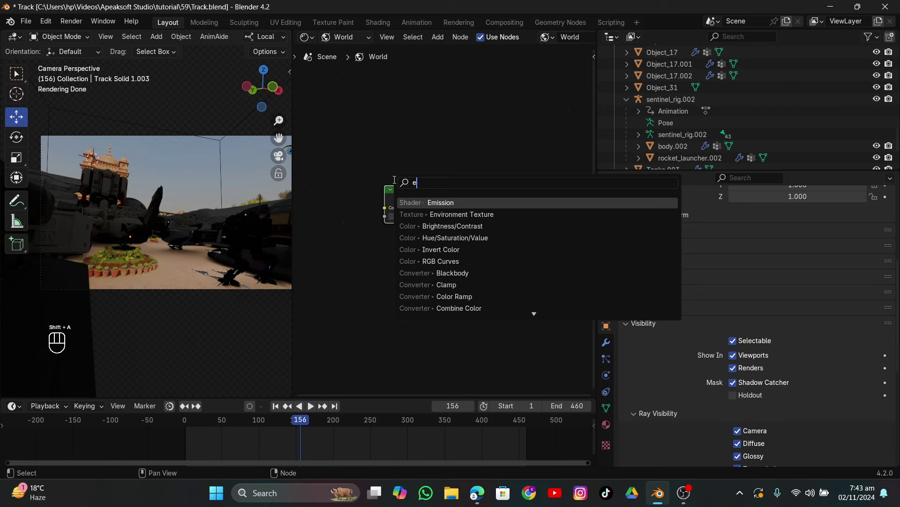
{"action": "type", "text": "nv"}
{"action": "key", "text": "Return"}
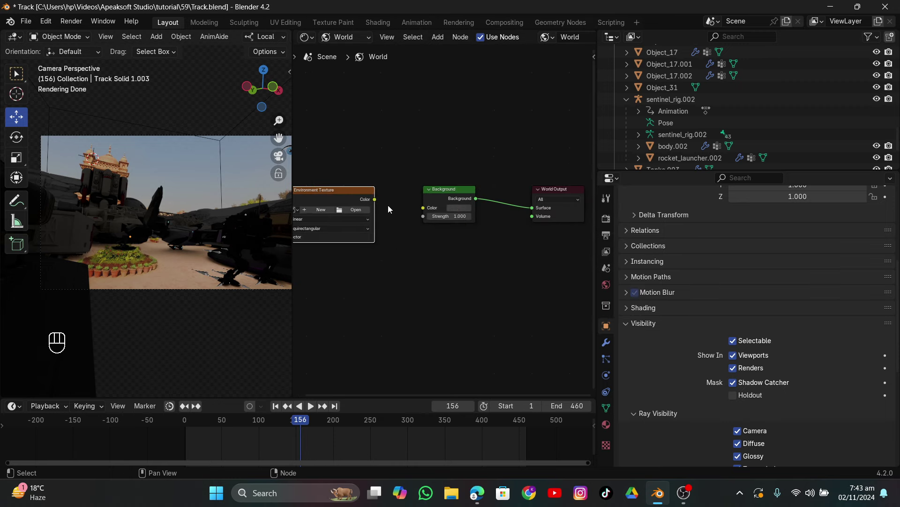
{"action": "left_click", "coordinate": [374, 199]}
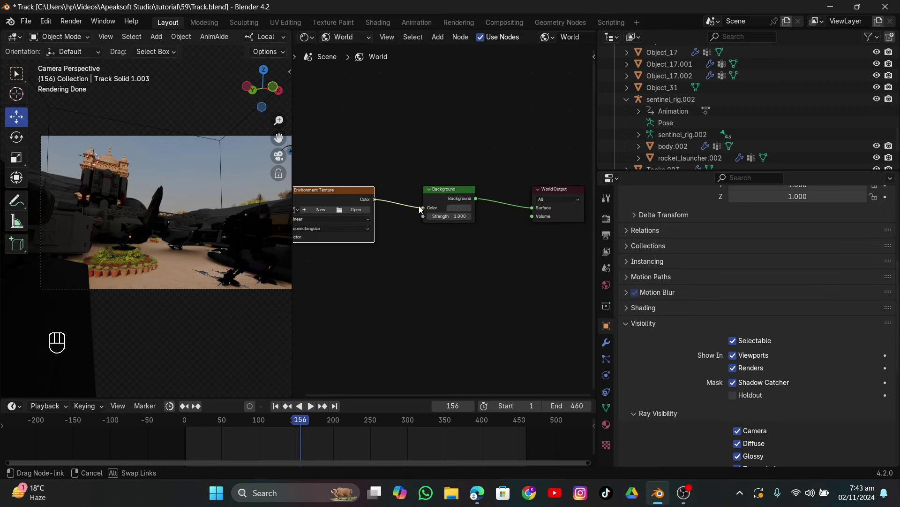
Load shanghai_riverside_4k.hdr from the asset folders into the World's Environment Texture node.
{"action": "left_click", "coordinate": [343, 209]}
{"action": "left_click", "coordinate": [147, 370]}
{"action": "double_click", "coordinate": [316, 195]}
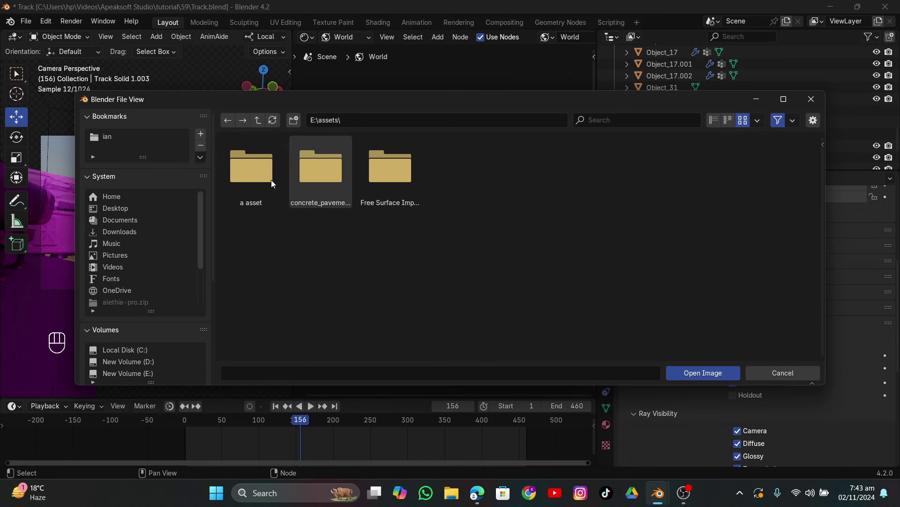
{"action": "double_click", "coordinate": [255, 176]}
{"action": "double_click", "coordinate": [575, 182]}
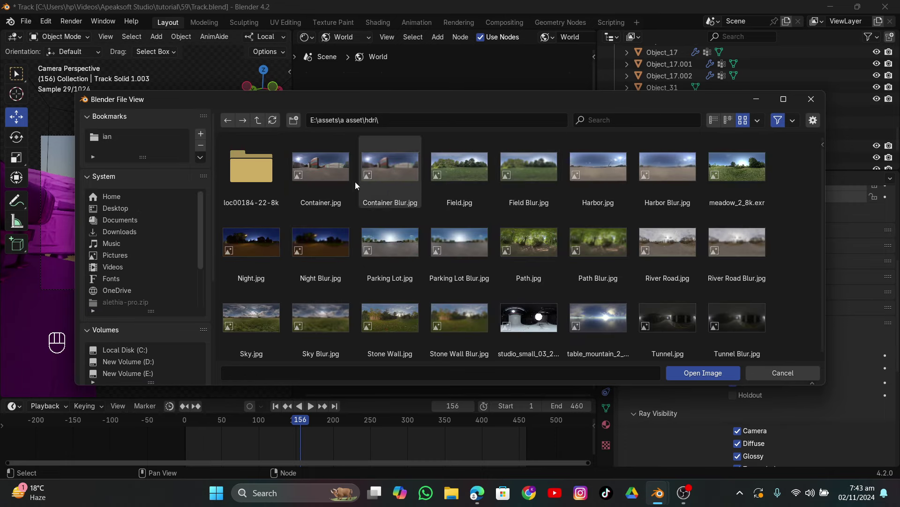
{"action": "double_click", "coordinate": [235, 173]}
{"action": "double_click", "coordinate": [516, 241]}
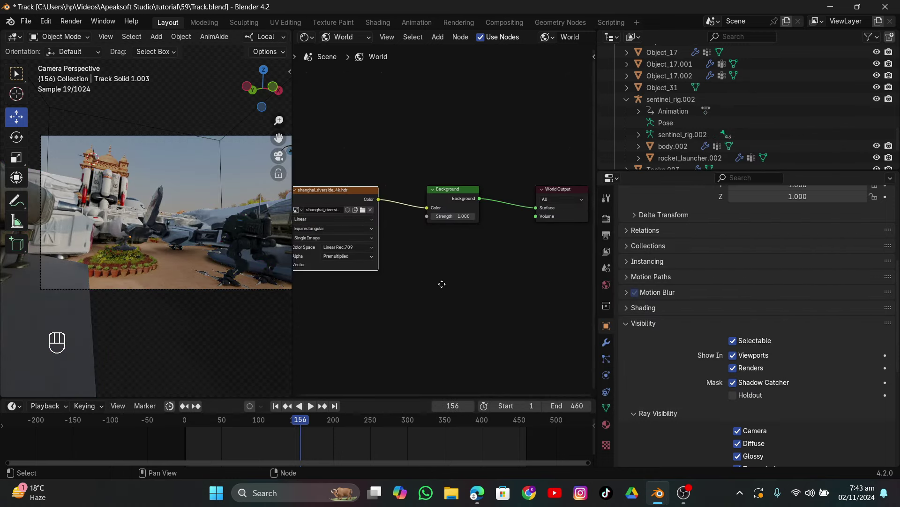
{"action": "scroll", "coordinate": [435, 282], "scroll_direction": "left", "scroll_amount": 2}
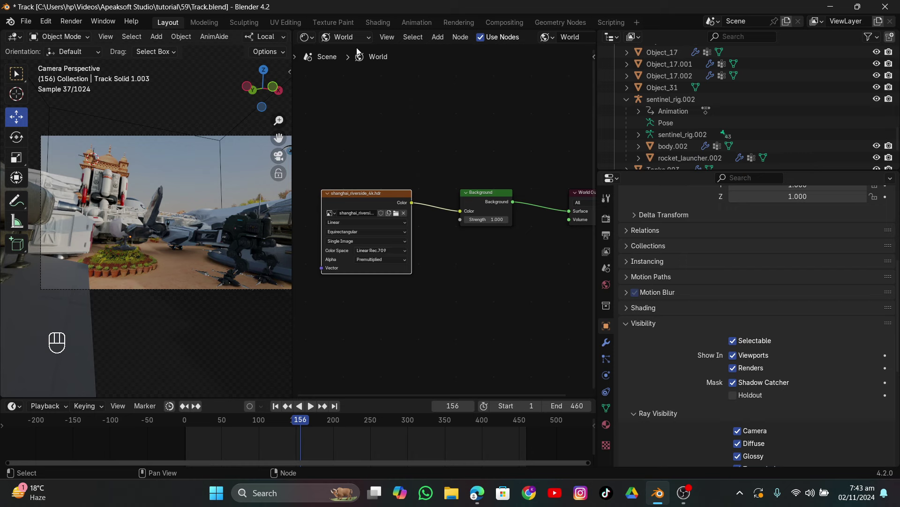
Turn off Transparent in the render's Film settings and look at the HDRI background around the models.
{"action": "left_click", "coordinate": [606, 219]}
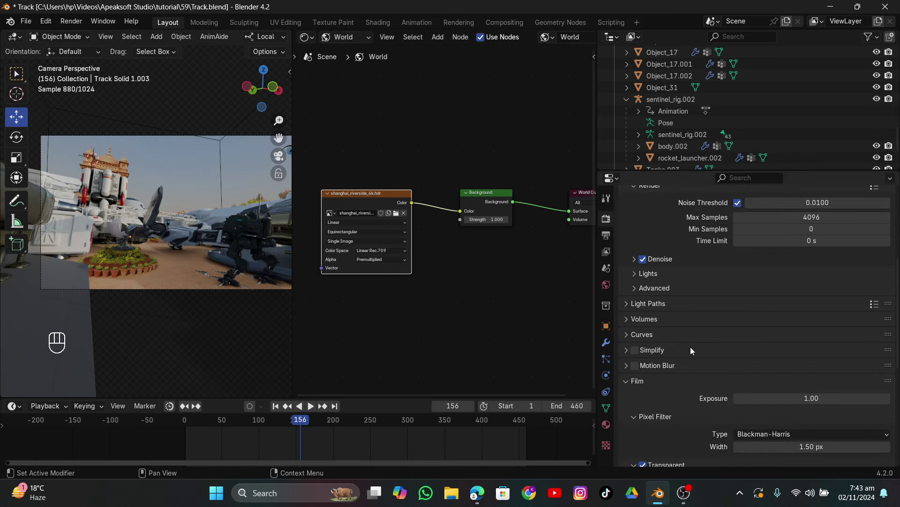
{"action": "scroll", "coordinate": [666, 350], "scroll_direction": "down", "scroll_amount": 6}
{"action": "left_click", "coordinate": [643, 300]}
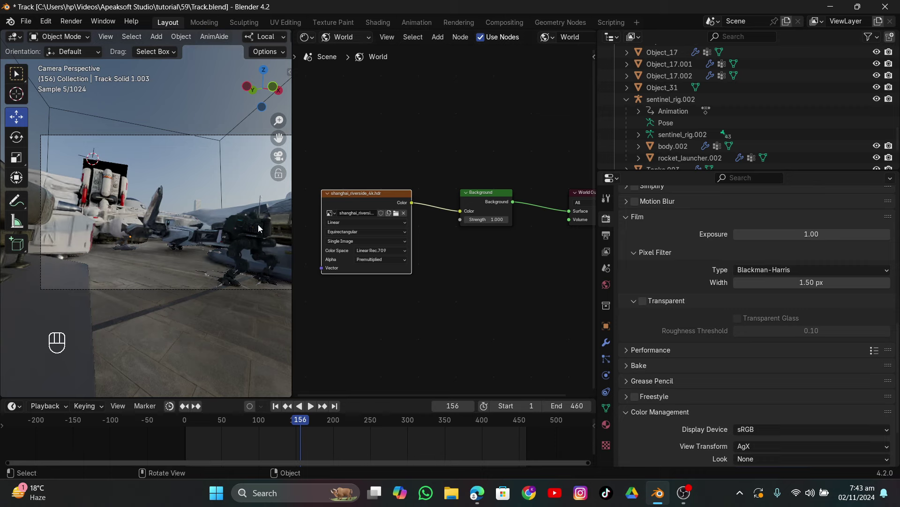
{"action": "left_click_drag", "start_coordinate": [256, 234], "coordinate": [204, 245]}
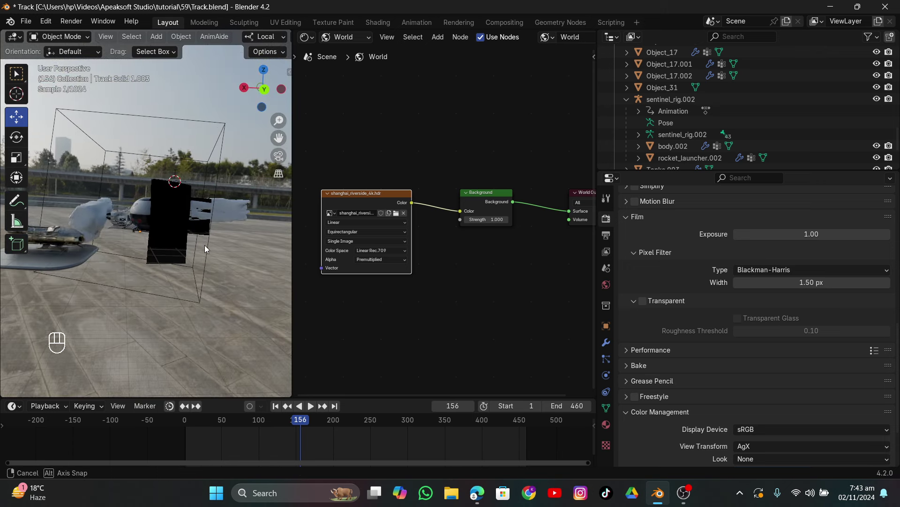
Add Texture Coordinate and Mapping nodes to the environment texture, set the Z rotation to 55.6°, and return to the camera view.
{"action": "key", "text": "ctrl+t"}
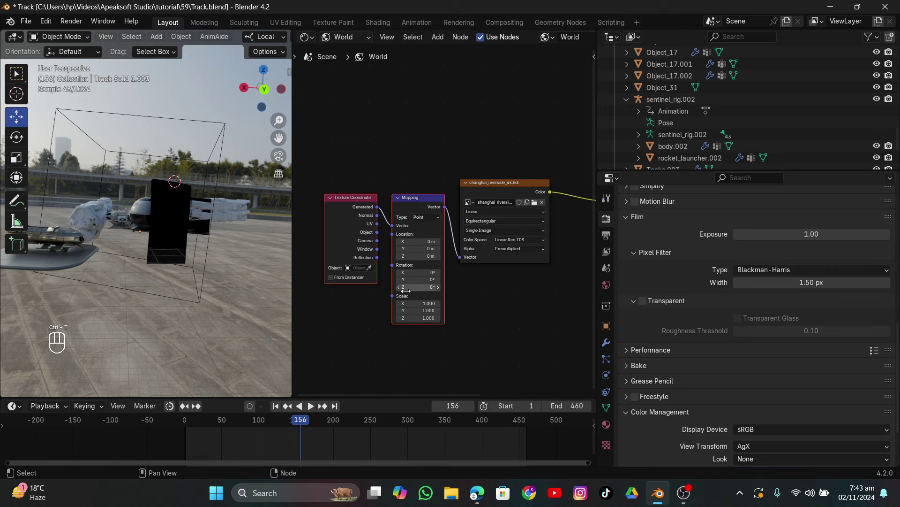
{"action": "left_click", "coordinate": [419, 255]}
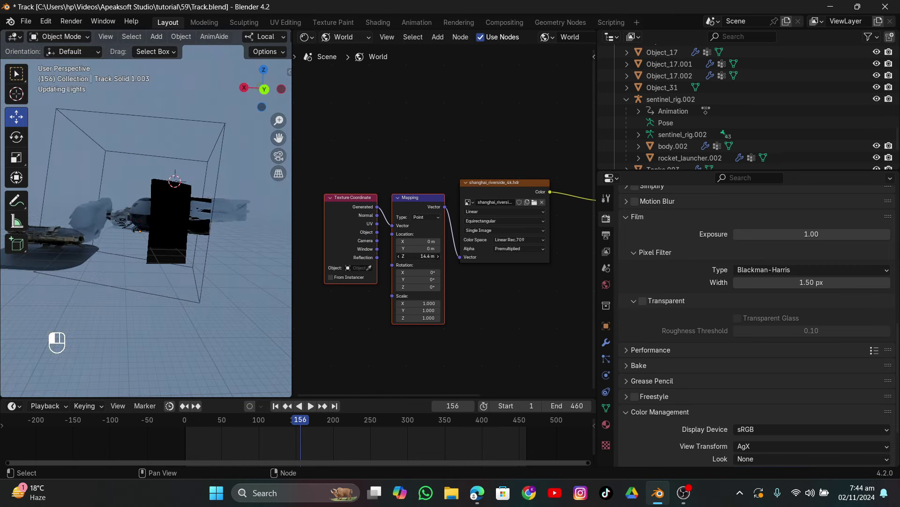
{"action": "key", "text": "Escape"}
{"action": "left_click_drag", "start_coordinate": [414, 288], "coordinate": [464, 288]}
{"action": "left_click_drag", "start_coordinate": [165, 222], "coordinate": [244, 228]}
{"action": "left_click", "coordinate": [277, 157]}
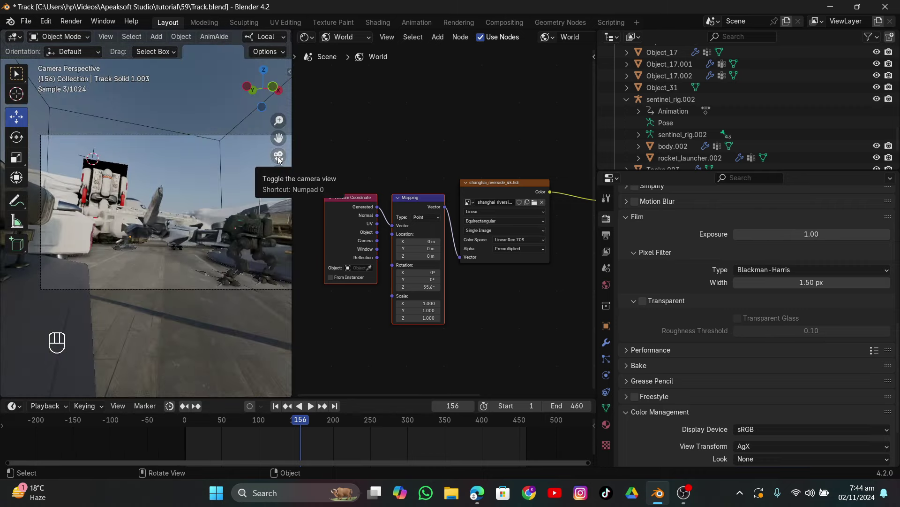
Replace the material of Track Solid 1.008 with a new one using the Holdout surface shader.
{"action": "left_click", "coordinate": [118, 170]}
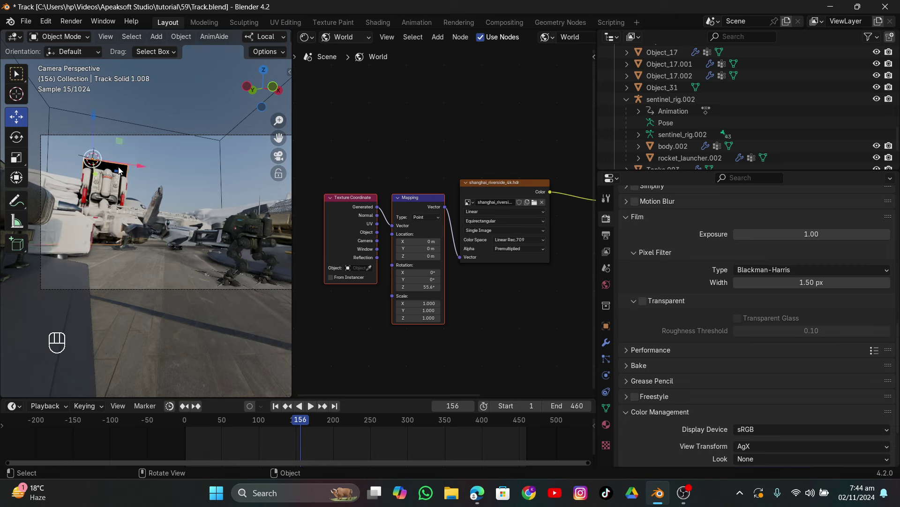
{"action": "left_click", "coordinate": [606, 423]}
{"action": "scroll", "coordinate": [762, 334], "scroll_direction": "up", "scroll_amount": 4}
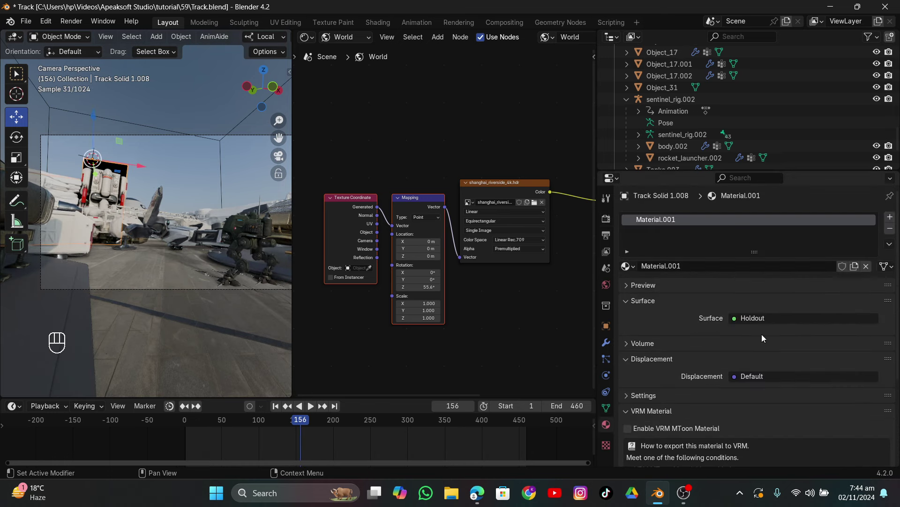
{"action": "left_click", "coordinate": [890, 229]}
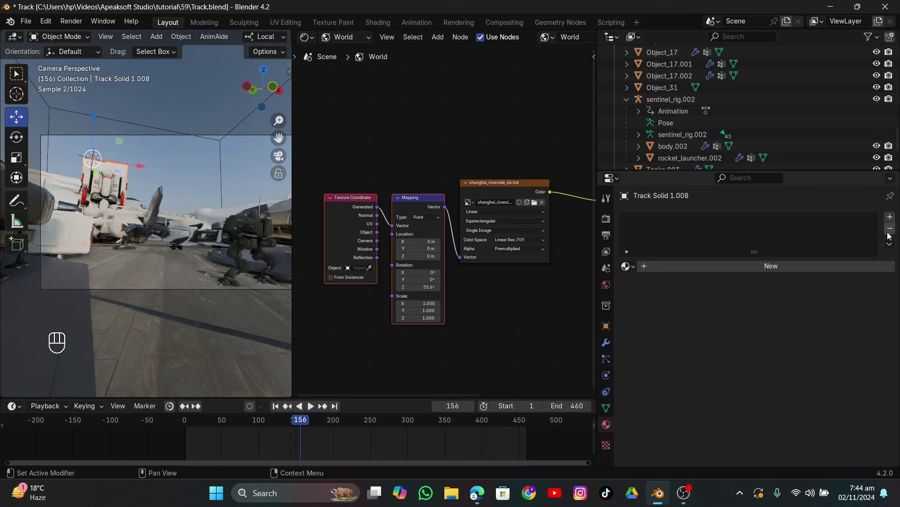
{"action": "left_click", "coordinate": [789, 266]}
{"action": "left_click", "coordinate": [764, 318]}
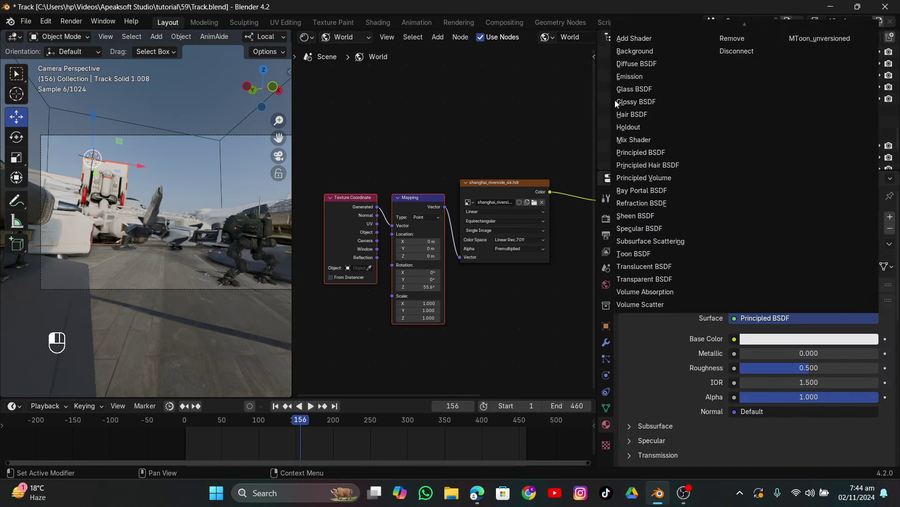
{"action": "left_click", "coordinate": [624, 127]}
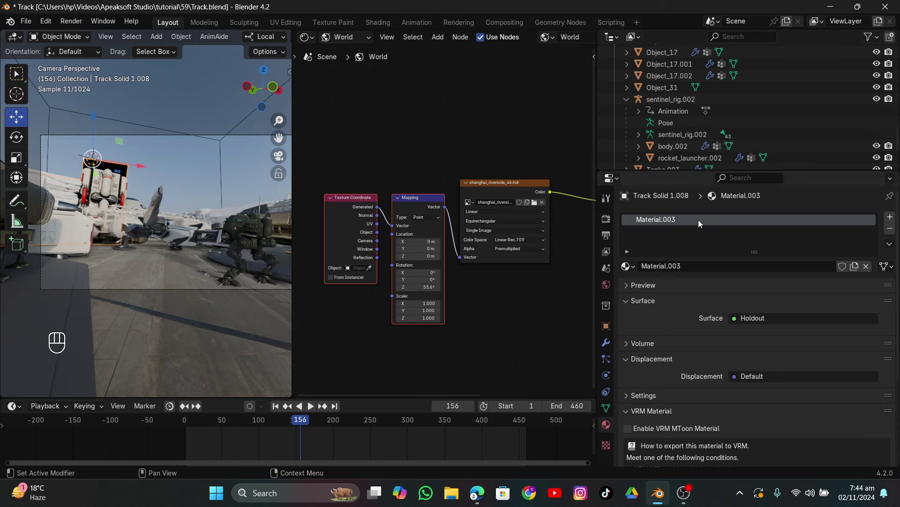
Remove the material from Track Solid 1.008 and enable Holdout in the object's visibility mask settings.
{"action": "scroll", "coordinate": [699, 223], "scroll_direction": "down", "scroll_amount": 1}
{"action": "left_click", "coordinate": [890, 205]}
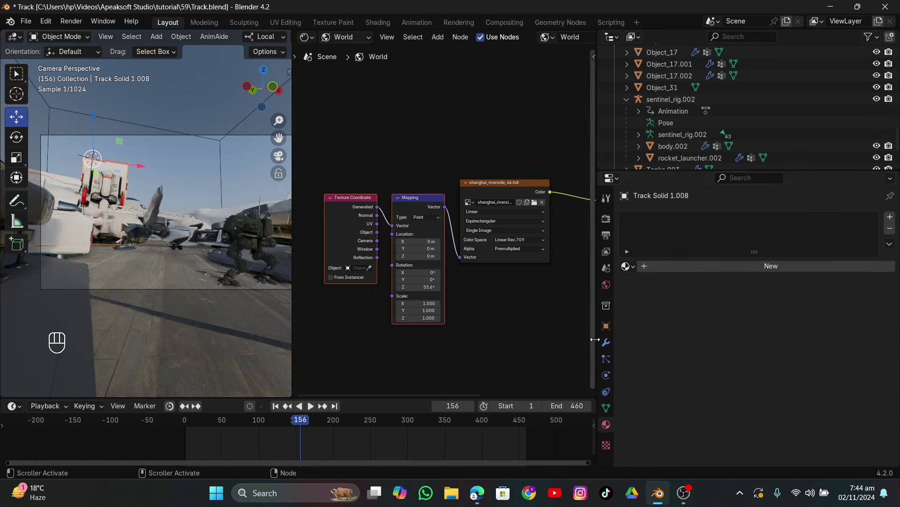
{"action": "left_click", "coordinate": [606, 325]}
{"action": "scroll", "coordinate": [710, 359], "scroll_direction": "down", "scroll_amount": 8}
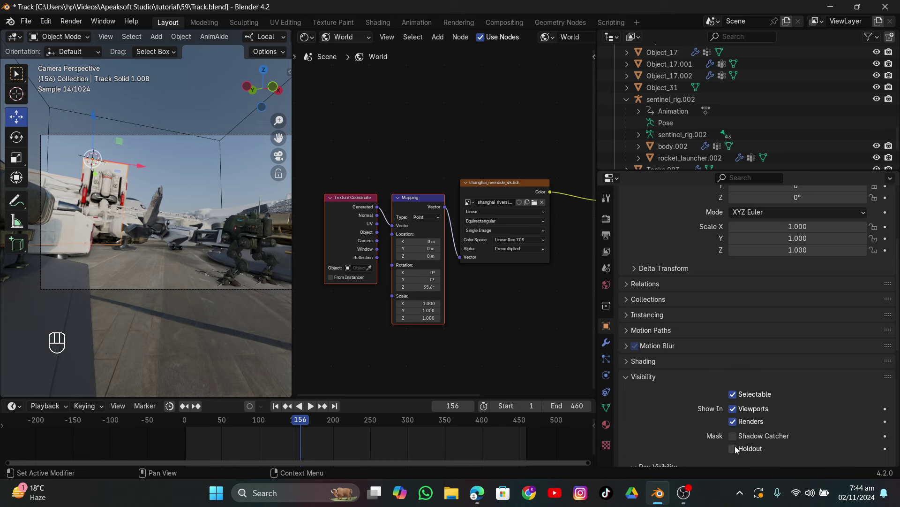
{"action": "left_click", "coordinate": [734, 449]}
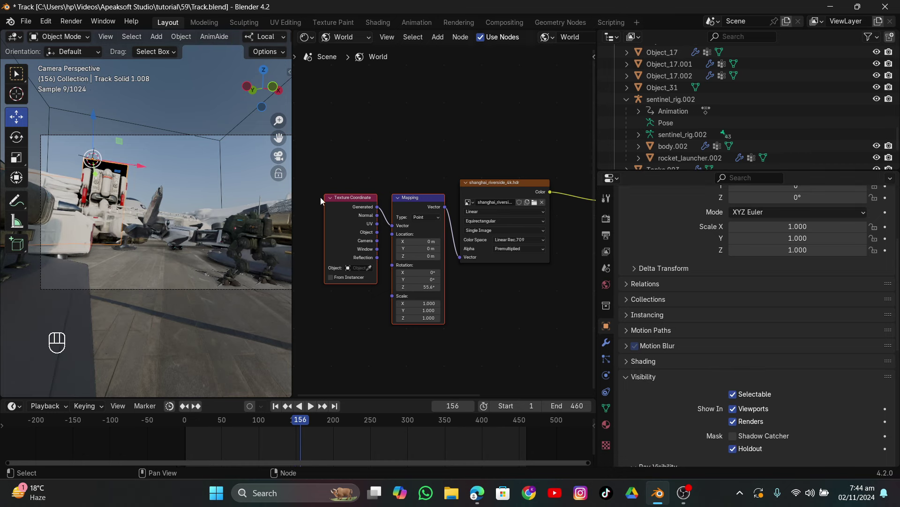
Enable Transparent again in the render's Film settings.
{"action": "left_click", "coordinate": [606, 219]}
{"action": "scroll", "coordinate": [686, 326], "scroll_direction": "down", "scroll_amount": 7}
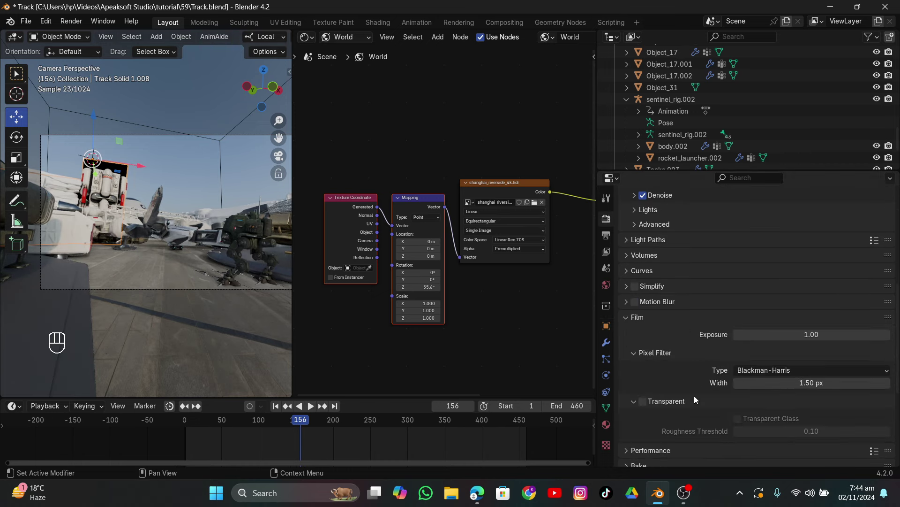
{"action": "left_click", "coordinate": [642, 401]}
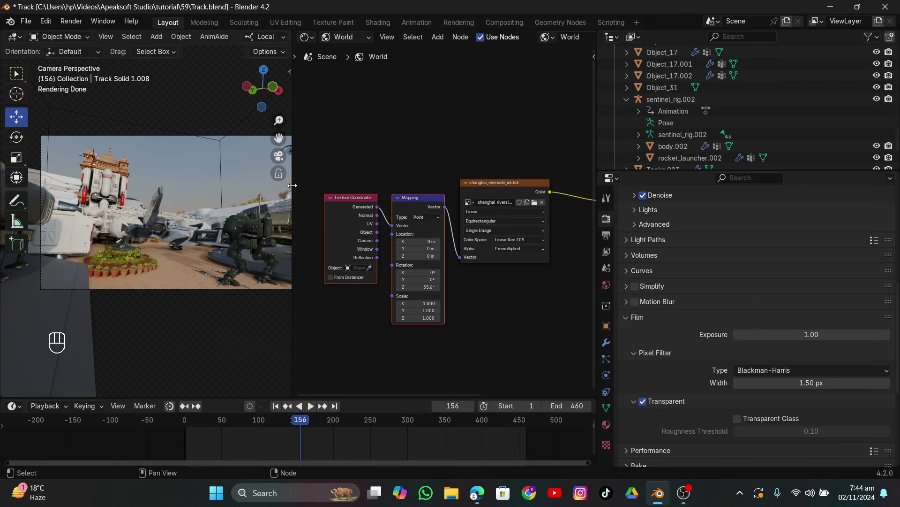
Widen the 3D viewport and check the rendered camera view at frames 243, 396 and 343.
{"action": "left_click_drag", "start_coordinate": [292, 186], "coordinate": [511, 185]}
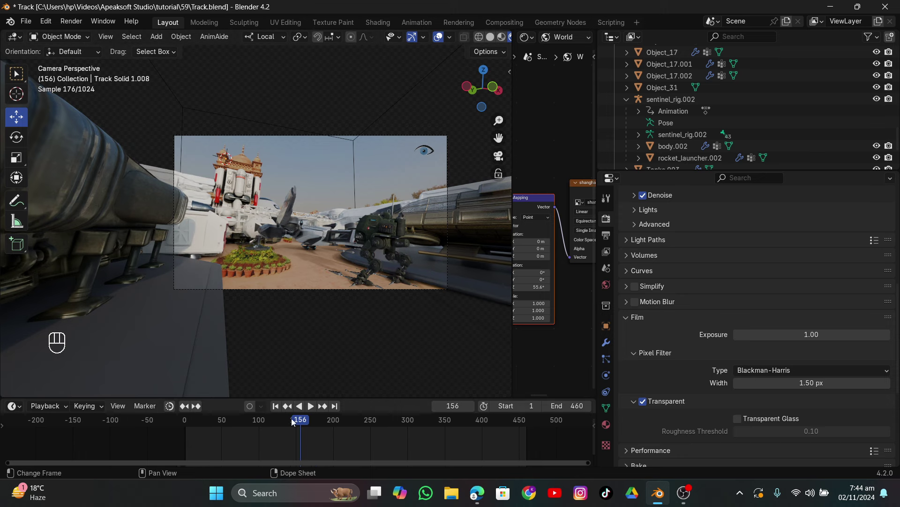
{"action": "left_click", "coordinate": [366, 424]}
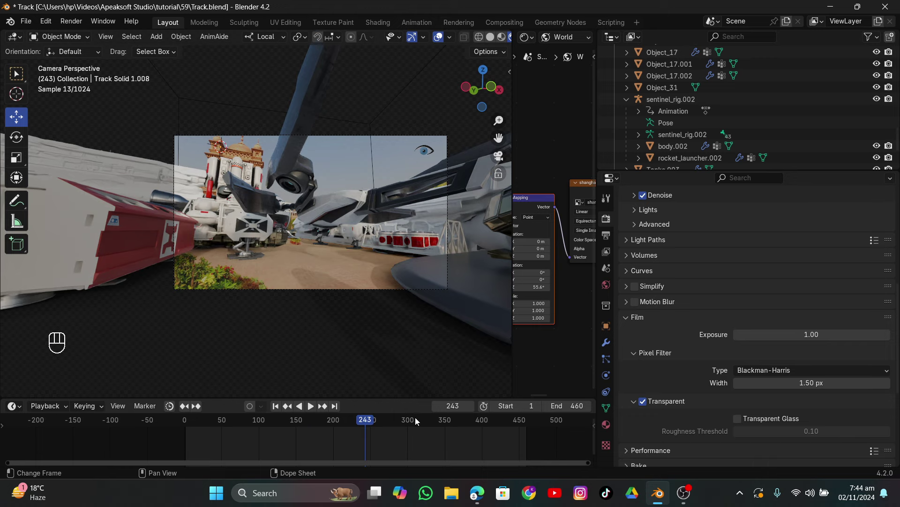
{"action": "left_click", "coordinate": [479, 422]}
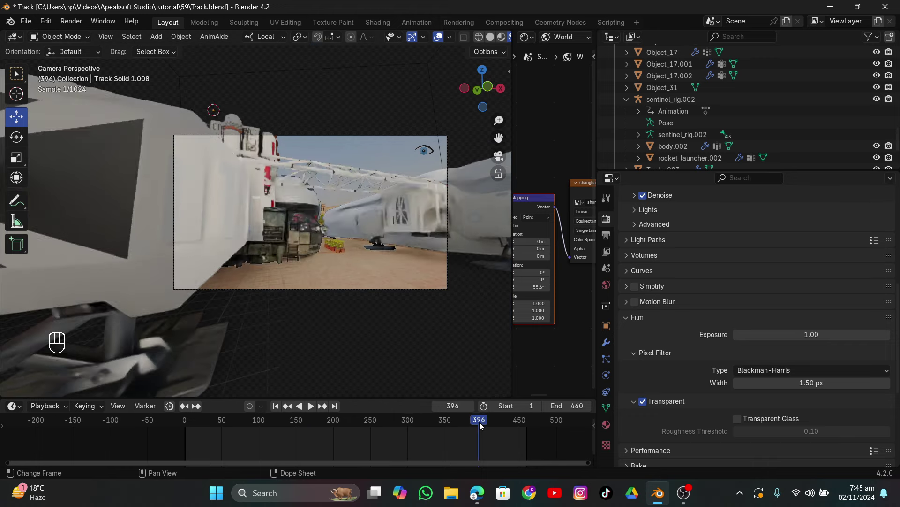
{"action": "left_click_drag", "start_coordinate": [479, 424], "coordinate": [440, 423]}
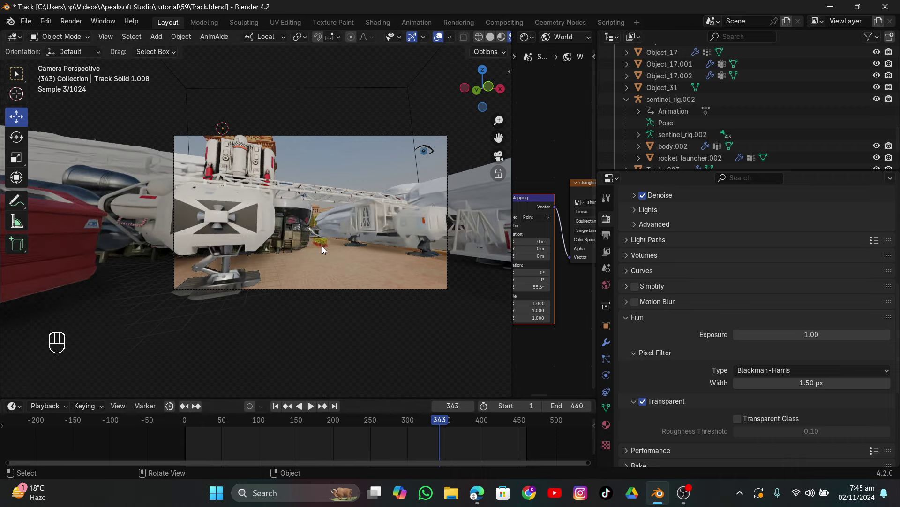
Switch the viewport to solid shading, select the spaceship unsc infinity.002, and show its object material in a widened shader editor.
{"action": "mouse_move", "coordinate": [321, 246]}
{"action": "left_mouse_down"}
{"action": "mouse_move", "coordinate": [303, 291]}
{"action": "mouse_move", "coordinate": [435, 43]}
{"action": "left_mouse_up"}
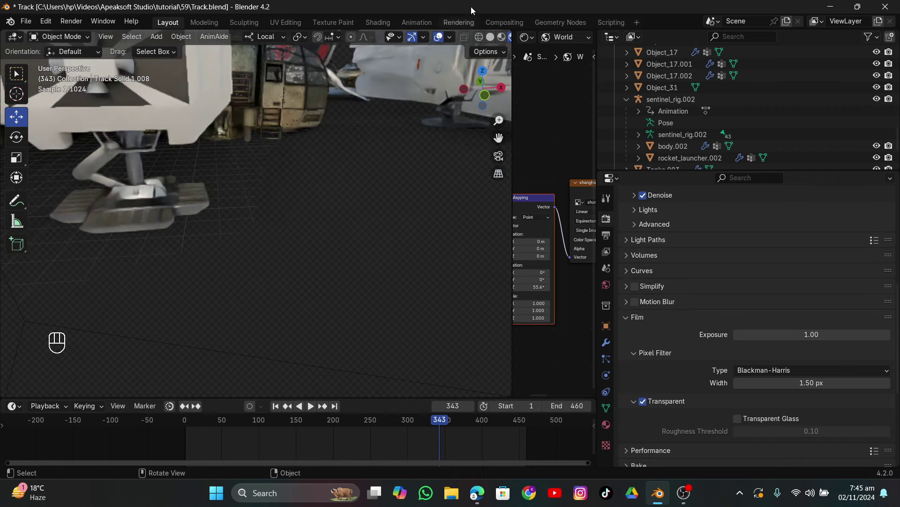
{"action": "left_click", "coordinate": [490, 37]}
{"action": "scroll", "coordinate": [271, 244], "scroll_direction": "down", "scroll_amount": 3}
{"action": "left_click_drag", "start_coordinate": [271, 244], "coordinate": [394, 123]}
{"action": "left_click", "coordinate": [394, 123]}
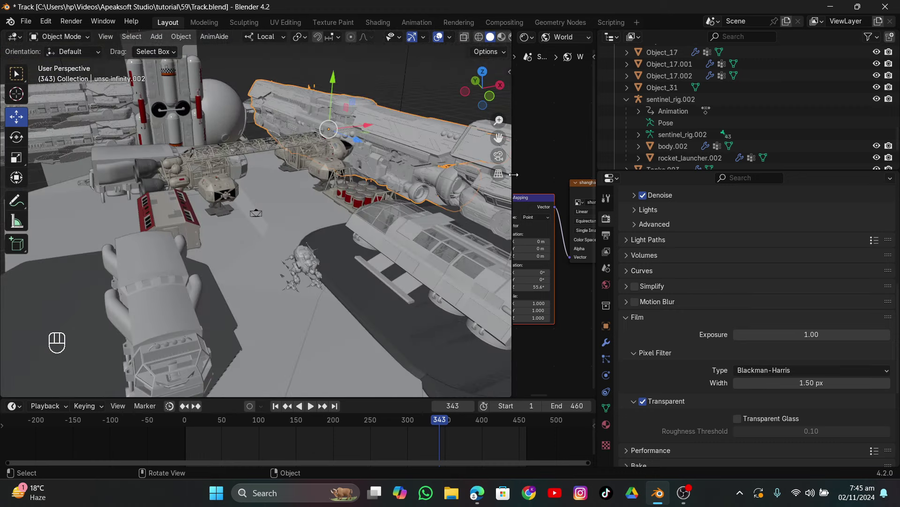
{"action": "left_click_drag", "start_coordinate": [514, 175], "coordinate": [369, 174]}
{"action": "left_click", "coordinate": [421, 37]}
{"action": "left_click", "coordinate": [422, 66]}
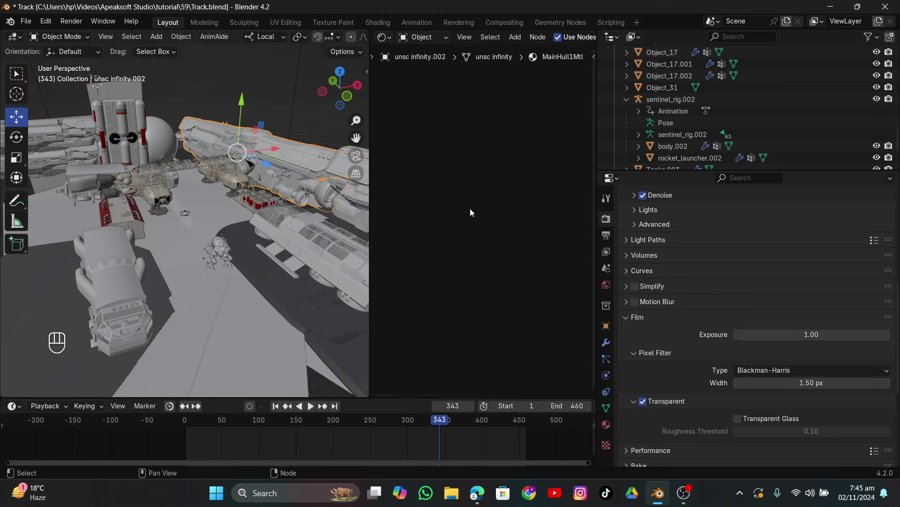
Add a Principled texture setup to the MainHull1Mtl shader using the images in the models\unsc-infinity\textures folder.
{"action": "key", "text": "Home"}
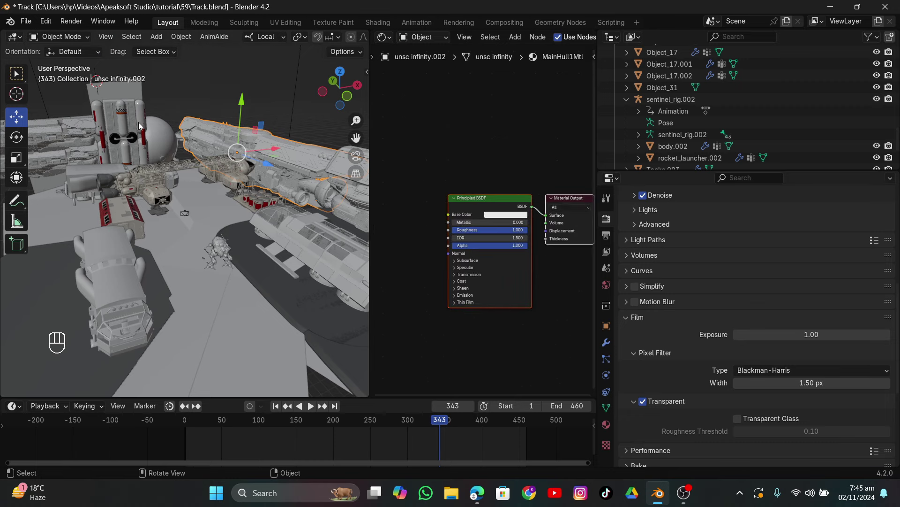
{"action": "left_click", "coordinate": [477, 207]}
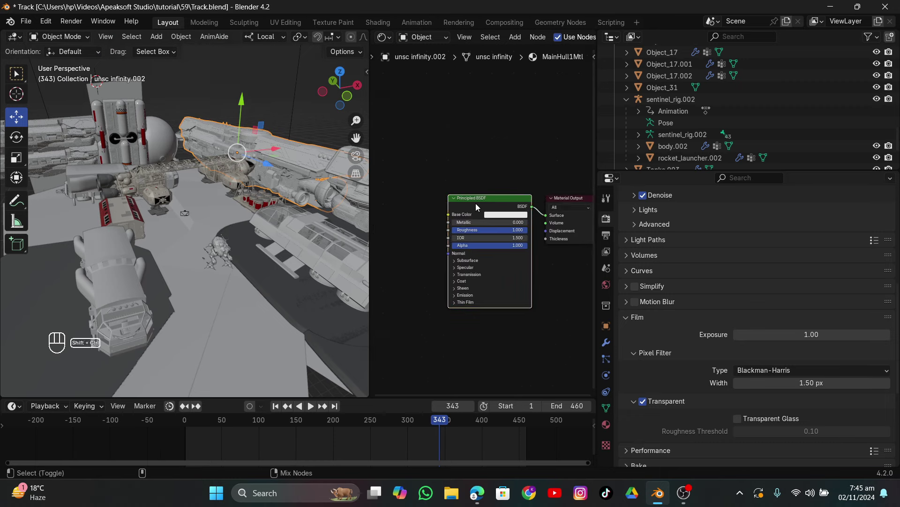
{"action": "key", "text": "ctrl+shift+t"}
{"action": "left_click", "coordinate": [258, 120]}
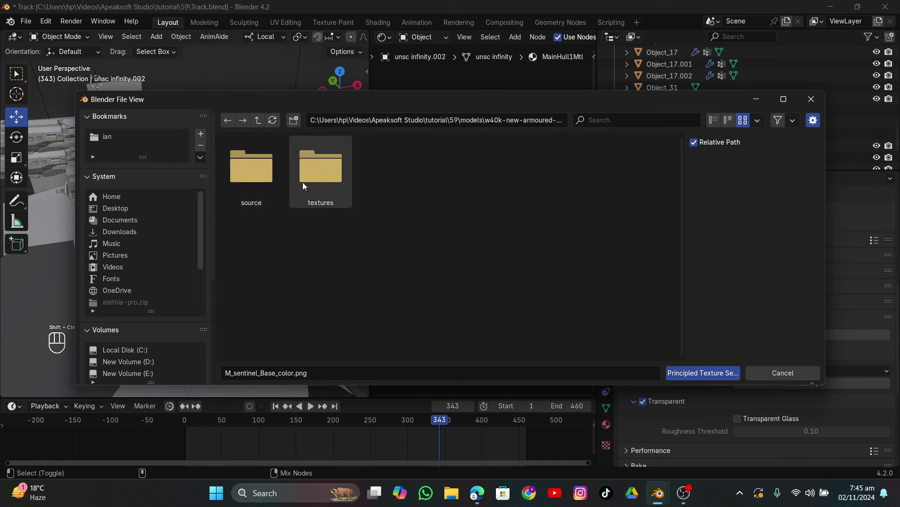
{"action": "left_click", "coordinate": [258, 120]}
{"action": "double_click", "coordinate": [511, 183]}
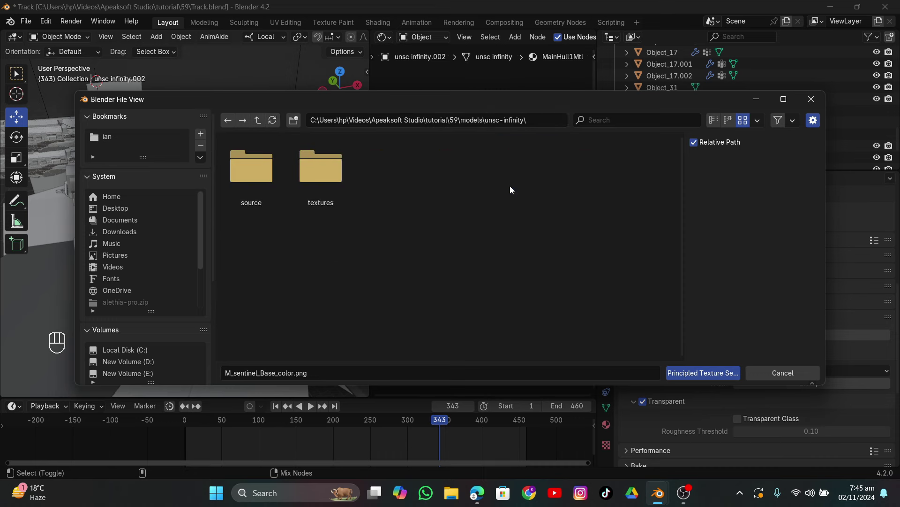
{"action": "double_click", "coordinate": [310, 183]}
{"action": "left_click_drag", "start_coordinate": [350, 232], "coordinate": [225, 141]}
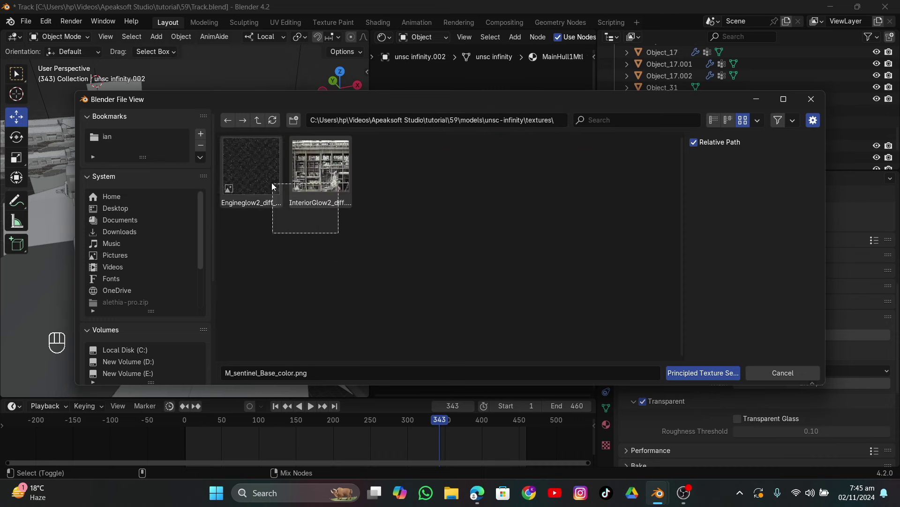
{"action": "left_click", "coordinate": [690, 372]}
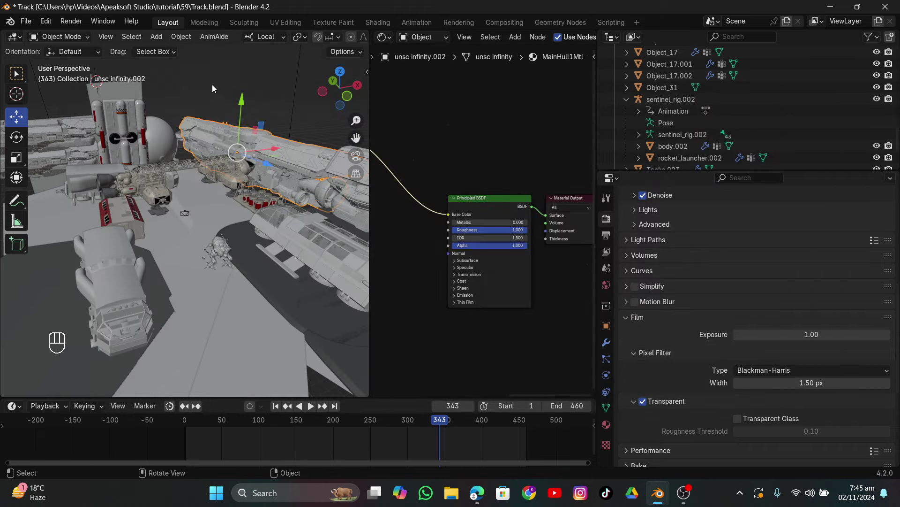
Select the spaceship unsc infinity.003 and switch the viewport to material preview shading.
{"action": "left_click_drag", "start_coordinate": [212, 84], "coordinate": [287, 134]}
{"action": "left_click", "coordinate": [287, 134]}
{"action": "scroll", "coordinate": [483, 261], "scroll_direction": "down", "scroll_amount": 2}
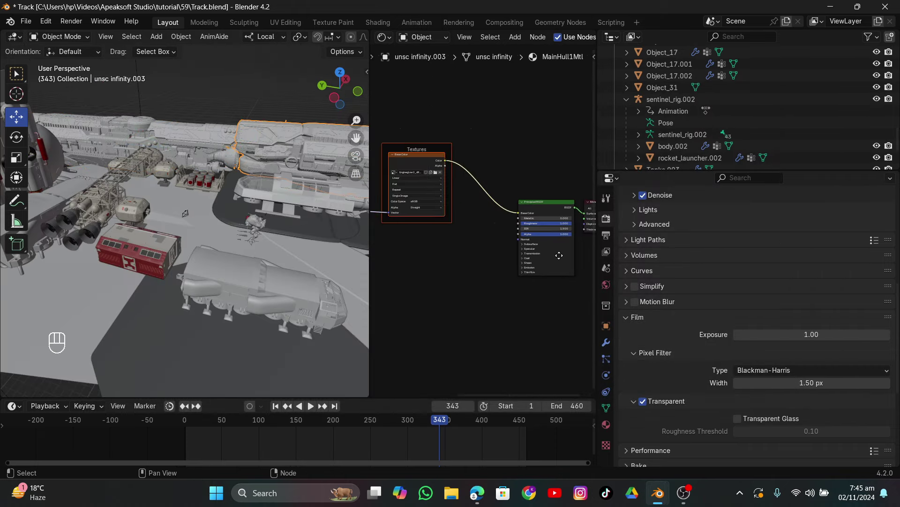
{"action": "scroll", "coordinate": [332, 41], "scroll_direction": "down", "scroll_amount": 5}
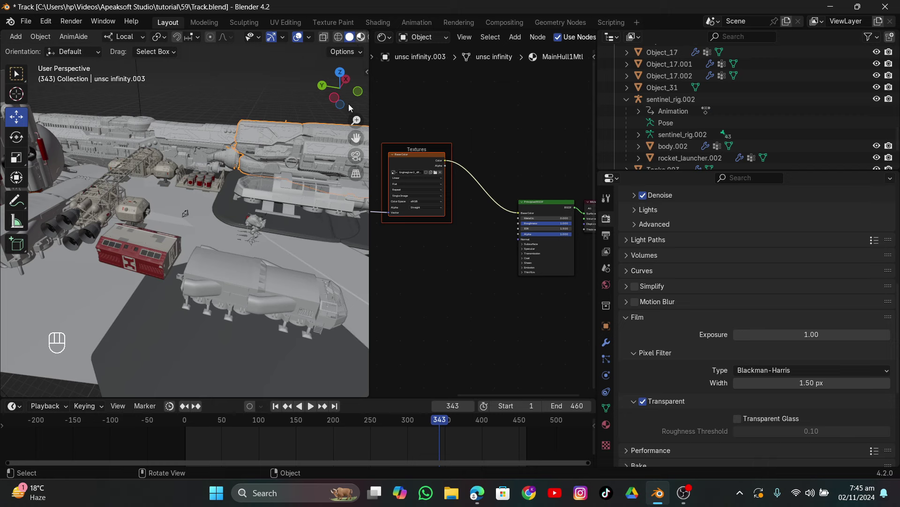
{"action": "key", "text": "z"}
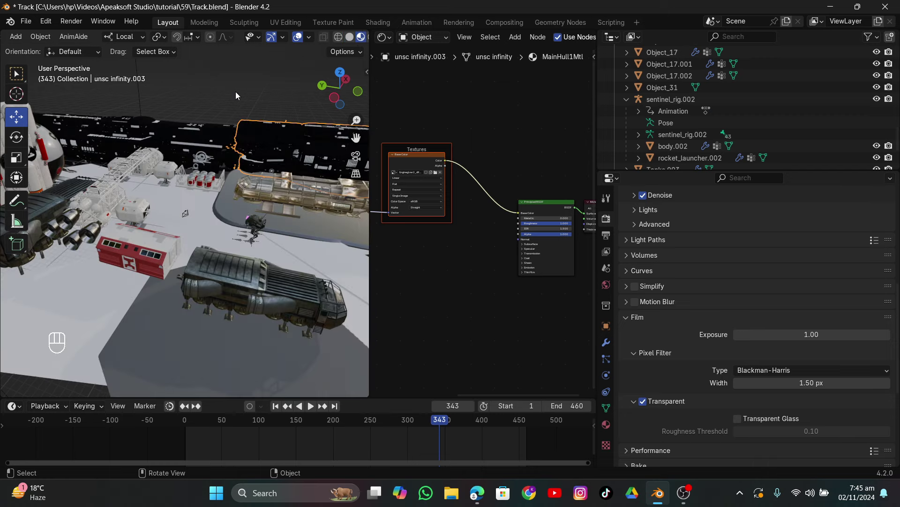
Replace the hull material's Base Color image with the InteriorGlow2_diff texture and inspect the hull up close.
{"action": "scroll", "coordinate": [454, 215], "scroll_direction": "up", "scroll_amount": 4}
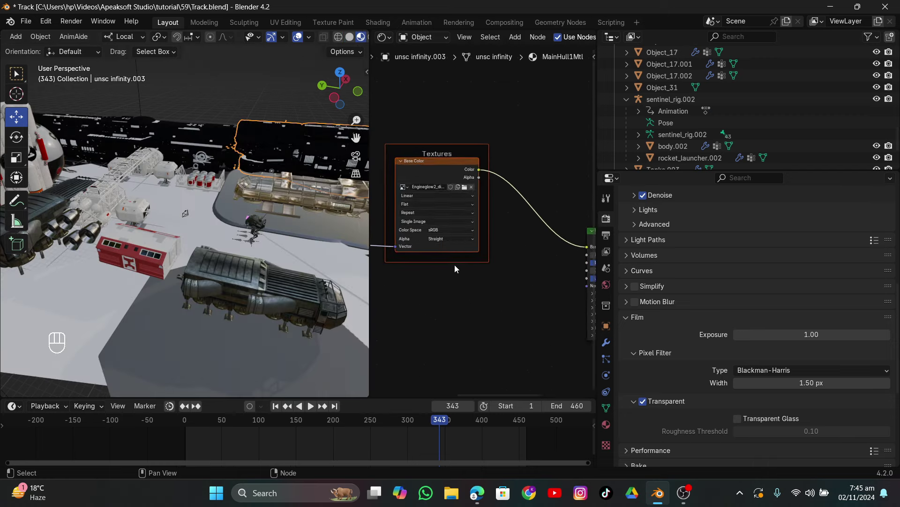
{"action": "left_click", "coordinate": [455, 171]}
{"action": "double_click", "coordinate": [323, 173]}
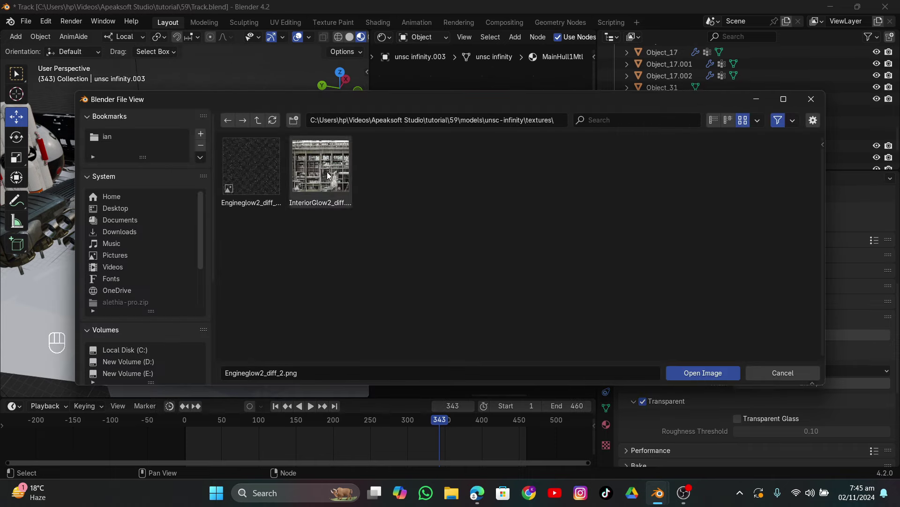
{"action": "left_click_drag", "start_coordinate": [307, 192], "coordinate": [318, 175]}
{"action": "left_click_drag", "start_coordinate": [359, 136], "coordinate": [204, 134]}
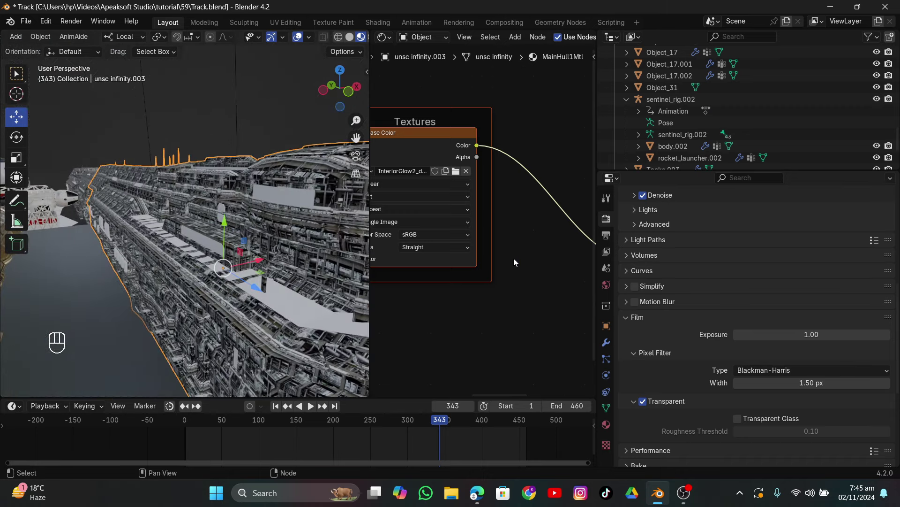
Add a Bump node feeding the texture's color as height into the Principled BSDF Normal, with strength 1.000.
{"action": "scroll", "coordinate": [502, 251], "scroll_direction": "down", "scroll_amount": 4}
{"action": "left_click_drag", "start_coordinate": [440, 141], "coordinate": [517, 289]}
{"action": "left_click", "coordinate": [483, 317]}
{"action": "left_click", "coordinate": [478, 313]}
{"action": "left_click_drag", "start_coordinate": [551, 259], "coordinate": [552, 257]}
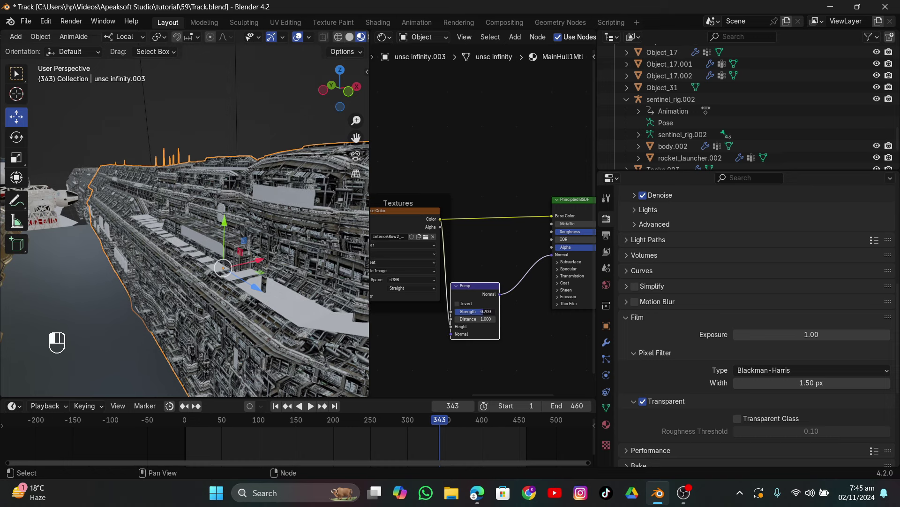
{"action": "left_click_drag", "start_coordinate": [483, 311], "coordinate": [495, 311]}
Check the camera view across earlier frames in material preview and wireframe, and go to frame 151 in solid shading.
{"action": "left_click", "coordinate": [356, 155]}
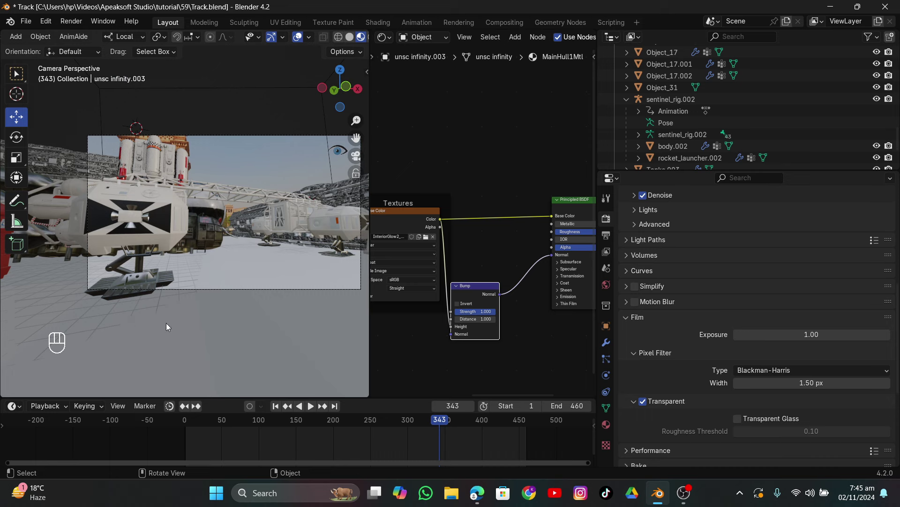
{"action": "left_click_drag", "start_coordinate": [412, 420], "coordinate": [210, 416]}
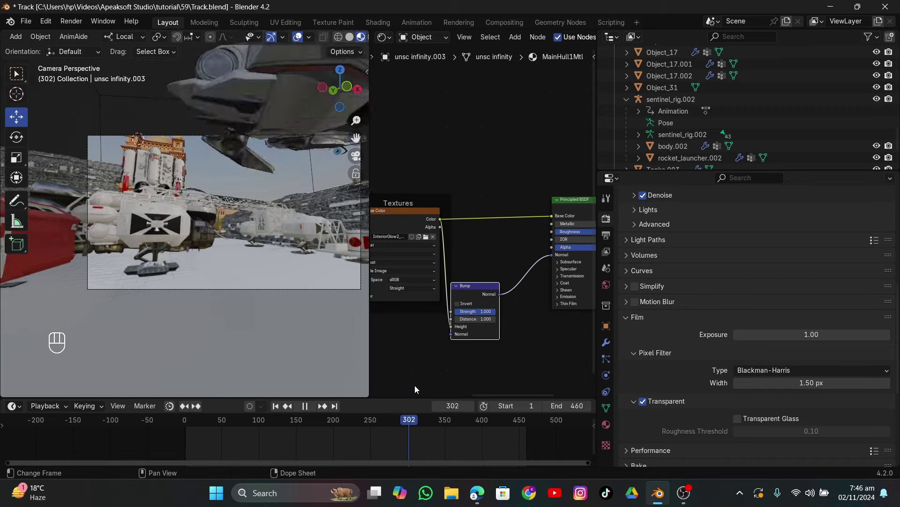
{"action": "key", "text": "Escape"}
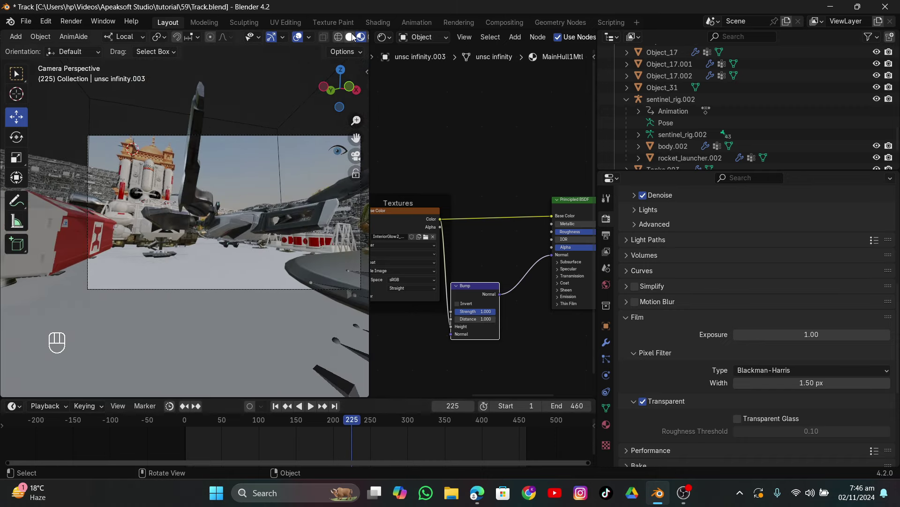
{"action": "left_click", "coordinate": [351, 36]}
{"action": "left_click", "coordinate": [338, 37]}
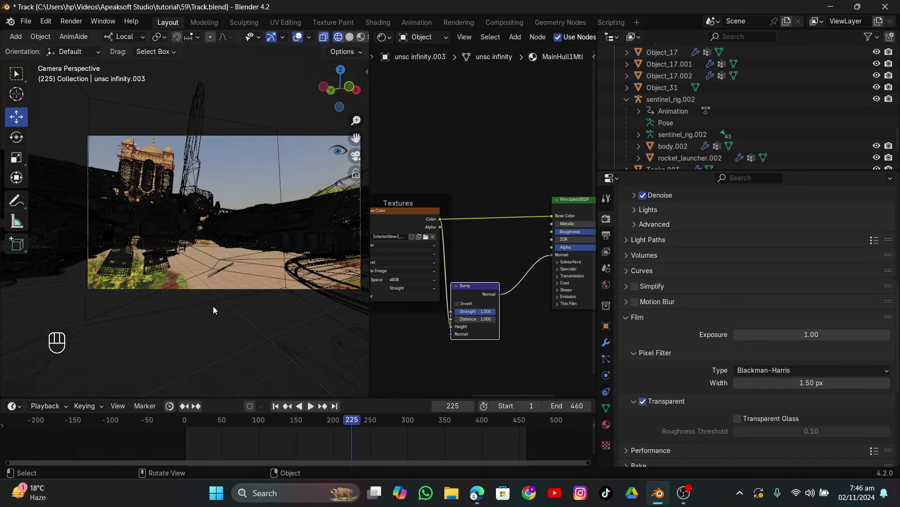
{"action": "mouse_move", "coordinate": [355, 429]}
{"action": "left_mouse_down"}
{"action": "mouse_move", "coordinate": [210, 431]}
{"action": "mouse_move", "coordinate": [297, 412]}
{"action": "left_mouse_up"}
{"action": "left_click", "coordinate": [349, 37]}
Select the ground plane Track Solid 1.003 and disable Shadow Catcher in its object visibility mask.
{"action": "mouse_move", "coordinate": [339, 87]}
{"action": "left_mouse_down"}
{"action": "mouse_move", "coordinate": [187, 149]}
{"action": "mouse_move", "coordinate": [139, 209]}
{"action": "mouse_move", "coordinate": [108, 216]}
{"action": "left_mouse_up"}
{"action": "scroll", "coordinate": [139, 209], "scroll_direction": "down", "scroll_amount": 3}
{"action": "left_click", "coordinate": [106, 214]}
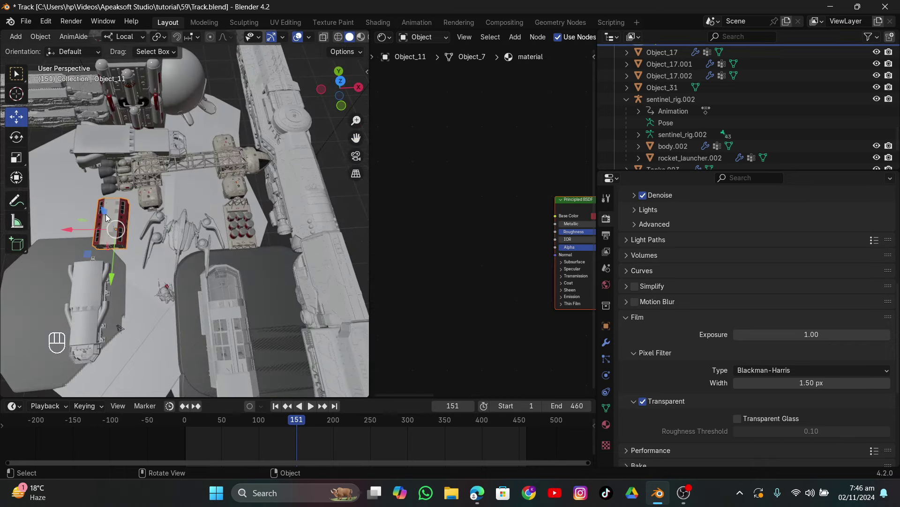
{"action": "left_click", "coordinate": [142, 287]}
{"action": "left_click", "coordinate": [356, 155]}
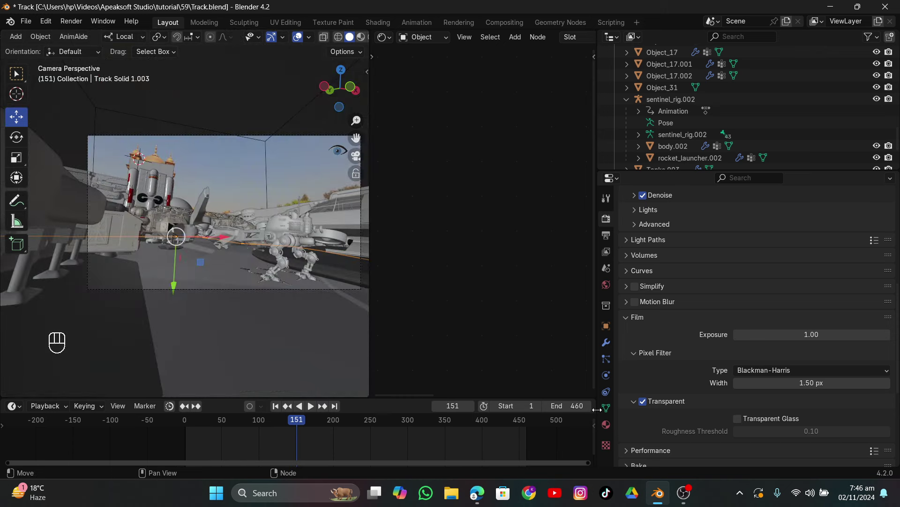
{"action": "left_click", "coordinate": [606, 425]}
{"action": "left_click", "coordinate": [606, 326]}
{"action": "scroll", "coordinate": [689, 345], "scroll_direction": "down", "scroll_amount": 8}
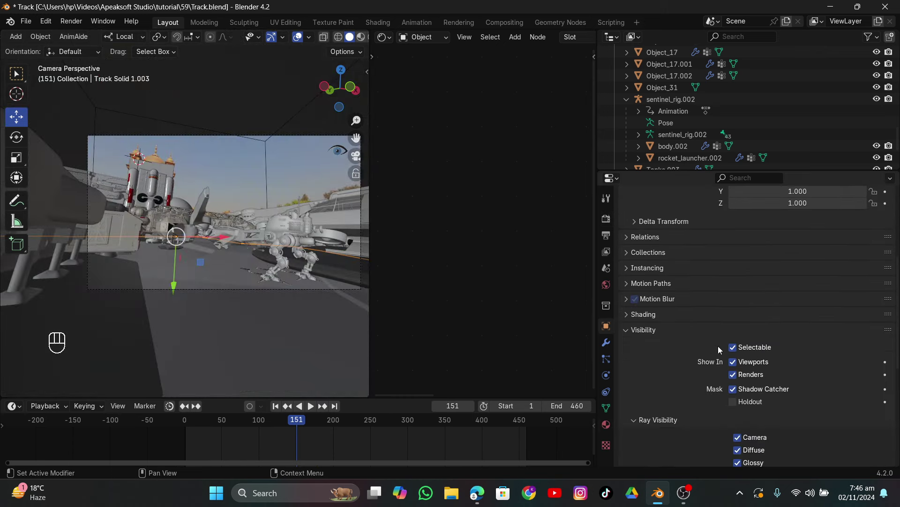
Isolate Track Solid 1.003 in local view through the camera and subdivide its entire mesh repeatedly.
{"action": "key", "text": "KP_Divide"}
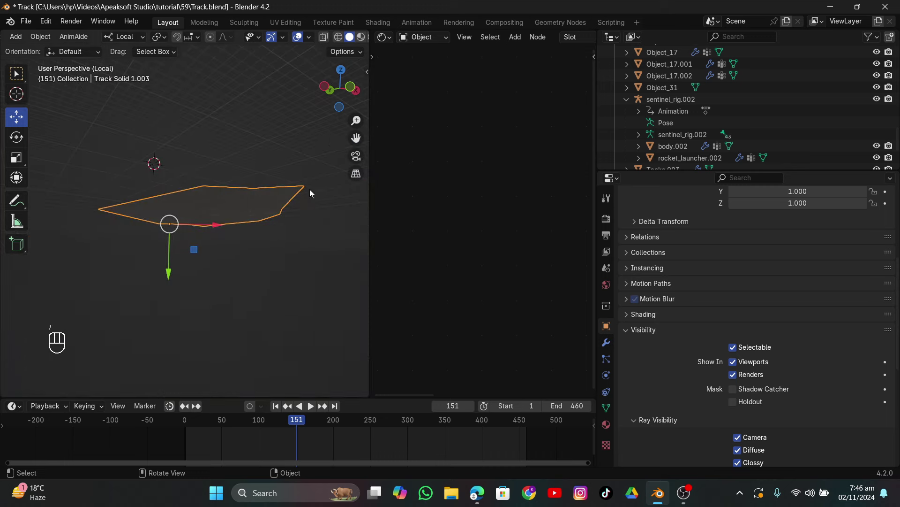
{"action": "key", "text": "KP_0"}
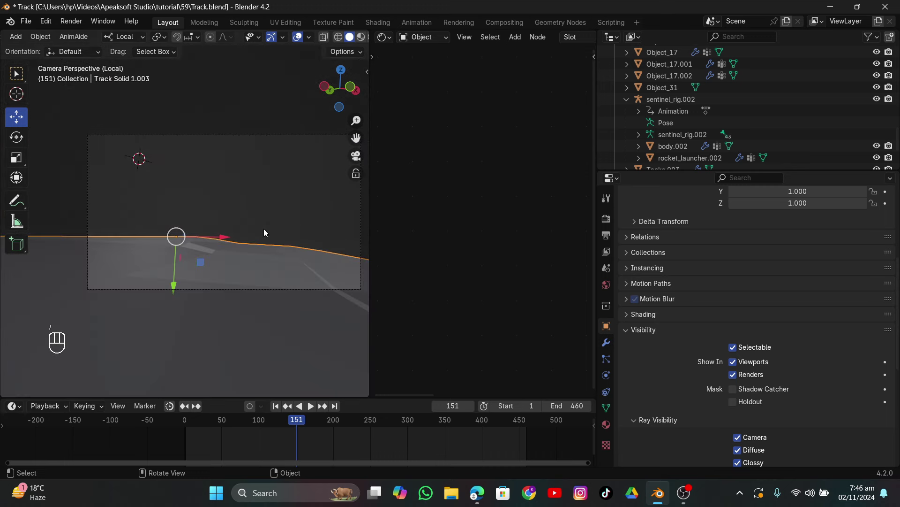
{"action": "key", "text": "Tab"}
{"action": "key", "text": "a"}
{"action": "right_click", "coordinate": [249, 167]}
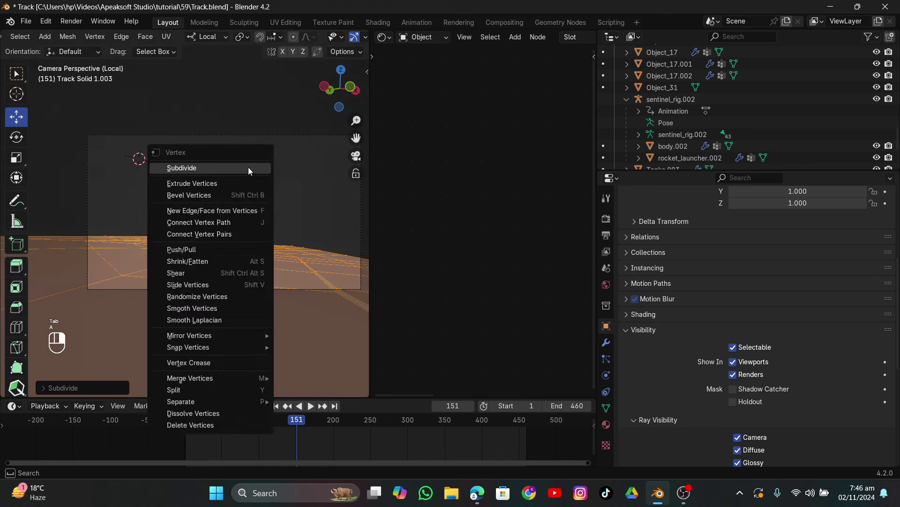
{"action": "left_click", "coordinate": [248, 167]}
{"action": "key", "text": "Tab"}
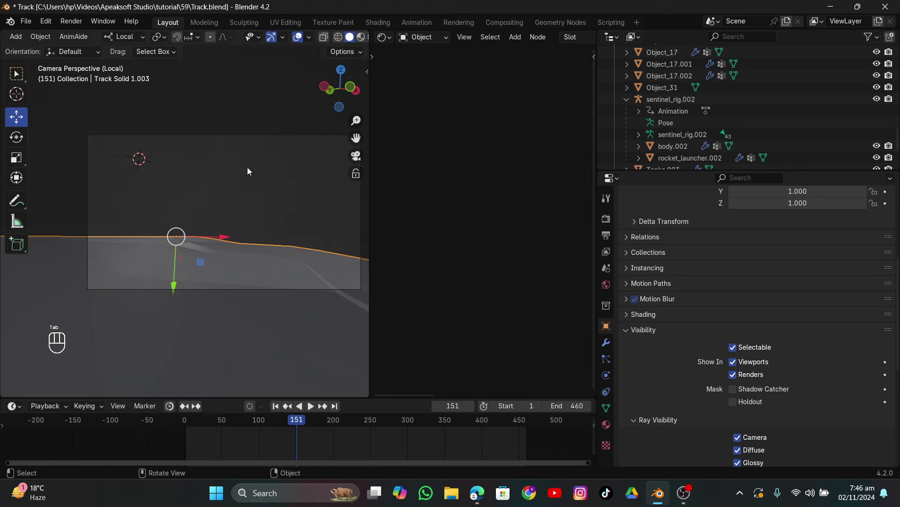
Create a new material on Track Solid 1.003 and show the viewport in material preview.
{"action": "left_click", "coordinate": [605, 423]}
{"action": "left_click", "coordinate": [733, 263]}
{"action": "left_click", "coordinate": [360, 37]}
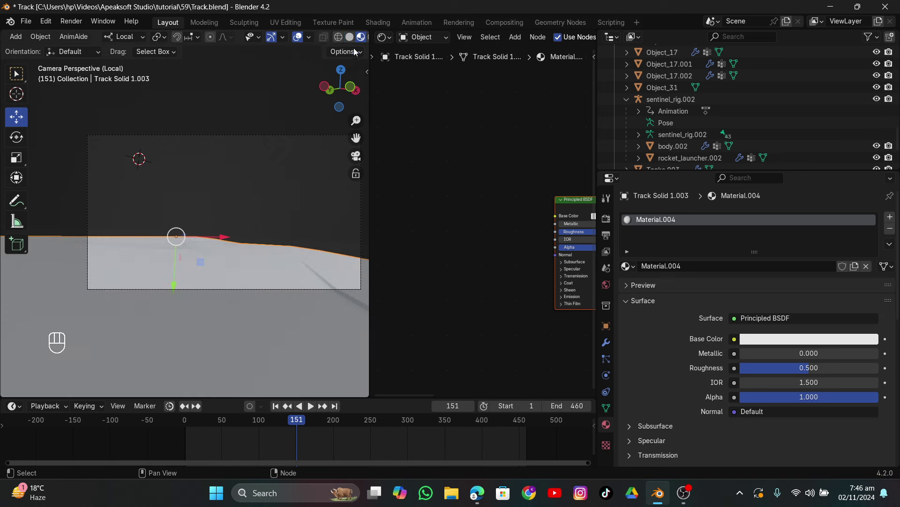
{"action": "scroll", "coordinate": [252, 199], "scroll_direction": "right", "scroll_amount": 3}
Unwrap the ground plane's UVs with Project from View through the camera and return to Object Mode.
{"action": "key", "text": "Tab"}
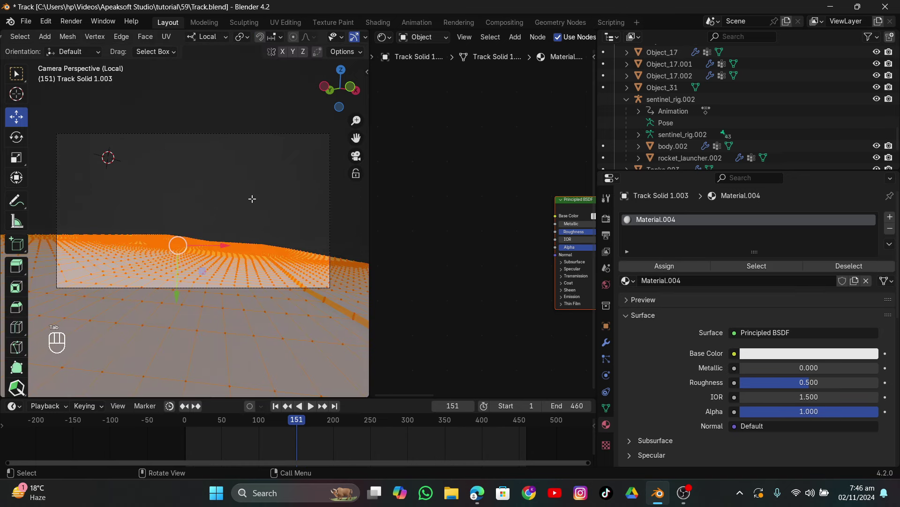
{"action": "key", "text": "u"}
{"action": "left_click", "coordinate": [211, 292]}
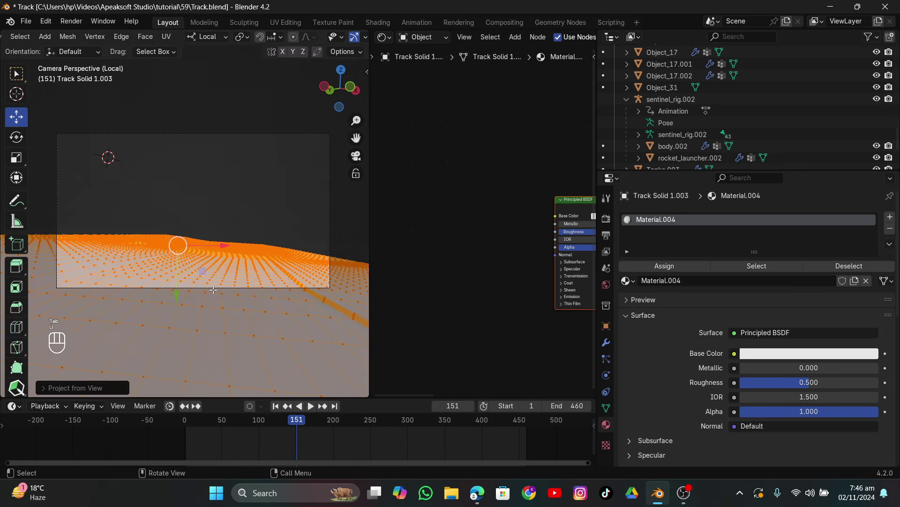
{"action": "key", "text": "Tab"}
{"action": "key", "text": "Tab"}
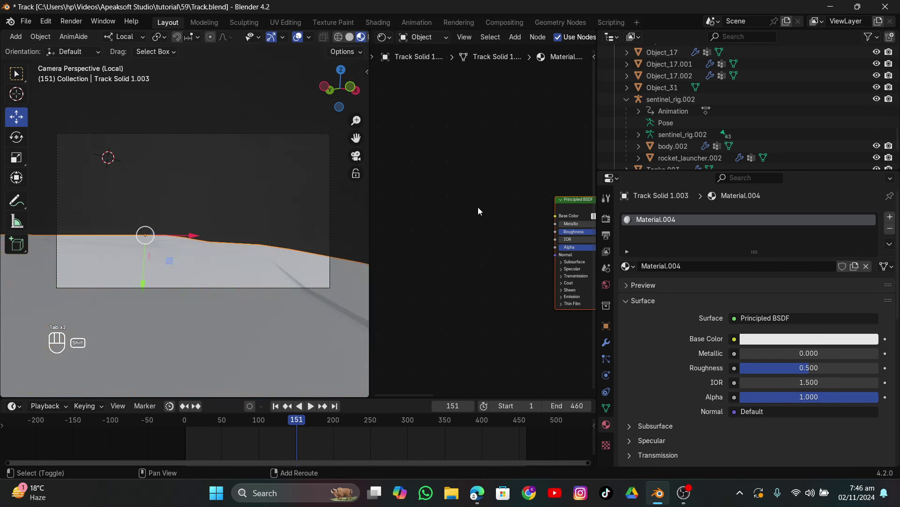
{"action": "key", "text": "shift+a"}
{"action": "type", "text": "im"}
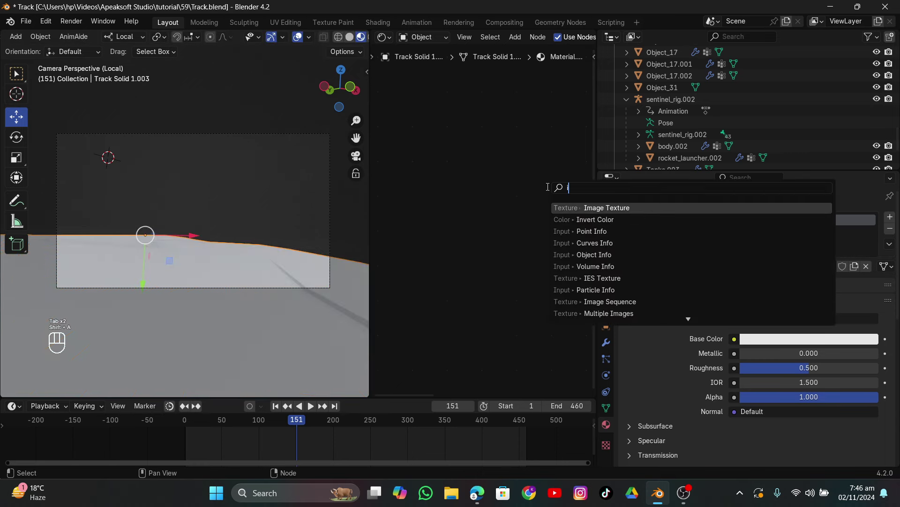
{"action": "left_click", "coordinate": [593, 219]}
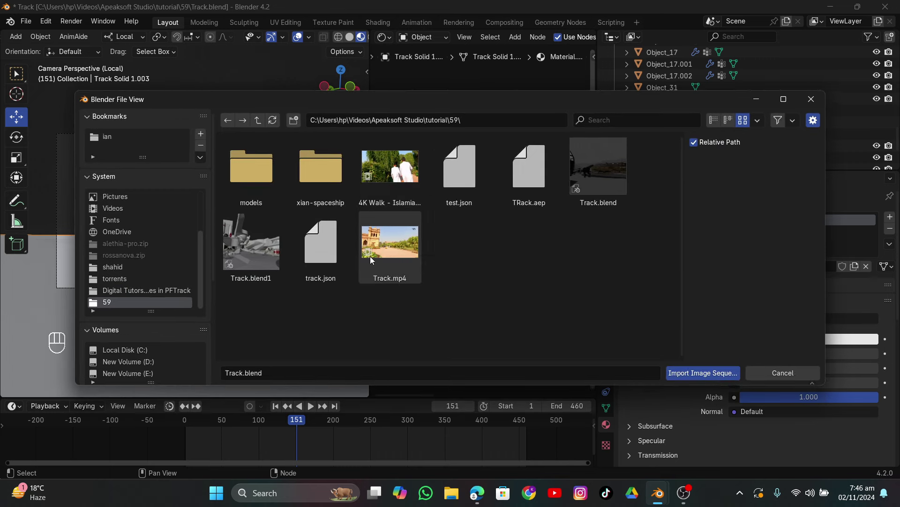
{"action": "left_click", "coordinate": [811, 99]}
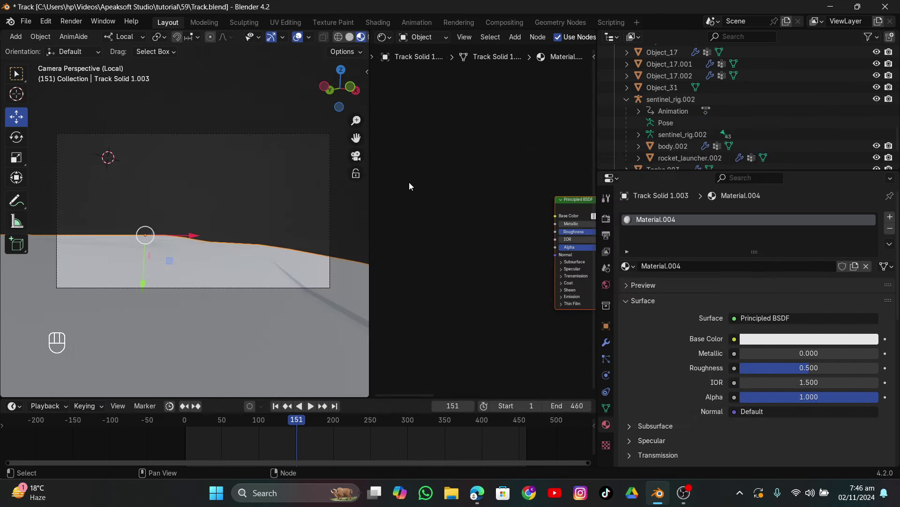
Add an Image Texture node to the ground material and connect its Color to the Principled BSDF Base Color.
{"action": "key", "text": "shift+a"}
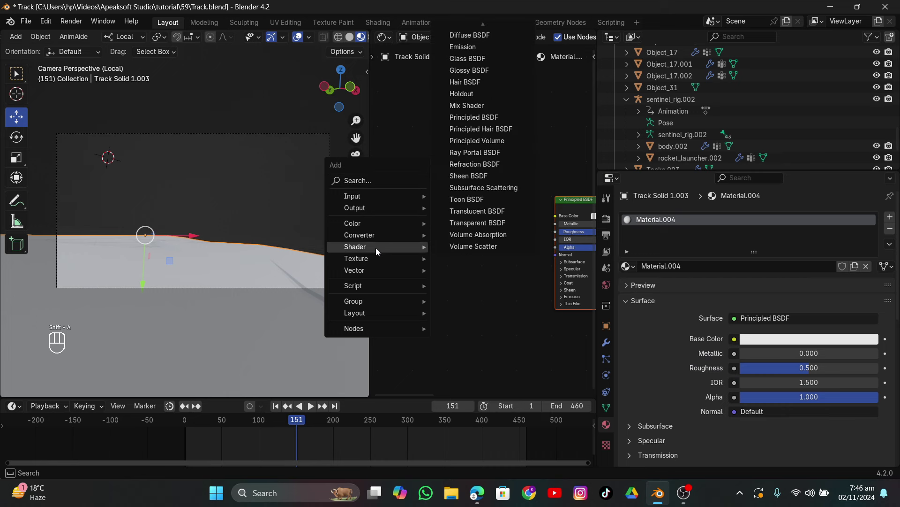
{"action": "mouse_move", "coordinate": [377, 258]}
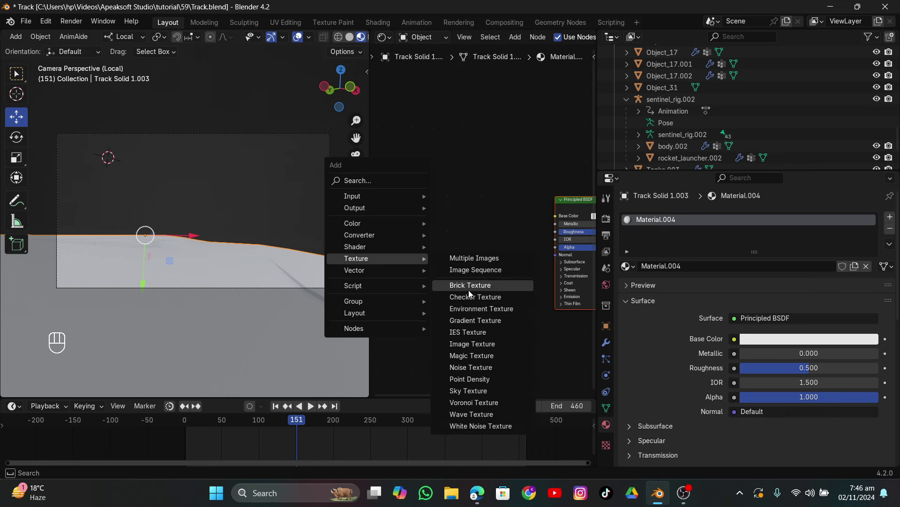
{"action": "left_click", "coordinate": [472, 344]}
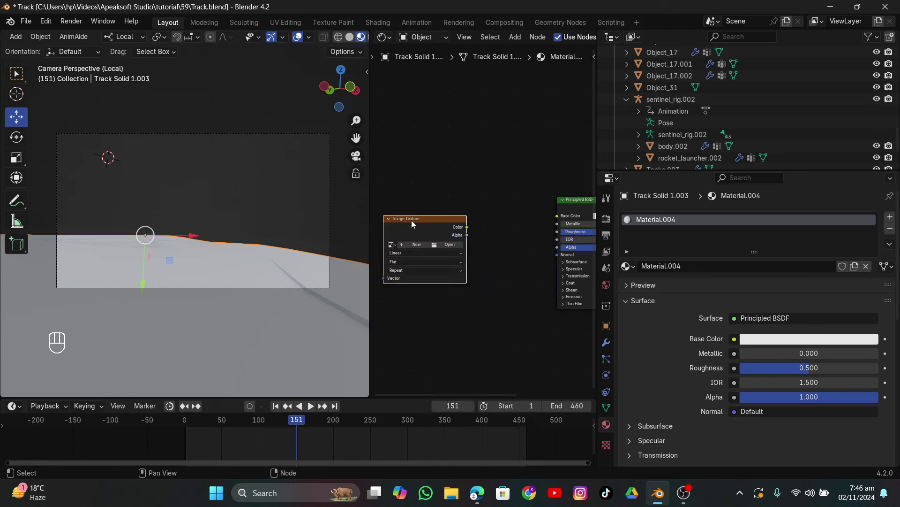
{"action": "left_click", "coordinate": [468, 233]}
{"action": "left_click_drag", "start_coordinate": [466, 227], "coordinate": [557, 215]}
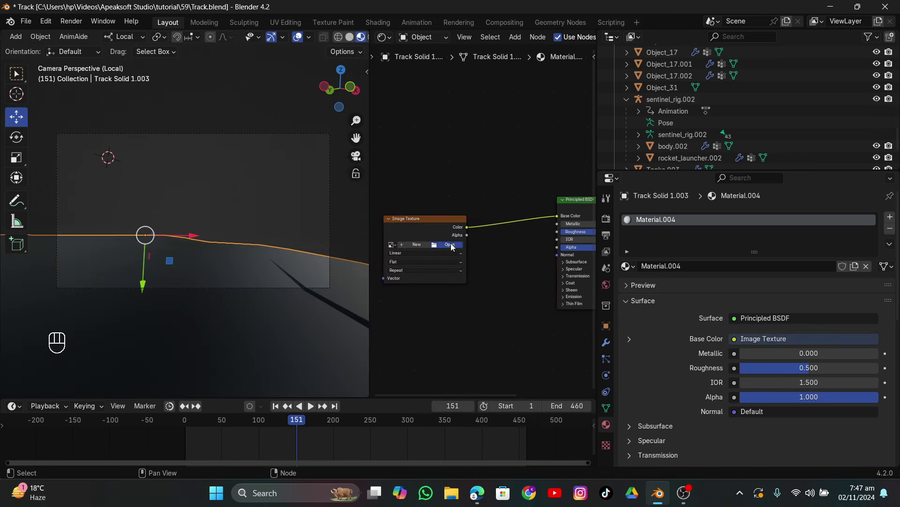
Load the movie file Track.mp4 into the ground material's Image Texture node.
{"action": "left_click", "coordinate": [450, 244]}
{"action": "left_click", "coordinate": [466, 177]}
{"action": "double_click", "coordinate": [466, 177]}
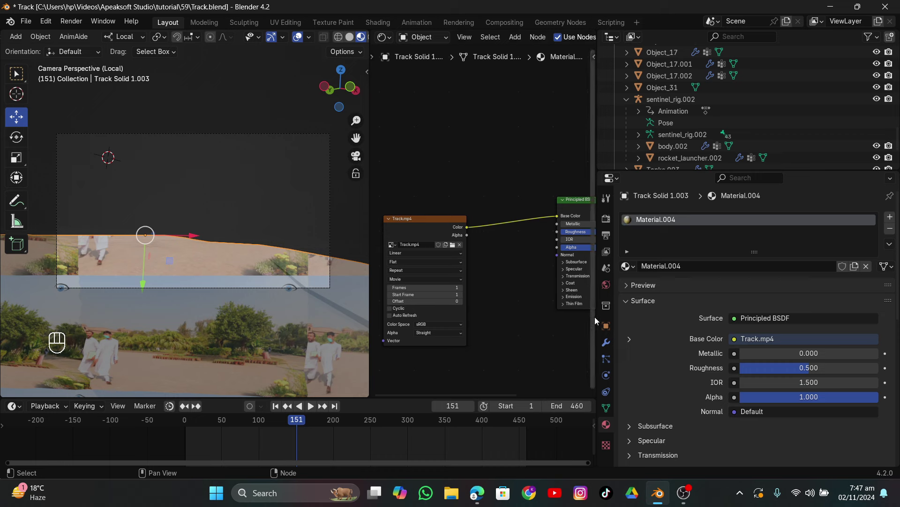
Enable Cyclic and Auto Refresh on the Track.mp4 texture node and set its frame count to 460.
{"action": "left_click", "coordinate": [401, 309]}
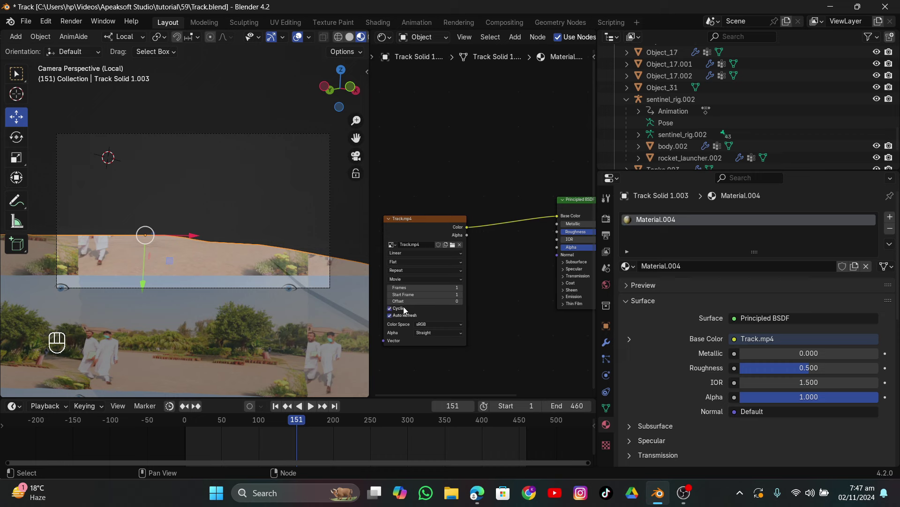
{"action": "scroll", "coordinate": [413, 293], "scroll_direction": "up", "scroll_amount": 3}
{"action": "left_click_drag", "start_coordinate": [491, 275], "coordinate": [535, 275]}
{"action": "left_click", "coordinate": [492, 275]}
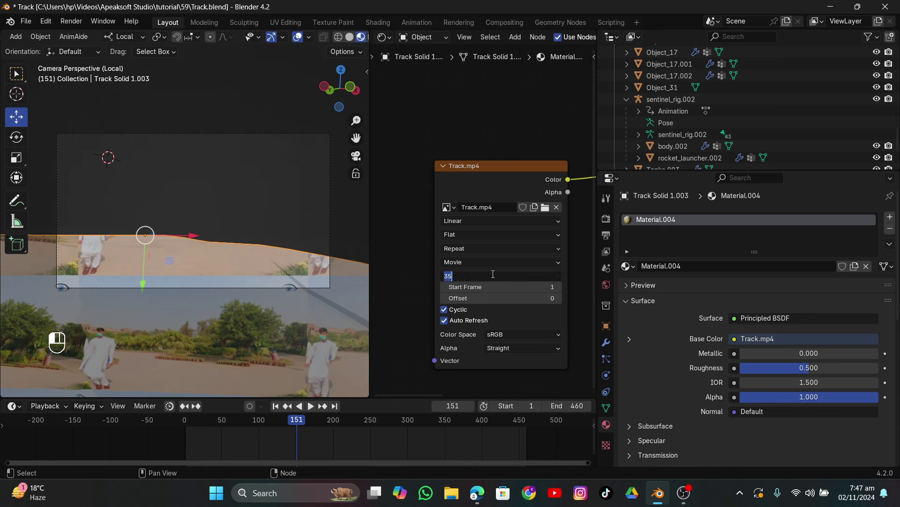
{"action": "type", "text": "460"}
{"action": "key", "text": "Return"}
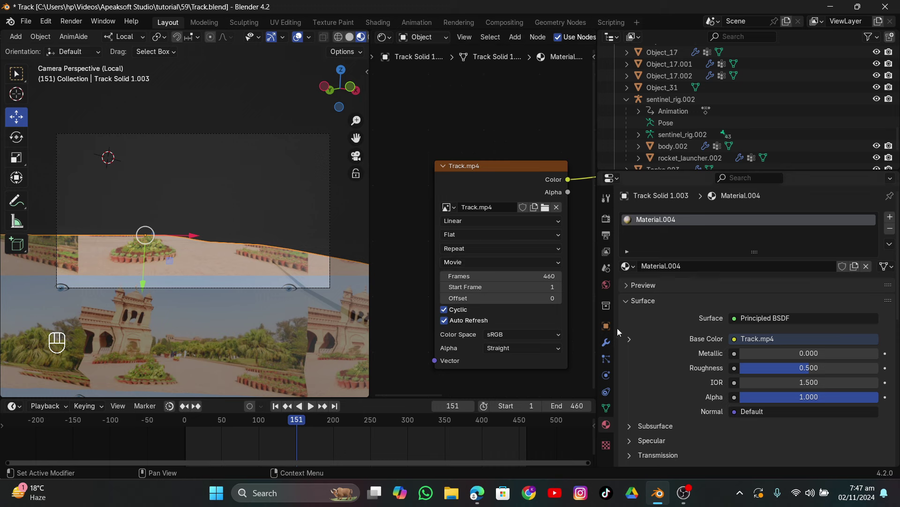
Add a UV Project modifier to the ground plane and assign UVMap as its UV map.
{"action": "left_click", "coordinate": [606, 342]}
{"action": "left_click", "coordinate": [712, 221]}
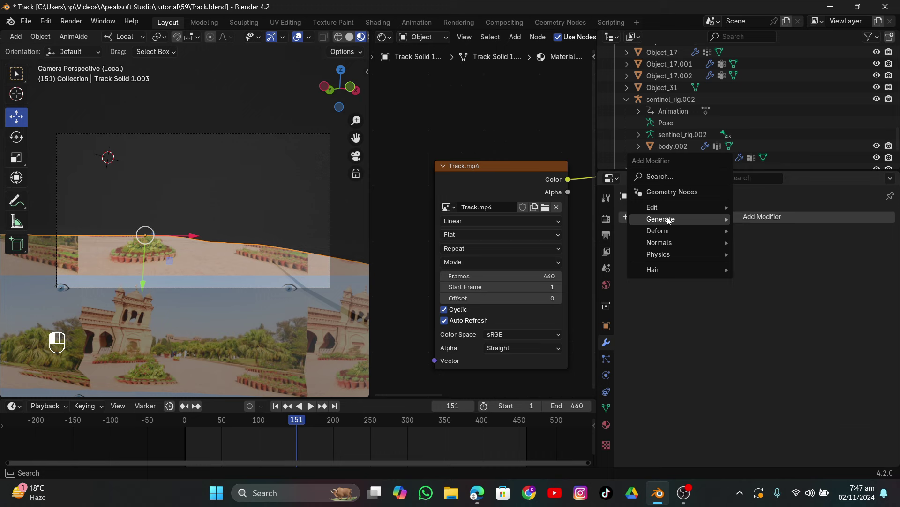
{"action": "mouse_move", "coordinate": [671, 204]}
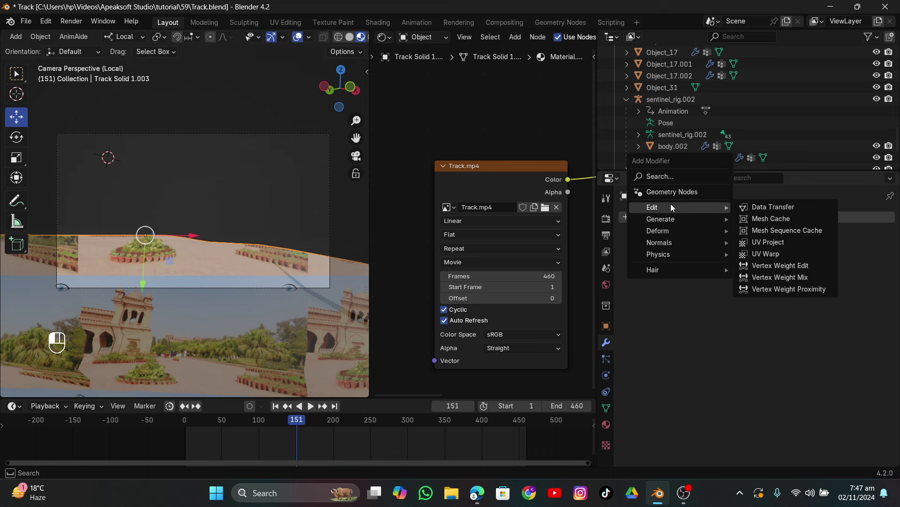
{"action": "left_click", "coordinate": [763, 243]}
{"action": "left_click", "coordinate": [749, 283]}
{"action": "left_click", "coordinate": [749, 299]}
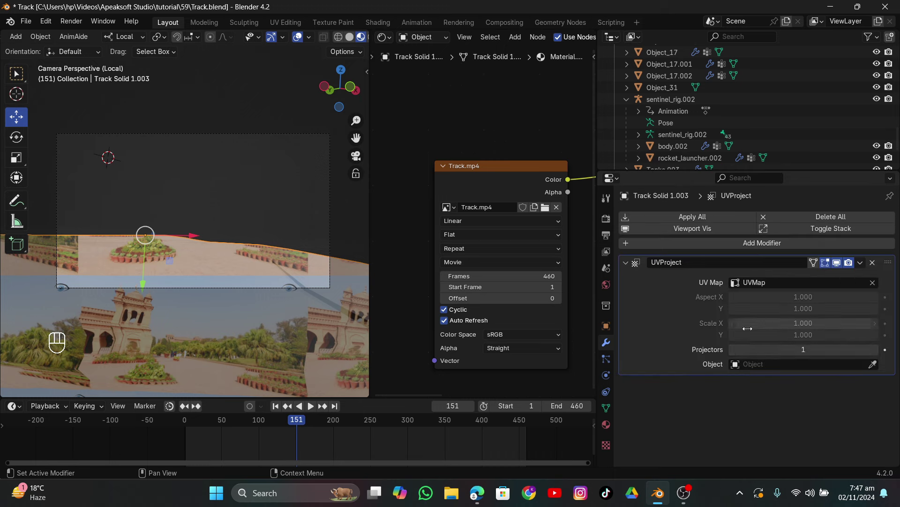
Set 3D Tracker Camera as the UV Project modifier's projector object and its Aspect X to 1.760.
{"action": "left_click", "coordinate": [757, 365]}
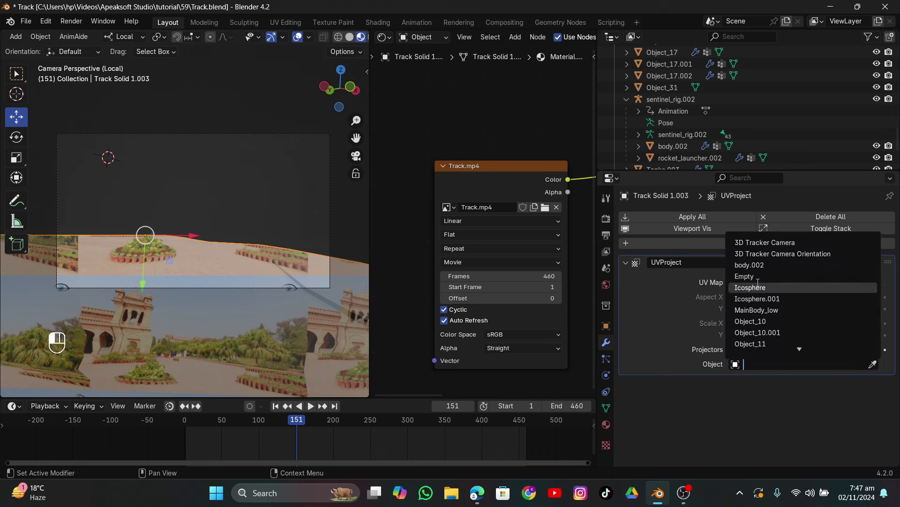
{"action": "left_click", "coordinate": [791, 241]}
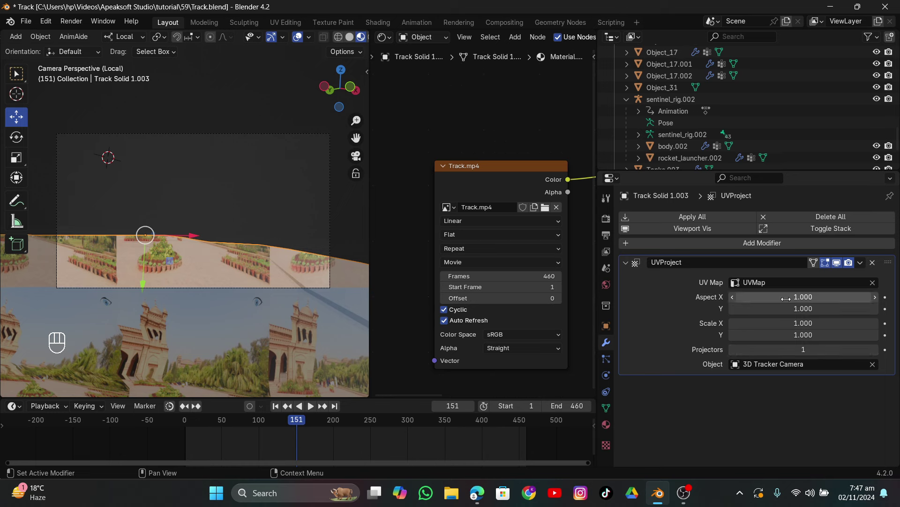
{"action": "left_click_drag", "start_coordinate": [798, 297], "coordinate": [841, 297]}
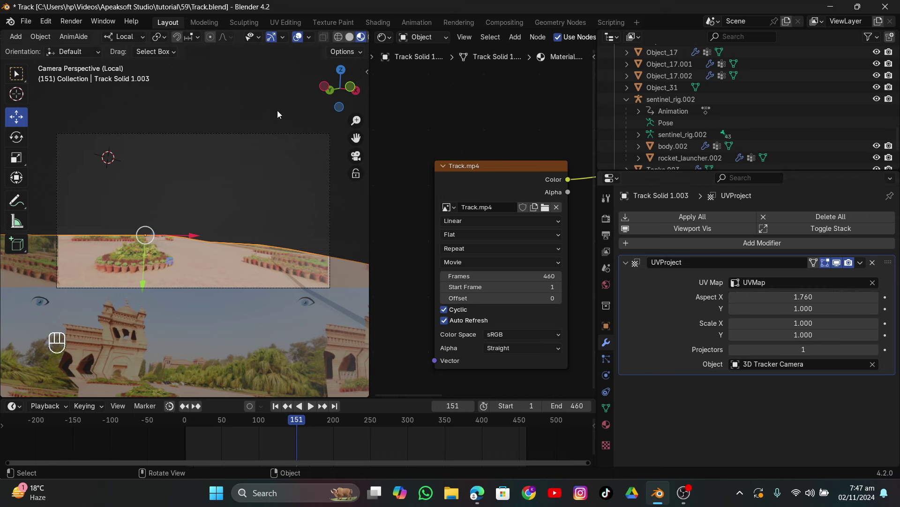
Show the viewport in solid shading with Texture color and leave local view to bring back the whole scene.
{"action": "left_click", "coordinate": [350, 39]}
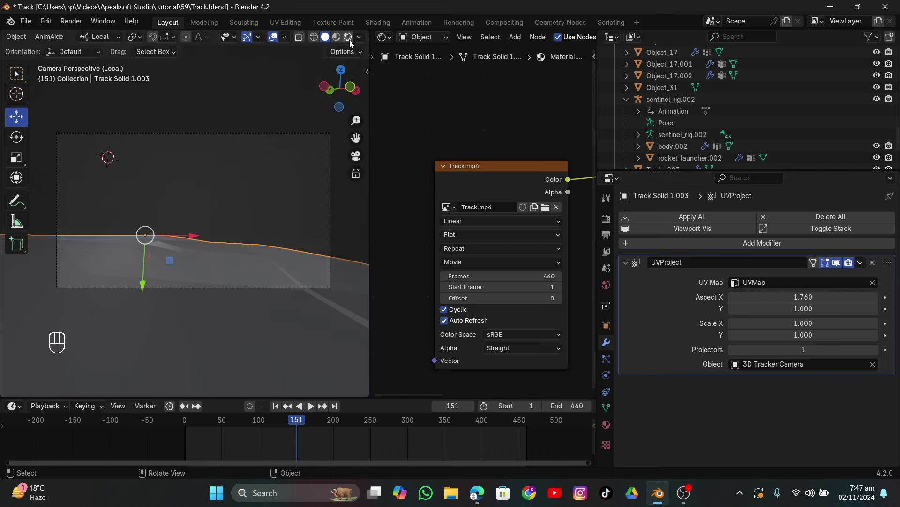
{"action": "left_click", "coordinate": [359, 37]}
{"action": "left_click", "coordinate": [398, 223]}
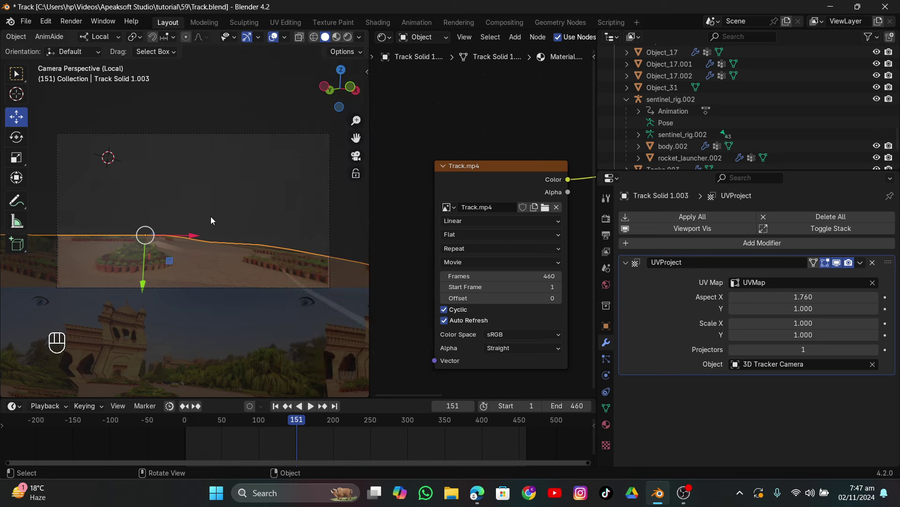
{"action": "key", "text": "slash"}
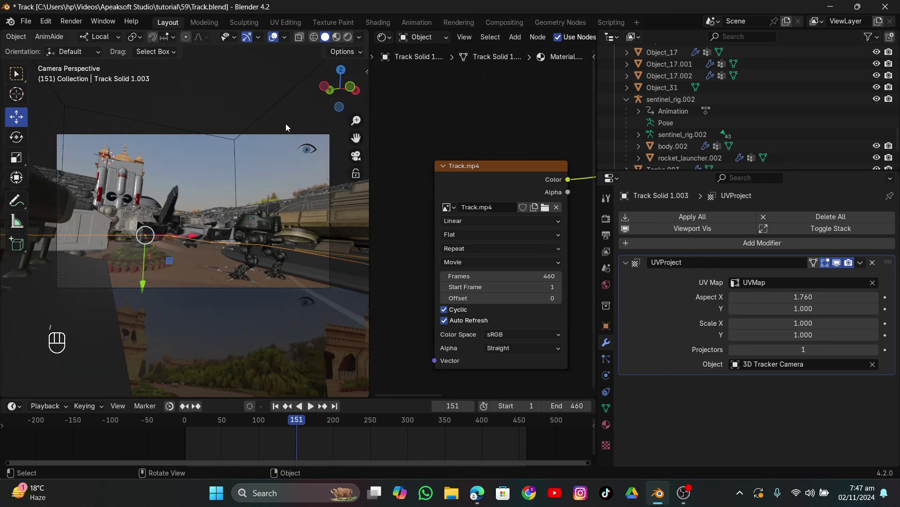
Switch to material preview and play the animation to check how the projected ground footage follows the shot.
{"action": "scroll", "coordinate": [248, 197], "scroll_direction": "up", "scroll_amount": 3}
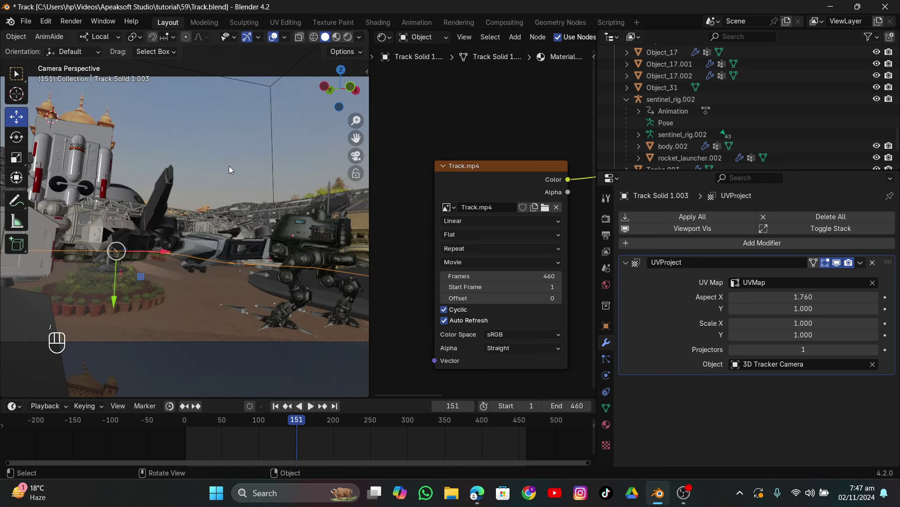
{"action": "key", "text": "z"}
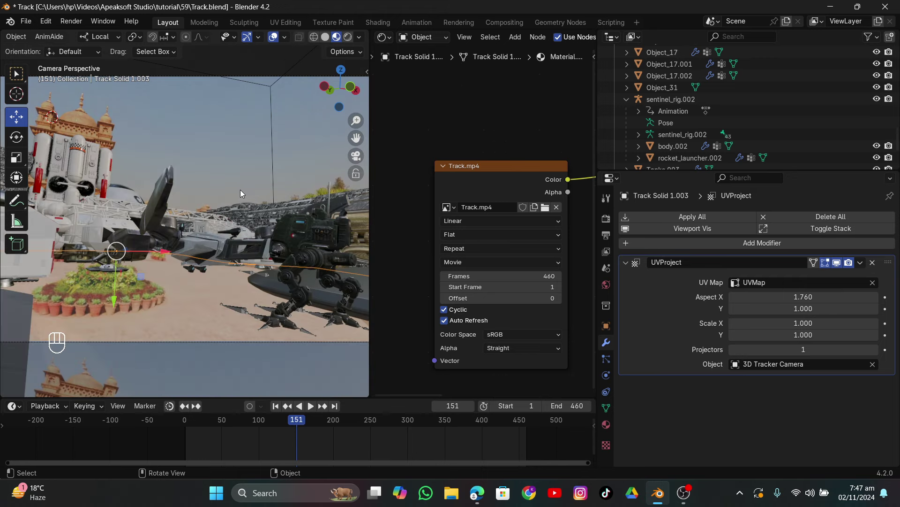
{"action": "left_click", "coordinate": [248, 153]}
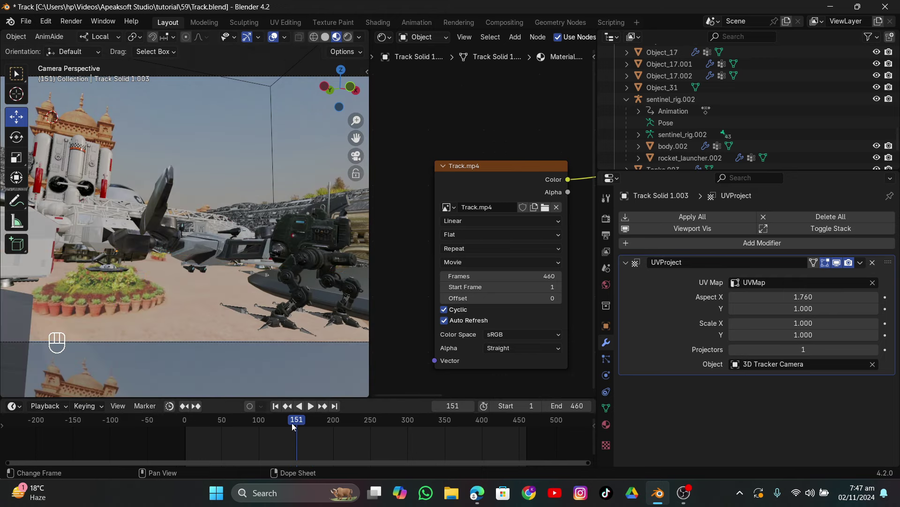
{"action": "key", "text": "shift+ctrl+space"}
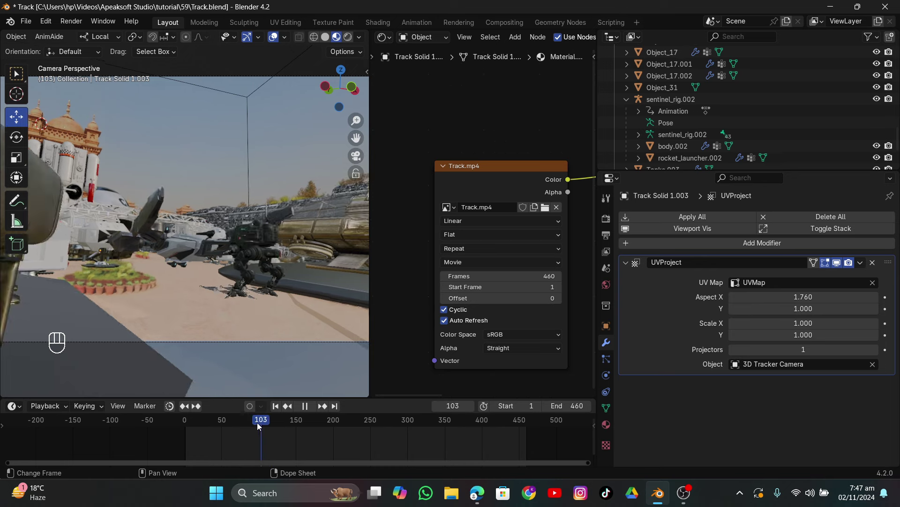
{"action": "key", "text": "space"}
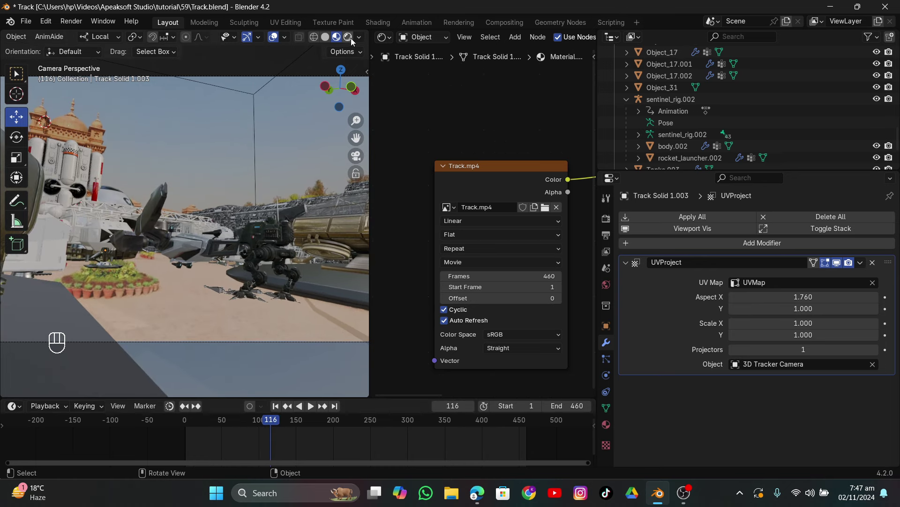
Show the viewport rendered, select the ground plane, and set its Principled BSDF Roughness to 0.762.
{"action": "left_click", "coordinate": [349, 39]}
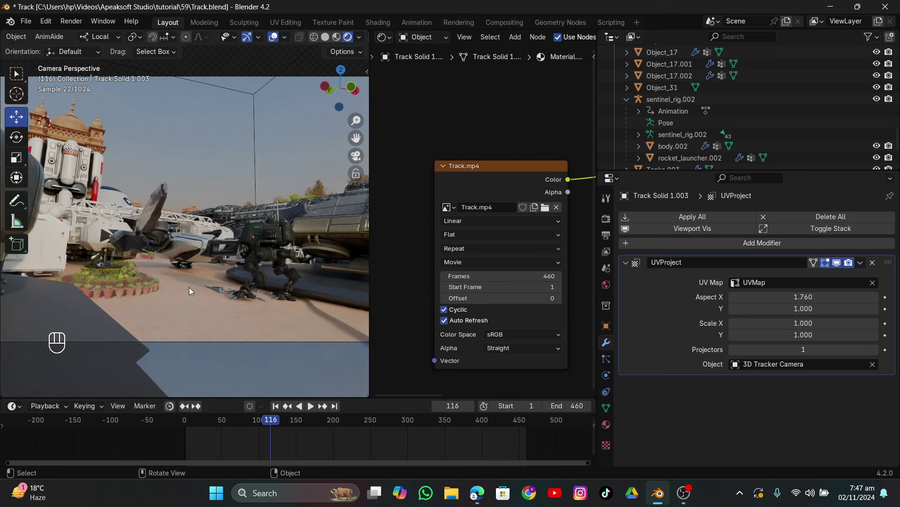
{"action": "left_click", "coordinate": [200, 305]}
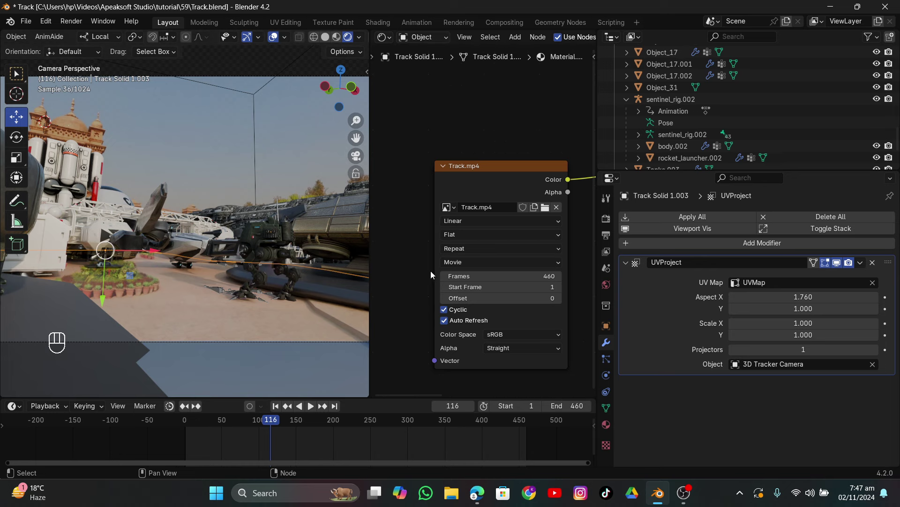
{"action": "scroll", "coordinate": [430, 271], "scroll_direction": "down", "scroll_amount": 2}
{"action": "scroll", "coordinate": [466, 237], "scroll_direction": "up", "scroll_amount": 2}
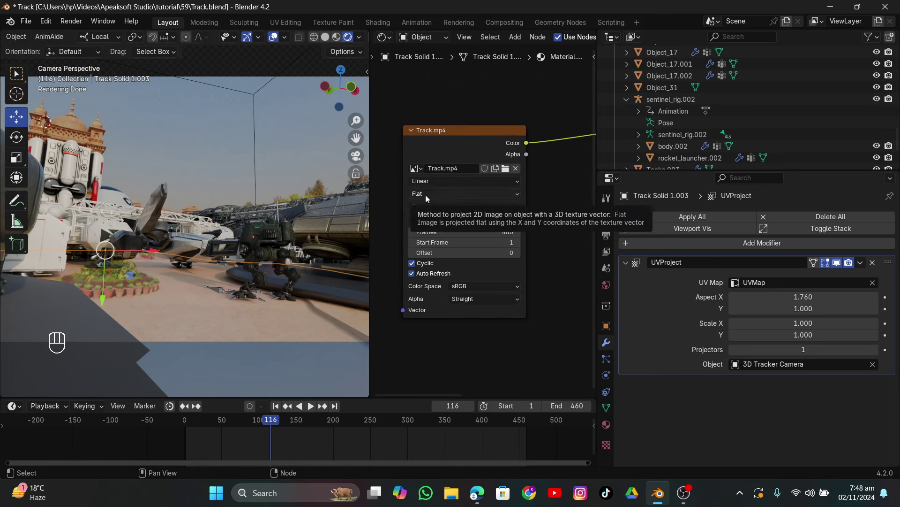
{"action": "left_click_drag", "start_coordinate": [517, 219], "coordinate": [452, 199]}
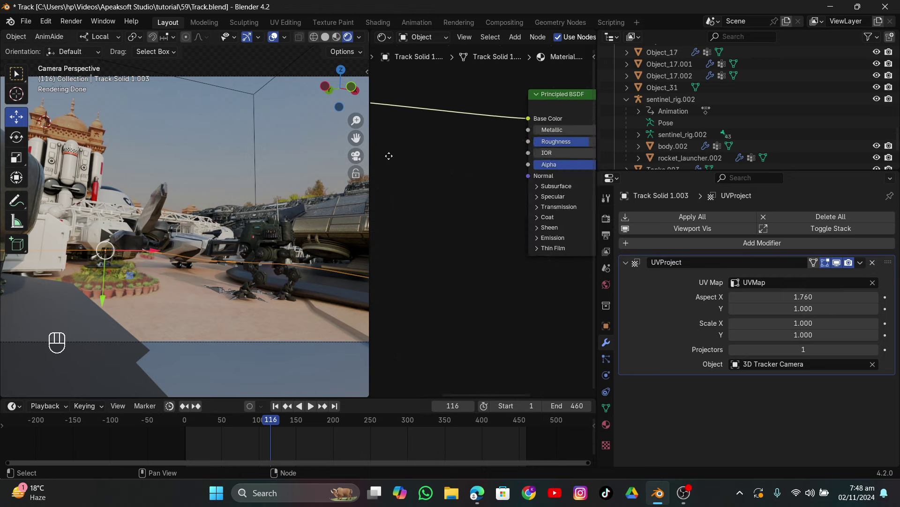
{"action": "scroll", "coordinate": [464, 145], "scroll_direction": "right", "scroll_amount": 3}
{"action": "left_click_drag", "start_coordinate": [467, 155], "coordinate": [520, 155]}
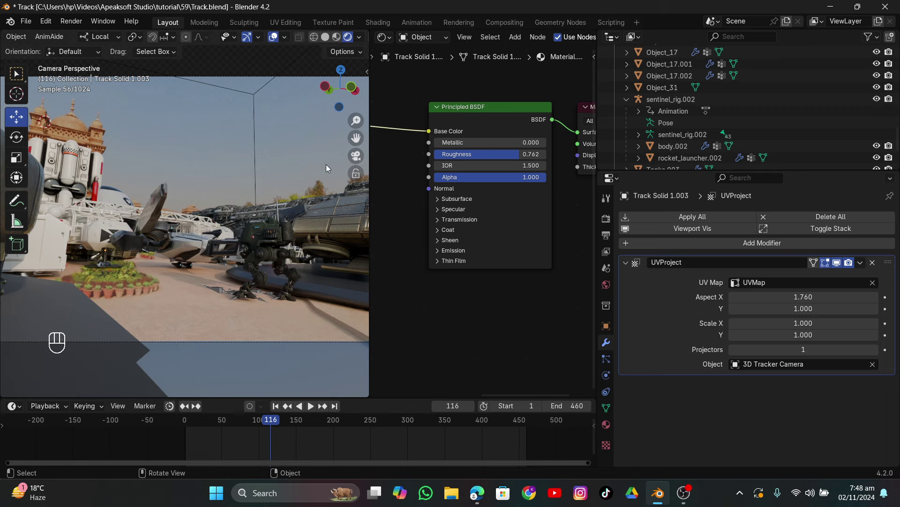
Select the 3D Tracker Camera and set its Track.mp4 background image opacity to 1.000.
{"action": "scroll", "coordinate": [325, 167], "scroll_direction": "down", "scroll_amount": 3}
{"action": "left_click", "coordinate": [292, 136]}
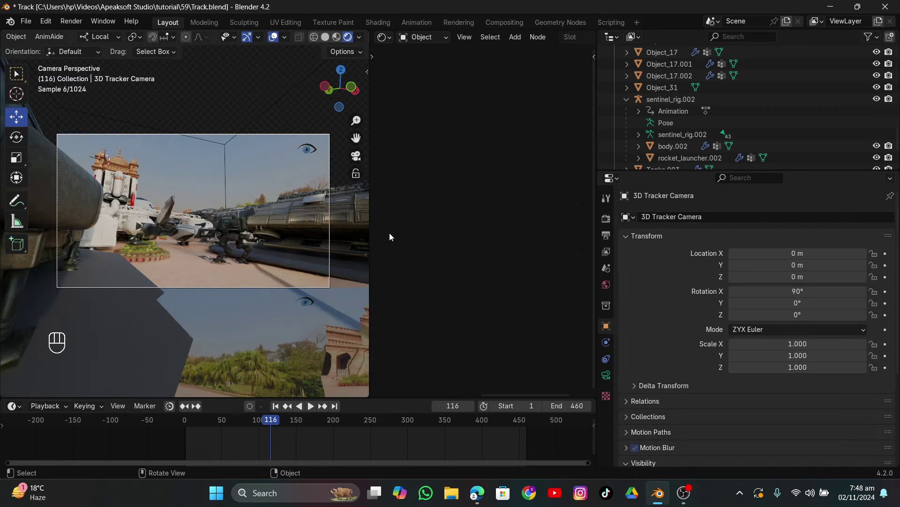
{"action": "left_click", "coordinate": [606, 375]}
{"action": "scroll", "coordinate": [689, 386], "scroll_direction": "down", "scroll_amount": 8}
{"action": "left_click_drag", "start_coordinate": [811, 394], "coordinate": [888, 394]}
Define a render region that covers the whole camera frame in the viewport.
{"action": "scroll", "coordinate": [275, 205], "scroll_direction": "up", "scroll_amount": 1}
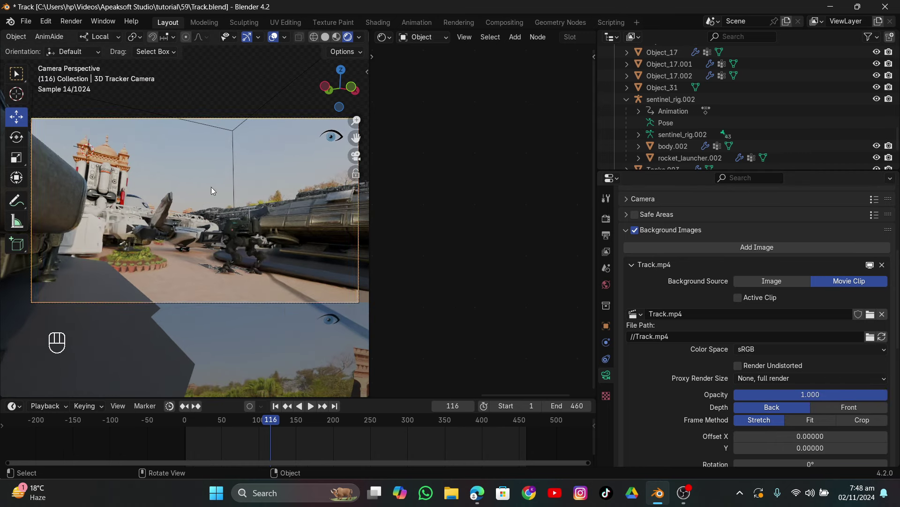
{"action": "key", "text": "ctrl+b"}
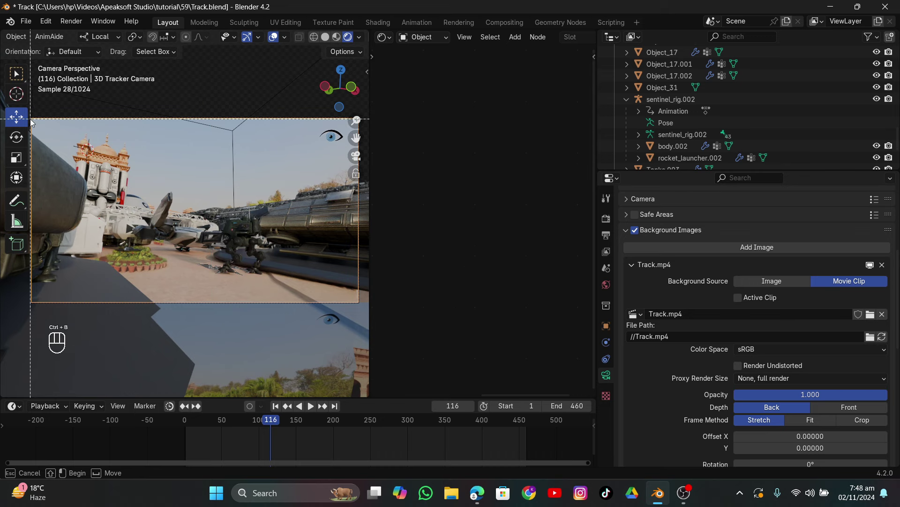
{"action": "left_click_drag", "start_coordinate": [31, 118], "coordinate": [357, 302]}
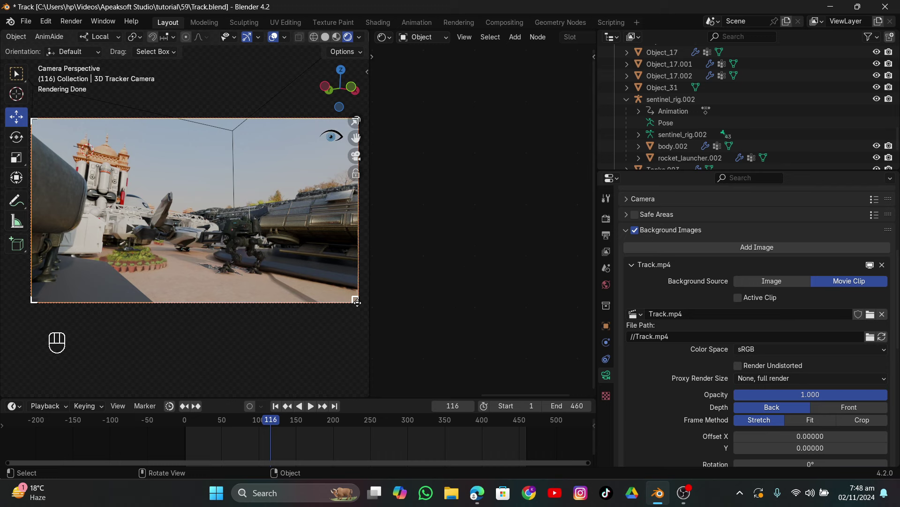
Inspect the rendered camera view at frames 269, 377 and 439.
{"action": "left_click", "coordinate": [385, 423]}
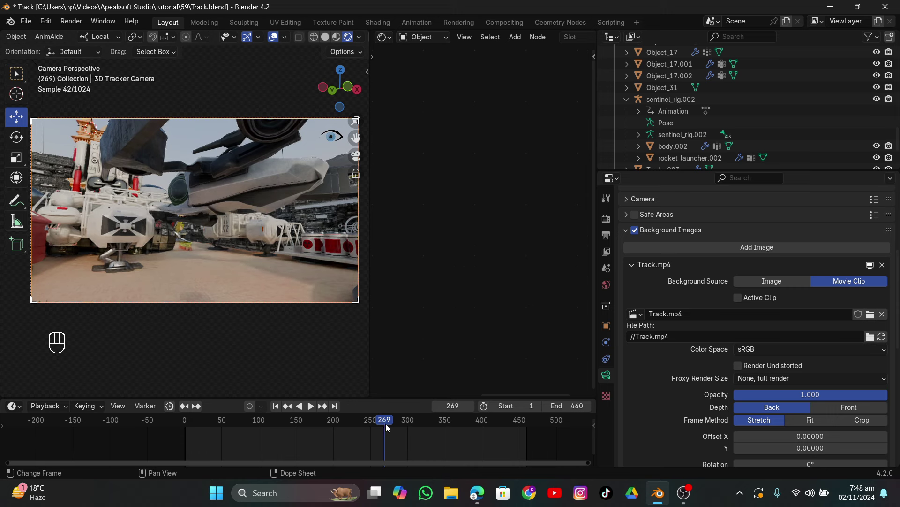
{"action": "left_click", "coordinate": [465, 423]}
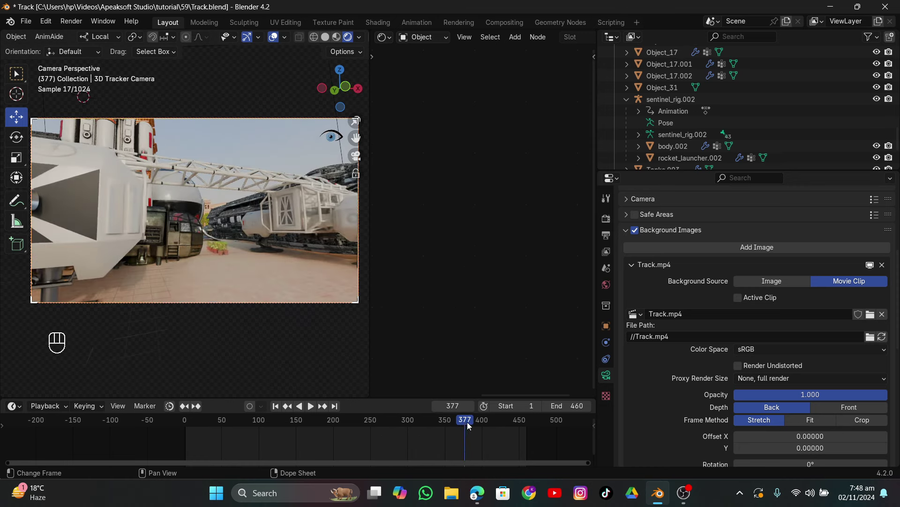
{"action": "left_click", "coordinate": [511, 423]}
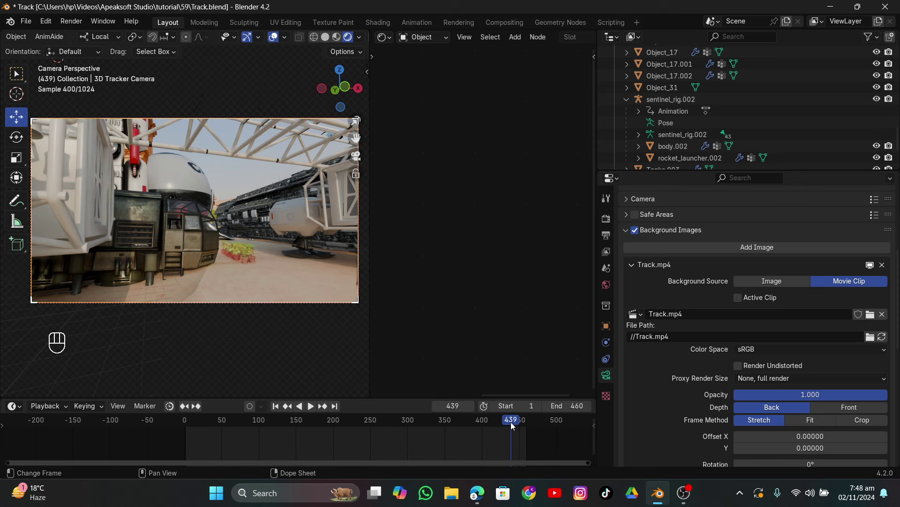
Save the file and display the viewport in solid shading with Single color.
{"action": "left_click", "coordinate": [325, 38]}
{"action": "left_click", "coordinate": [26, 21]}
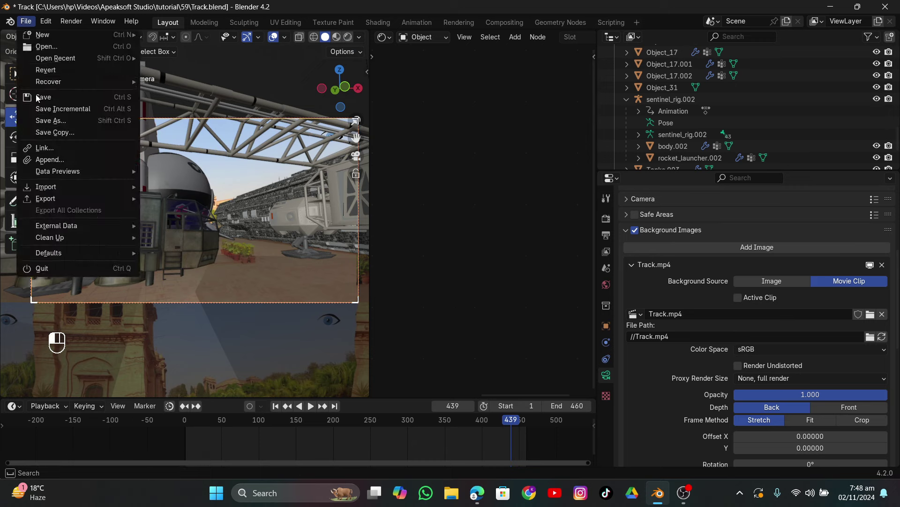
{"action": "left_click", "coordinate": [38, 97]}
{"action": "left_click", "coordinate": [359, 37]}
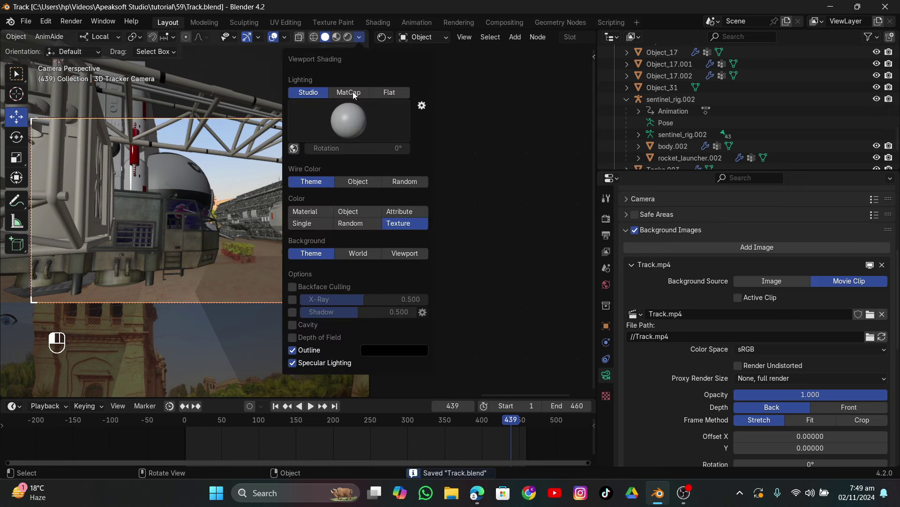
{"action": "left_click", "coordinate": [305, 224]}
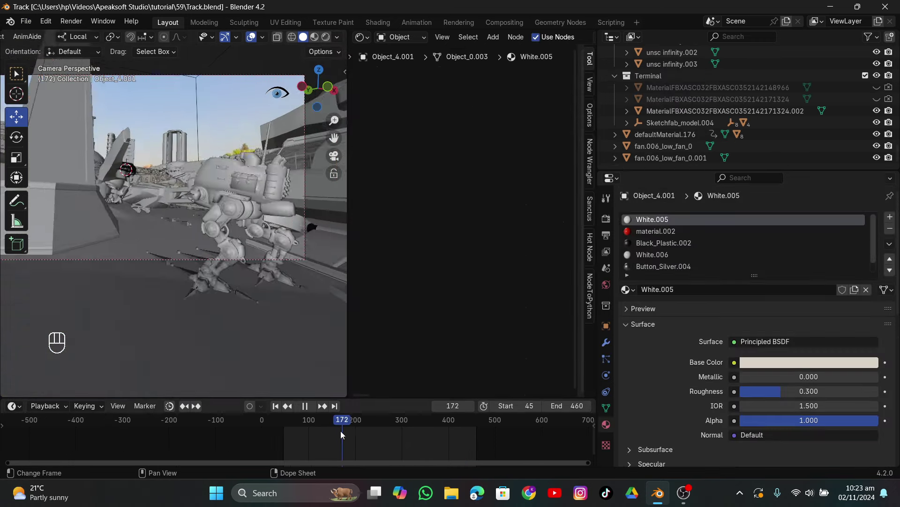
Move the timeline to frame 358 and open the compositing node setup.
{"action": "left_click_drag", "start_coordinate": [340, 430], "coordinate": [433, 419]}
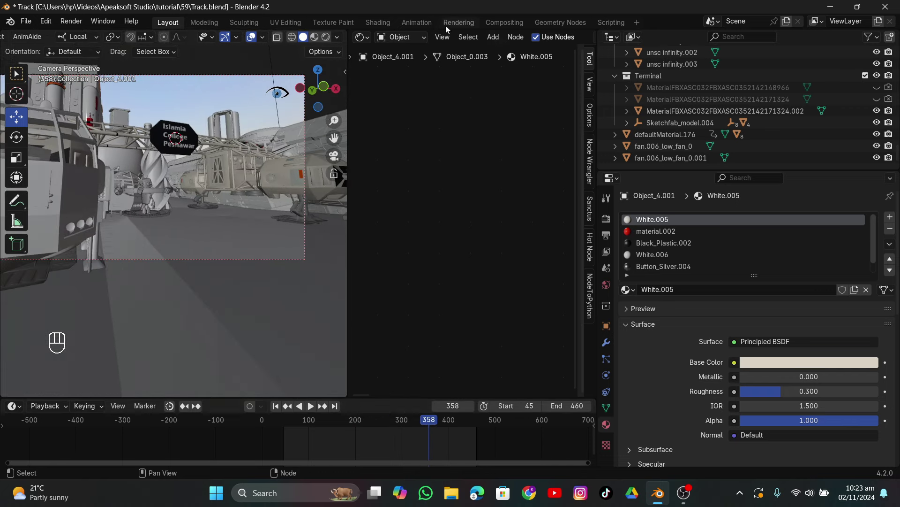
{"action": "left_click", "coordinate": [505, 22]}
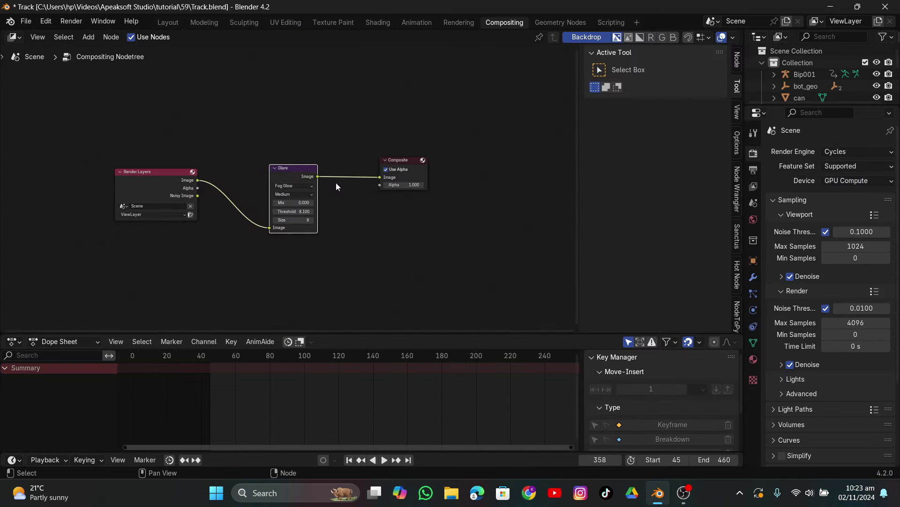
Add a Viewer node below the Composite node and feed it the Glare node's Image output.
{"action": "scroll", "coordinate": [319, 173], "scroll_direction": "up", "scroll_amount": 2}
{"action": "left_click_drag", "start_coordinate": [294, 158], "coordinate": [270, 133]}
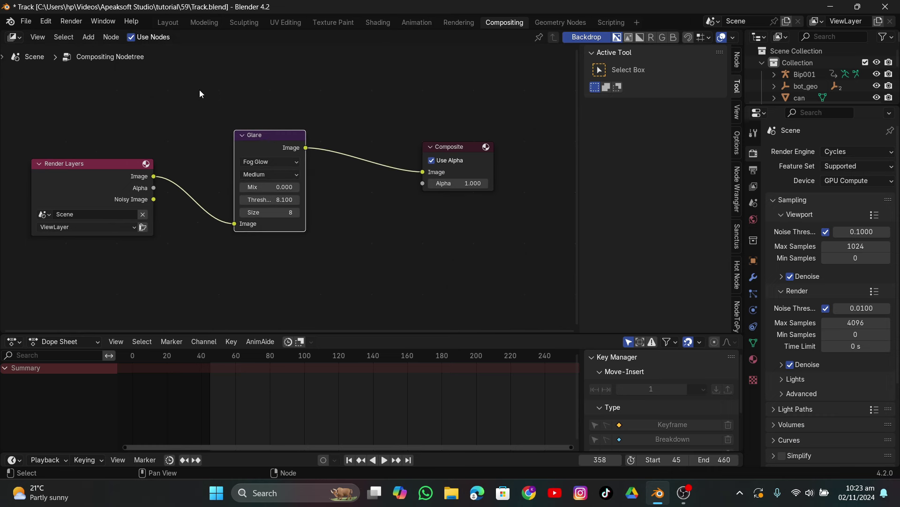
{"action": "left_click", "coordinate": [88, 38]}
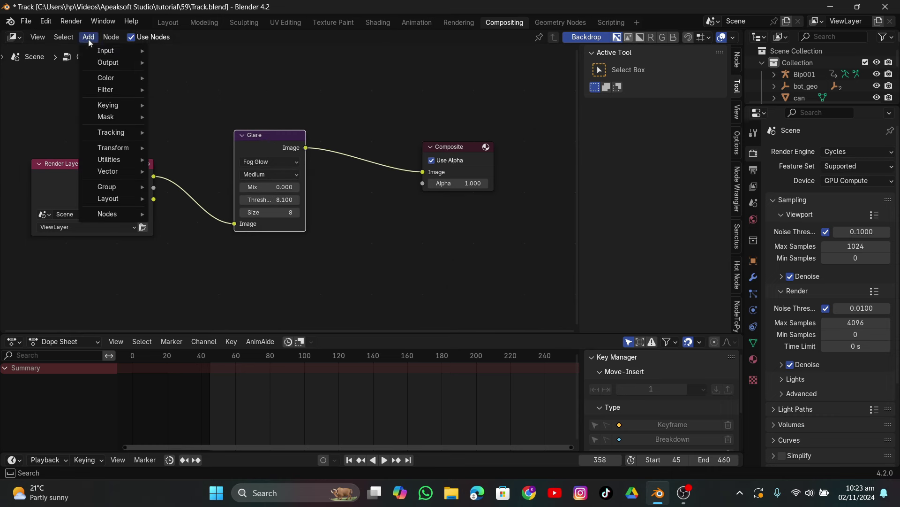
{"action": "mouse_move", "coordinate": [104, 63]}
{"action": "left_click", "coordinate": [177, 74]}
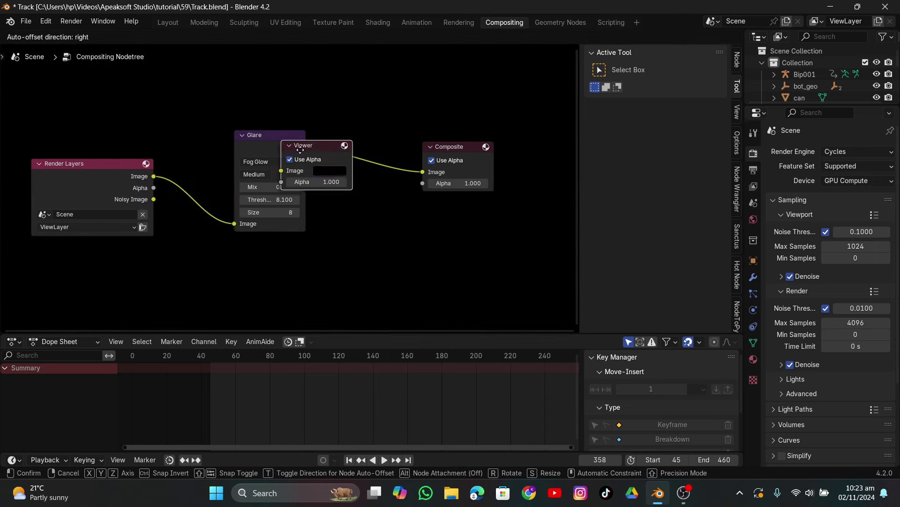
{"action": "left_click", "coordinate": [469, 235]}
{"action": "left_click_drag", "start_coordinate": [306, 148], "coordinate": [514, 217]}
Insert an Alpha Over node between Glare and Viewer and connect its Image output to the Composite node as well.
{"action": "left_click_drag", "start_coordinate": [237, 136], "coordinate": [242, 168]}
{"action": "left_click_drag", "start_coordinate": [115, 170], "coordinate": [1, 182]}
{"action": "left_click_drag", "start_coordinate": [282, 184], "coordinate": [146, 176]}
{"action": "left_click", "coordinate": [94, 38]}
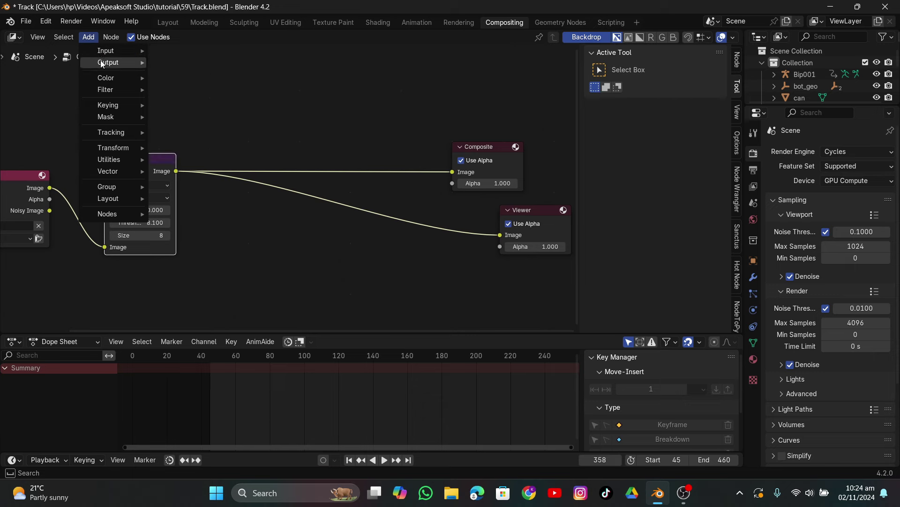
{"action": "mouse_move", "coordinate": [104, 77]}
{"action": "mouse_move", "coordinate": [195, 89]}
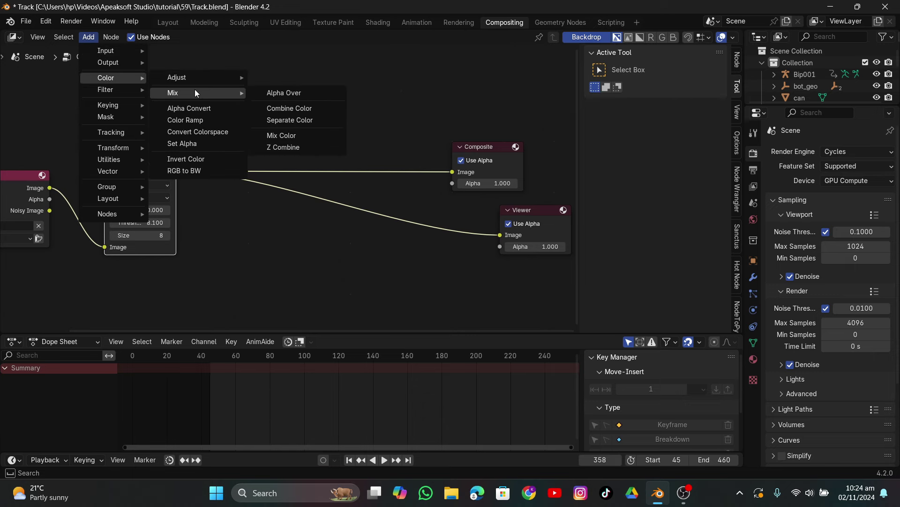
{"action": "left_click", "coordinate": [288, 92]}
{"action": "left_click", "coordinate": [244, 193]}
{"action": "scroll", "coordinate": [215, 213], "scroll_direction": "down", "scroll_amount": 2}
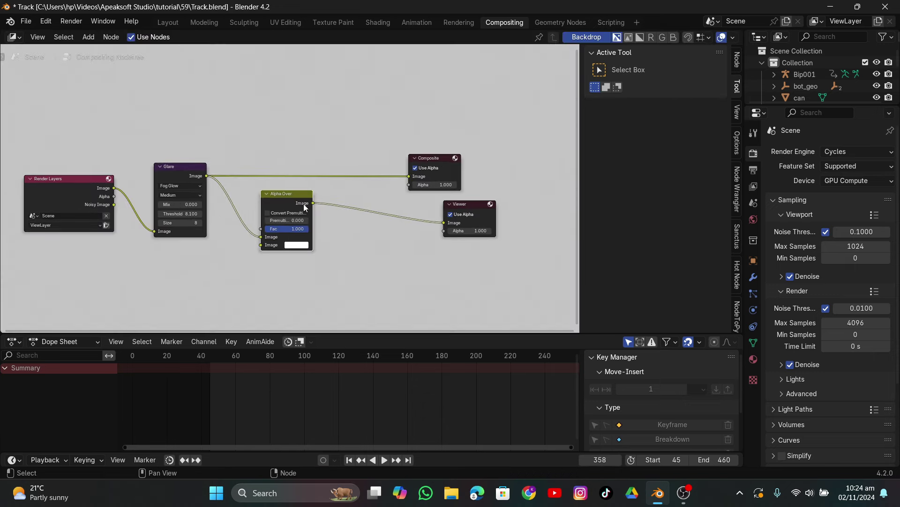
{"action": "left_click_drag", "start_coordinate": [303, 204], "coordinate": [408, 176]}
{"action": "scroll", "coordinate": [300, 188], "scroll_direction": "down", "scroll_amount": 3}
{"action": "scroll", "coordinate": [300, 188], "scroll_direction": "left", "scroll_amount": 4}
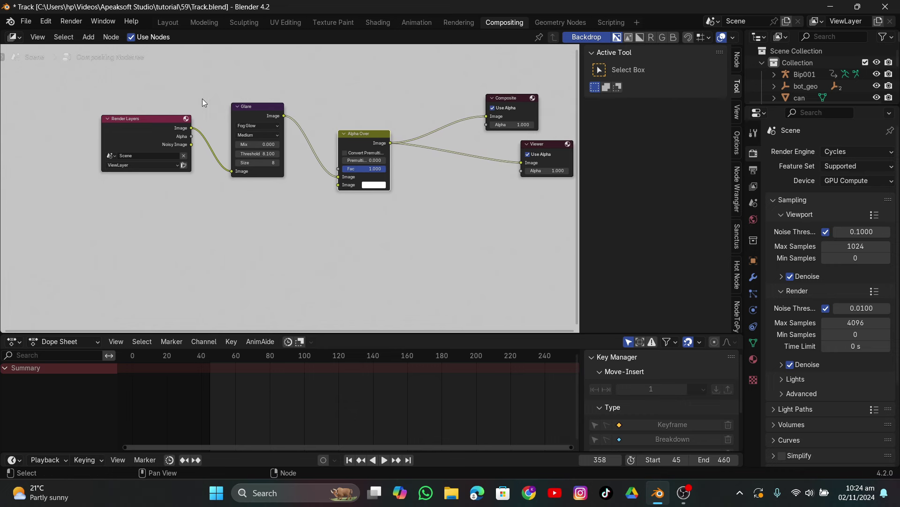
Add a Movie Clip node with Track.mp4 below Render Layers and link its Image output to Alpha Over's second Image input.
{"action": "left_click", "coordinate": [88, 37]}
{"action": "mouse_move", "coordinate": [95, 54]}
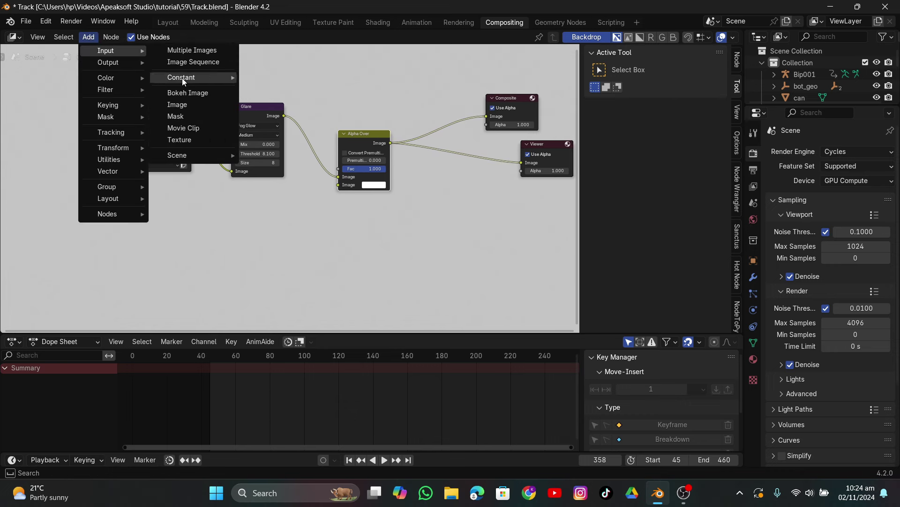
{"action": "left_click", "coordinate": [181, 130]}
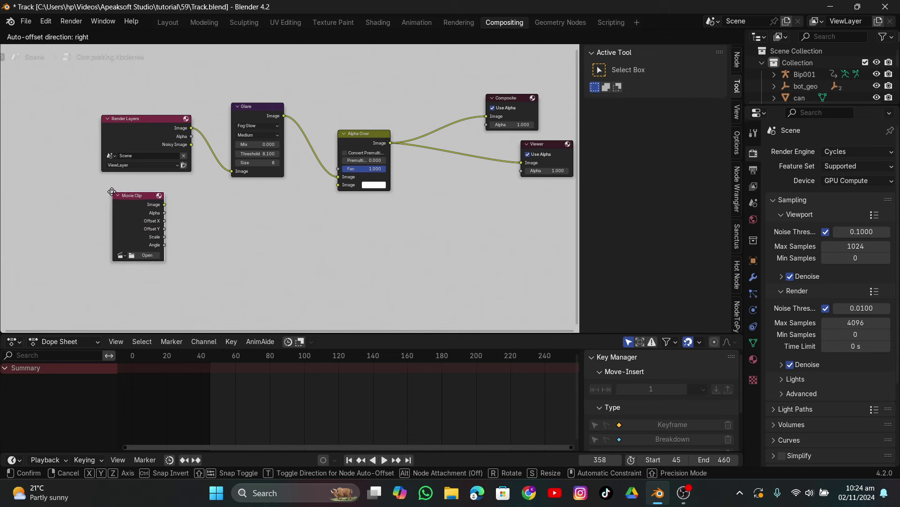
{"action": "left_click", "coordinate": [111, 251]}
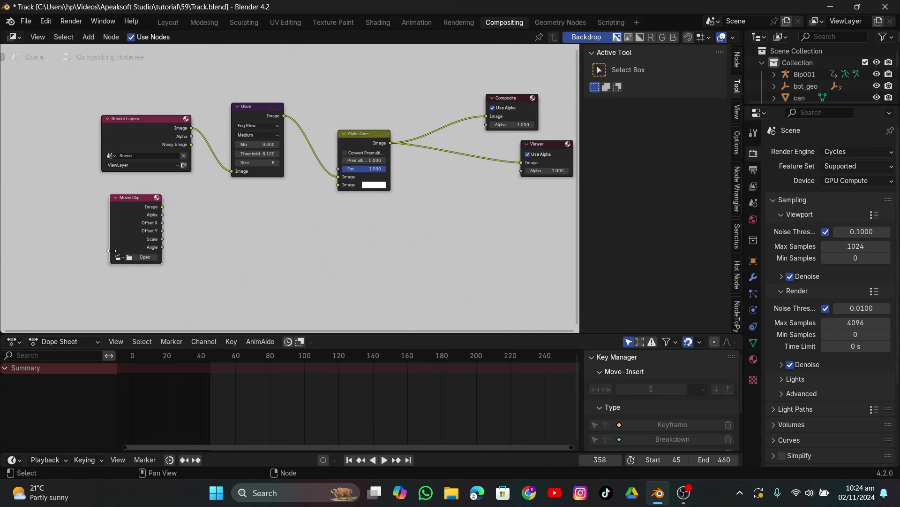
{"action": "left_click", "coordinate": [140, 257]}
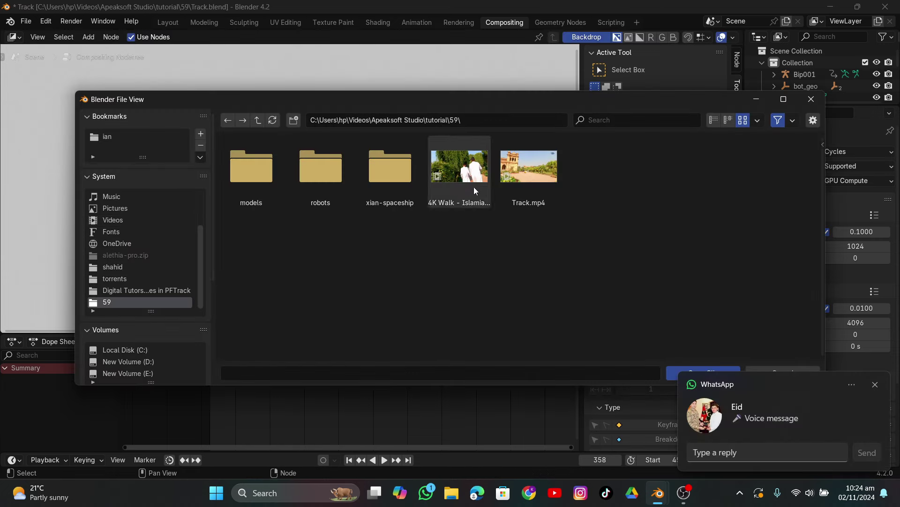
{"action": "left_click", "coordinate": [524, 186]}
{"action": "double_click", "coordinate": [522, 183]}
{"action": "left_click_drag", "start_coordinate": [162, 206], "coordinate": [339, 188]}
{"action": "left_click_drag", "start_coordinate": [141, 209], "coordinate": [121, 253]}
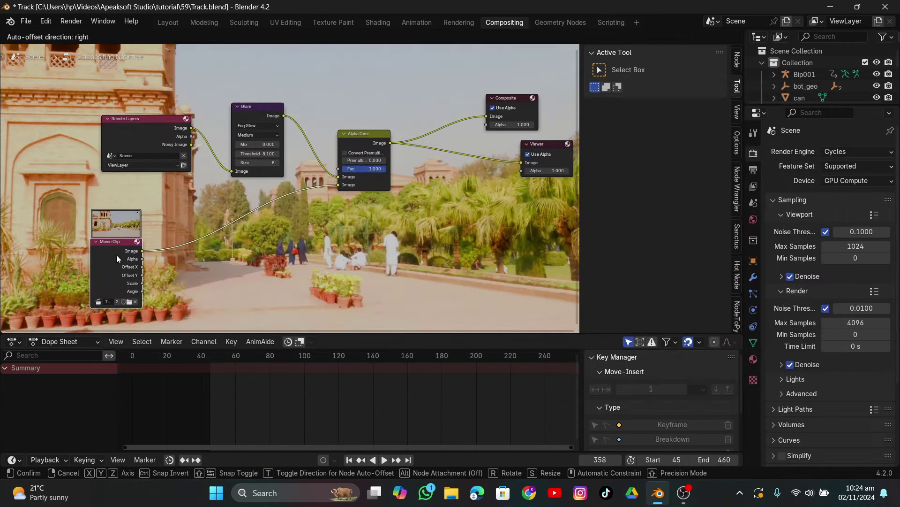
Swap the Alpha Over inputs so the Movie Clip feeds the first Image input and Glare feeds the second.
{"action": "left_click", "coordinate": [352, 141]}
{"action": "left_click", "coordinate": [350, 140]}
{"action": "scroll", "coordinate": [350, 139], "scroll_direction": "up", "scroll_amount": 3}
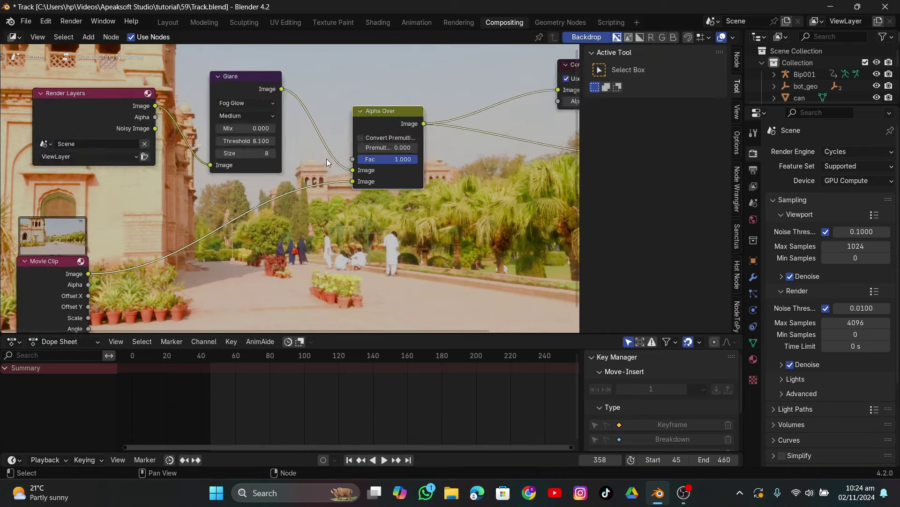
{"action": "left_click_drag", "start_coordinate": [357, 169], "coordinate": [119, 258]}
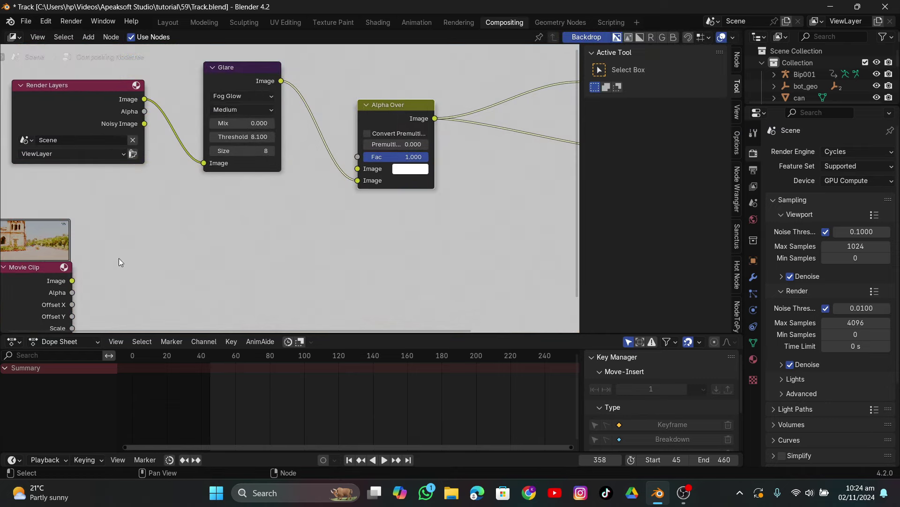
{"action": "left_click_drag", "start_coordinate": [72, 280], "coordinate": [357, 169]}
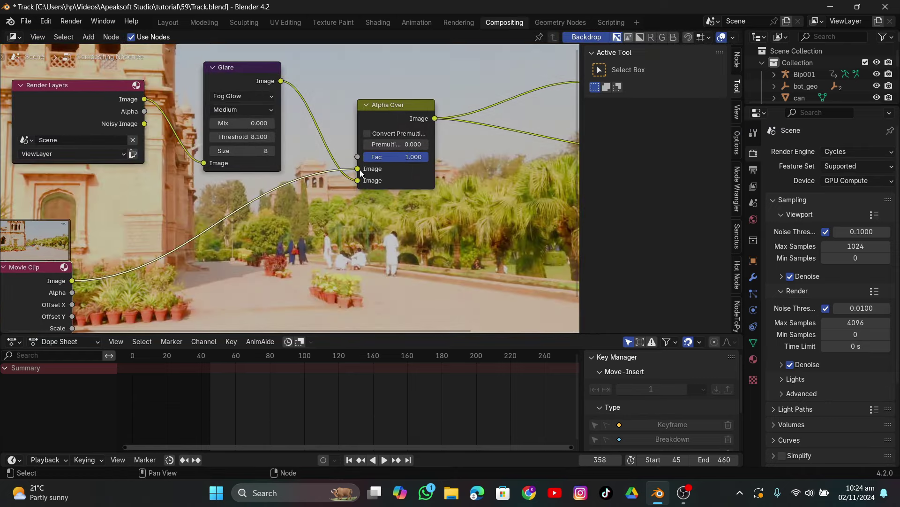
{"action": "scroll", "coordinate": [357, 168], "scroll_direction": "down", "scroll_amount": 3}
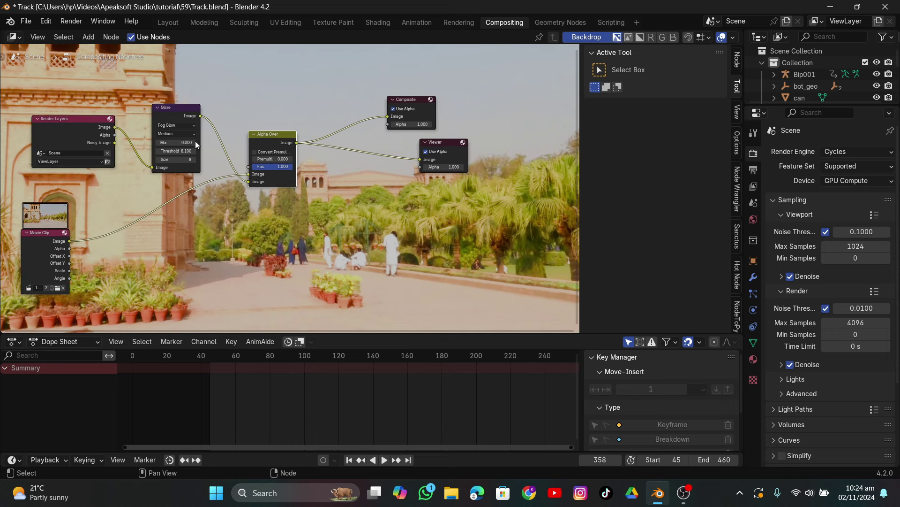
Set the Glare node's Threshold to 1.
{"action": "double_click", "coordinate": [181, 152]}
{"action": "type", "text": "1"}
{"action": "key", "text": "Return"}
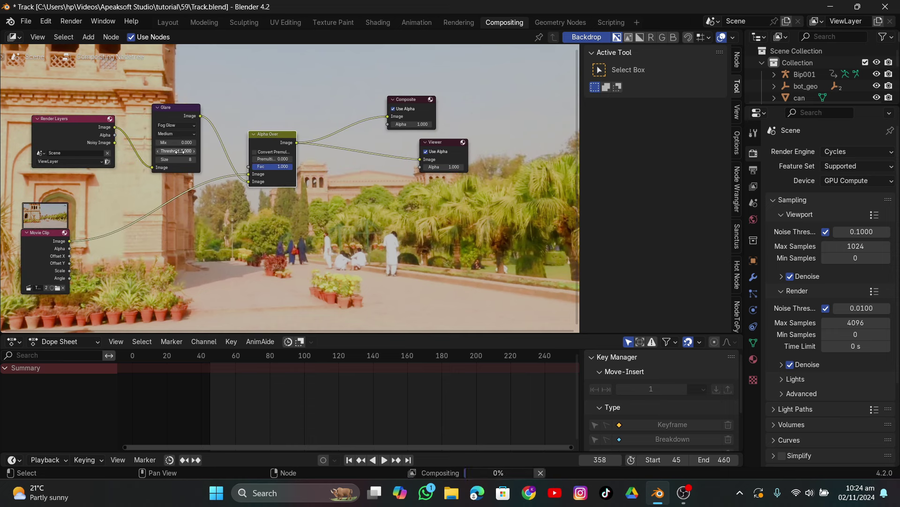
Set the final render's Max Samples to 128 and expand the Performance settings.
{"action": "left_click", "coordinate": [850, 323]}
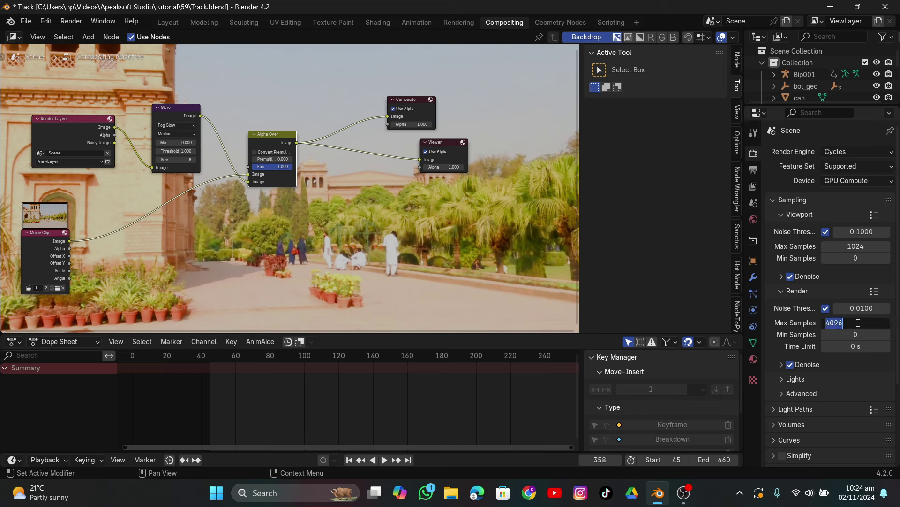
{"action": "type", "text": "100"}
{"action": "key", "text": "BackSpace"}
{"action": "key", "text": "BackSpace"}
{"action": "type", "text": "28"}
{"action": "key", "text": "Return"}
{"action": "scroll", "coordinate": [782, 316], "scroll_direction": "down", "scroll_amount": 3}
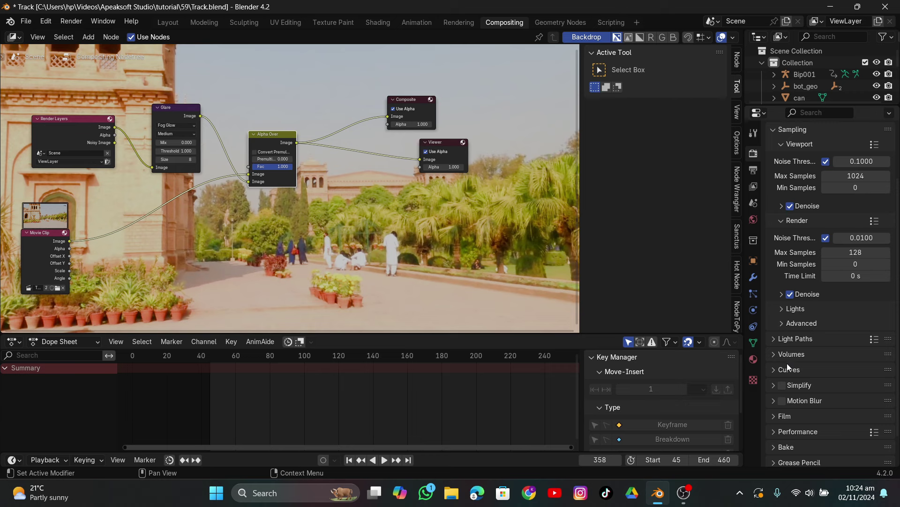
{"action": "scroll", "coordinate": [777, 327], "scroll_direction": "down", "scroll_amount": 2}
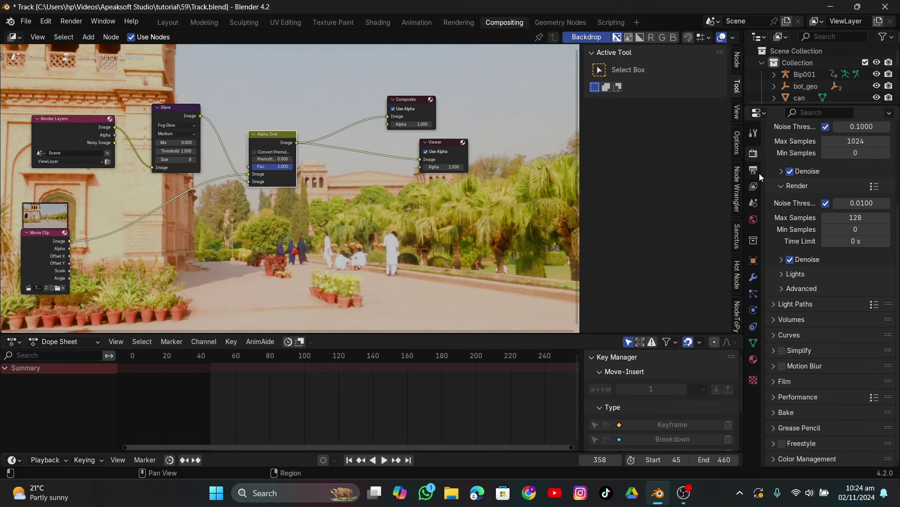
{"action": "left_click", "coordinate": [789, 400]}
{"action": "scroll", "coordinate": [809, 411], "scroll_direction": "down", "scroll_amount": 10}
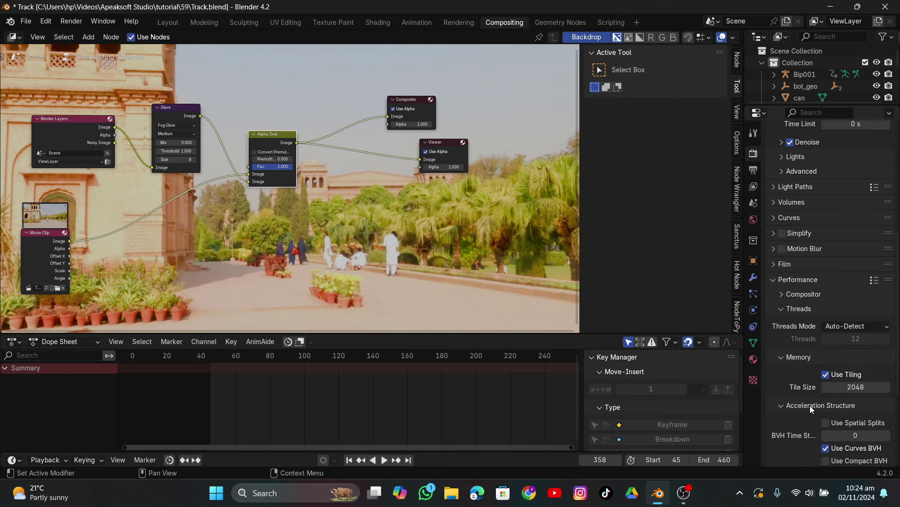
Set the render output file format to TIFF.
{"action": "left_click", "coordinate": [759, 172]}
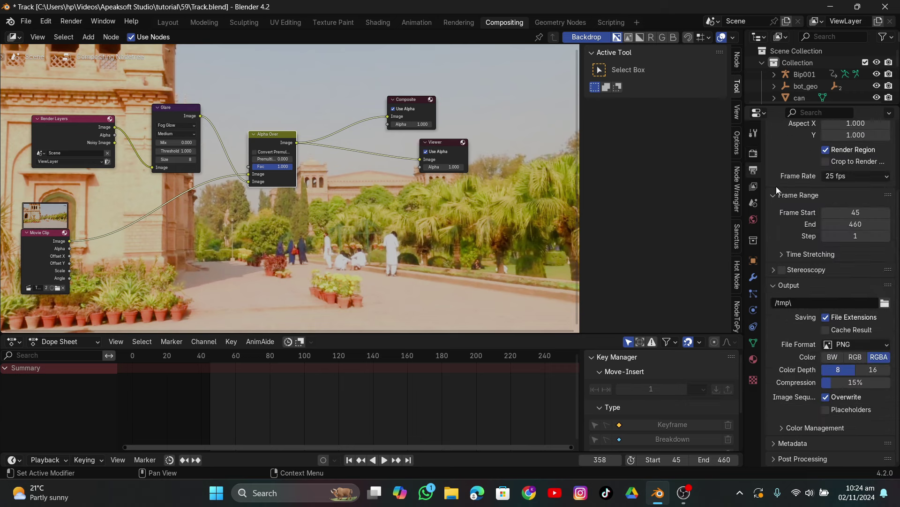
{"action": "scroll", "coordinate": [793, 204], "scroll_direction": "up", "scroll_amount": 3}
{"action": "scroll", "coordinate": [863, 426], "scroll_direction": "down", "scroll_amount": 3}
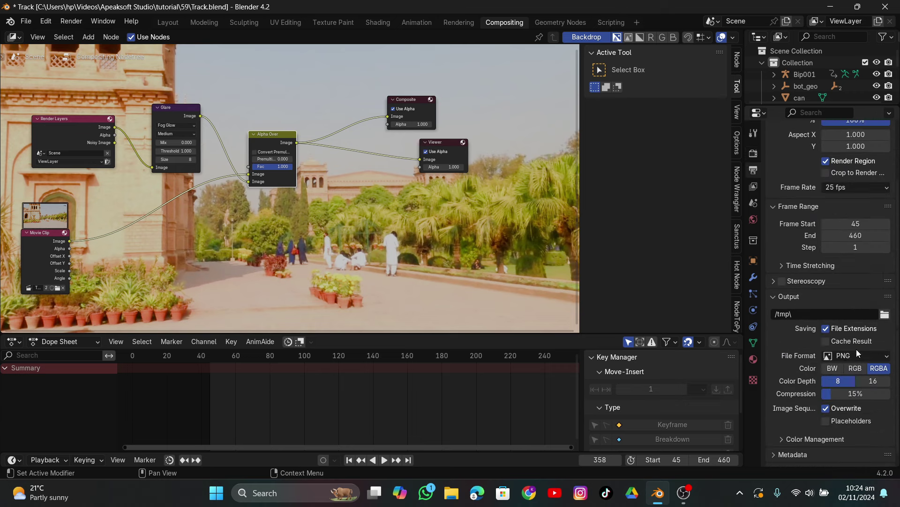
{"action": "left_click", "coordinate": [854, 355]}
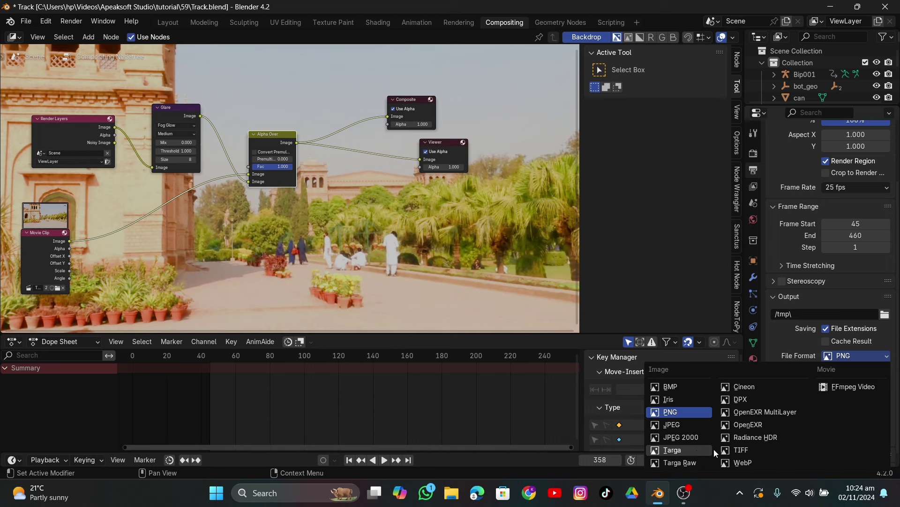
{"action": "left_click", "coordinate": [749, 453]}
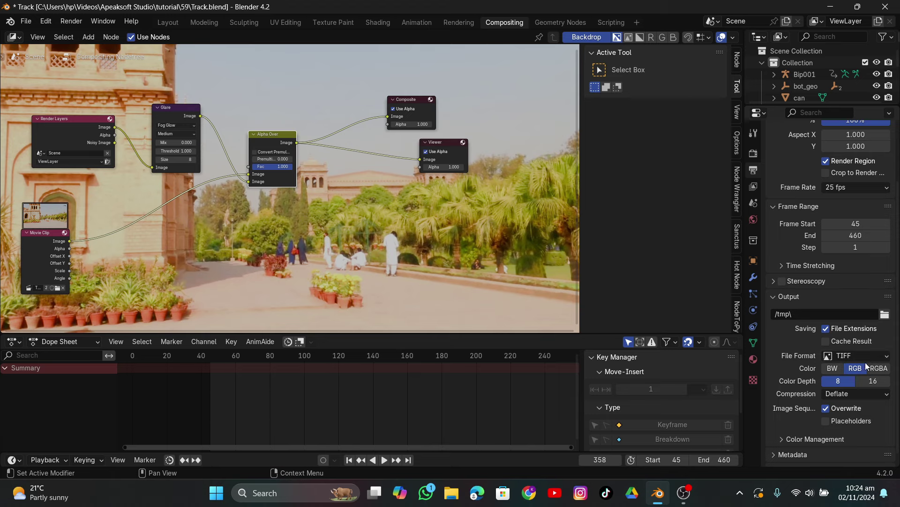
Set the render output path to a new folder named New Folder inside folder 59, and save the file.
{"action": "left_click", "coordinate": [885, 313]}
{"action": "scroll", "coordinate": [146, 262], "scroll_direction": "down", "scroll_amount": 3}
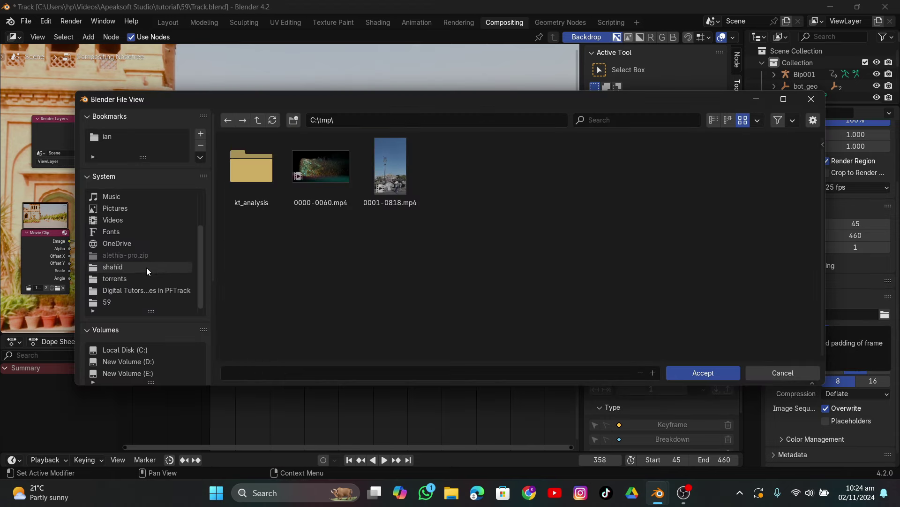
{"action": "left_click", "coordinate": [123, 304]}
{"action": "left_click", "coordinate": [292, 122]}
{"action": "double_click", "coordinate": [317, 176]}
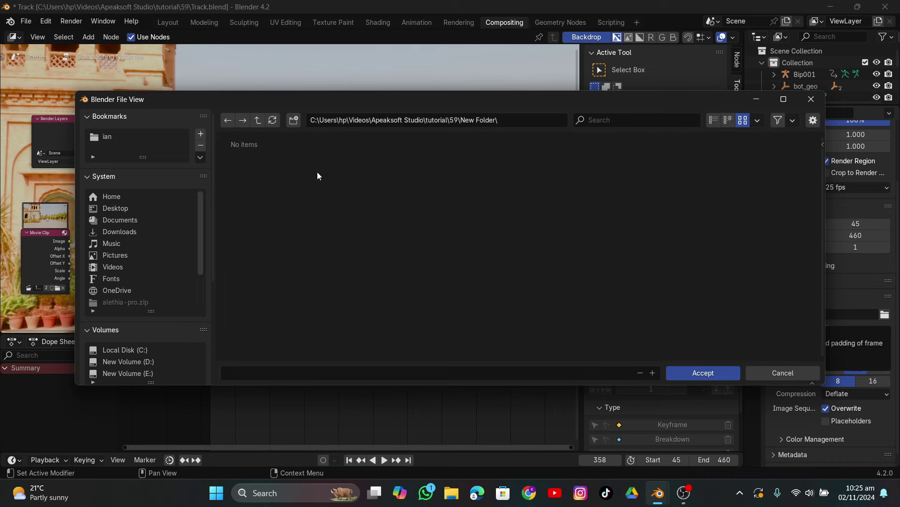
{"action": "left_click", "coordinate": [688, 368]}
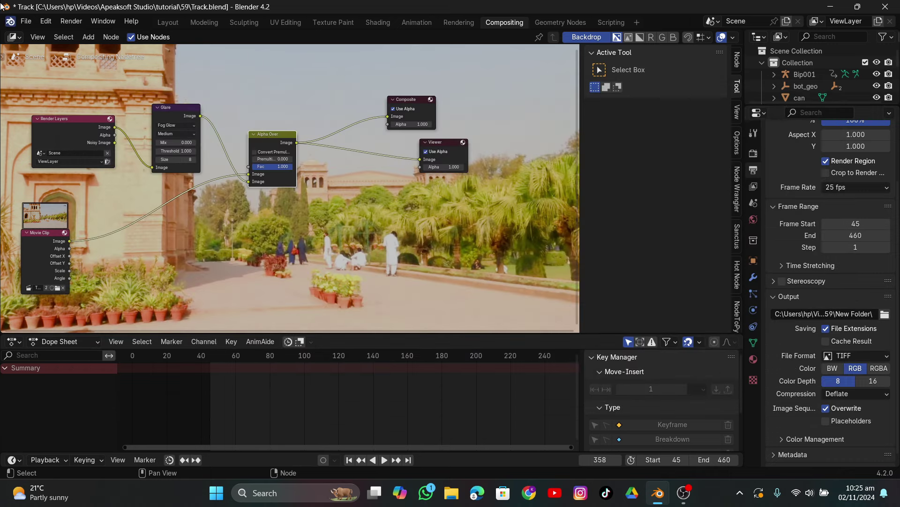
{"action": "left_click", "coordinate": [24, 20]}
{"action": "left_click", "coordinate": [38, 94]}
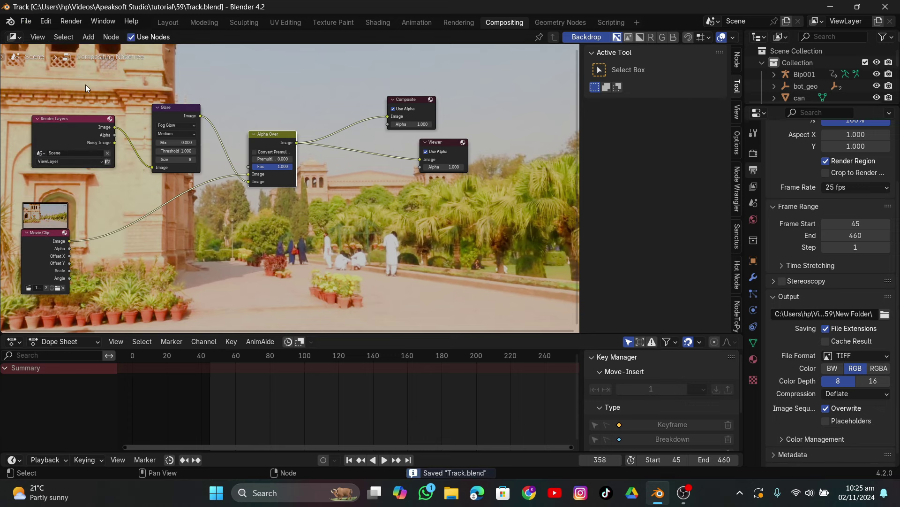
{"action": "left_click", "coordinate": [683, 492]}
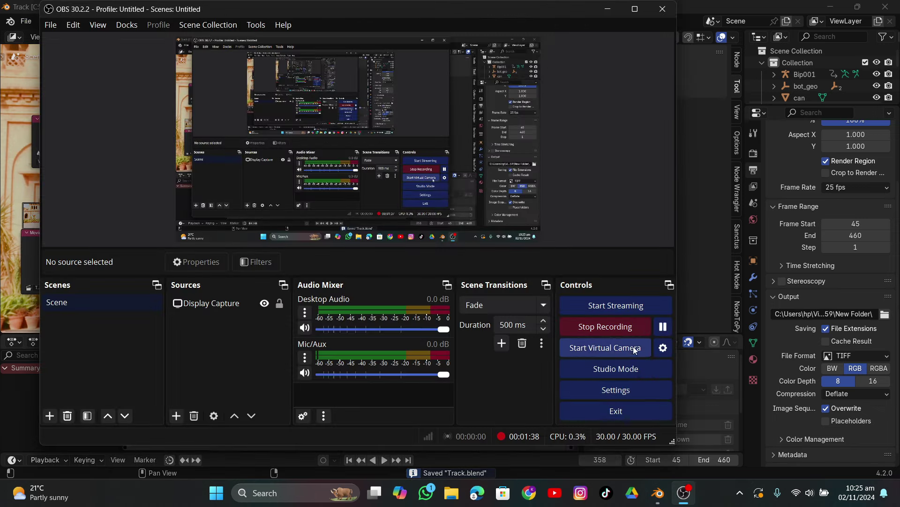
{"action": "left_click", "coordinate": [617, 326]}
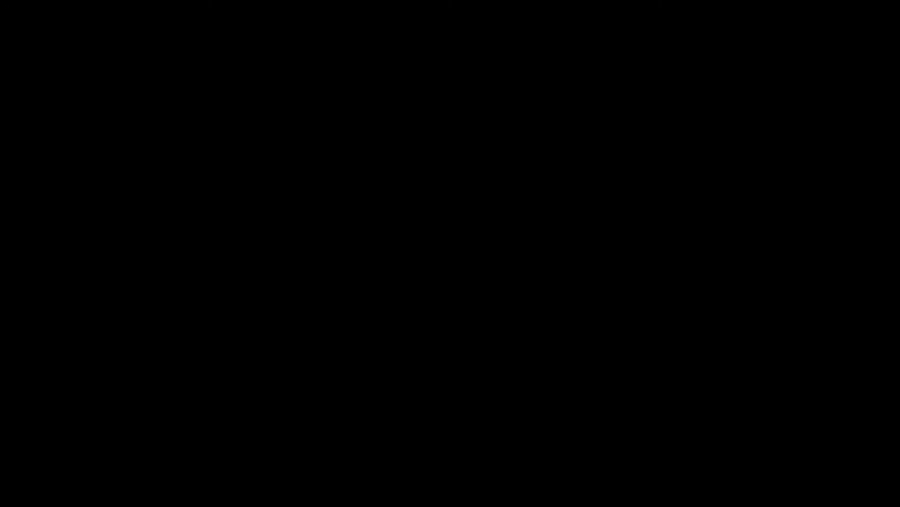